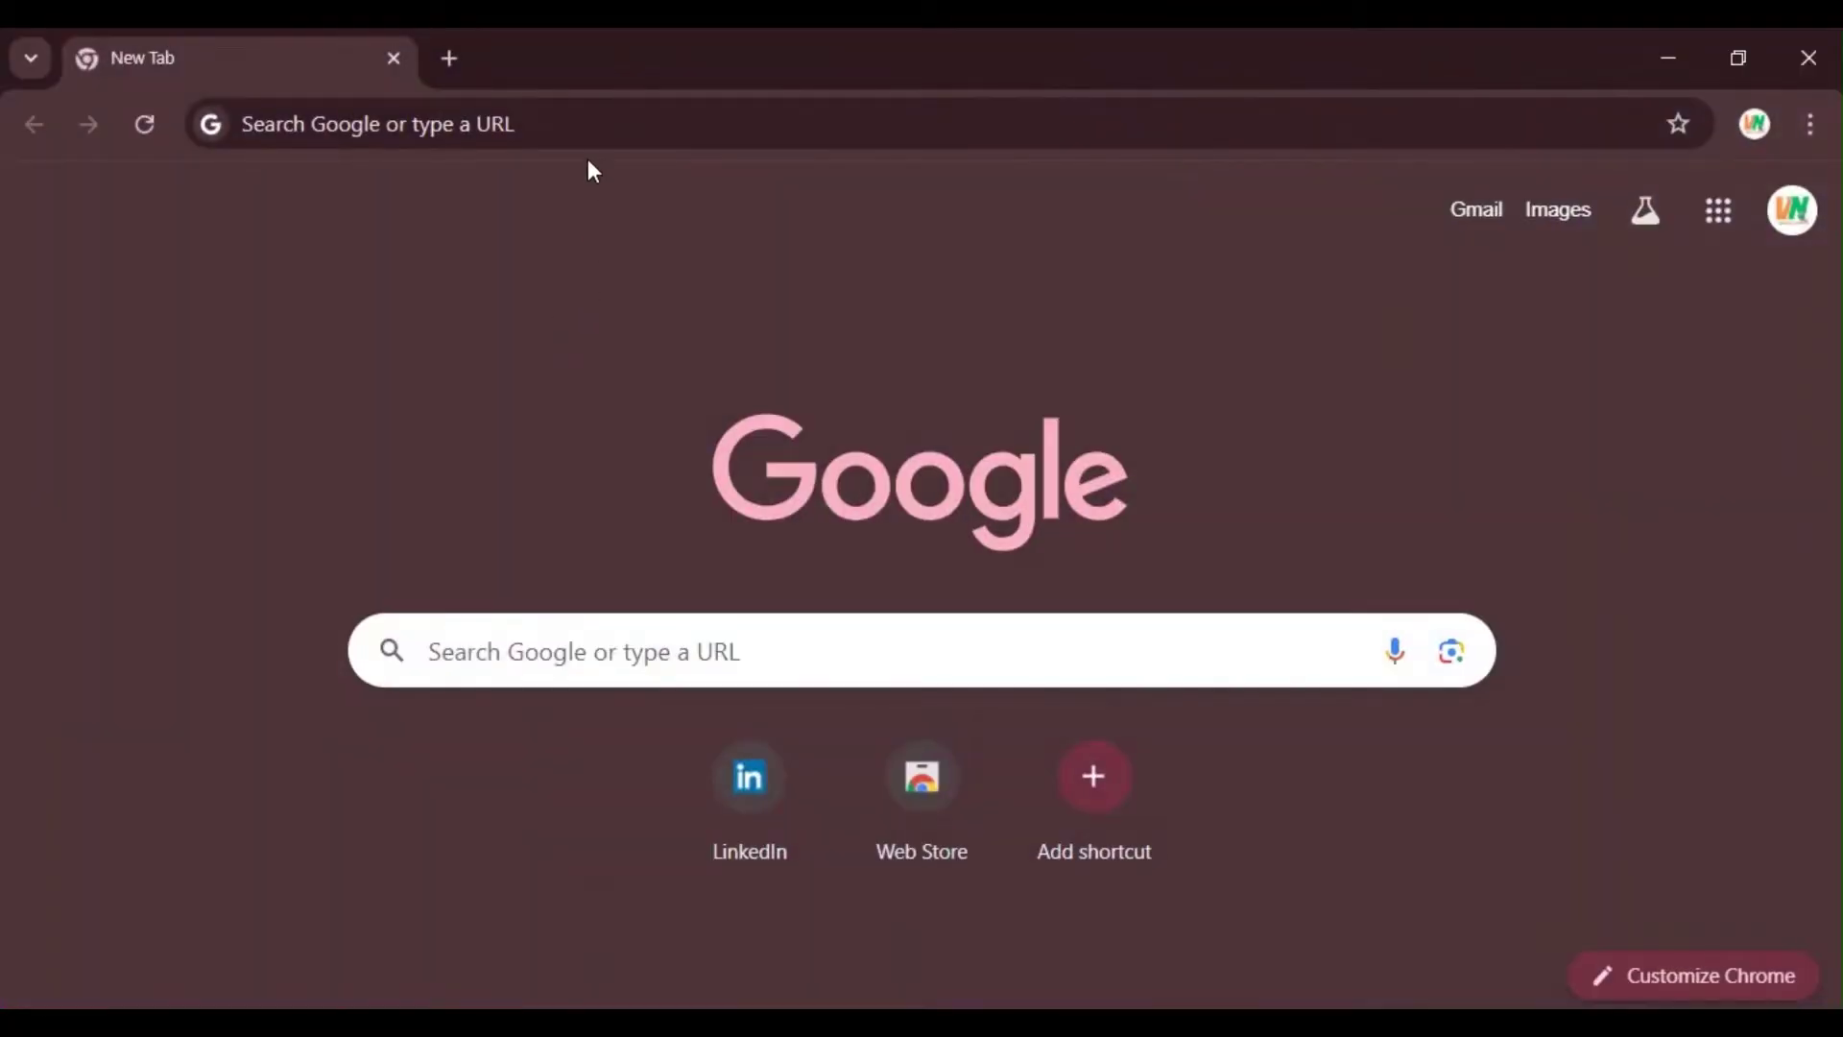
Step: Search Google for 'xampp' and open the Apache Friends XAMPP site
{"action": "left_click", "coordinate": [584, 136]}
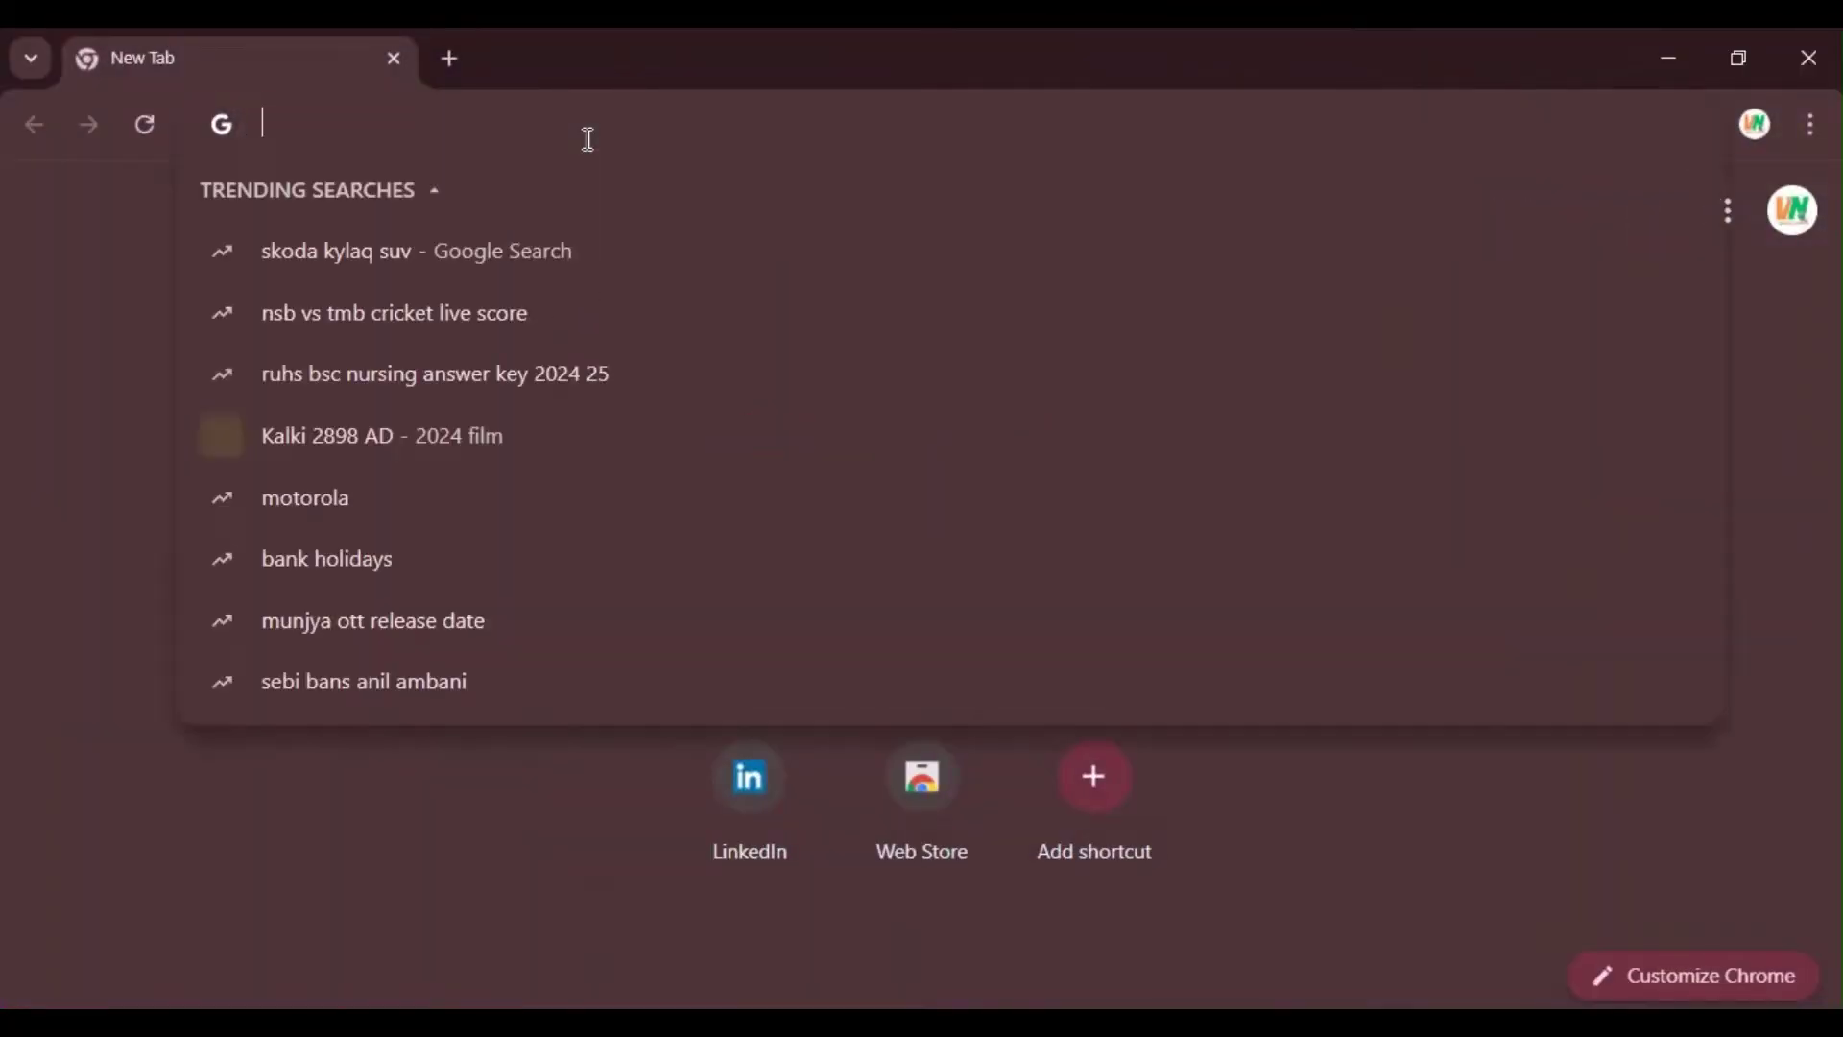
{"action": "type", "text": "xampp"}
{"action": "key", "text": "Return"}
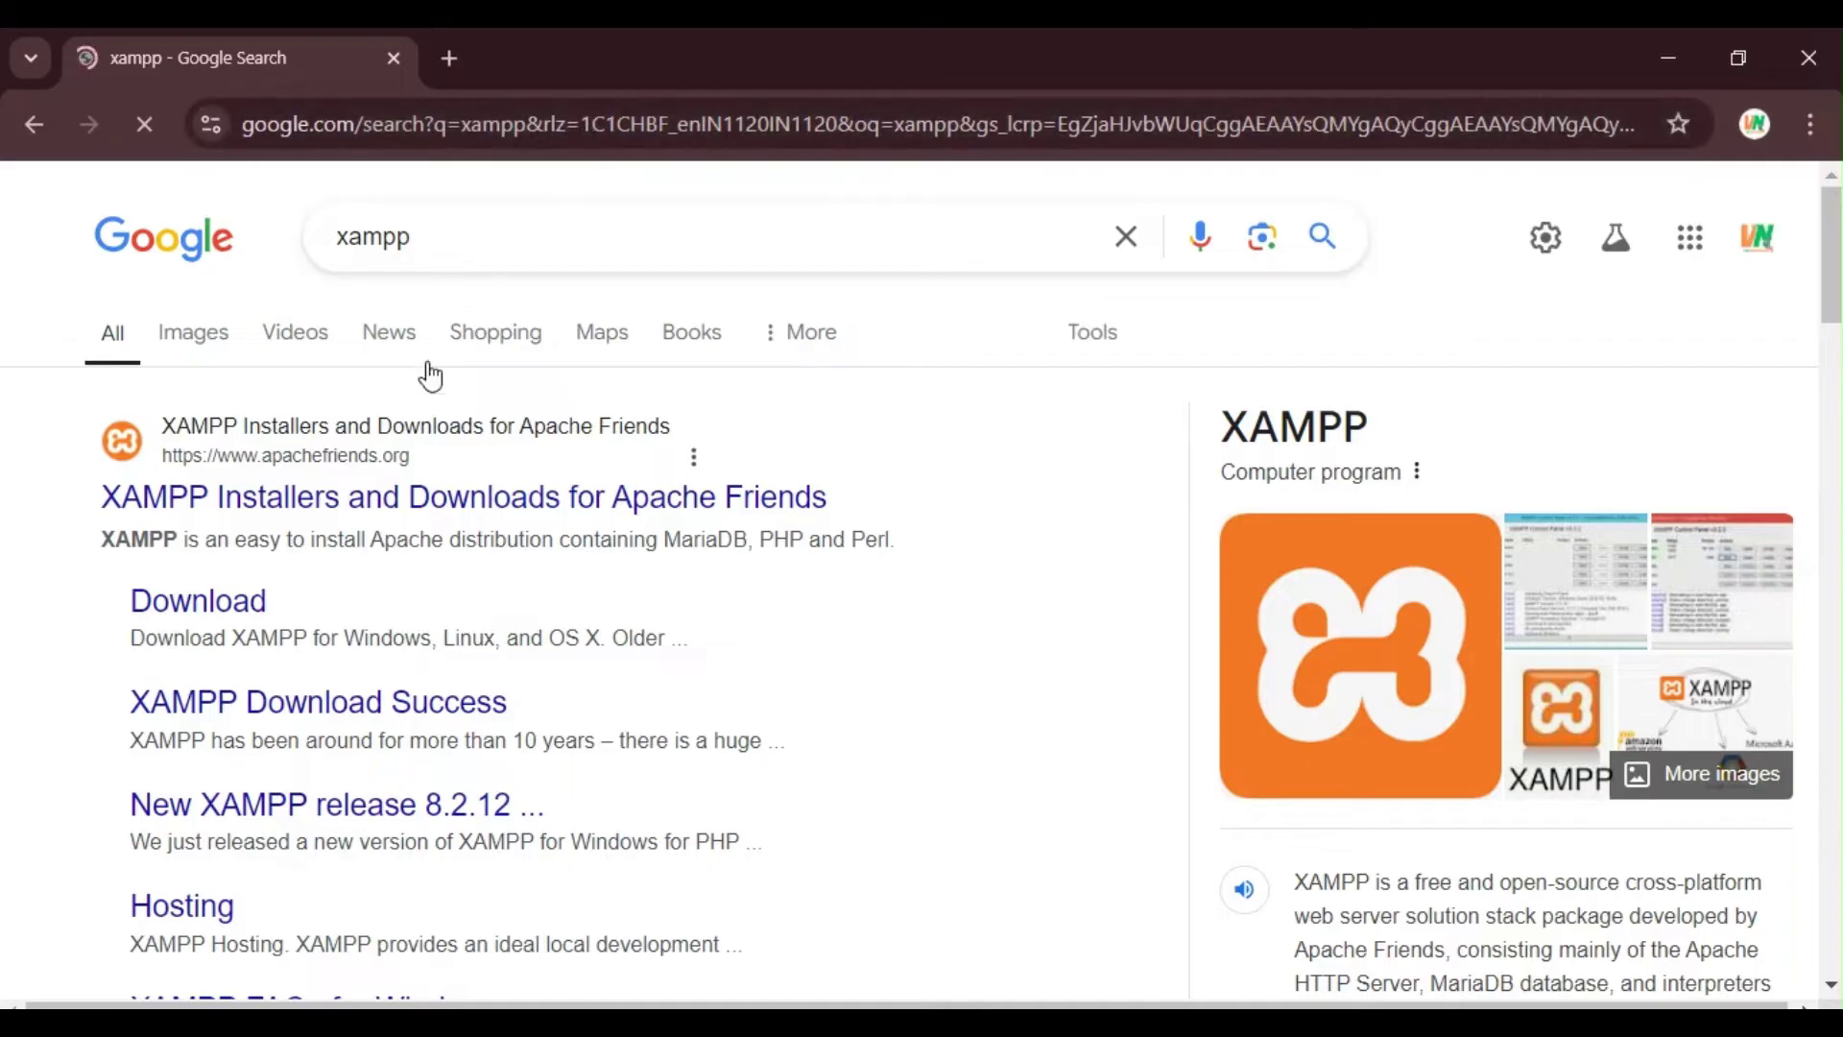
{"action": "left_click", "coordinate": [262, 521]}
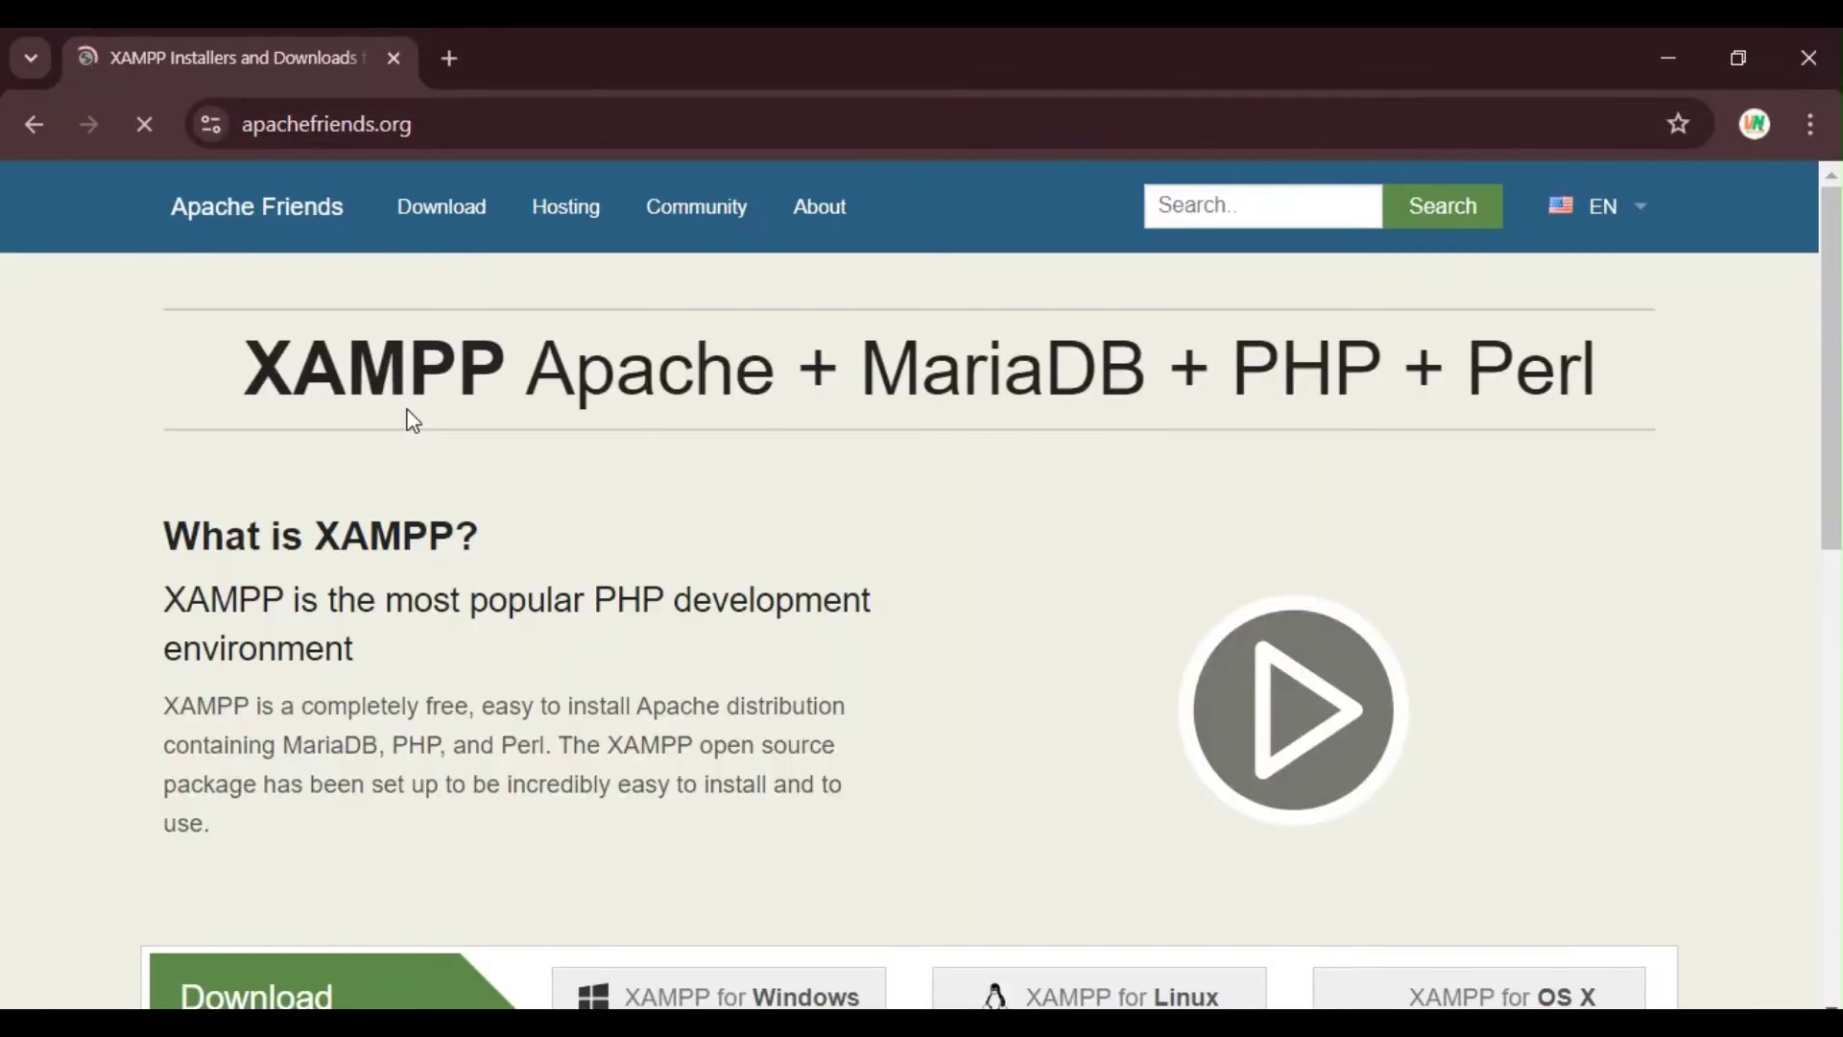
Step: Request XAMPP for Windows, then use 'click here' on the success page to fetch it manually
{"action": "scroll", "coordinate": [518, 447], "scroll_direction": "down", "scroll_amount": 2}
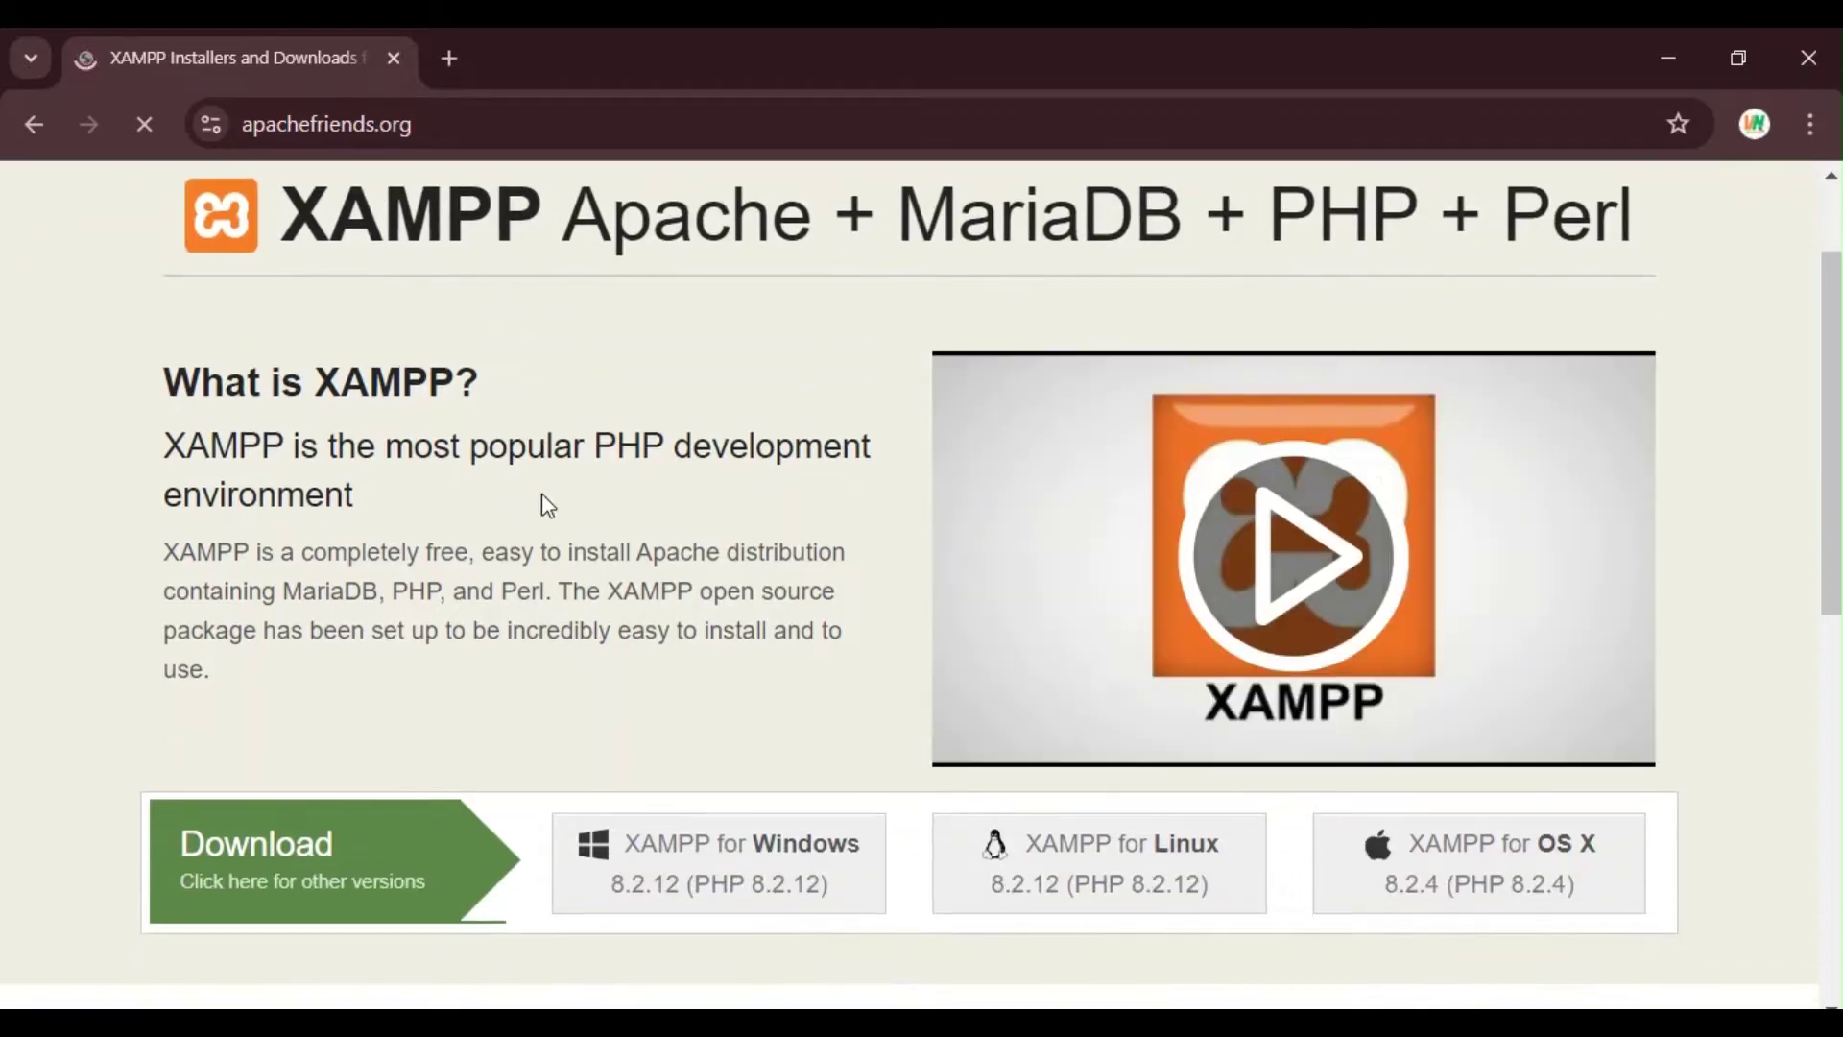
{"action": "scroll", "coordinate": [564, 531], "scroll_direction": "down", "scroll_amount": 2}
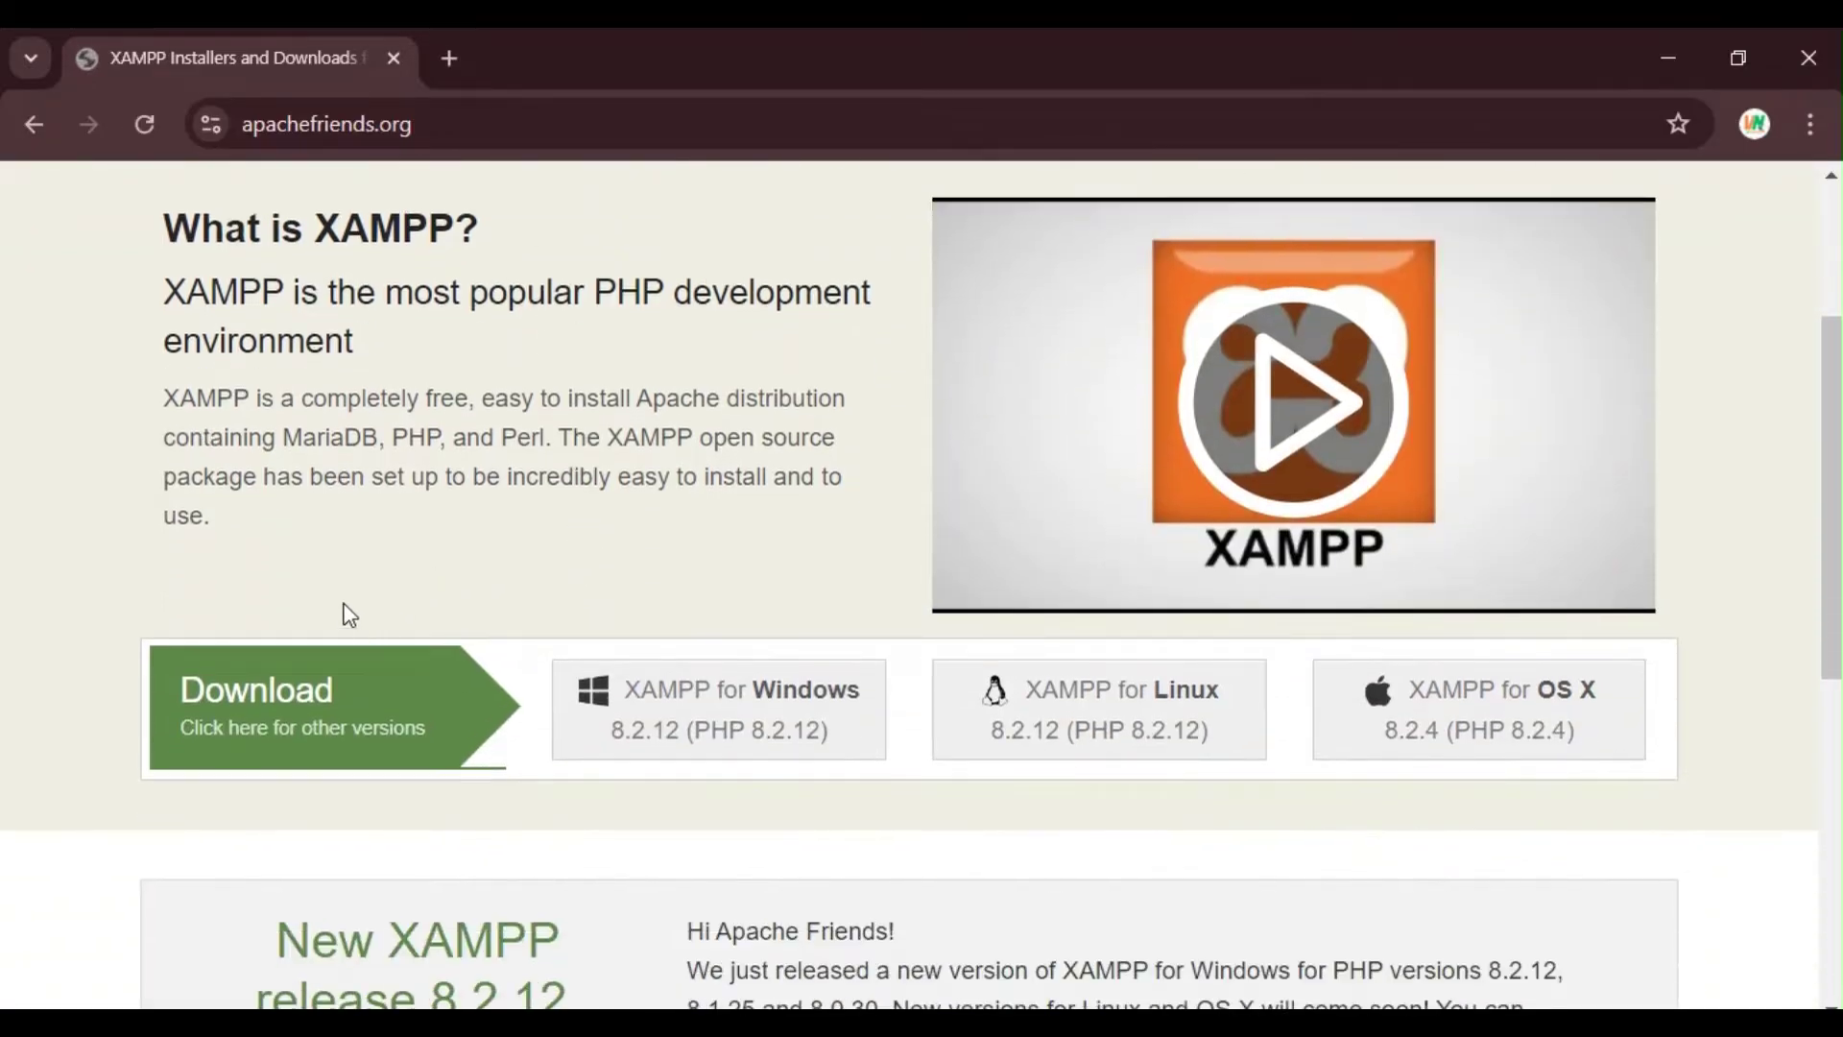
{"action": "scroll", "coordinate": [649, 535], "scroll_direction": "down", "scroll_amount": 2}
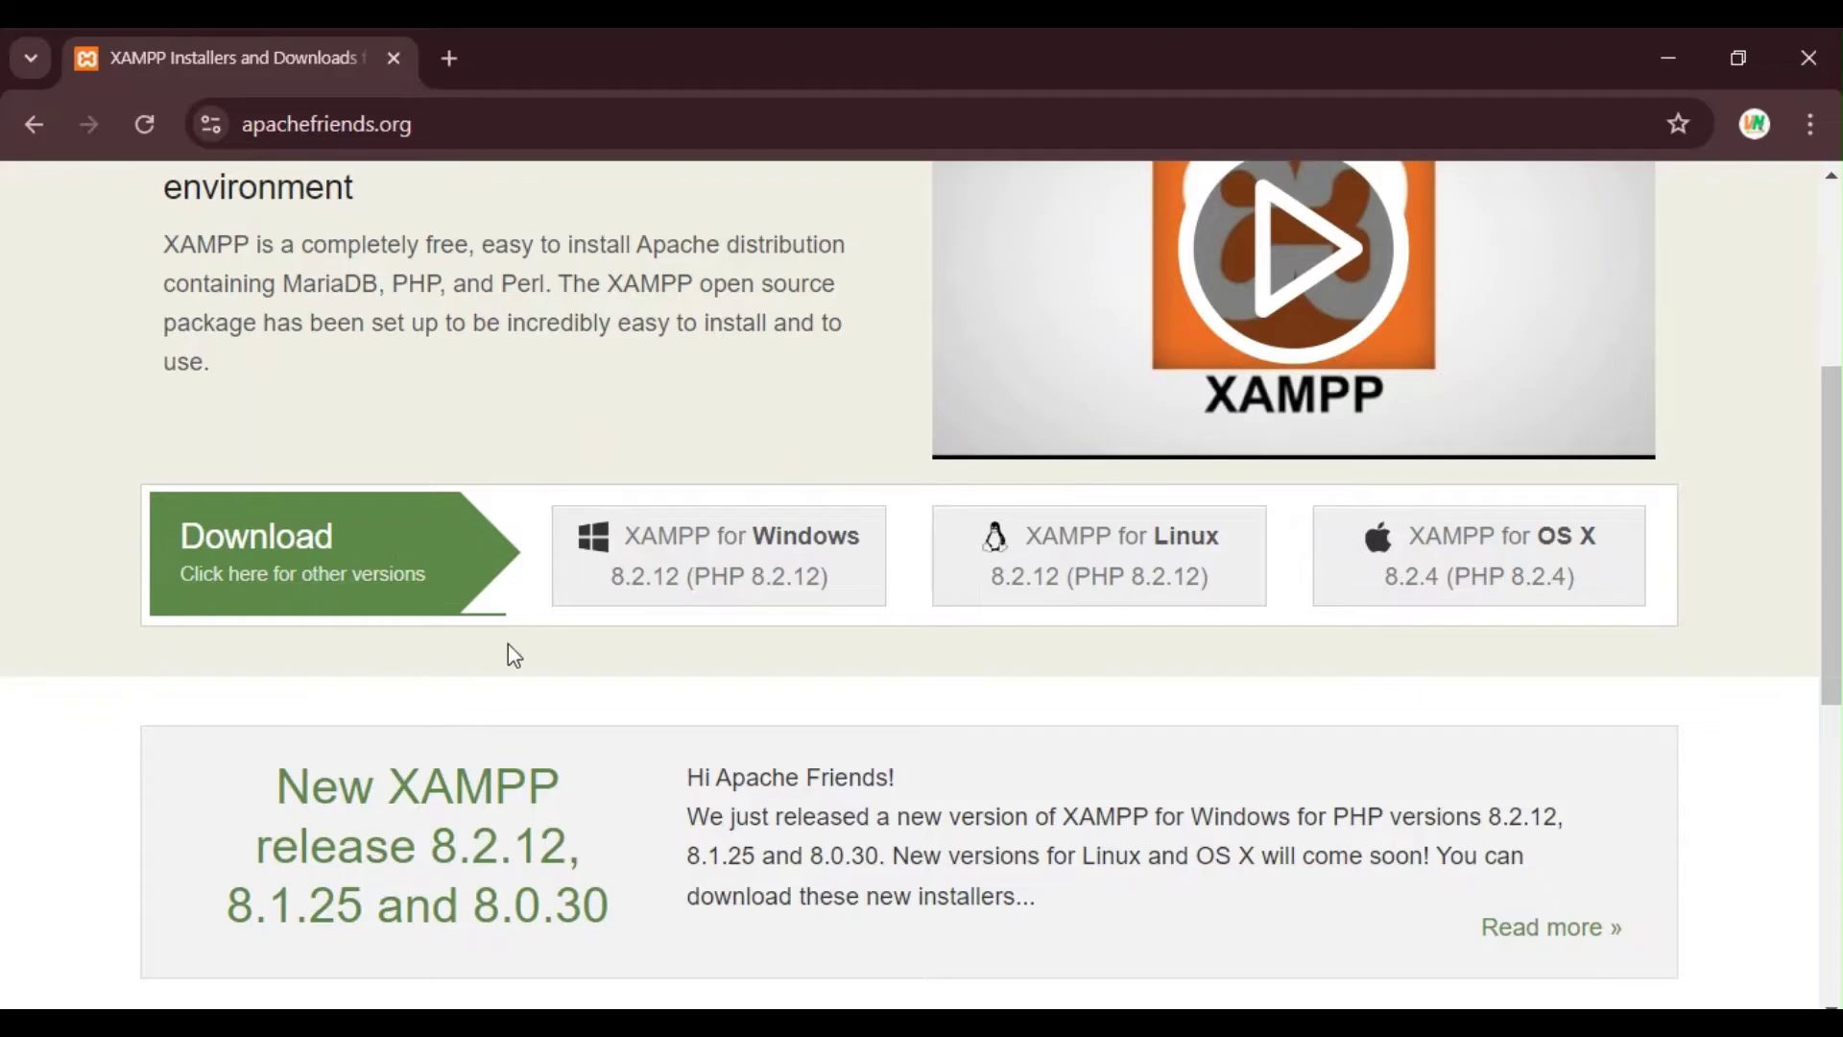
{"action": "left_click", "coordinate": [676, 545]}
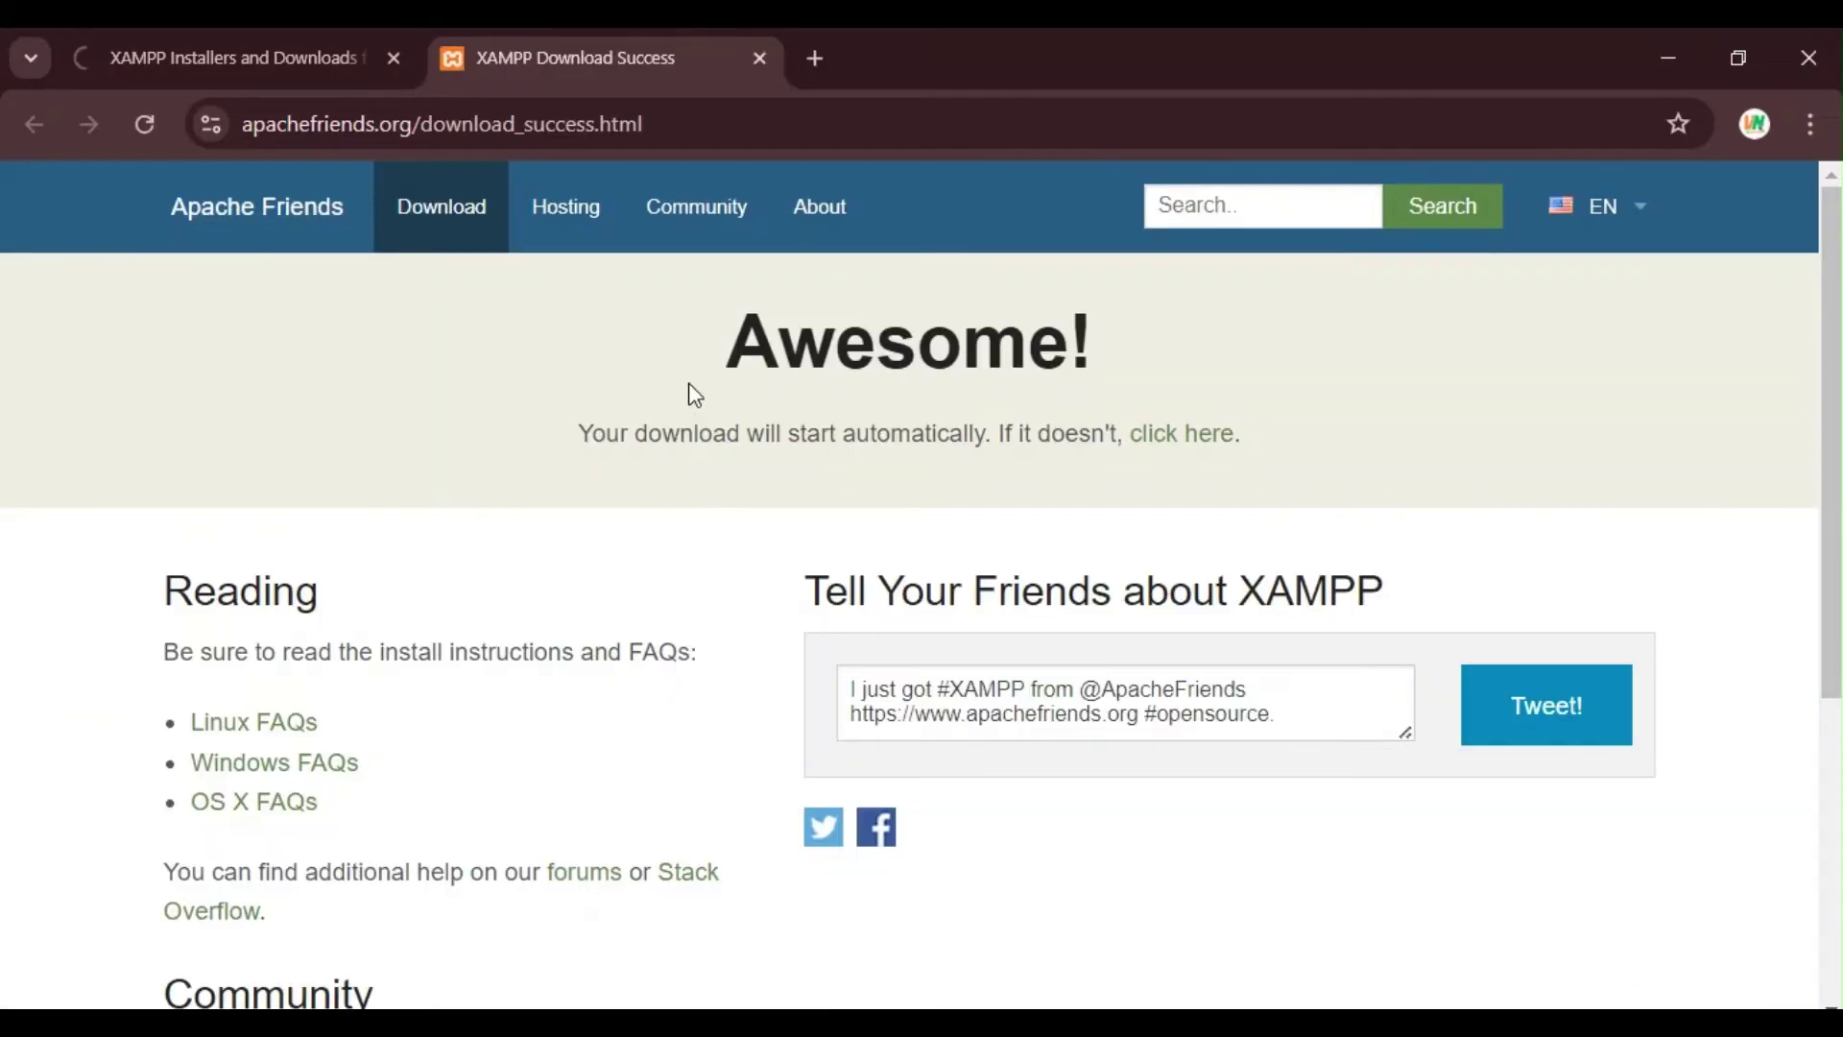
{"action": "scroll", "coordinate": [693, 394], "scroll_direction": "down", "scroll_amount": 4}
{"action": "scroll", "coordinate": [693, 395], "scroll_direction": "up", "scroll_amount": 2}
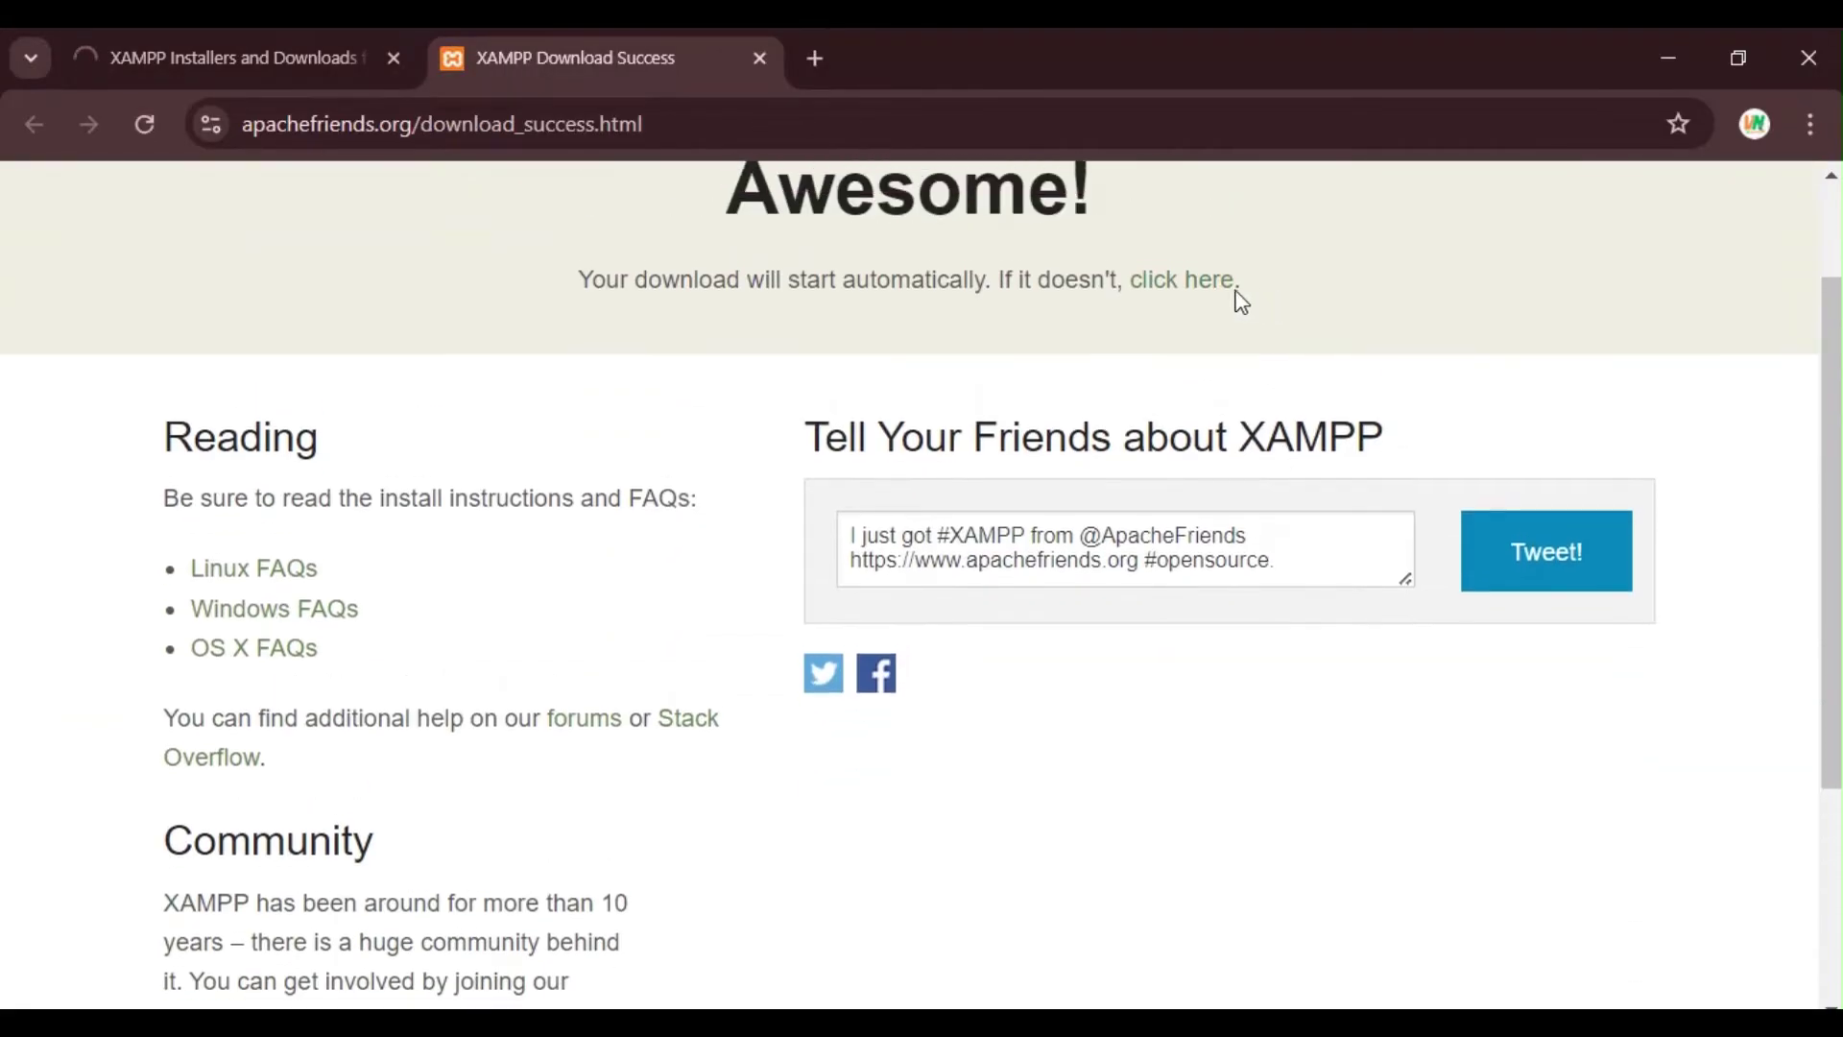
{"action": "left_click", "coordinate": [1161, 286]}
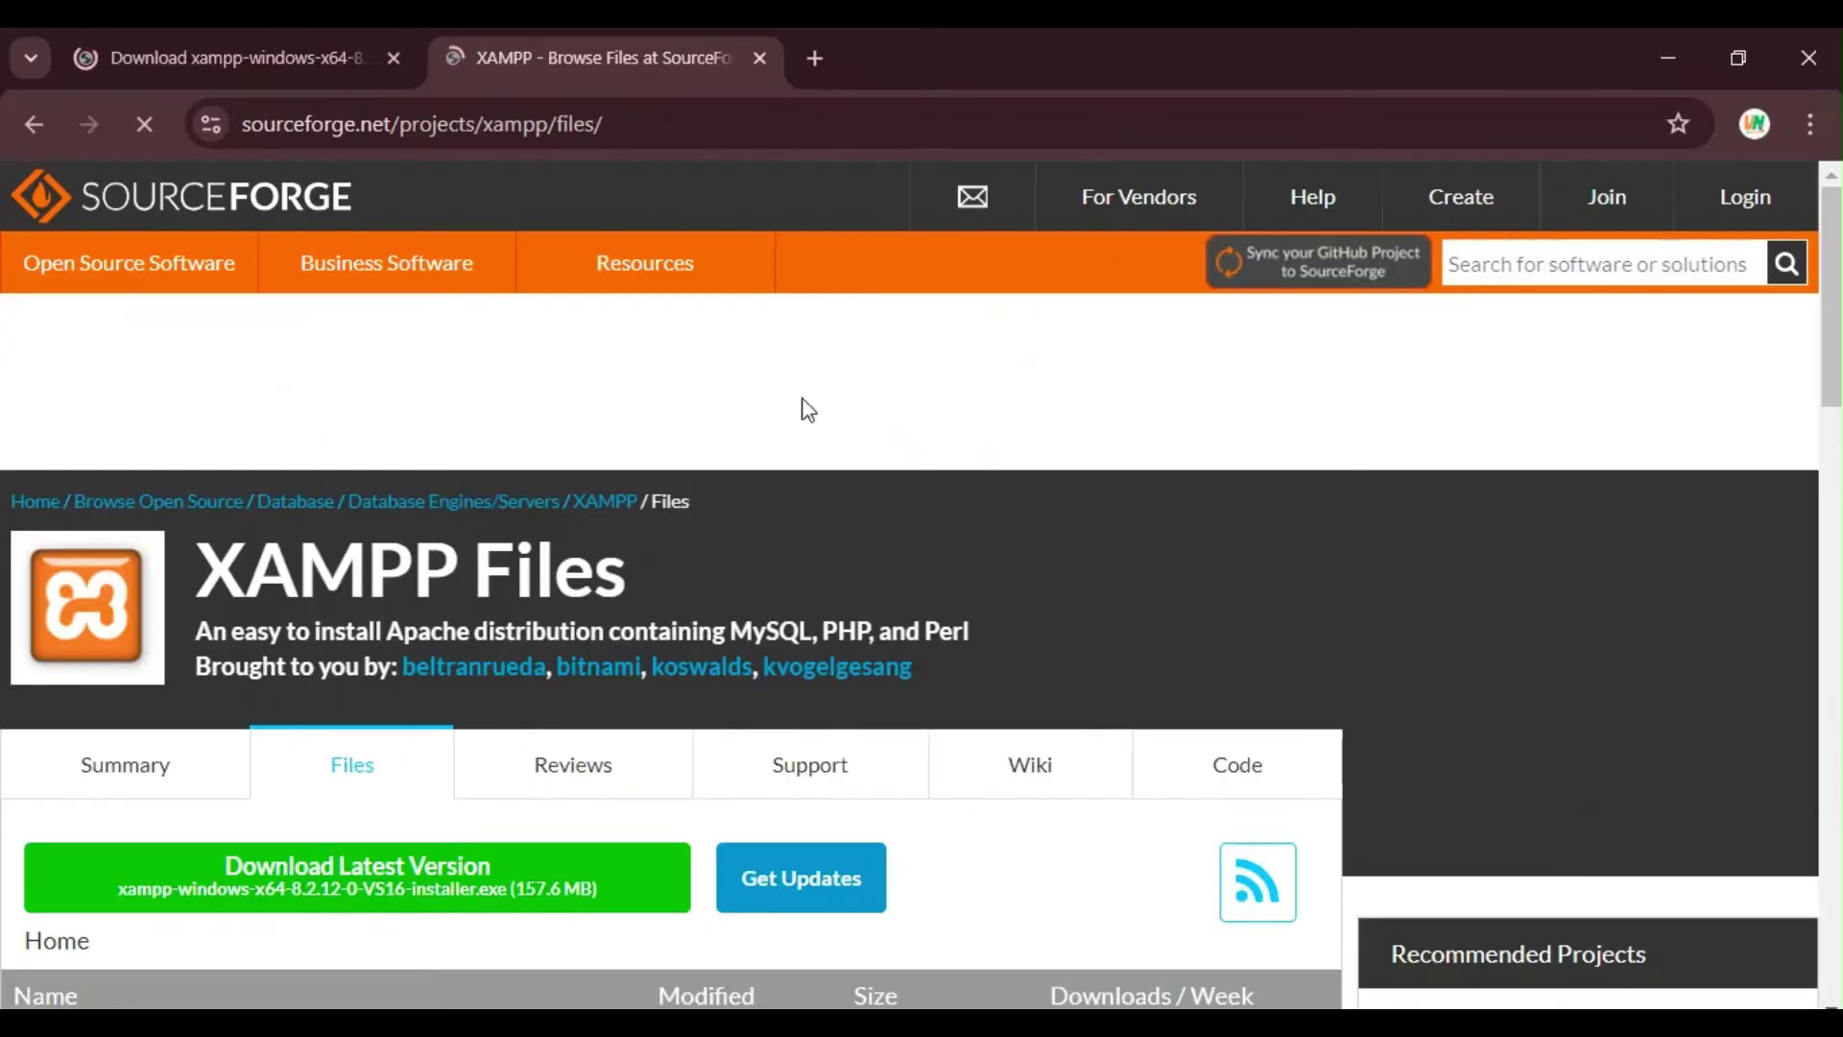
Step: Check the xampp-windows-x64-8.2.12 installer's download progress (31 of 150 MB), then close the panel
{"action": "scroll", "coordinate": [672, 537], "scroll_direction": "down", "scroll_amount": 2}
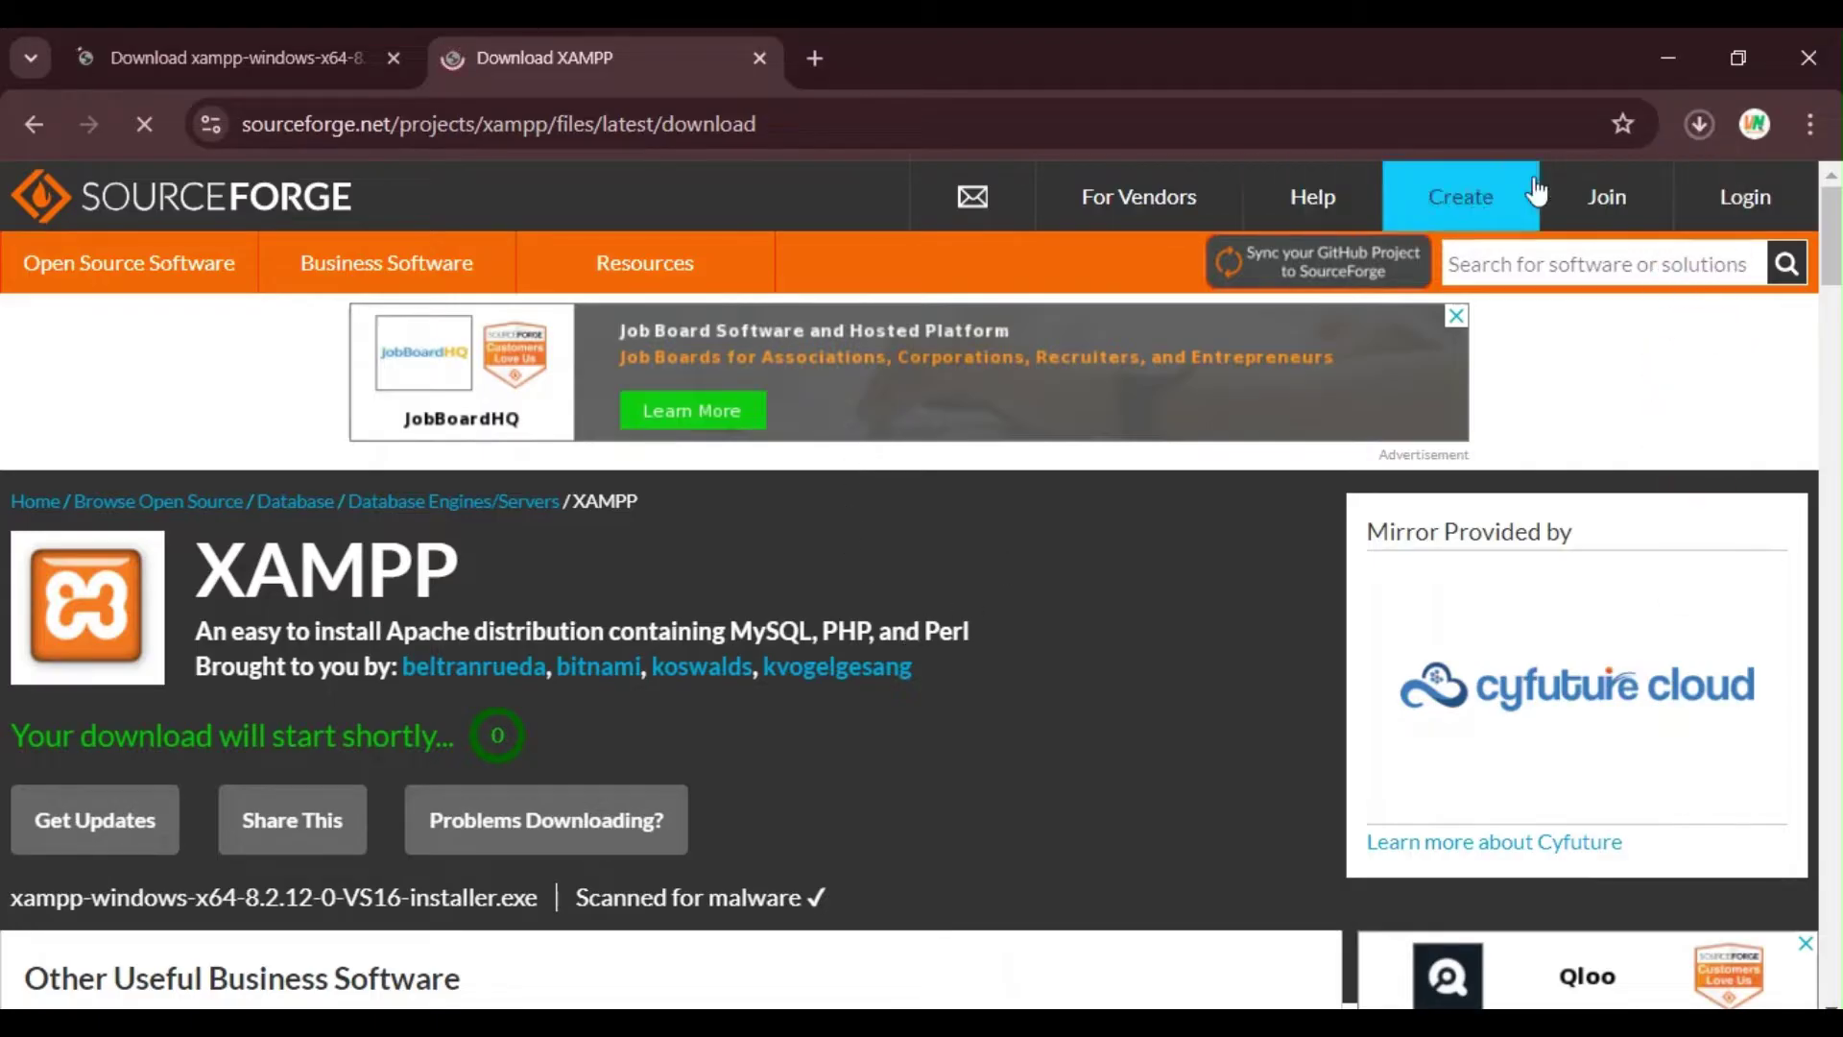
{"action": "left_click", "coordinate": [1698, 123]}
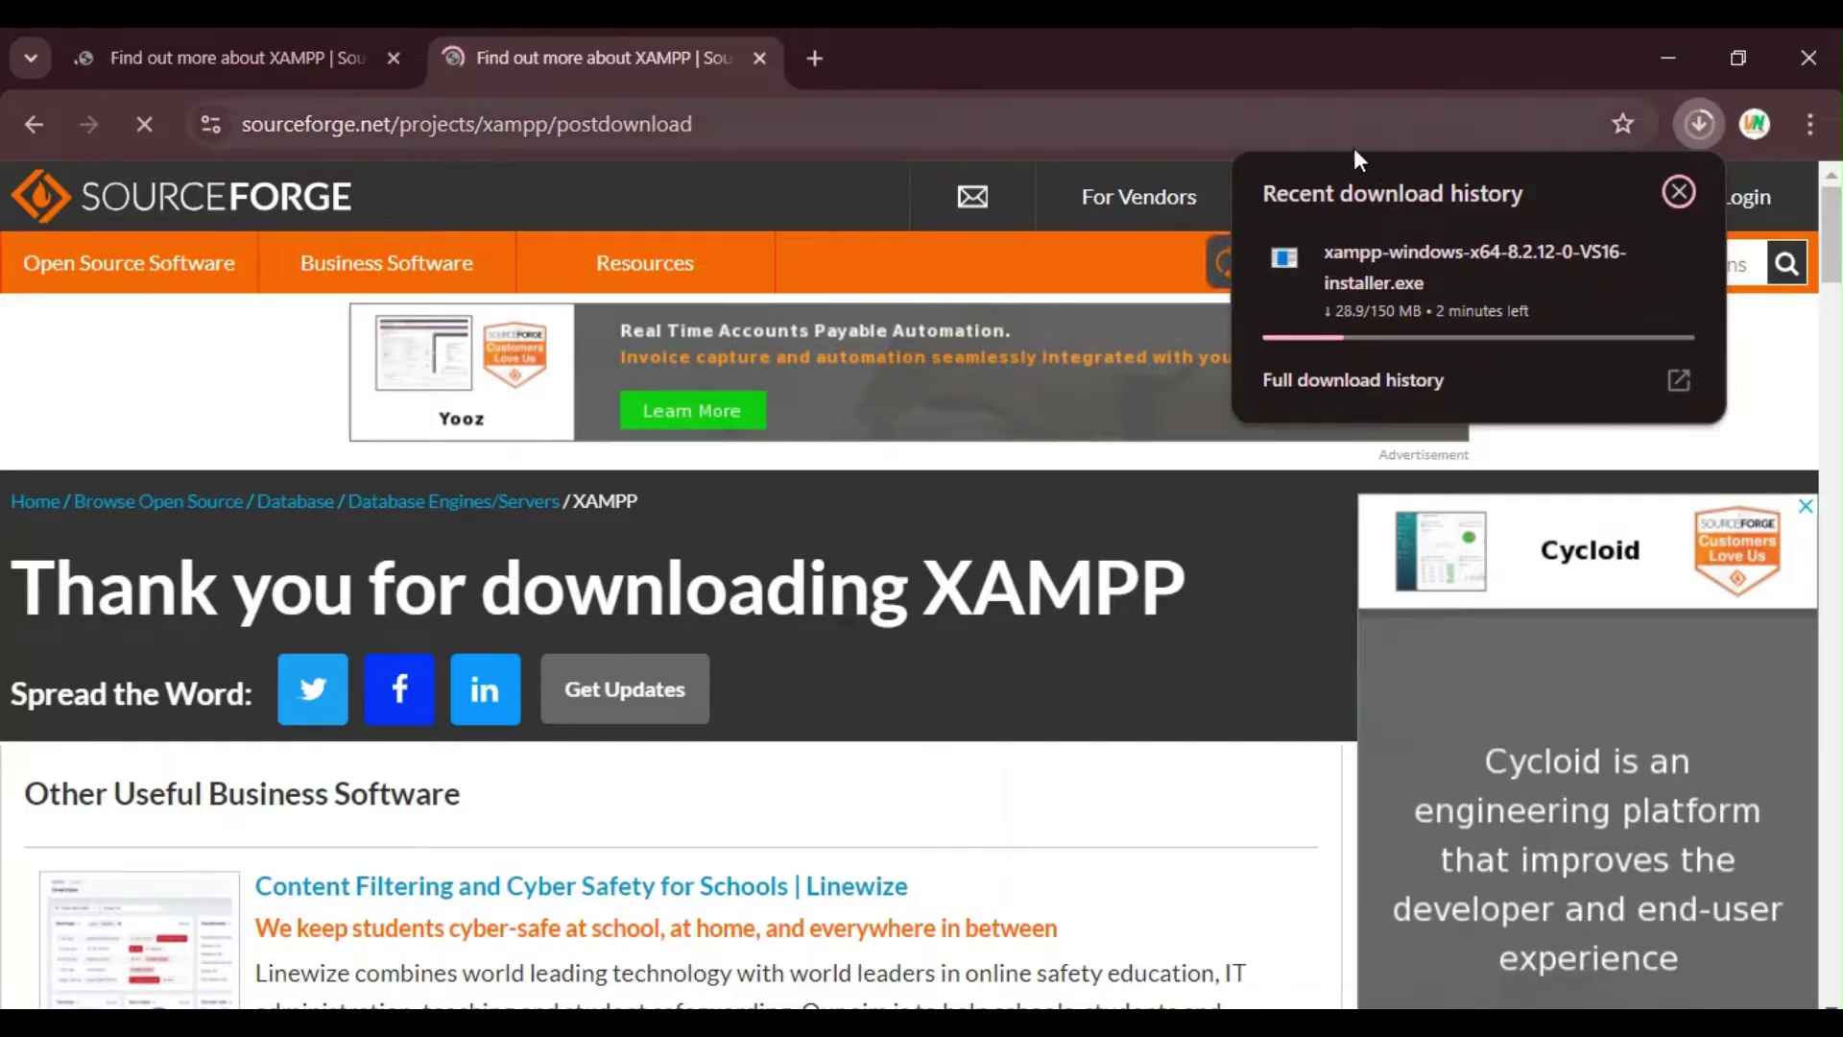
{"action": "left_click", "coordinate": [1678, 193]}
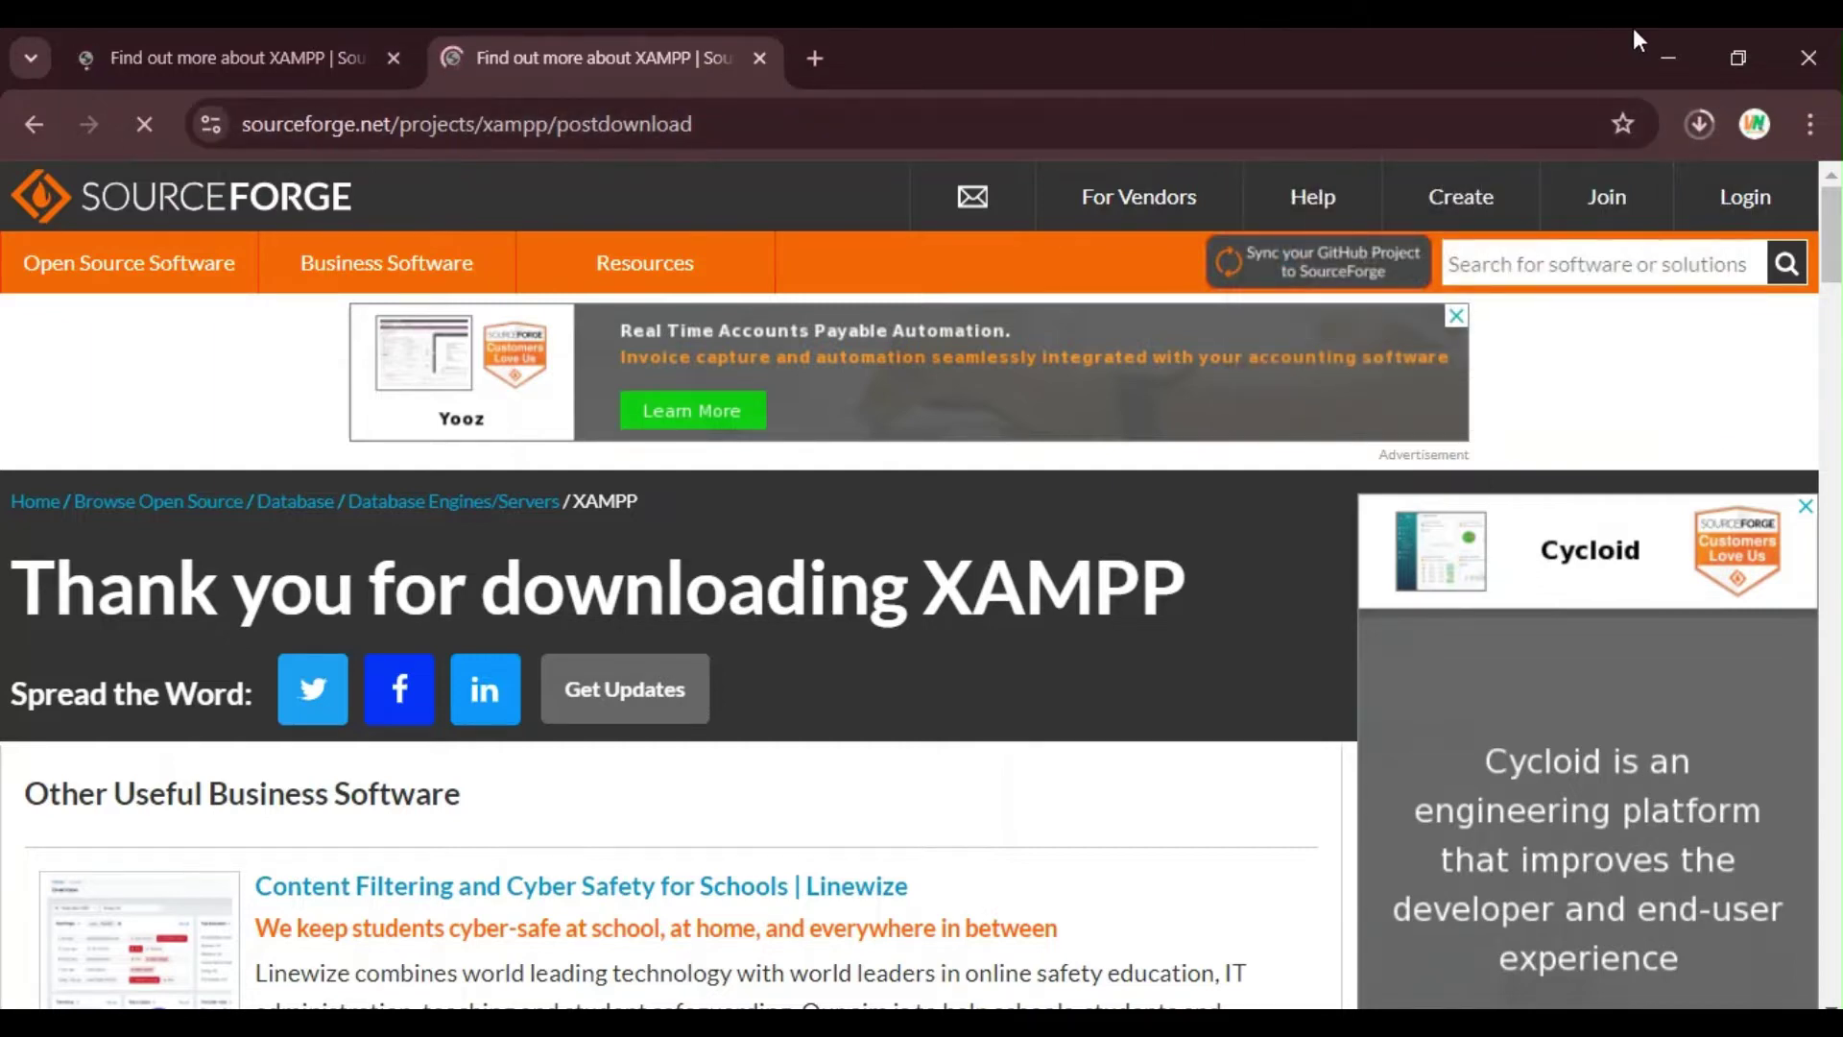
Step: Minimize Chrome and browse This PC to C:\xampp, showing xampp-control.exe and uninstall.exe
{"action": "left_click", "coordinate": [1668, 58]}
{"action": "left_click", "coordinate": [44, 70]}
{"action": "double_click", "coordinate": [46, 70]}
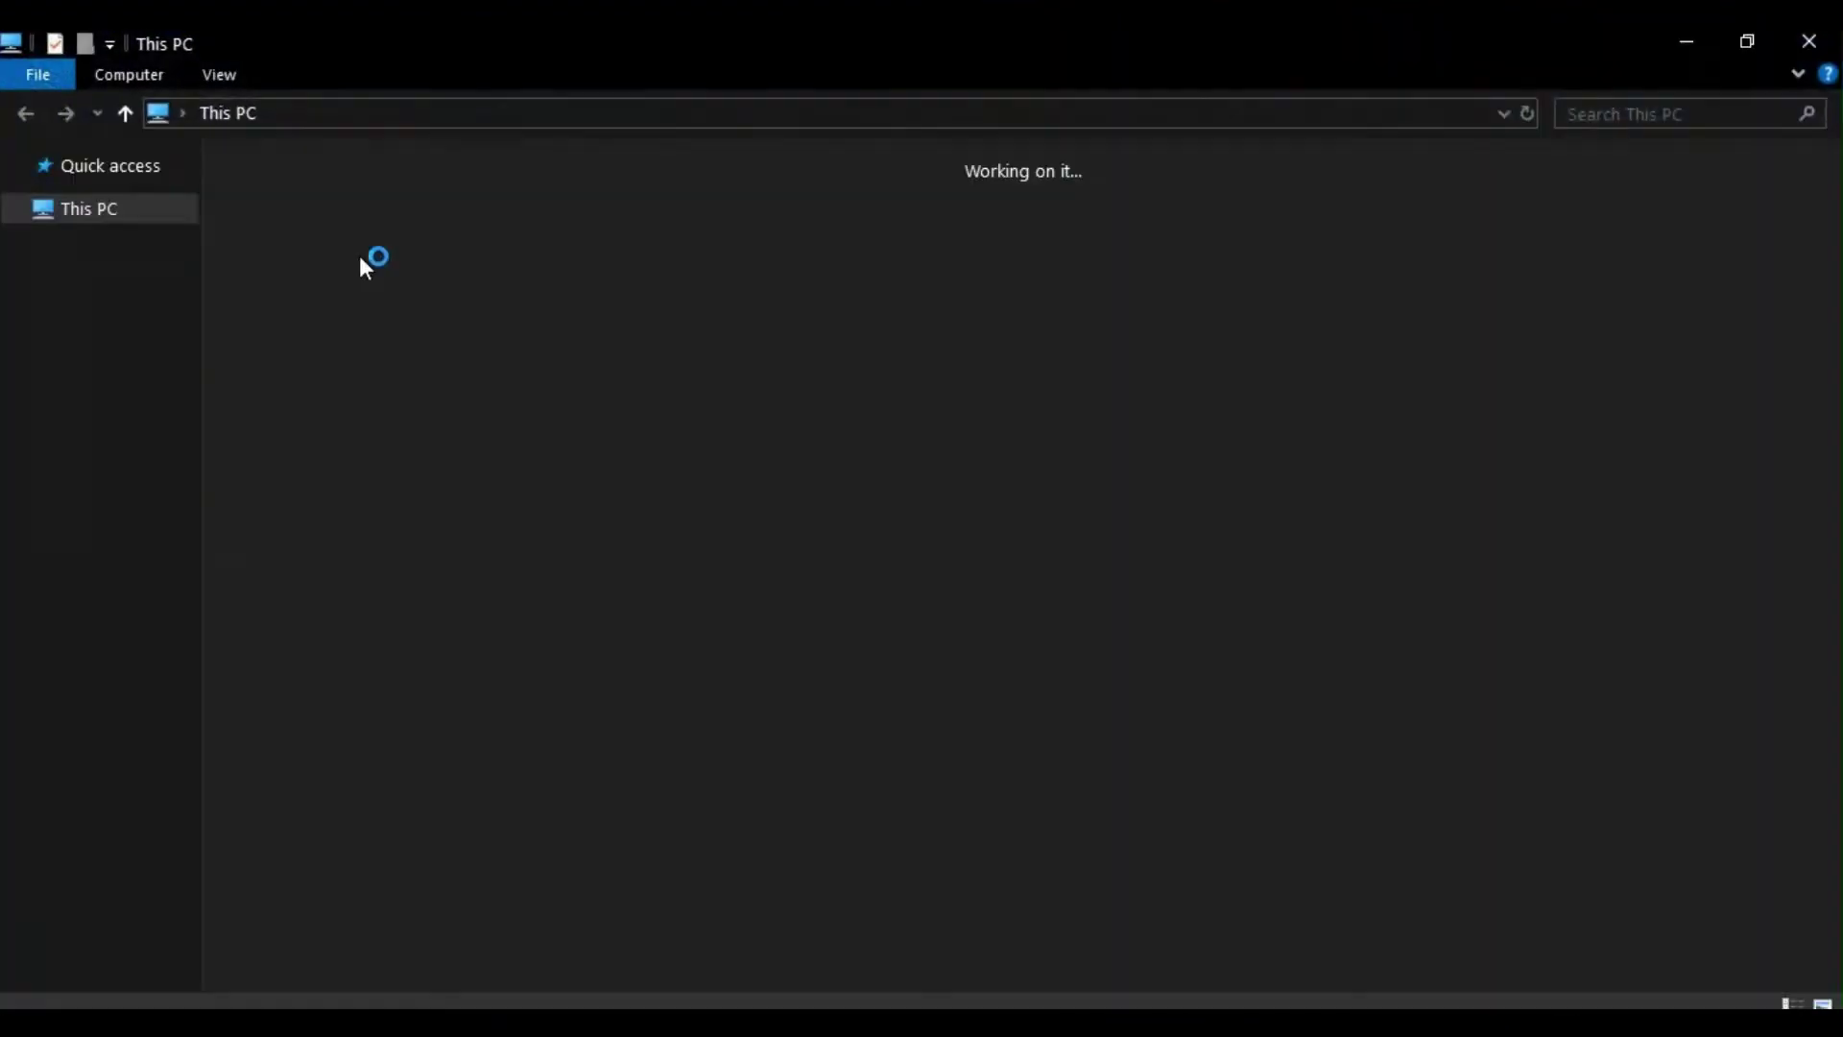
{"action": "double_click", "coordinate": [323, 284]}
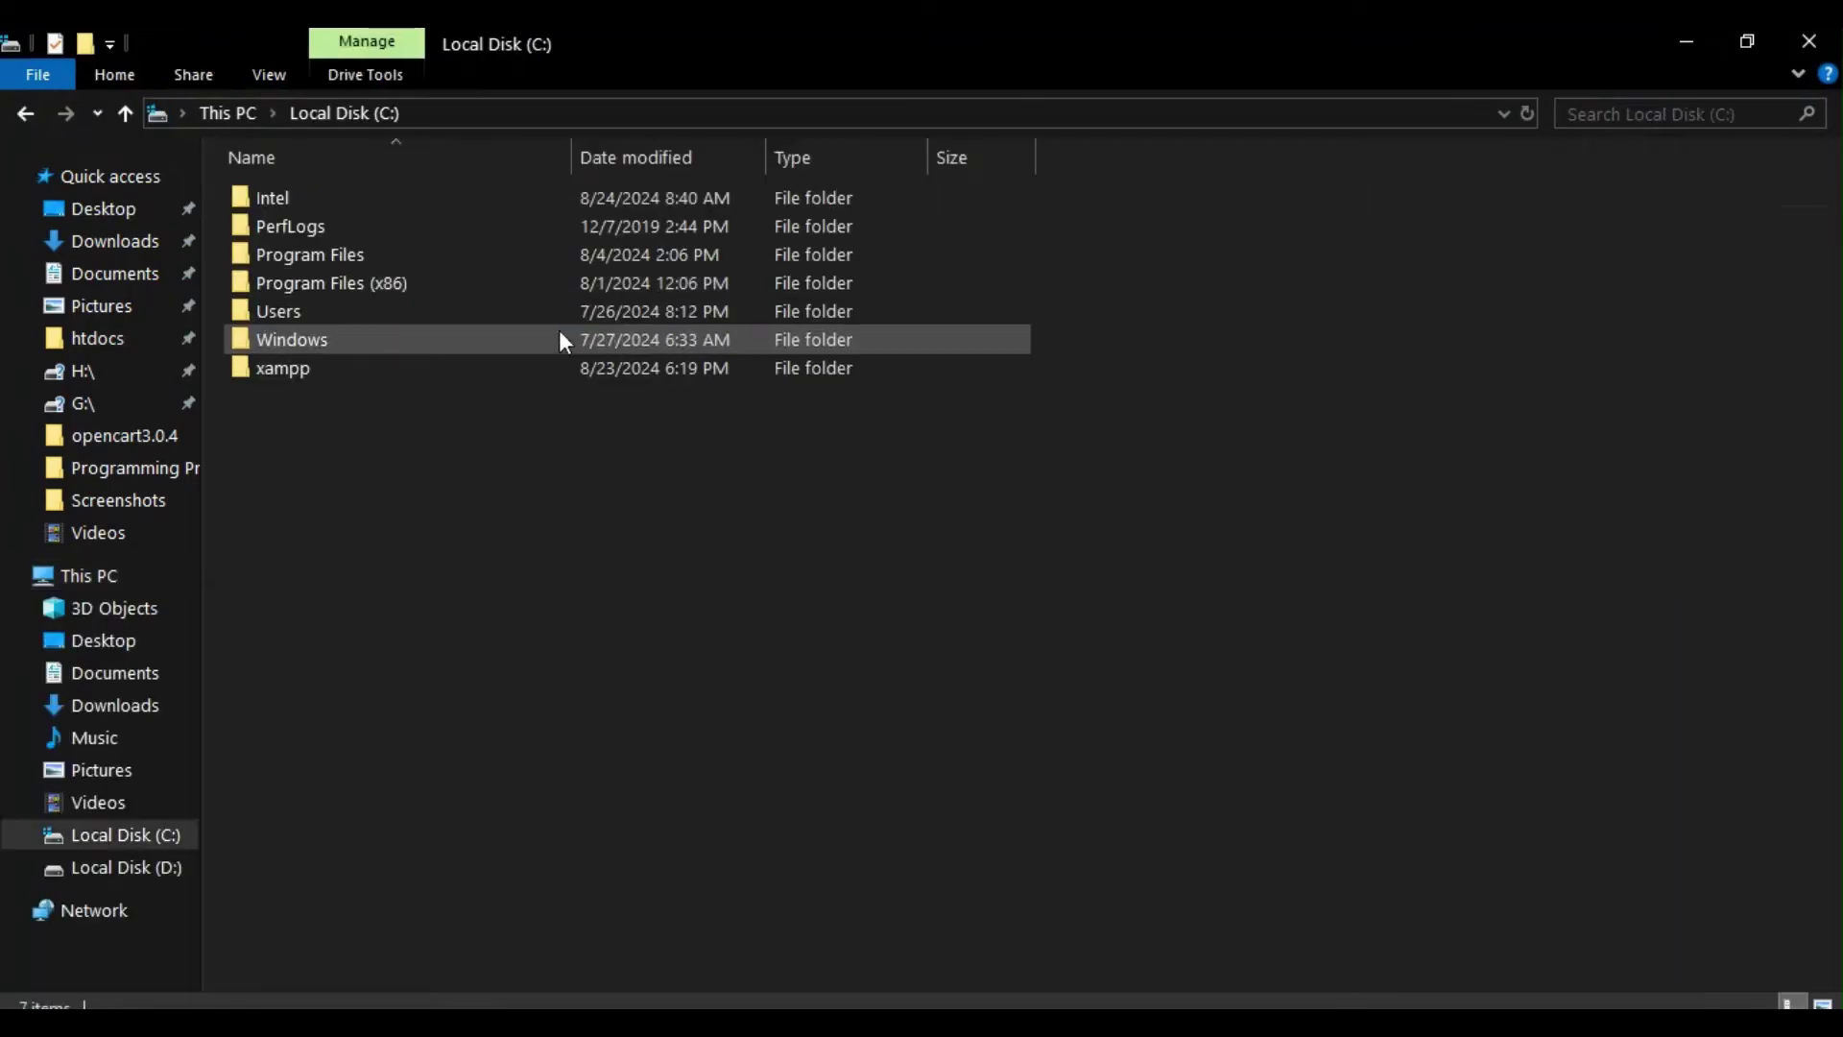
{"action": "double_click", "coordinate": [319, 371]}
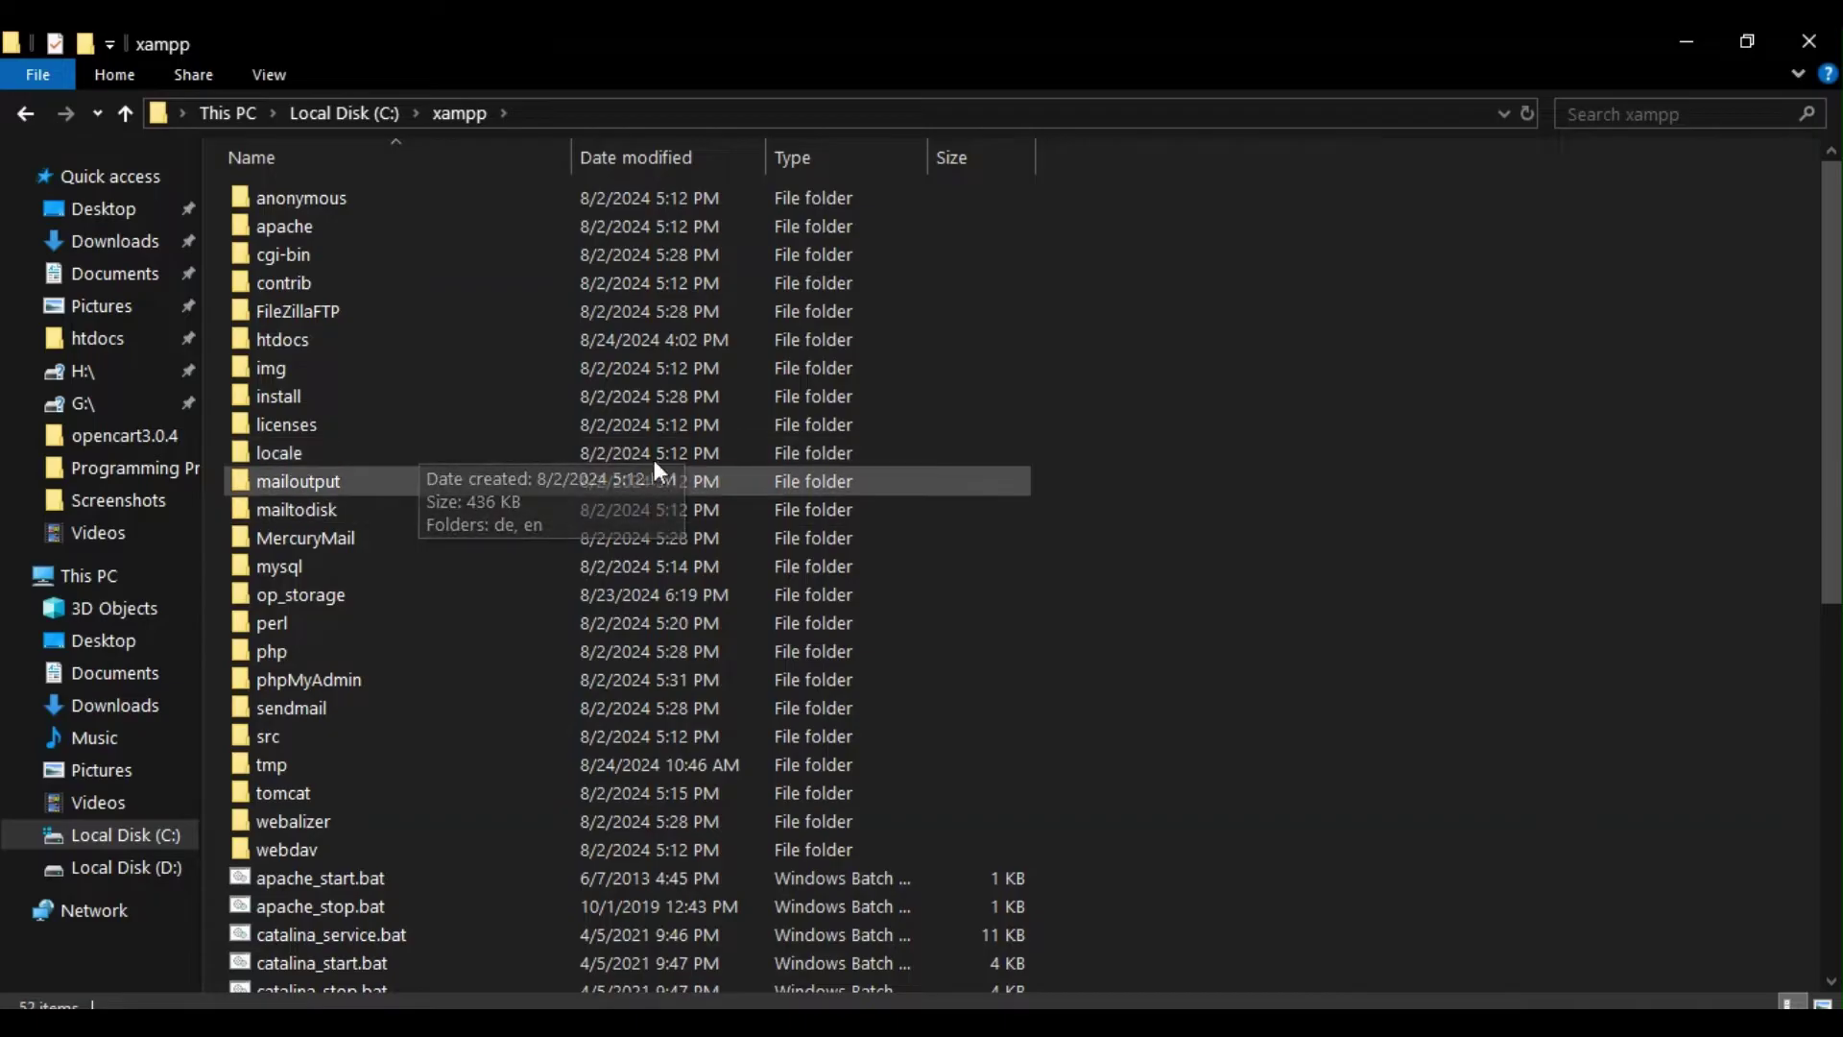
{"action": "scroll", "coordinate": [359, 744], "scroll_direction": "down", "scroll_amount": 6}
{"action": "scroll", "coordinate": [355, 723], "scroll_direction": "down", "scroll_amount": 2}
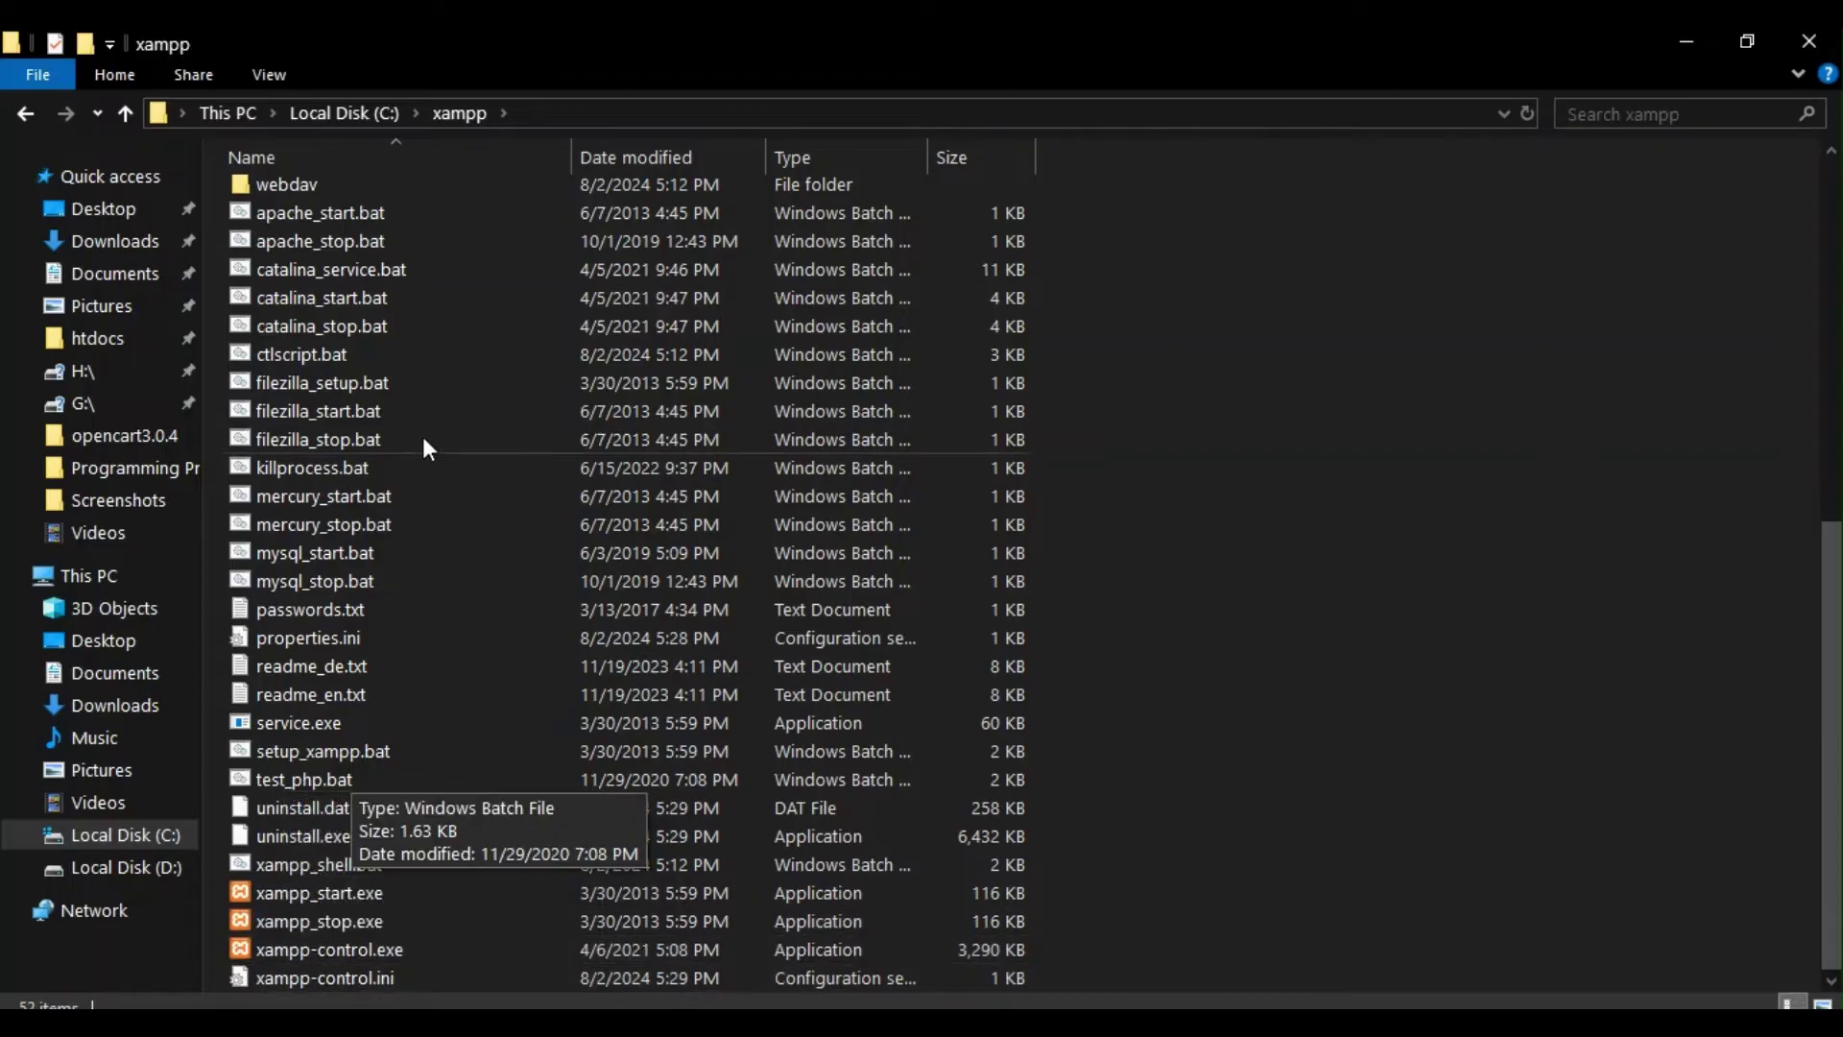
Step: Launch XAMPP Control Panel and start Apache (ports 80, 443) and MySQL (port 3306)
{"action": "double_click", "coordinate": [290, 951]}
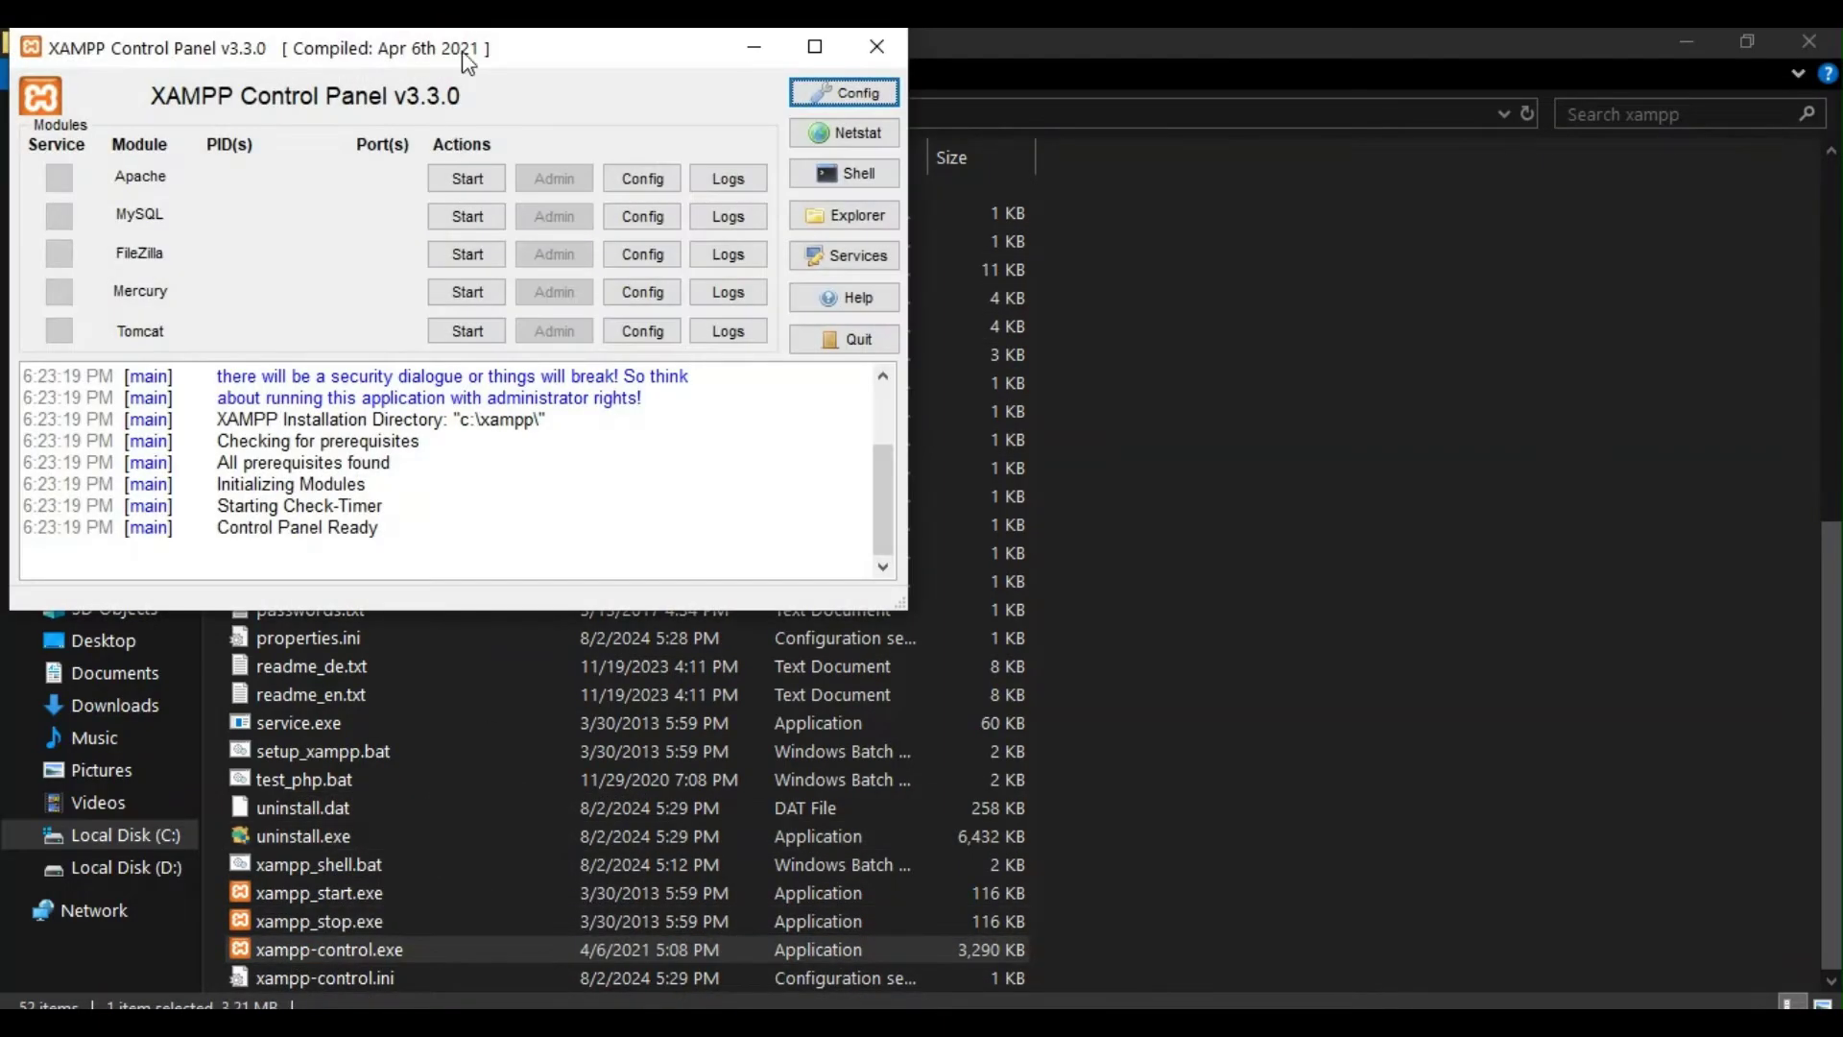
{"action": "left_click_drag", "start_coordinate": [464, 59], "coordinate": [789, 213]}
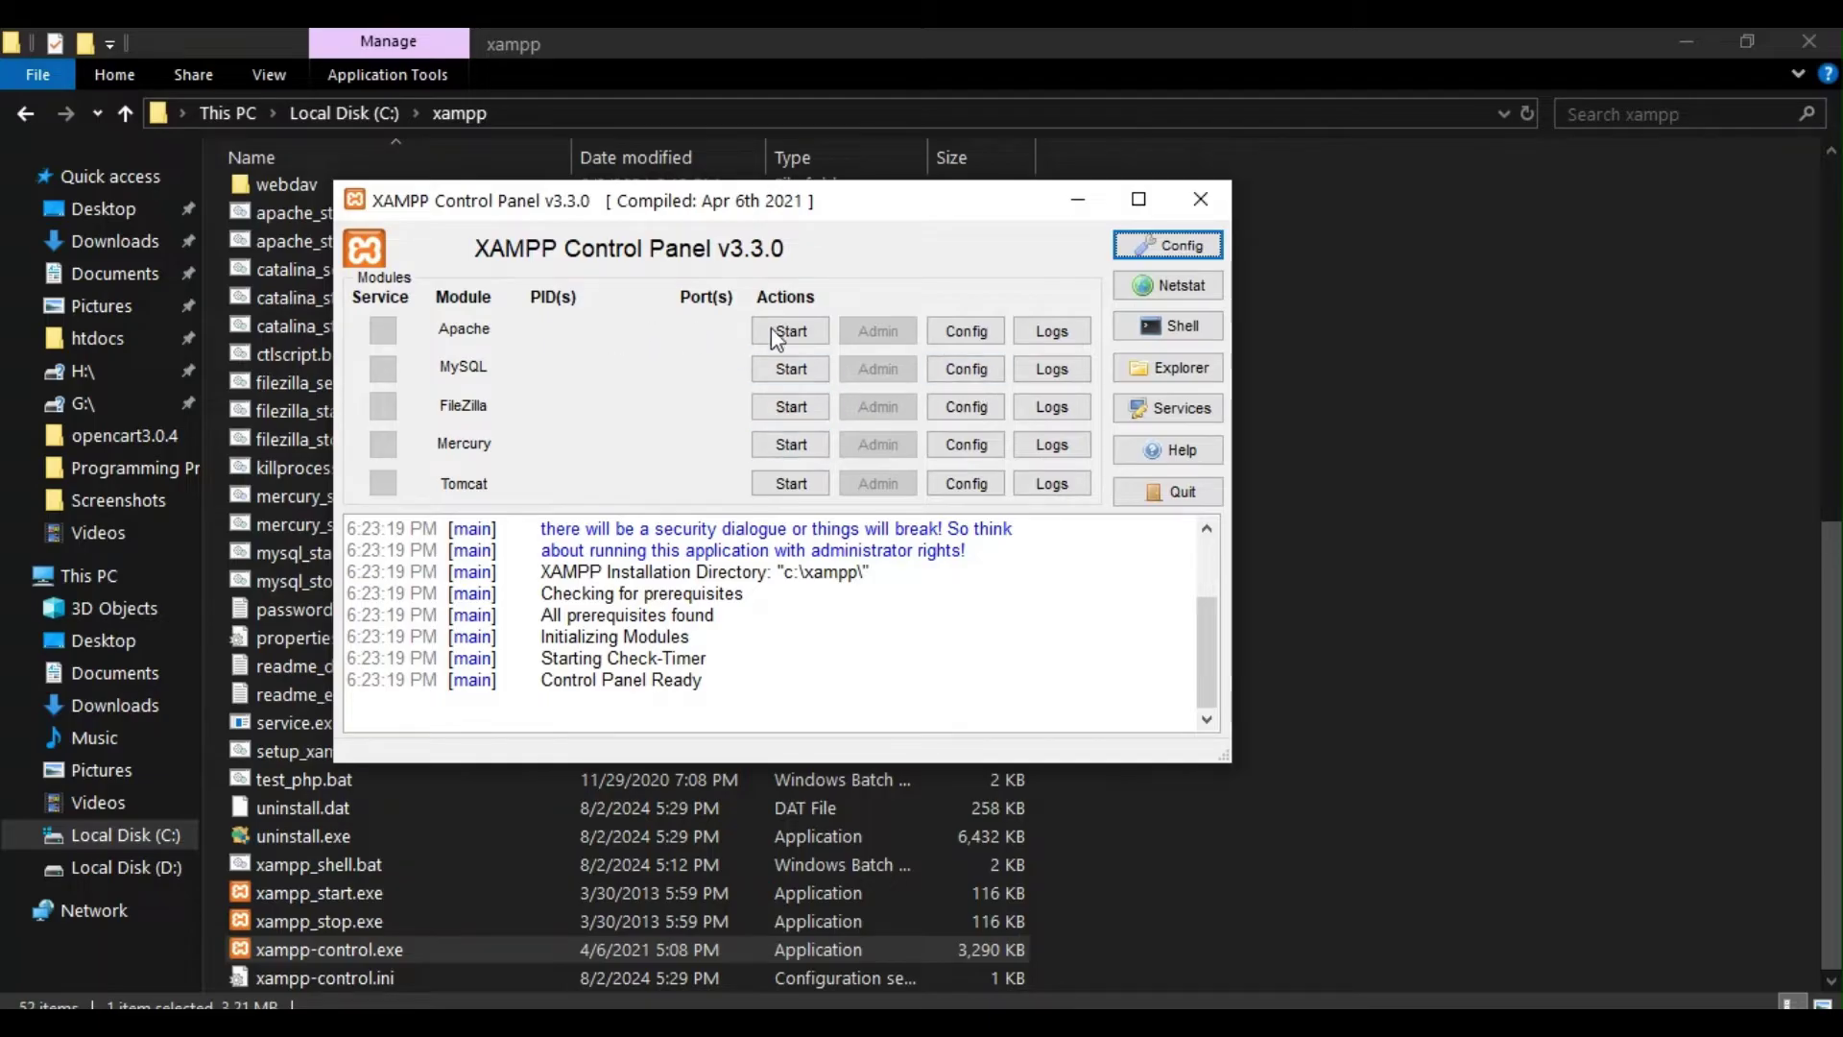
{"action": "left_click", "coordinate": [810, 336]}
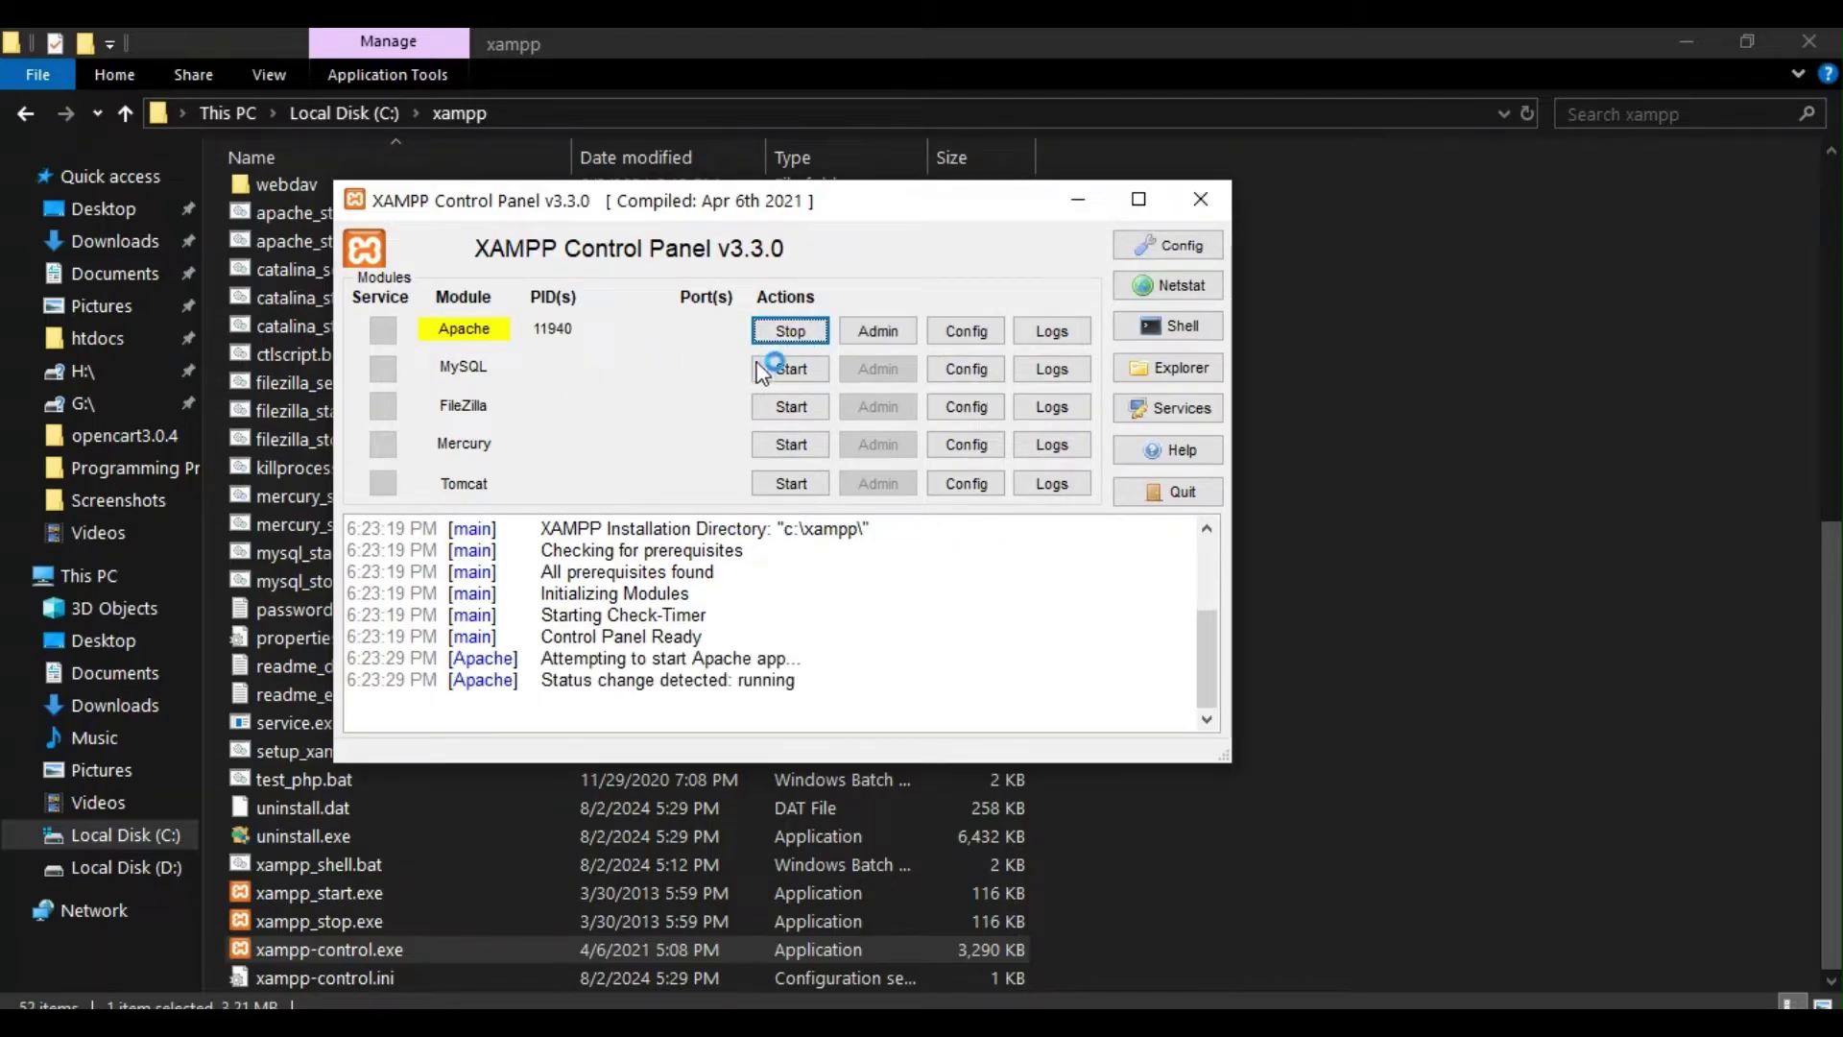
{"action": "left_click", "coordinate": [775, 370]}
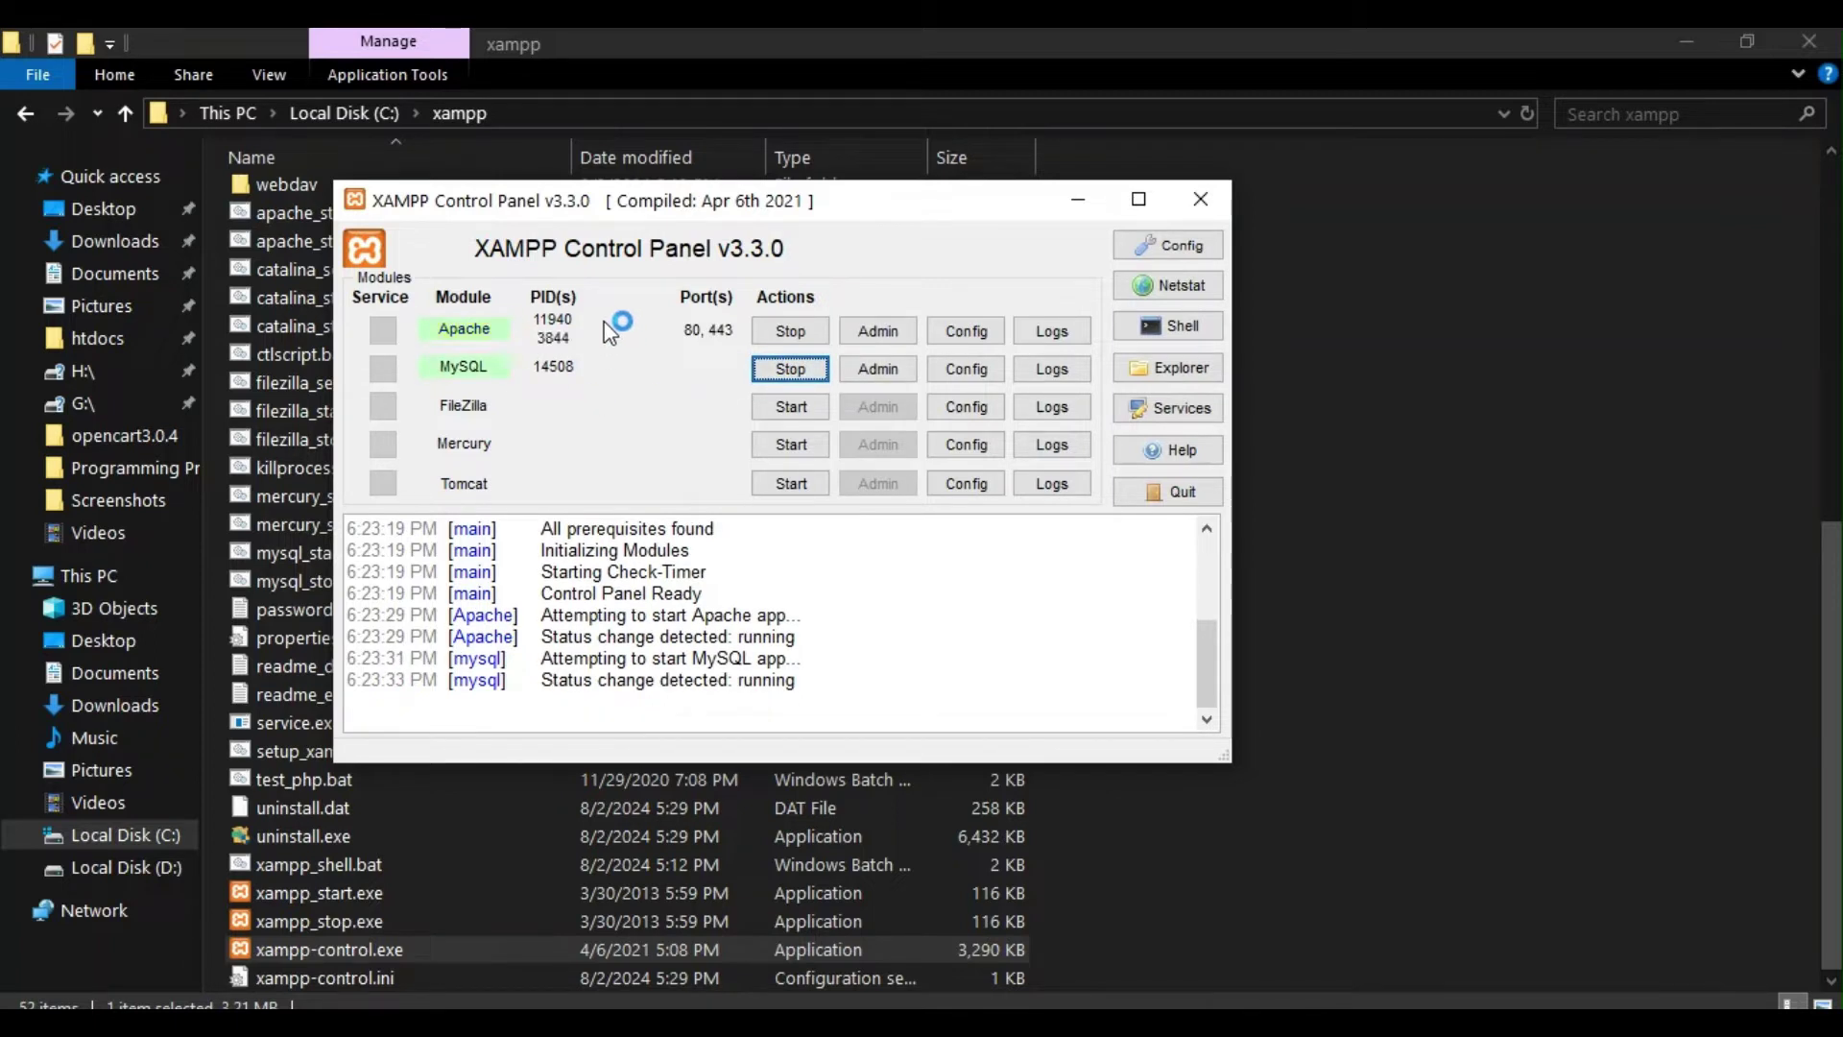
Step: Close File Explorer and list Apache's configuration files from its Config button
{"action": "left_click", "coordinate": [1077, 203]}
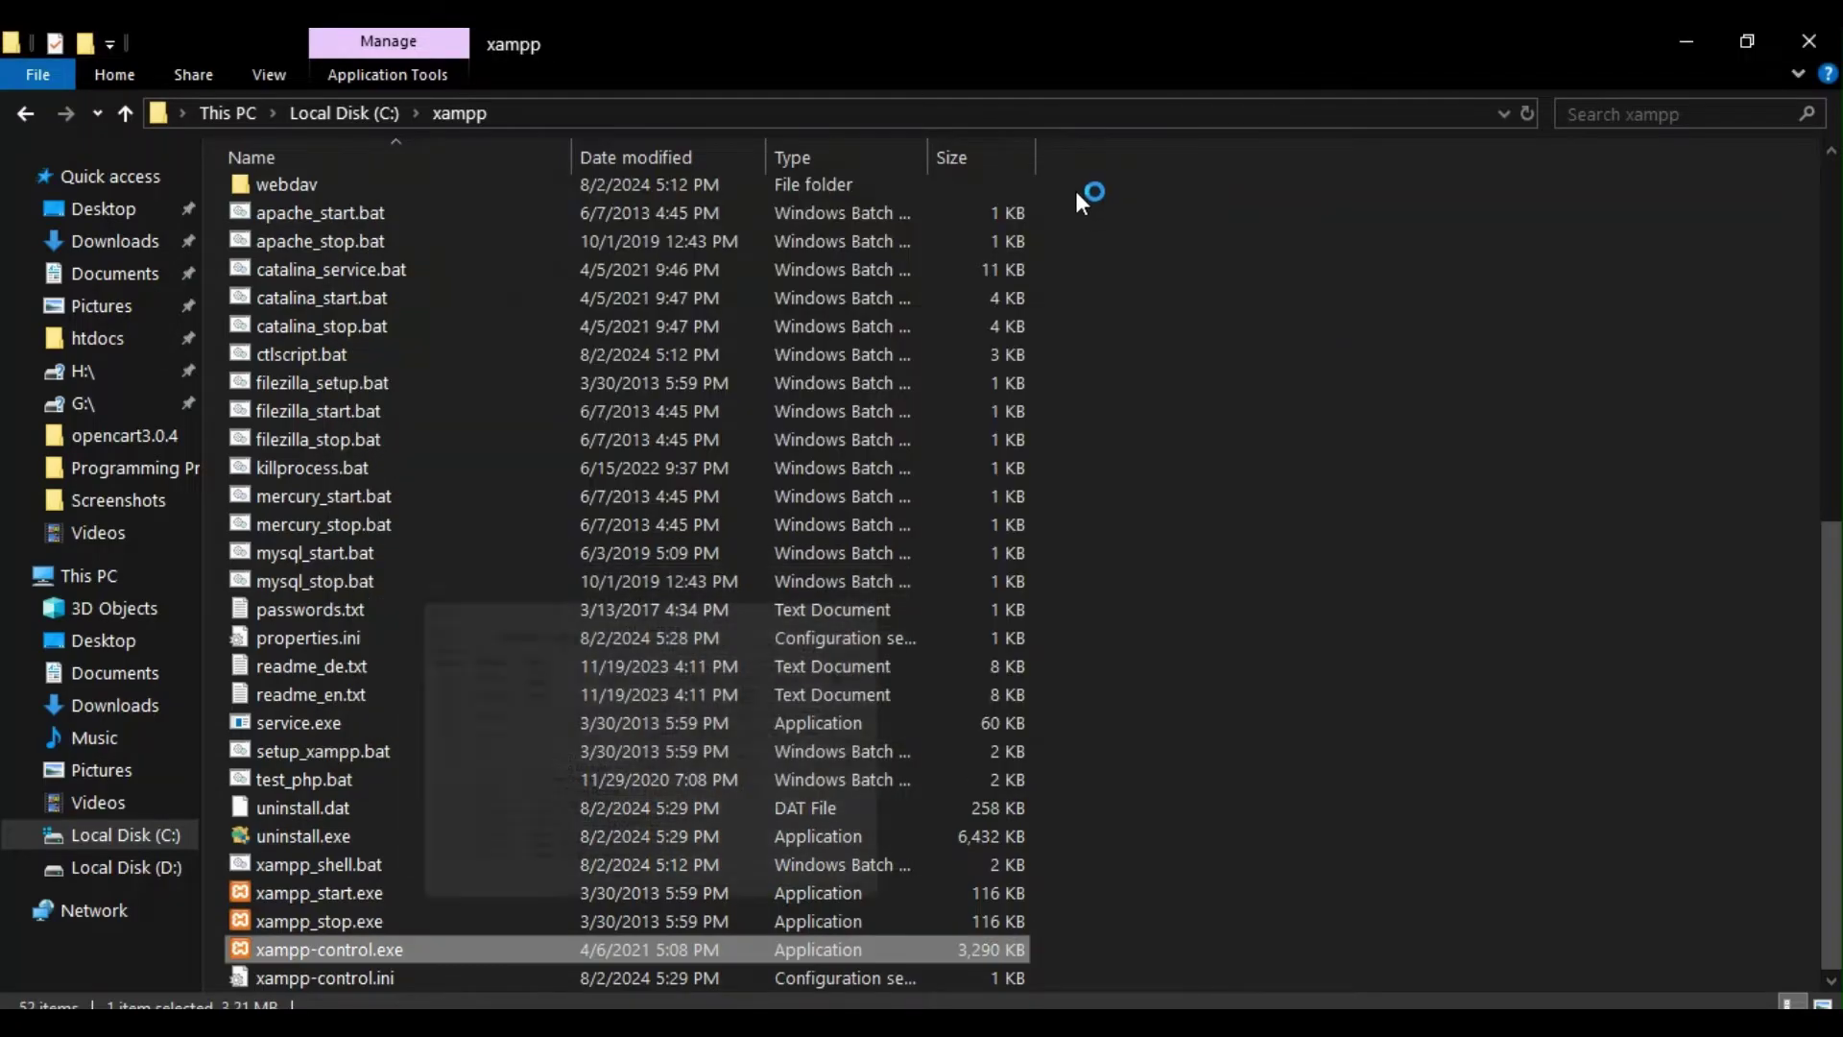
{"action": "left_click", "coordinate": [1808, 40]}
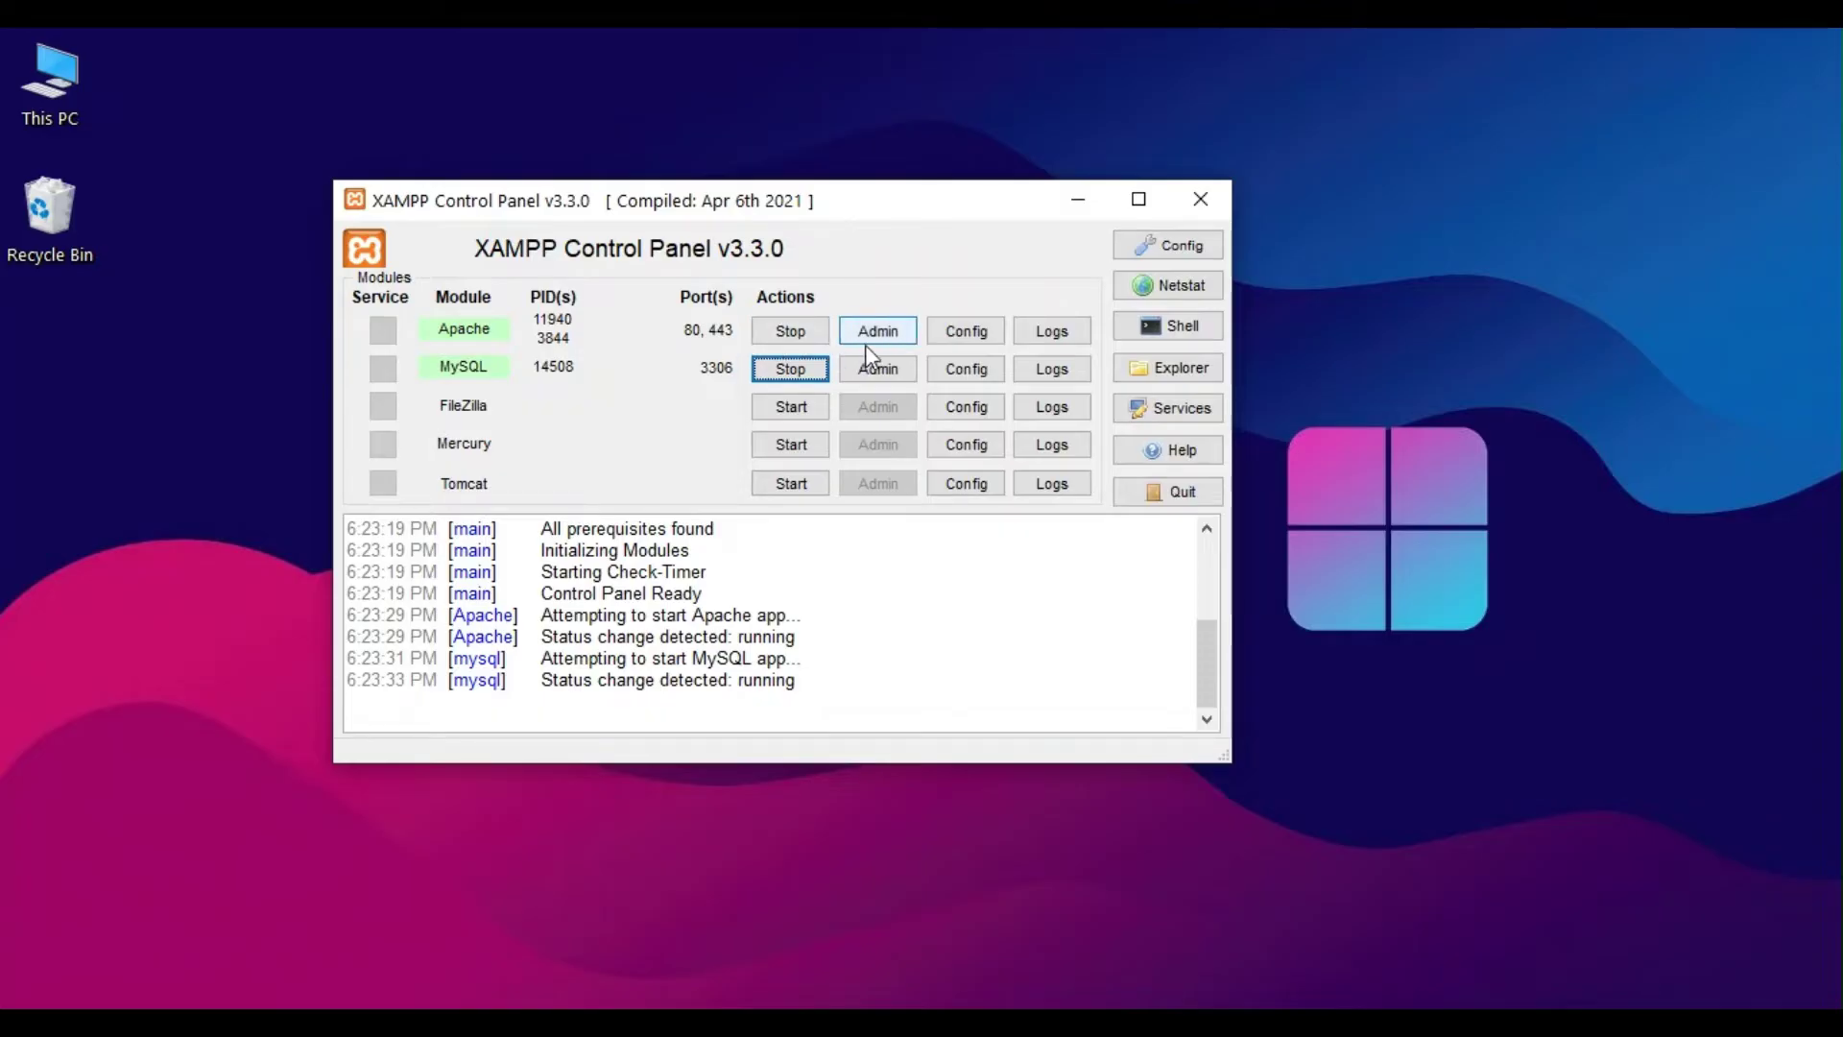
{"action": "left_click", "coordinate": [965, 331]}
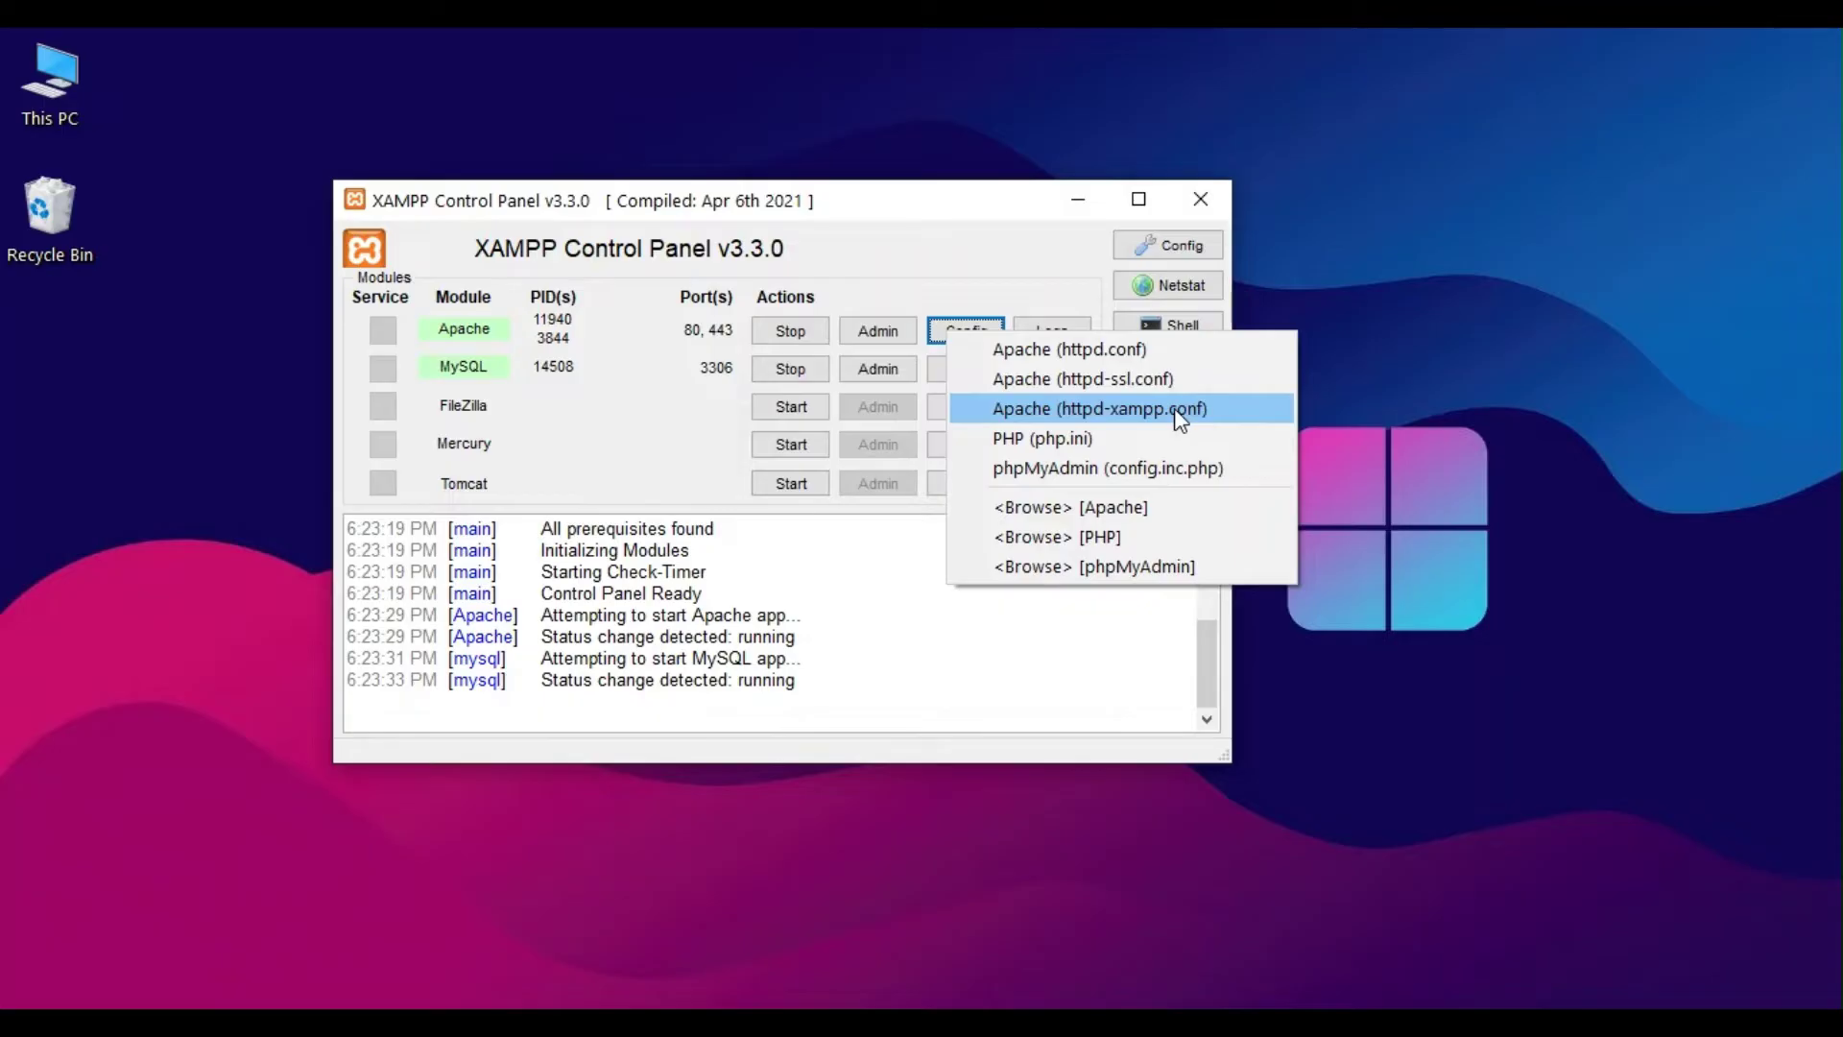
Step: Open Apache's httpd.conf in Notepad, scan its opening comments, and close it
{"action": "left_click", "coordinate": [1095, 357]}
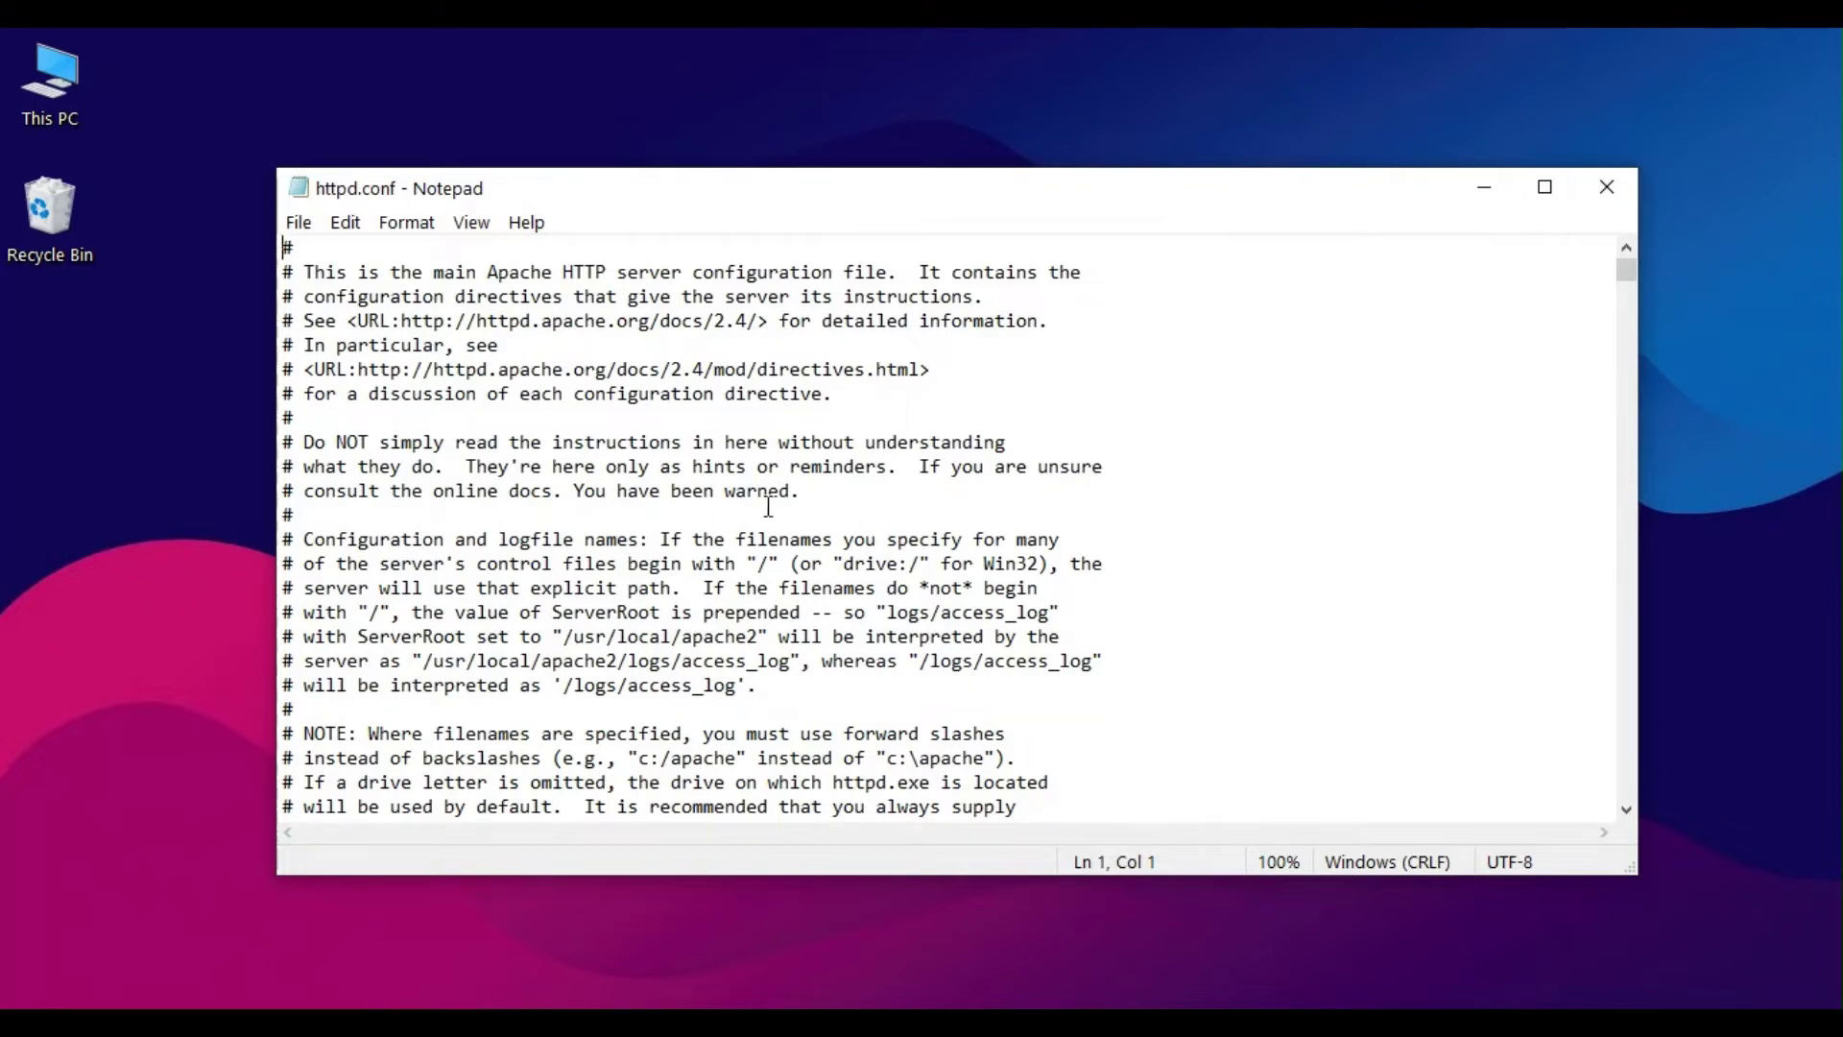
{"action": "scroll", "coordinate": [957, 506], "scroll_direction": "down", "scroll_amount": 3}
{"action": "scroll", "coordinate": [938, 540], "scroll_direction": "up", "scroll_amount": 3}
{"action": "left_click", "coordinate": [1625, 183]}
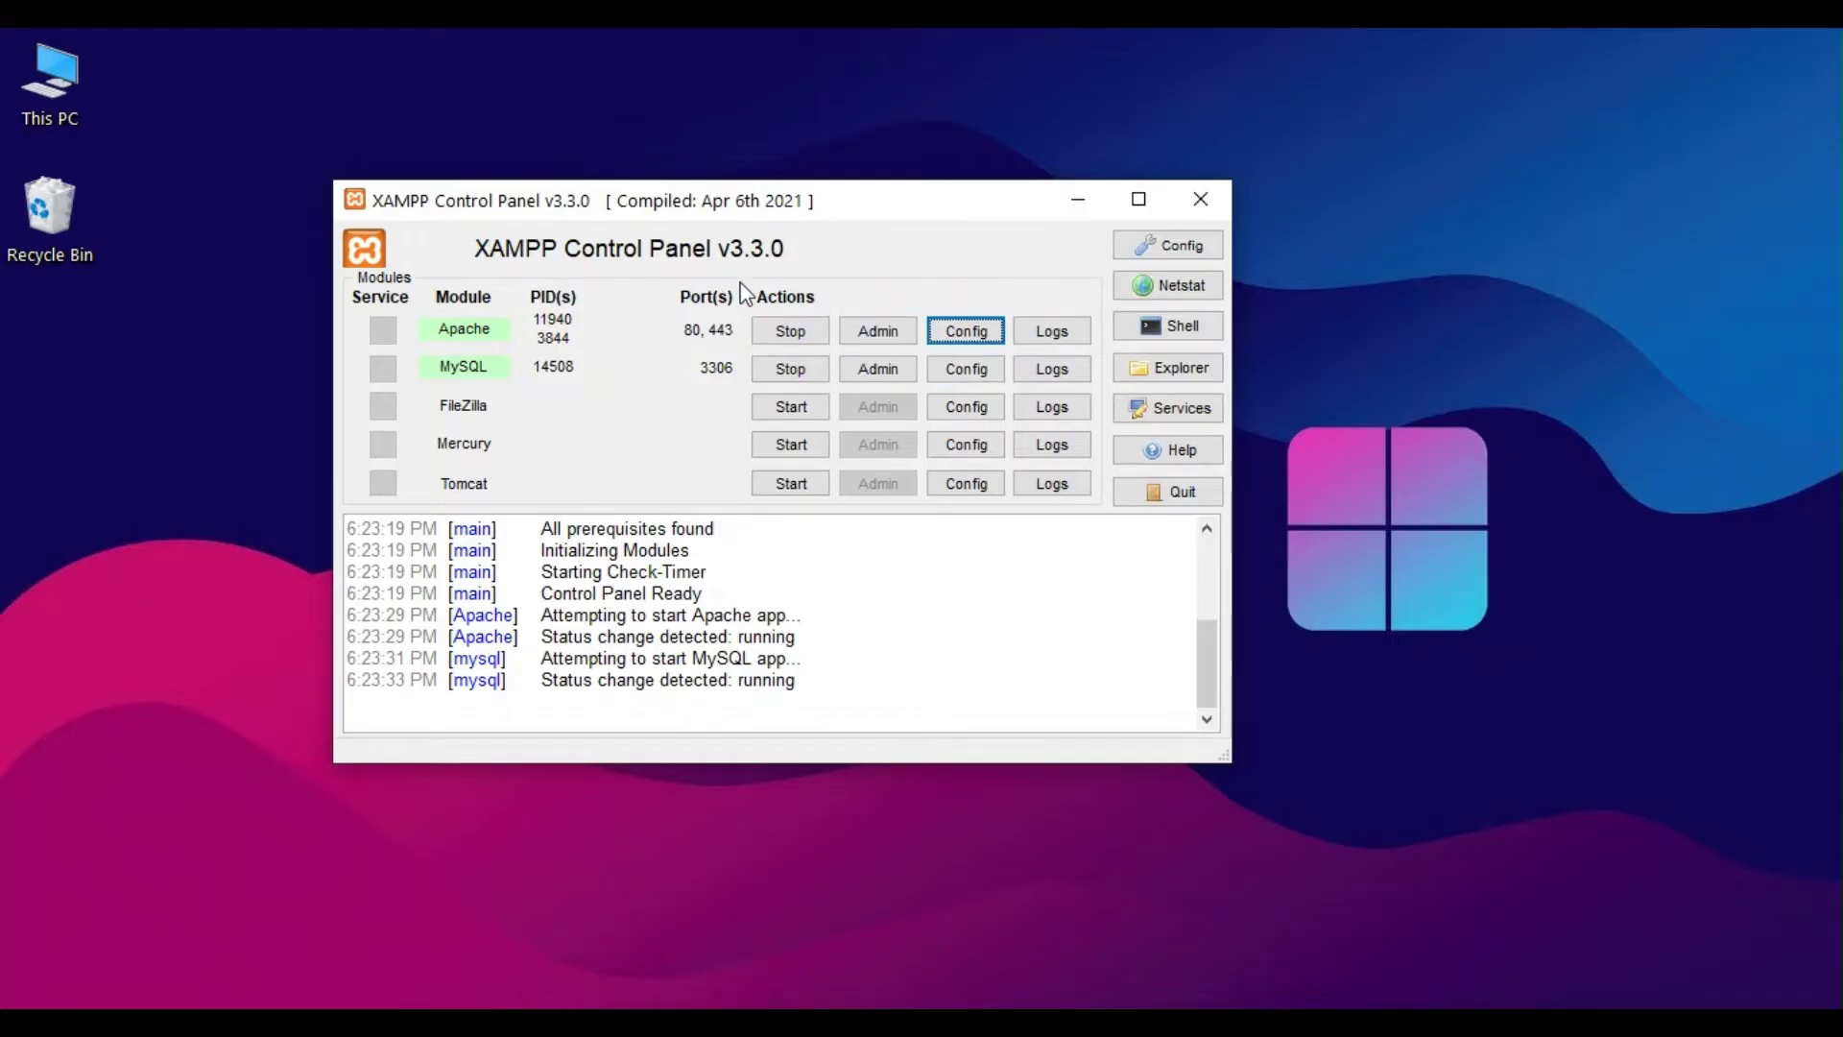
Step: Reopen Apache's httpd.conf from the Config list and scroll through it
{"action": "left_click", "coordinate": [937, 338]}
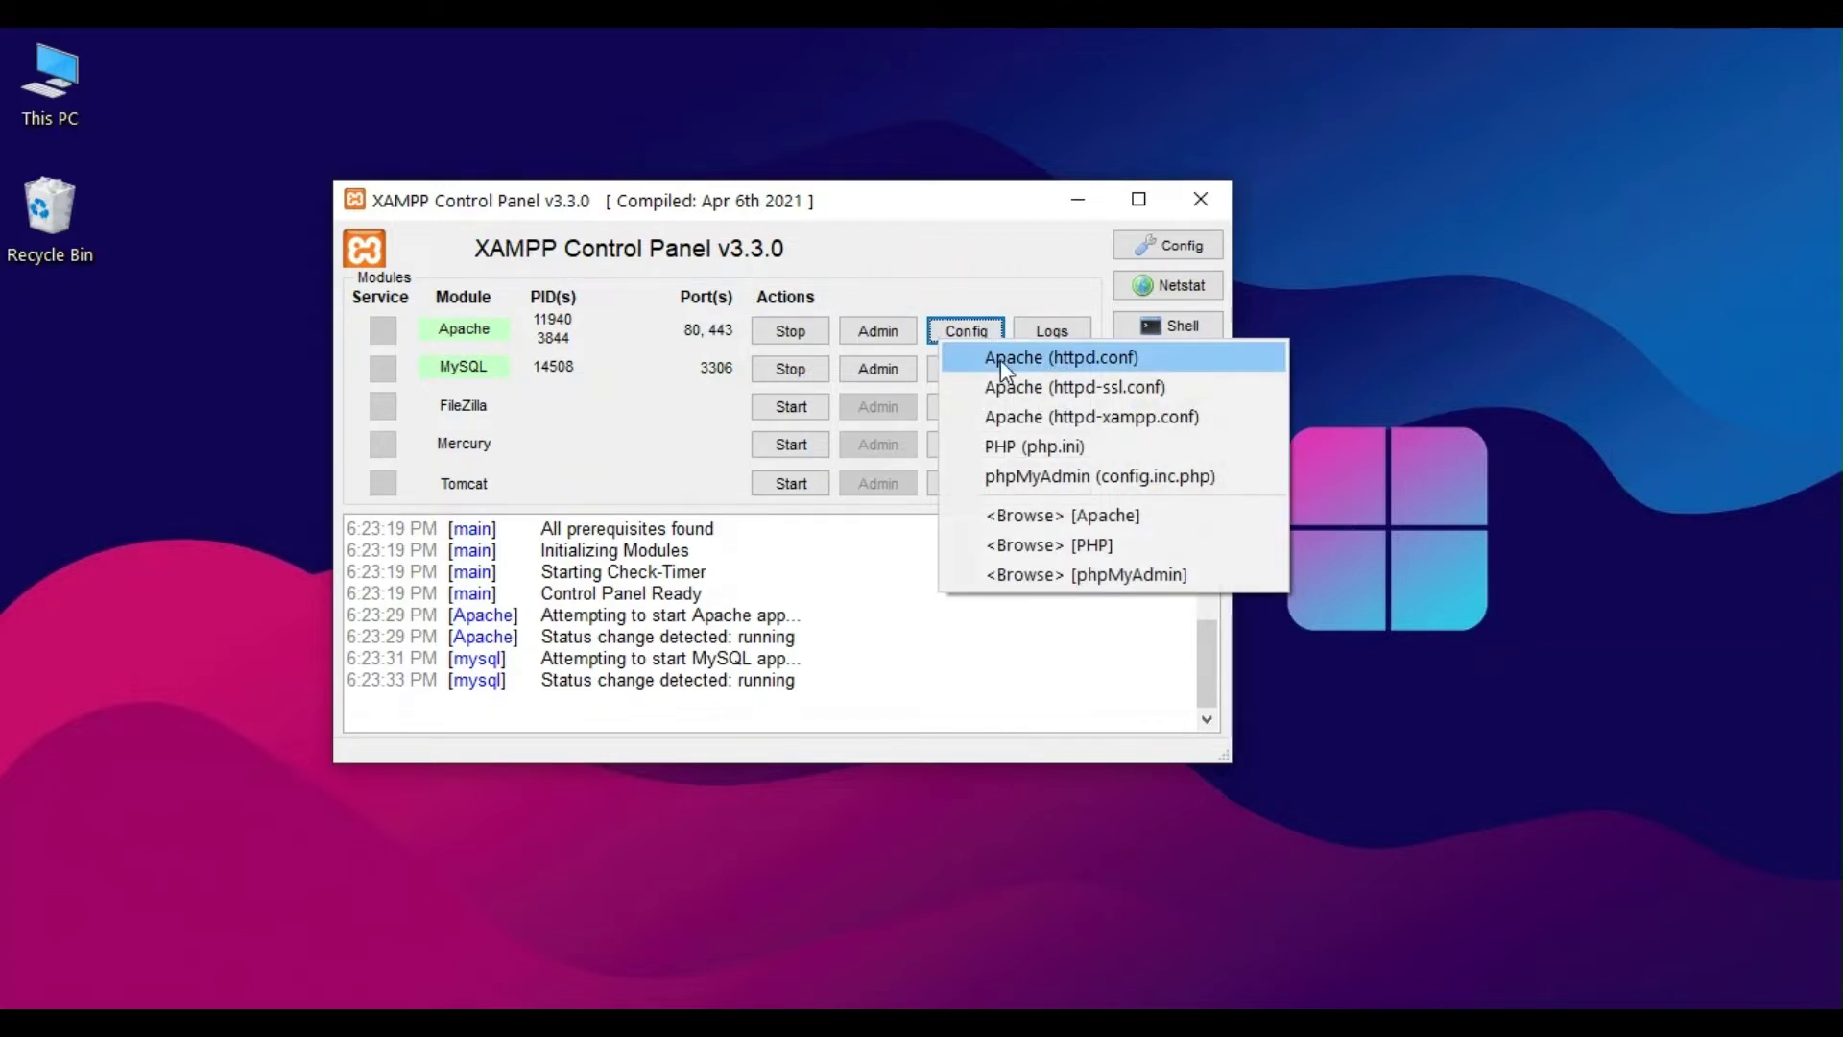
{"action": "left_click", "coordinate": [1117, 361]}
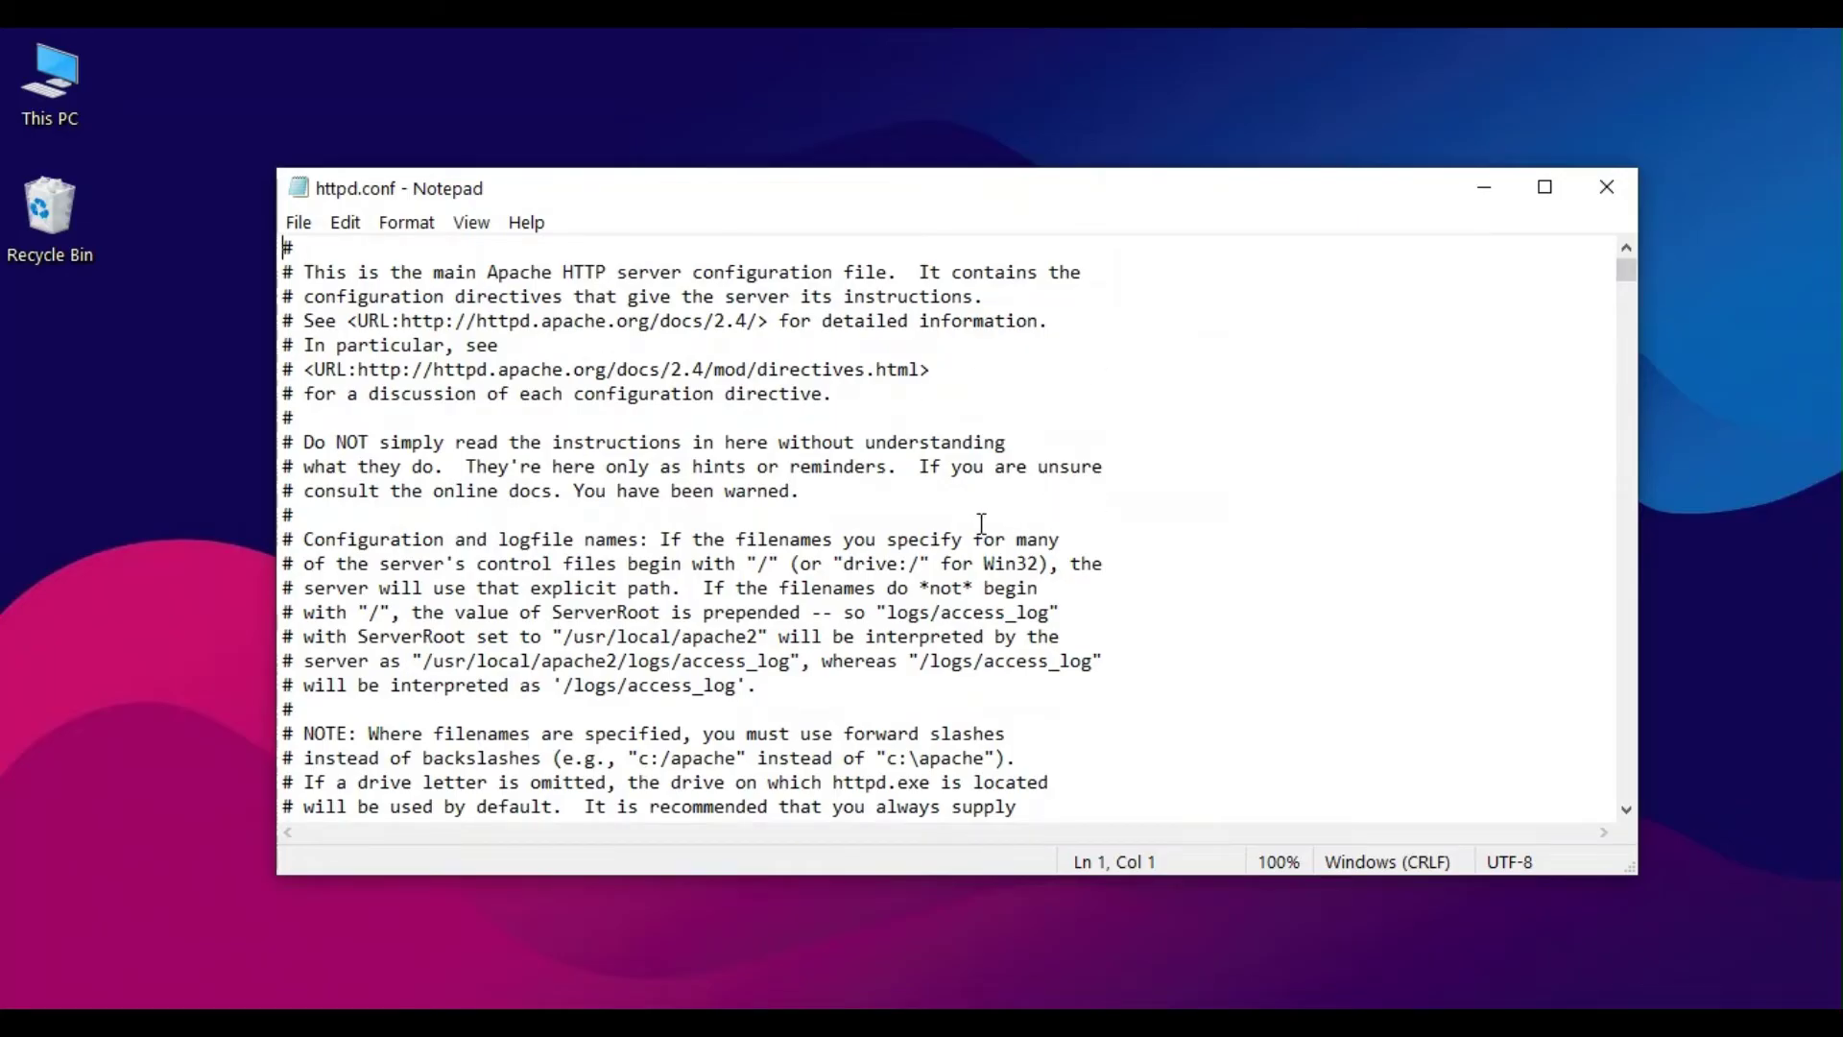
{"action": "scroll", "coordinate": [981, 521], "scroll_direction": "down", "scroll_amount": 2}
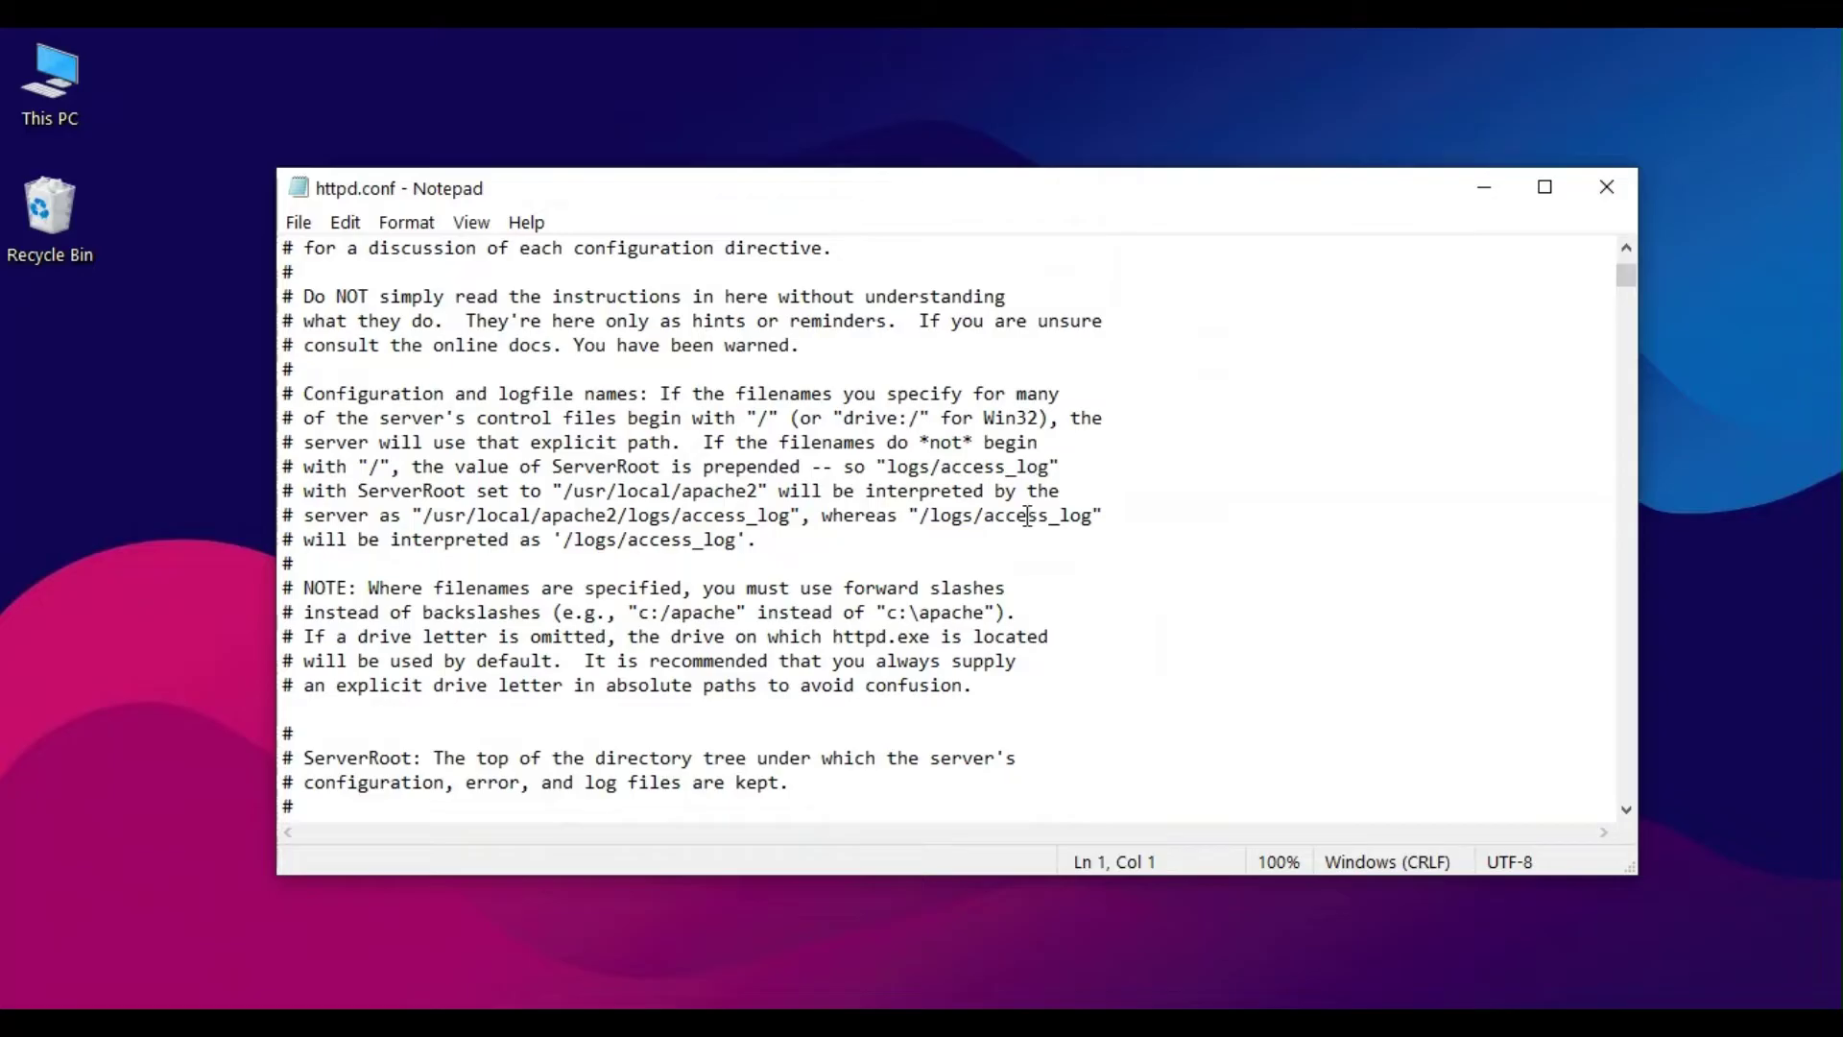
{"action": "scroll", "coordinate": [1024, 509], "scroll_direction": "down", "scroll_amount": 5}
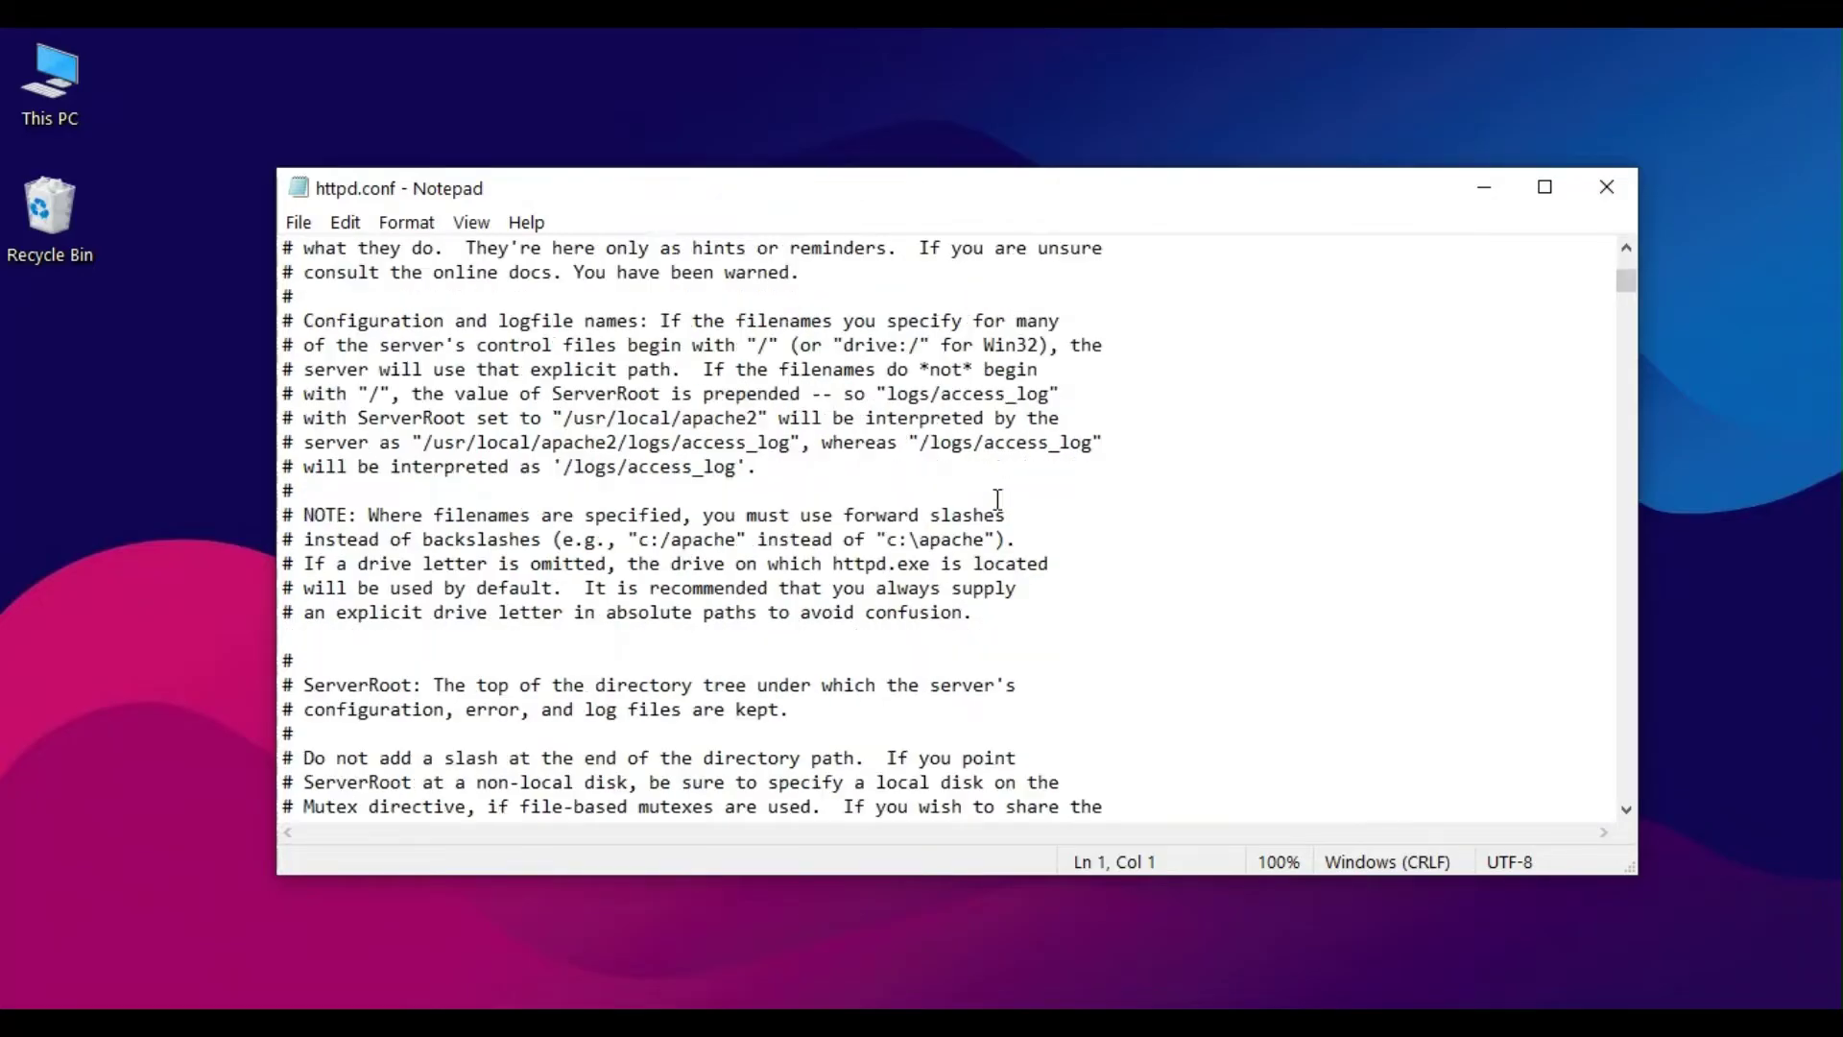
{"action": "scroll", "coordinate": [1078, 490], "scroll_direction": "up", "scroll_amount": 7}
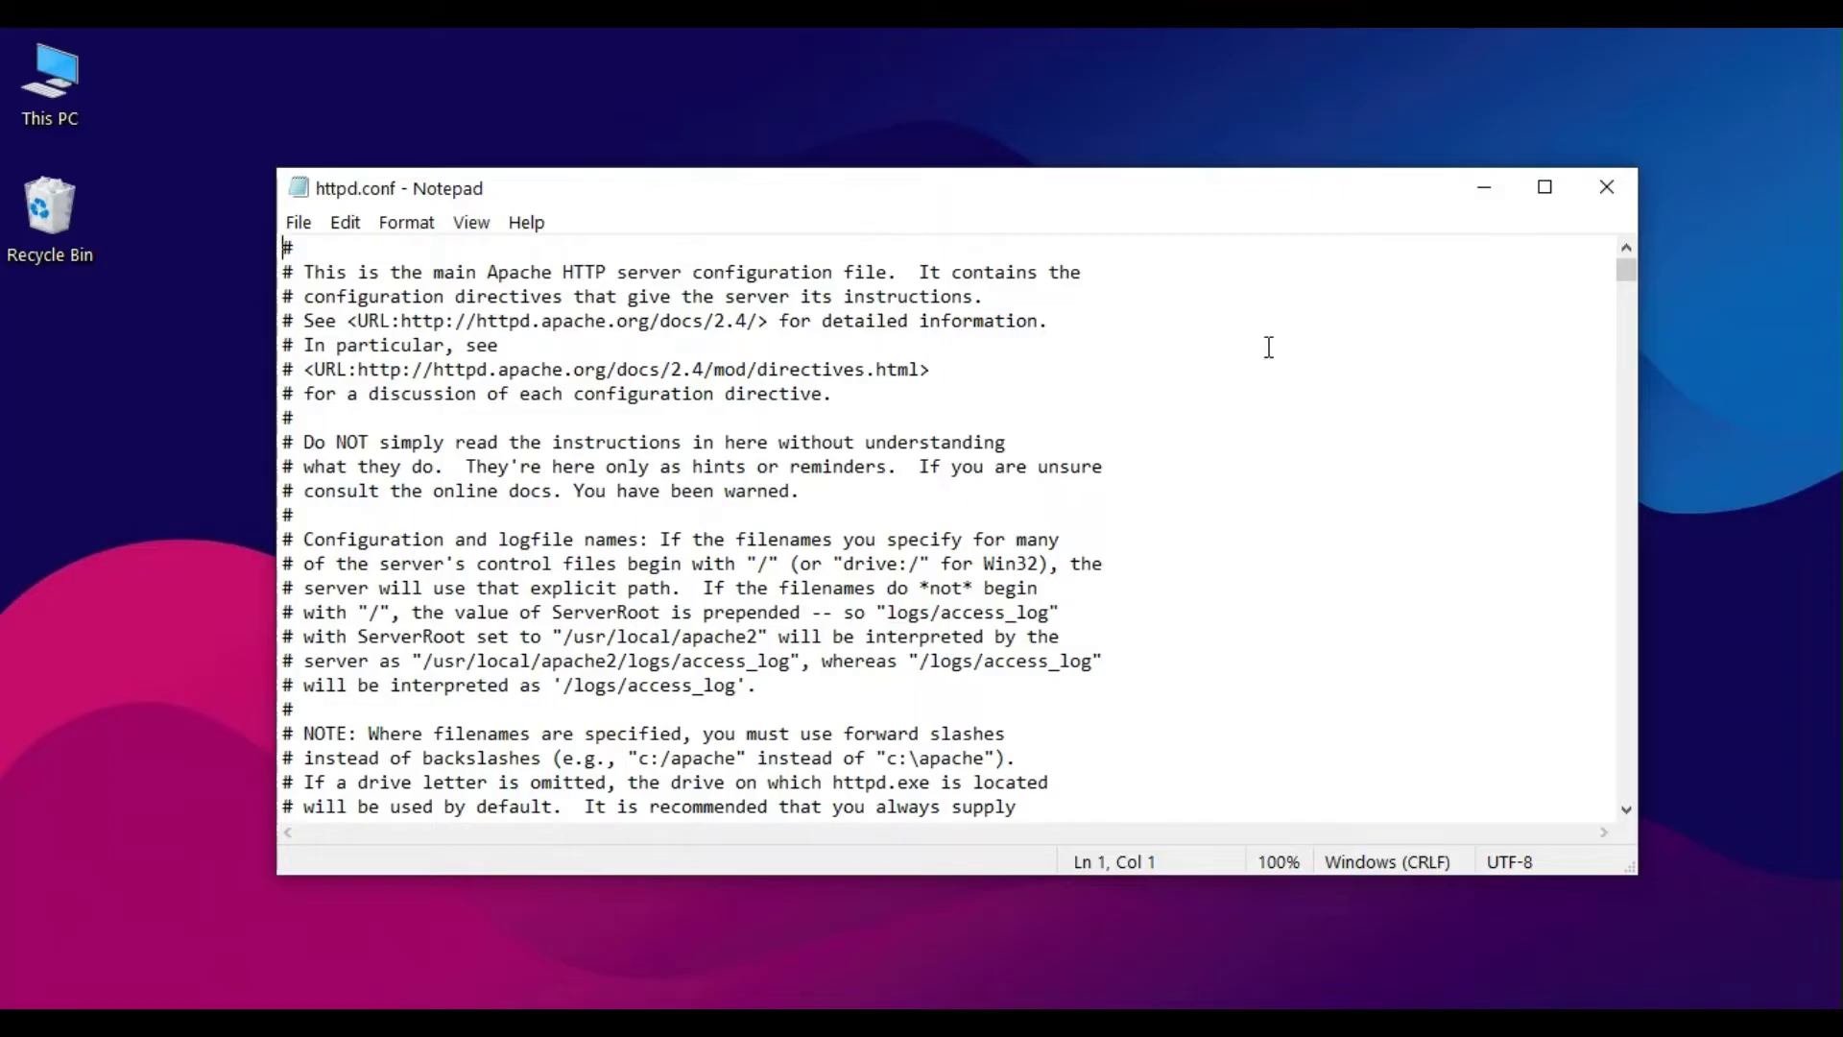
Step: Find the 'listen 80' line in httpd.conf, then close the Find dialog and Notepad
{"action": "key", "text": "ctrl+f"}
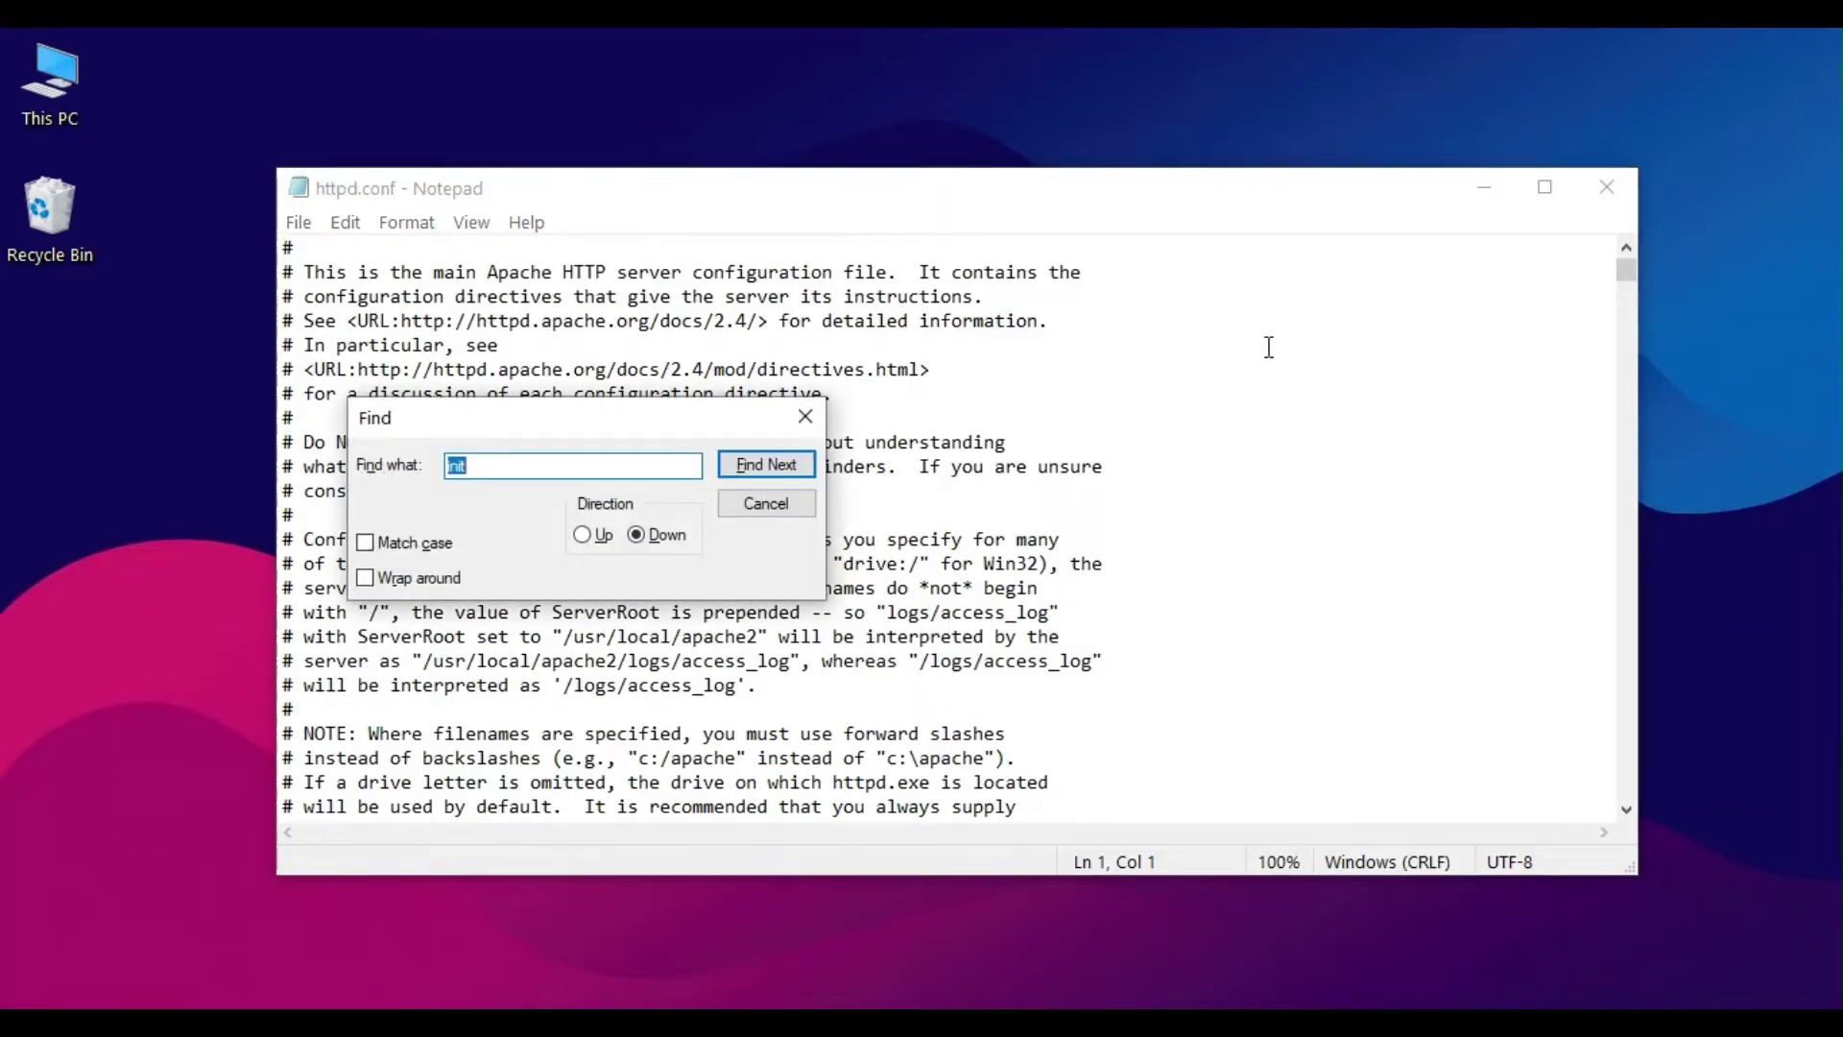
{"action": "type", "text": "listen 80"}
{"action": "key", "text": "Return"}
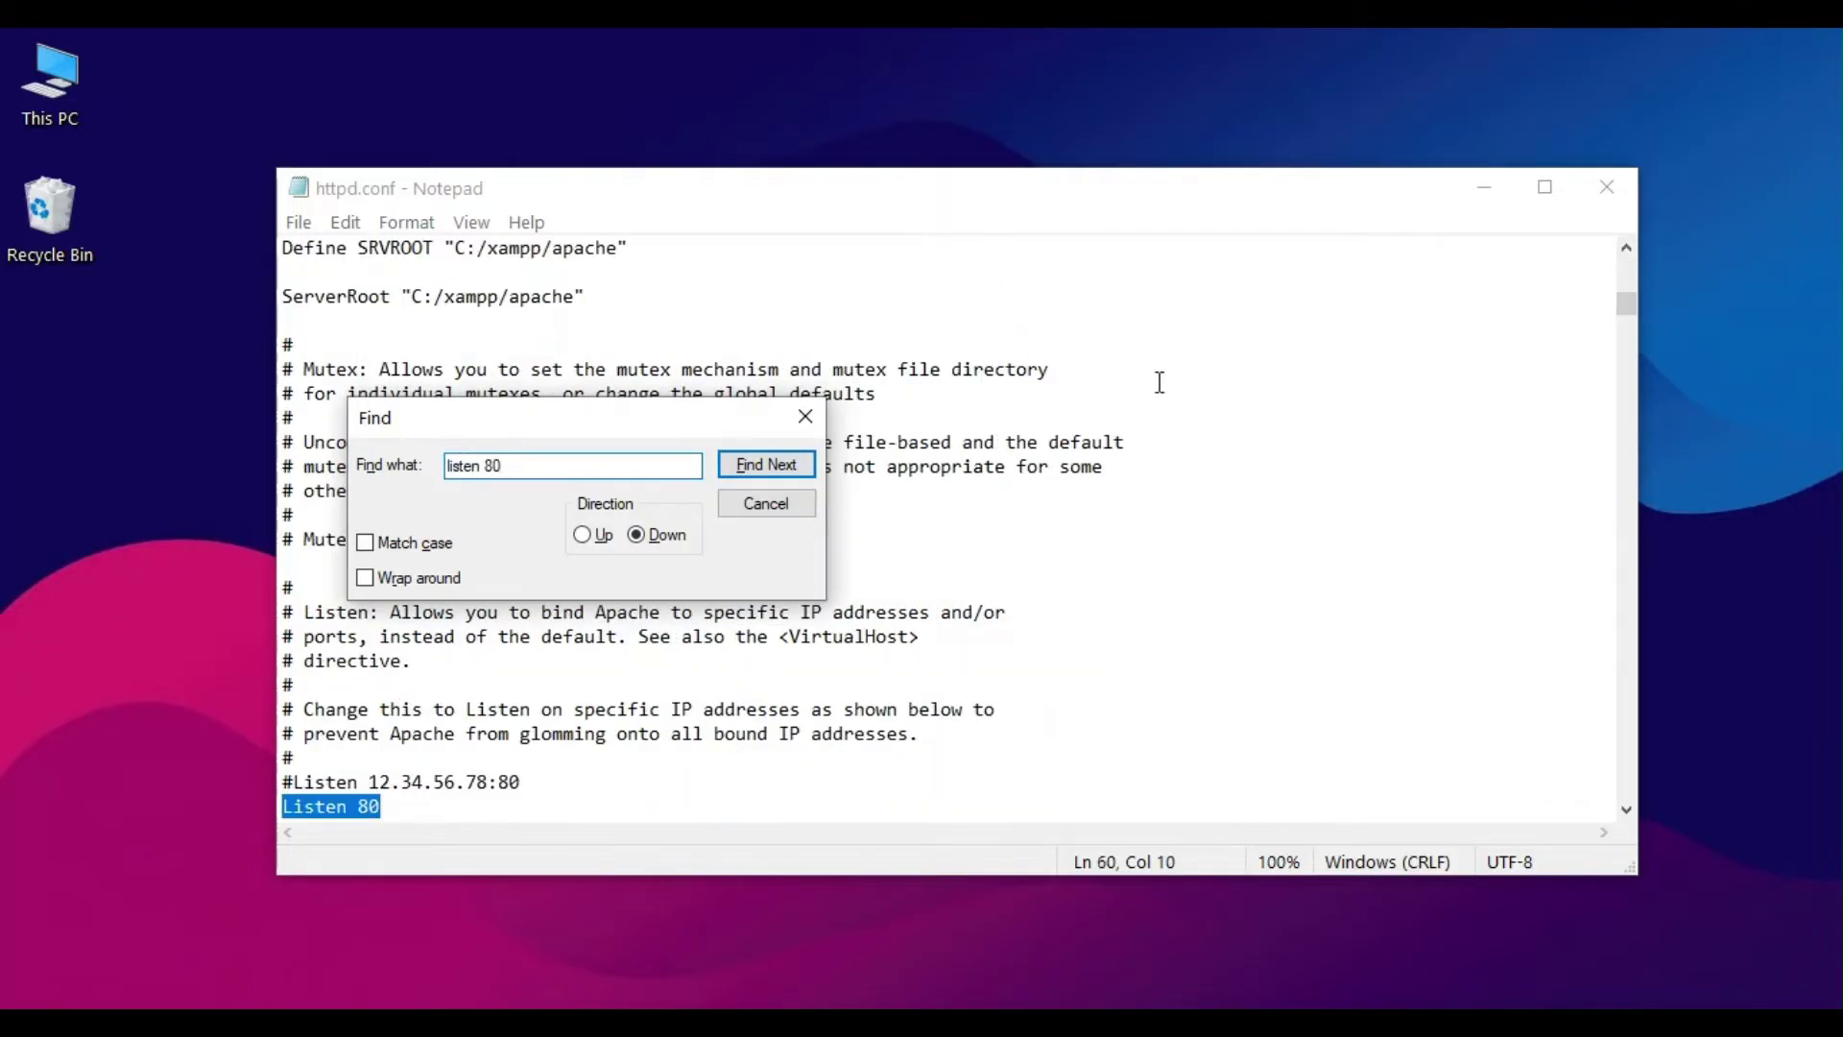
{"action": "left_click_drag", "start_coordinate": [614, 418], "coordinate": [750, 396]}
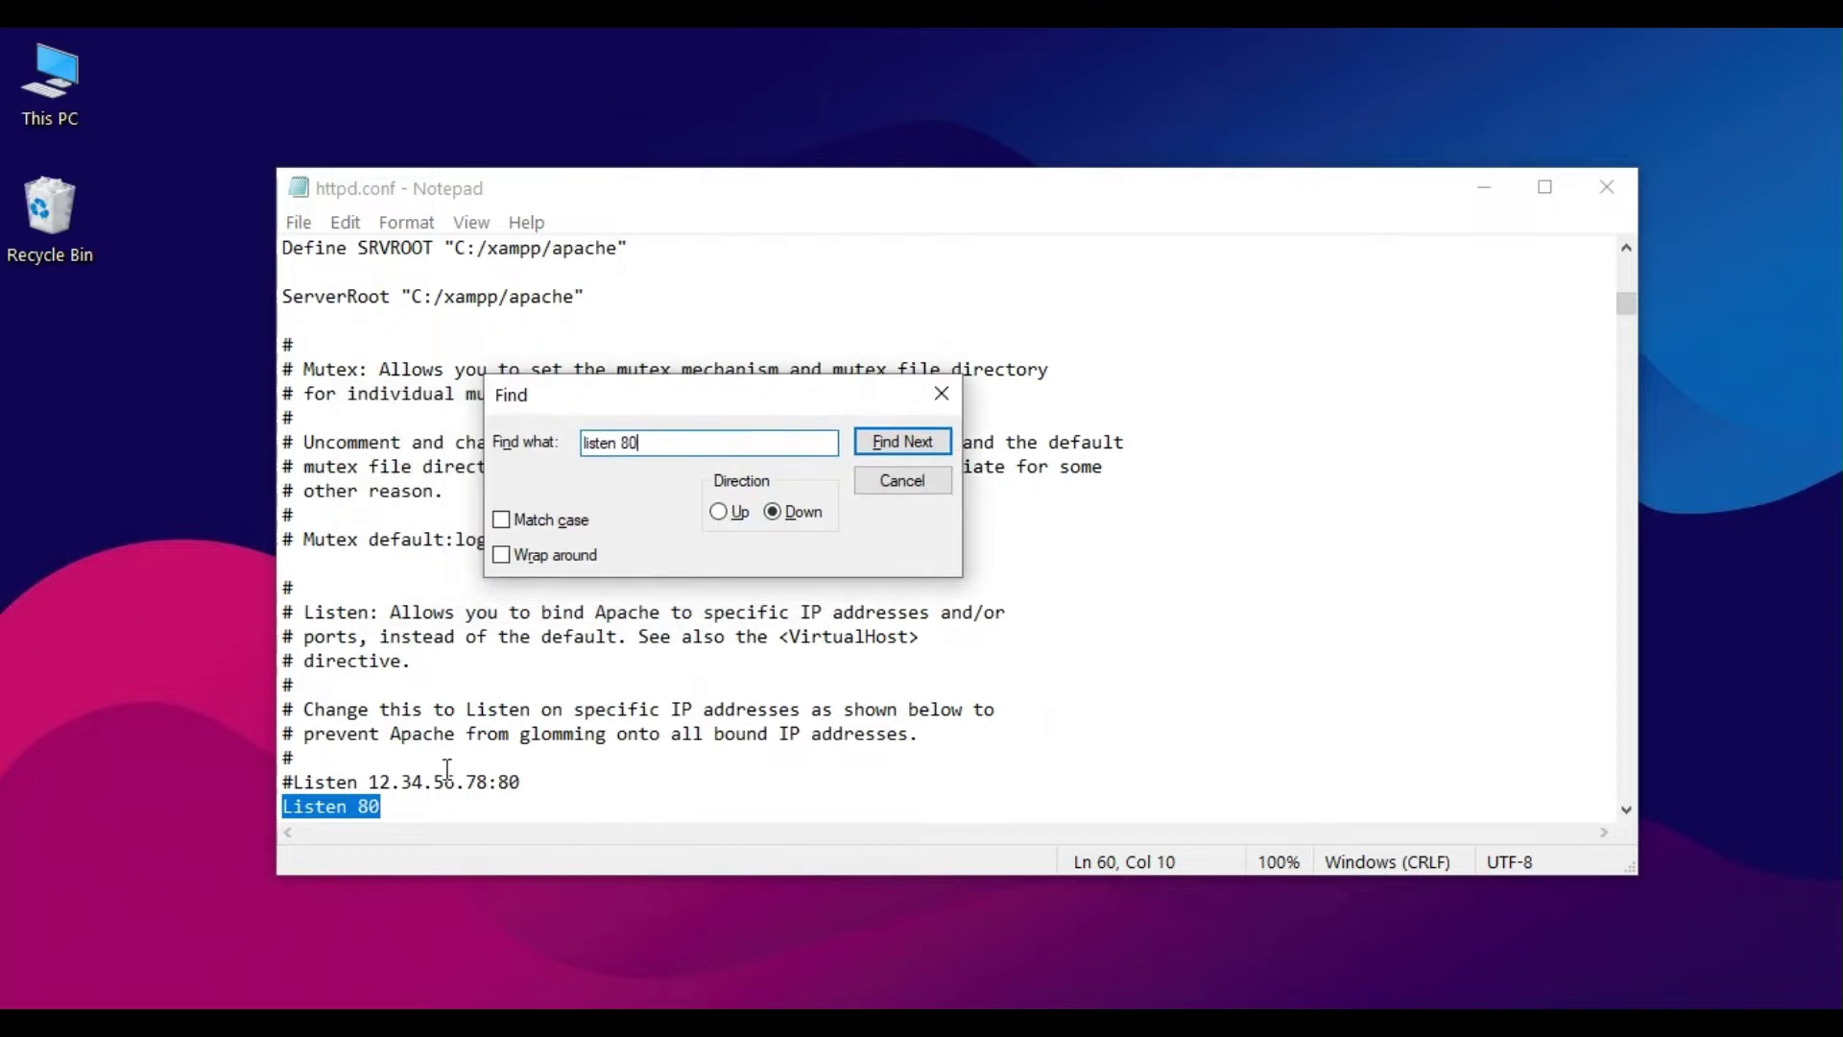
{"action": "scroll", "coordinate": [444, 767], "scroll_direction": "down", "scroll_amount": 1}
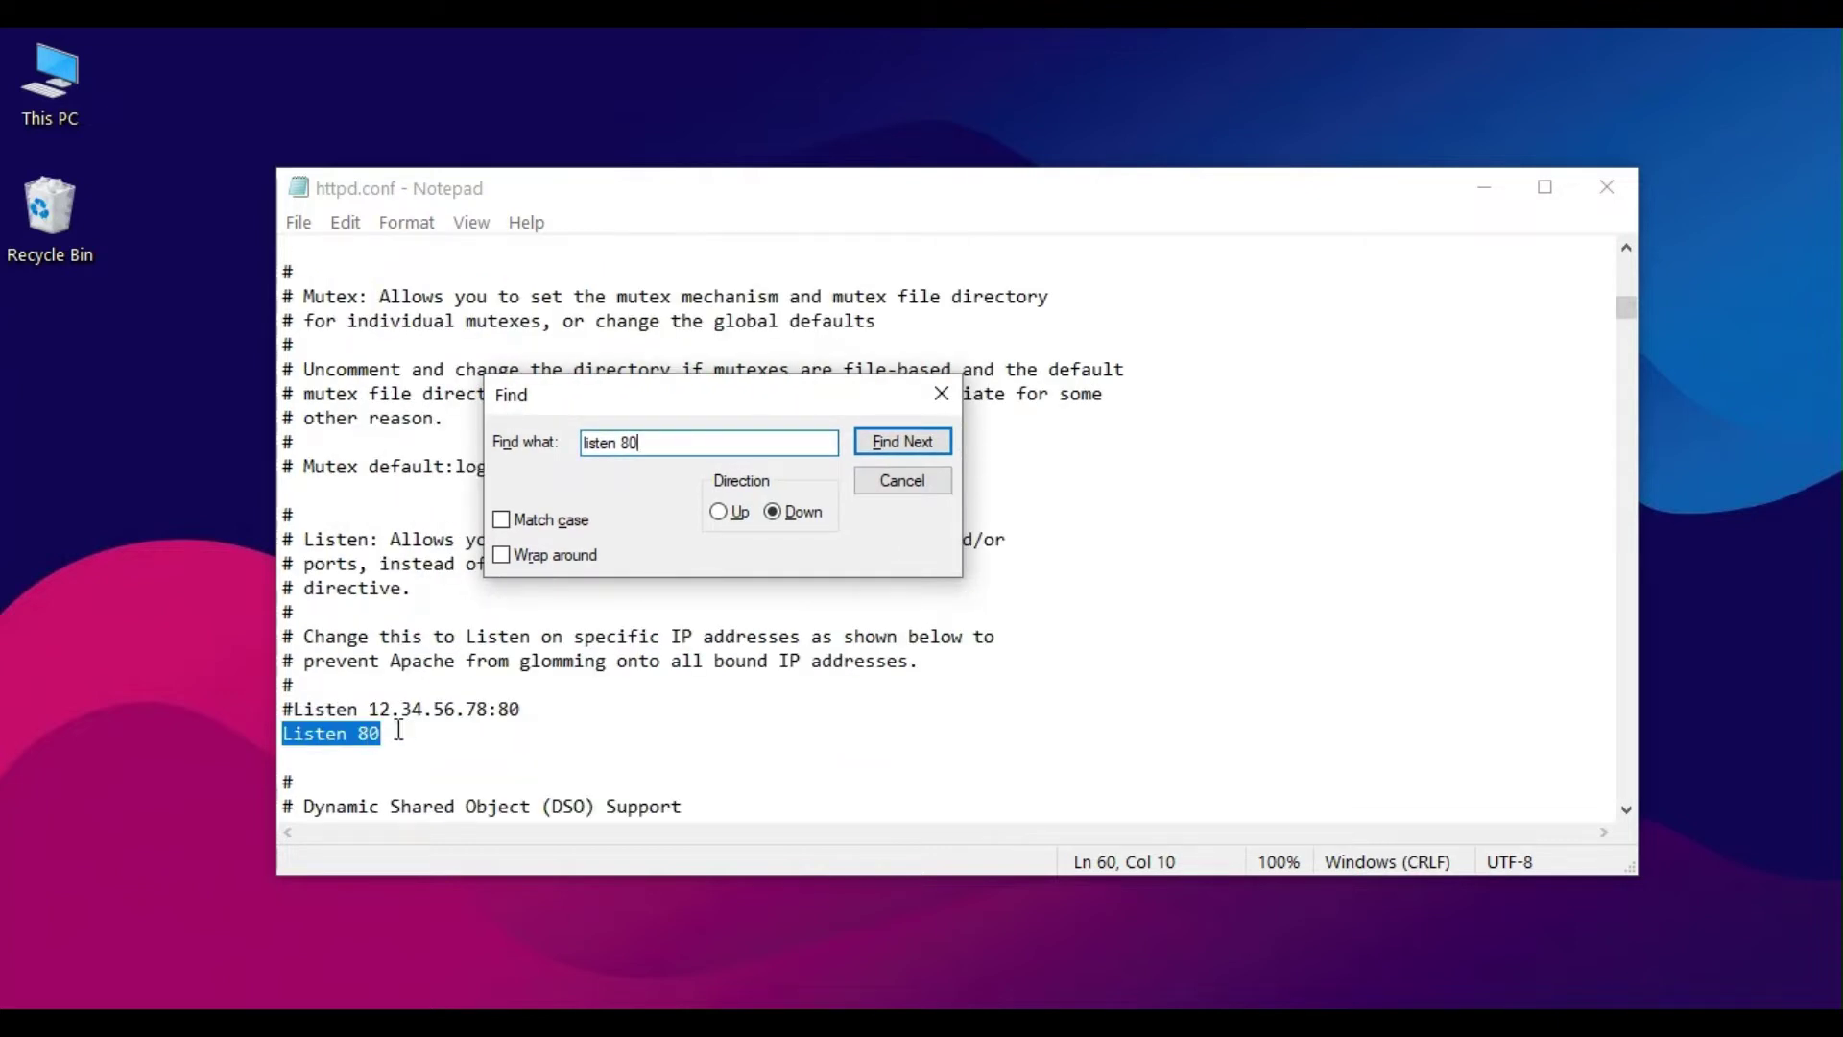
{"action": "left_click", "coordinate": [887, 483]}
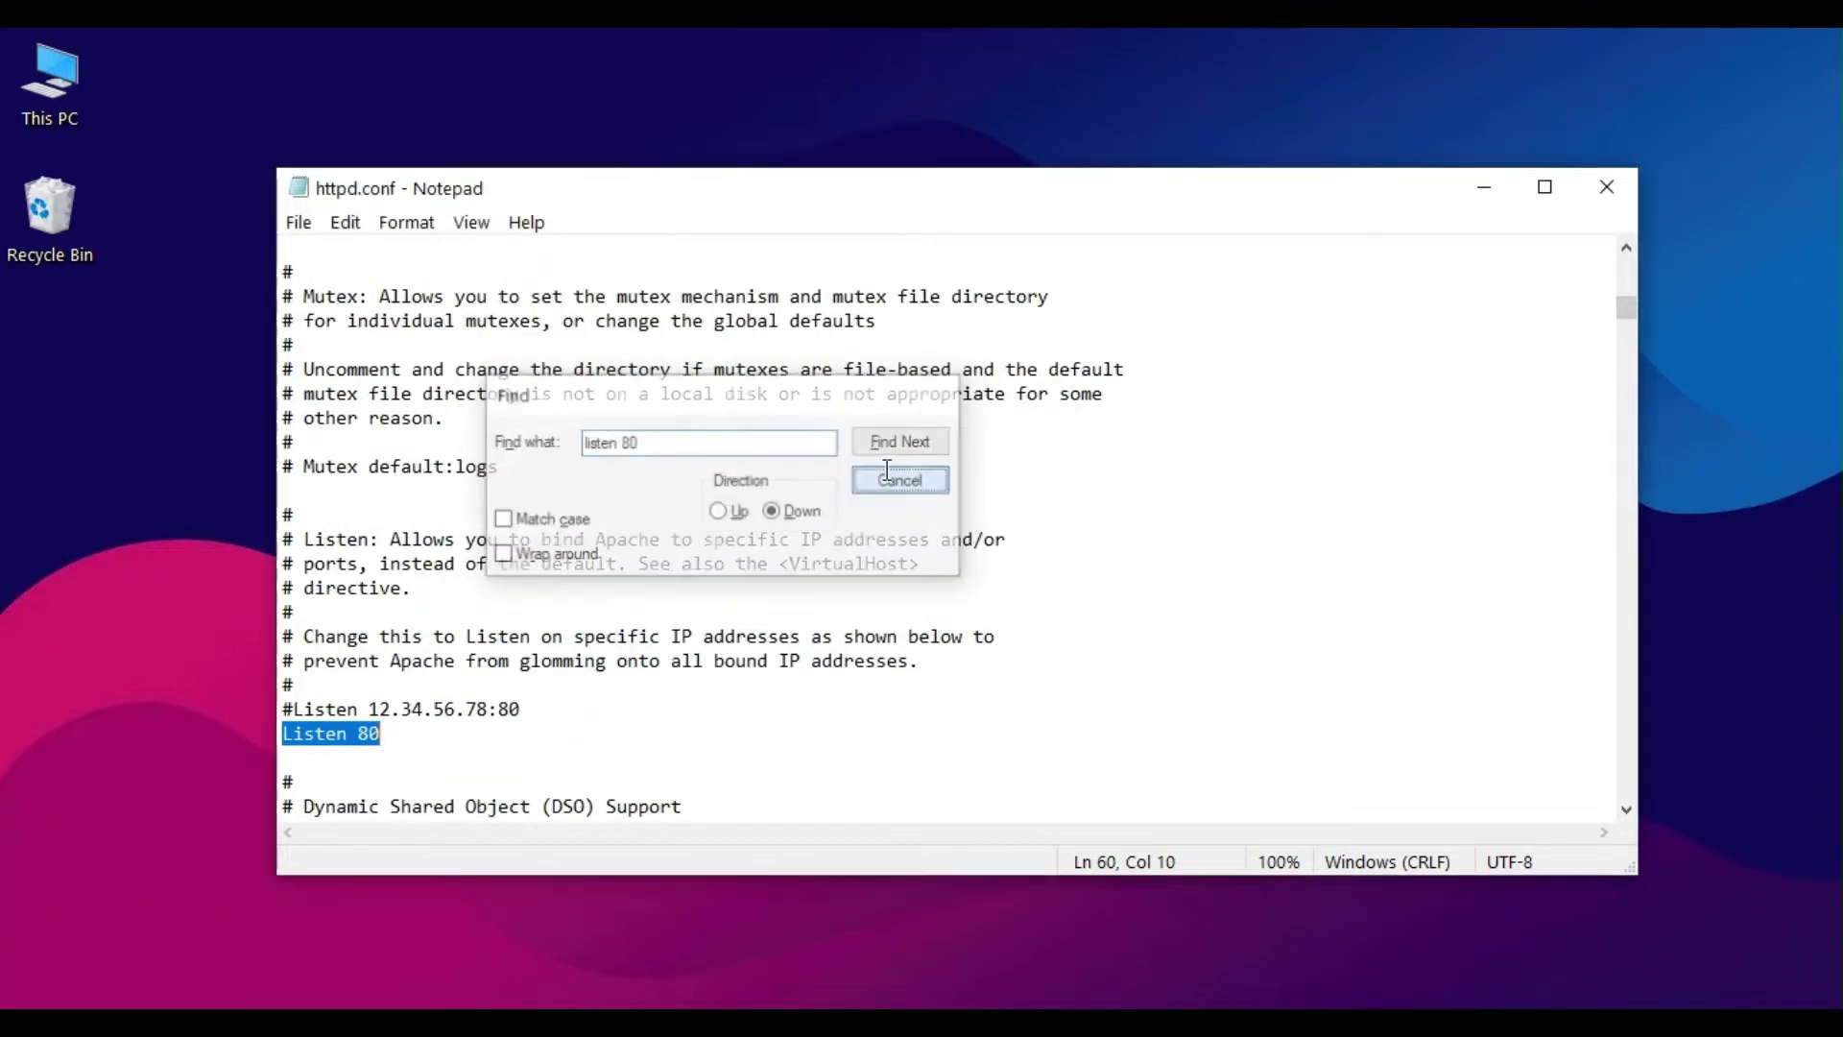
{"action": "left_click", "coordinate": [1598, 187]}
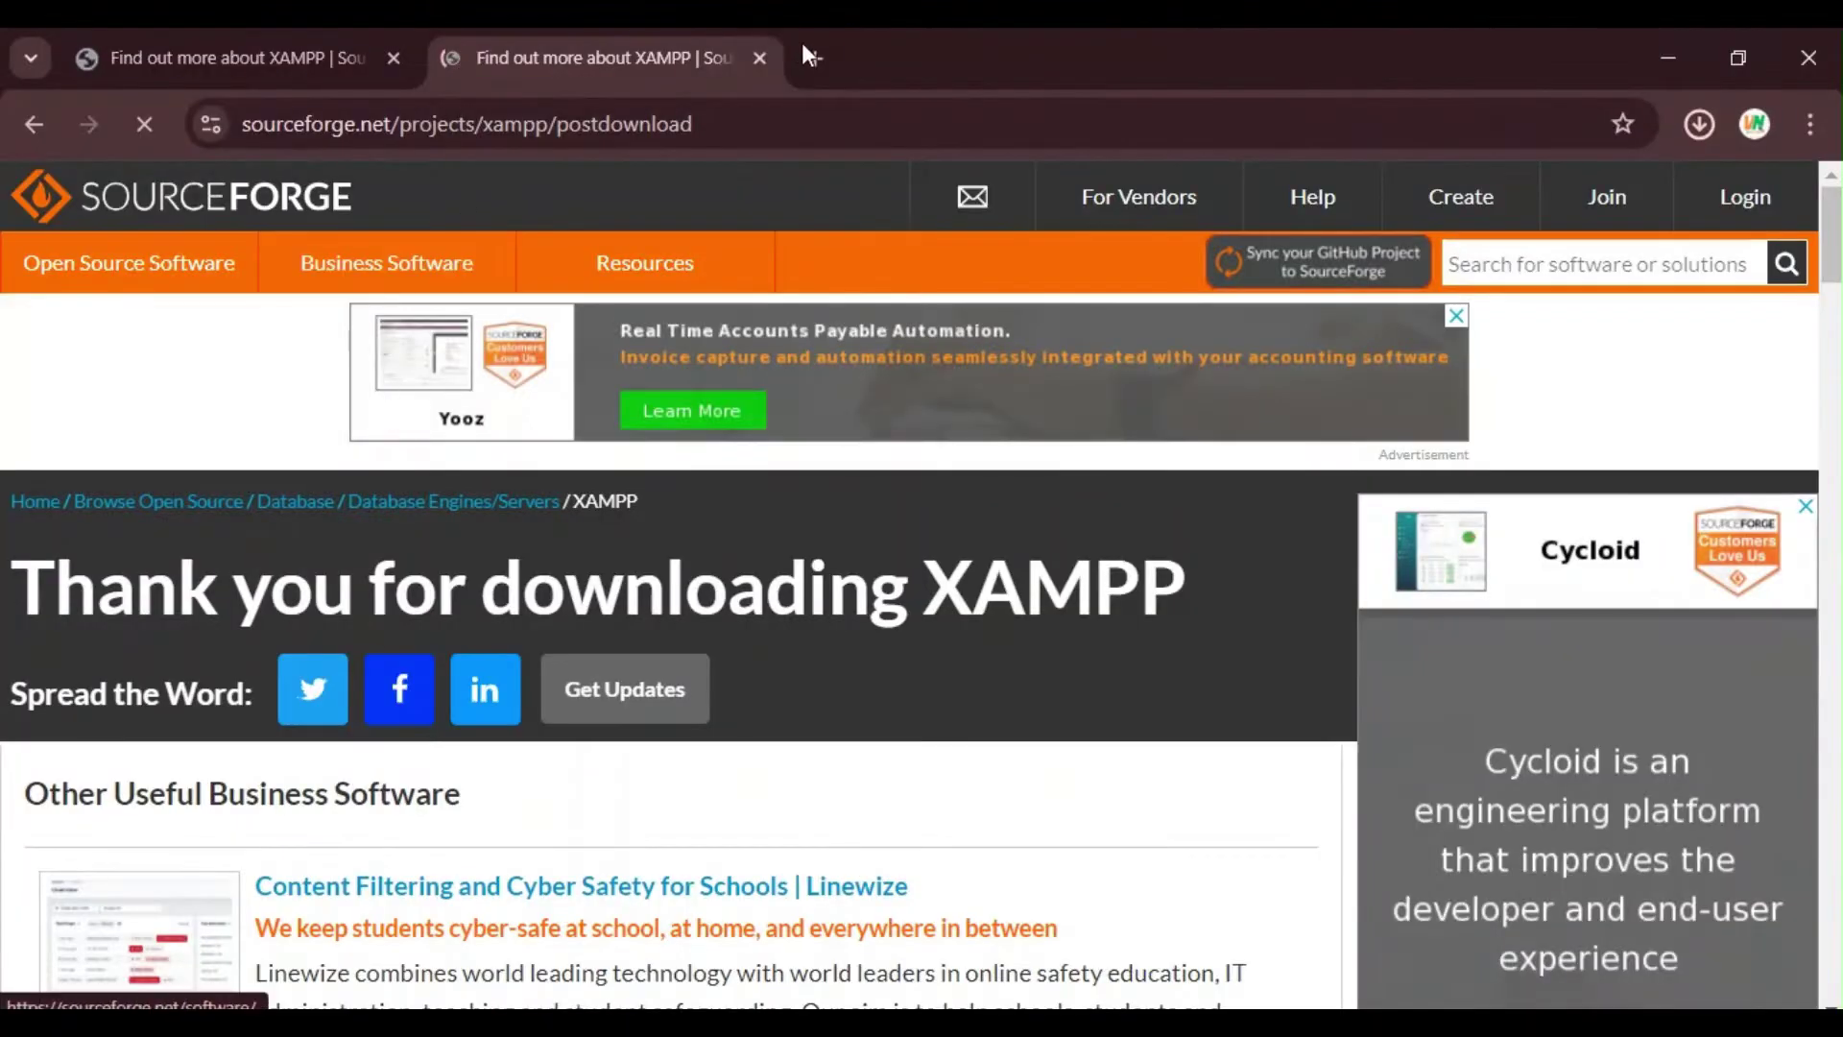
Step: In a new tab, search 'download prestashop' and open PrestaShop's Versions page
{"action": "left_click", "coordinate": [816, 59]}
{"action": "left_click", "coordinate": [687, 133]}
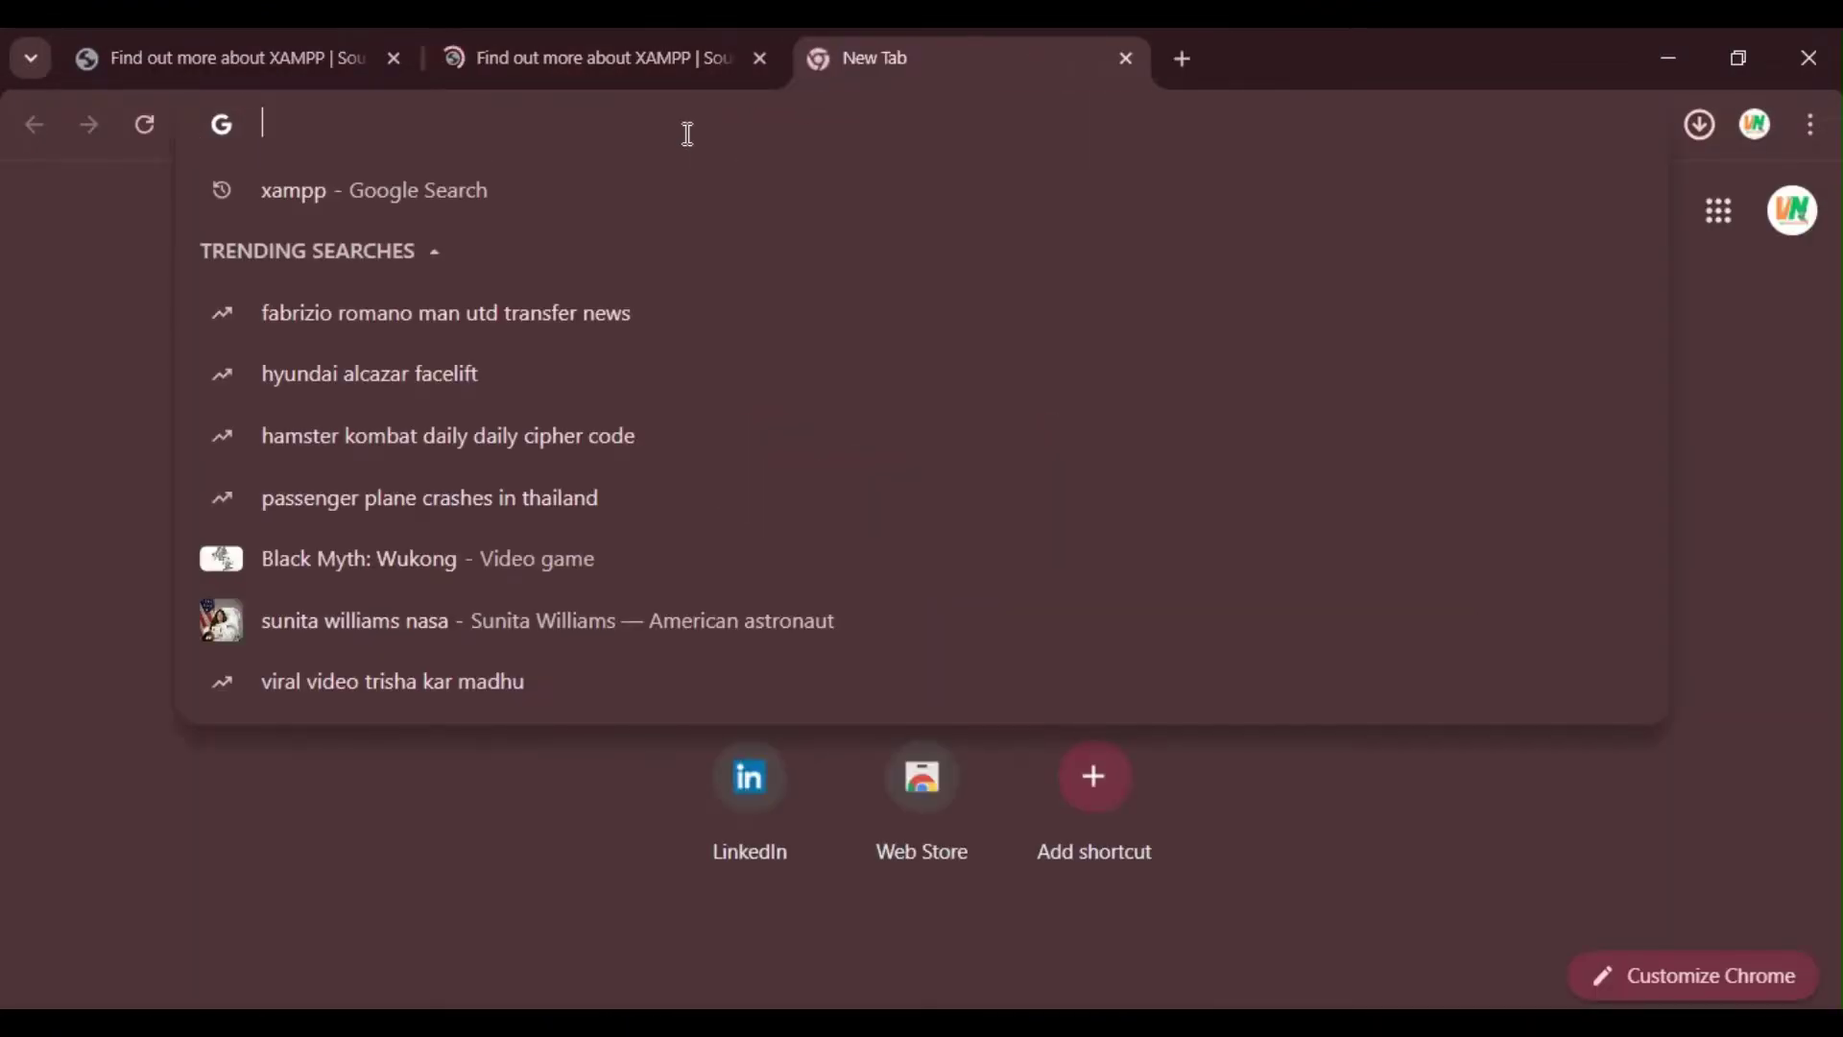
{"action": "type", "text": "sown"}
{"action": "key", "text": "BackSpace"}
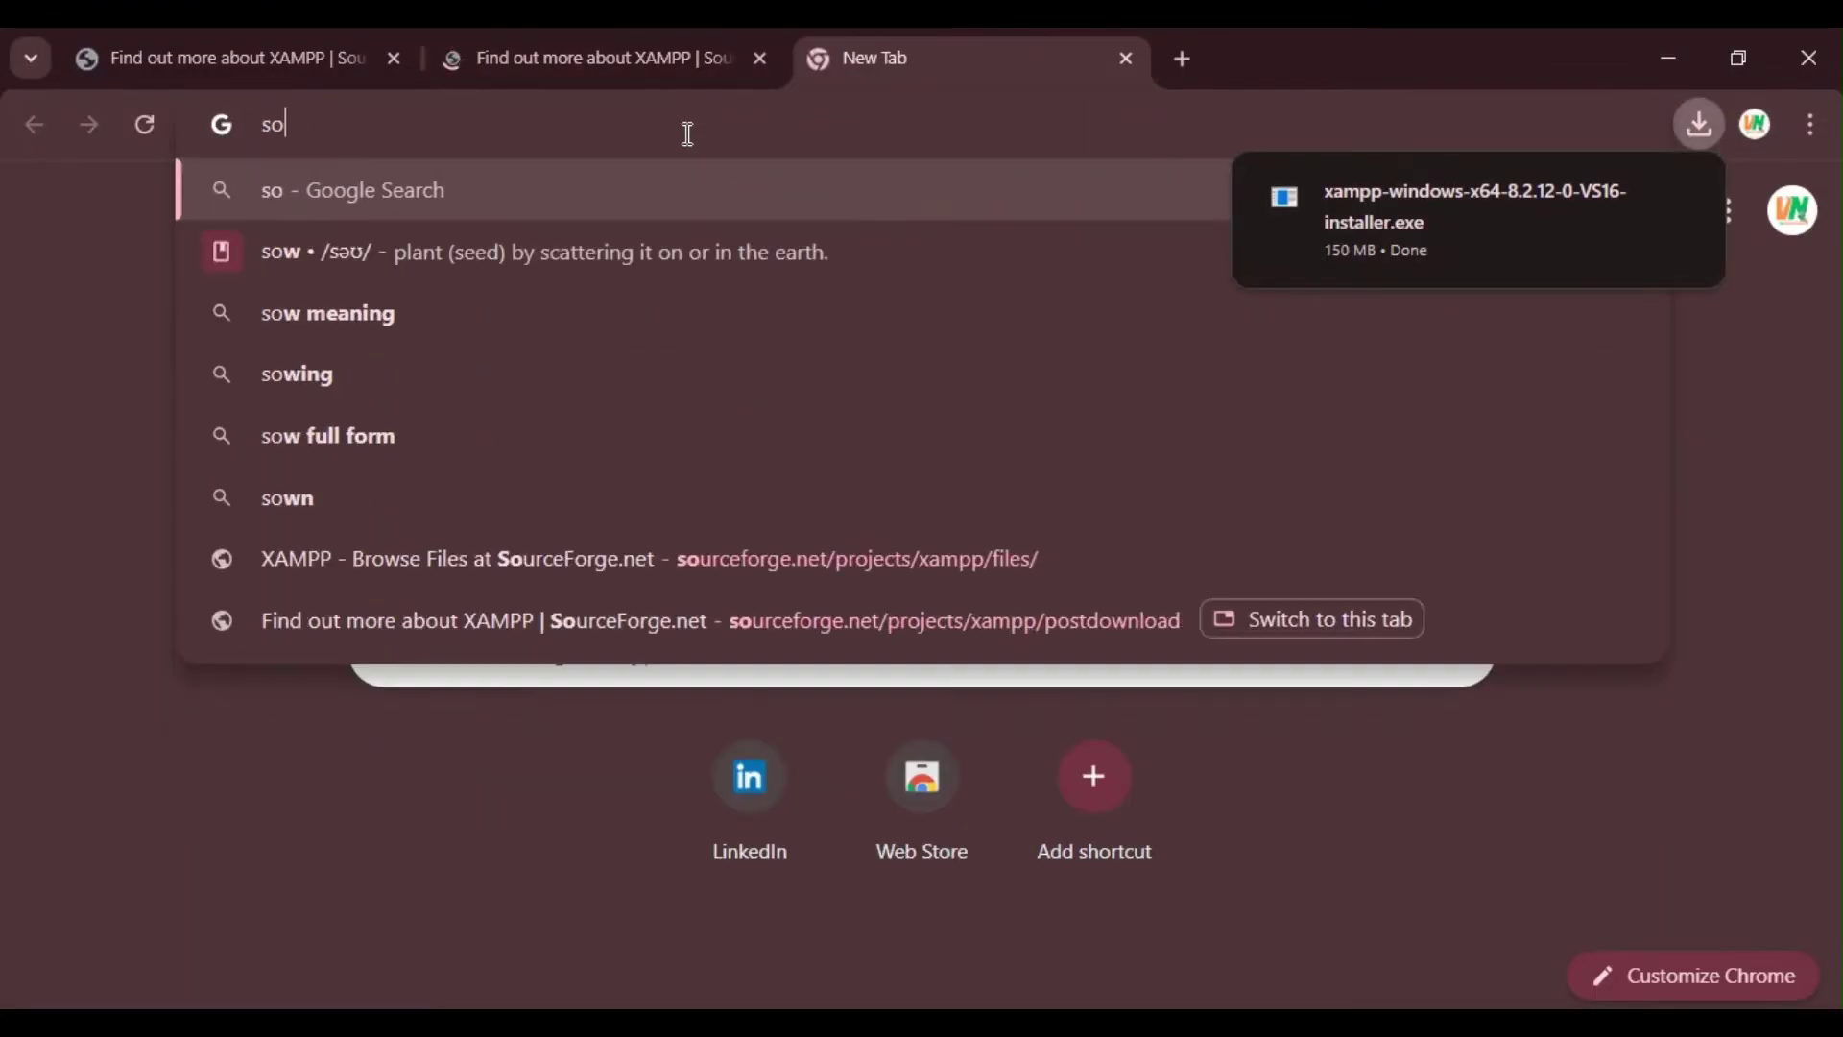
{"action": "key", "text": "BackSpace"}
{"action": "key", "text": "BackSpace"}
{"action": "key", "text": "BackSpace"}
{"action": "type", "text": "downl"}
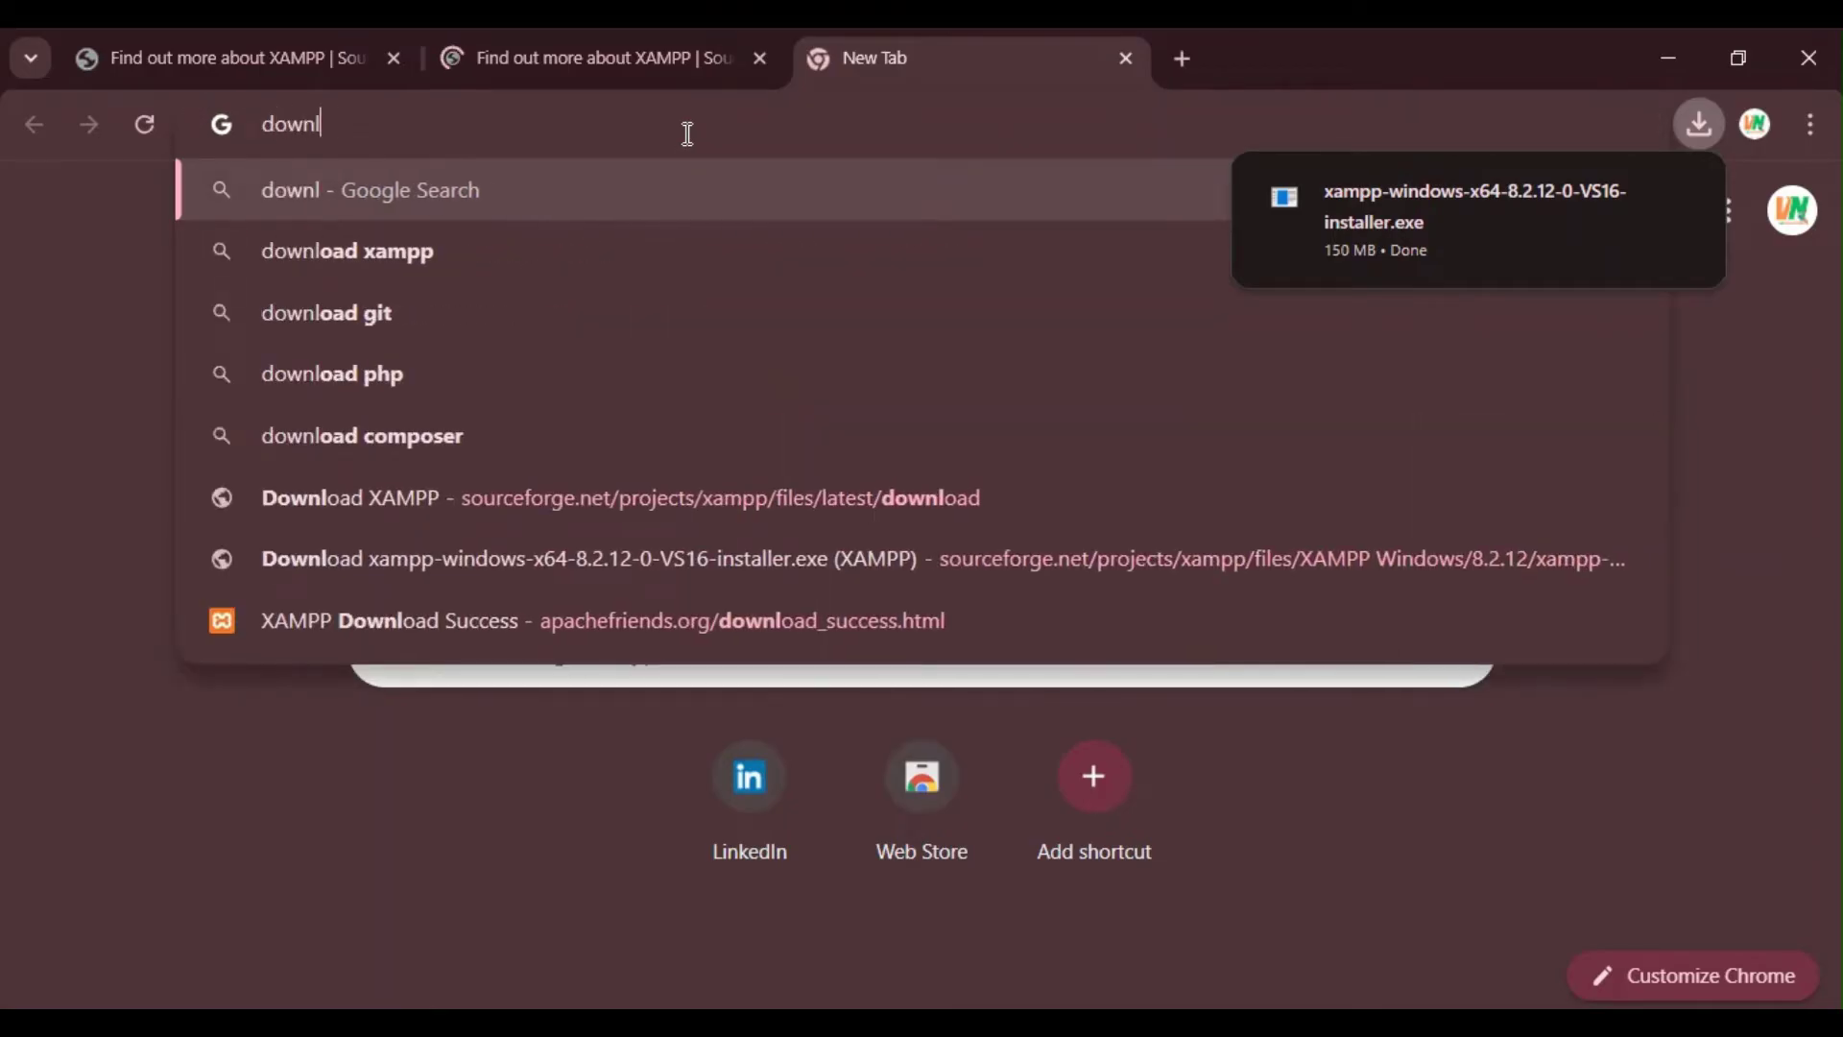
{"action": "type", "text": "oad prest"}
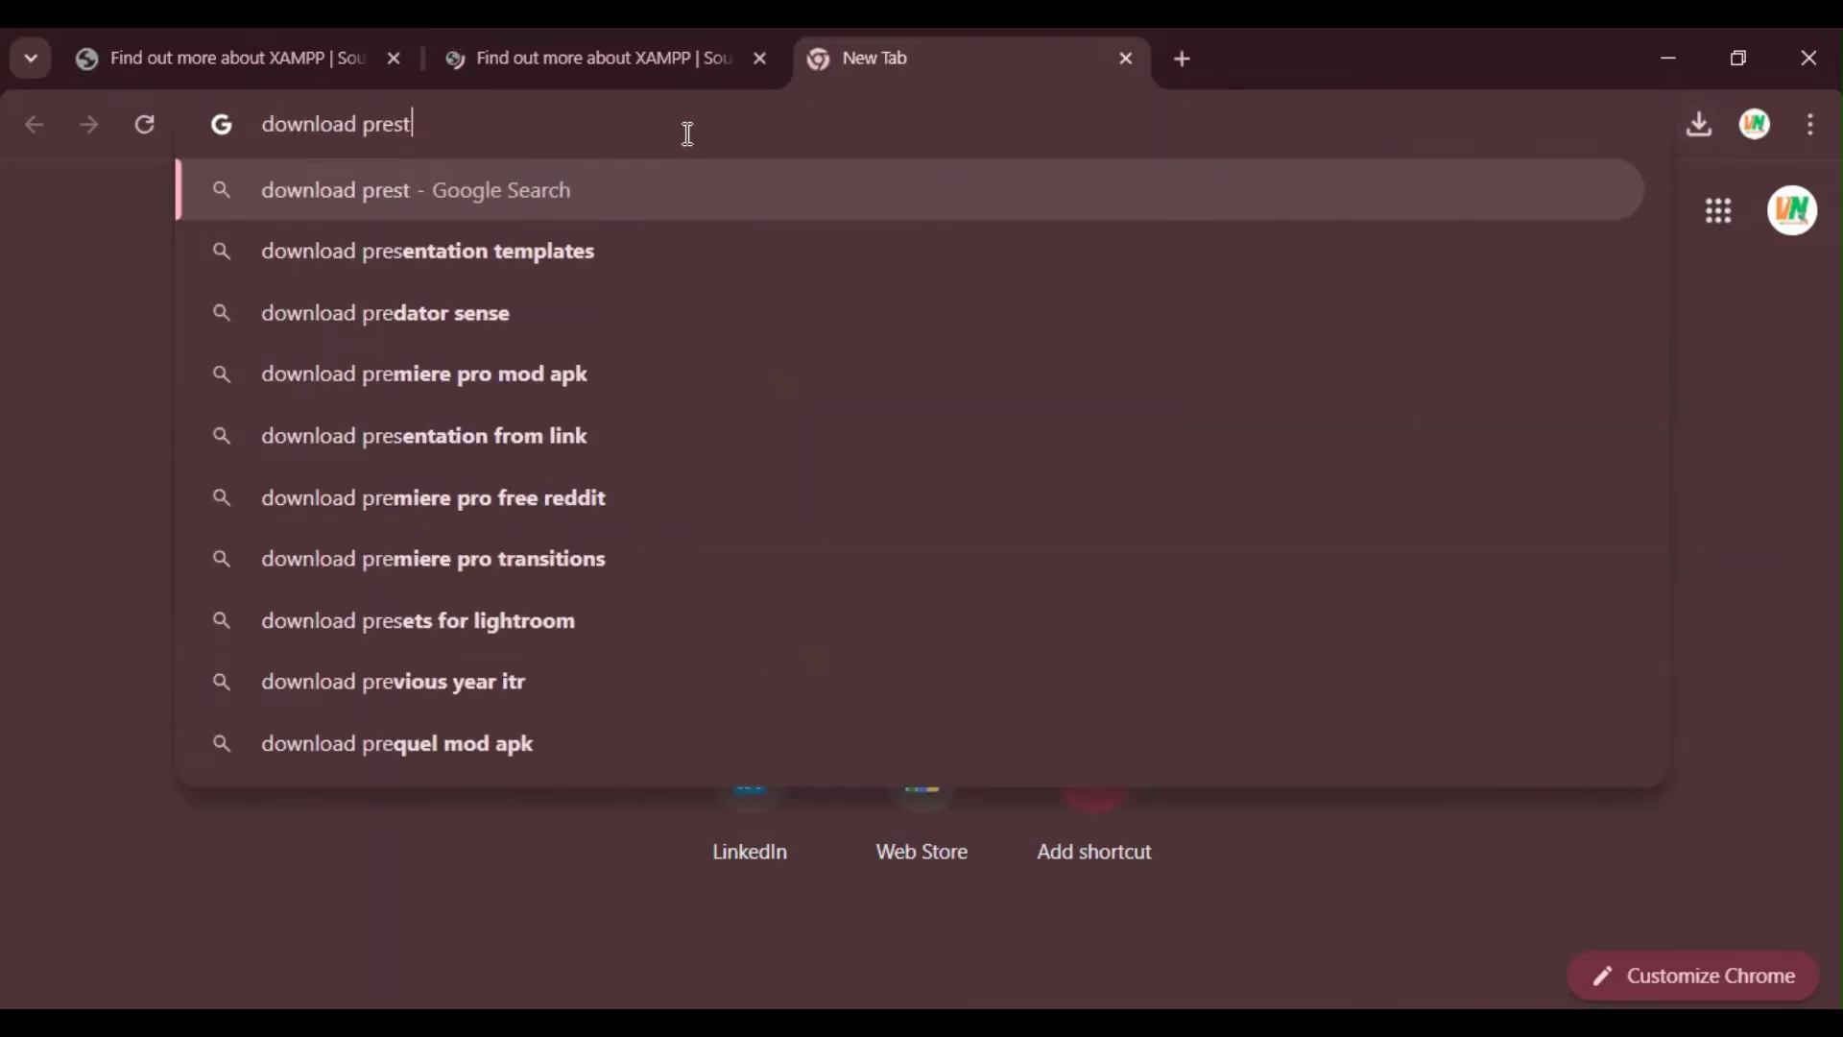
{"action": "type", "text": "ashop"}
{"action": "key", "text": "Return"}
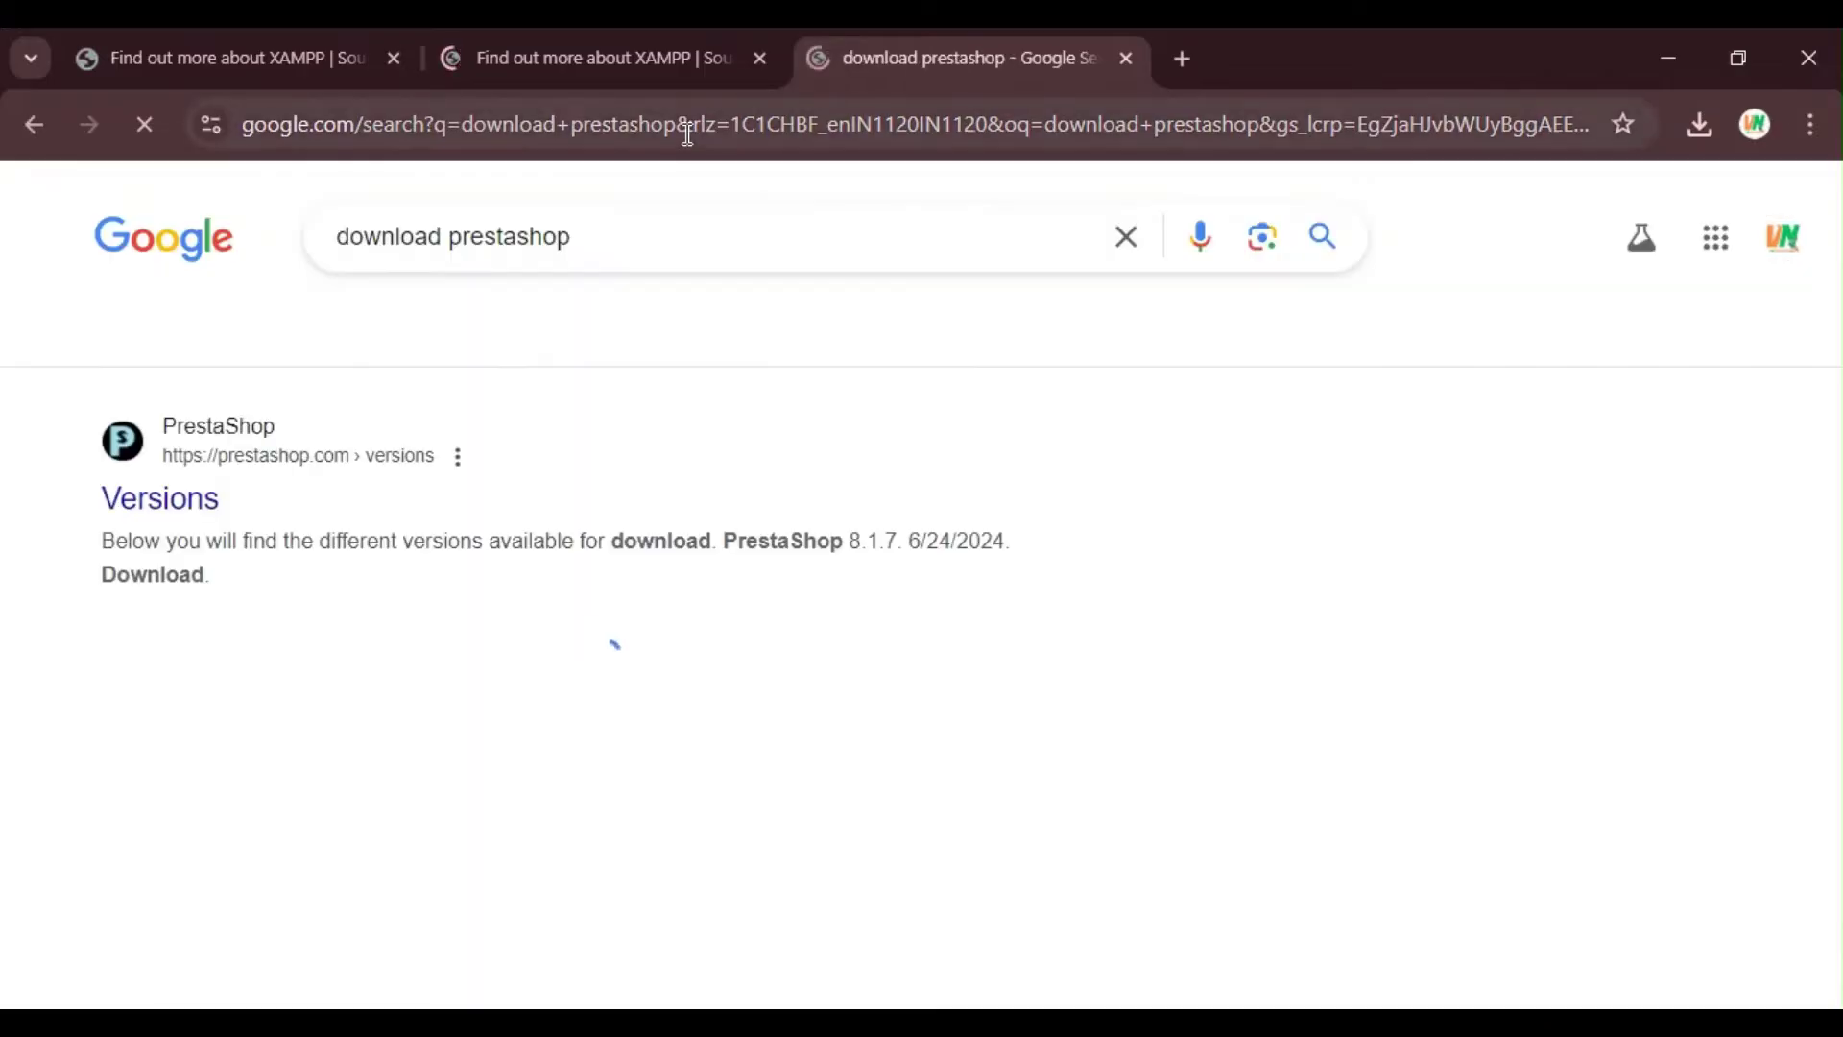
{"action": "left_click", "coordinate": [139, 526]}
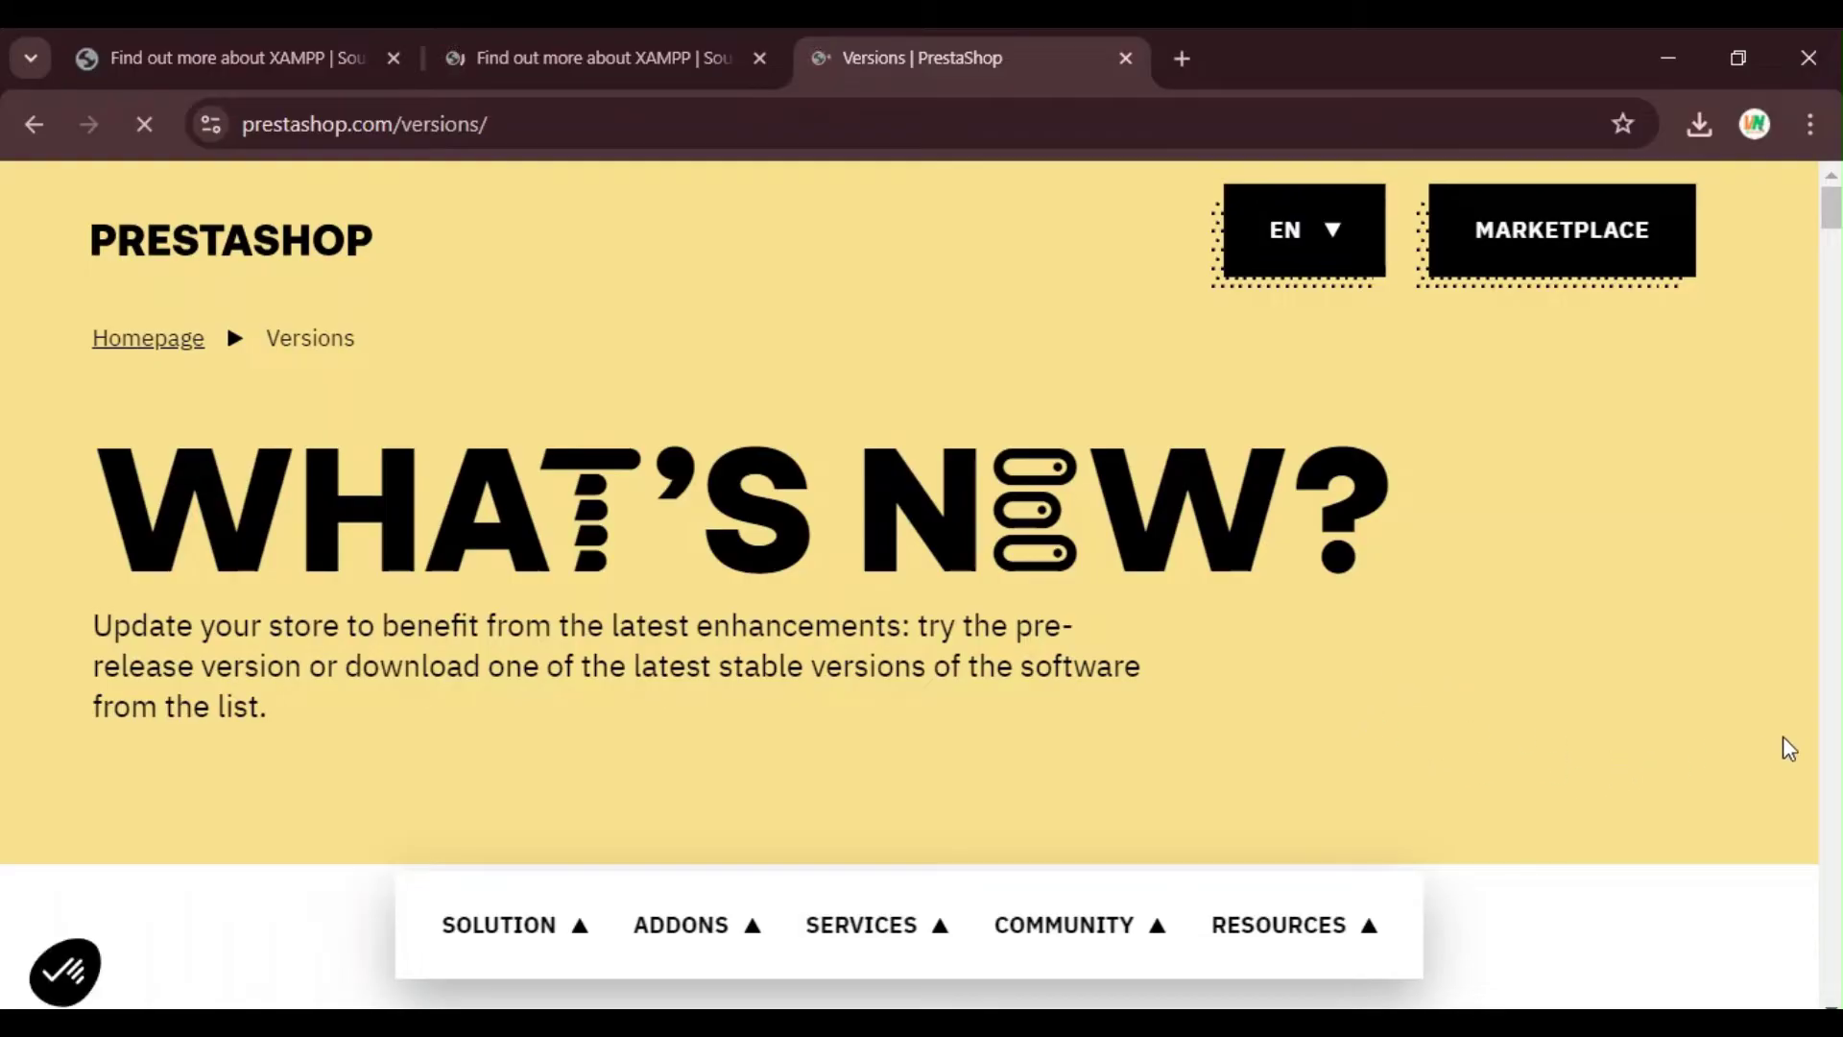
Step: Accept cookies with 'Fine for me' and browse the version list headed by PrestaShop 8.1.7
{"action": "scroll", "coordinate": [1797, 768], "scroll_direction": "down", "scroll_amount": 5}
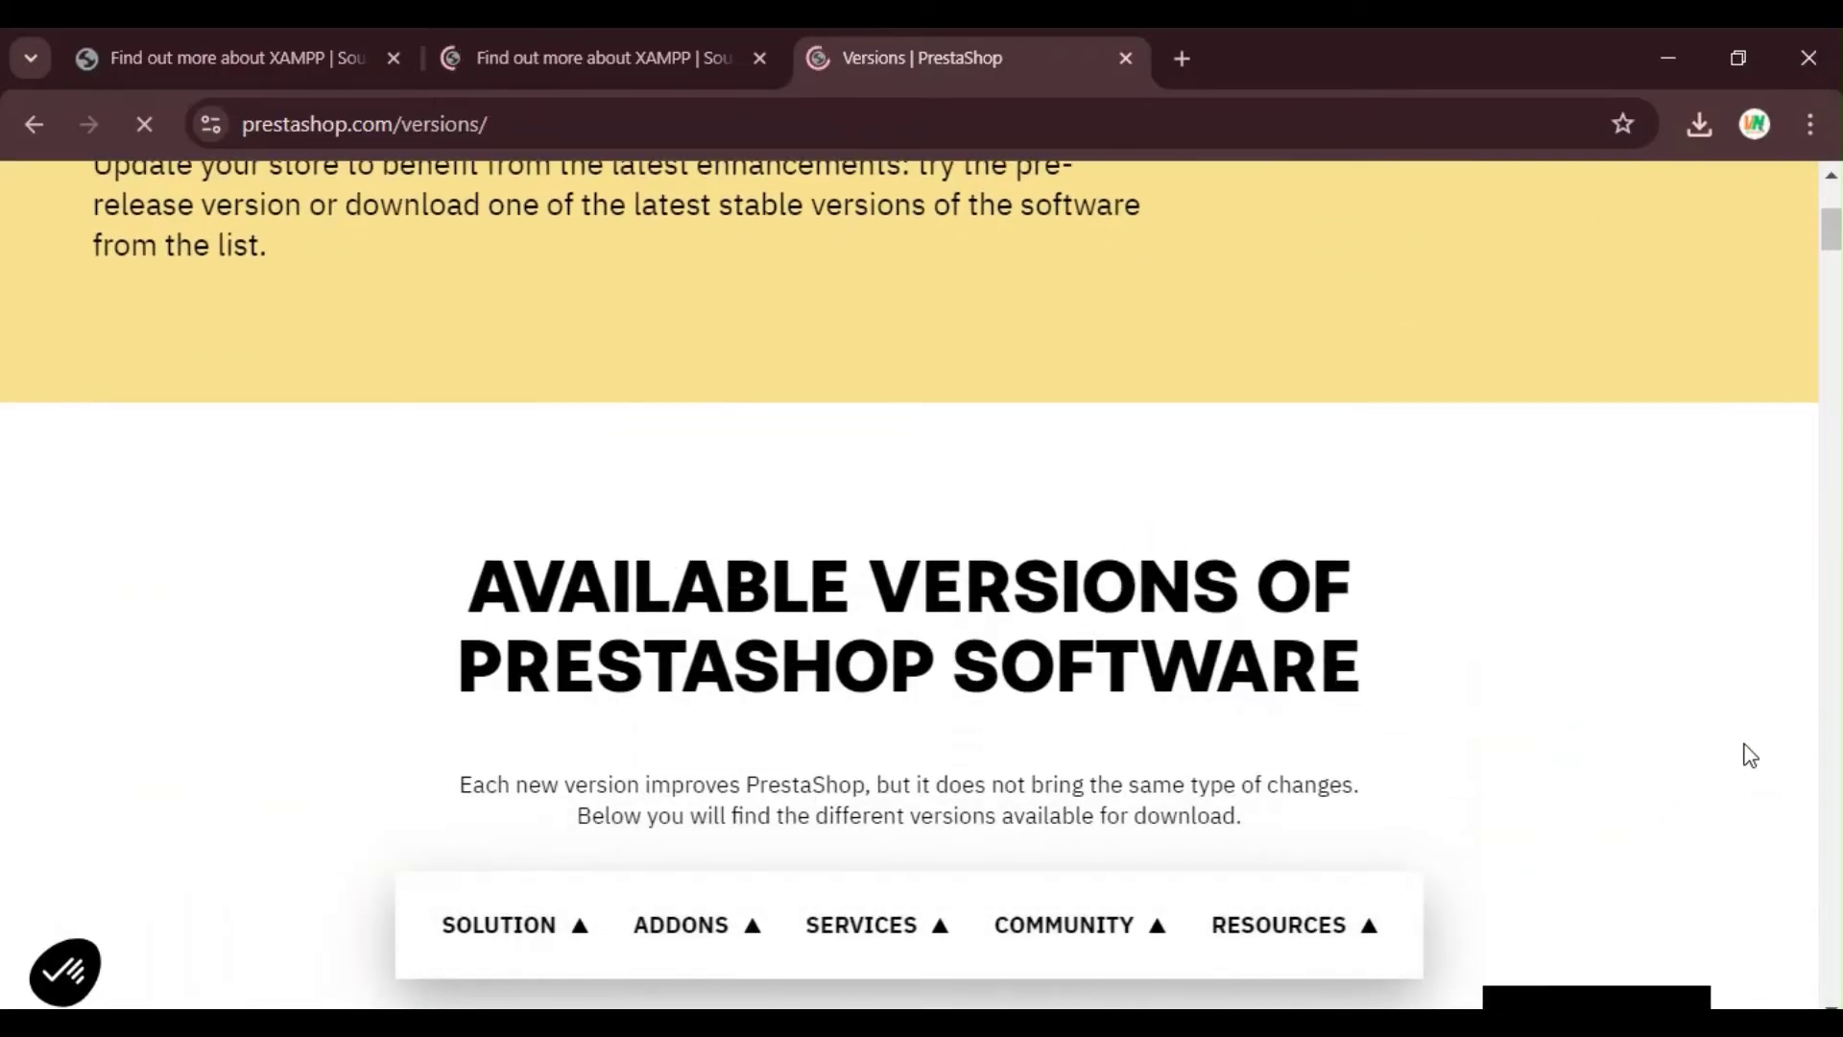
{"action": "scroll", "coordinate": [1744, 752], "scroll_direction": "up", "scroll_amount": 5}
{"action": "scroll", "coordinate": [1444, 656], "scroll_direction": "down", "scroll_amount": 10}
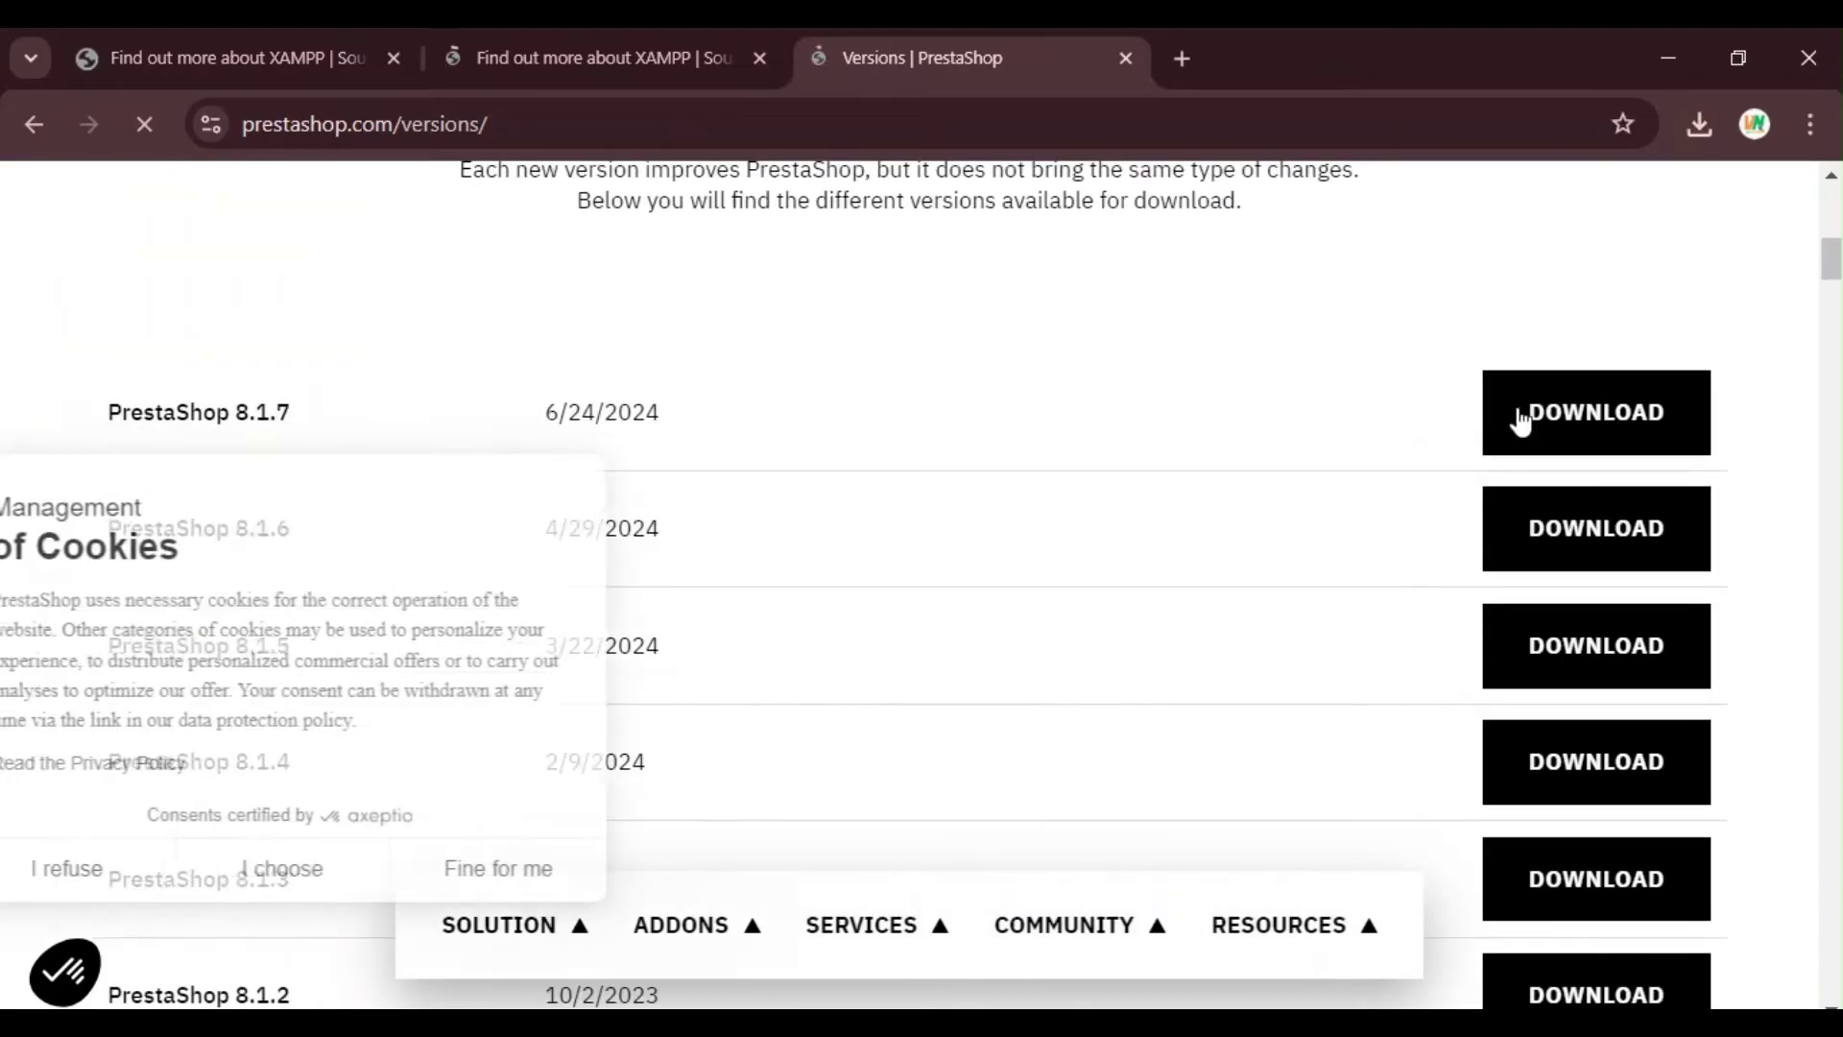
{"action": "scroll", "coordinate": [1284, 508], "scroll_direction": "up", "scroll_amount": 1}
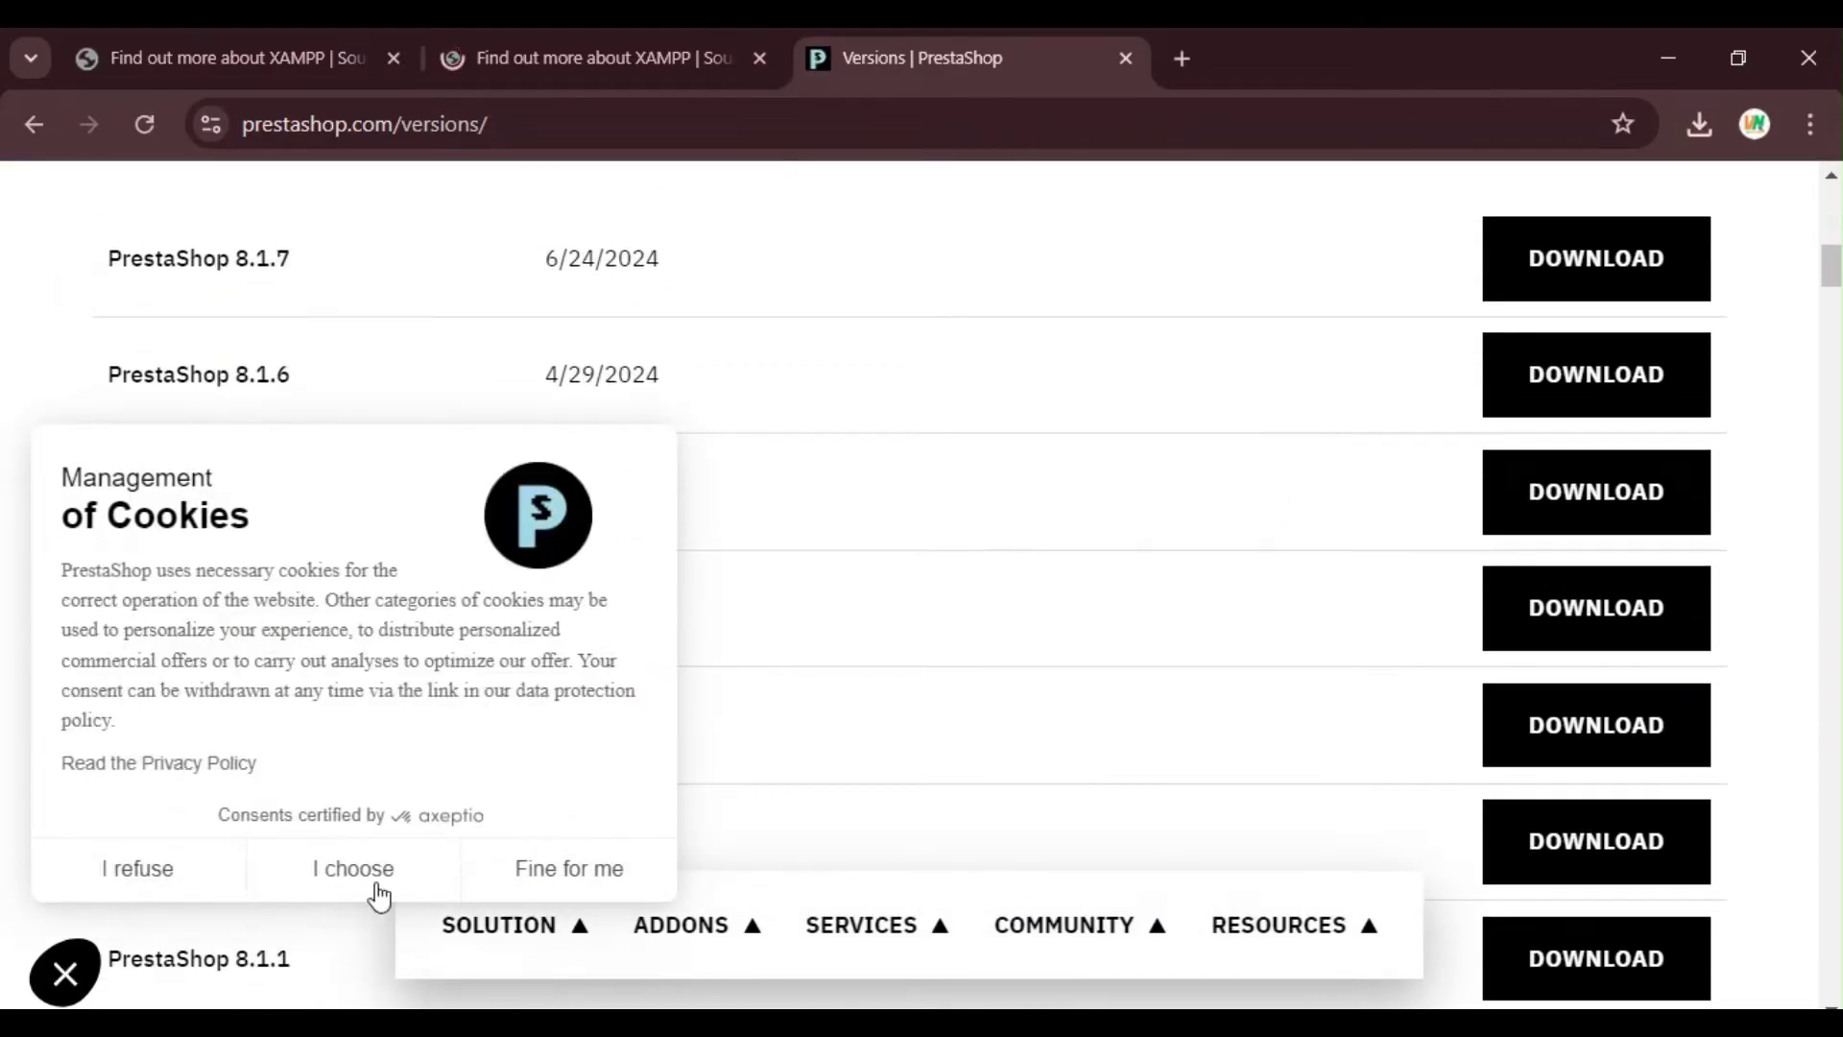
{"action": "left_click", "coordinate": [576, 869]}
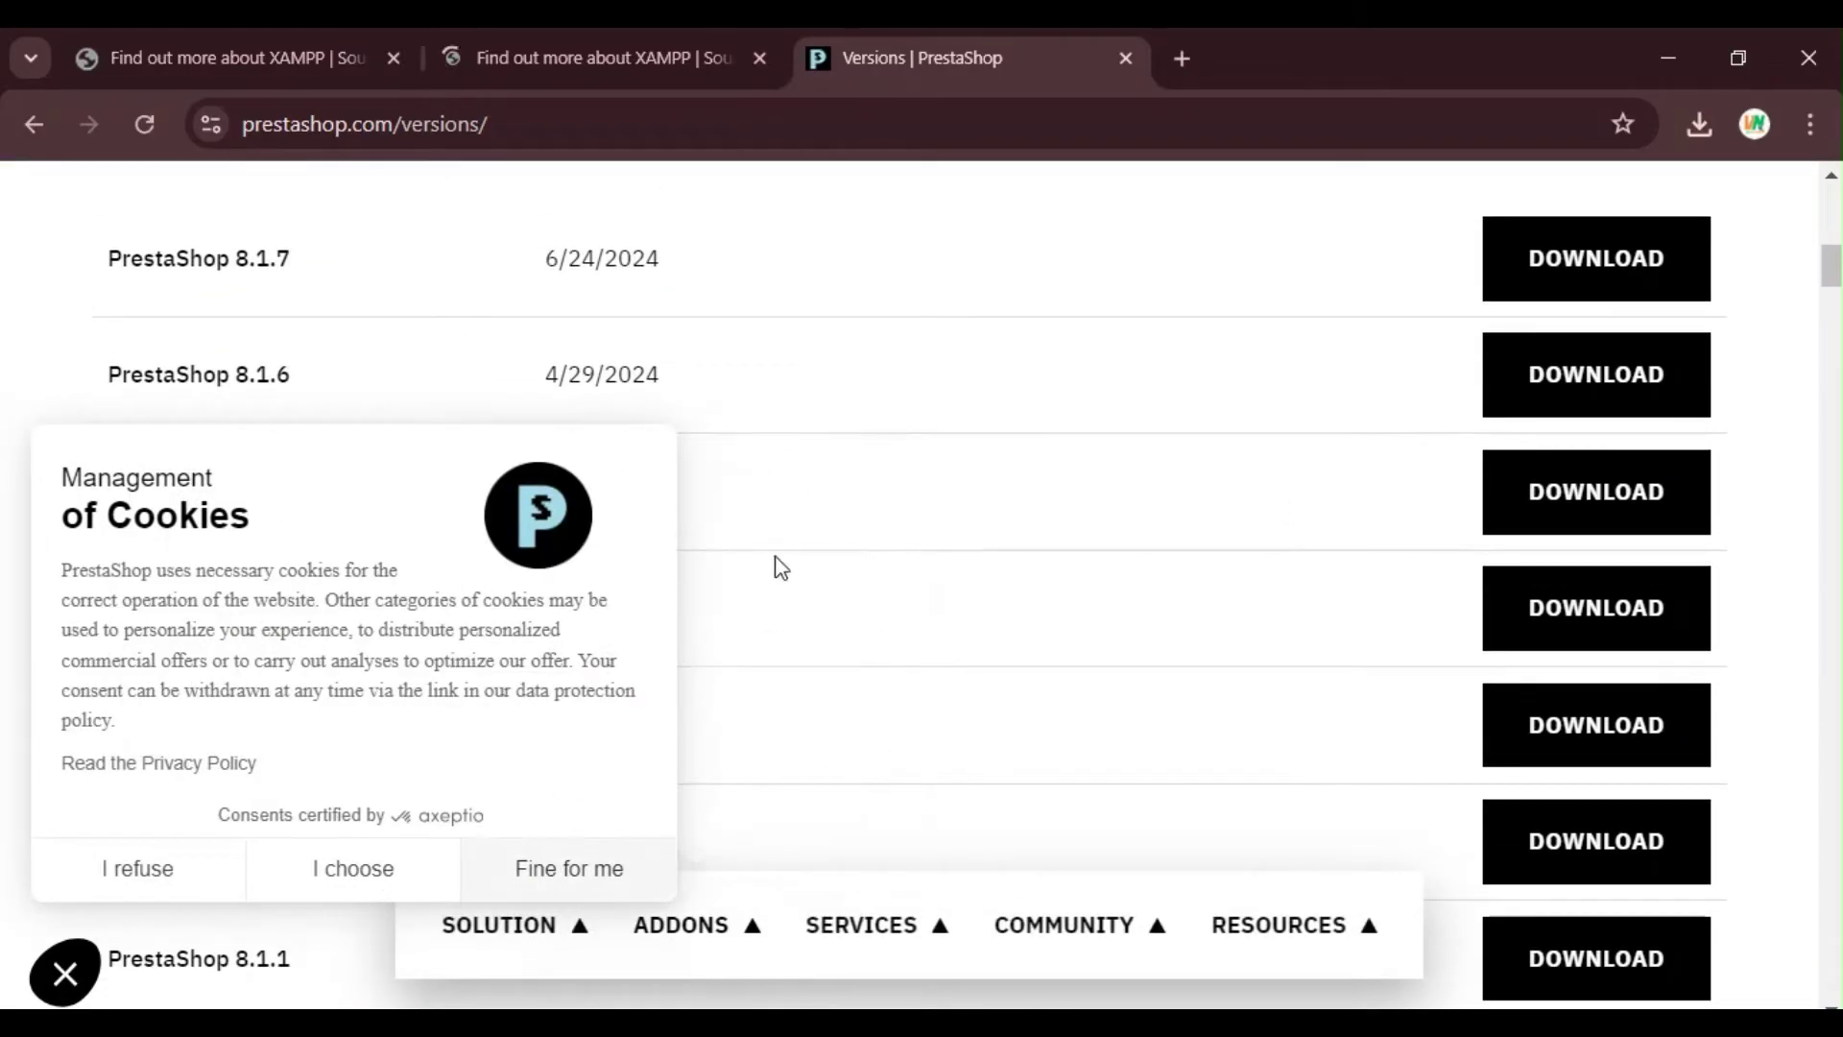
{"action": "scroll", "coordinate": [744, 679], "scroll_direction": "up", "scroll_amount": 1}
{"action": "scroll", "coordinate": [415, 584], "scroll_direction": "up", "scroll_amount": 3}
{"action": "scroll", "coordinate": [416, 584], "scroll_direction": "down", "scroll_amount": 10}
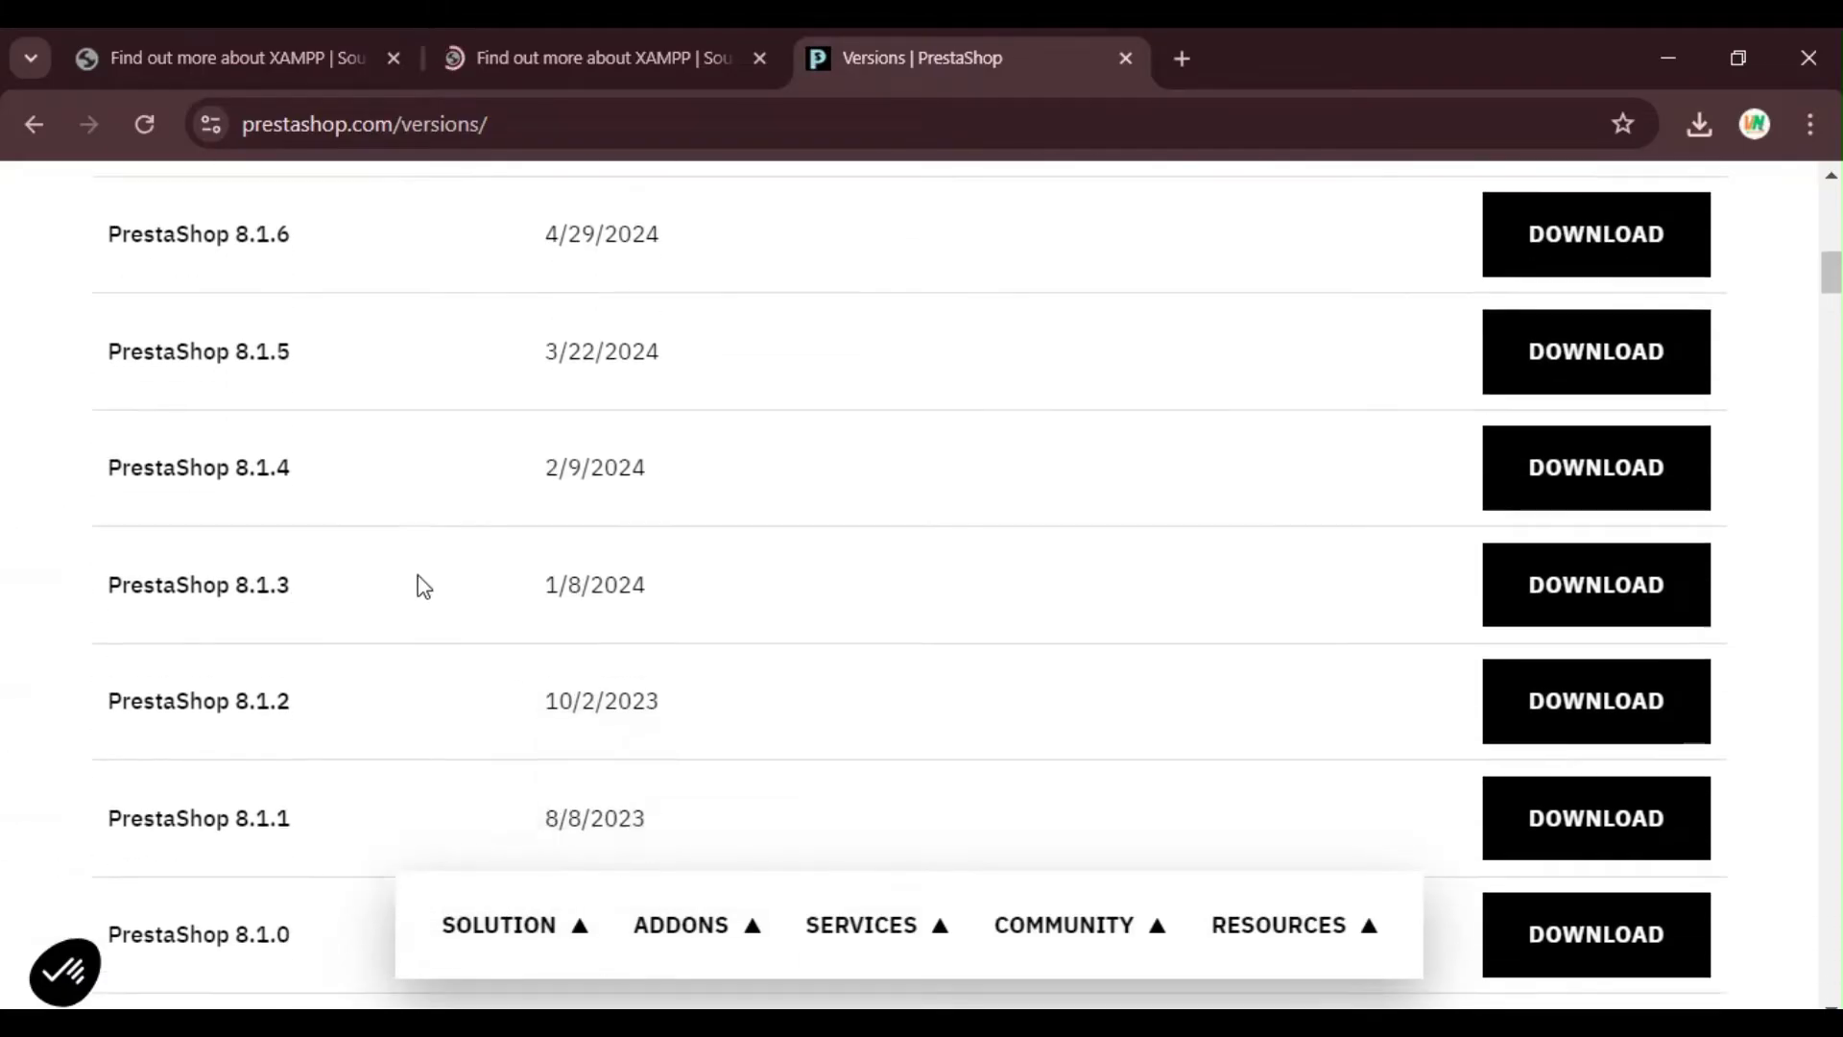
{"action": "scroll", "coordinate": [816, 629], "scroll_direction": "down", "scroll_amount": 2}
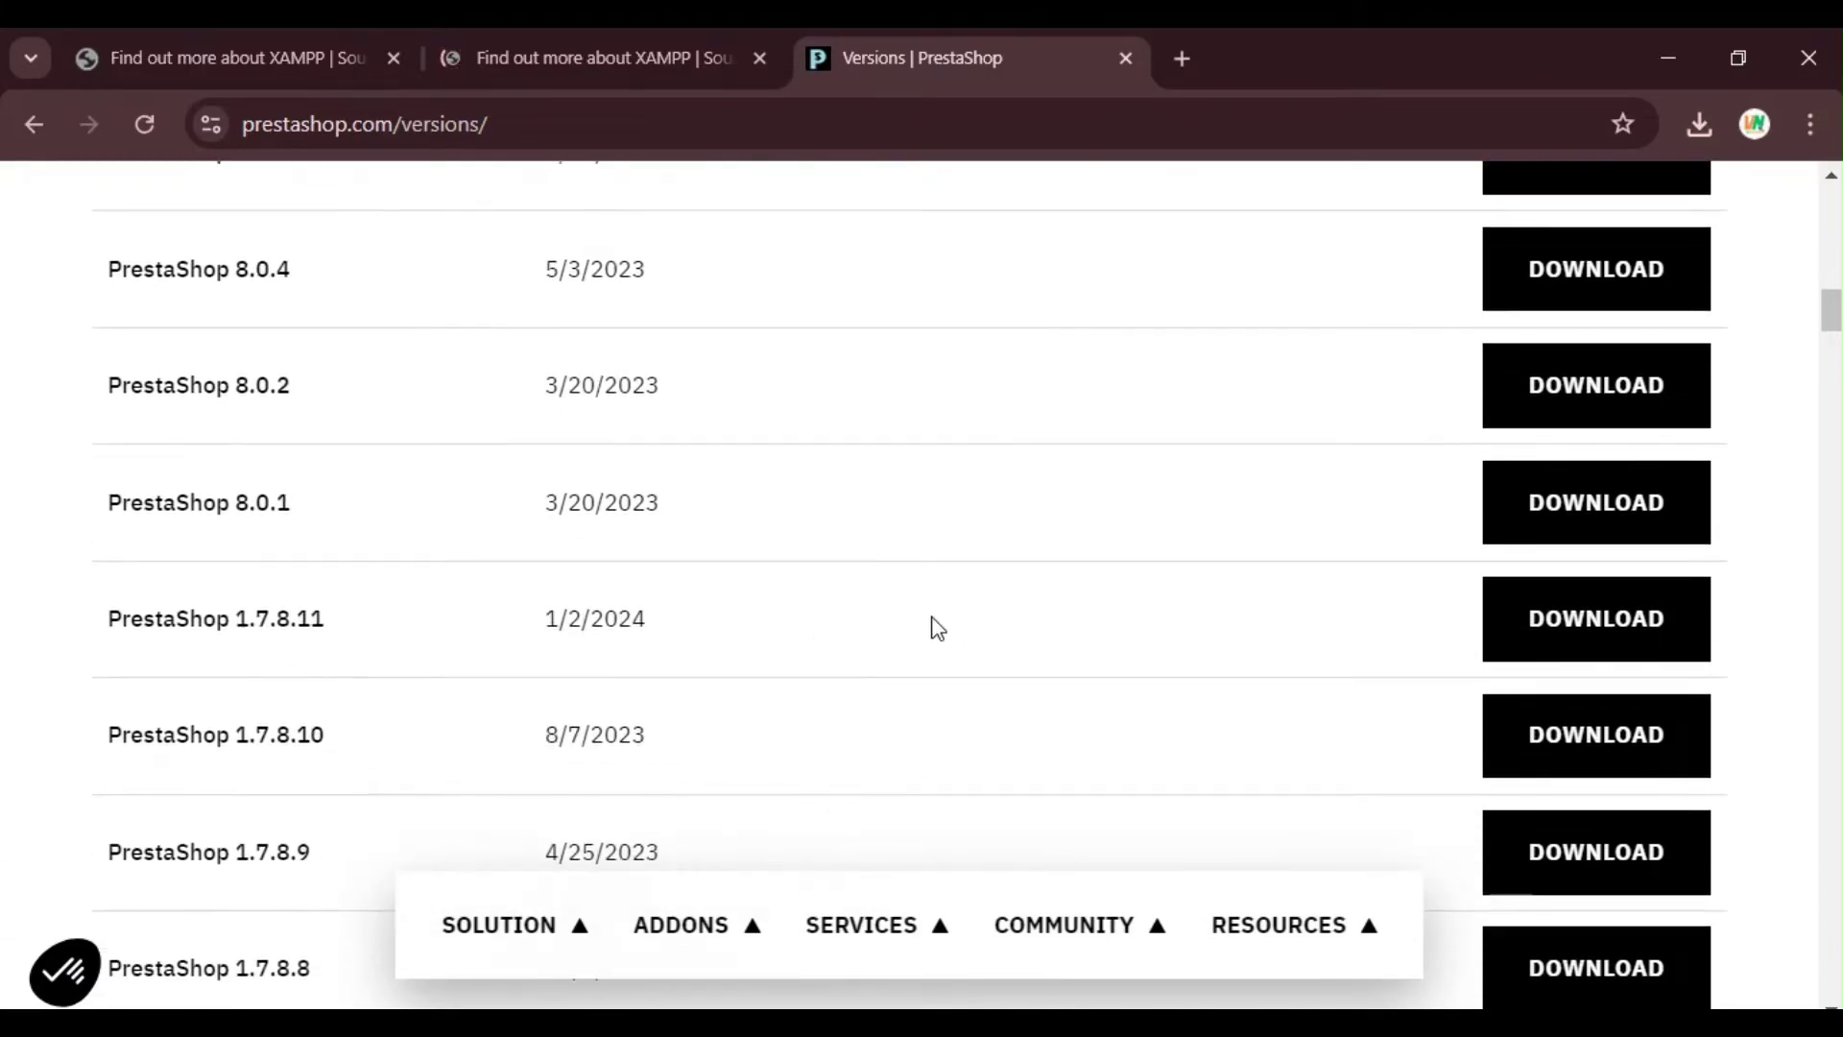
{"action": "scroll", "coordinate": [934, 626], "scroll_direction": "up", "scroll_amount": 5}
{"action": "scroll", "coordinate": [1062, 642], "scroll_direction": "down", "scroll_amount": 7}
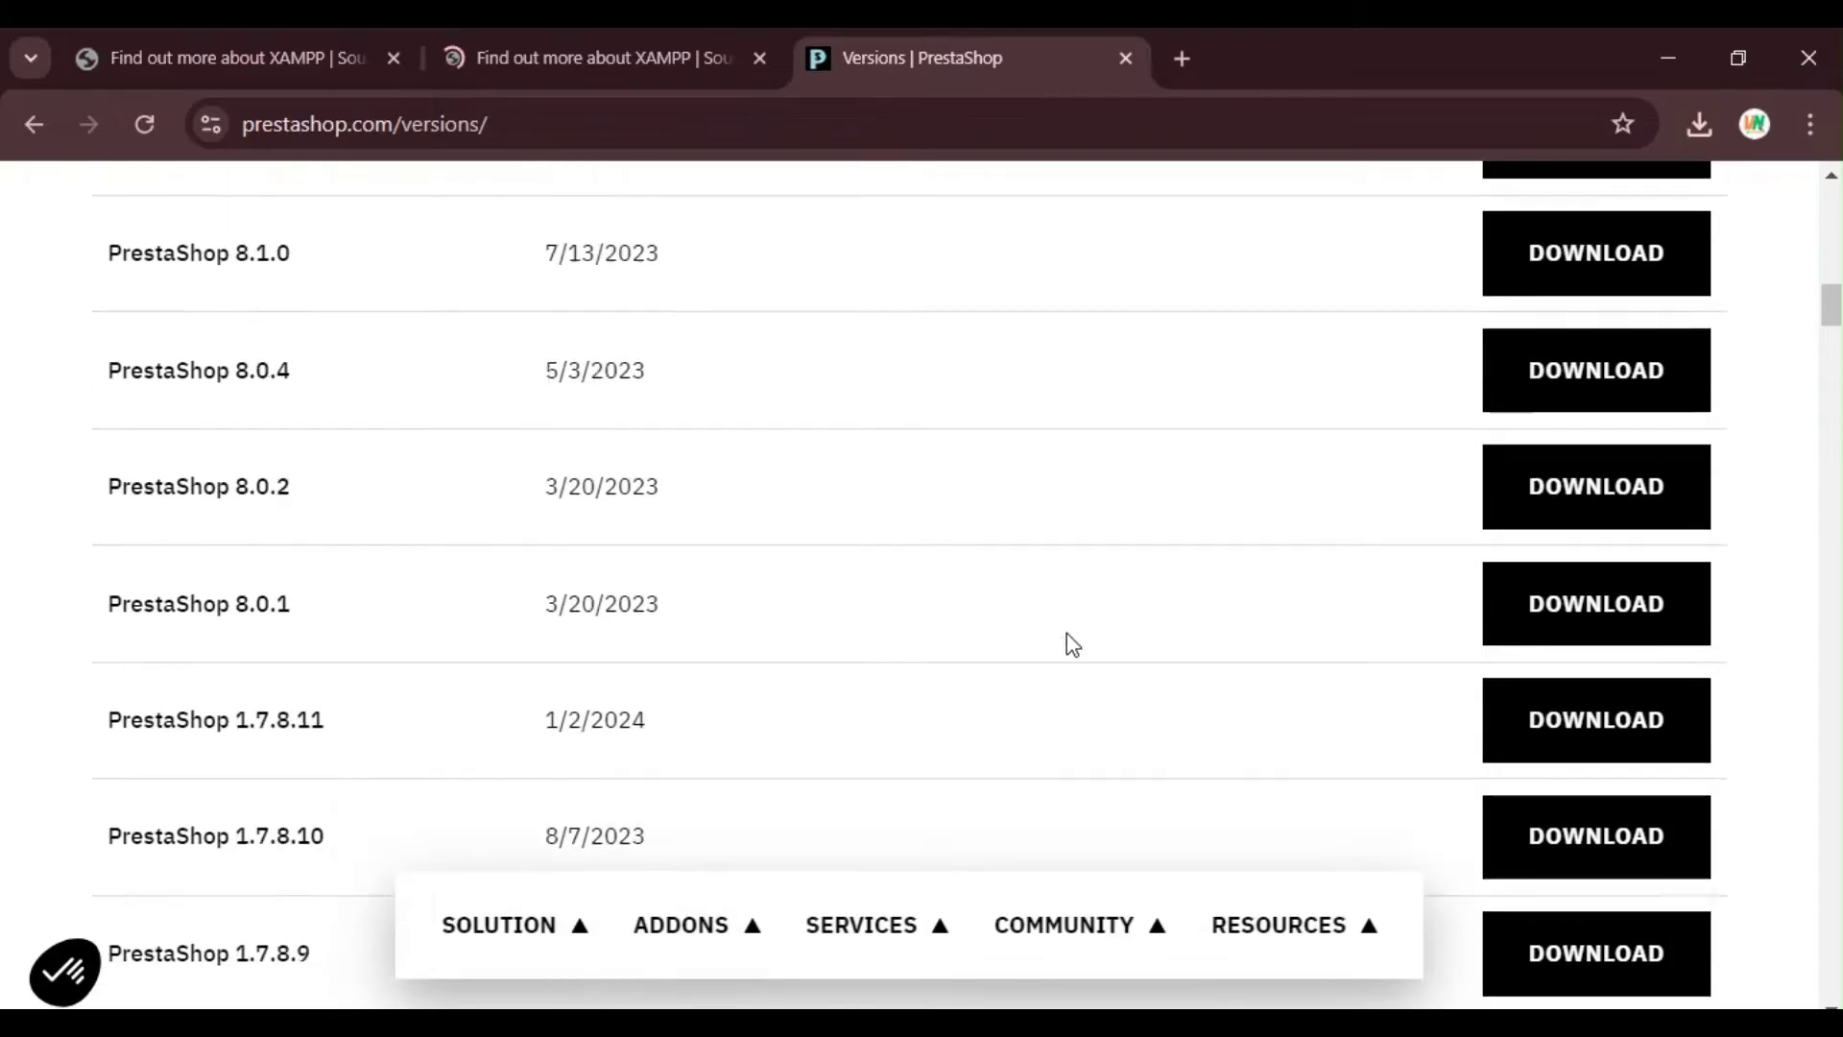
{"action": "scroll", "coordinate": [992, 652], "scroll_direction": "up", "scroll_amount": 4}
{"action": "scroll", "coordinate": [988, 650], "scroll_direction": "up", "scroll_amount": 14}
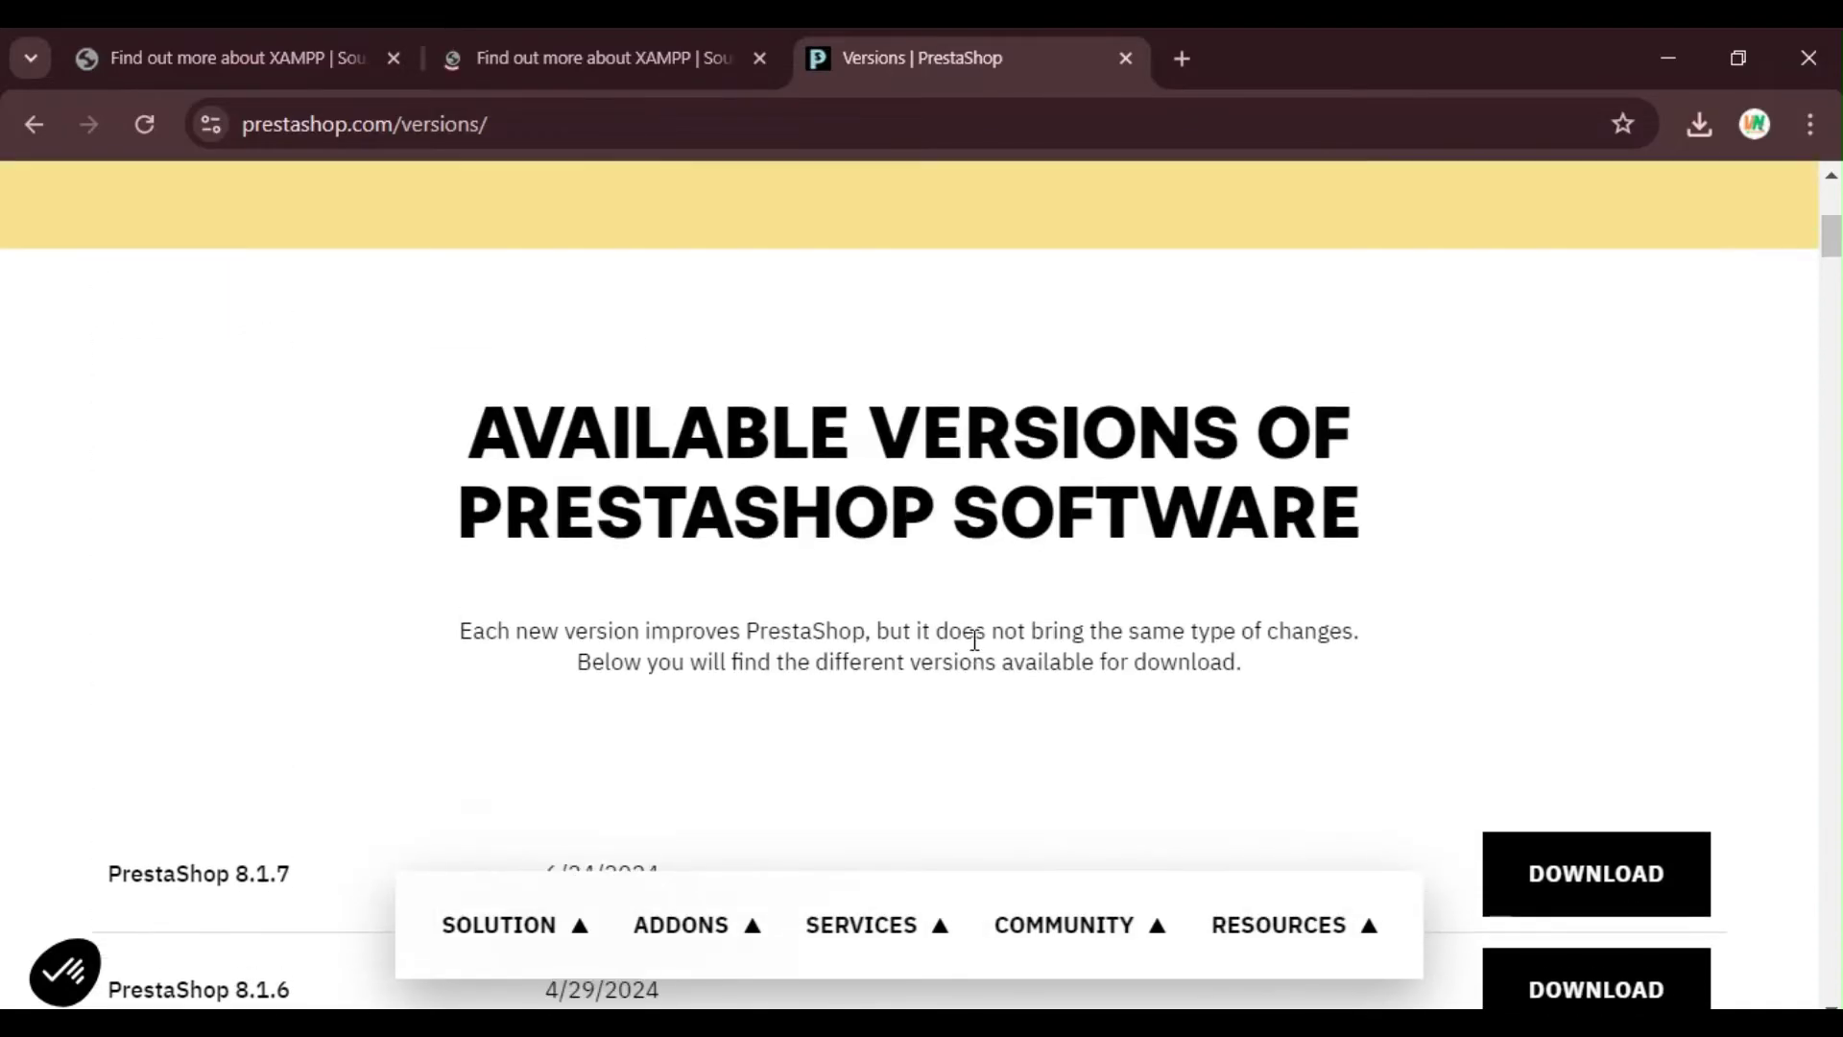
{"action": "scroll", "coordinate": [1054, 602], "scroll_direction": "down", "scroll_amount": 3}
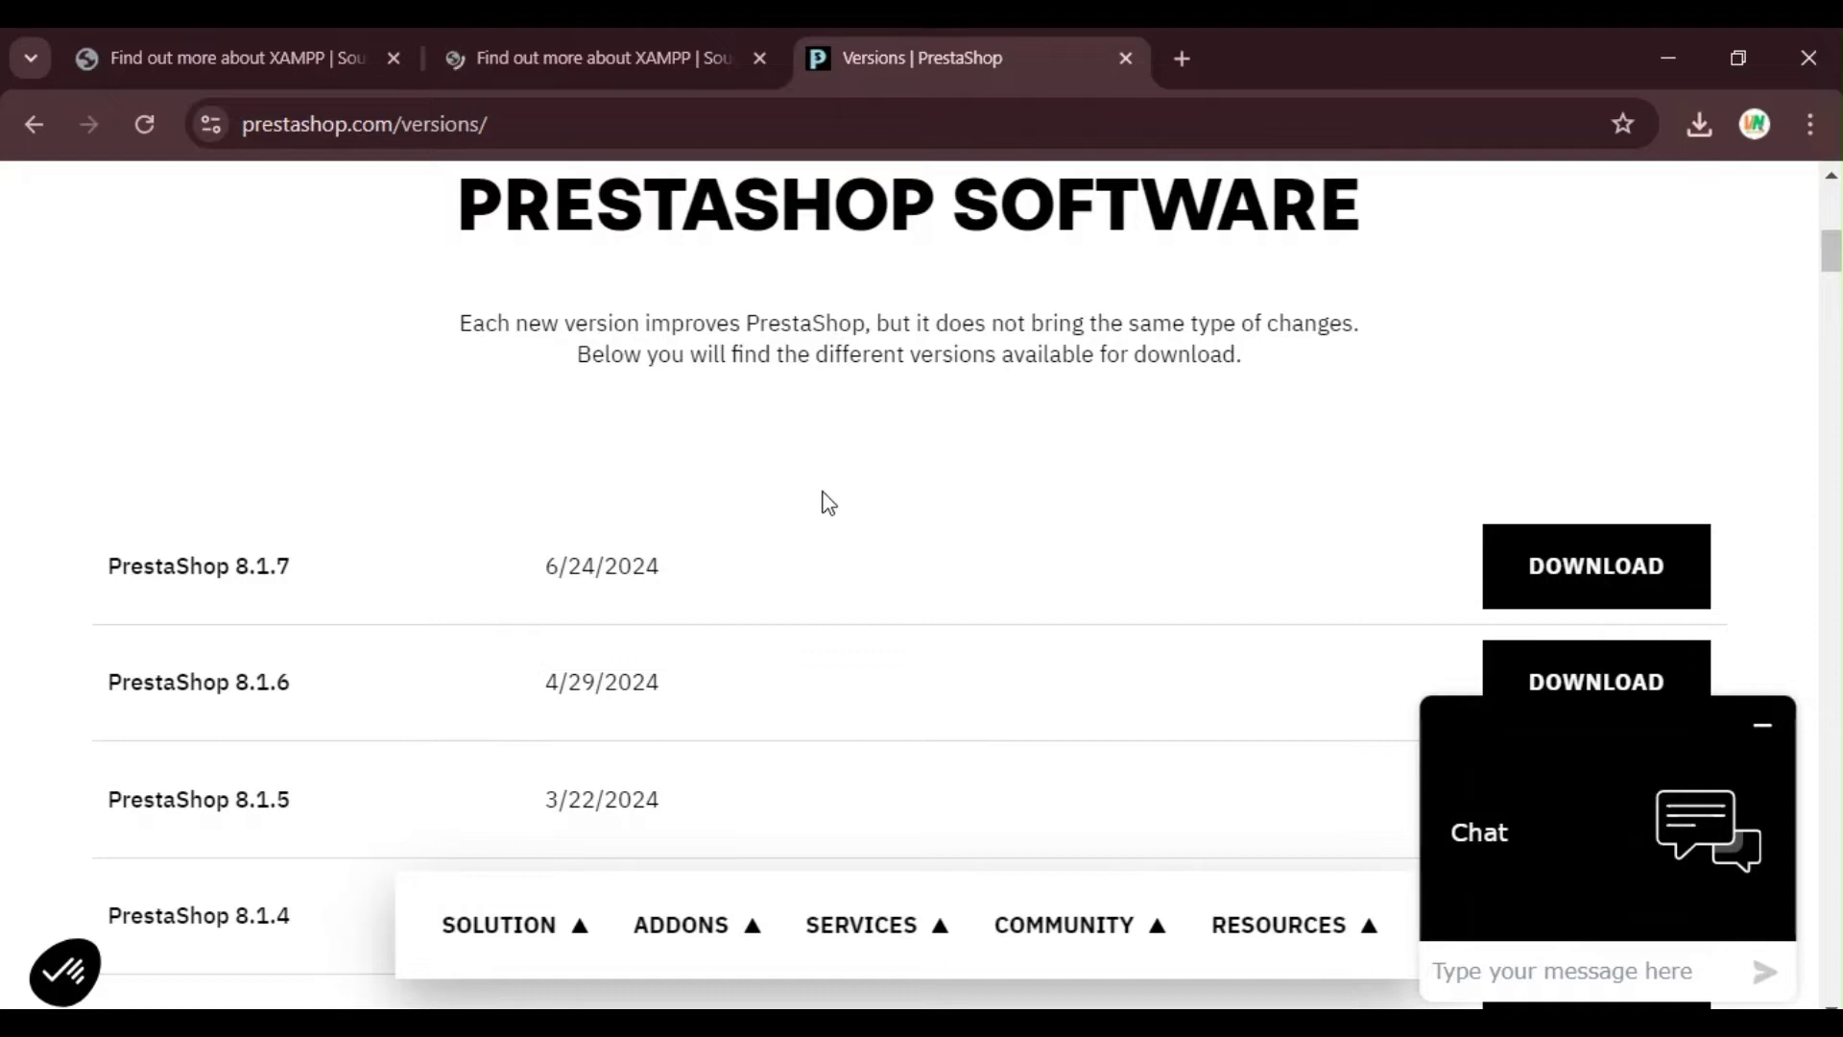
Step: Search 'download version 8.0.5 prestashop' and open the 'PrestaShop 8.0.5 Is Available' release post
{"action": "left_click", "coordinate": [604, 114]}
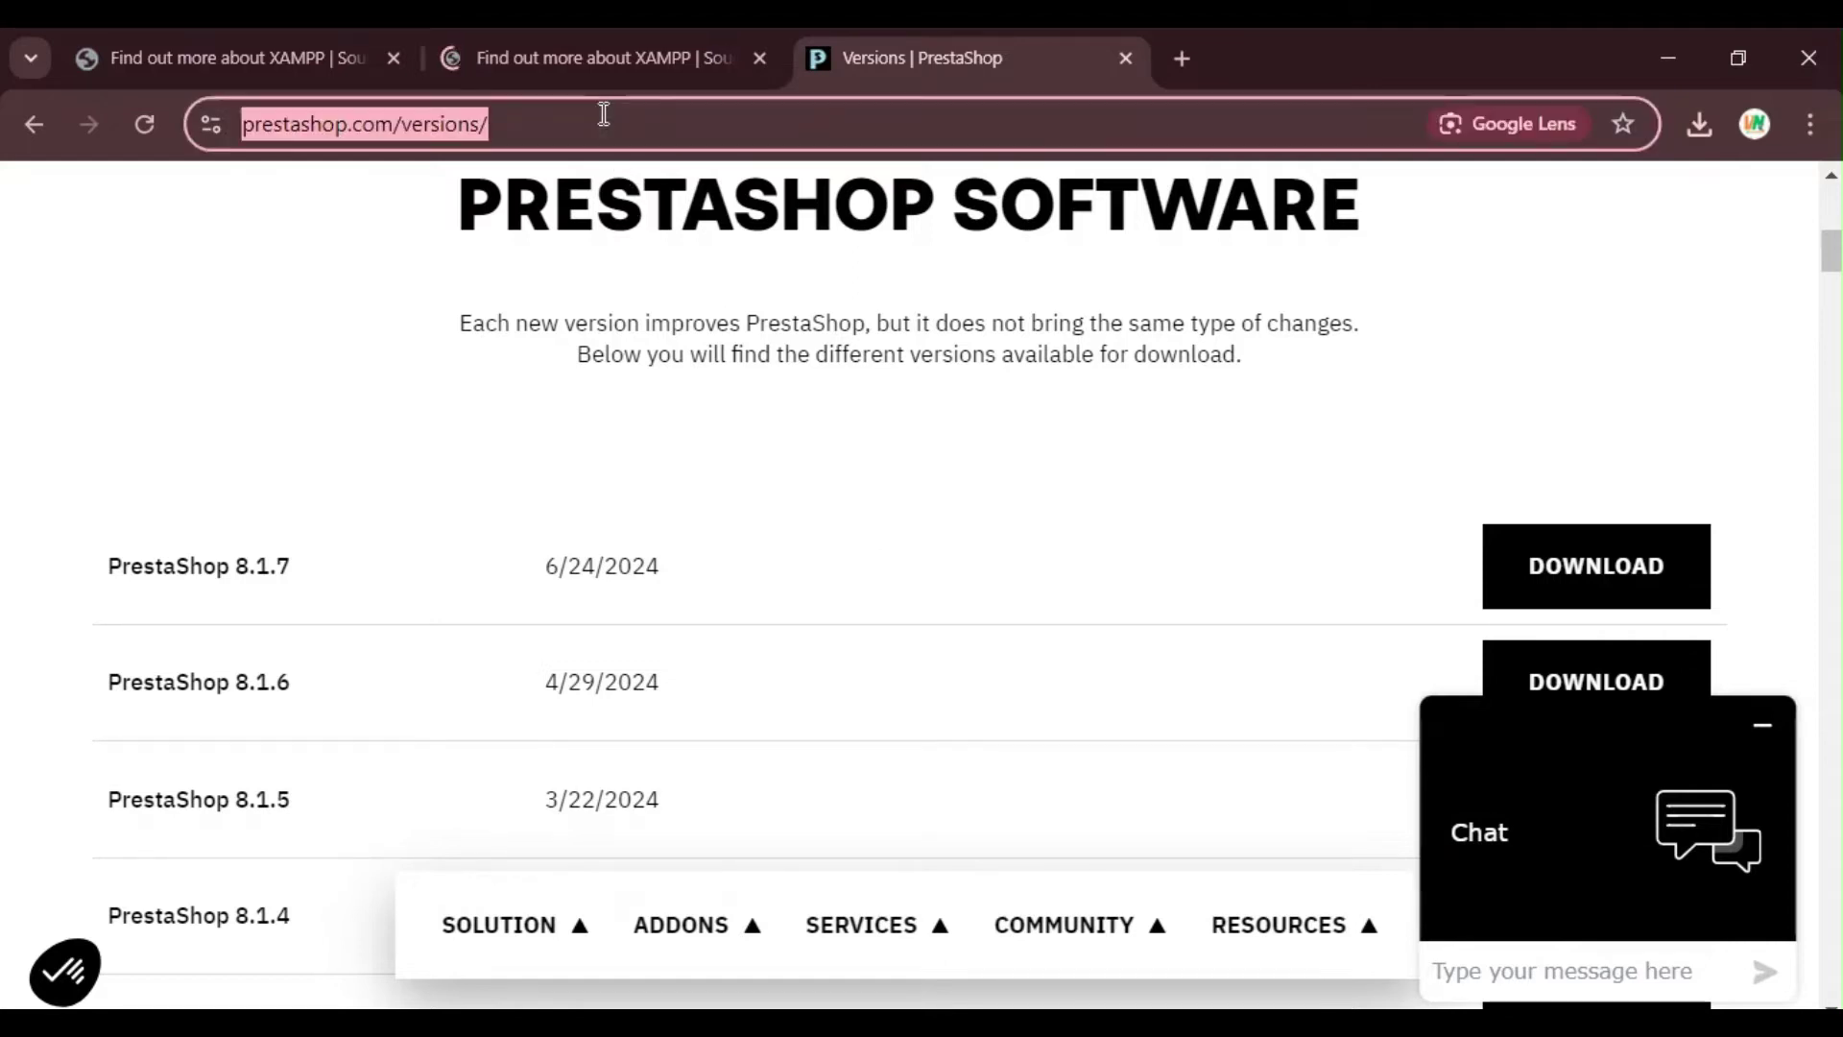
{"action": "type", "text": "down"}
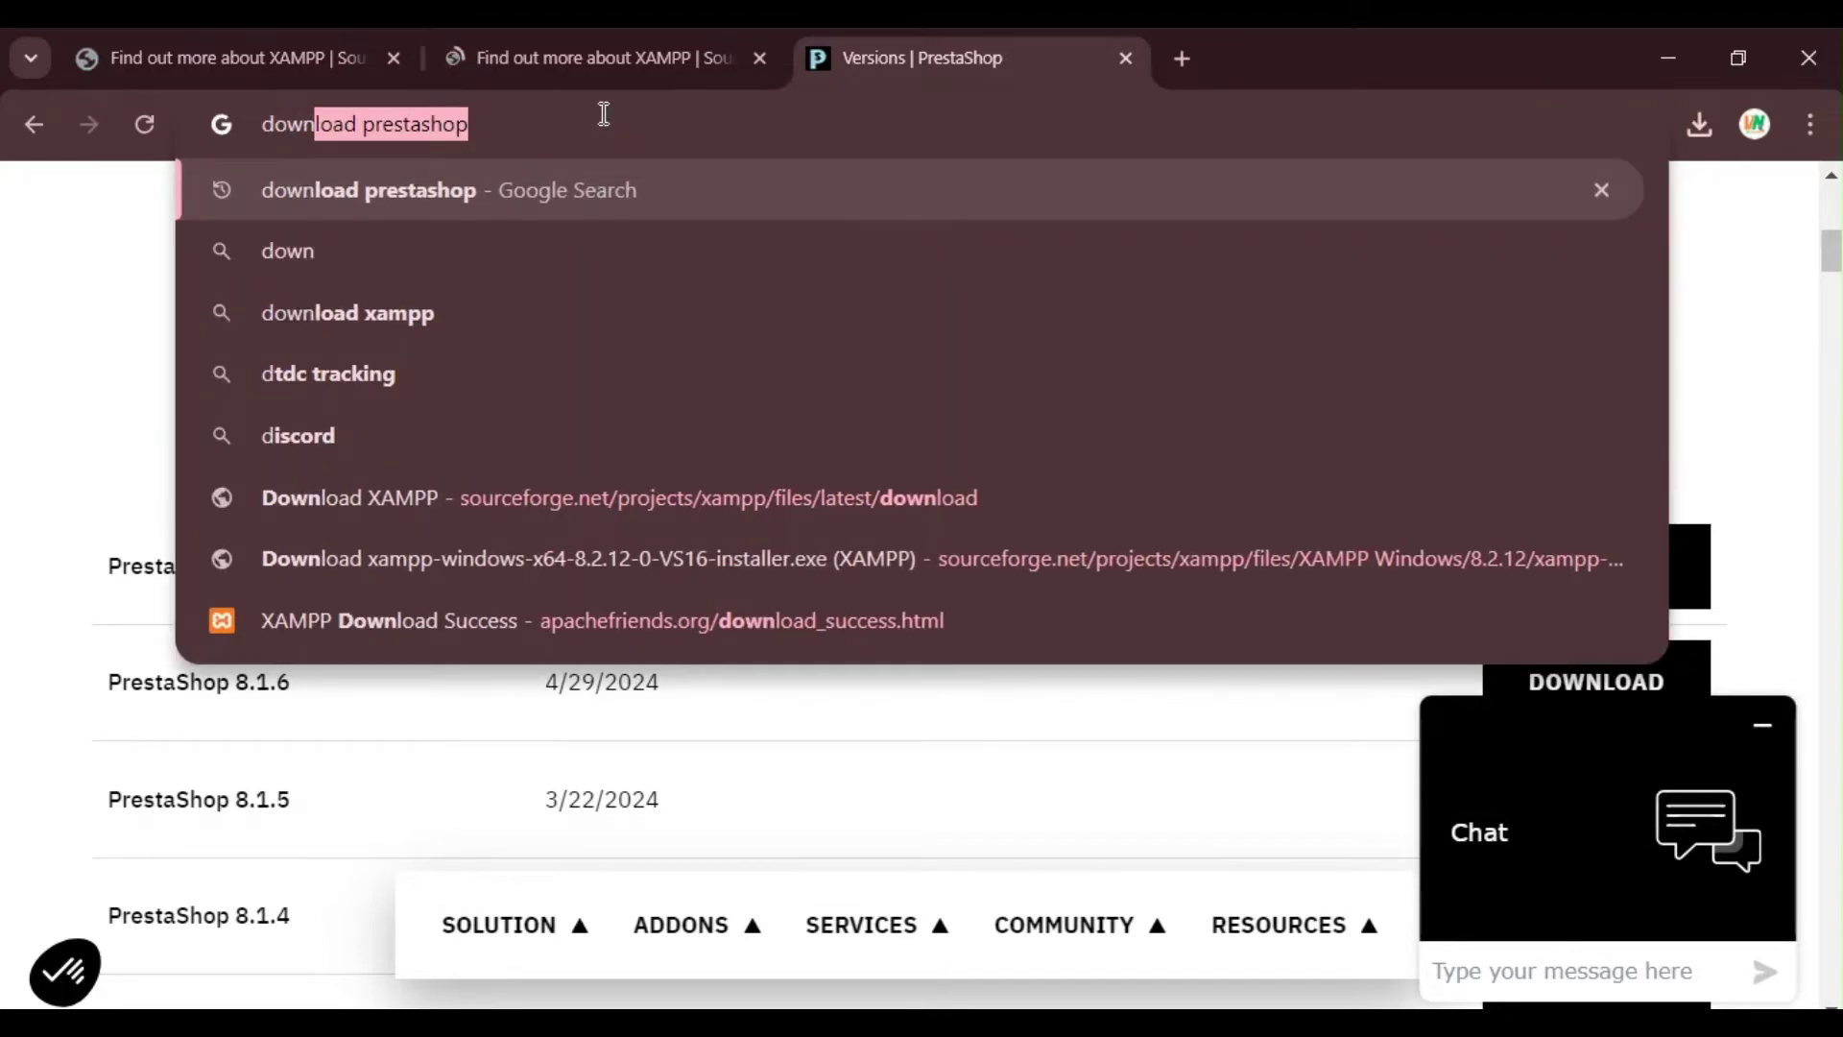
{"action": "type", "text": "load version 8."}
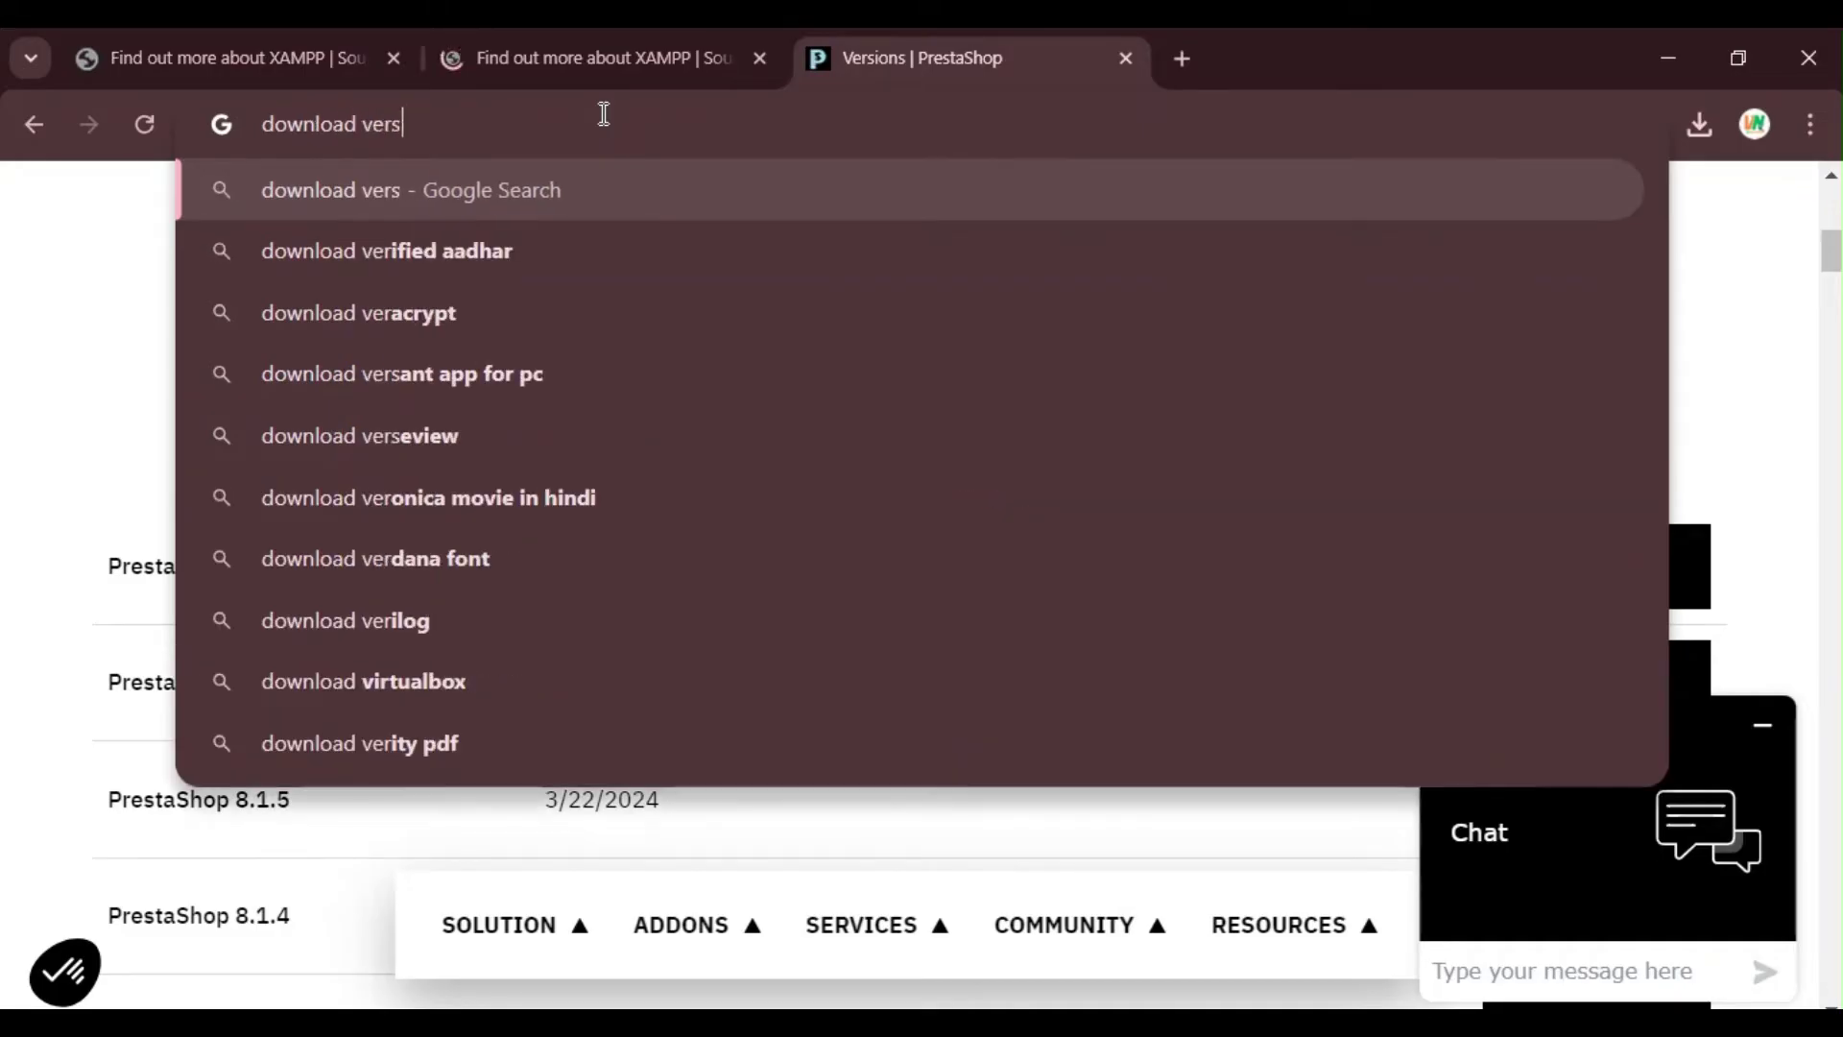
{"action": "type", "text": "0.5 pres"}
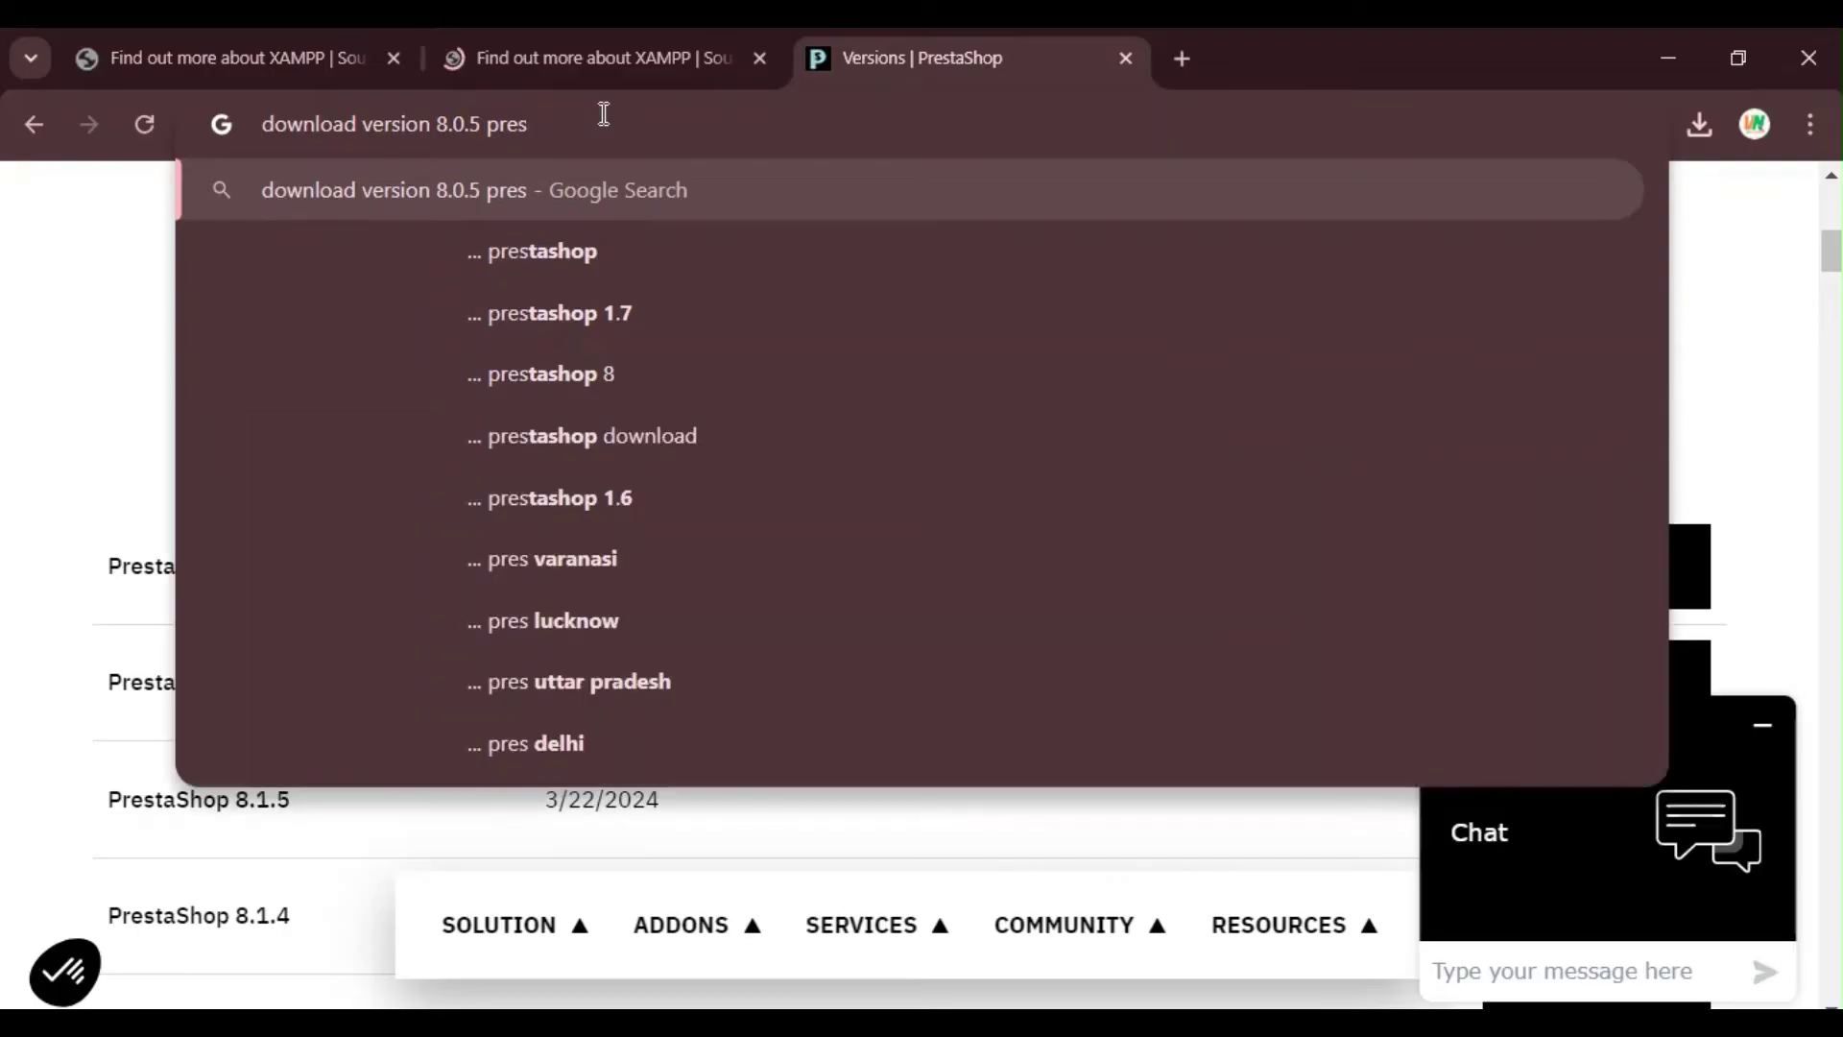
{"action": "key", "text": "Down"}
{"action": "key", "text": "Return"}
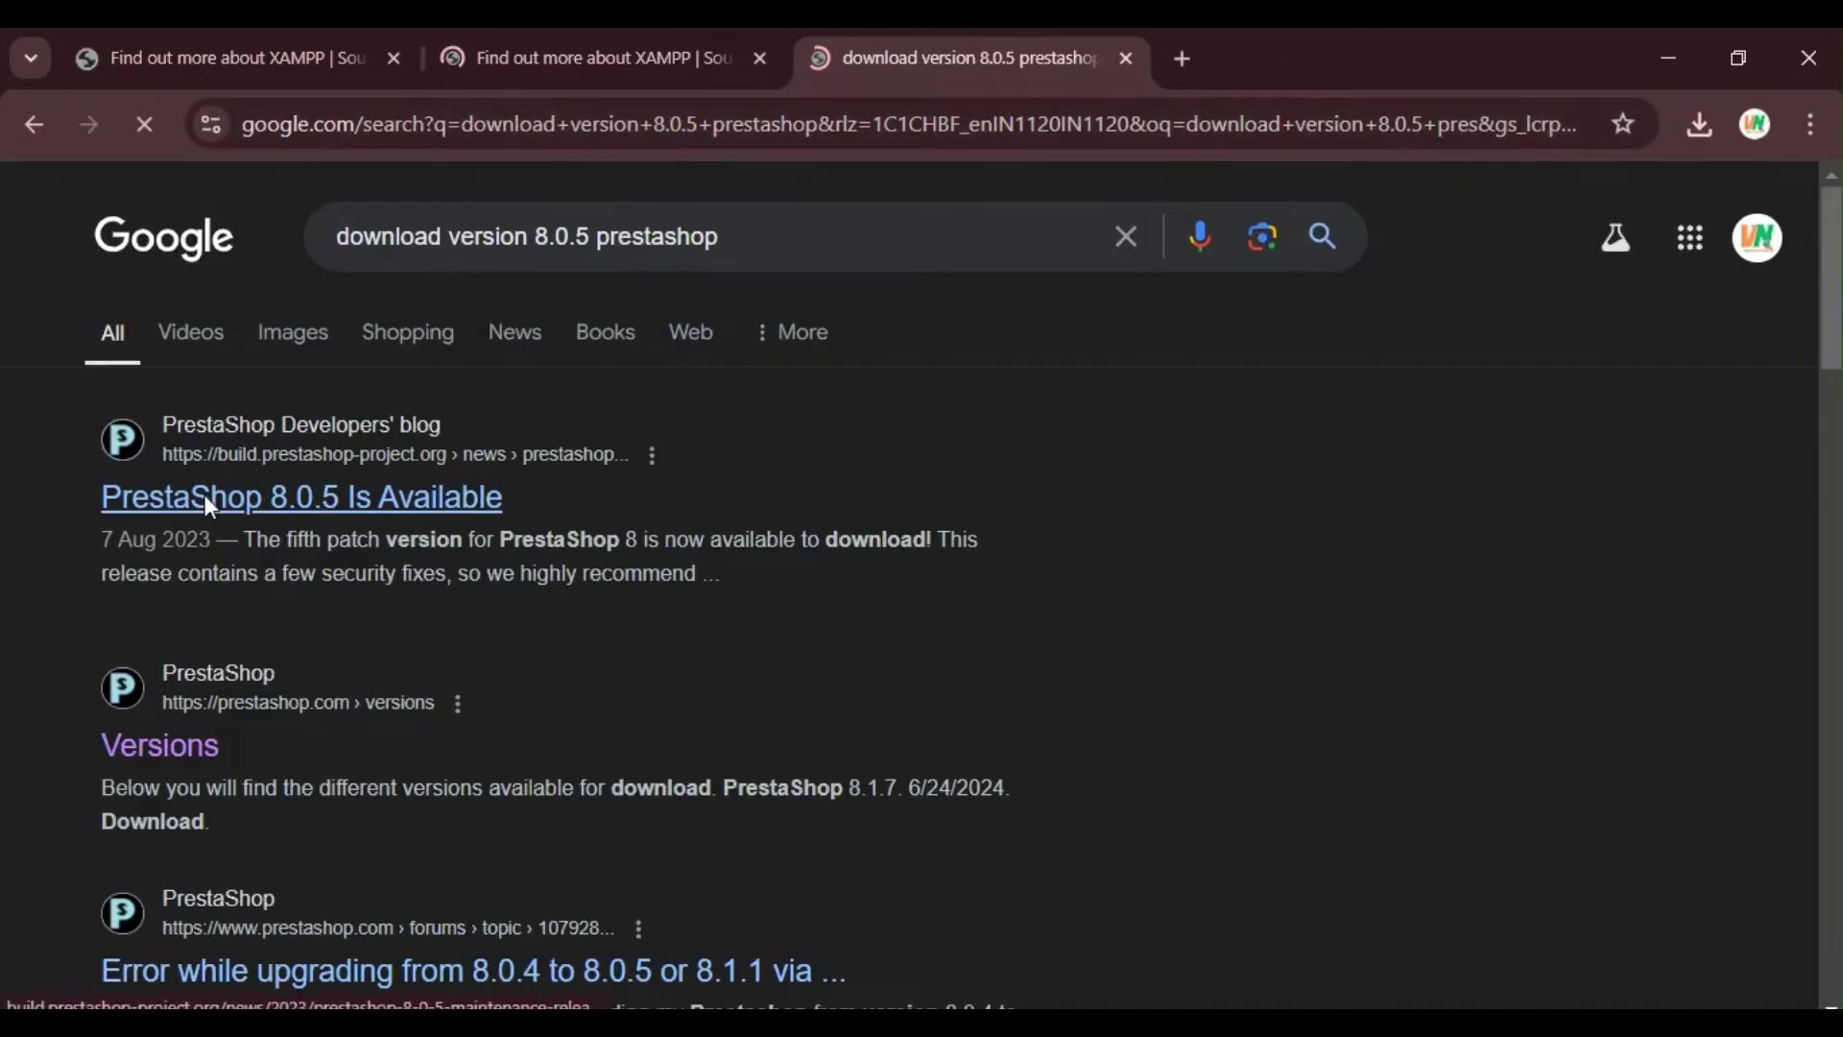
{"action": "left_click", "coordinate": [209, 505]}
{"action": "scroll", "coordinate": [1039, 432], "scroll_direction": "down", "scroll_amount": 3}
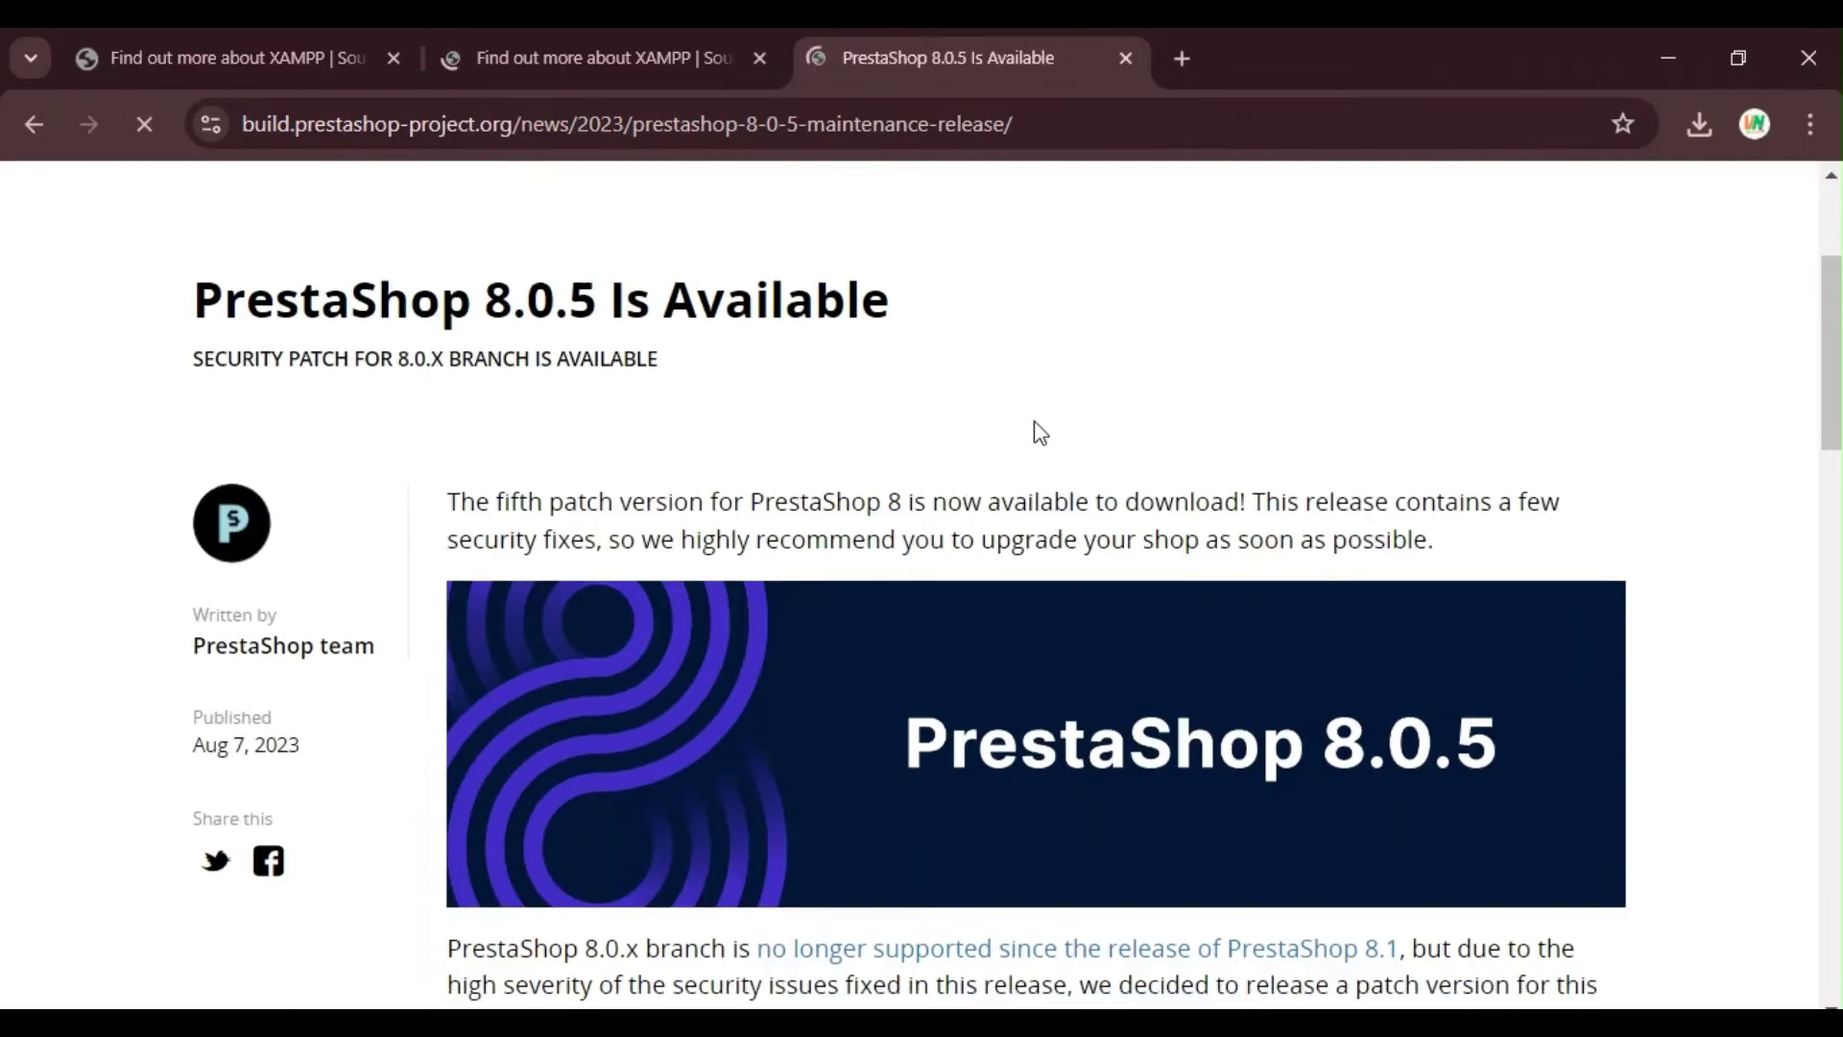
{"action": "scroll", "coordinate": [1039, 432], "scroll_direction": "down", "scroll_amount": 2}
{"action": "scroll", "coordinate": [1144, 415], "scroll_direction": "down", "scroll_amount": 15}
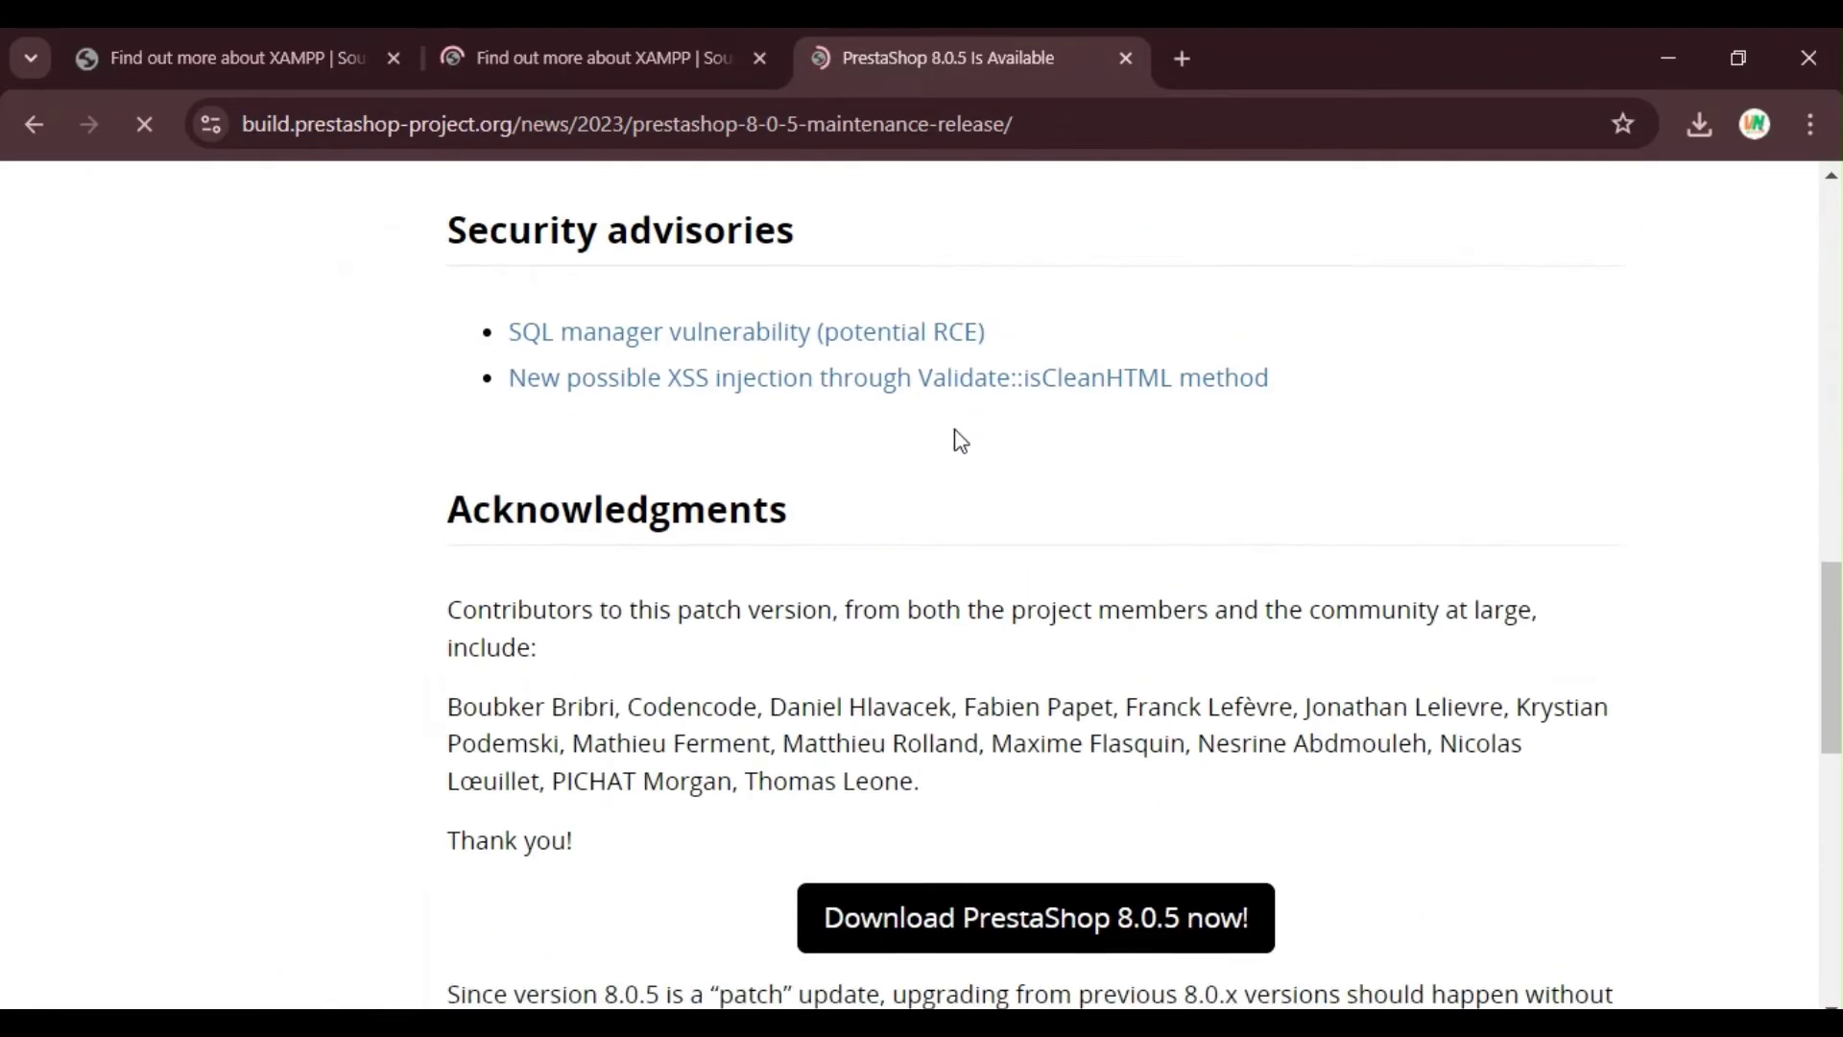
{"action": "scroll", "coordinate": [960, 440], "scroll_direction": "down", "scroll_amount": 5}
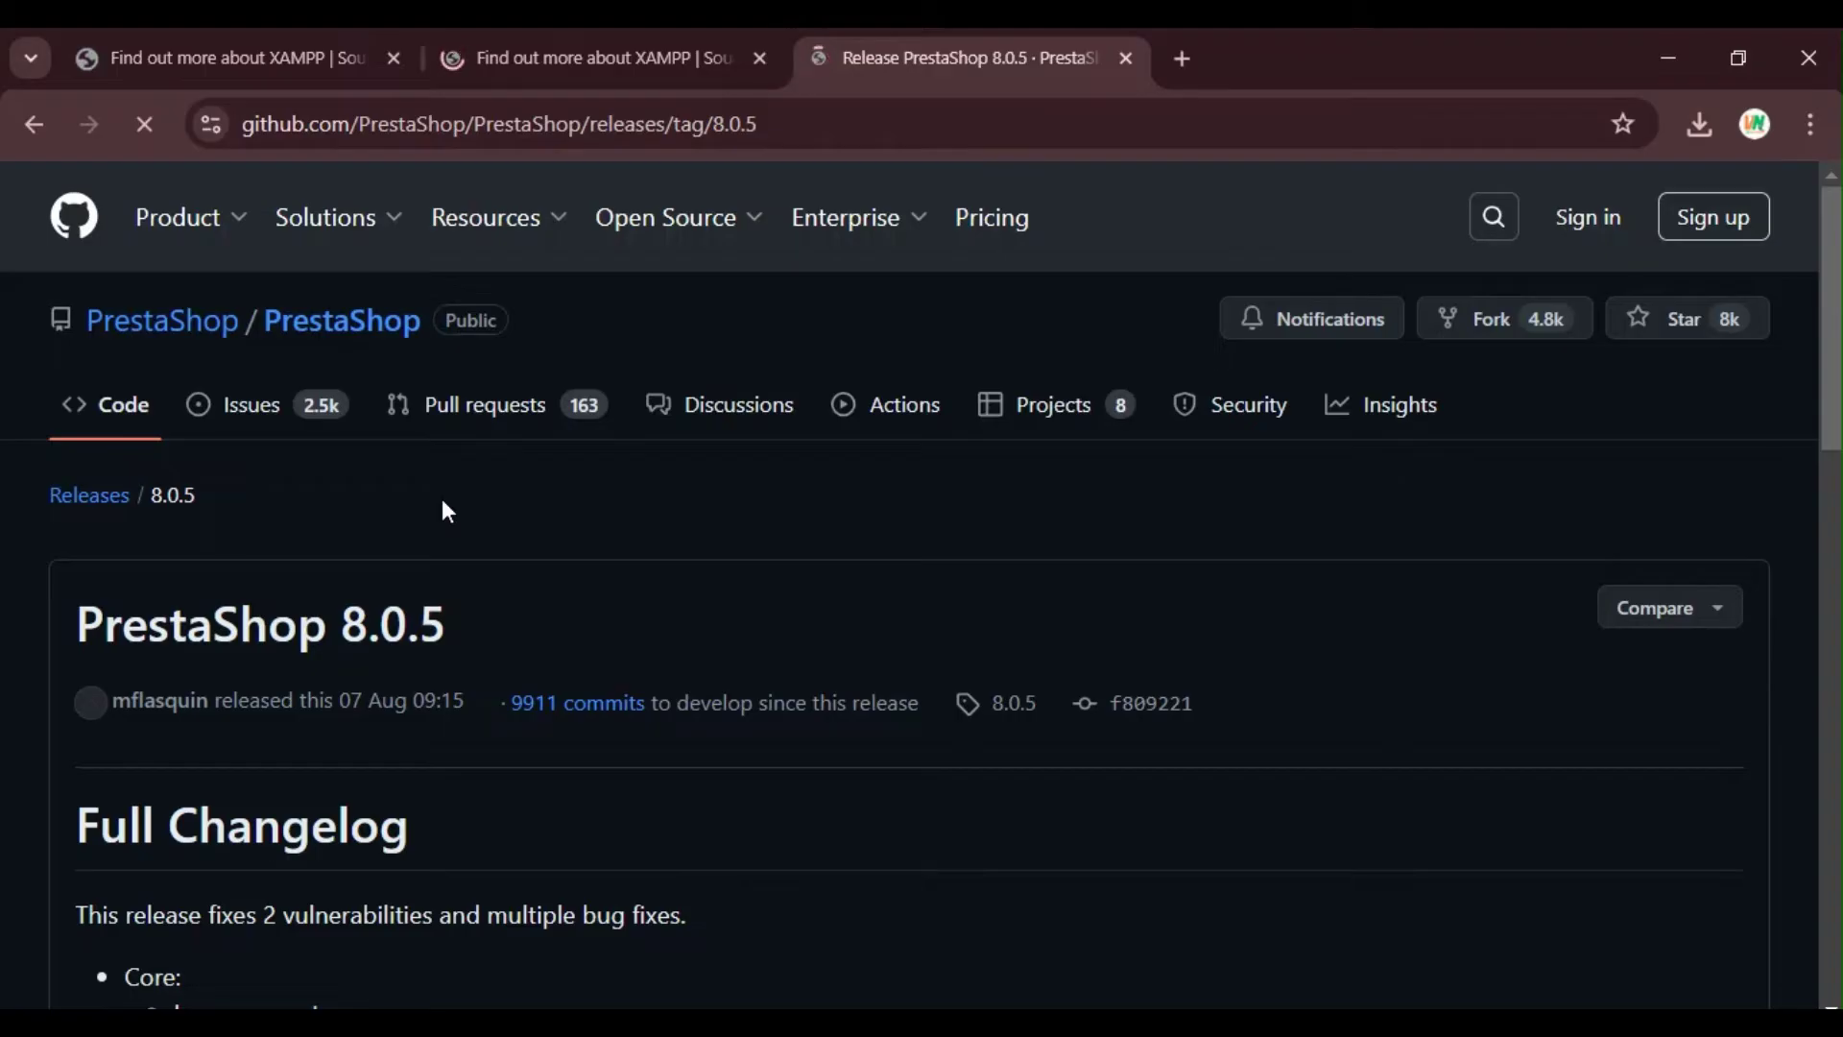
Step: Download prestashop_8.0.5.zip from Assets and confirm the 74.4 MB download finished
{"action": "scroll", "coordinate": [444, 502], "scroll_direction": "down", "scroll_amount": 20}
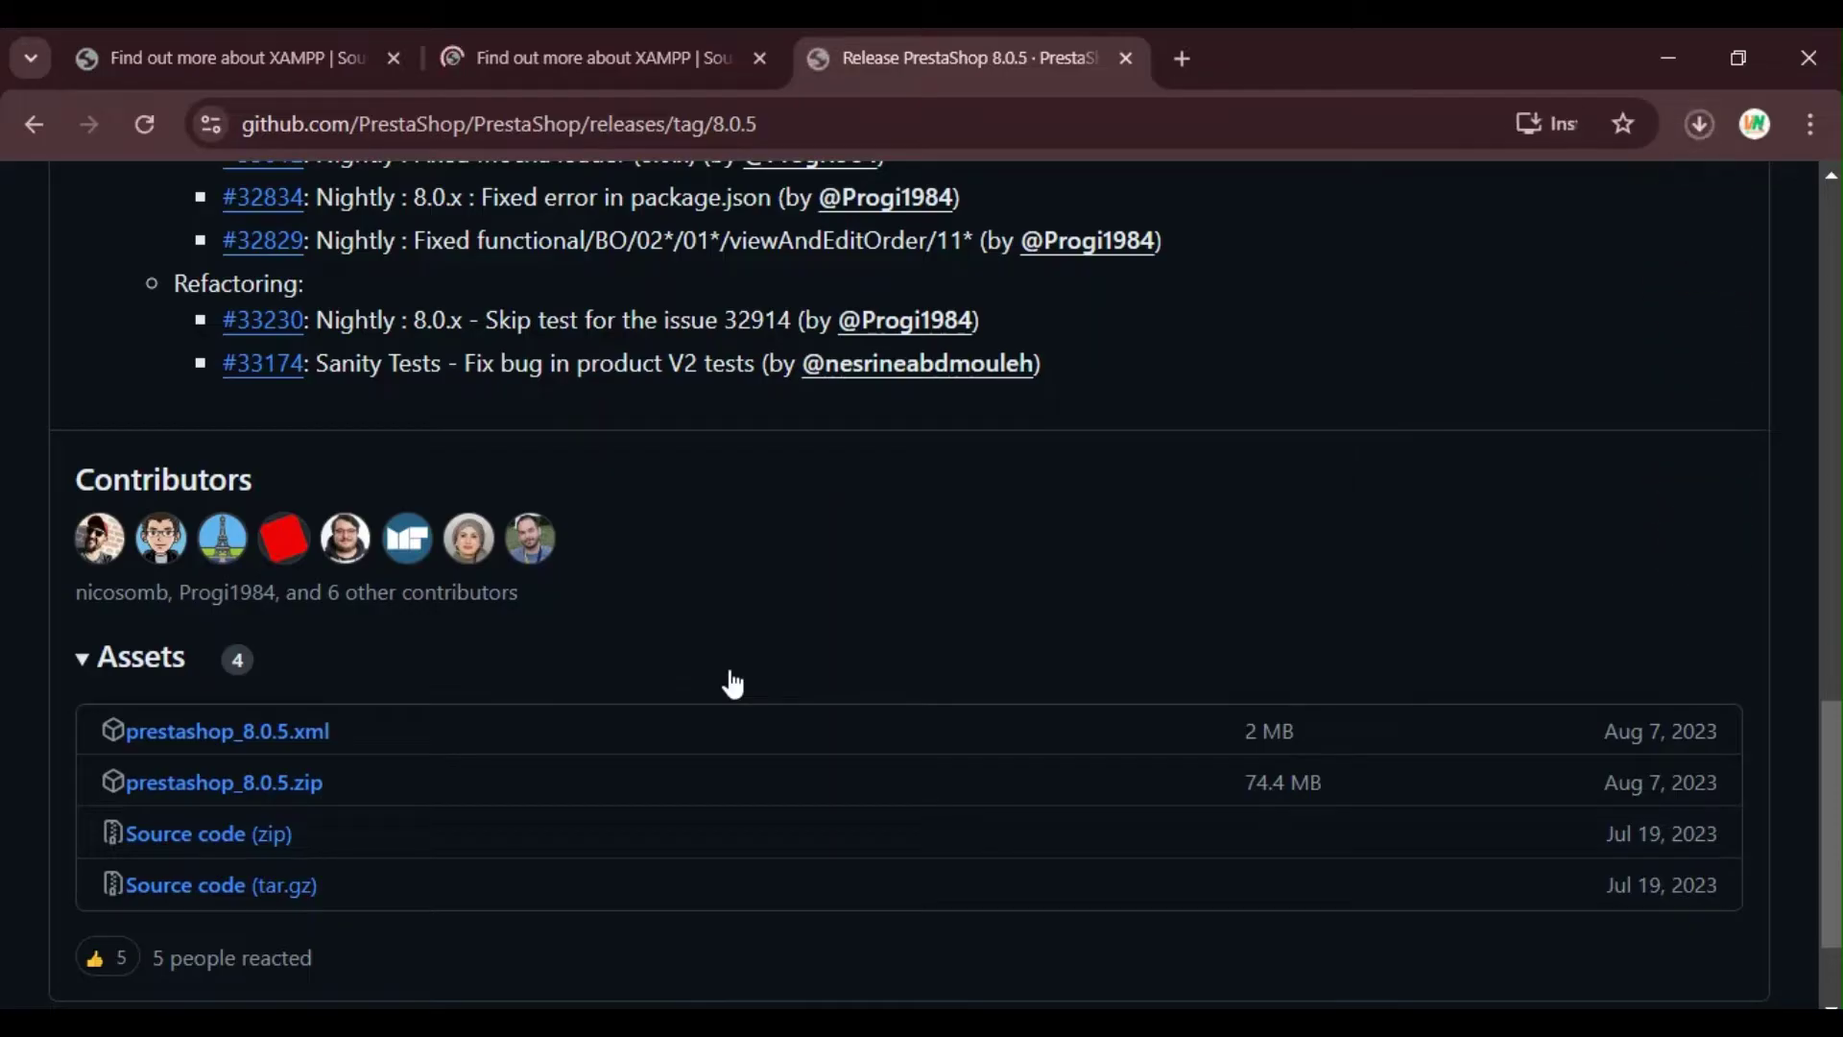
{"action": "left_click", "coordinate": [1699, 124]}
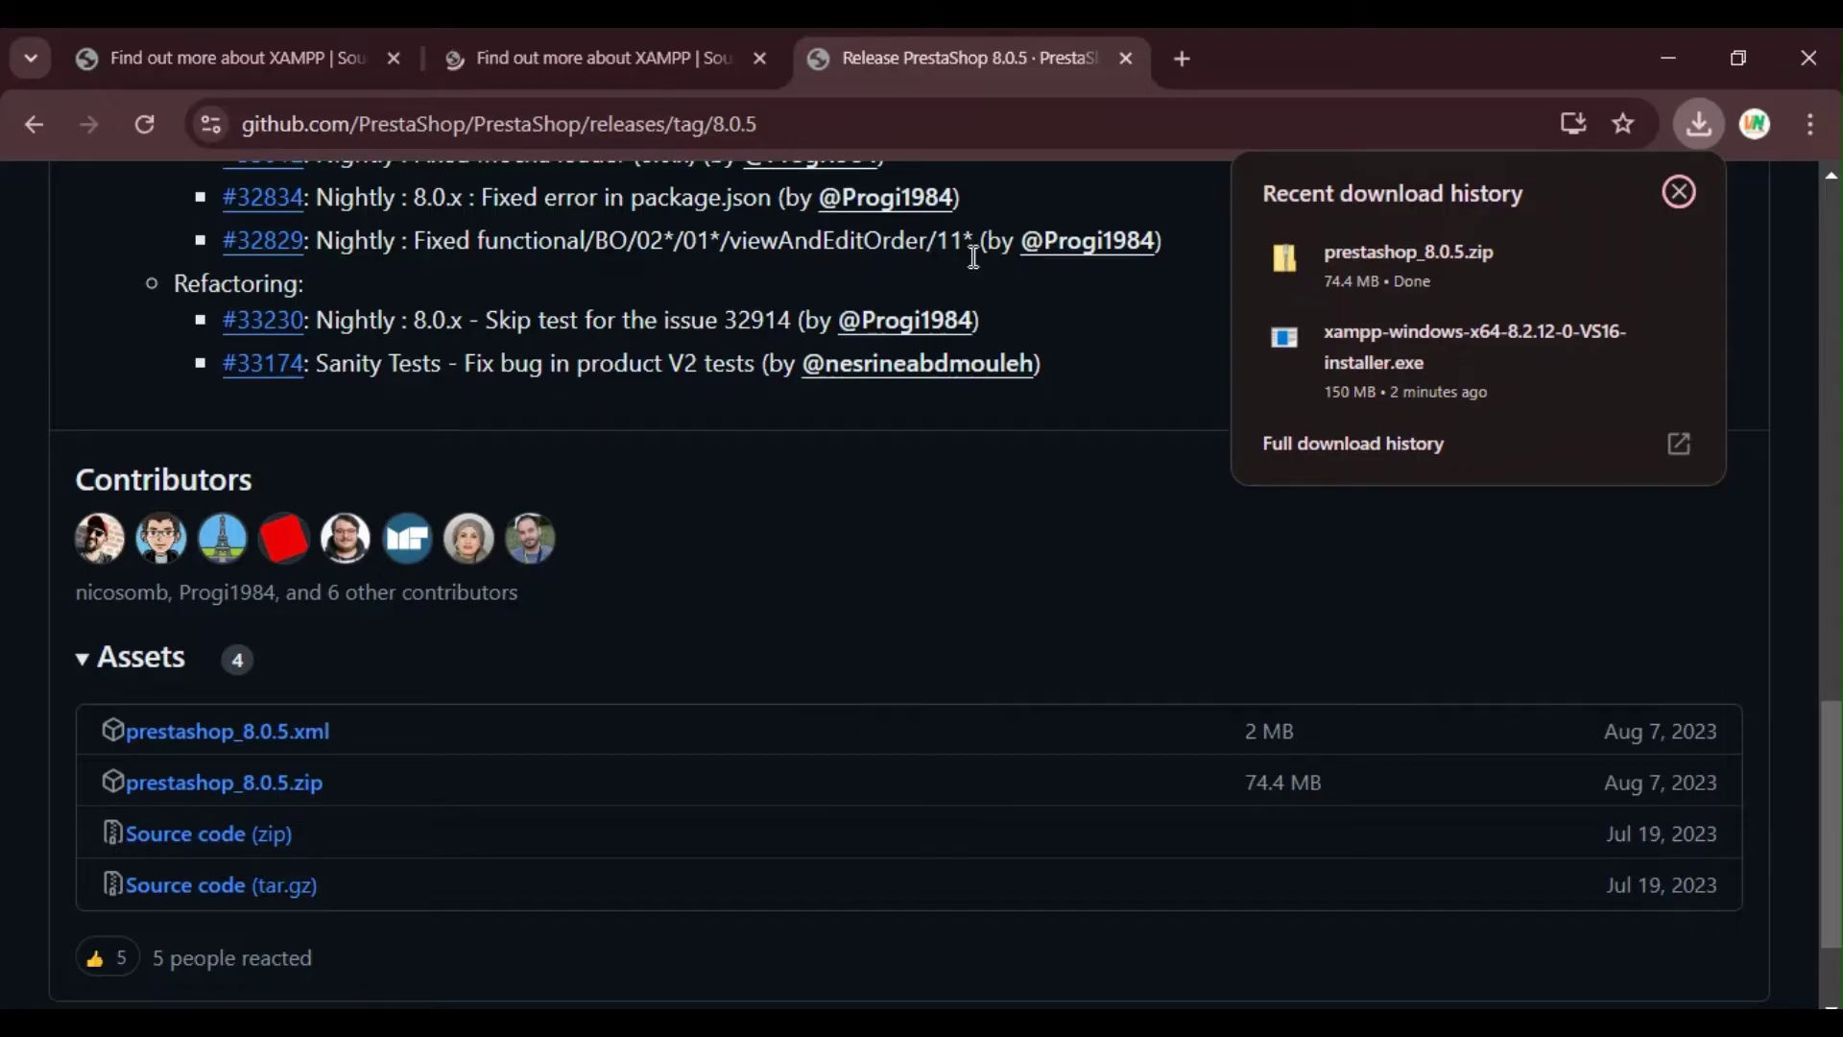
Step: From Downloads, extract prestashop_8.0.5.zip with 7-Zip to "prestashop_8.0.5\" and open that folder
{"action": "left_click", "coordinate": [1667, 57]}
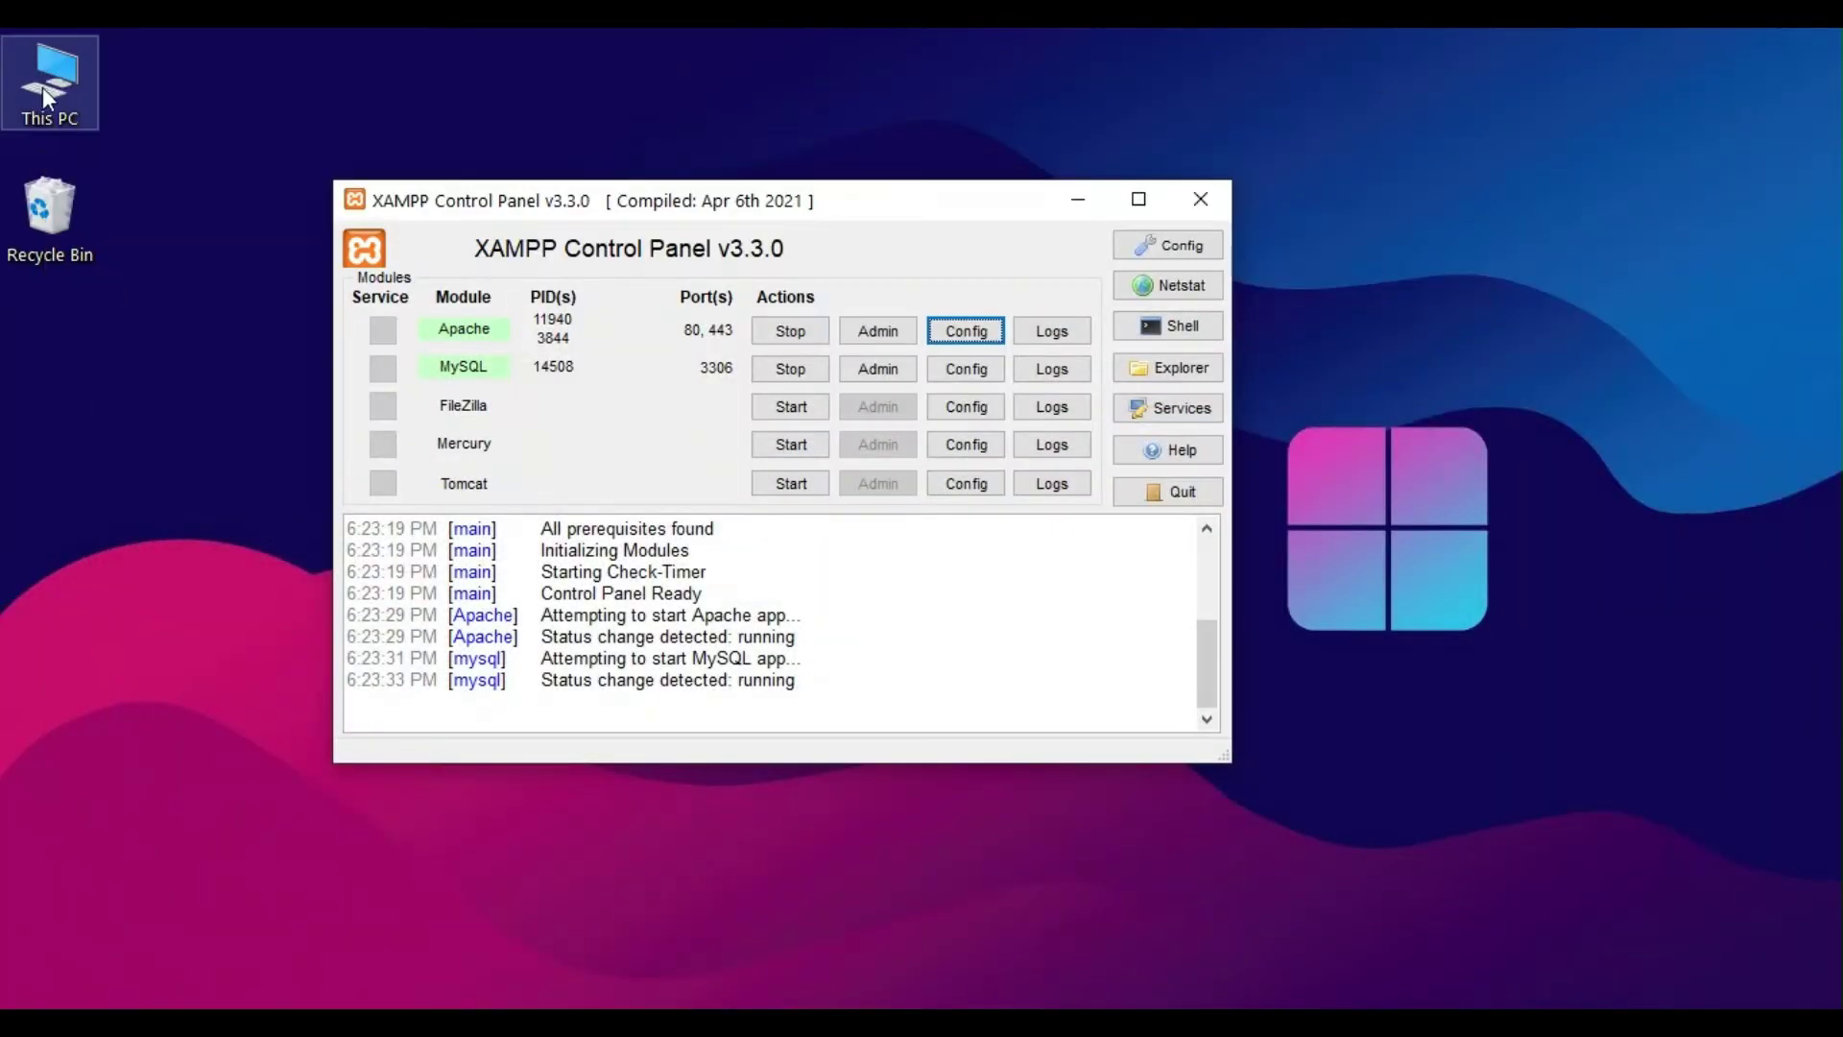
{"action": "double_click", "coordinate": [46, 106]}
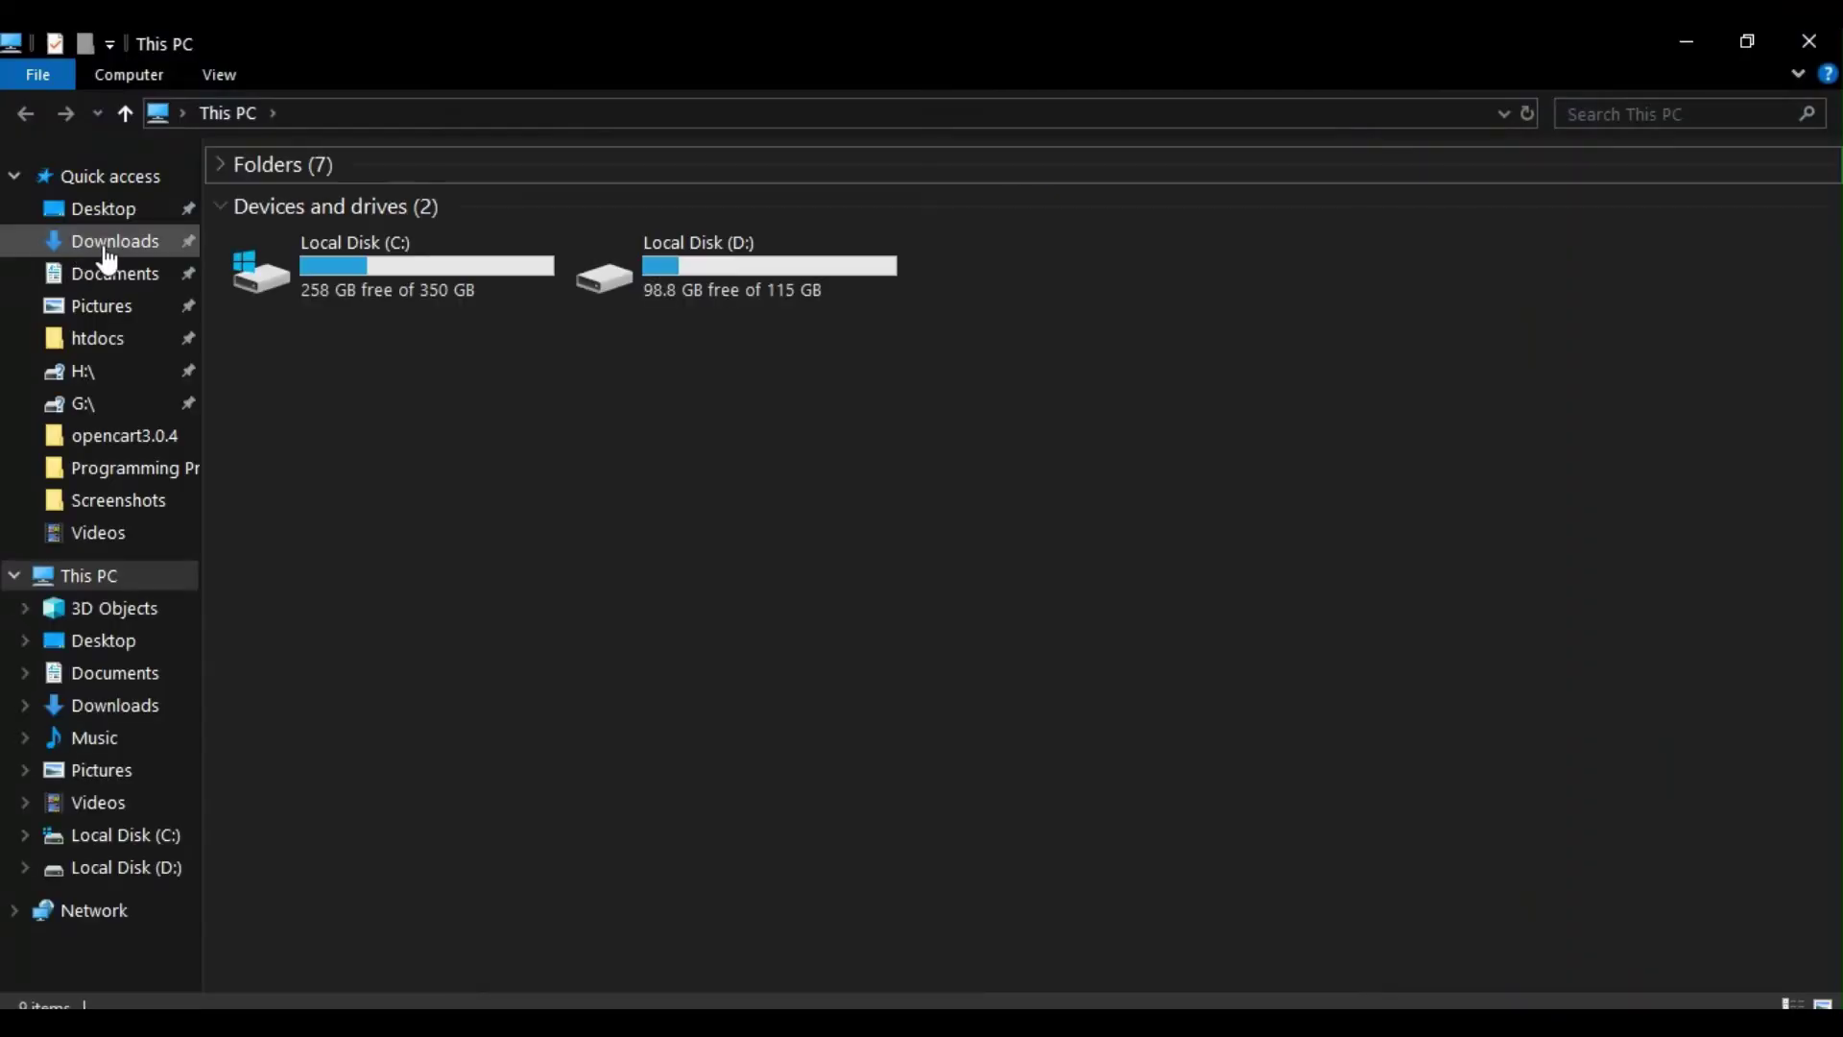
{"action": "left_click", "coordinate": [107, 242]}
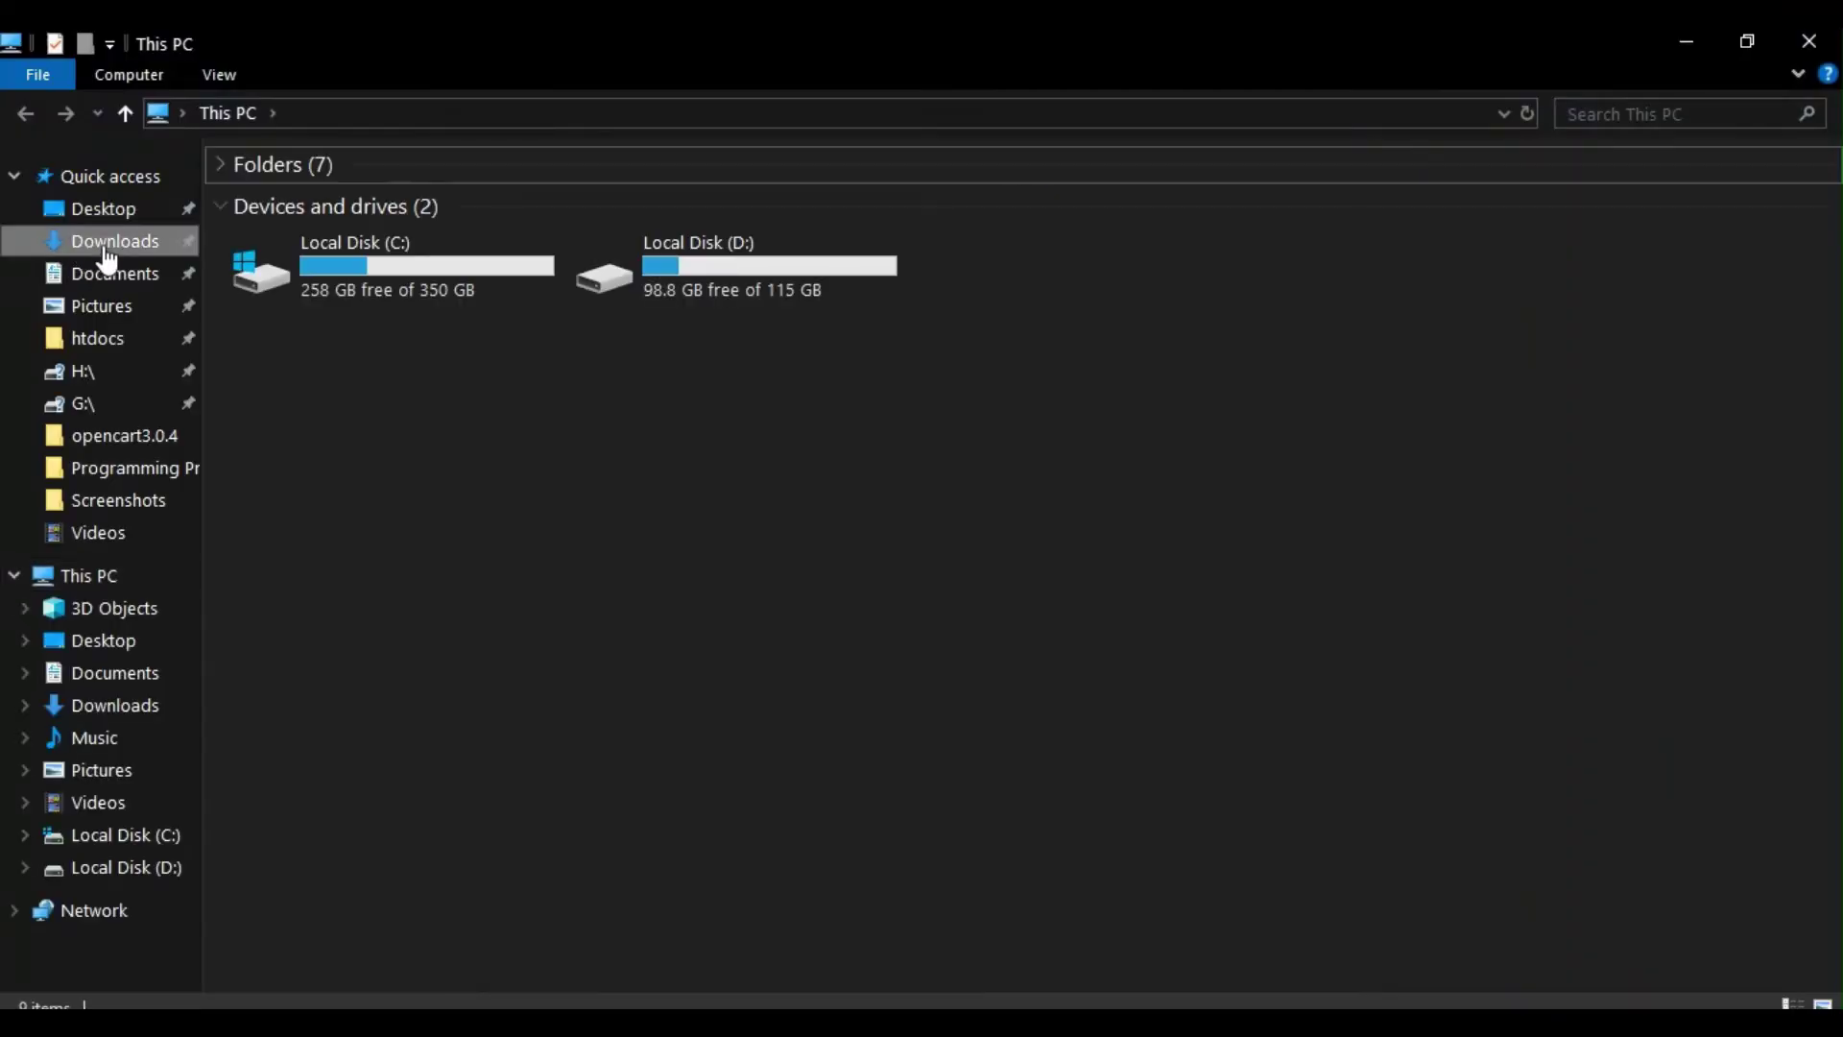
{"action": "left_click", "coordinate": [294, 300]}
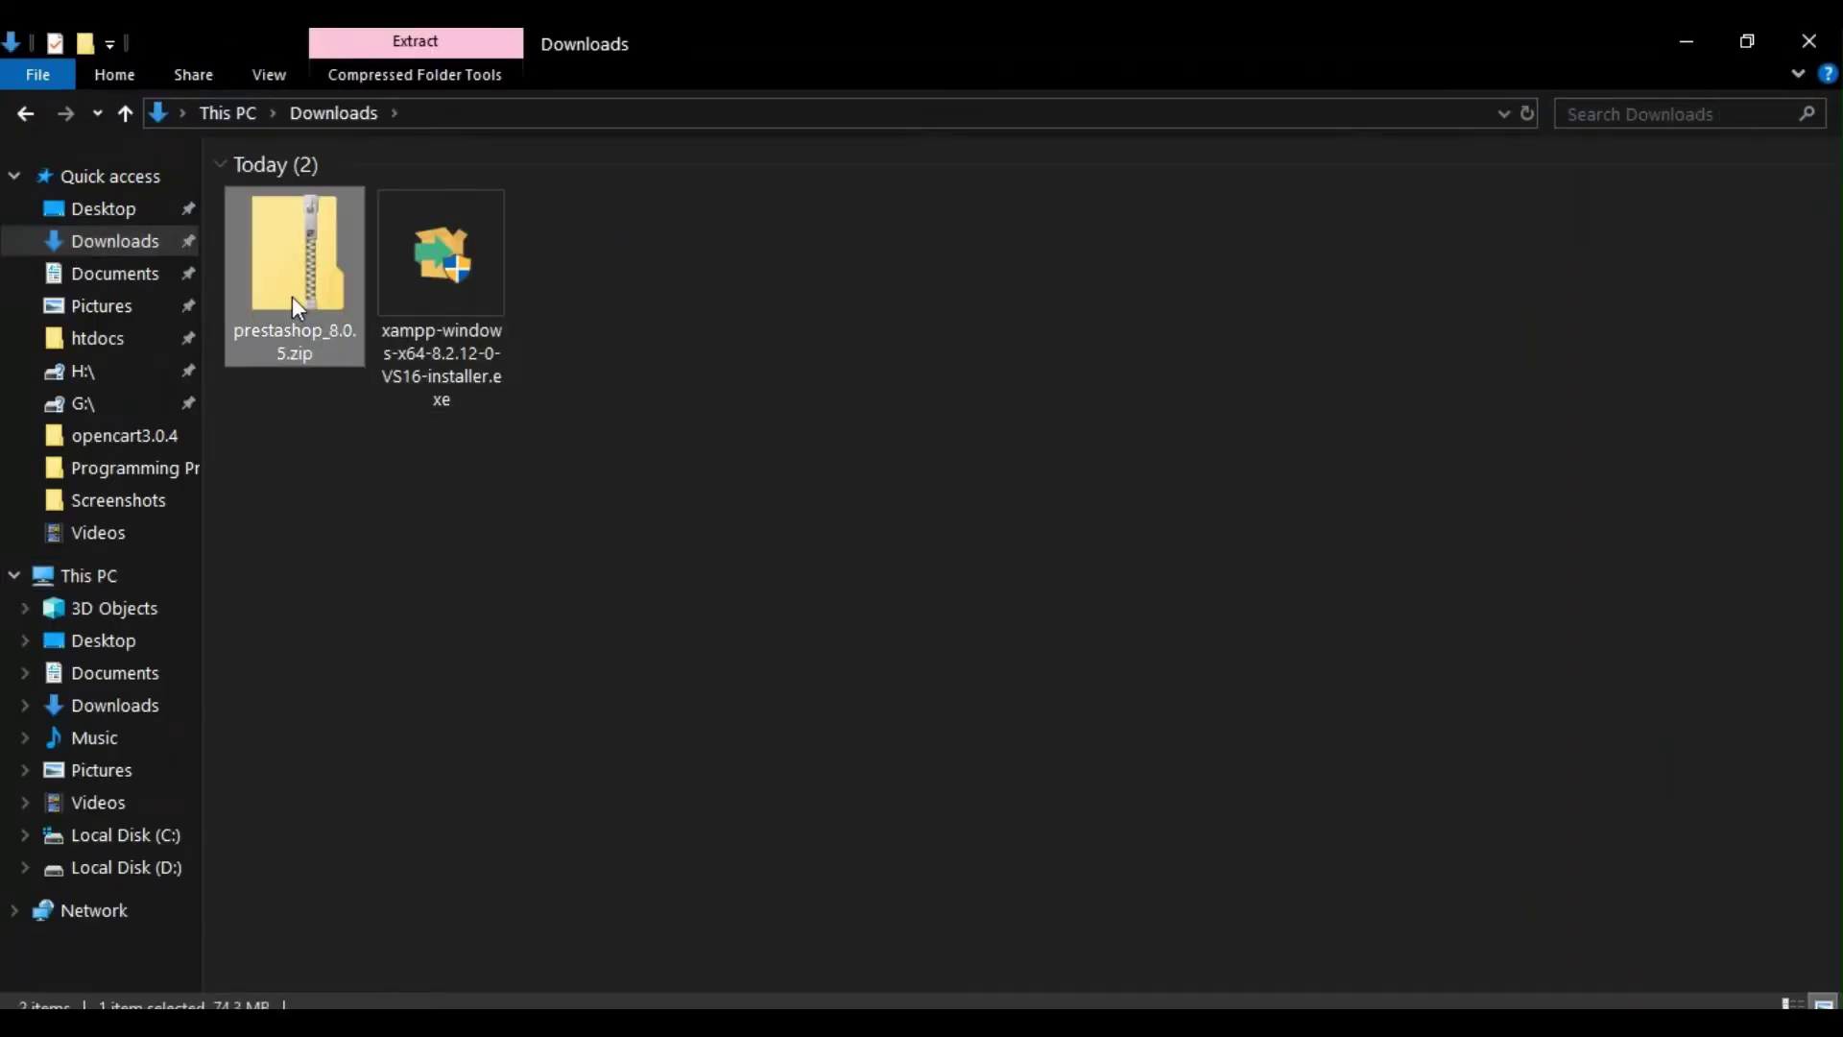
{"action": "right_click", "coordinate": [293, 300]}
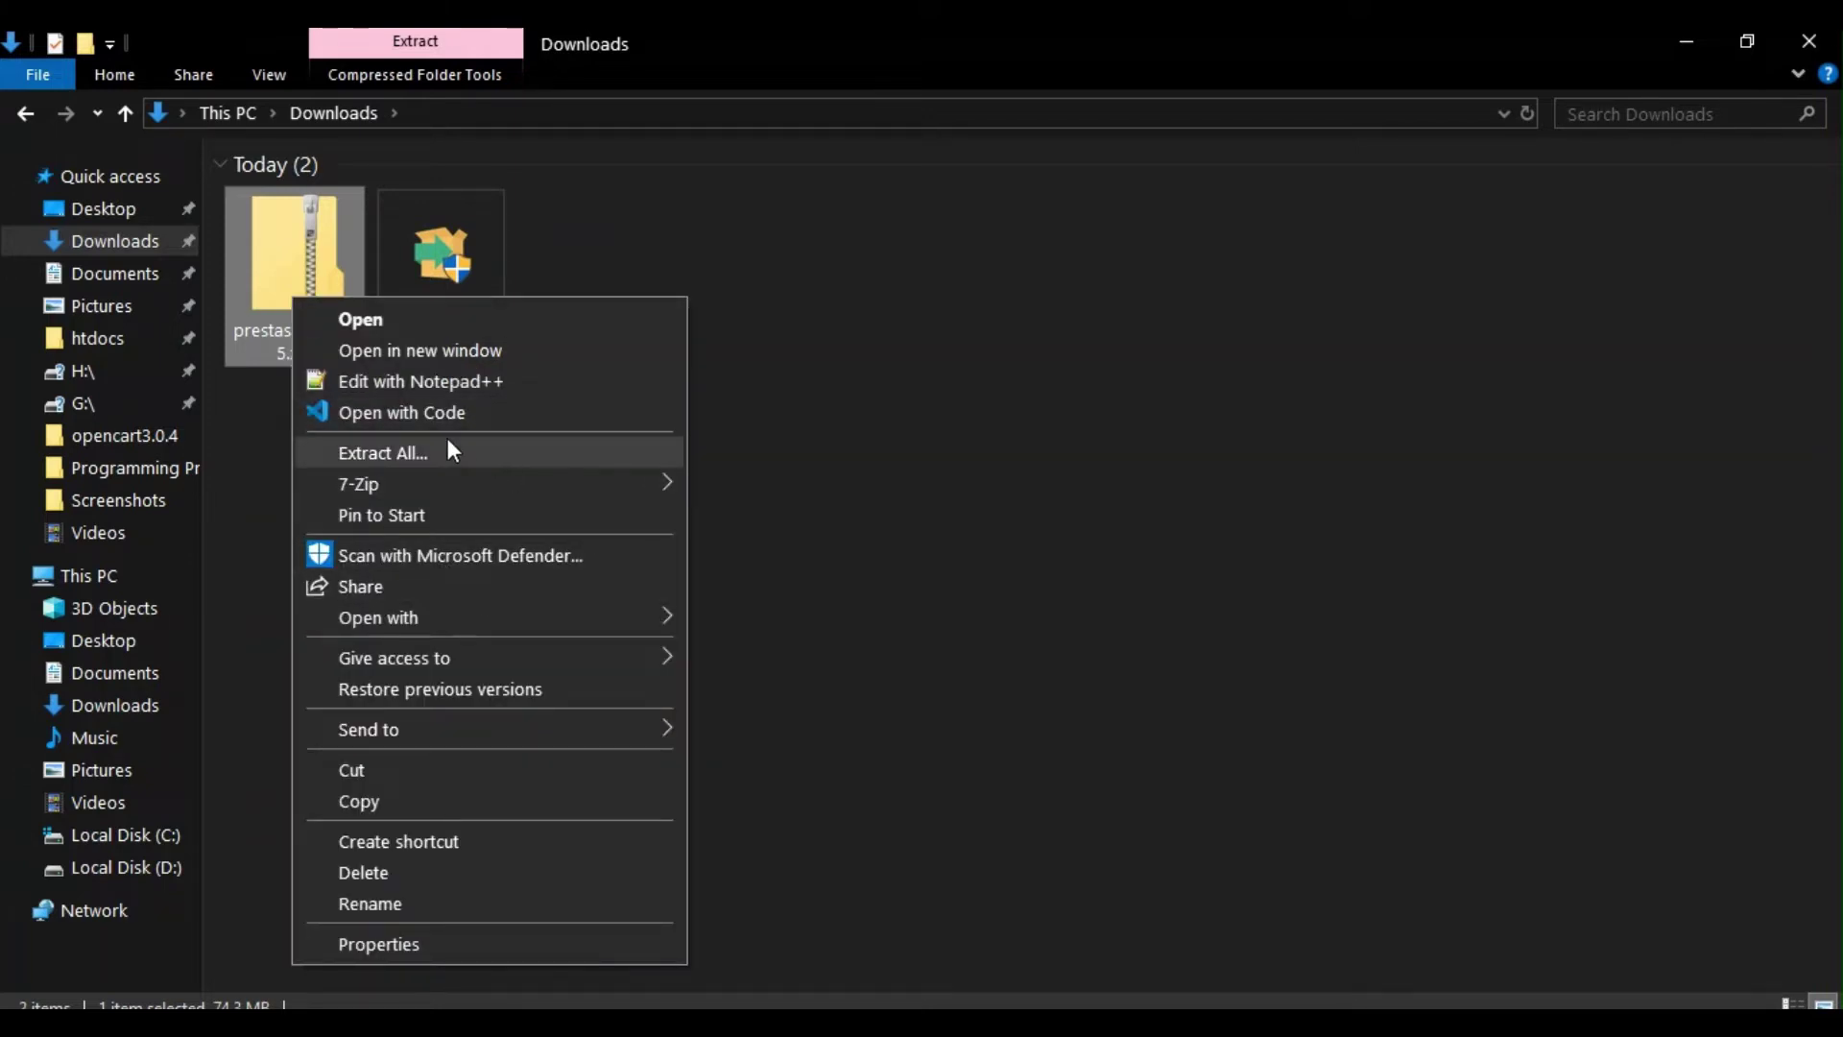
{"action": "mouse_move", "coordinate": [429, 482]}
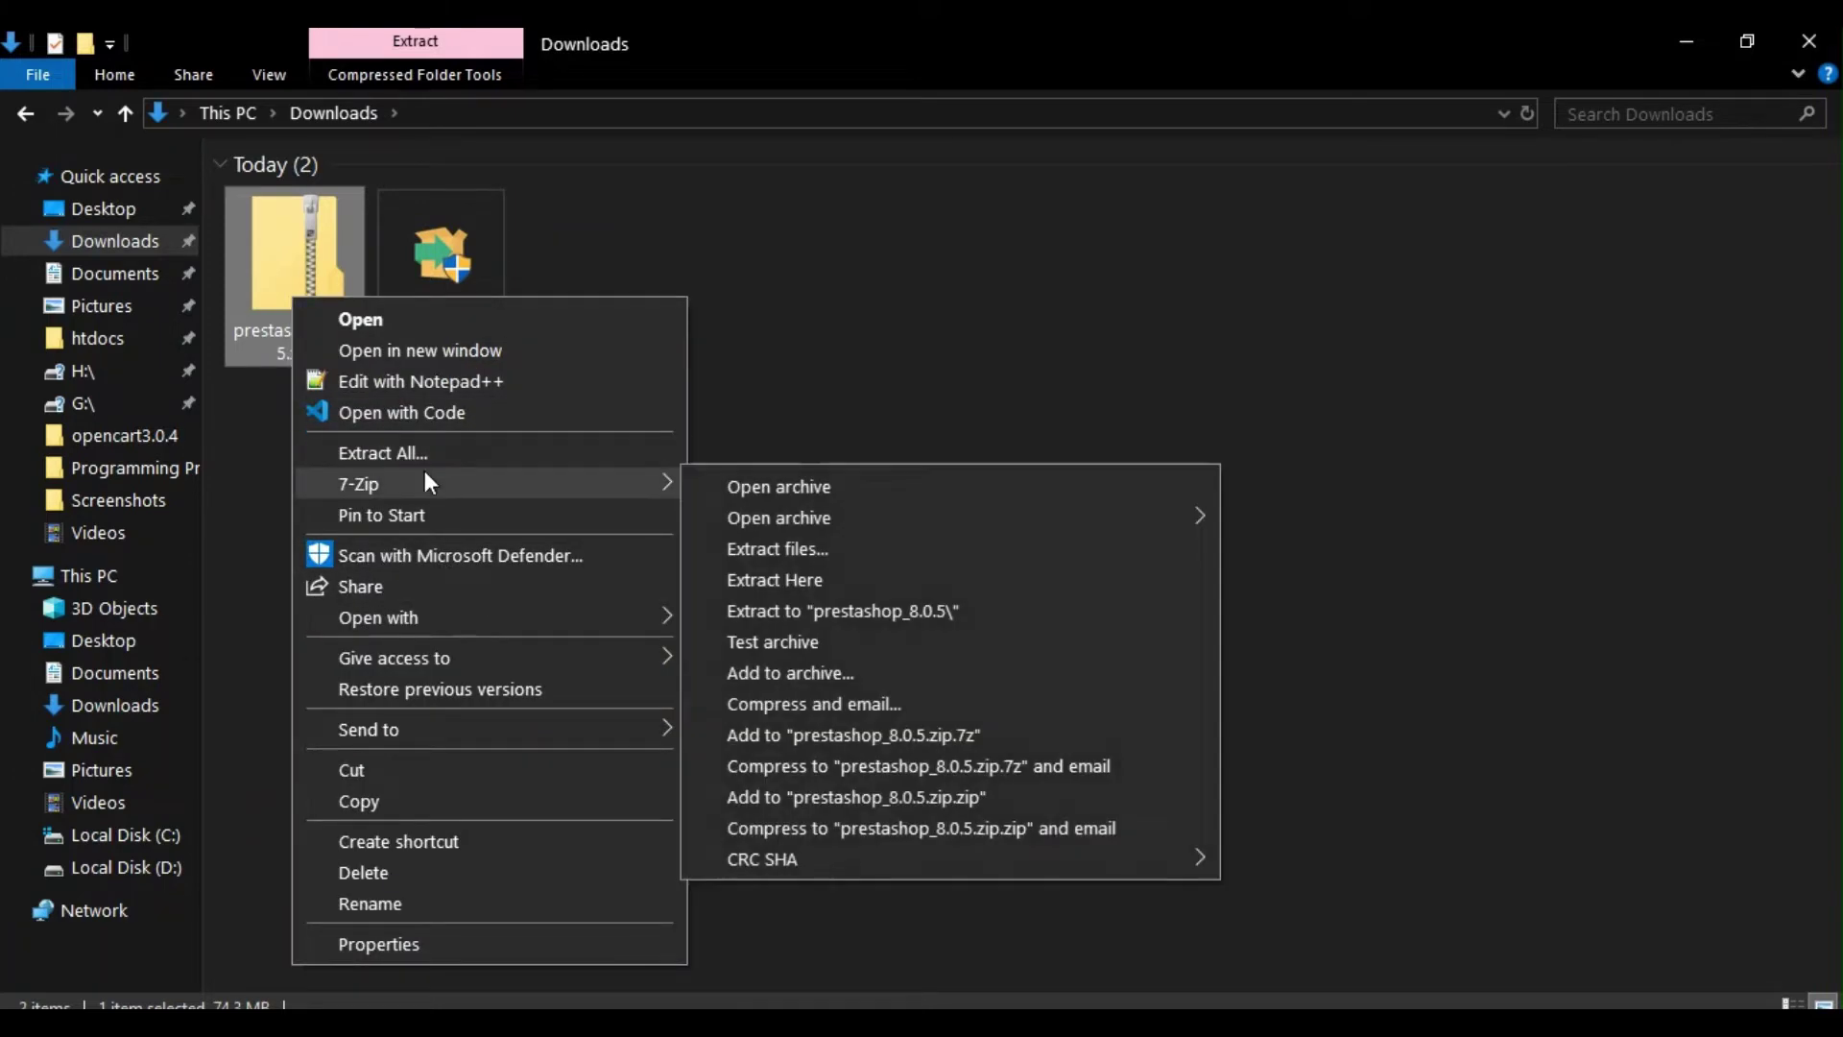
{"action": "left_click", "coordinate": [810, 614]}
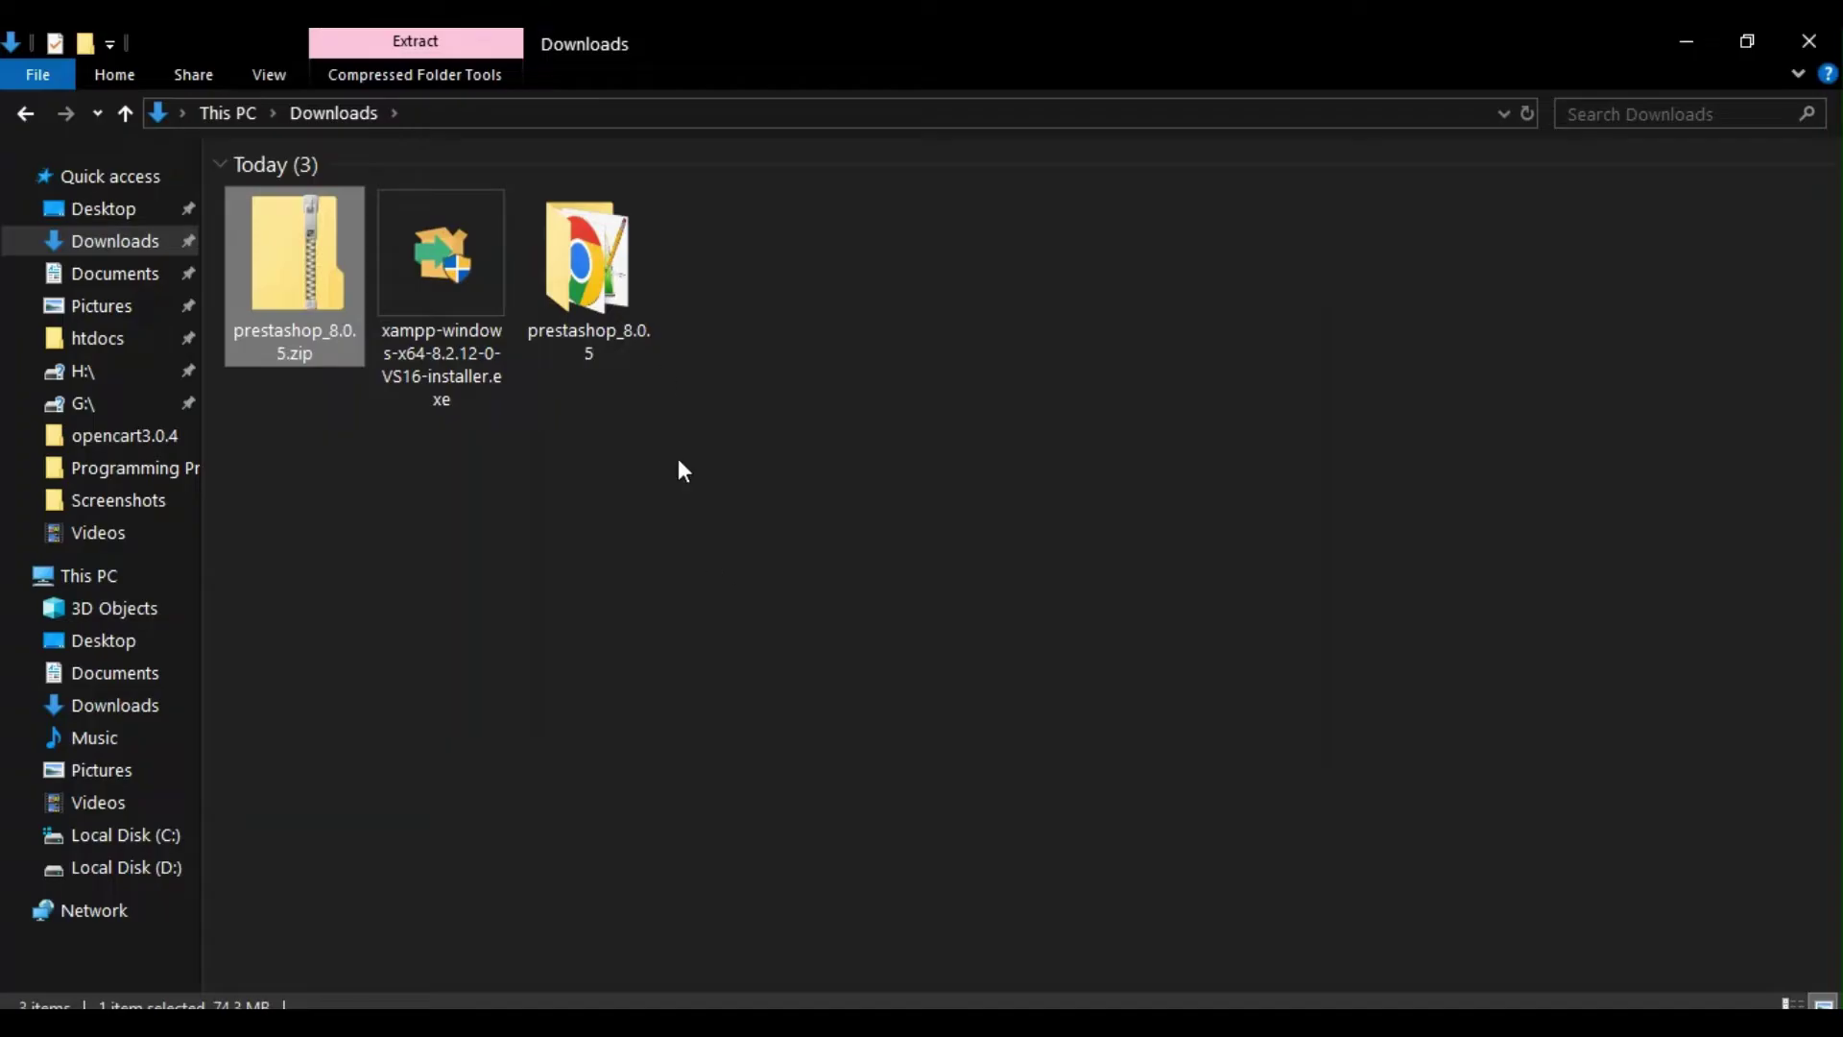
{"action": "double_click", "coordinate": [605, 329]}
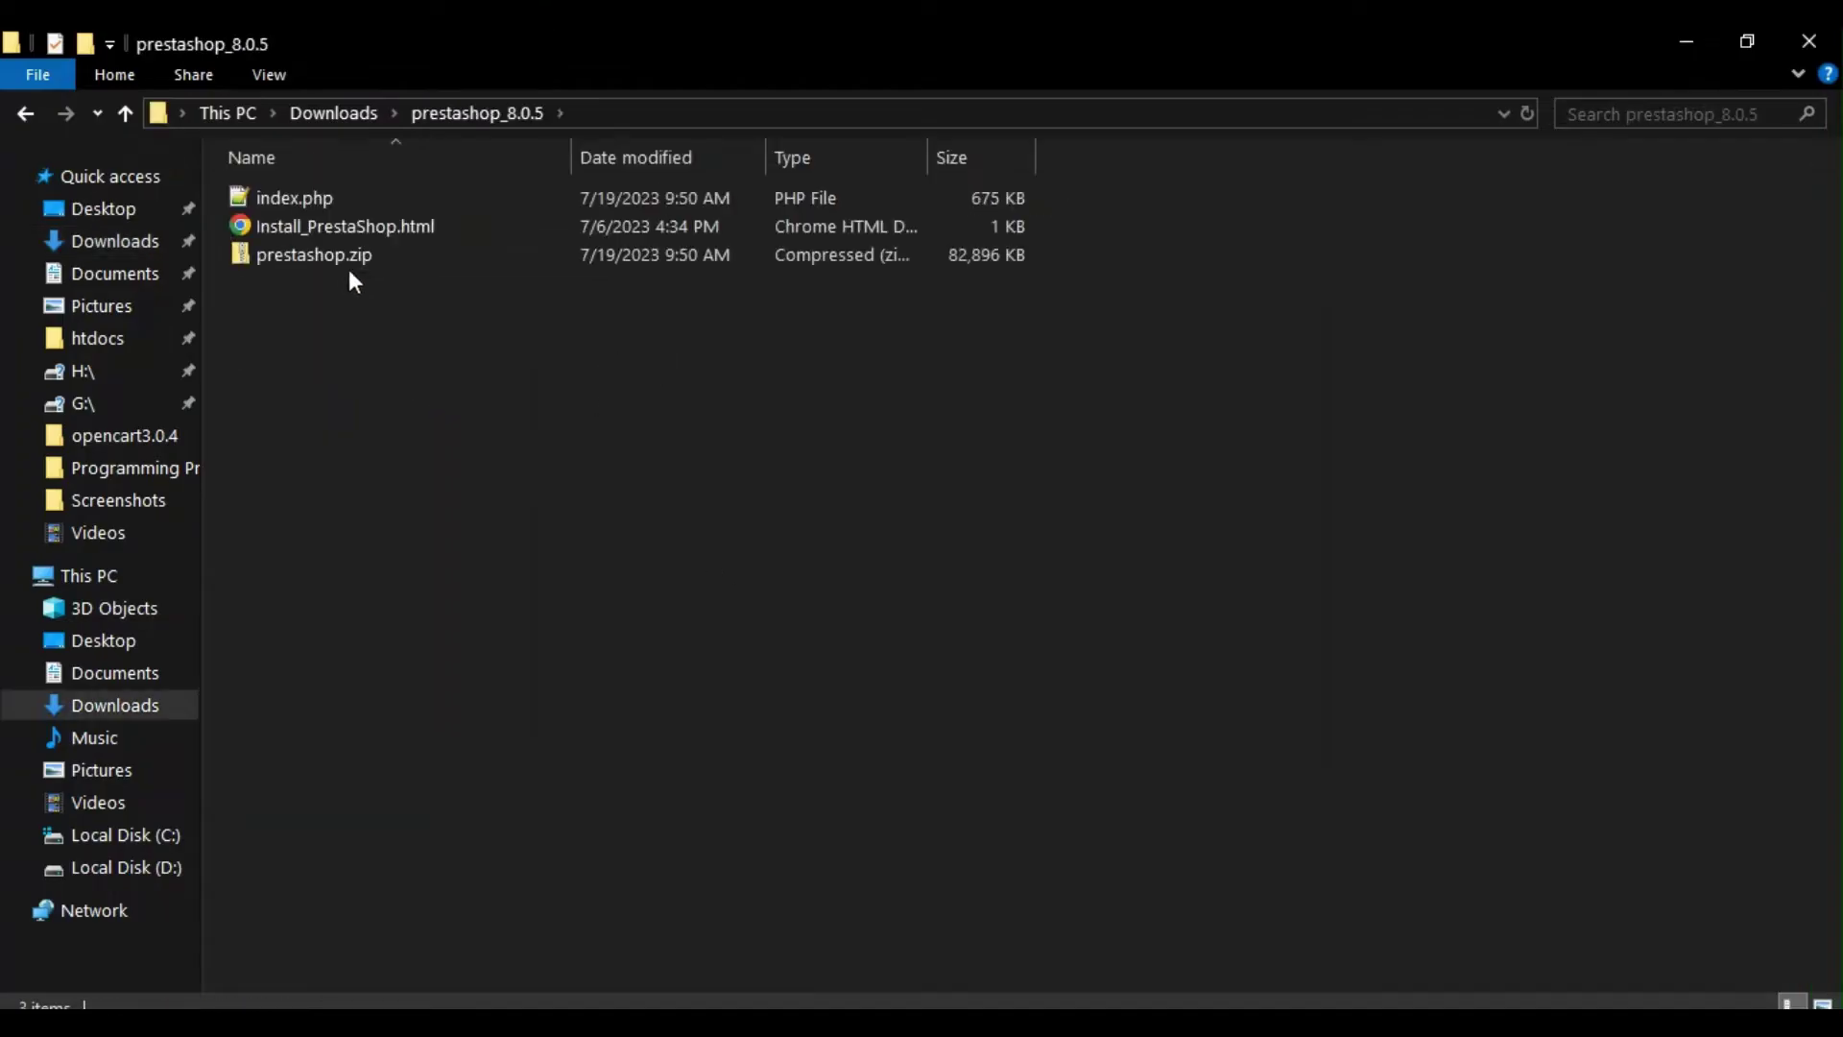
Step: Extract the inner prestashop.zip with 7-Zip to "prestashop\" (234 MB, 22,055 files)
{"action": "left_click", "coordinate": [308, 257]}
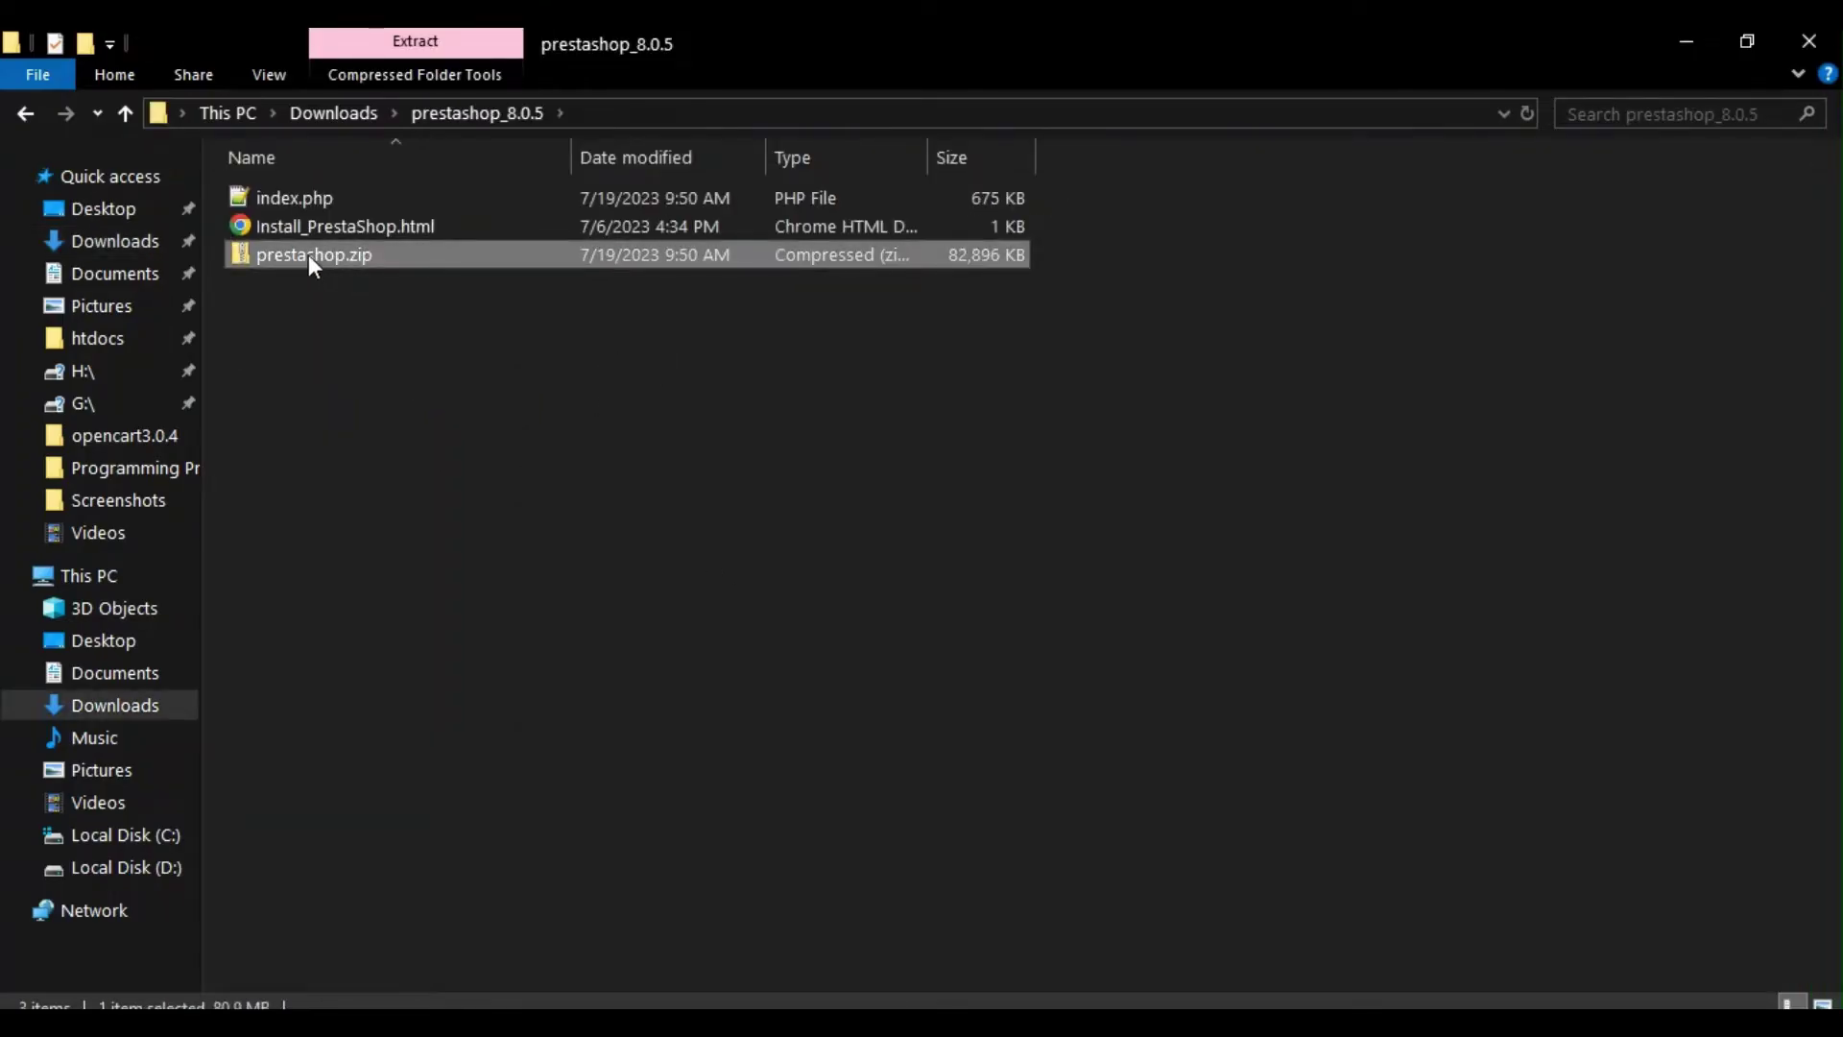
{"action": "right_click", "coordinate": [308, 255]}
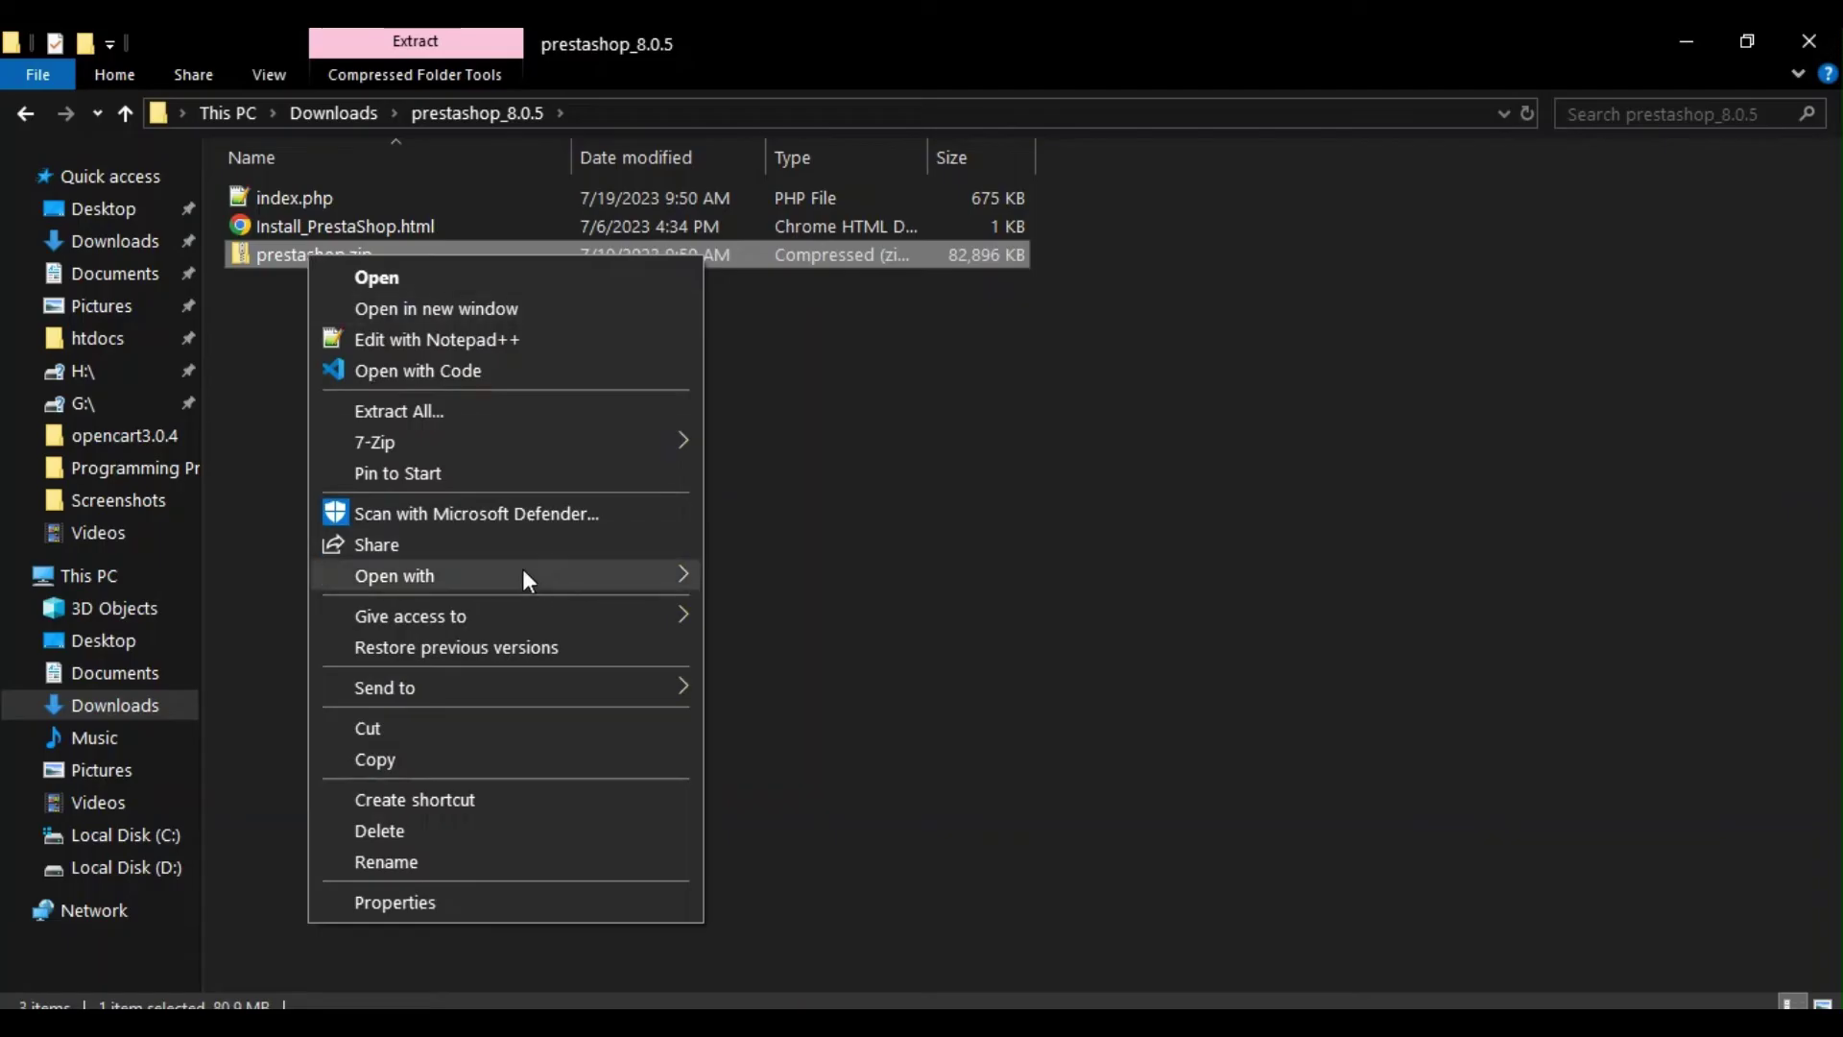
{"action": "mouse_move", "coordinate": [523, 572]}
{"action": "mouse_move", "coordinate": [565, 440]}
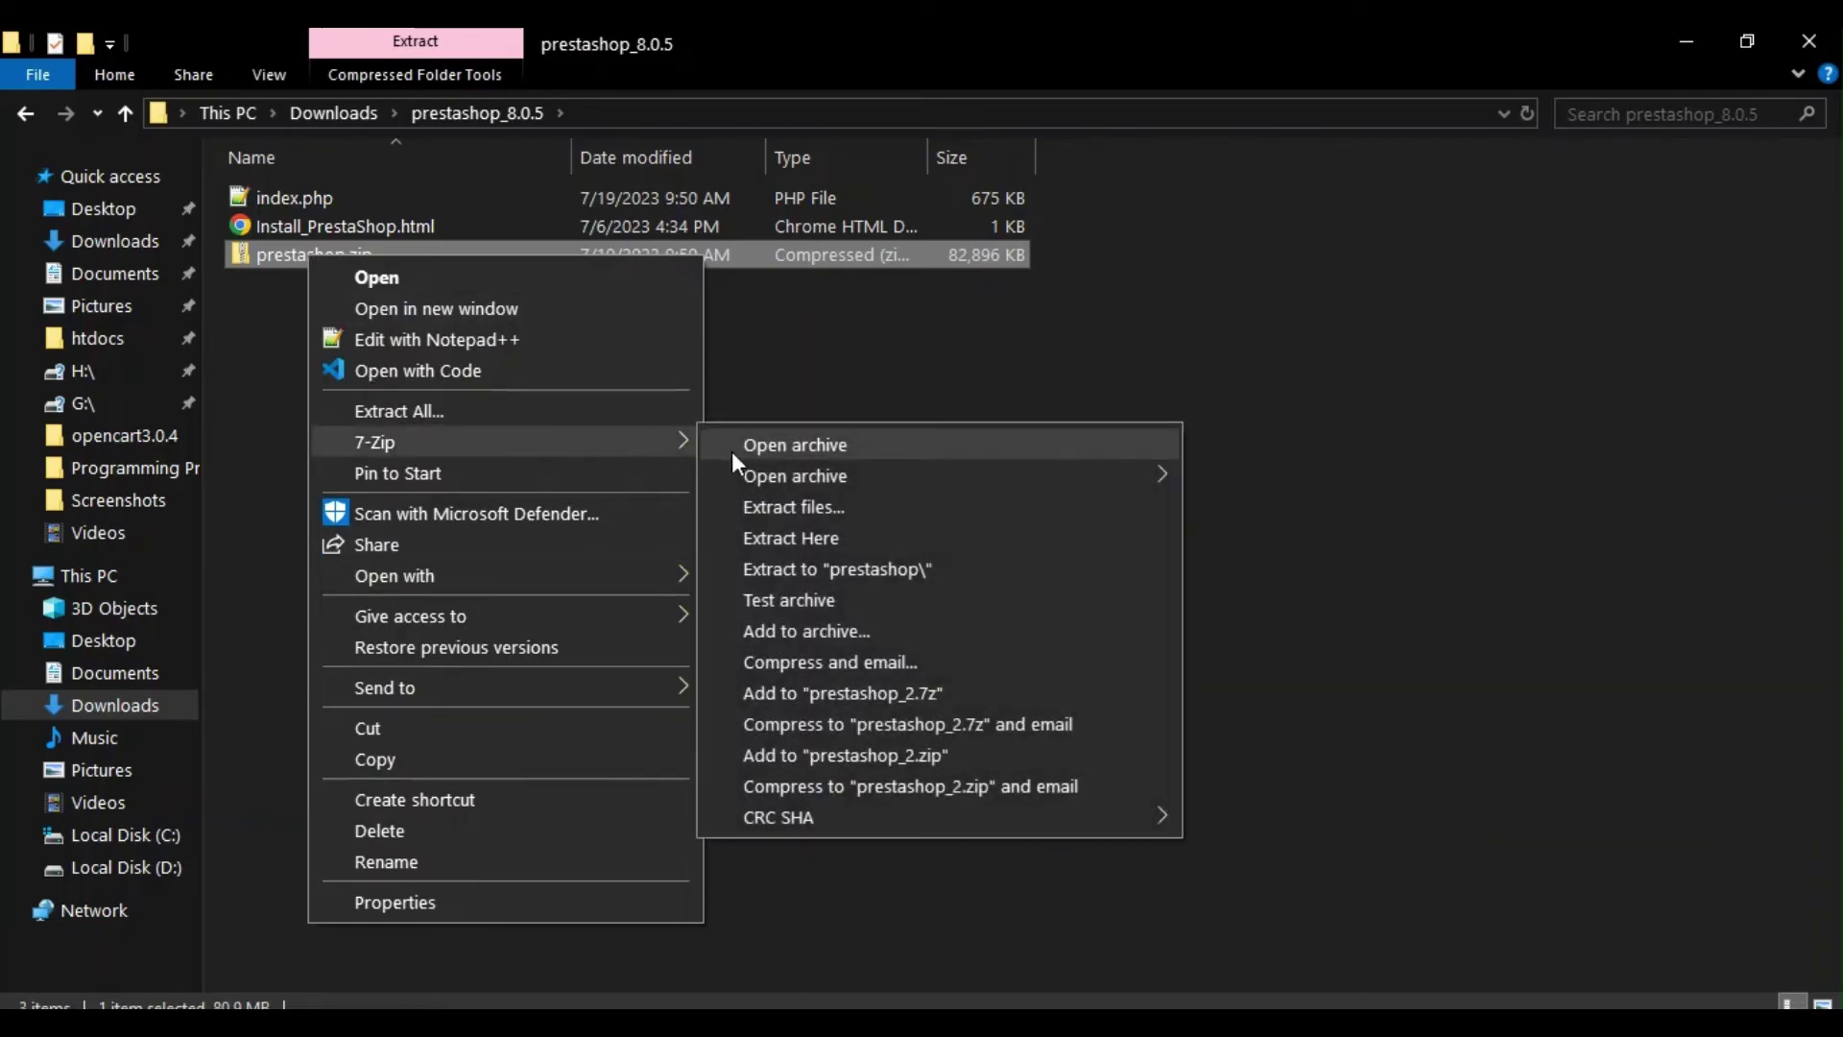
{"action": "left_click", "coordinate": [791, 569]}
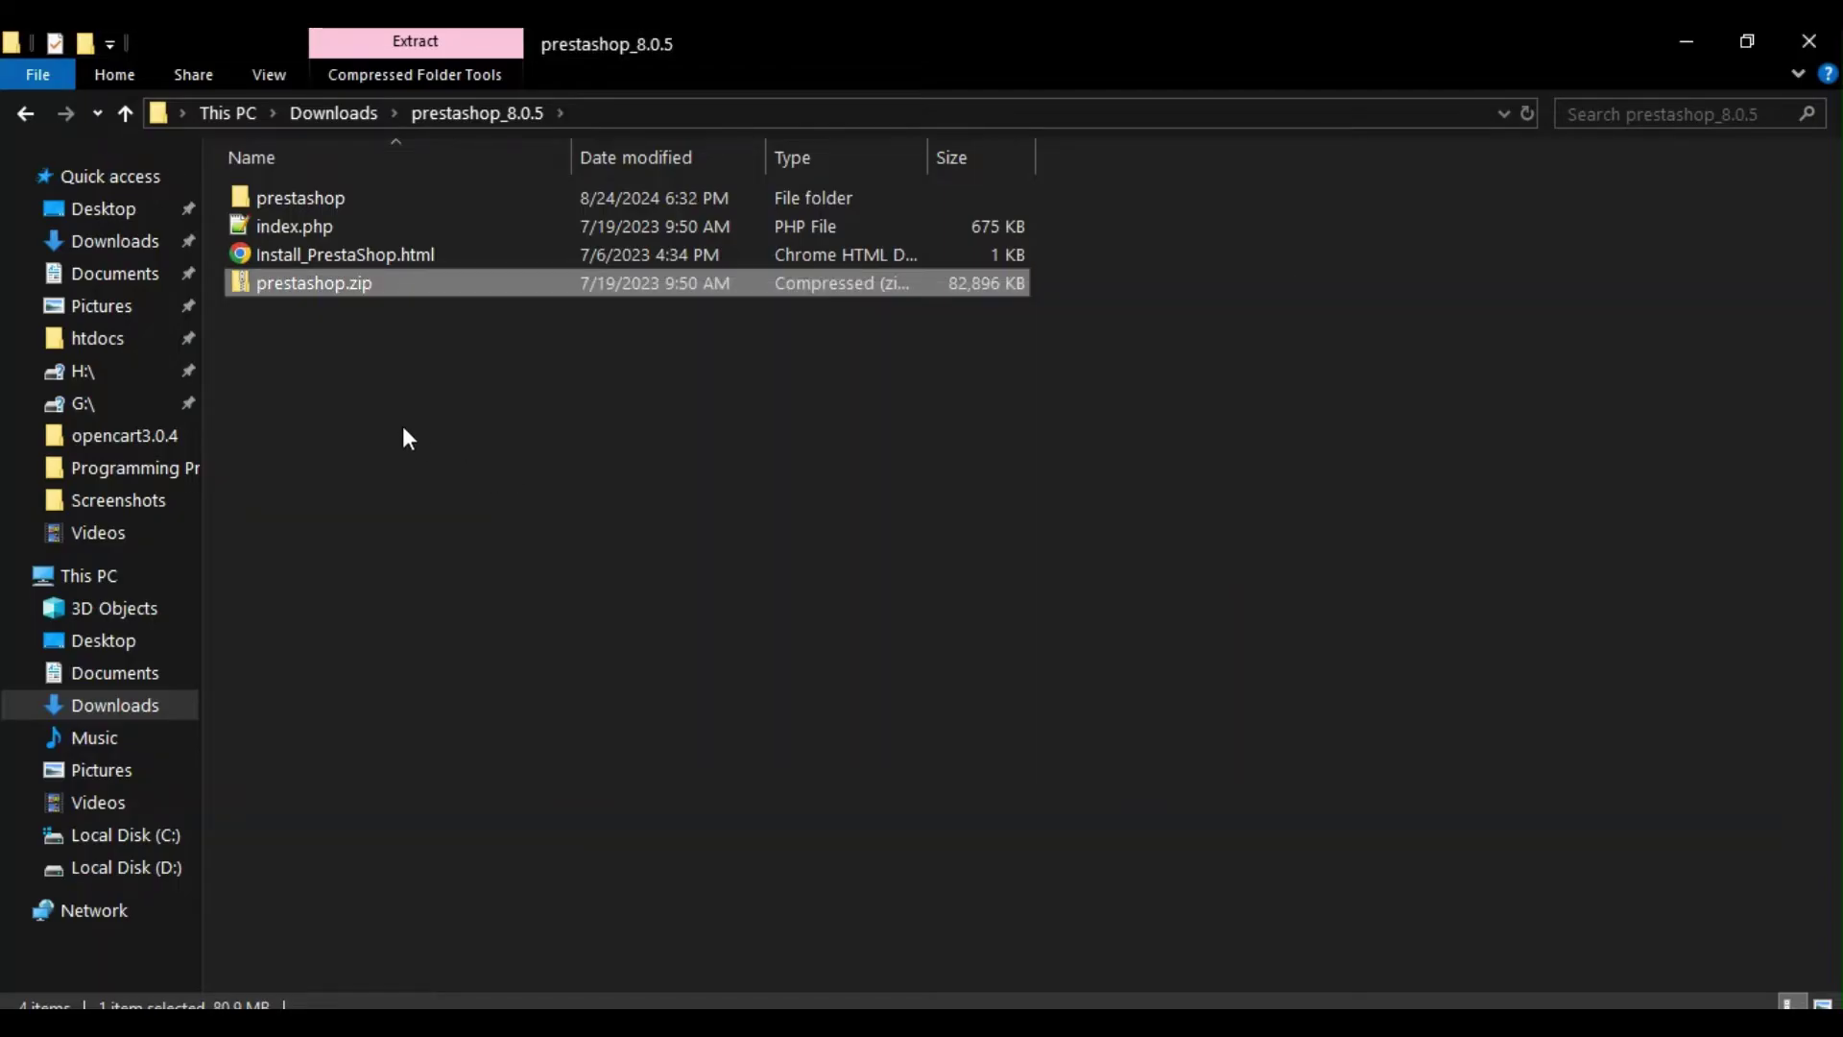
Step: Make a new folder named prestashop in C:\xampp\htdocs and open it
{"action": "left_click", "coordinate": [334, 223]}
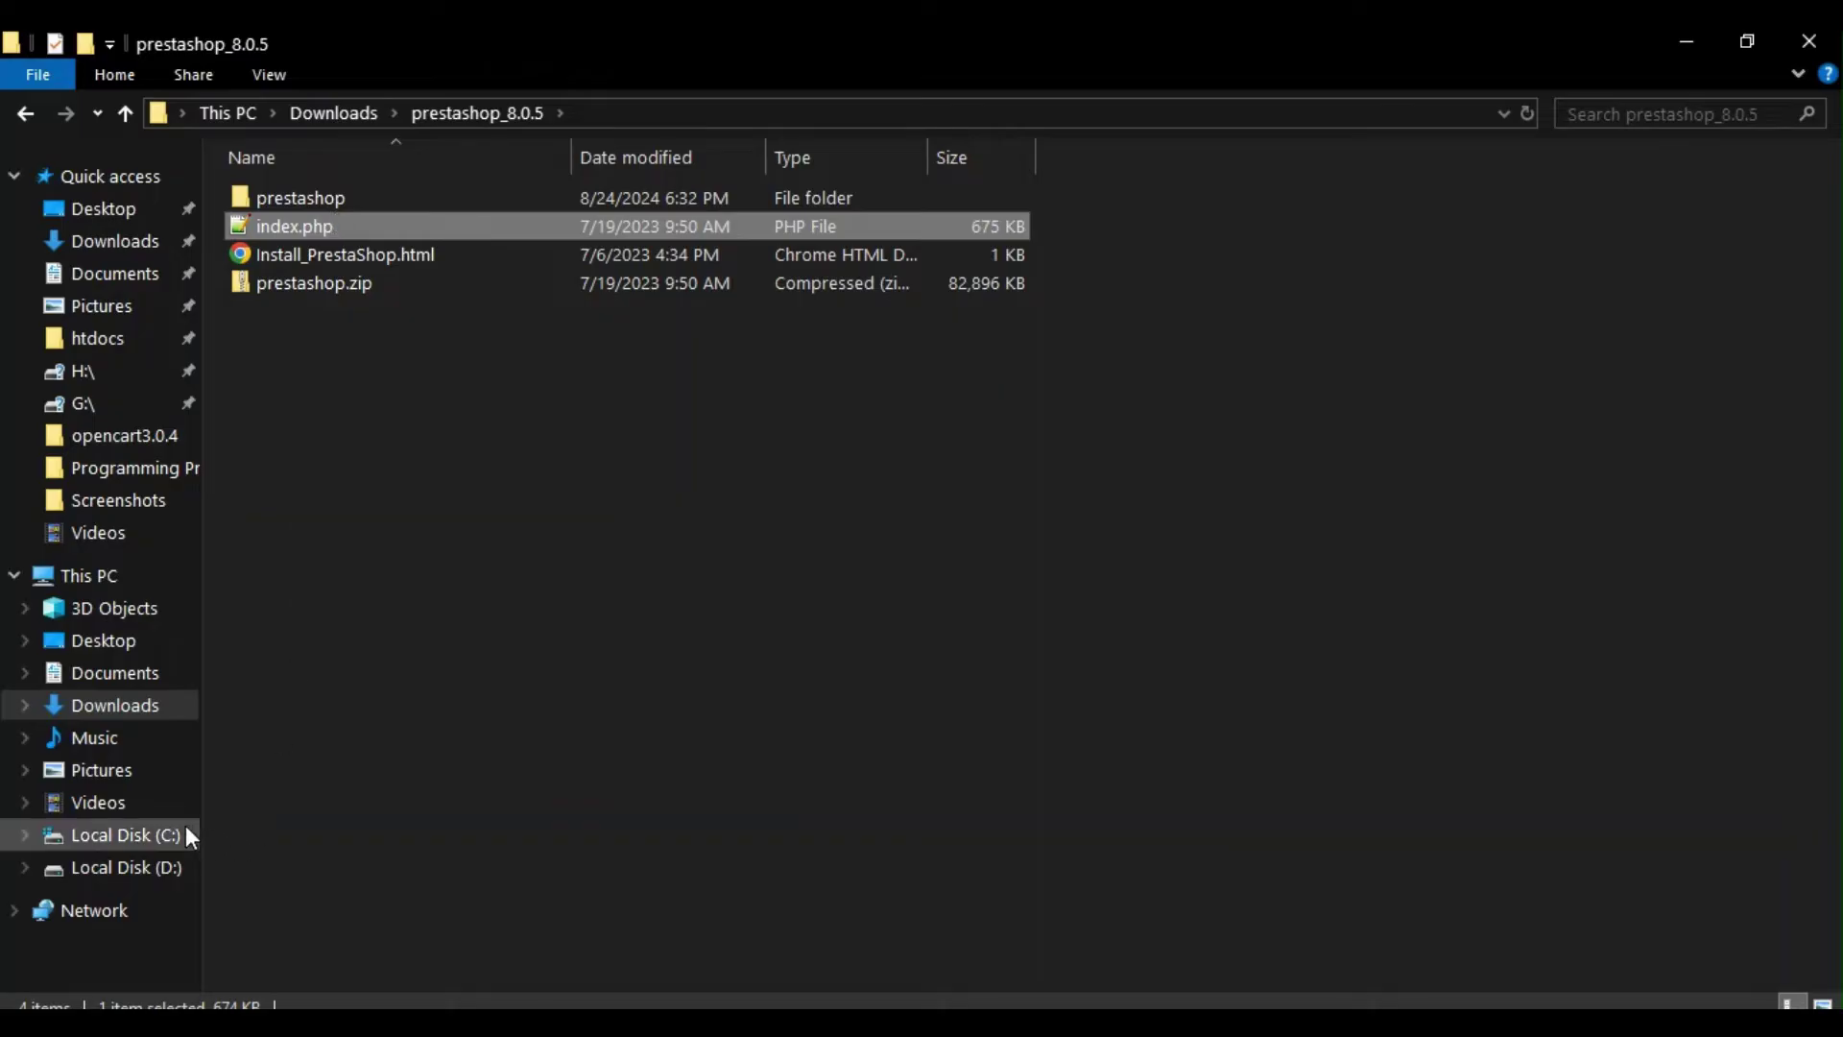
{"action": "left_click", "coordinate": [125, 834]}
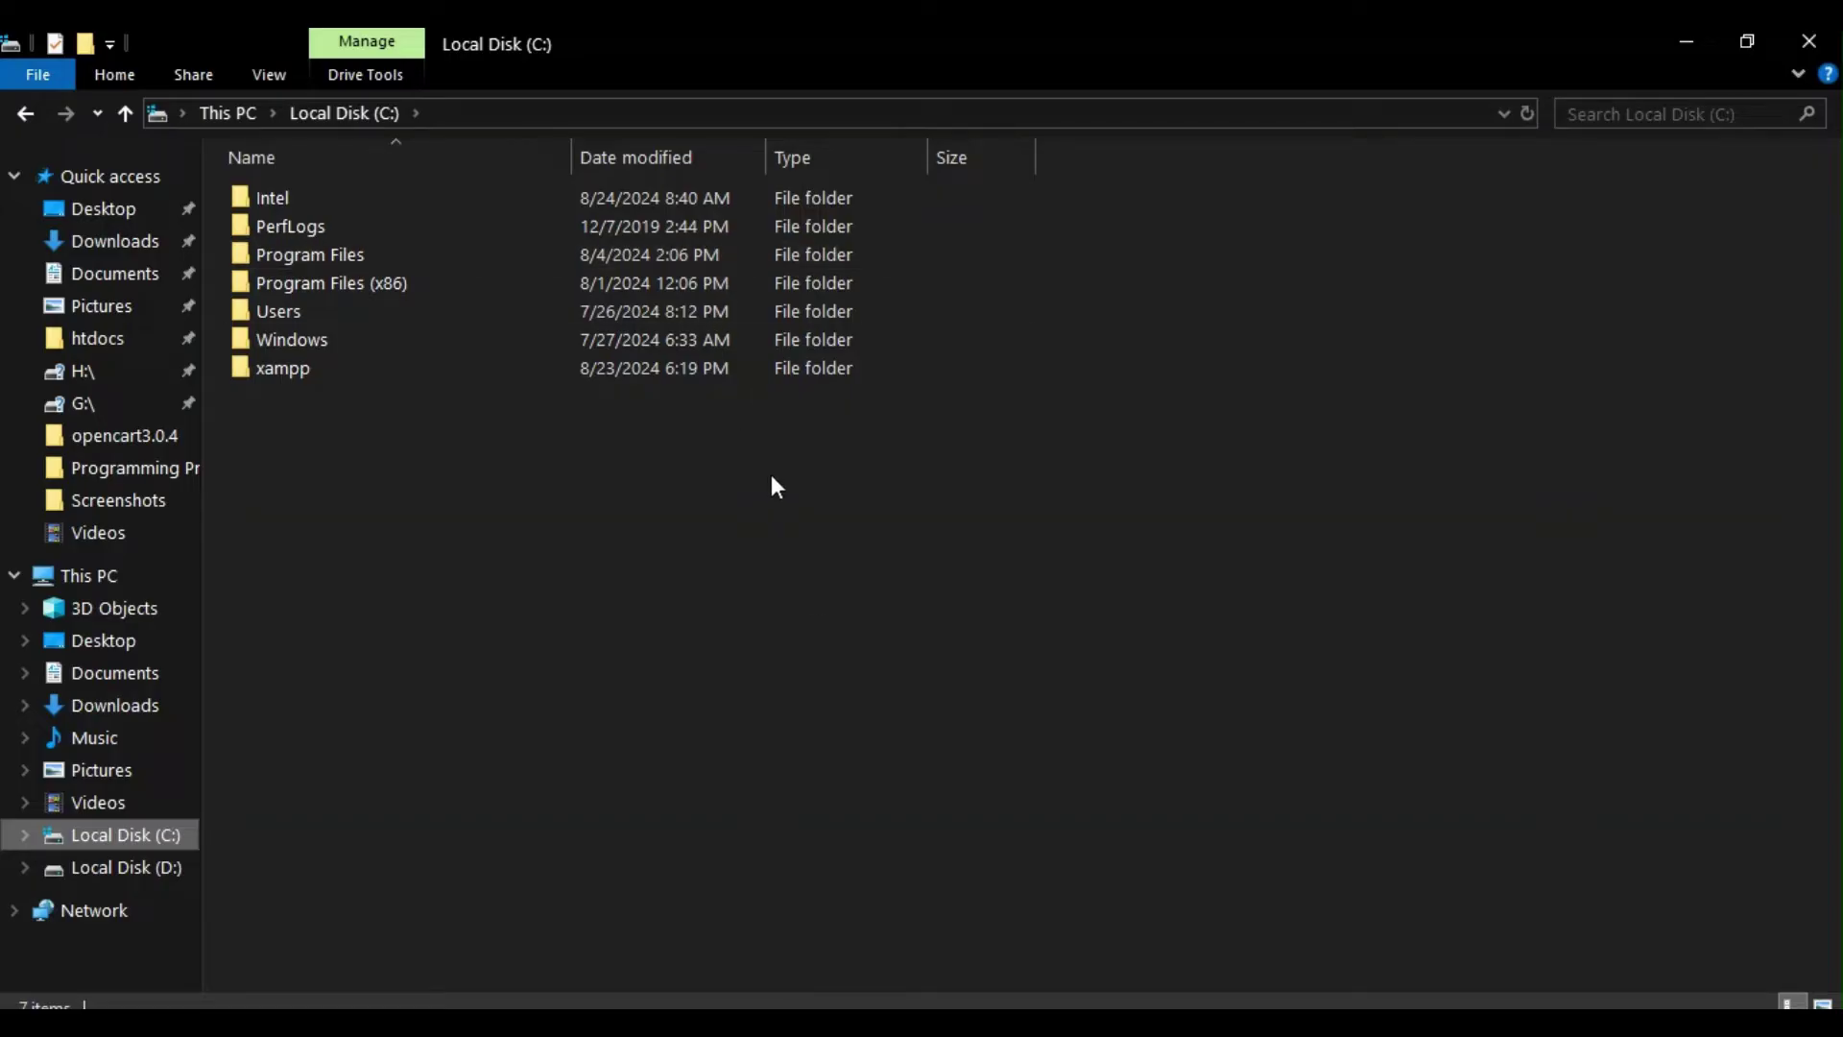
{"action": "double_click", "coordinate": [268, 378]}
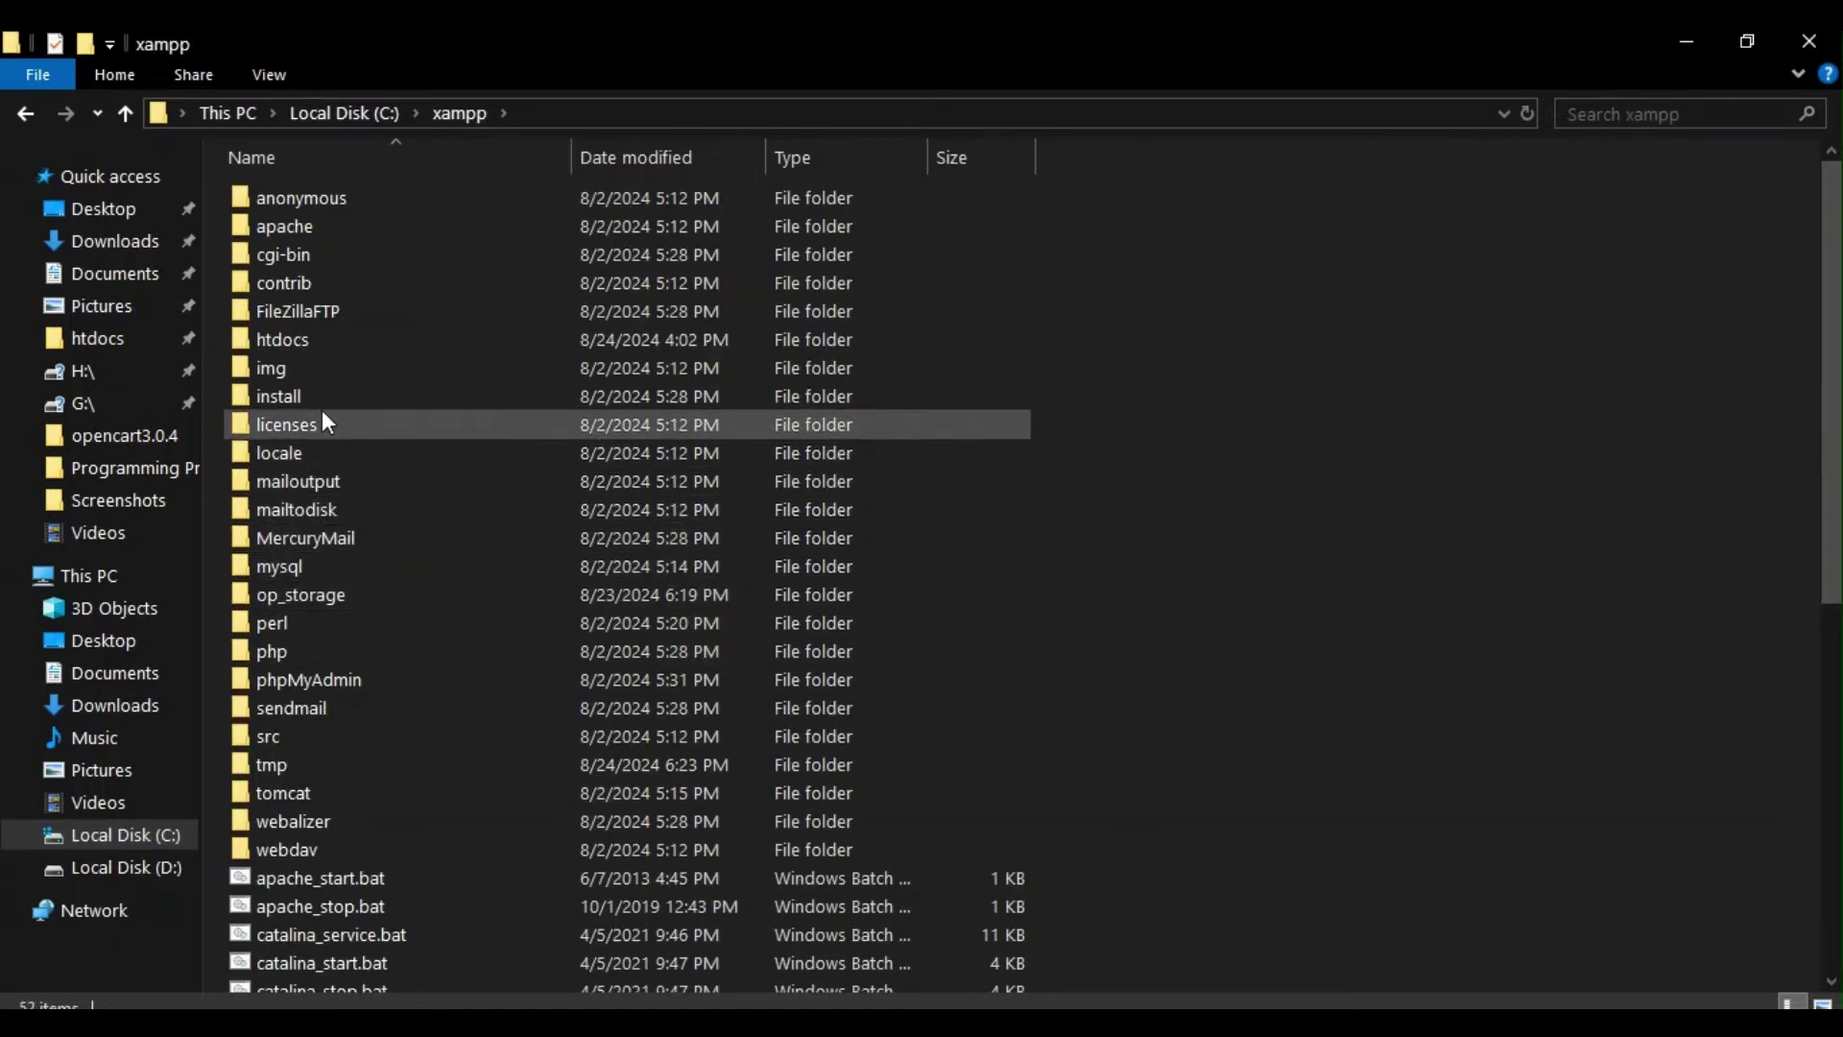
{"action": "double_click", "coordinate": [292, 347]}
{"action": "right_click", "coordinate": [526, 666]}
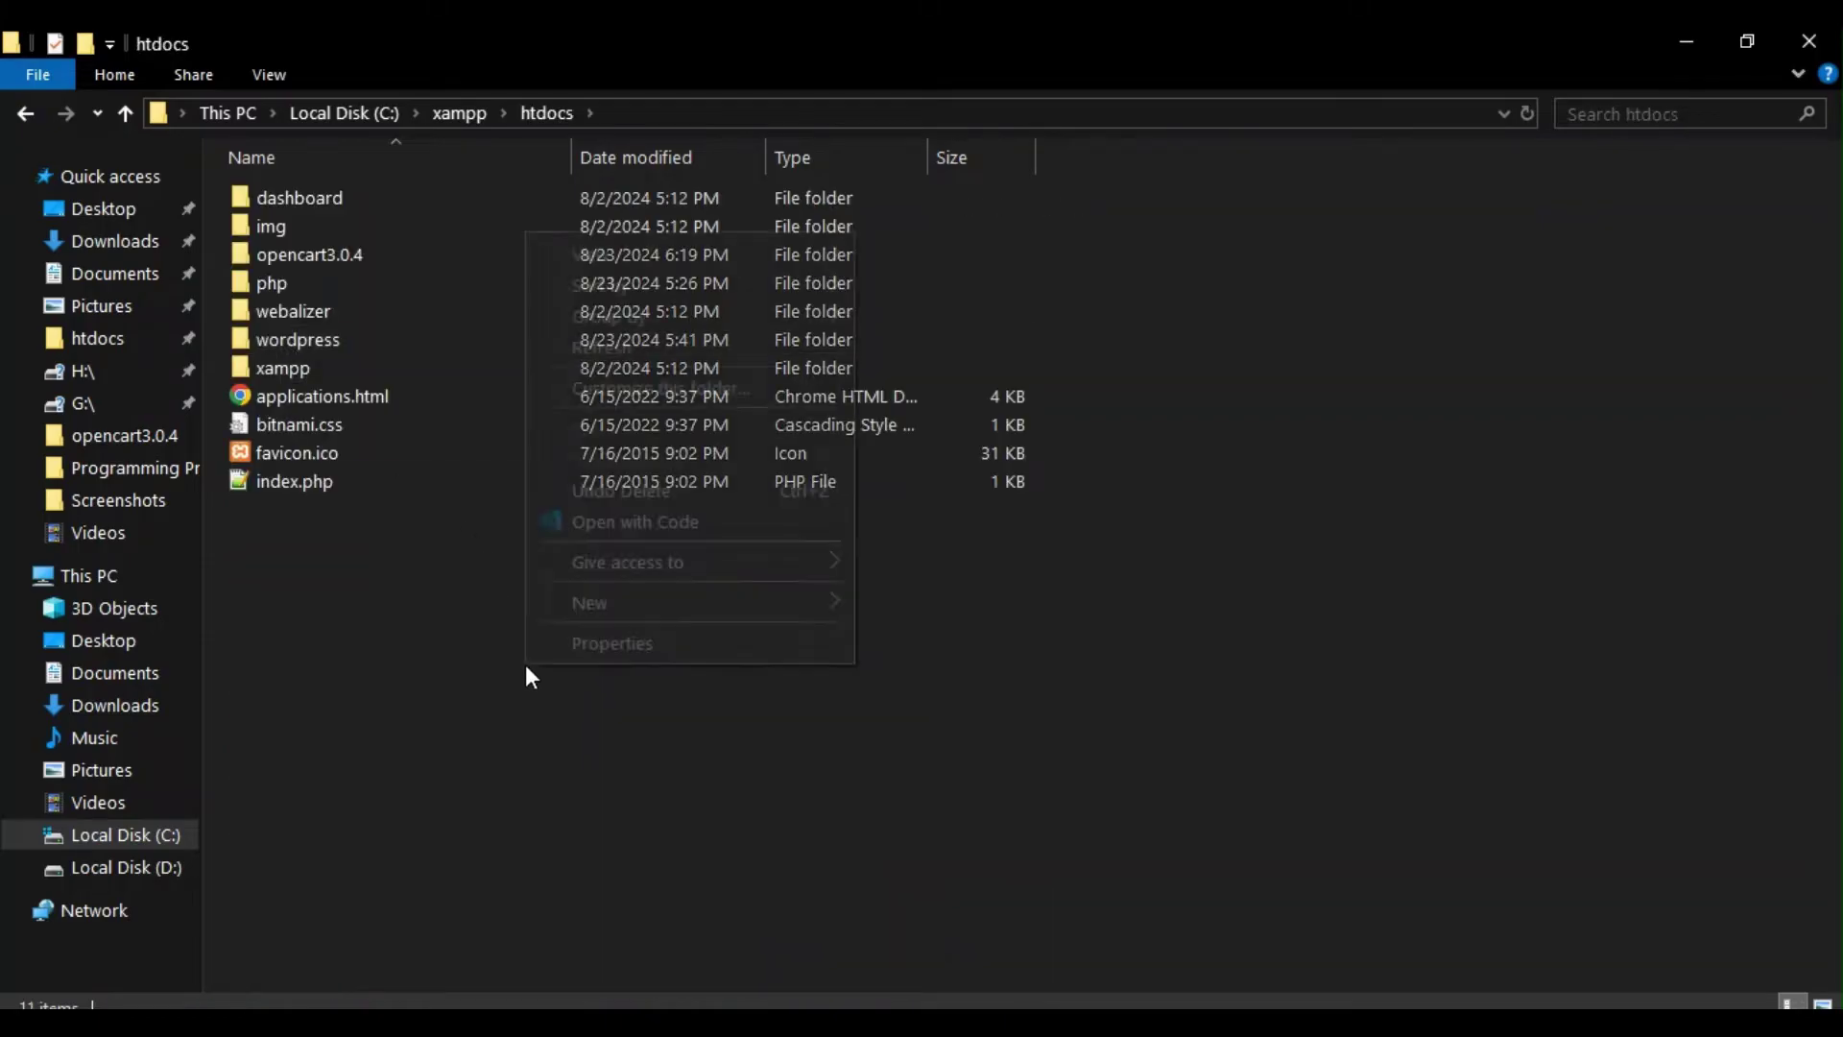
{"action": "mouse_move", "coordinate": [817, 595]}
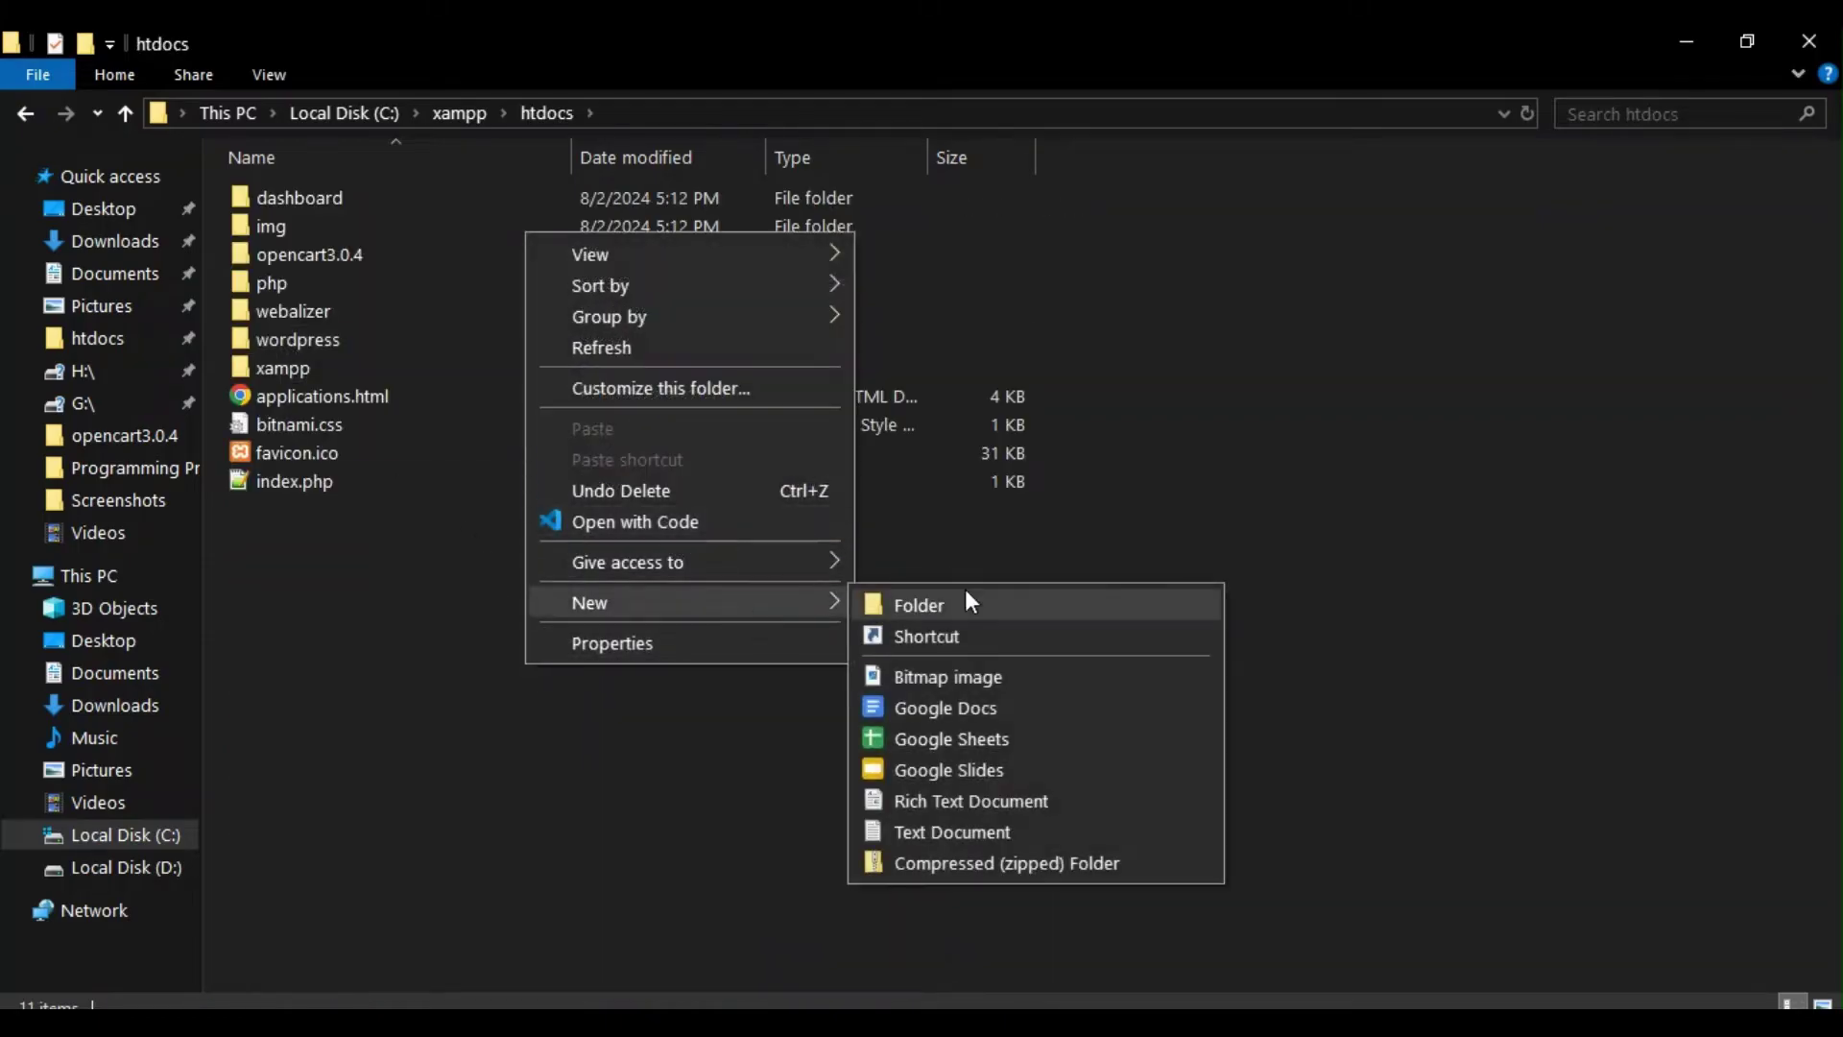
{"action": "left_click", "coordinate": [964, 595]}
{"action": "type", "text": "prestashop"}
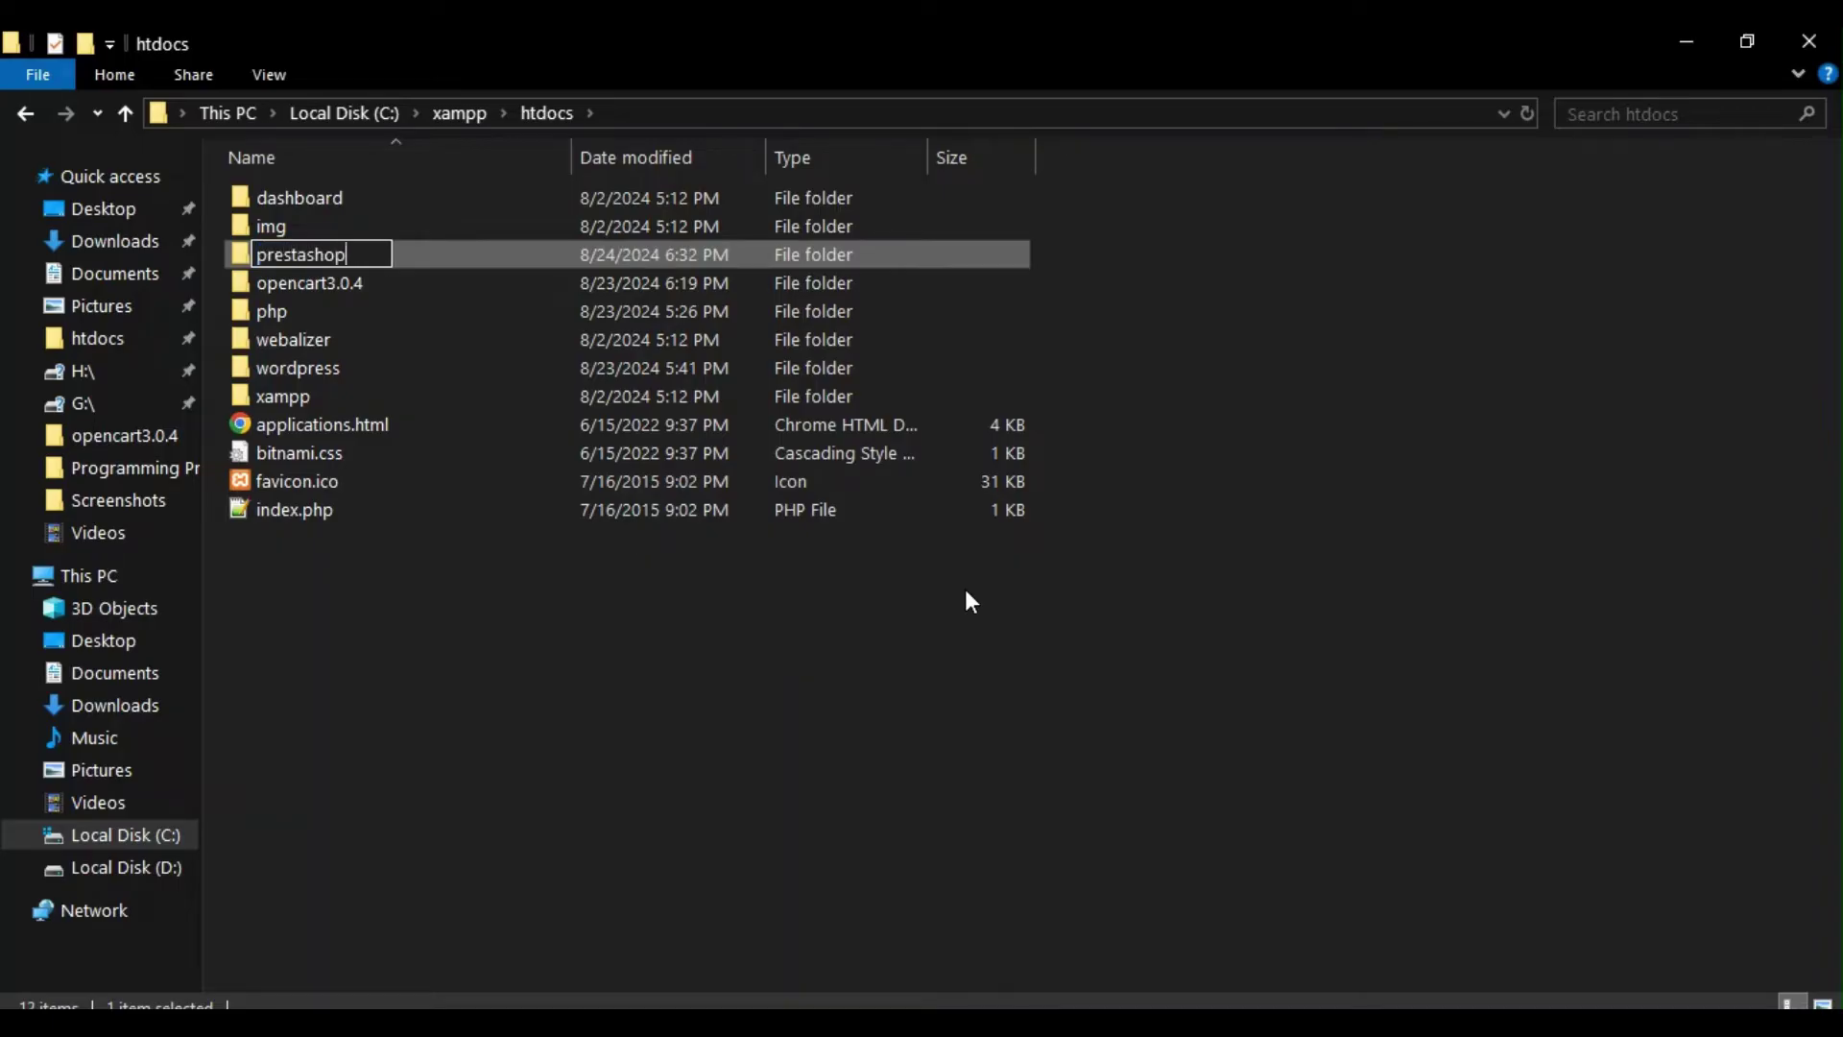
{"action": "key", "text": "Return"}
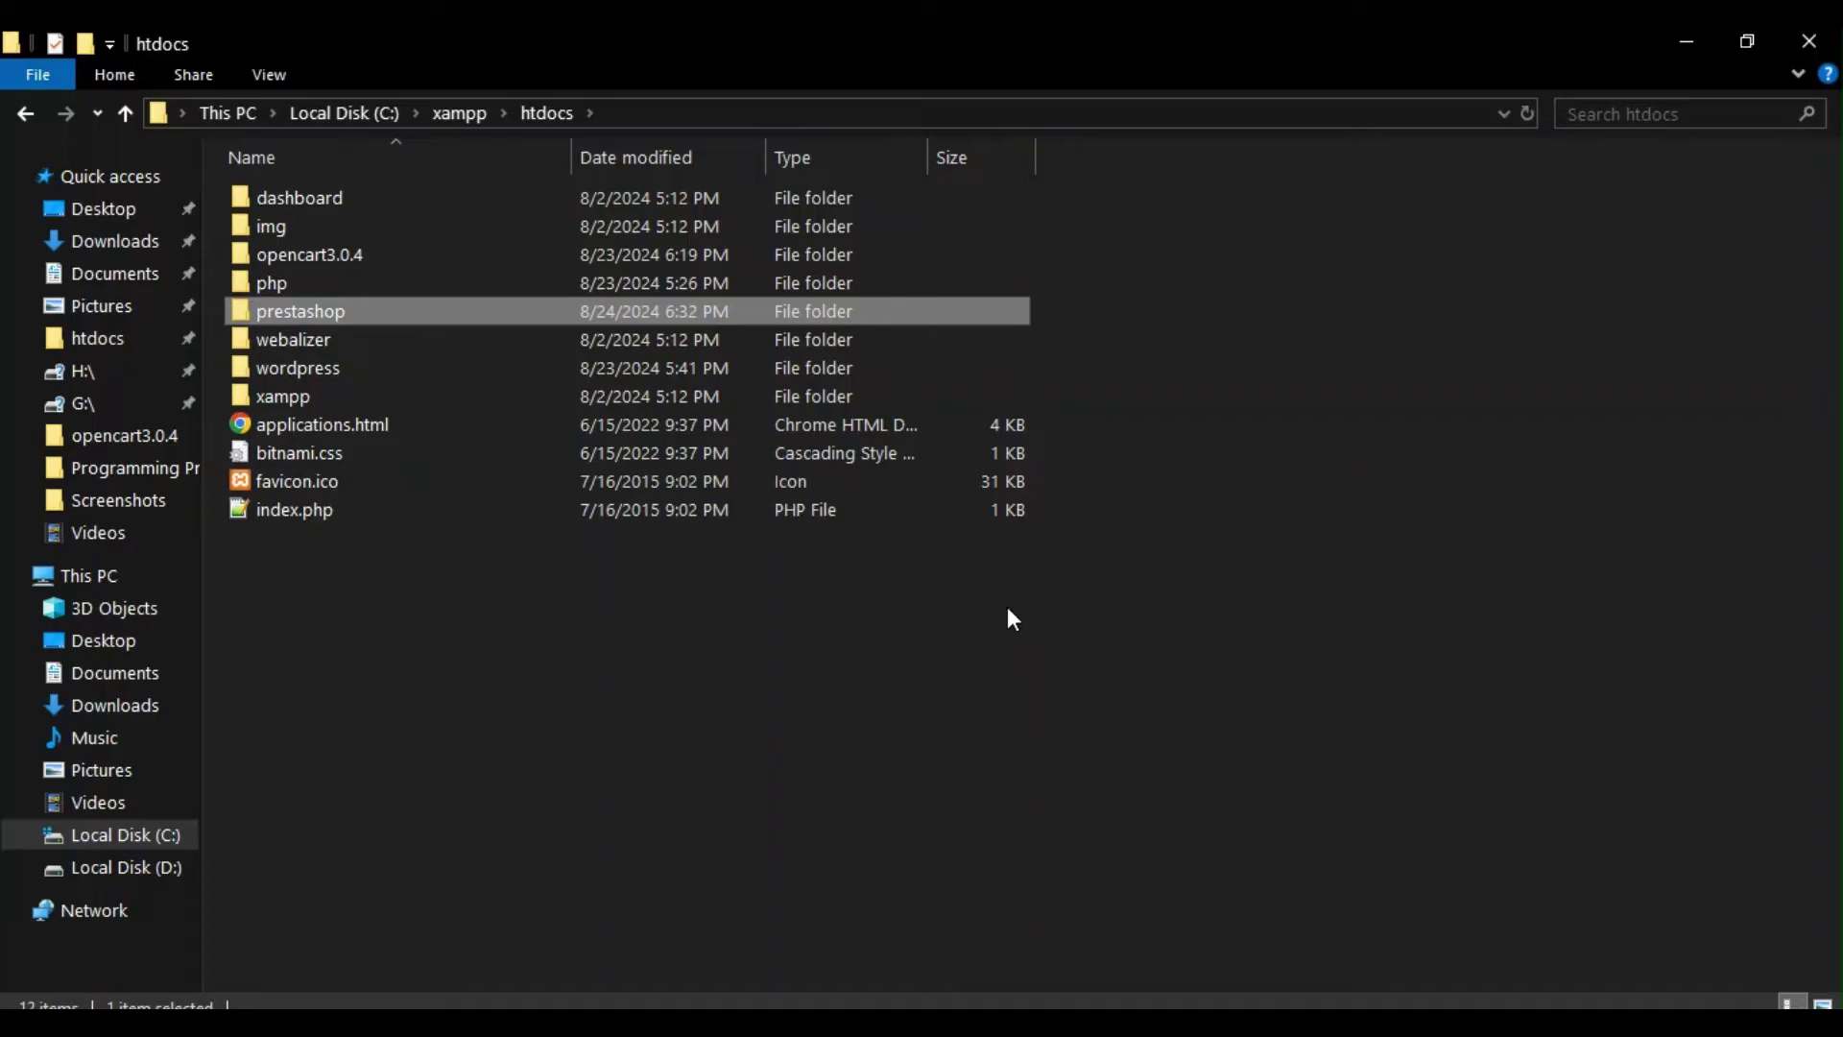
{"action": "double_click", "coordinate": [351, 313]}
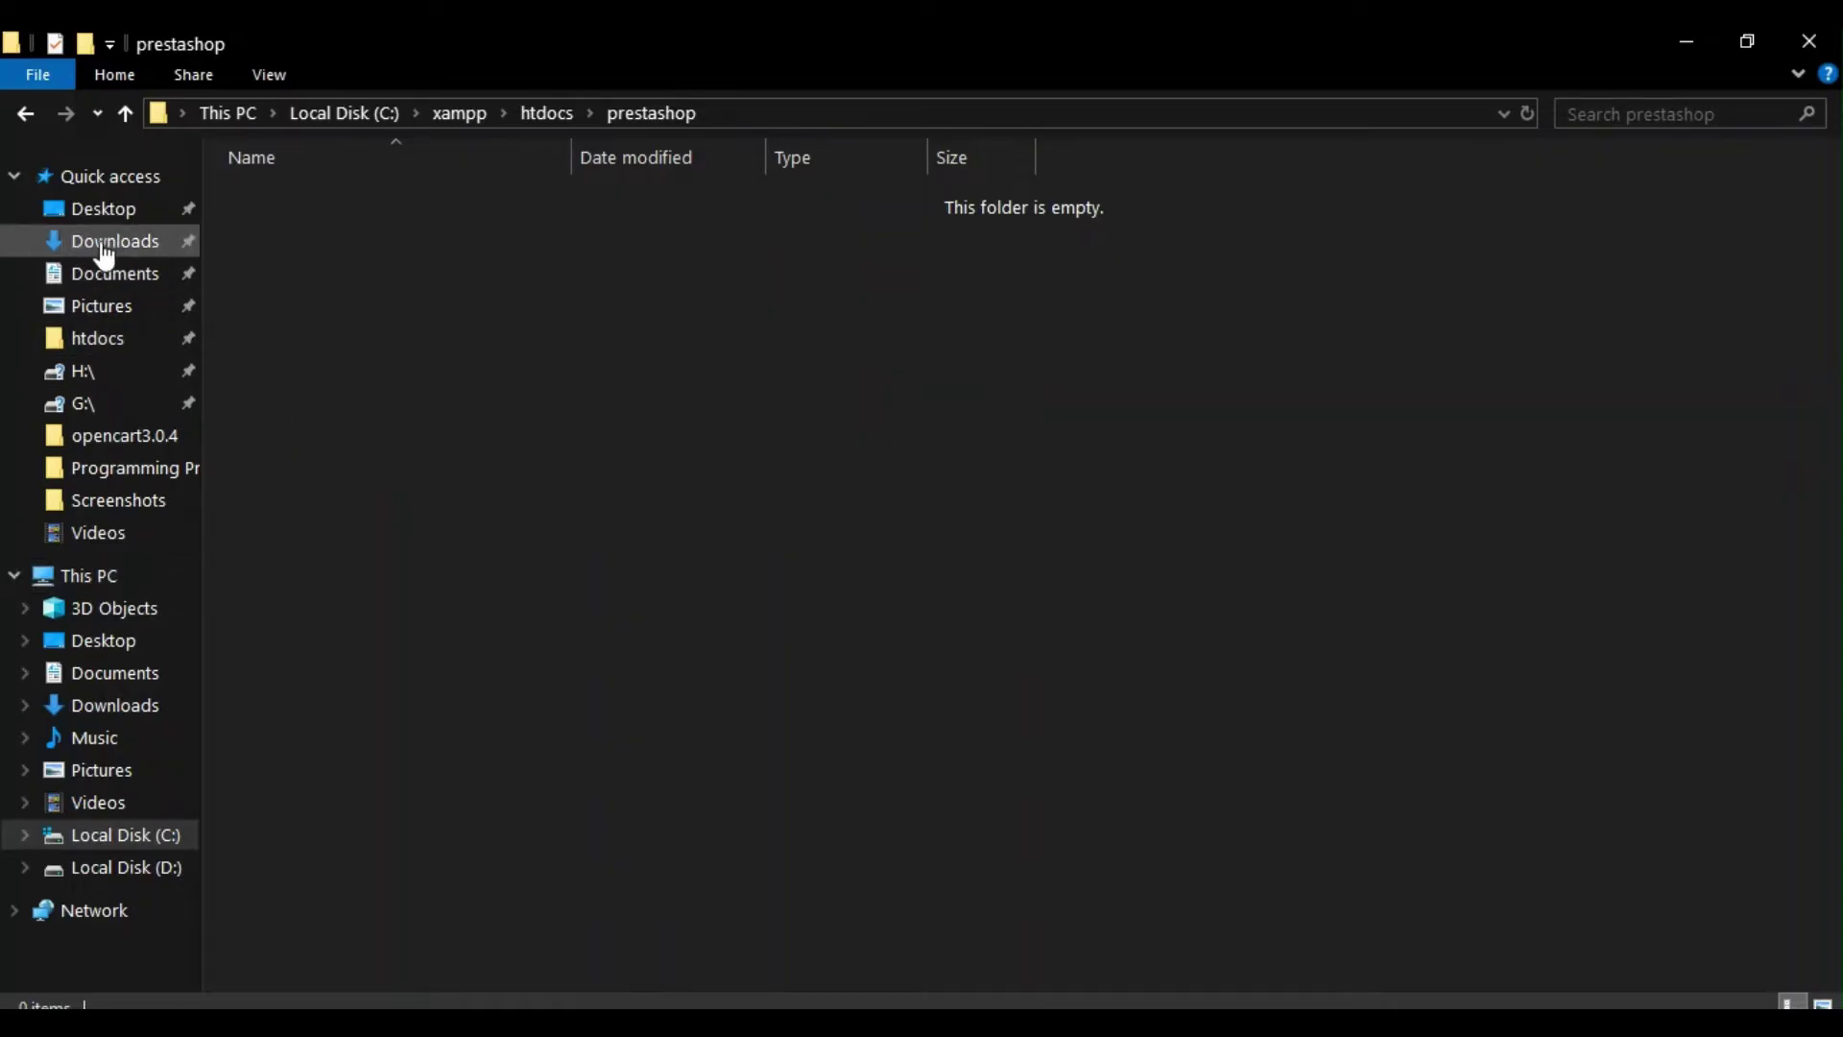
Step: Select and copy all files in Downloads\prestashop_8.0.5\prestashop
{"action": "left_click", "coordinate": [105, 252]}
{"action": "double_click", "coordinate": [568, 290]}
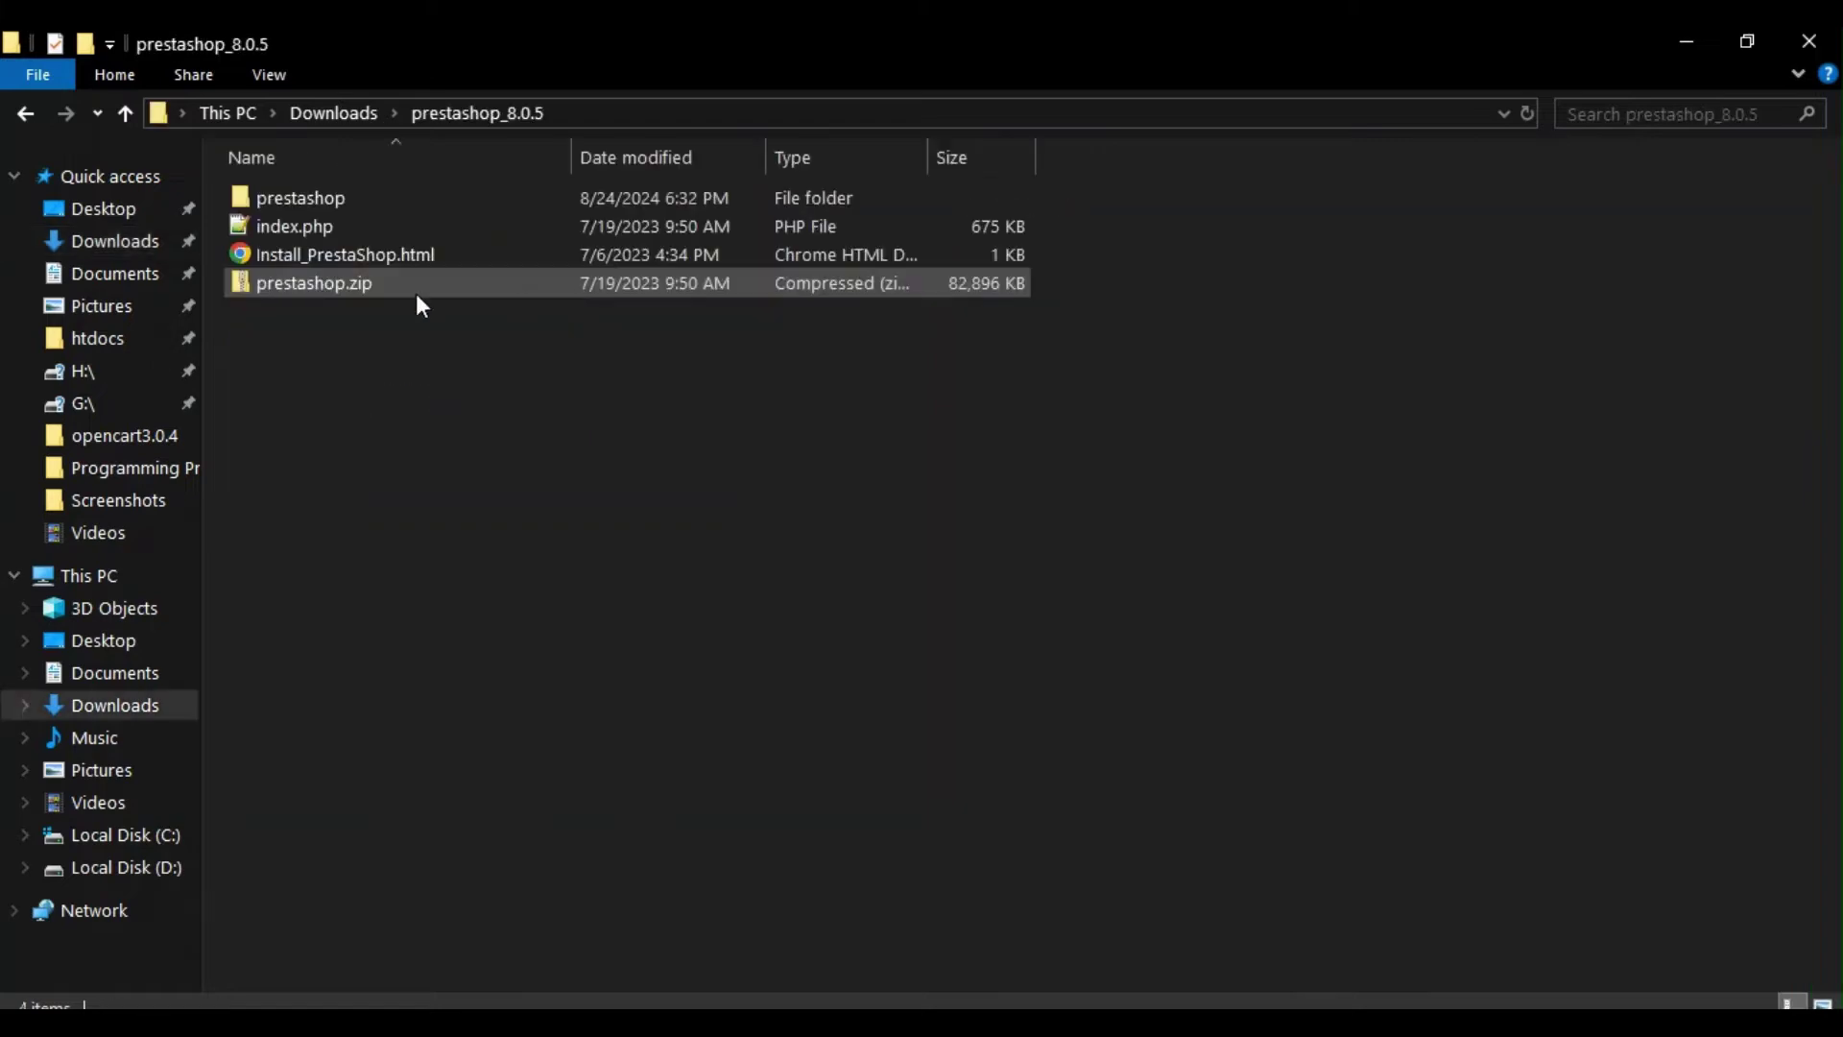
{"action": "double_click", "coordinate": [343, 196]}
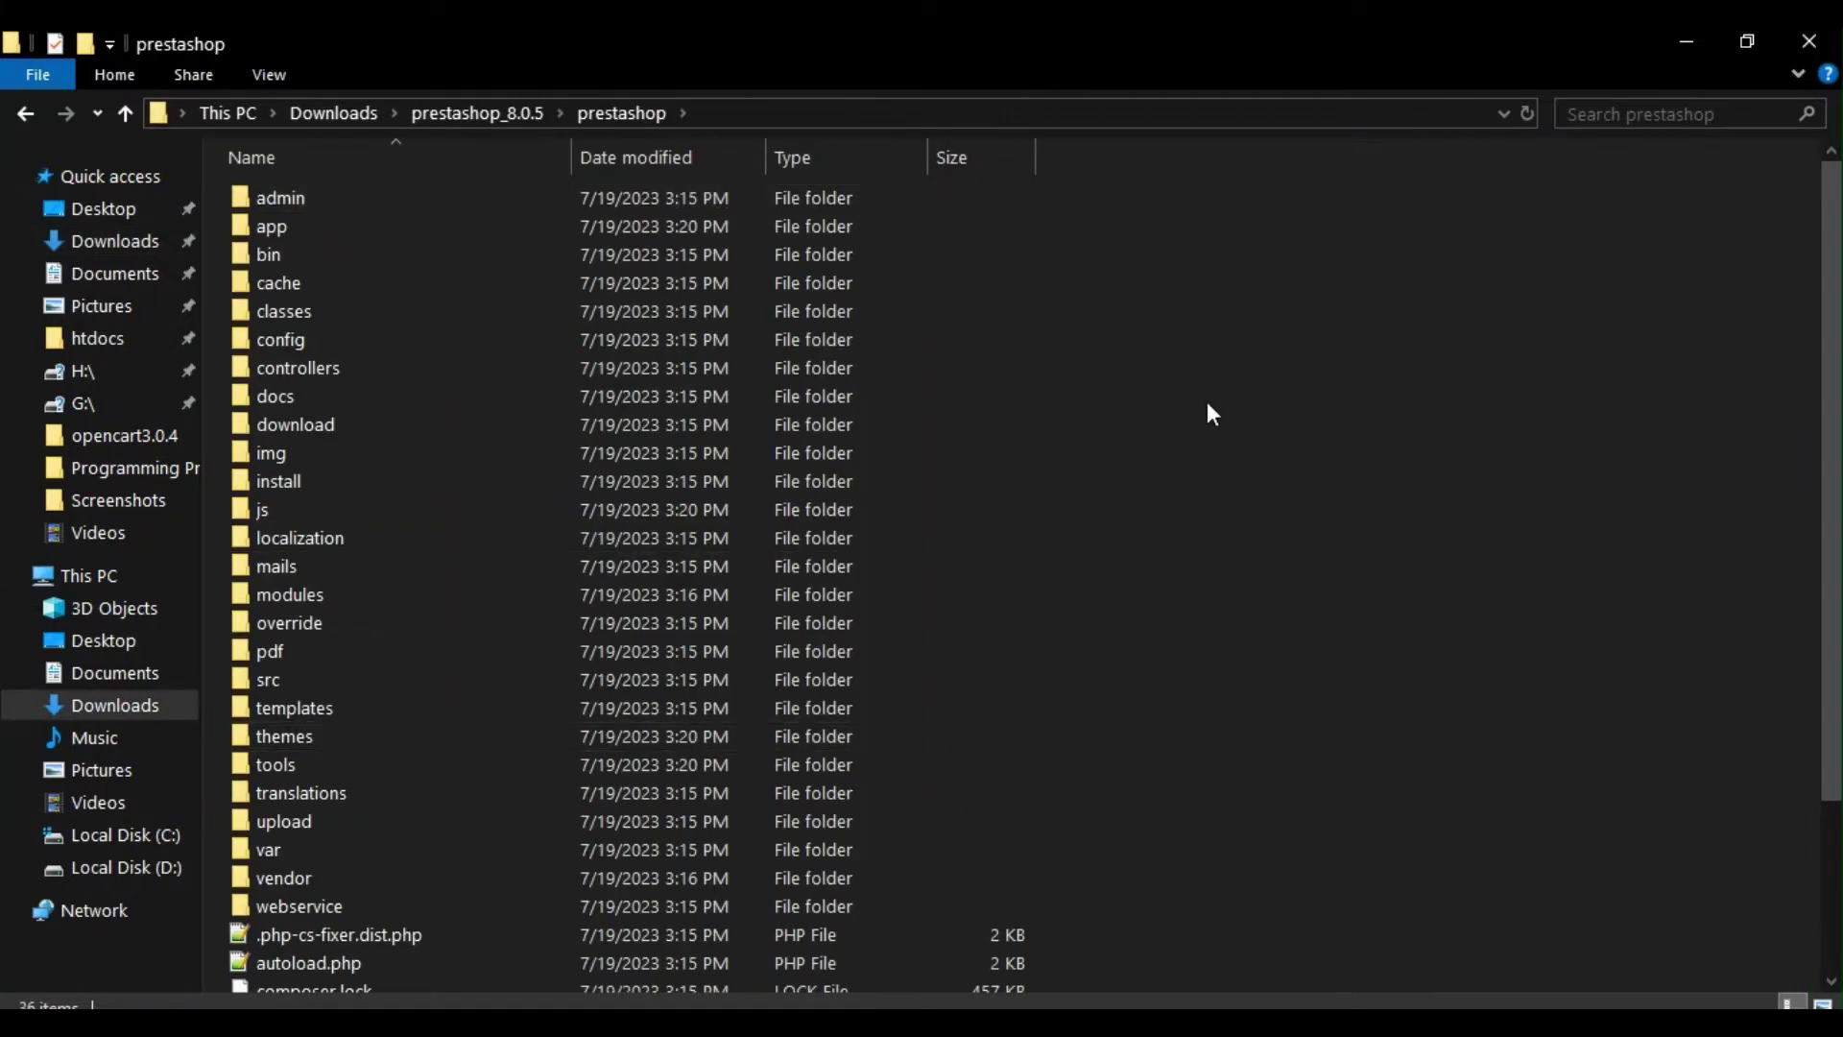
{"action": "scroll", "coordinate": [1219, 393], "scroll_direction": "down", "scroll_amount": 3}
{"action": "scroll", "coordinate": [1188, 480], "scroll_direction": "up", "scroll_amount": 3}
{"action": "scroll", "coordinate": [1188, 479], "scroll_direction": "down", "scroll_amount": 3}
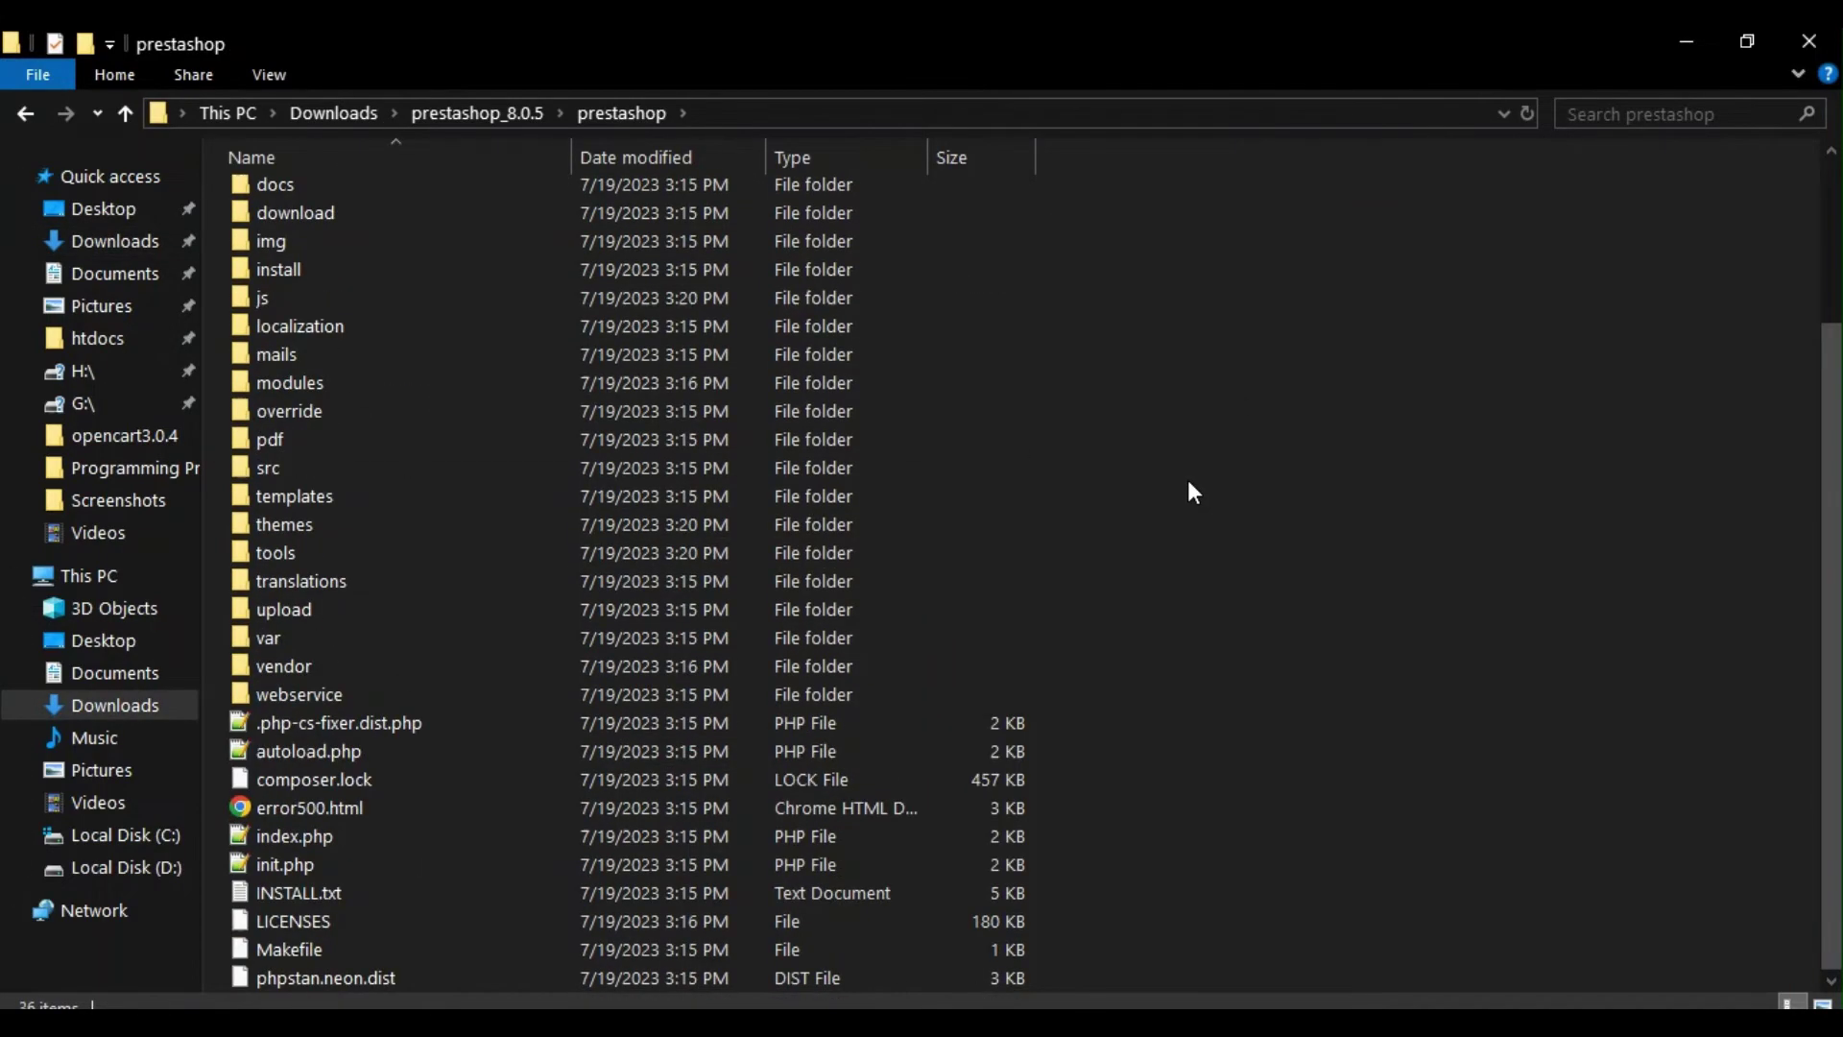
{"action": "key", "text": "ctrl+a"}
{"action": "right_click", "coordinate": [613, 388]}
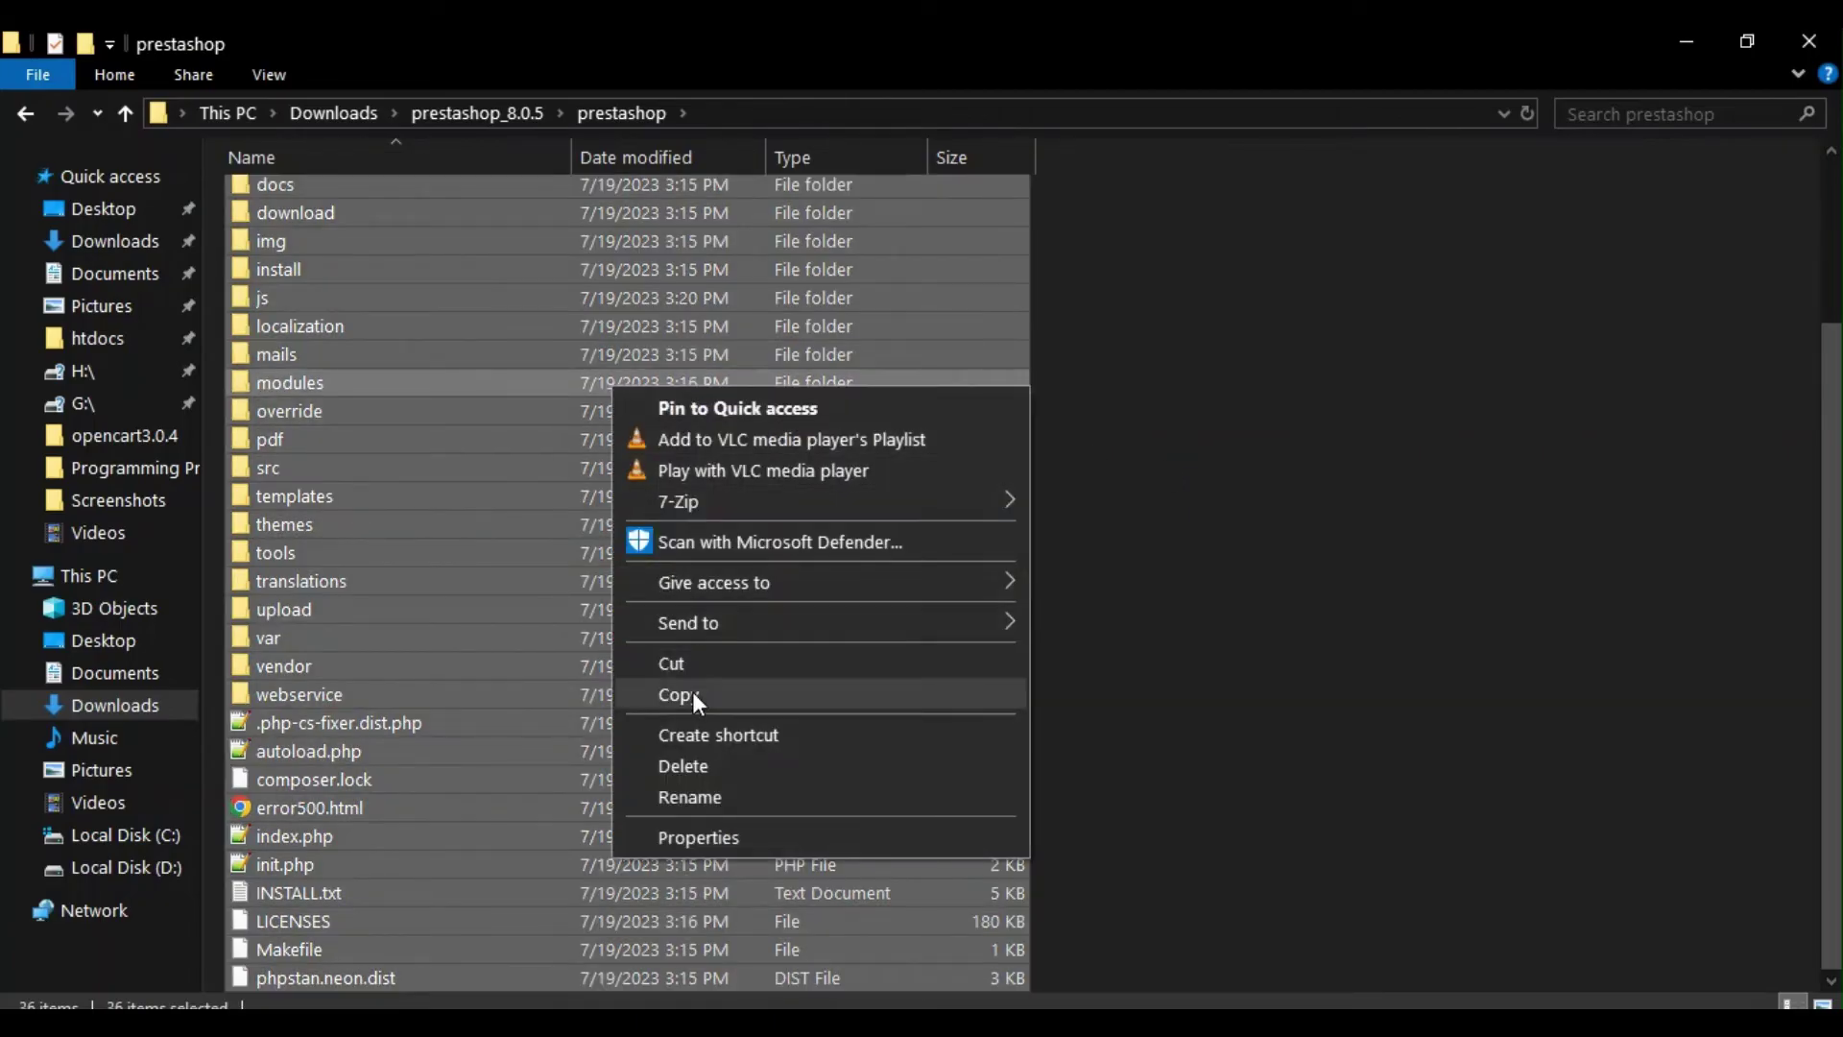
{"action": "left_click", "coordinate": [693, 693]}
Step: Paste the copied files into C:\xampp\htdocs\prestashop and let the copy finish
{"action": "left_click", "coordinate": [113, 841]}
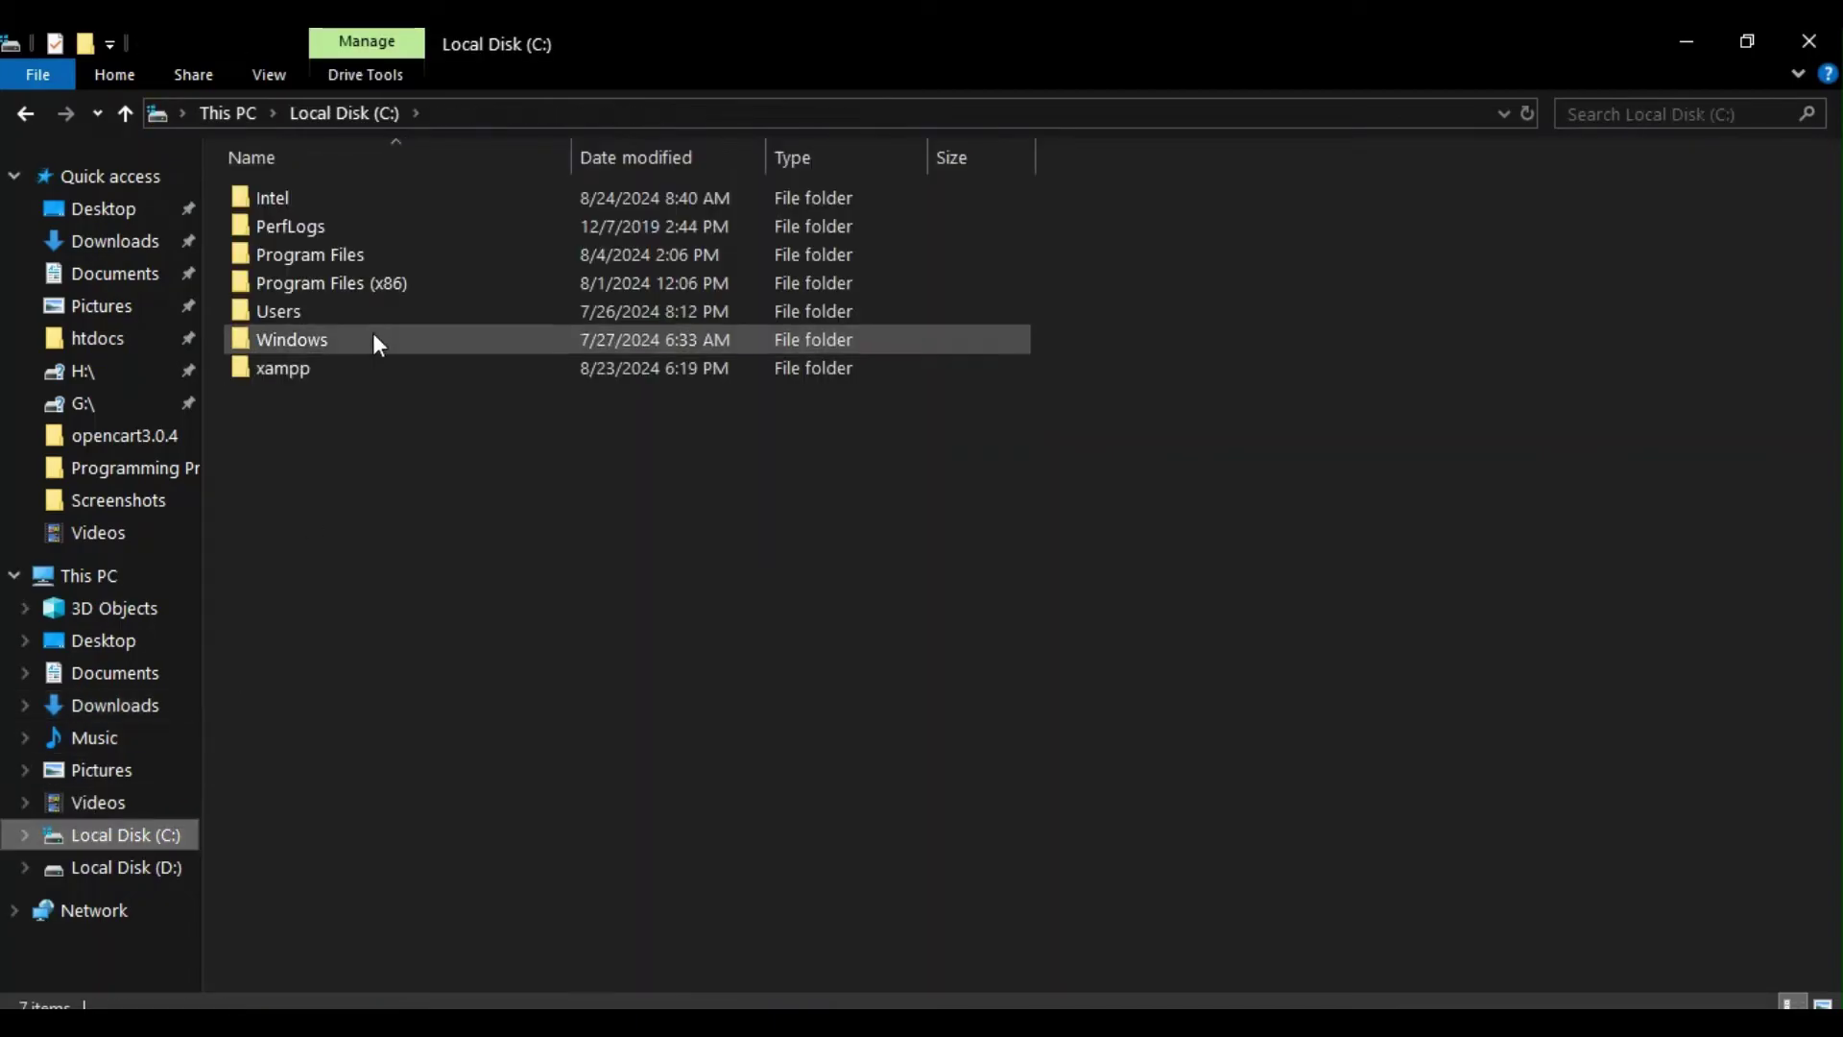
{"action": "double_click", "coordinate": [359, 377]}
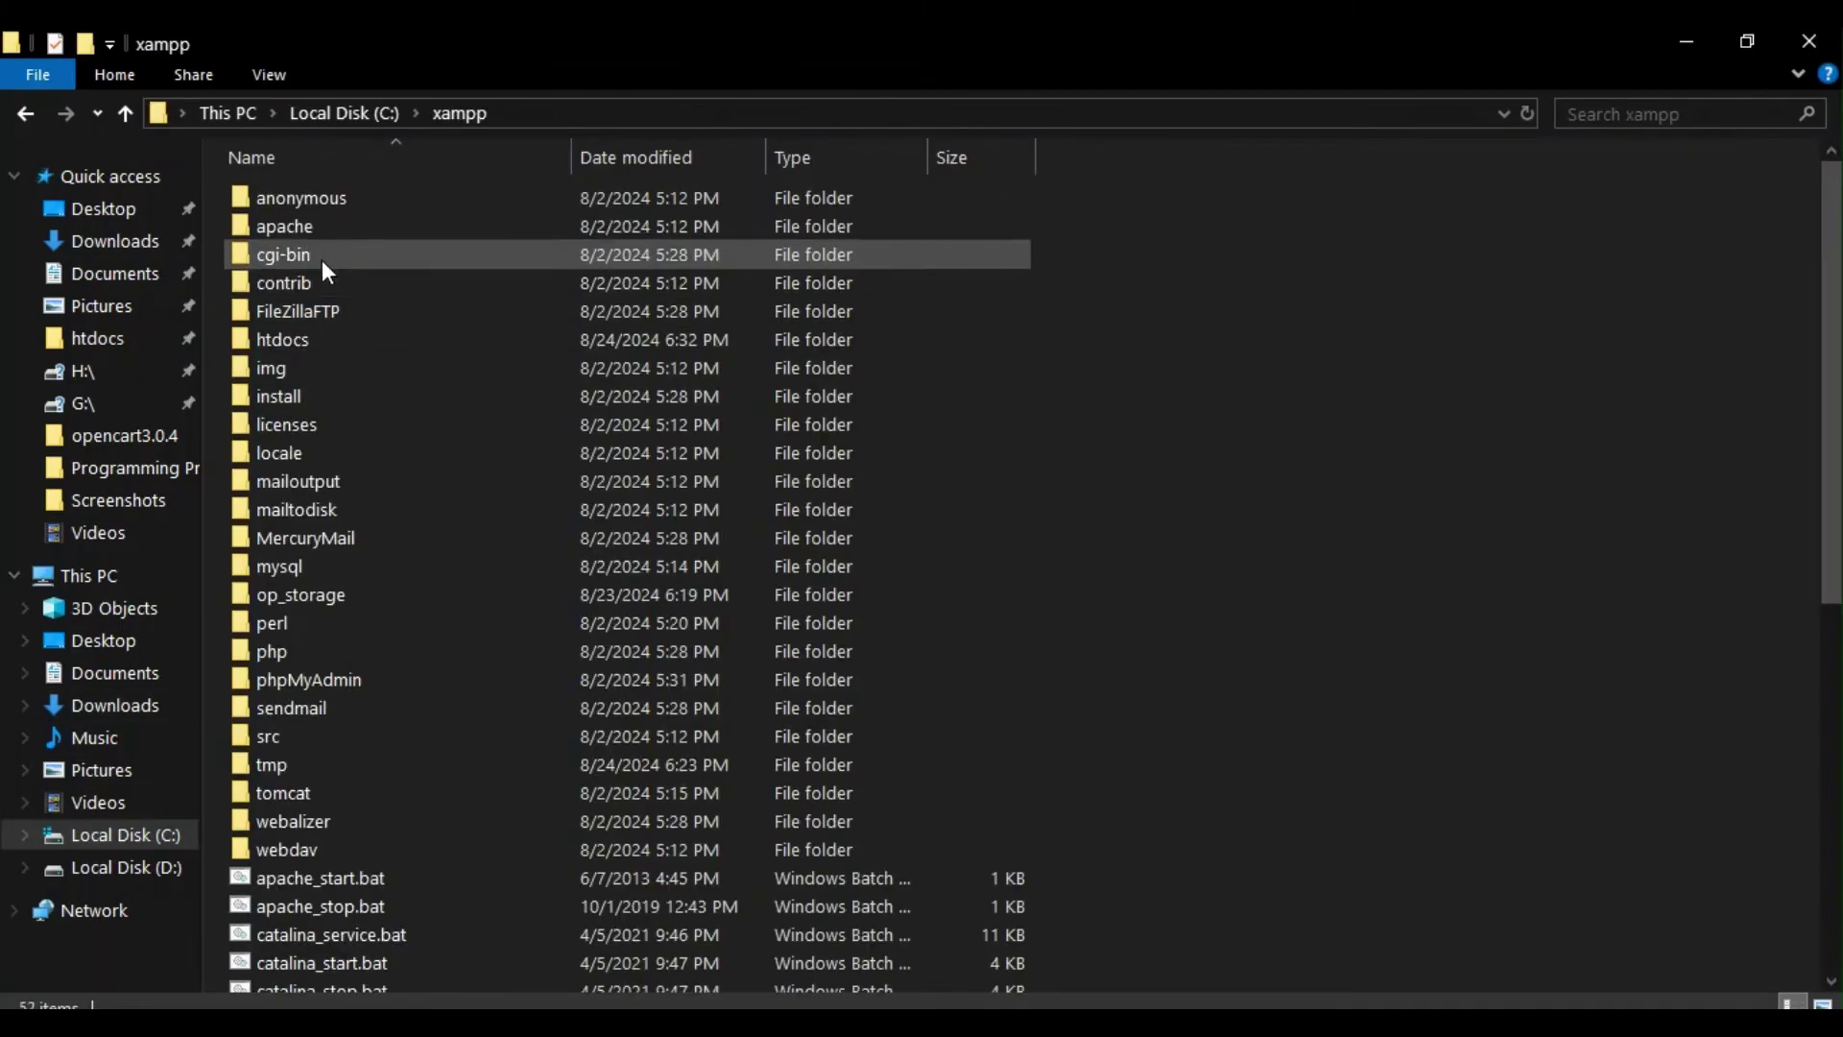
{"action": "double_click", "coordinate": [300, 346]}
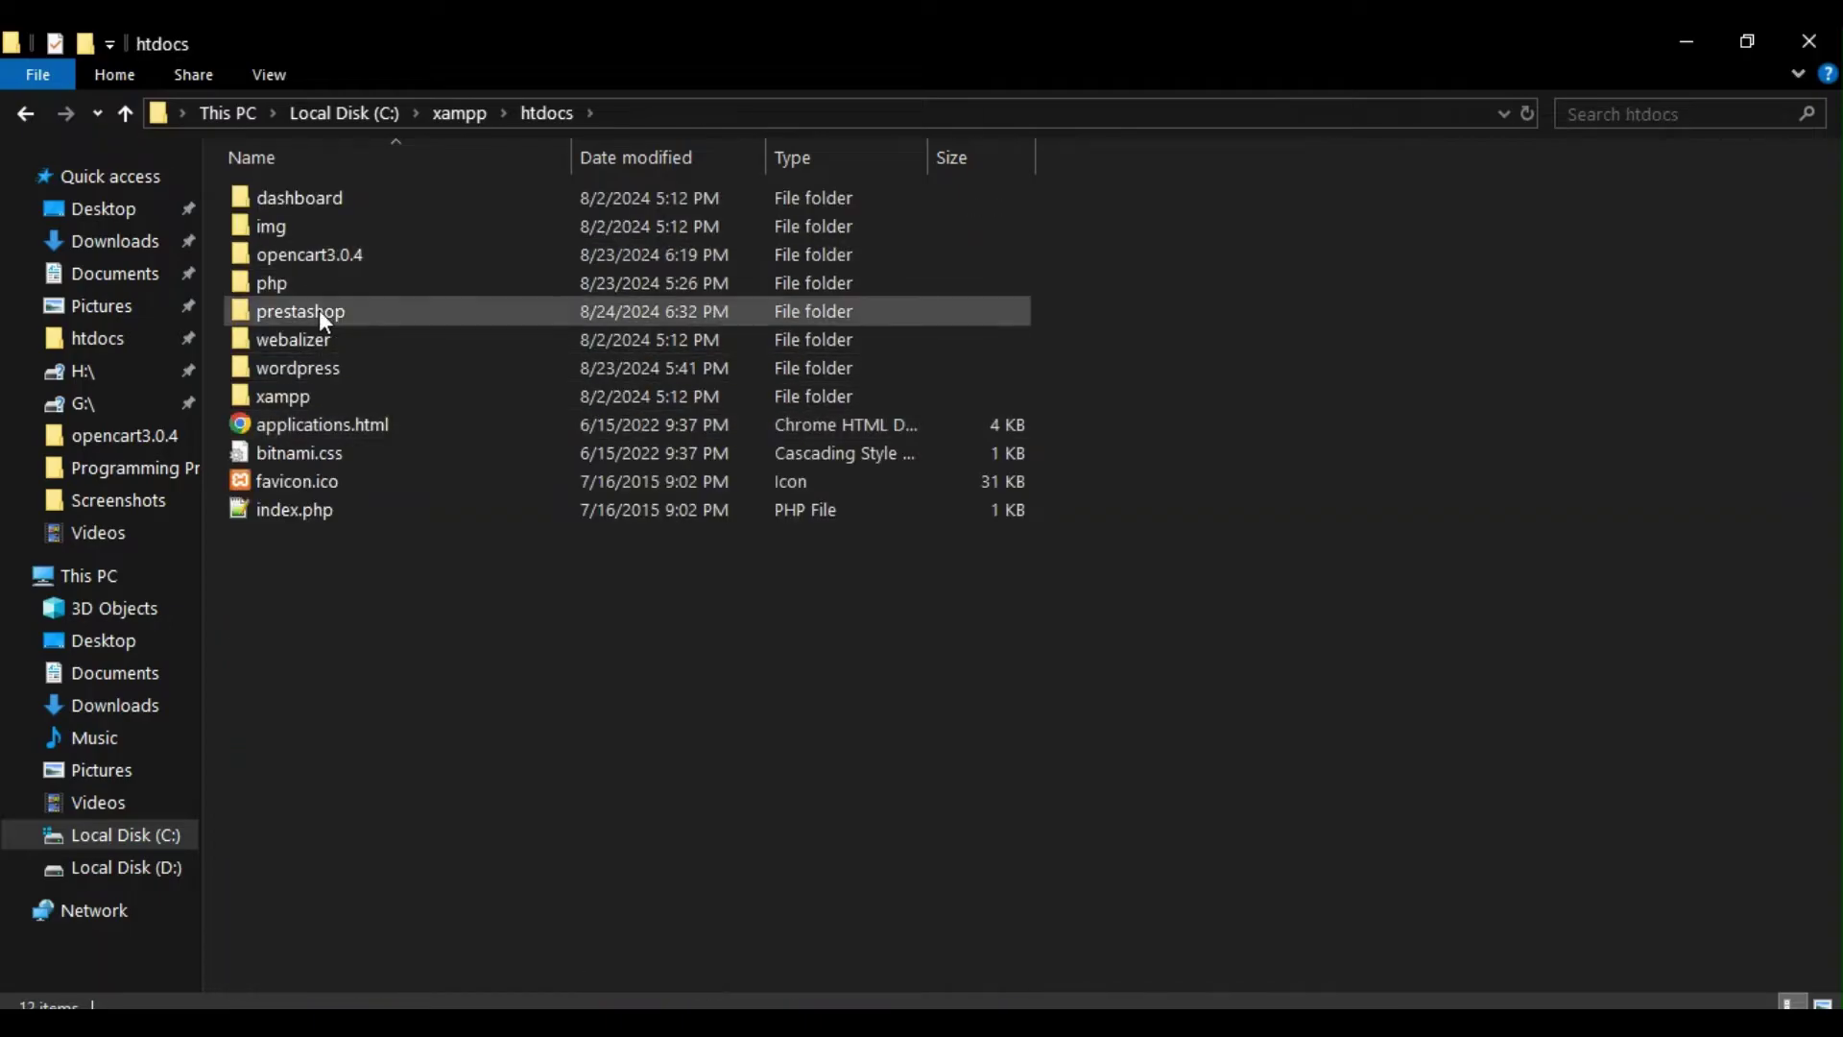
{"action": "double_click", "coordinate": [319, 309]}
{"action": "right_click", "coordinate": [348, 334]}
{"action": "left_click", "coordinate": [414, 527]}
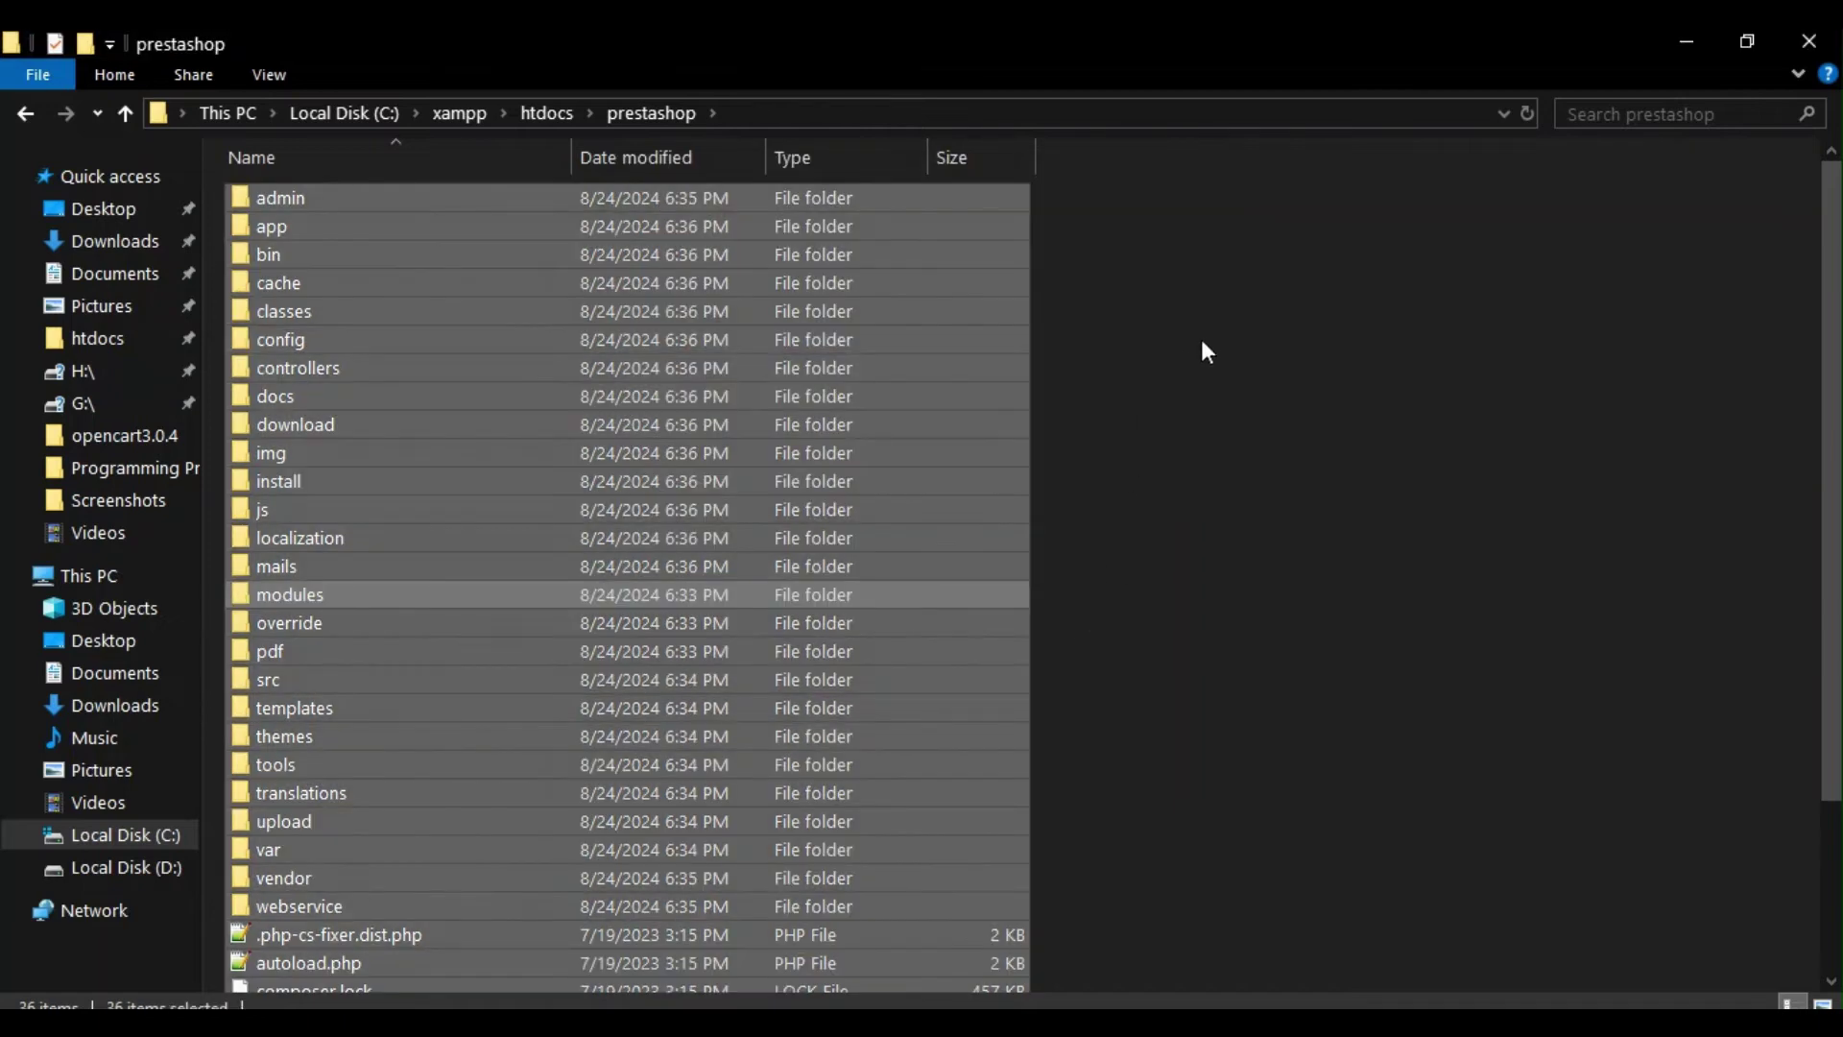
{"action": "left_click", "coordinate": [1136, 349]}
{"action": "scroll", "coordinate": [937, 405], "scroll_direction": "down", "scroll_amount": 2}
{"action": "scroll", "coordinate": [1094, 496], "scroll_direction": "up", "scroll_amount": 3}
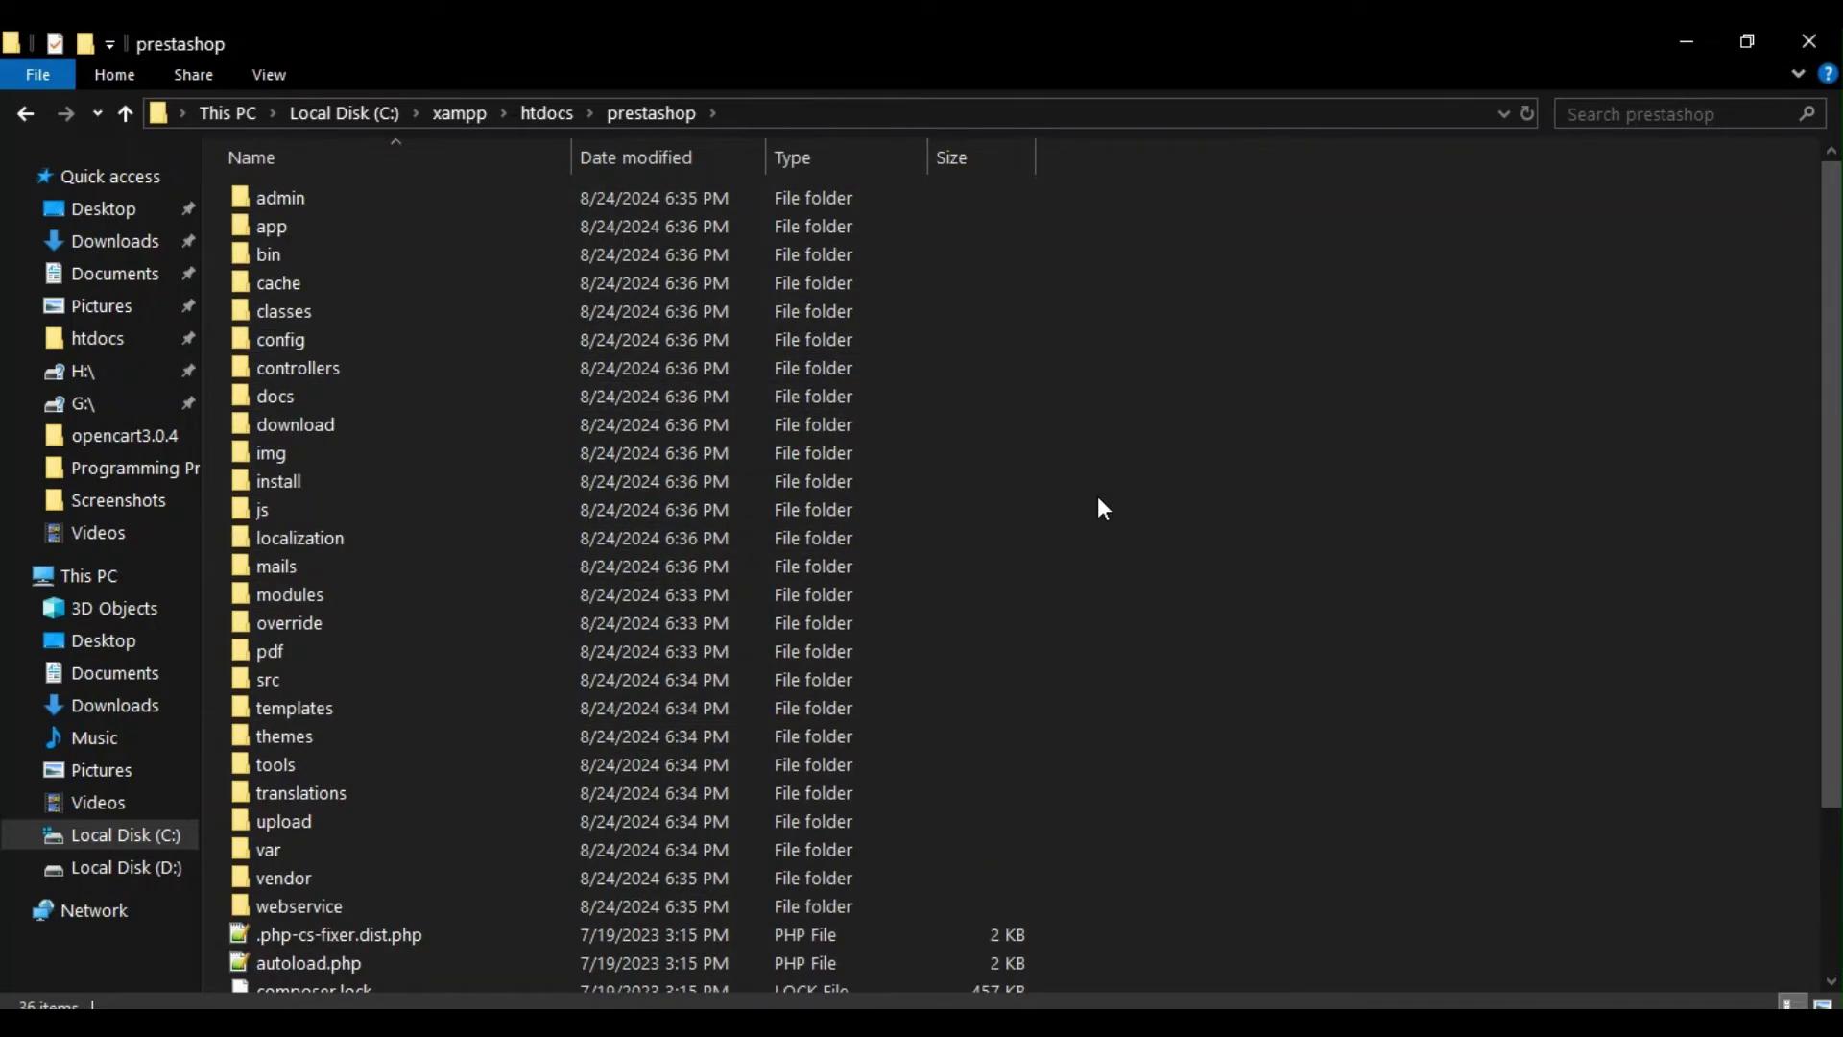
{"action": "scroll", "coordinate": [1103, 499], "scroll_direction": "down", "scroll_amount": 3}
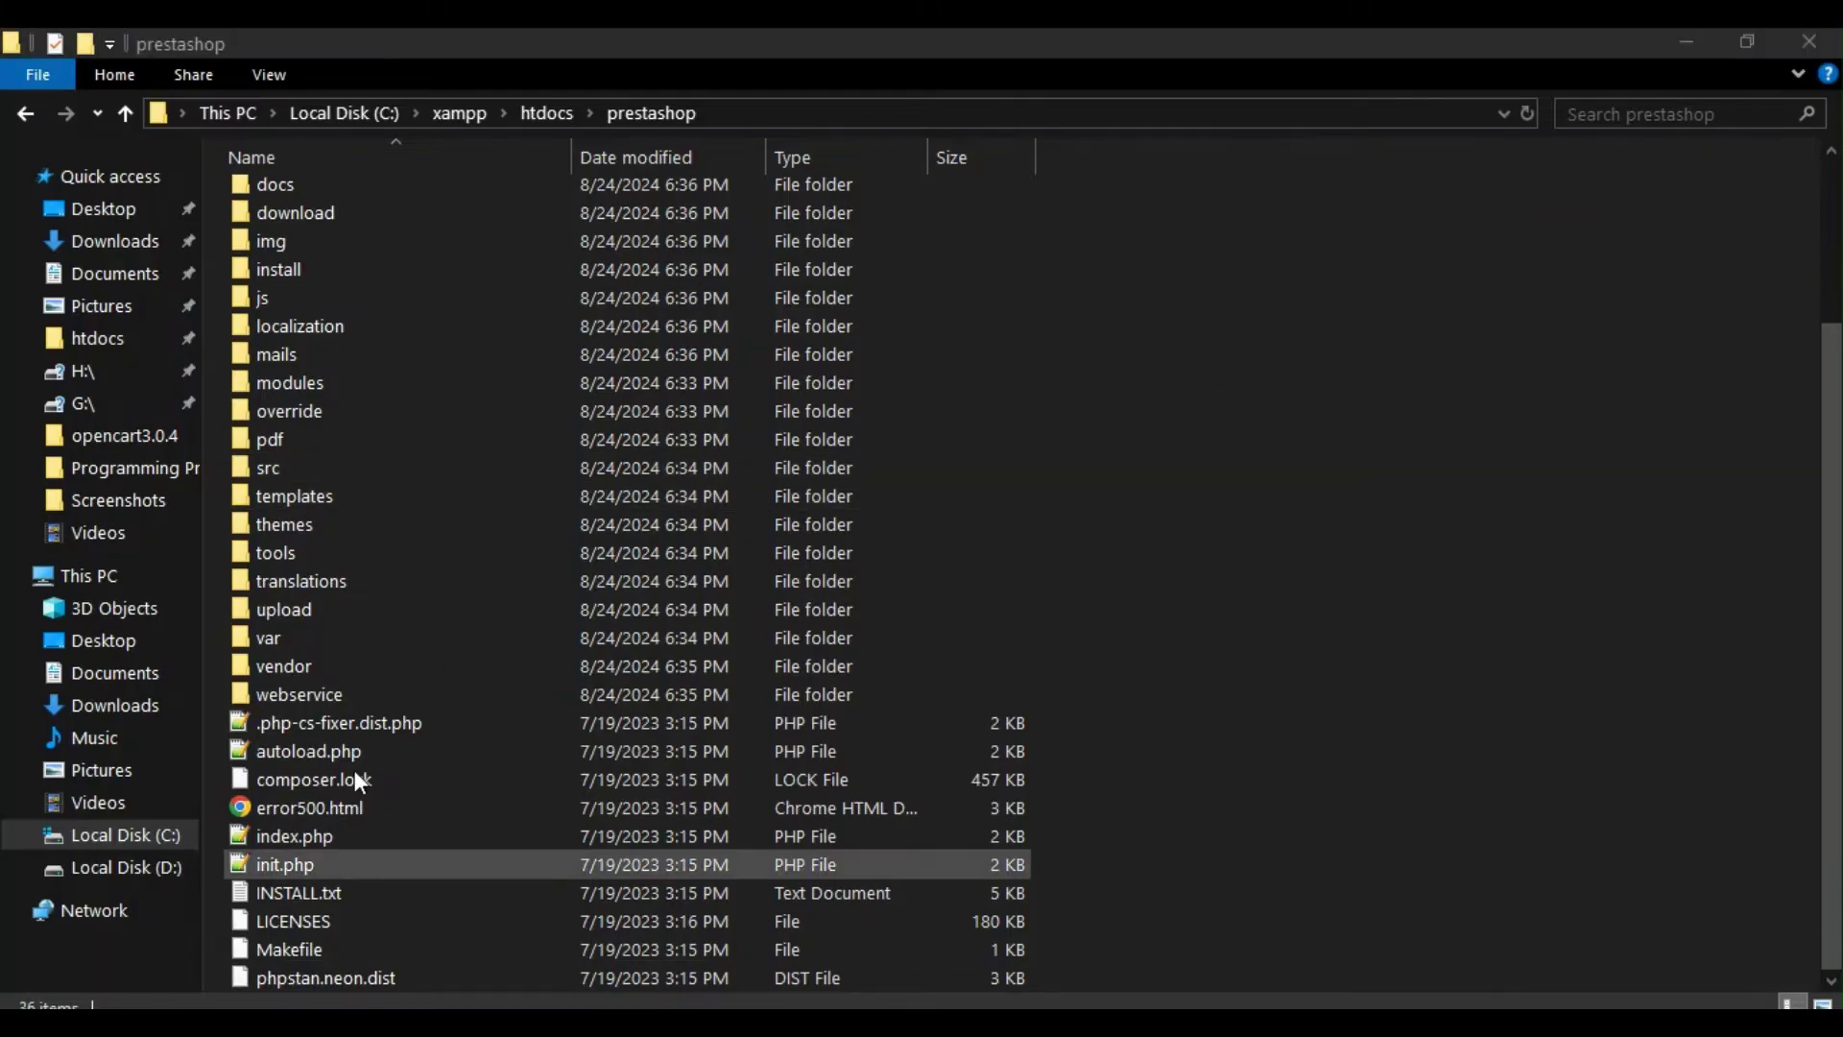
{"action": "key", "text": "alt+Tab"}
Step: In a new Chrome tab, close the old tabs and load localhost/prestashop
{"action": "left_click", "coordinate": [1187, 52]}
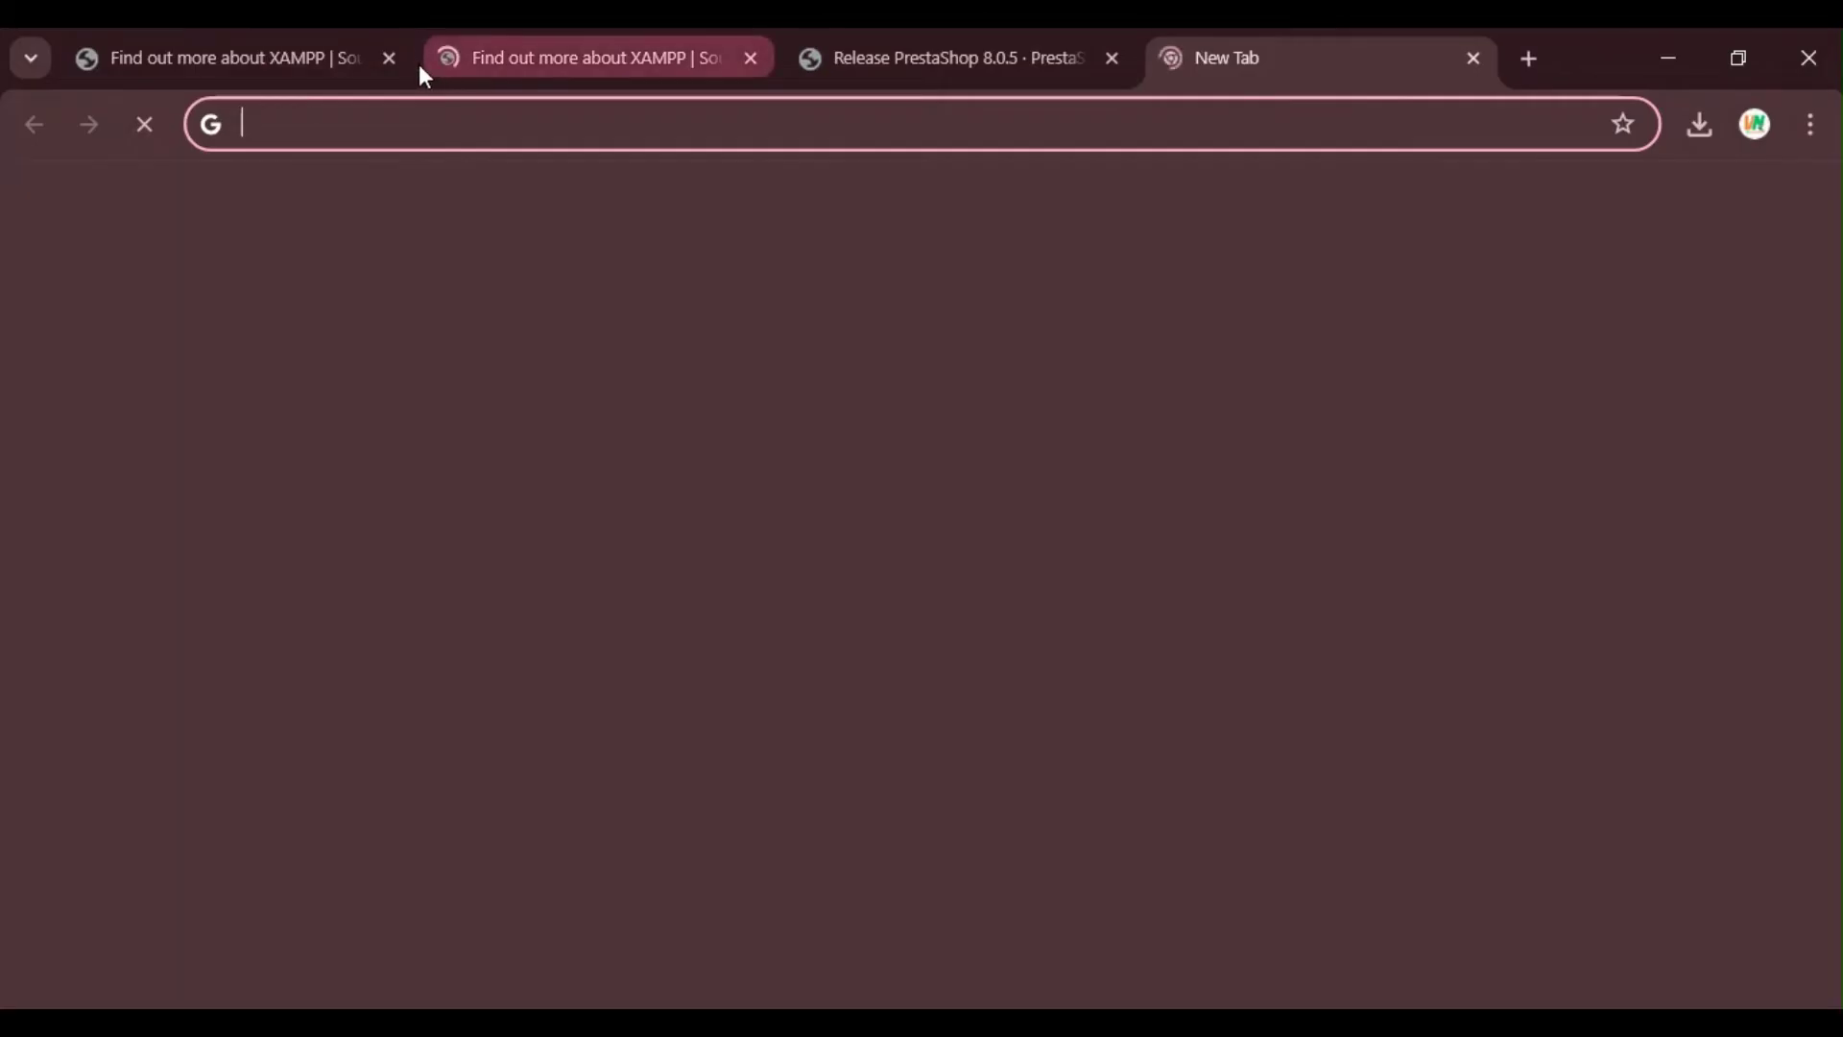
{"action": "left_click", "coordinate": [388, 58]}
{"action": "left_click", "coordinate": [387, 58]}
{"action": "left_click", "coordinate": [390, 60]}
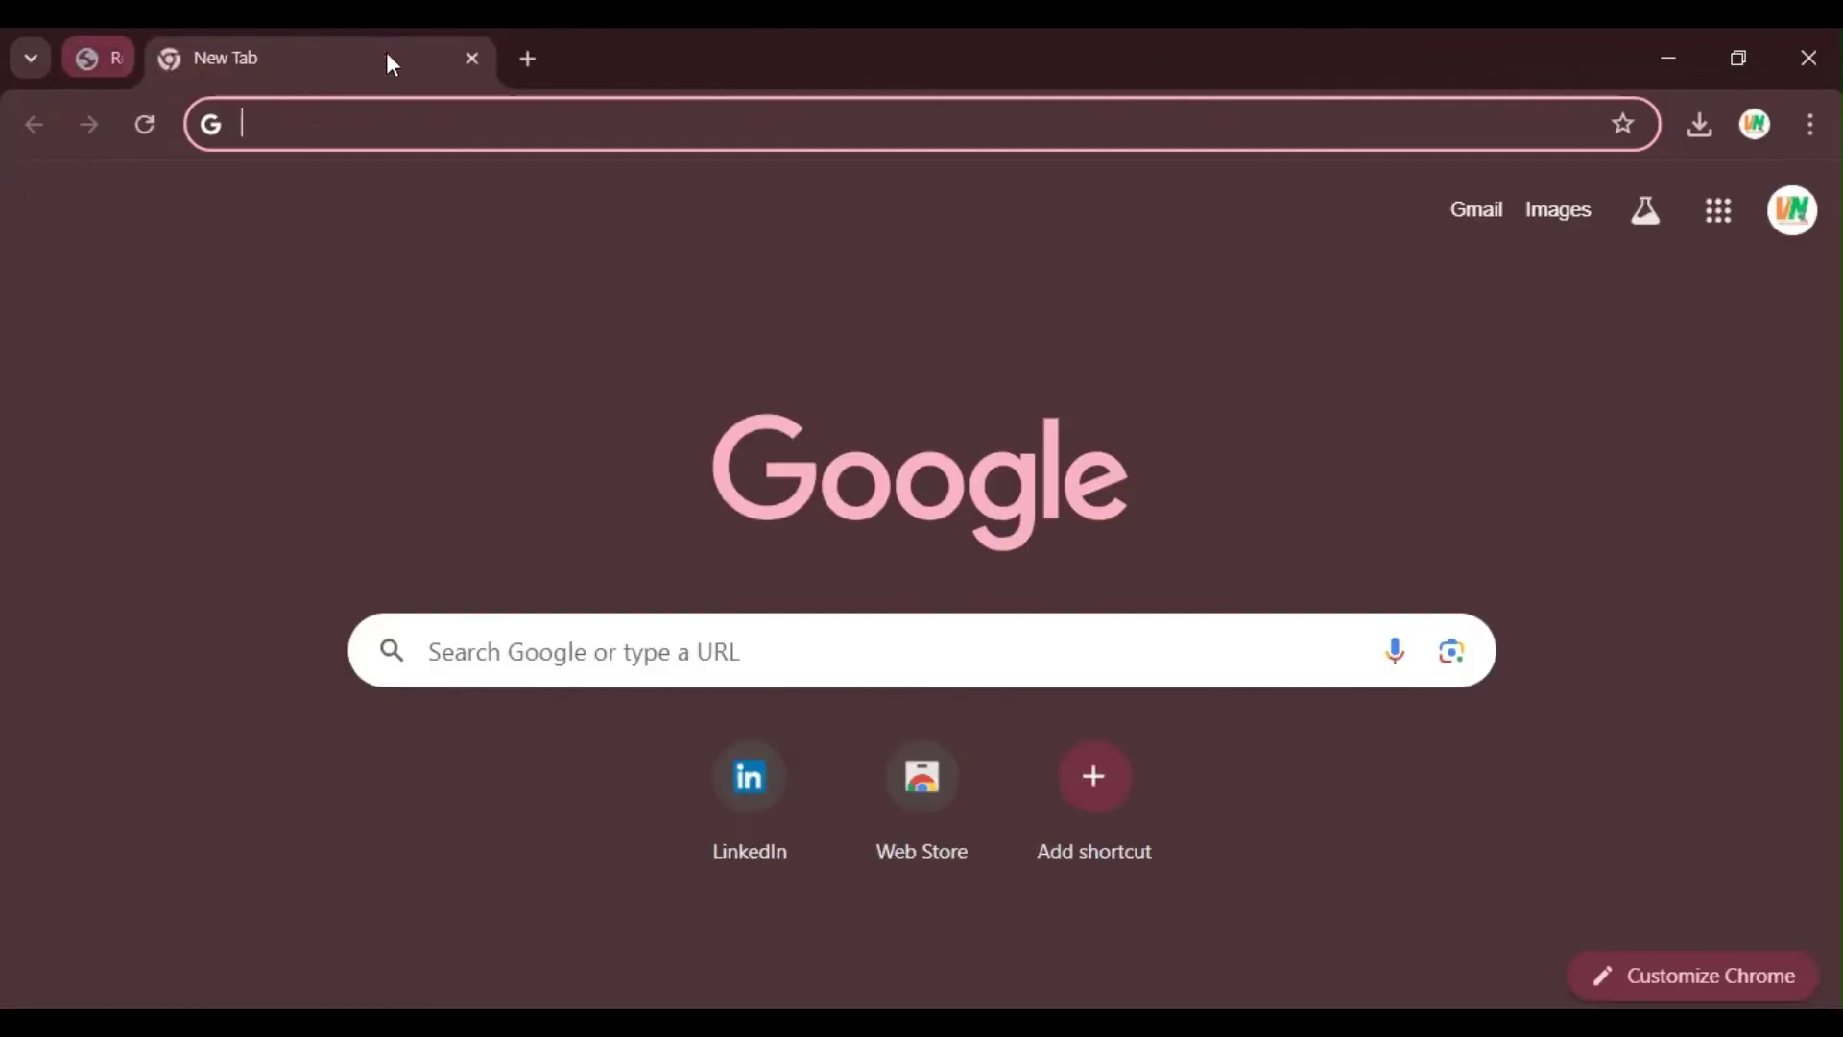
{"action": "left_click", "coordinate": [482, 113]}
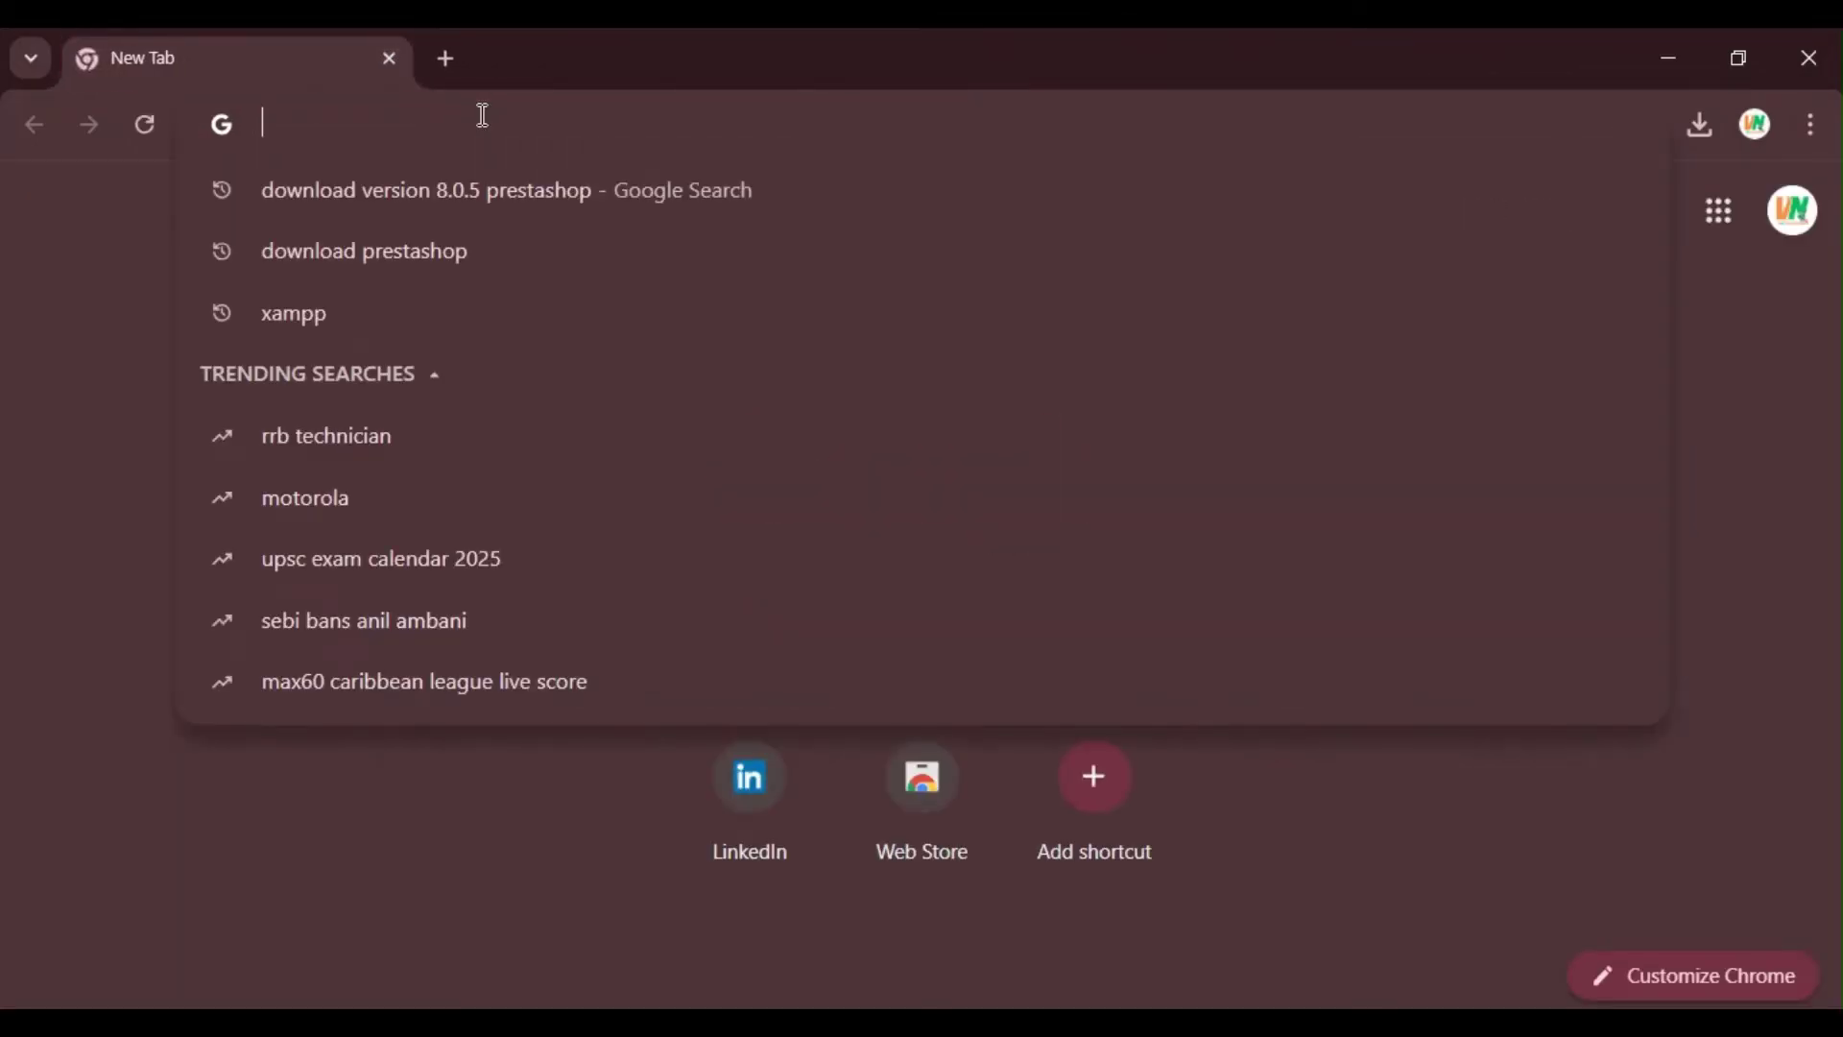
{"action": "type", "text": "localhost/"}
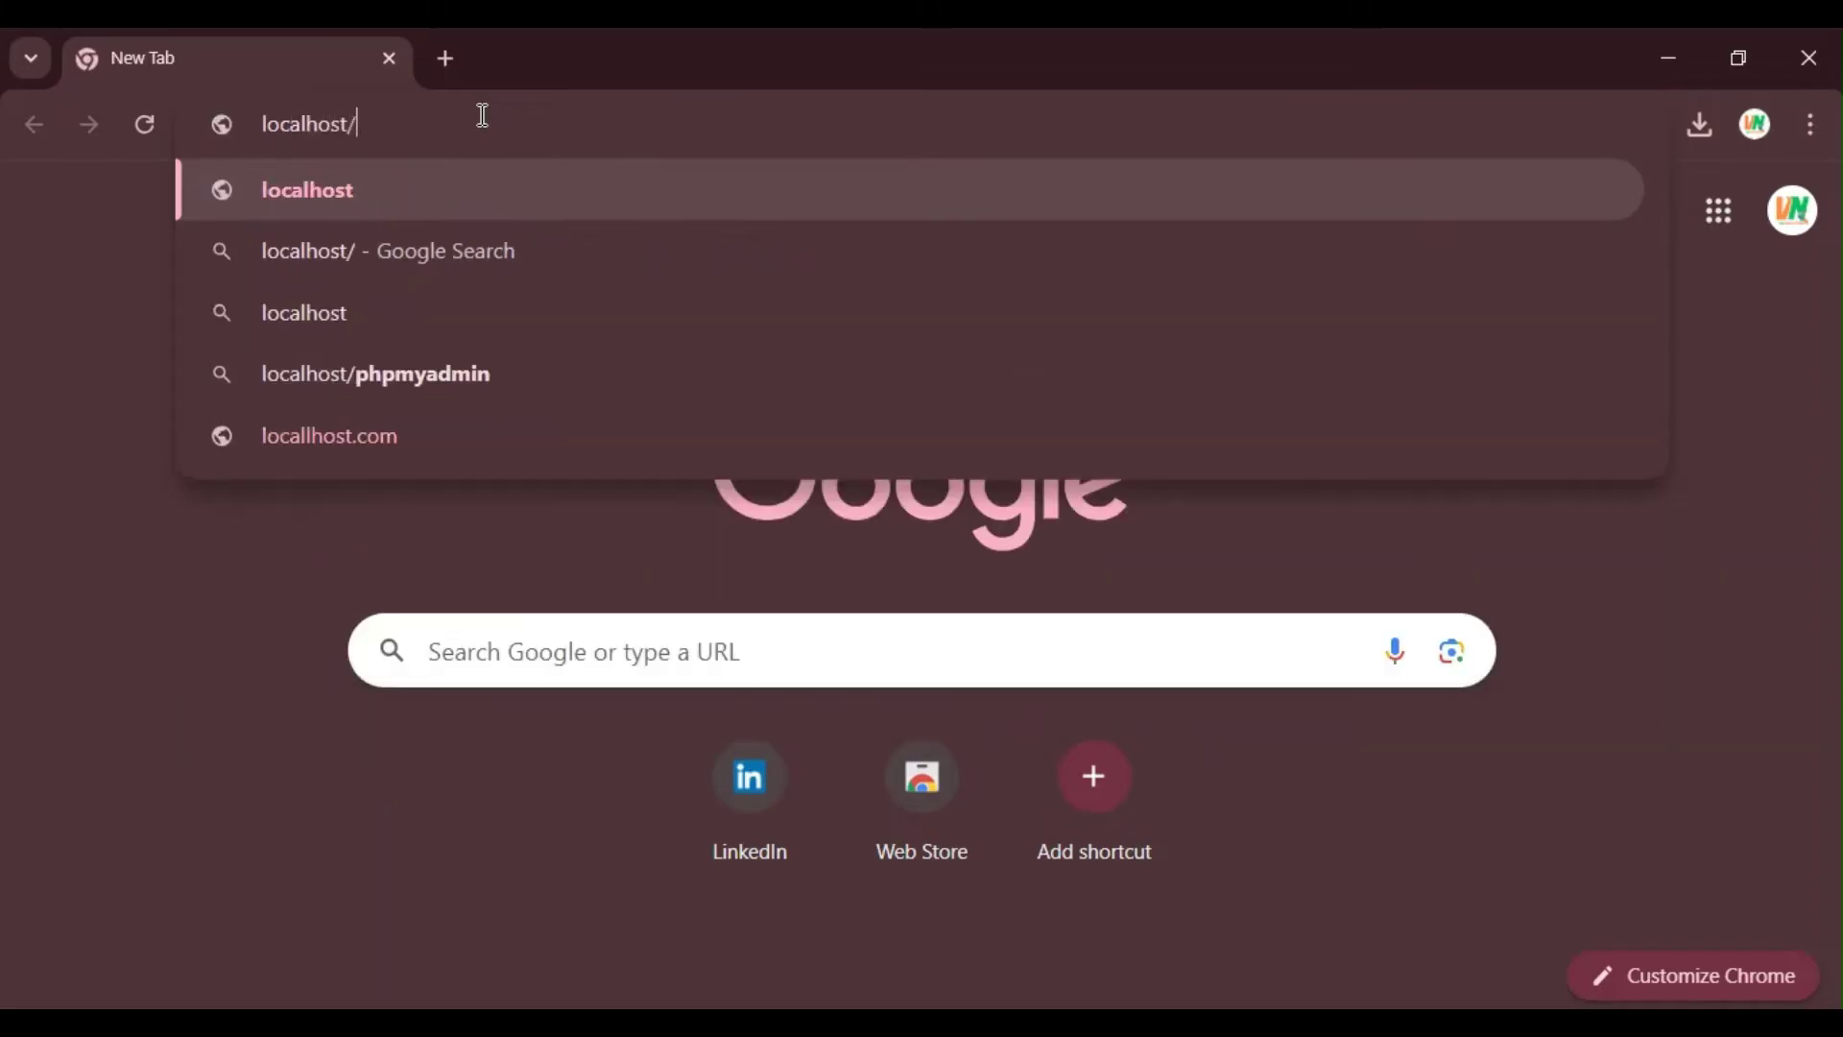
{"action": "type", "text": "prestashop"}
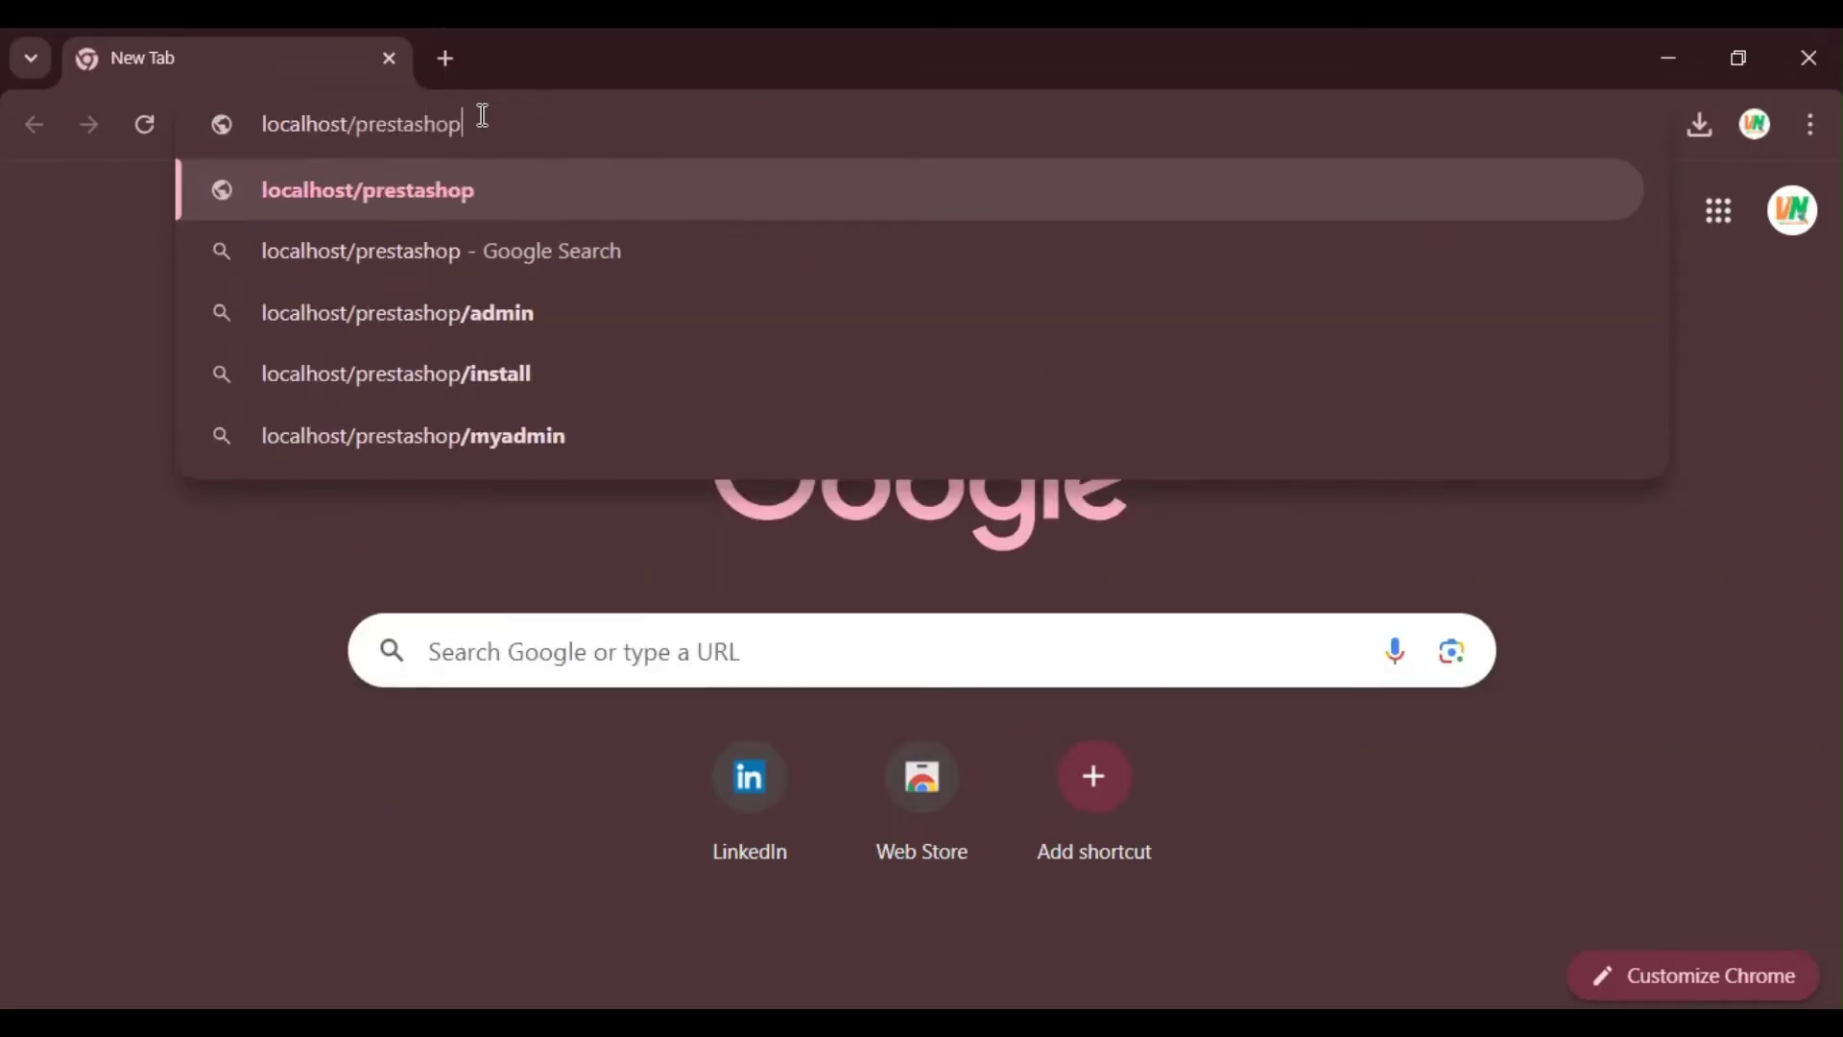
{"action": "key", "text": "Return"}
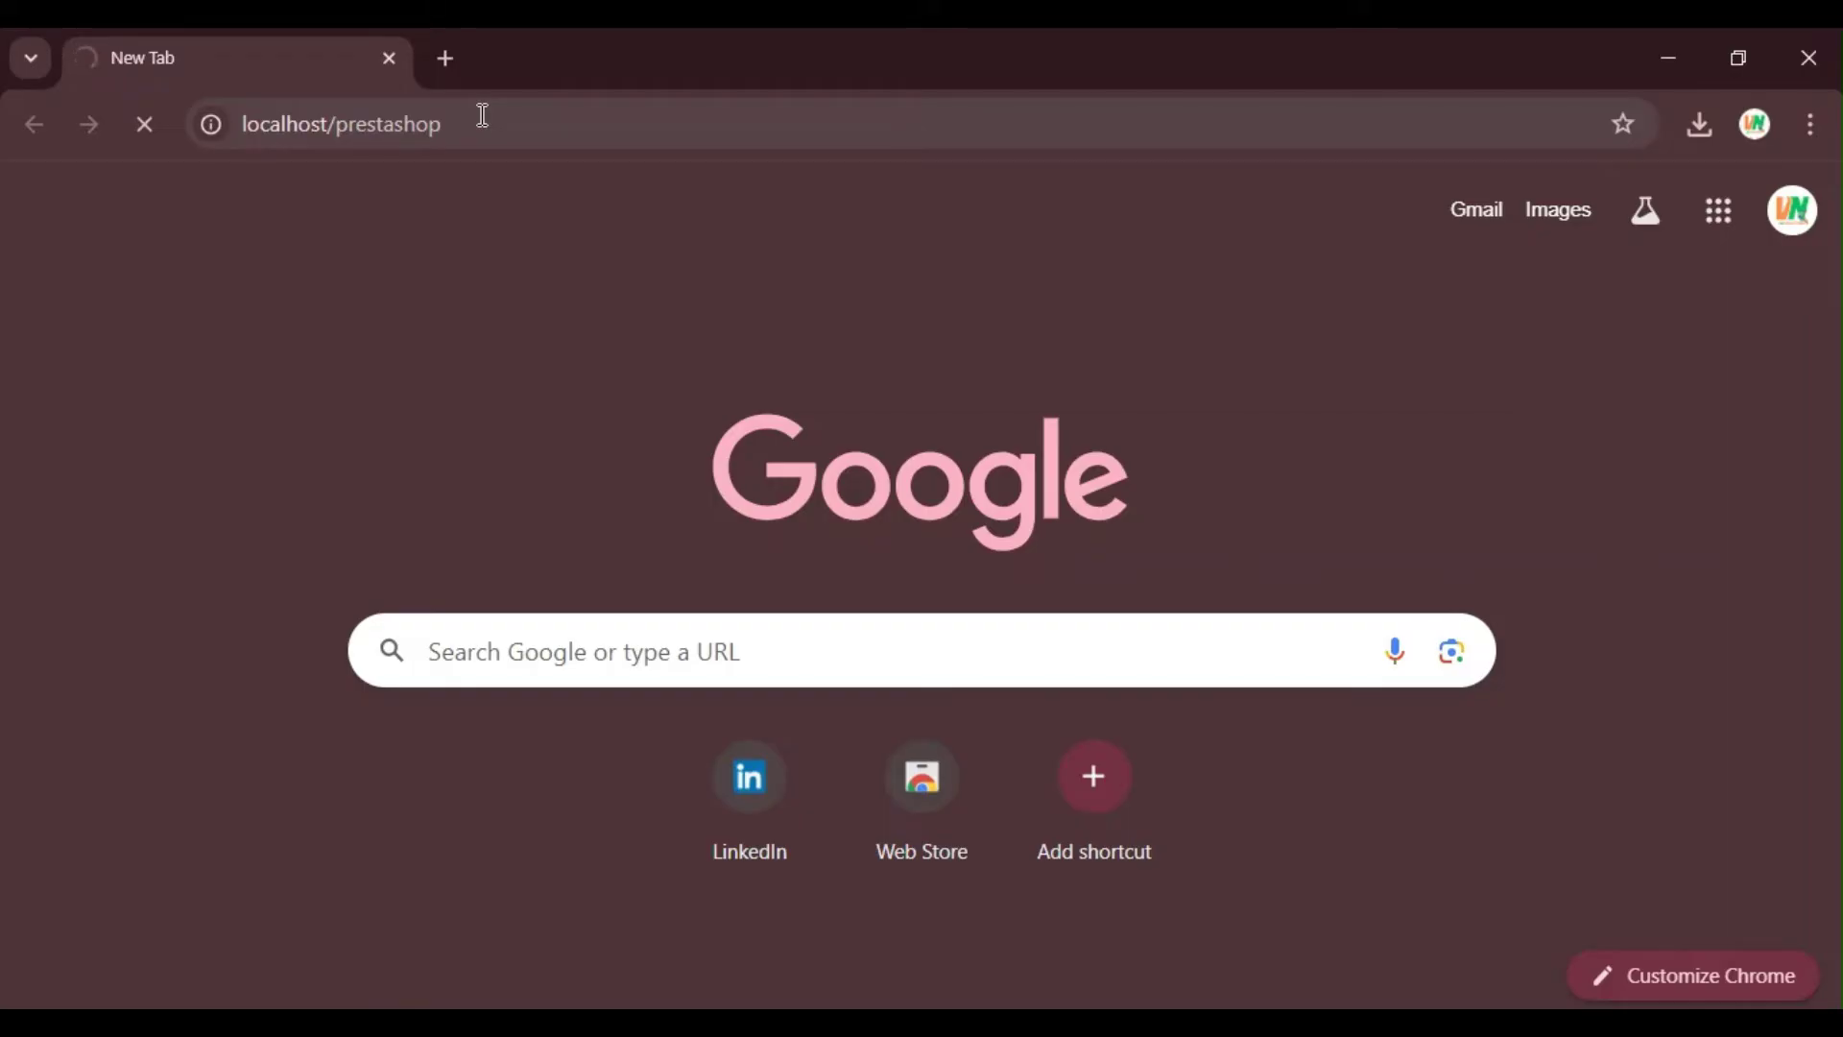
{"action": "key", "text": "alt+Tab"}
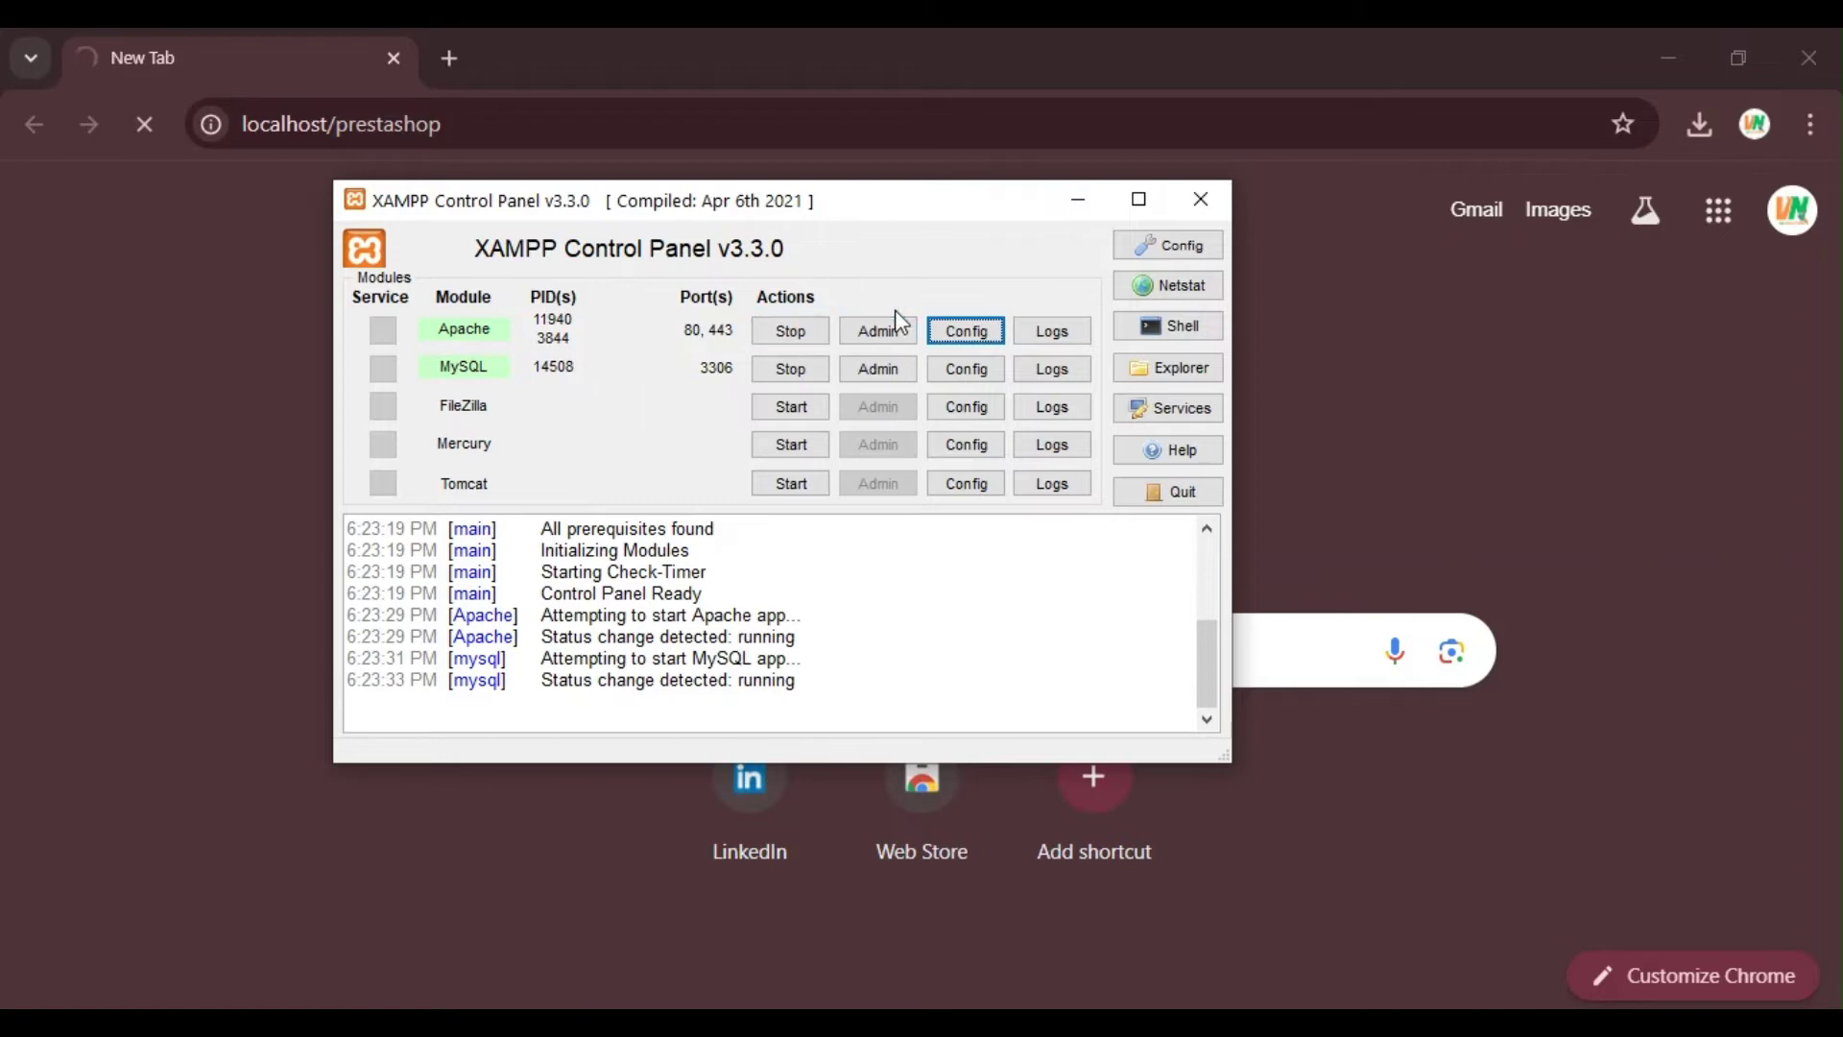
Step: Minimise XAMPP Control Panel to reveal the installer's Choose your language page
{"action": "left_click", "coordinate": [1076, 201]}
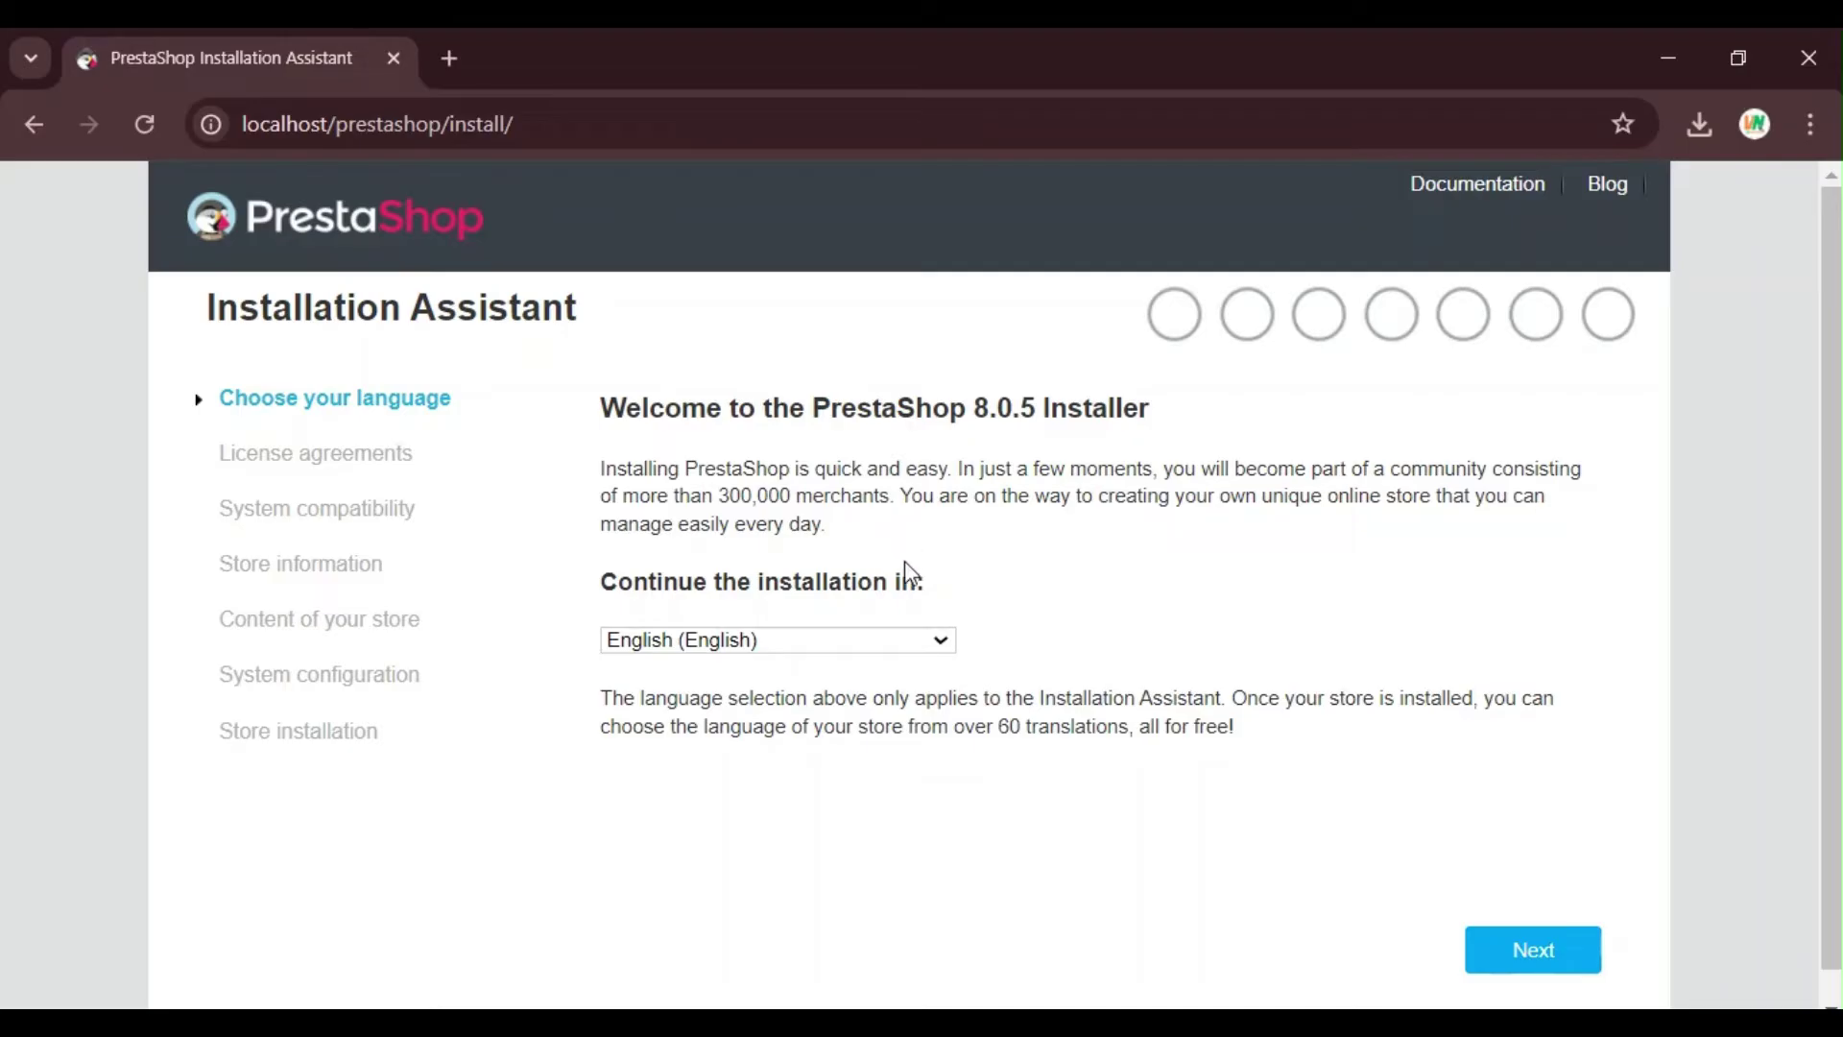
{"action": "scroll", "coordinate": [905, 563], "scroll_direction": "down", "scroll_amount": 1}
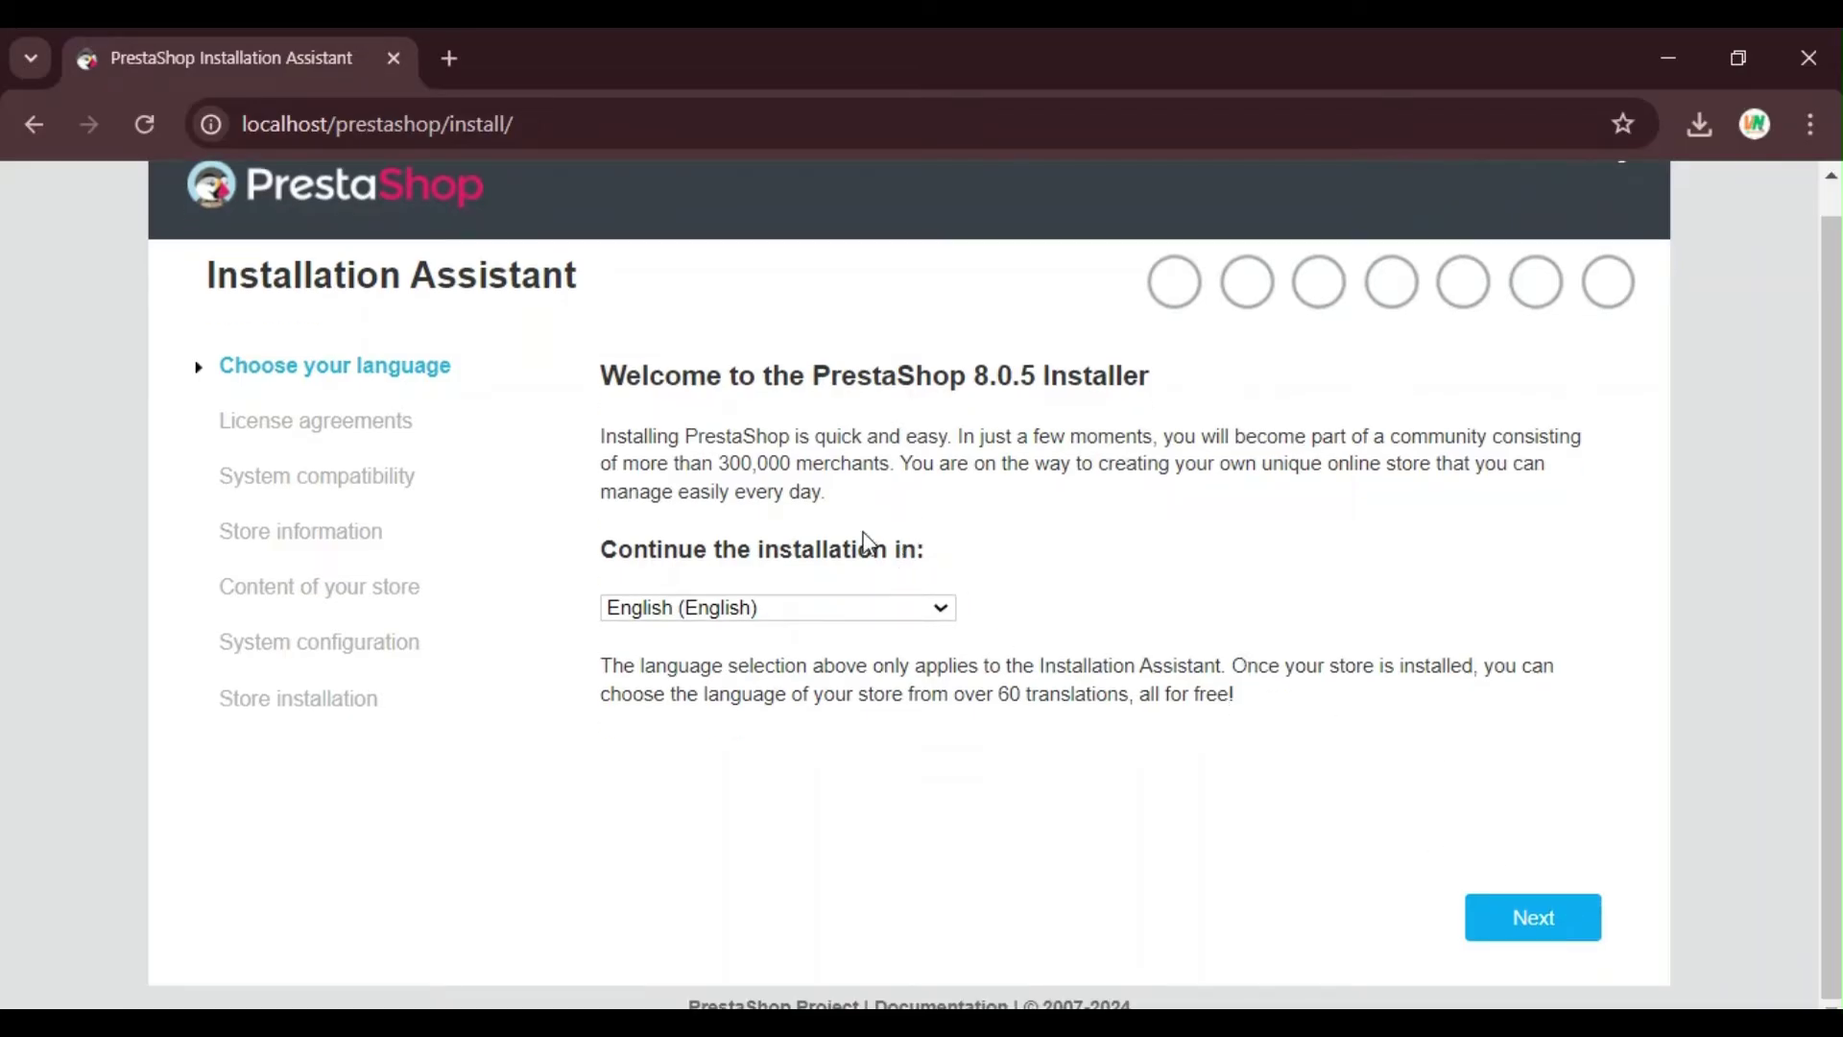
Step: Leave English (English) selected in the language list and go to License Agreements
{"action": "left_click", "coordinate": [940, 614]}
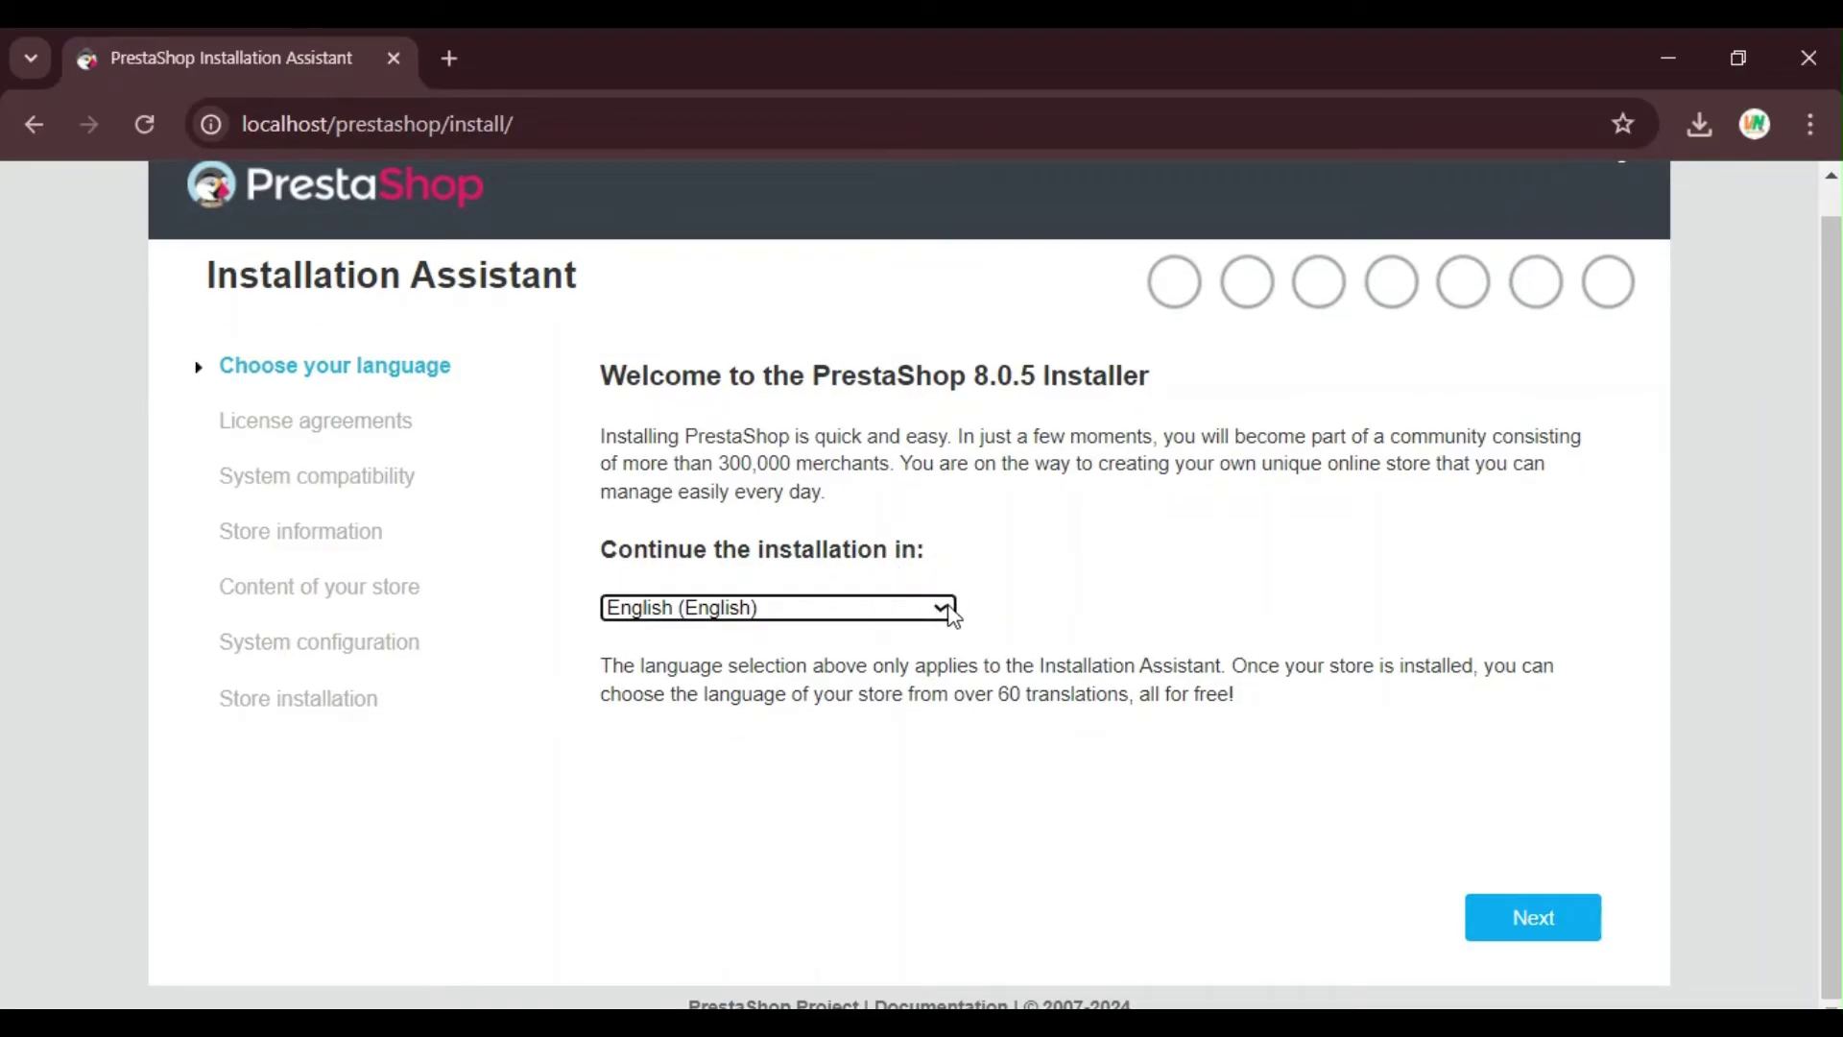
{"action": "left_click", "coordinate": [946, 616]}
{"action": "left_click", "coordinate": [946, 615]}
{"action": "left_click", "coordinate": [1547, 918]}
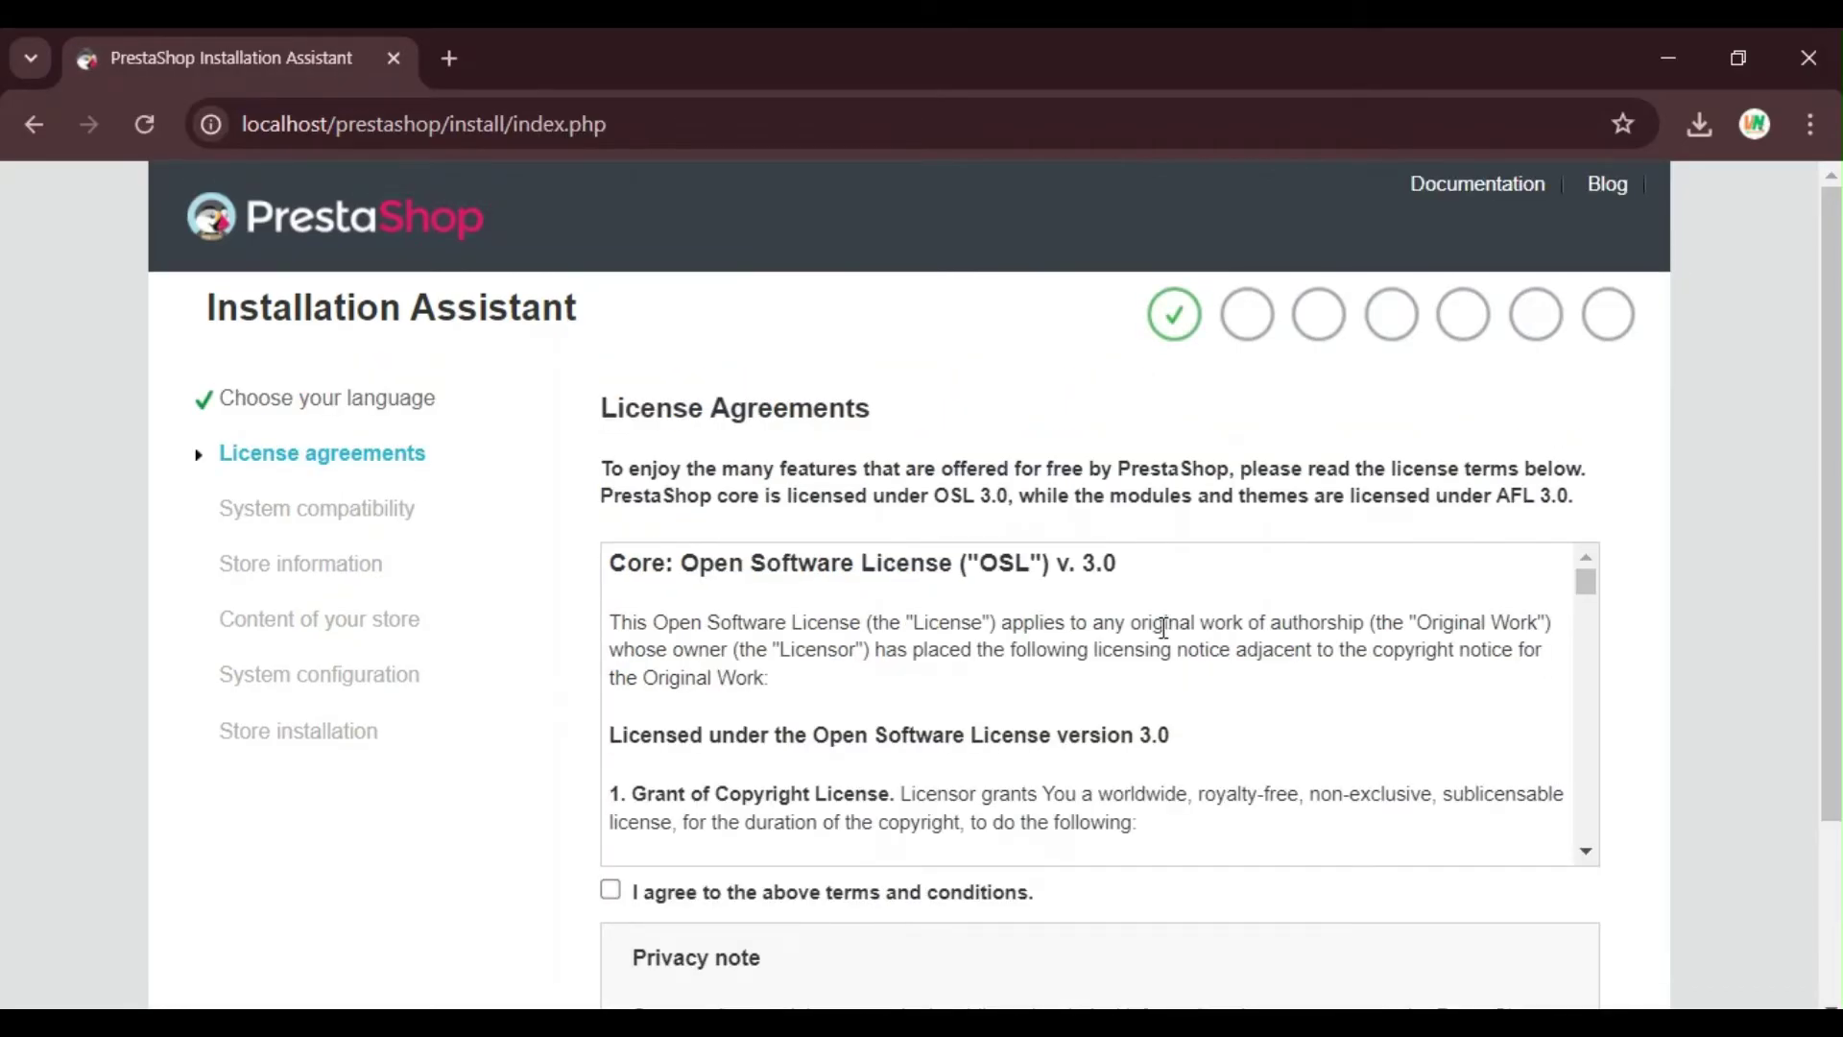
Step: Scroll the license, tick 'I agree to the above terms and conditions' and proceed
{"action": "scroll", "coordinate": [1244, 689], "scroll_direction": "down", "scroll_amount": 2}
{"action": "scroll", "coordinate": [1199, 707], "scroll_direction": "down", "scroll_amount": 5}
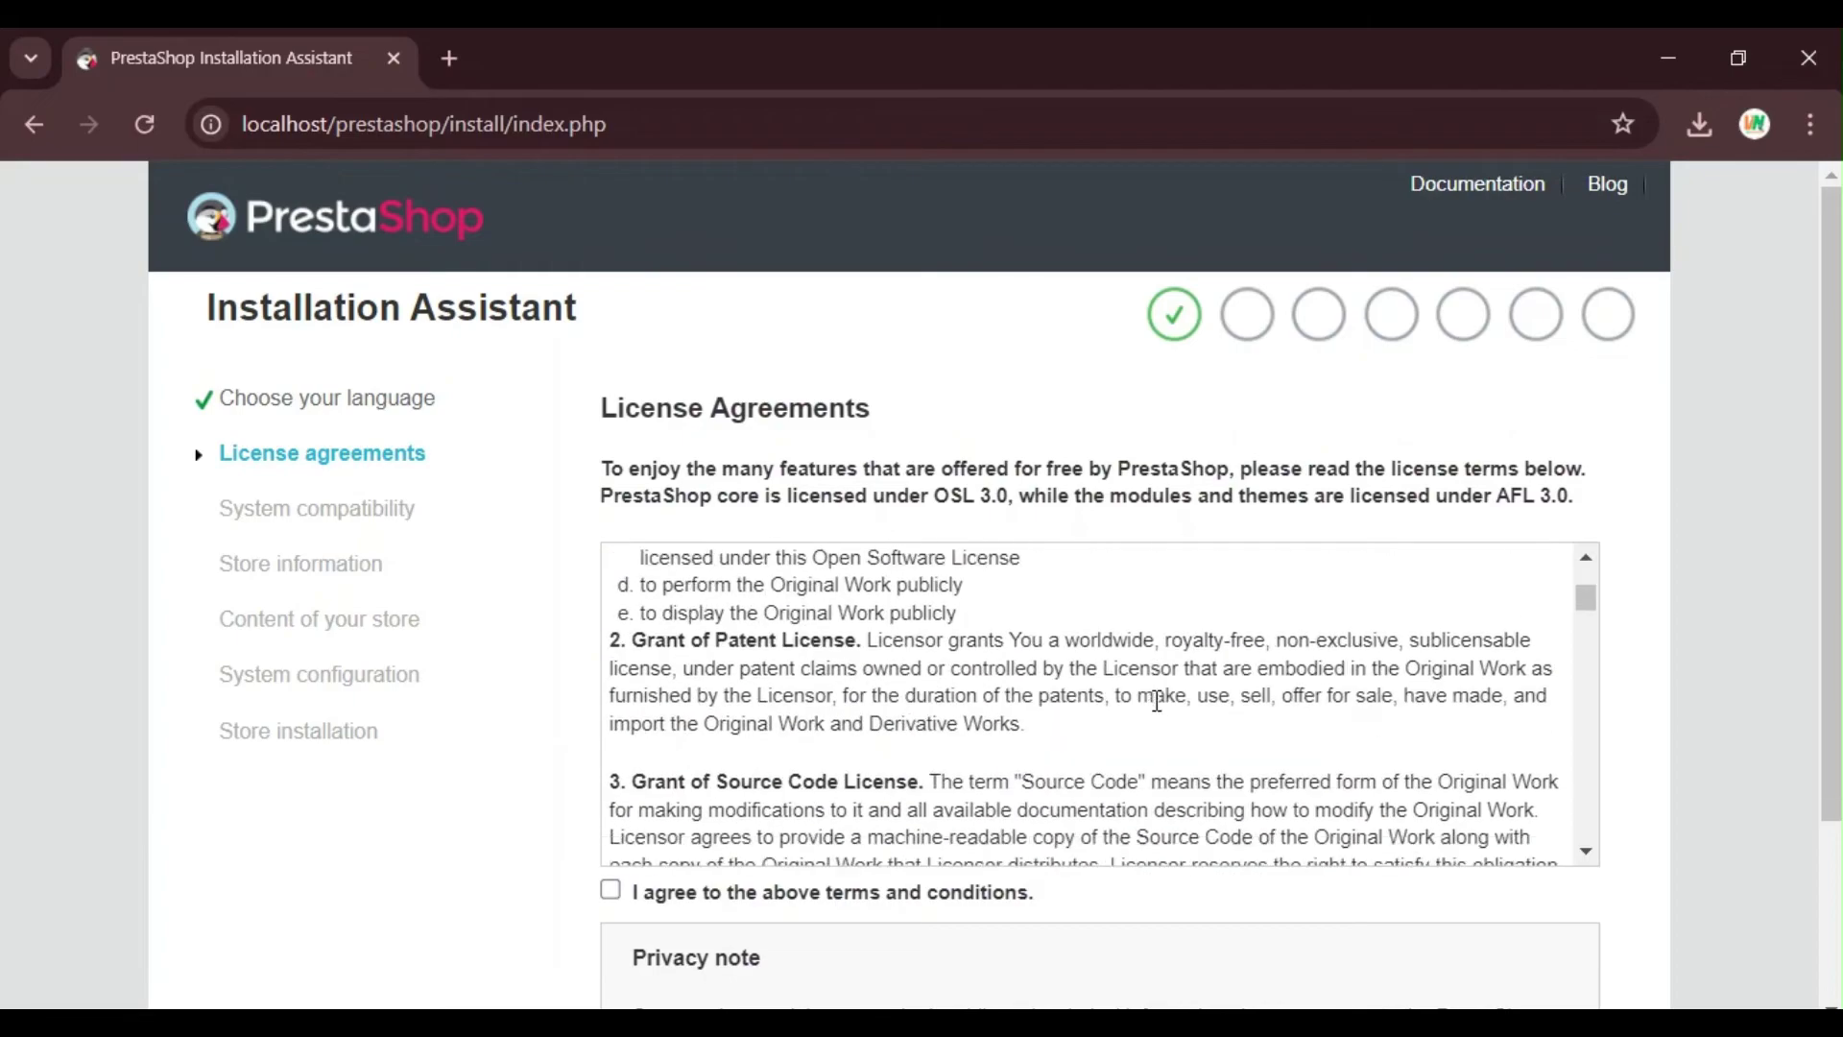
{"action": "scroll", "coordinate": [1200, 707], "scroll_direction": "down", "scroll_amount": 3}
{"action": "scroll", "coordinate": [1209, 748], "scroll_direction": "down", "scroll_amount": 15}
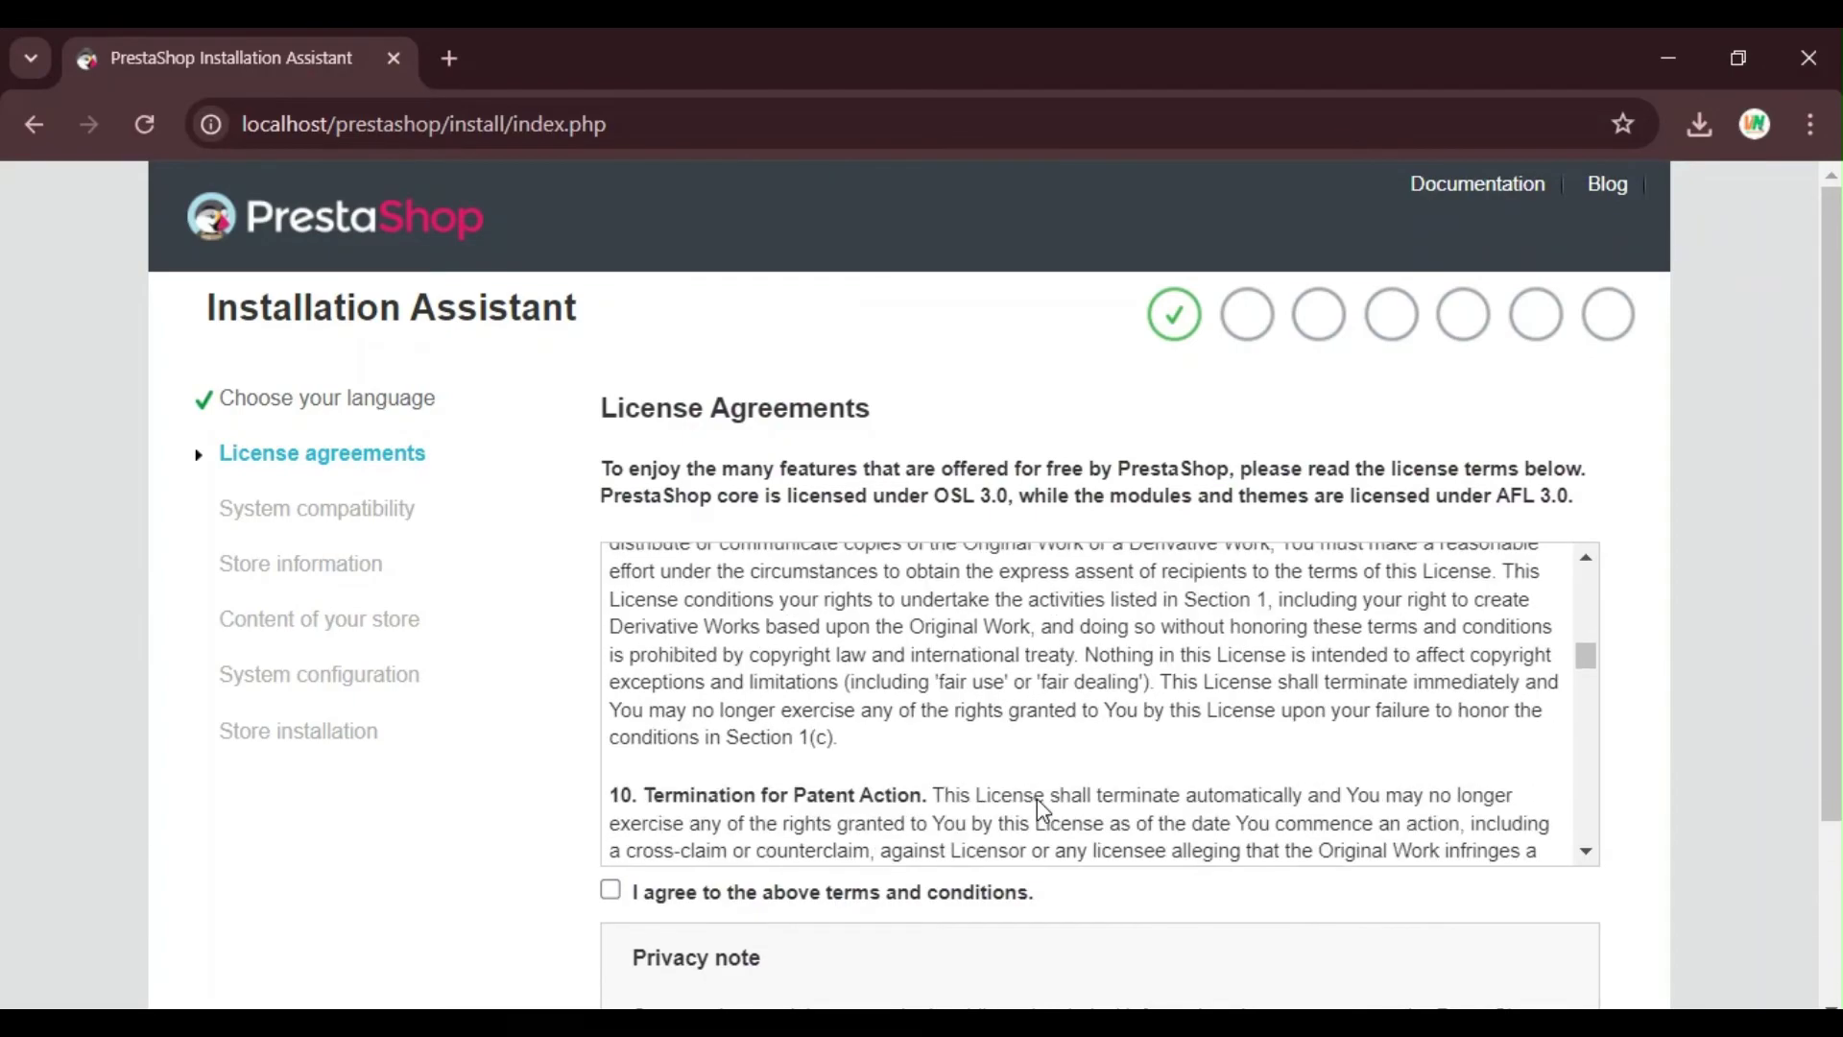
{"action": "scroll", "coordinate": [1106, 792], "scroll_direction": "down", "scroll_amount": 10}
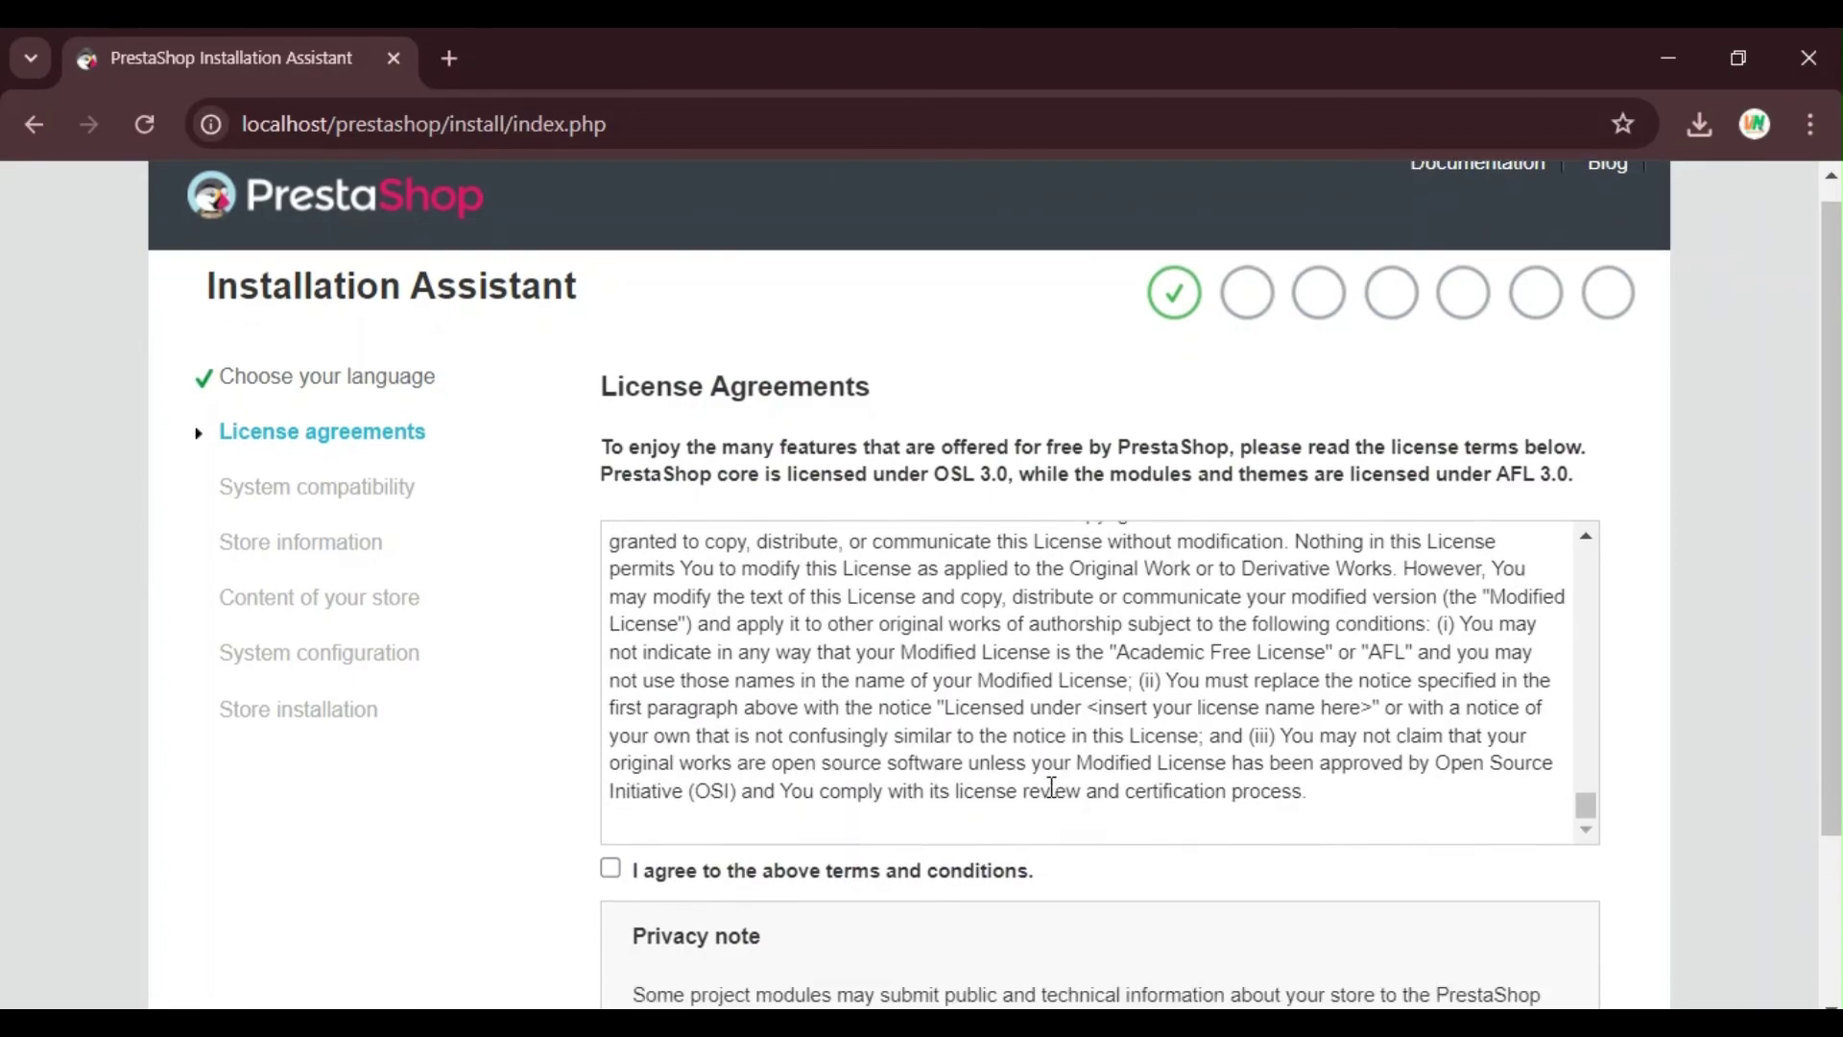
{"action": "scroll", "coordinate": [1099, 779], "scroll_direction": "down", "scroll_amount": 3}
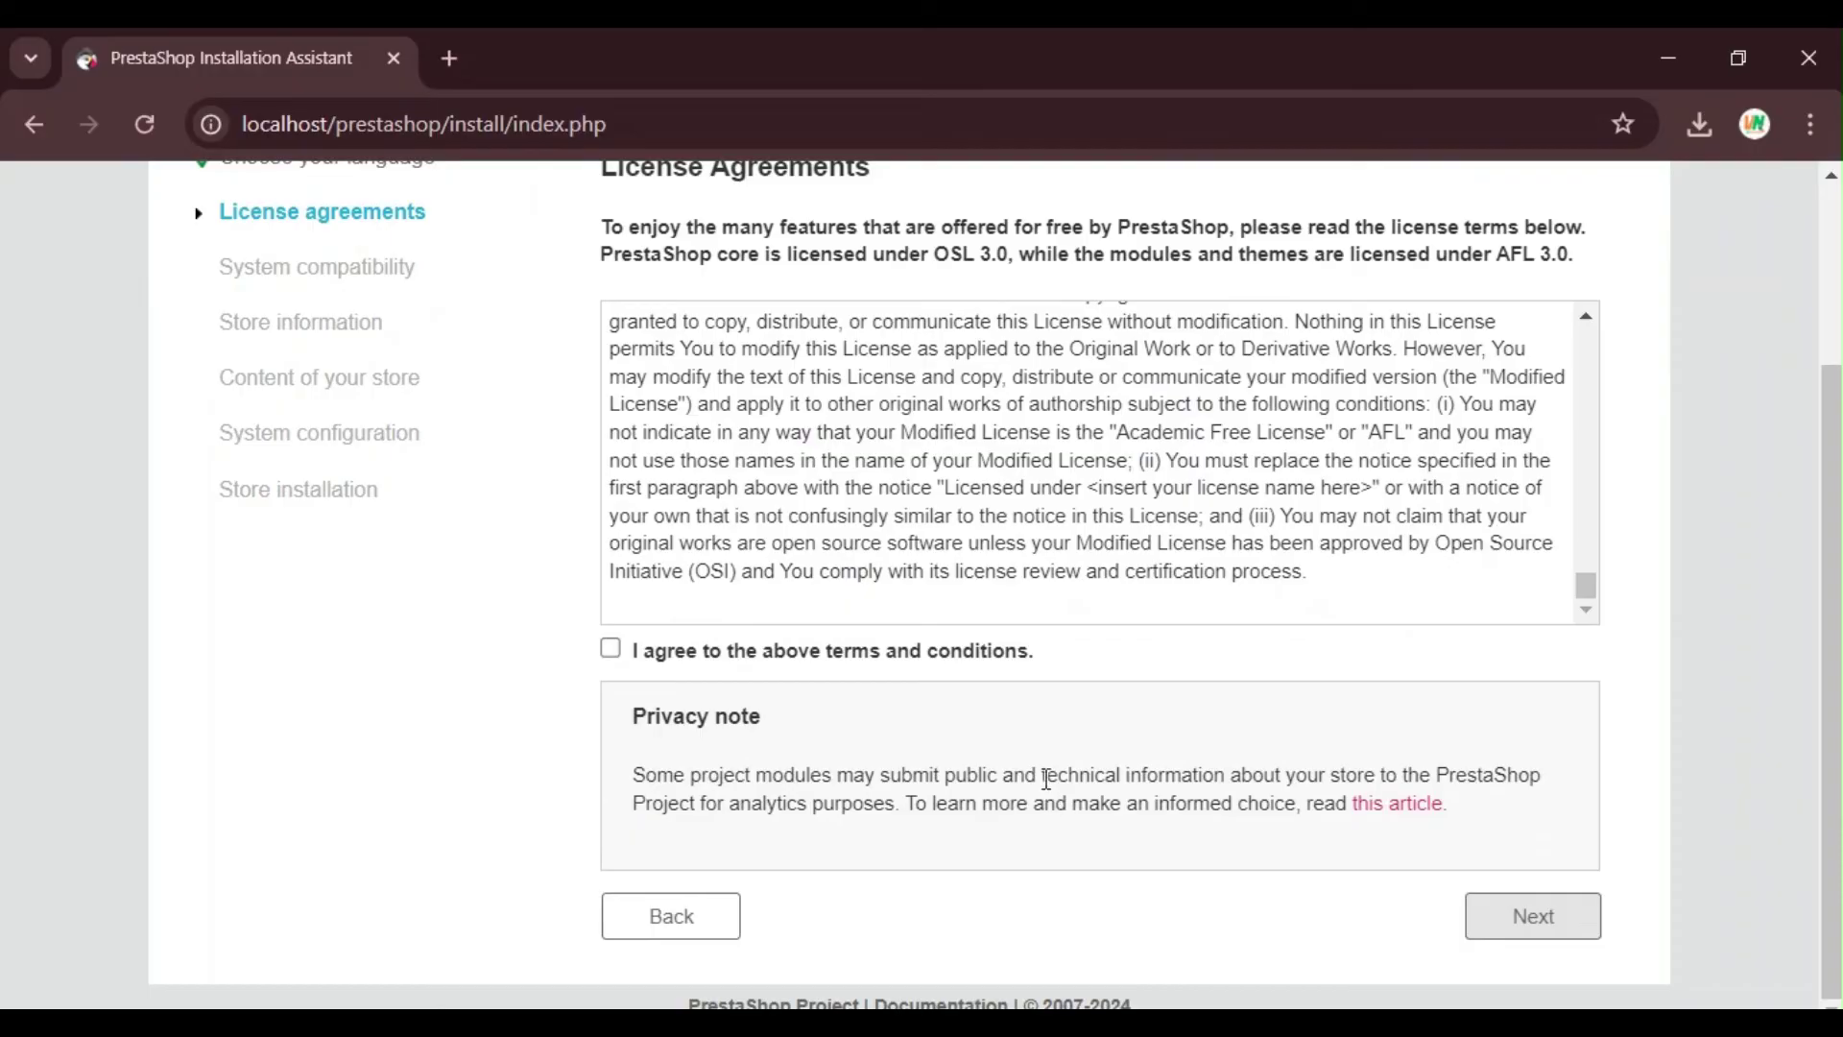
{"action": "left_click", "coordinate": [636, 655]}
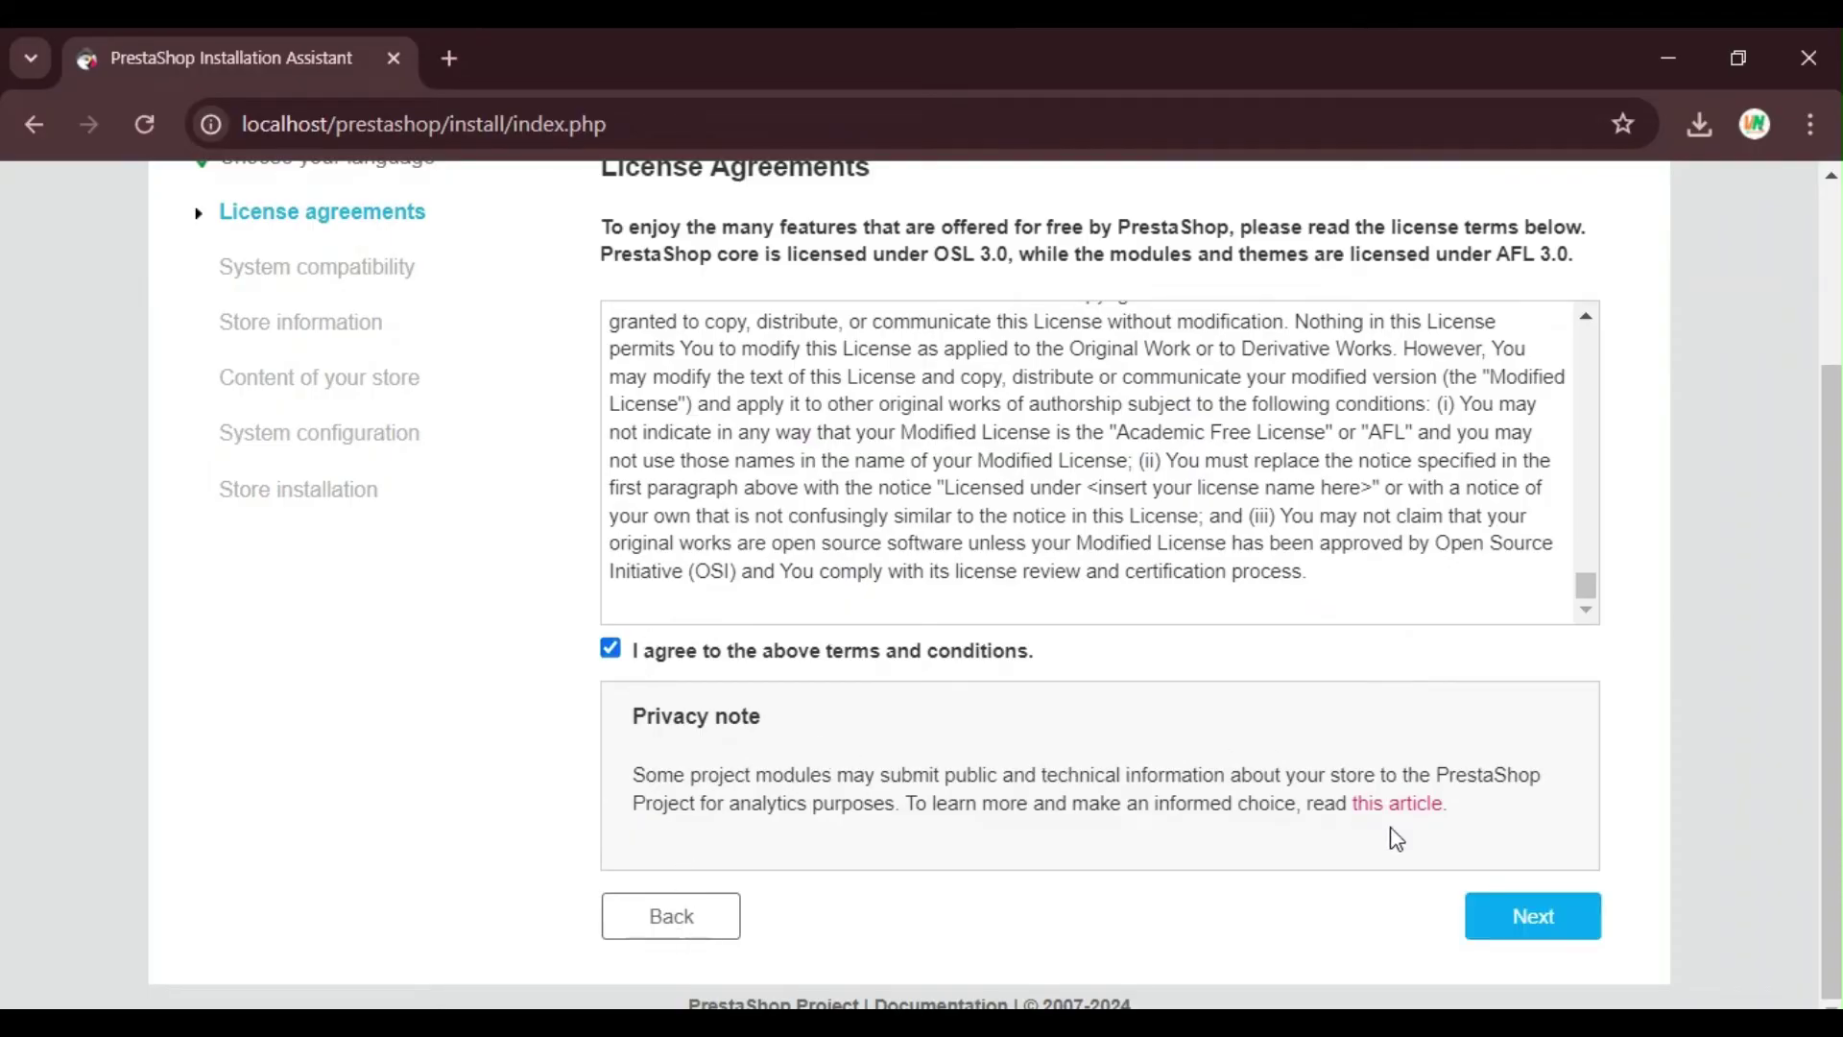
{"action": "left_click", "coordinate": [1513, 920]}
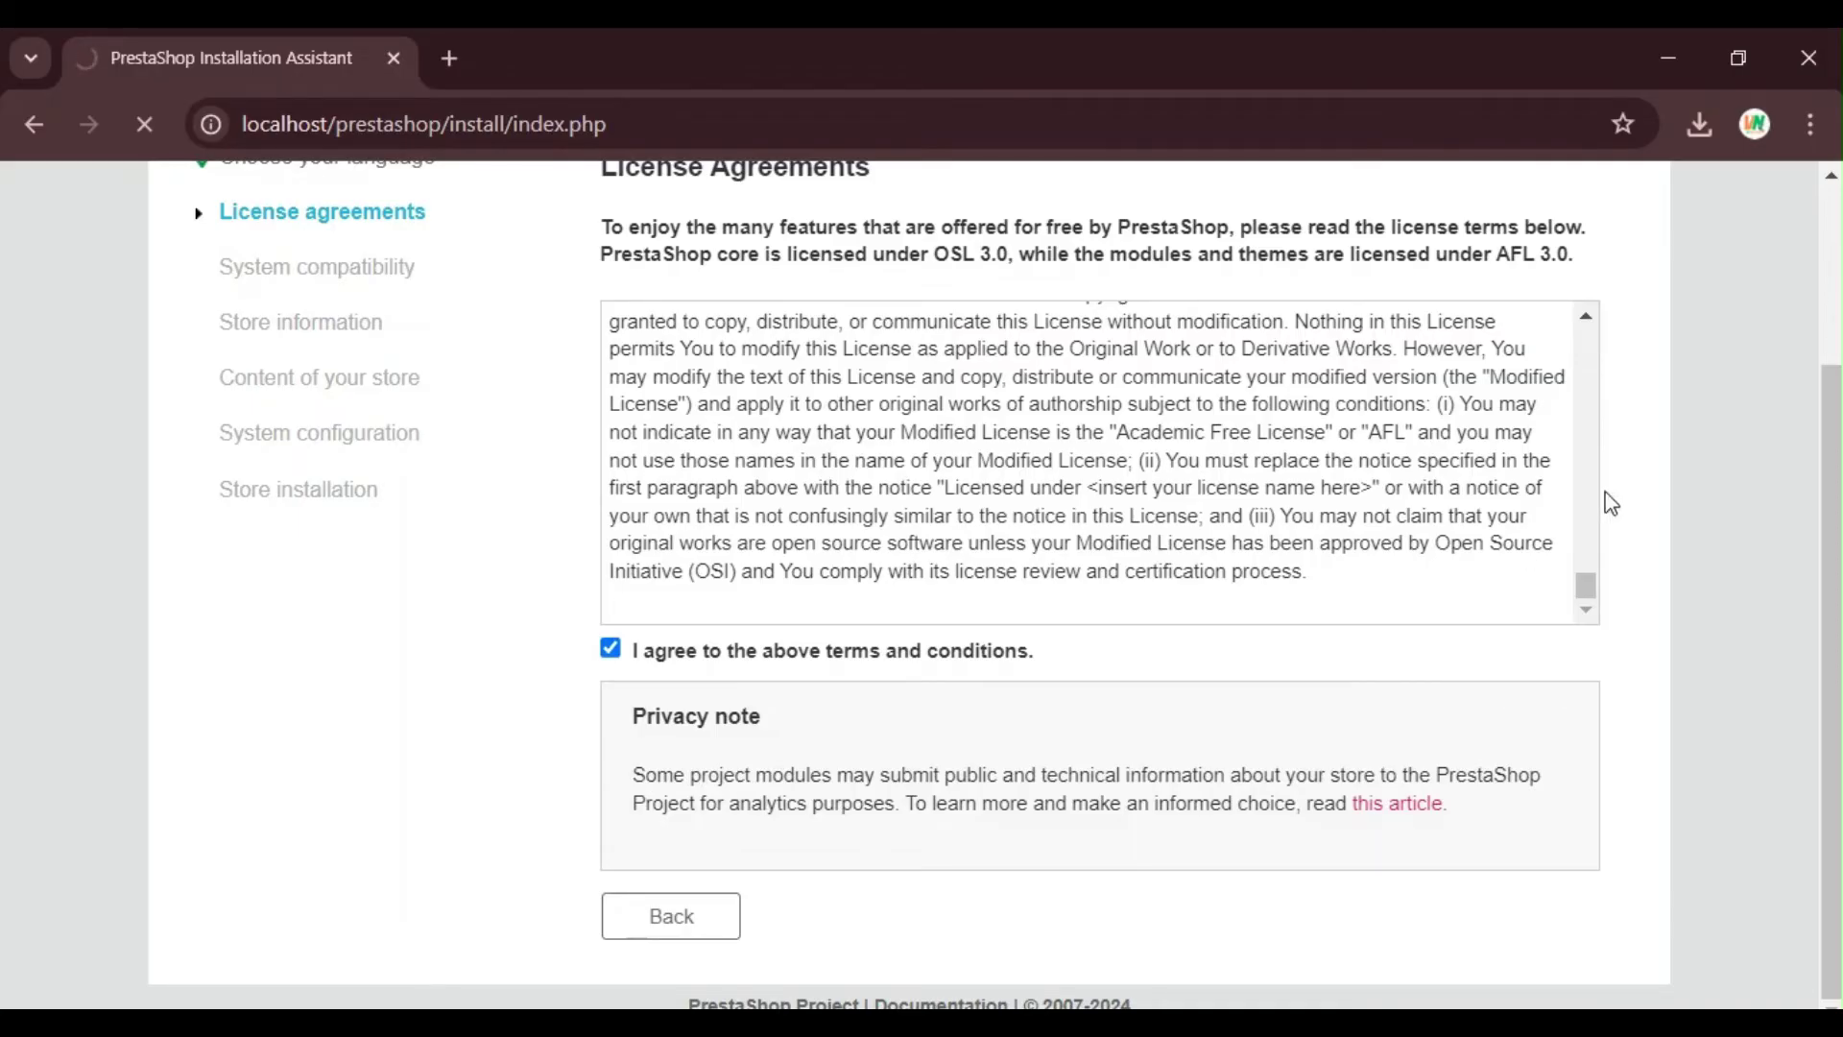
{"action": "scroll", "coordinate": [1608, 502], "scroll_direction": "up", "scroll_amount": 3}
{"action": "scroll", "coordinate": [1732, 495], "scroll_direction": "down", "scroll_amount": 3}
{"action": "scroll", "coordinate": [1729, 494], "scroll_direction": "up", "scroll_amount": 3}
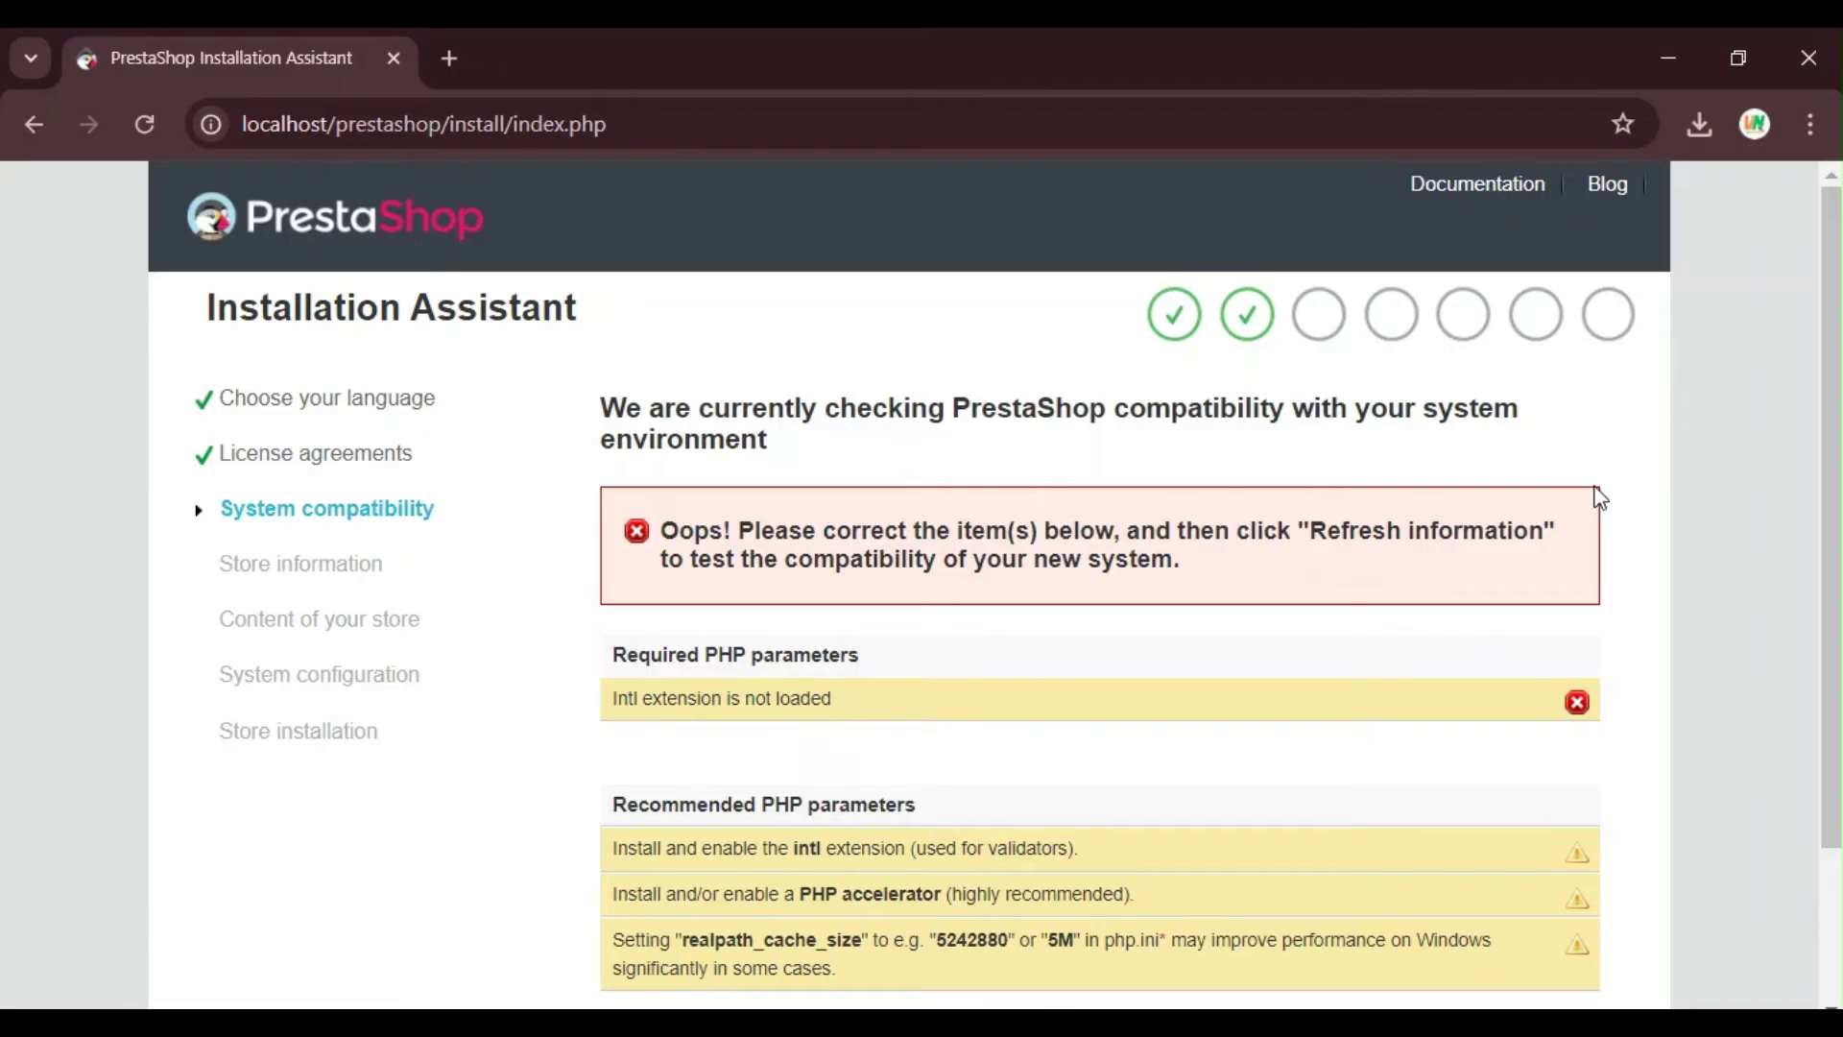
Step: Select 'Intl' in the error, then open Apache's Config file list in XAMPP
{"action": "scroll", "coordinate": [740, 698], "scroll_direction": "down", "scroll_amount": 2}
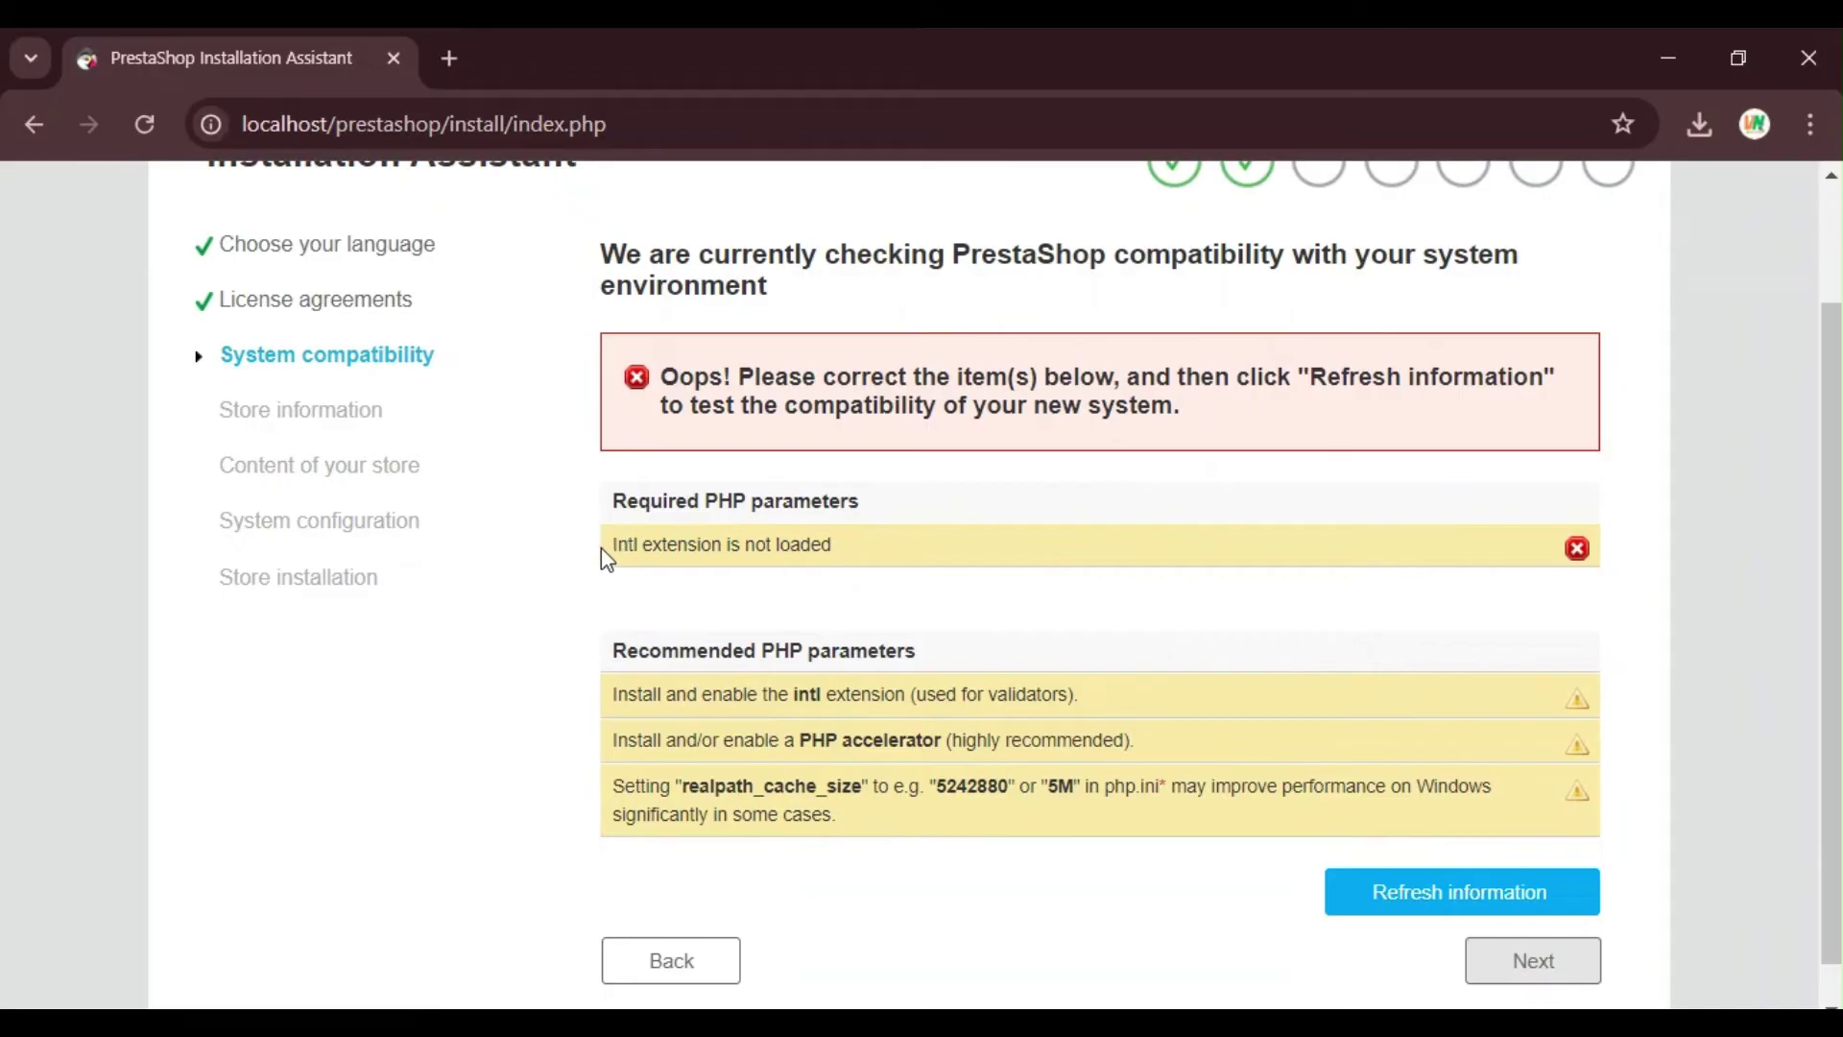
{"action": "left_click_drag", "start_coordinate": [612, 545], "coordinate": [644, 547]}
{"action": "left_click", "coordinate": [534, 1022]}
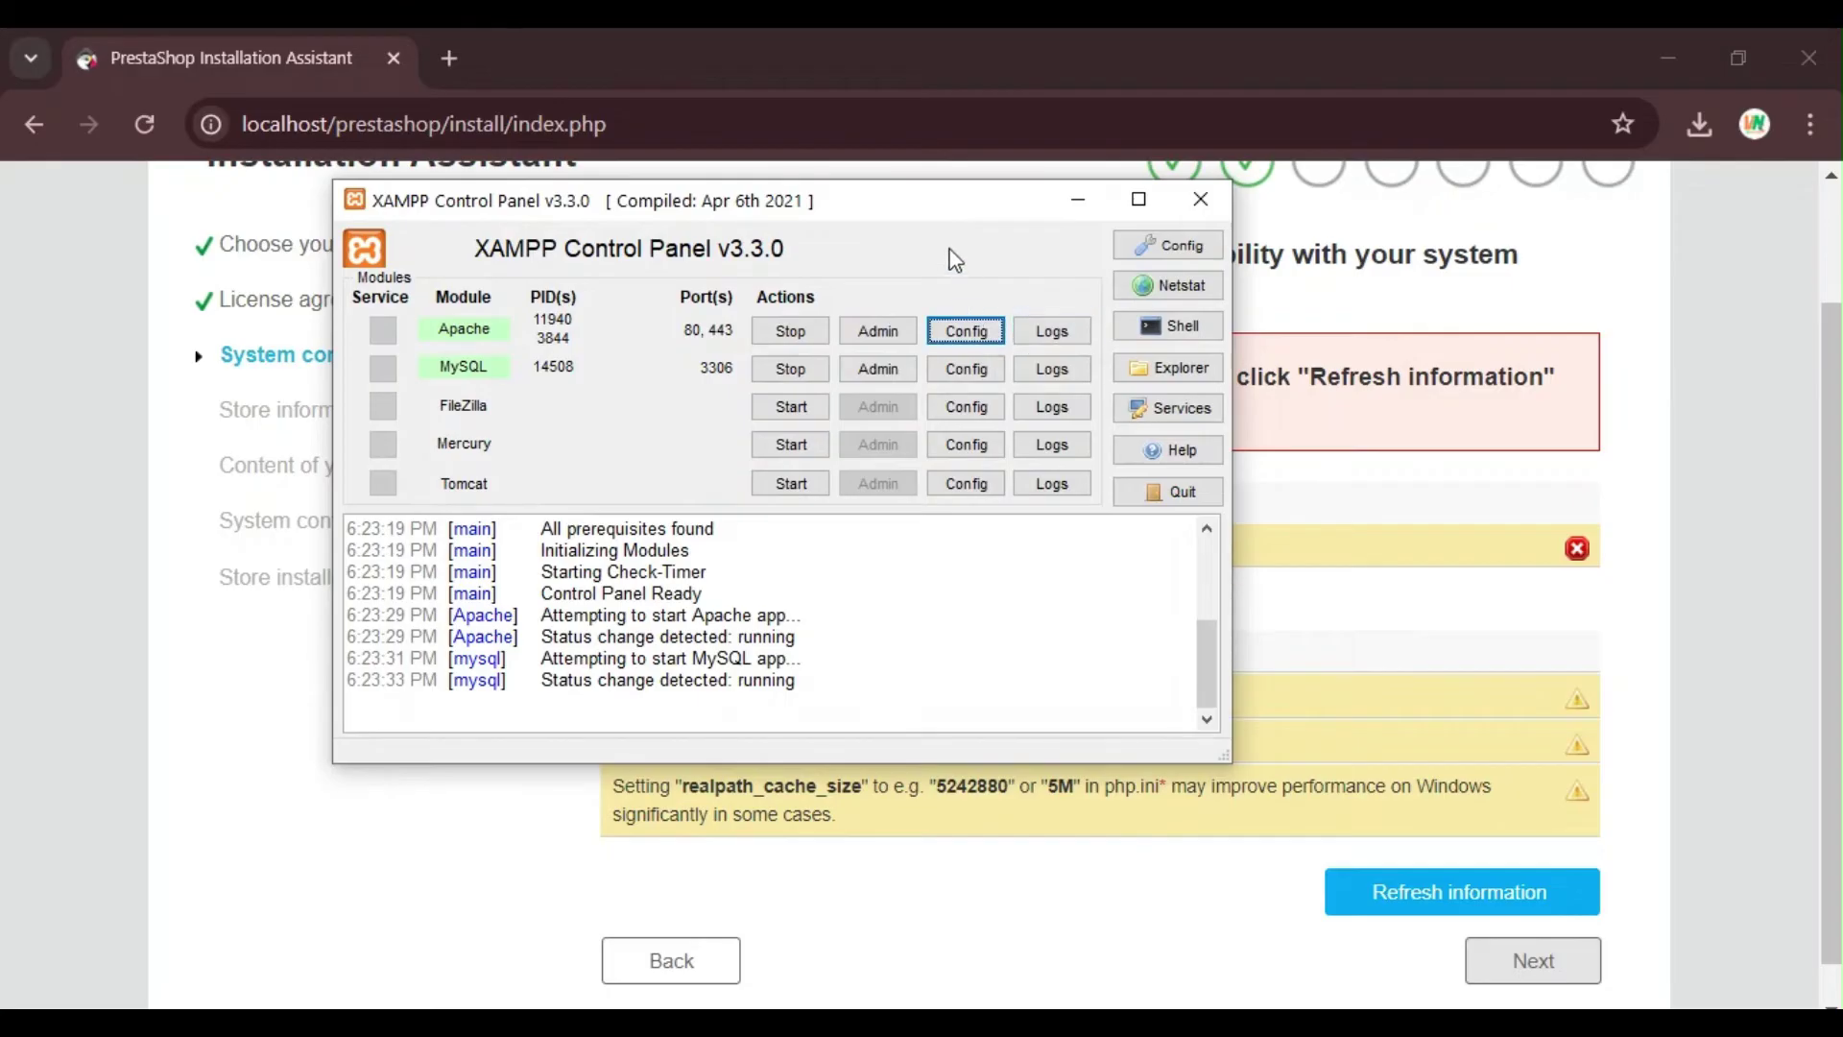
{"action": "left_click_drag", "start_coordinate": [928, 211], "coordinate": [708, 255]}
{"action": "left_click", "coordinate": [758, 376]}
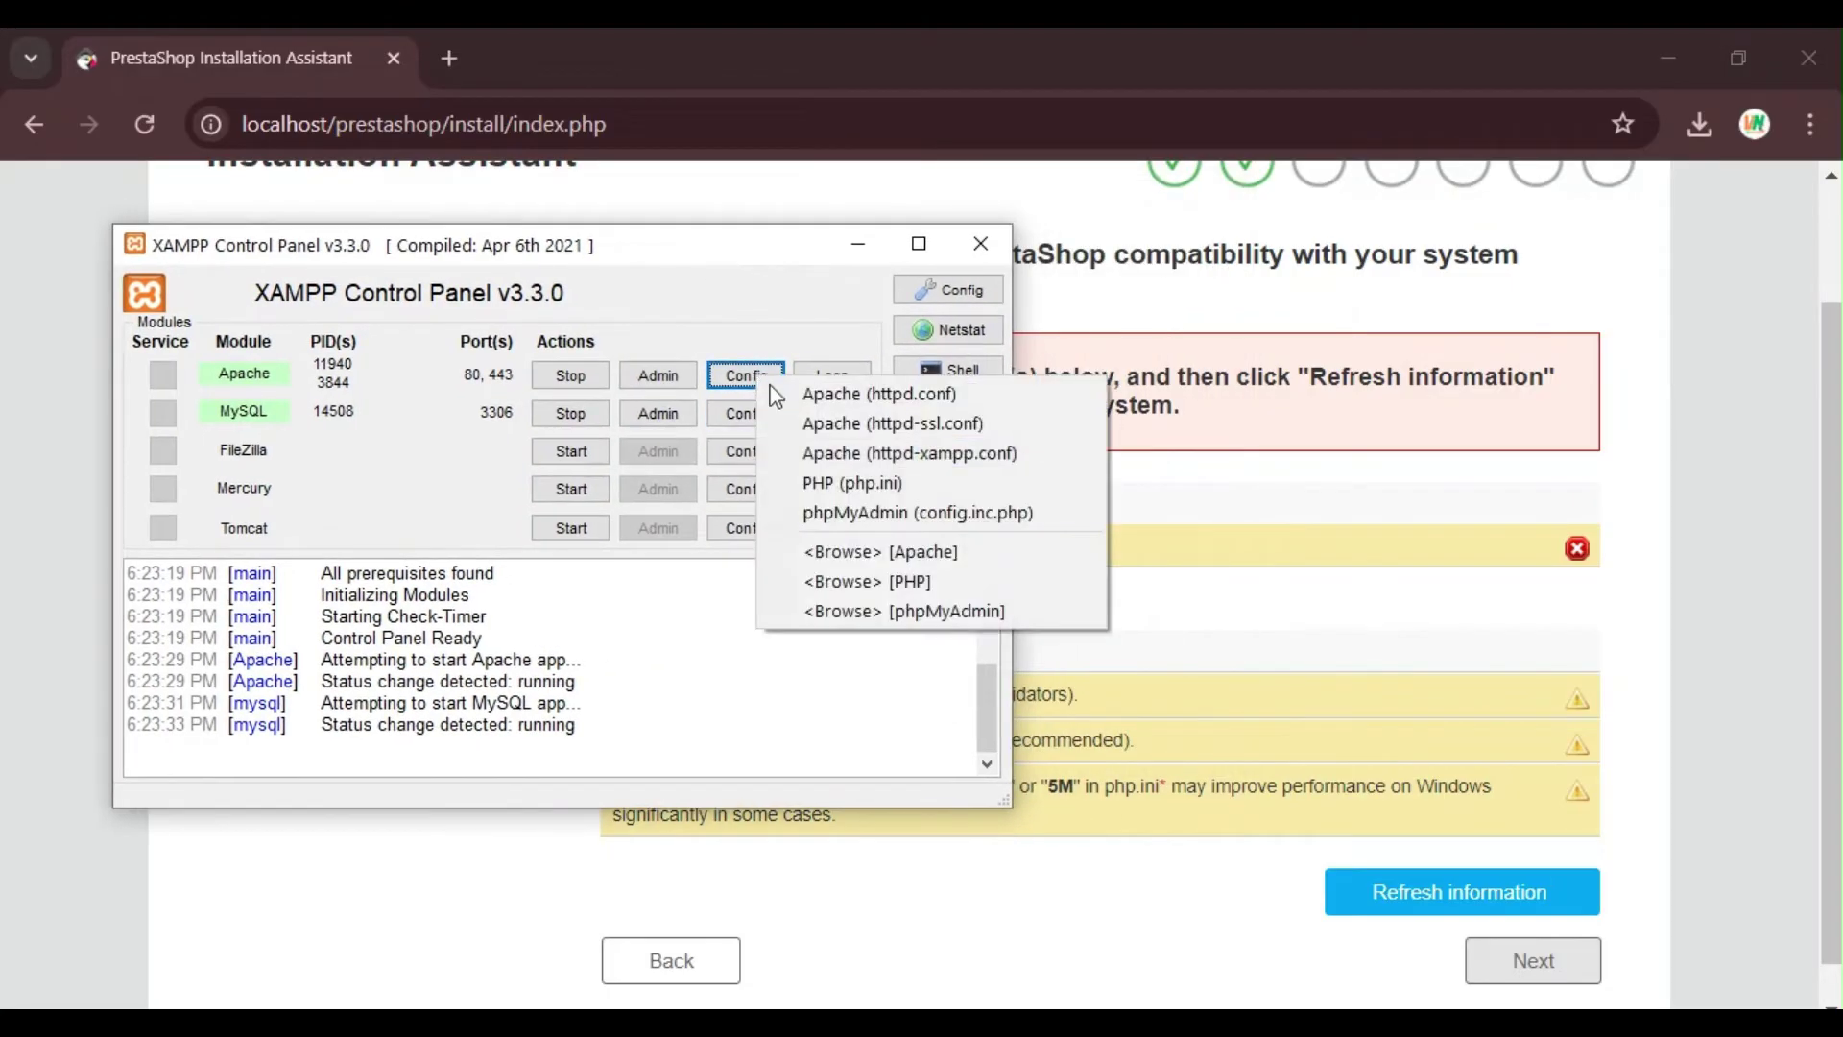
Step: Open php.ini, remove the ';' before extension=intl, save, and close Notepad
{"action": "left_click", "coordinate": [896, 492]}
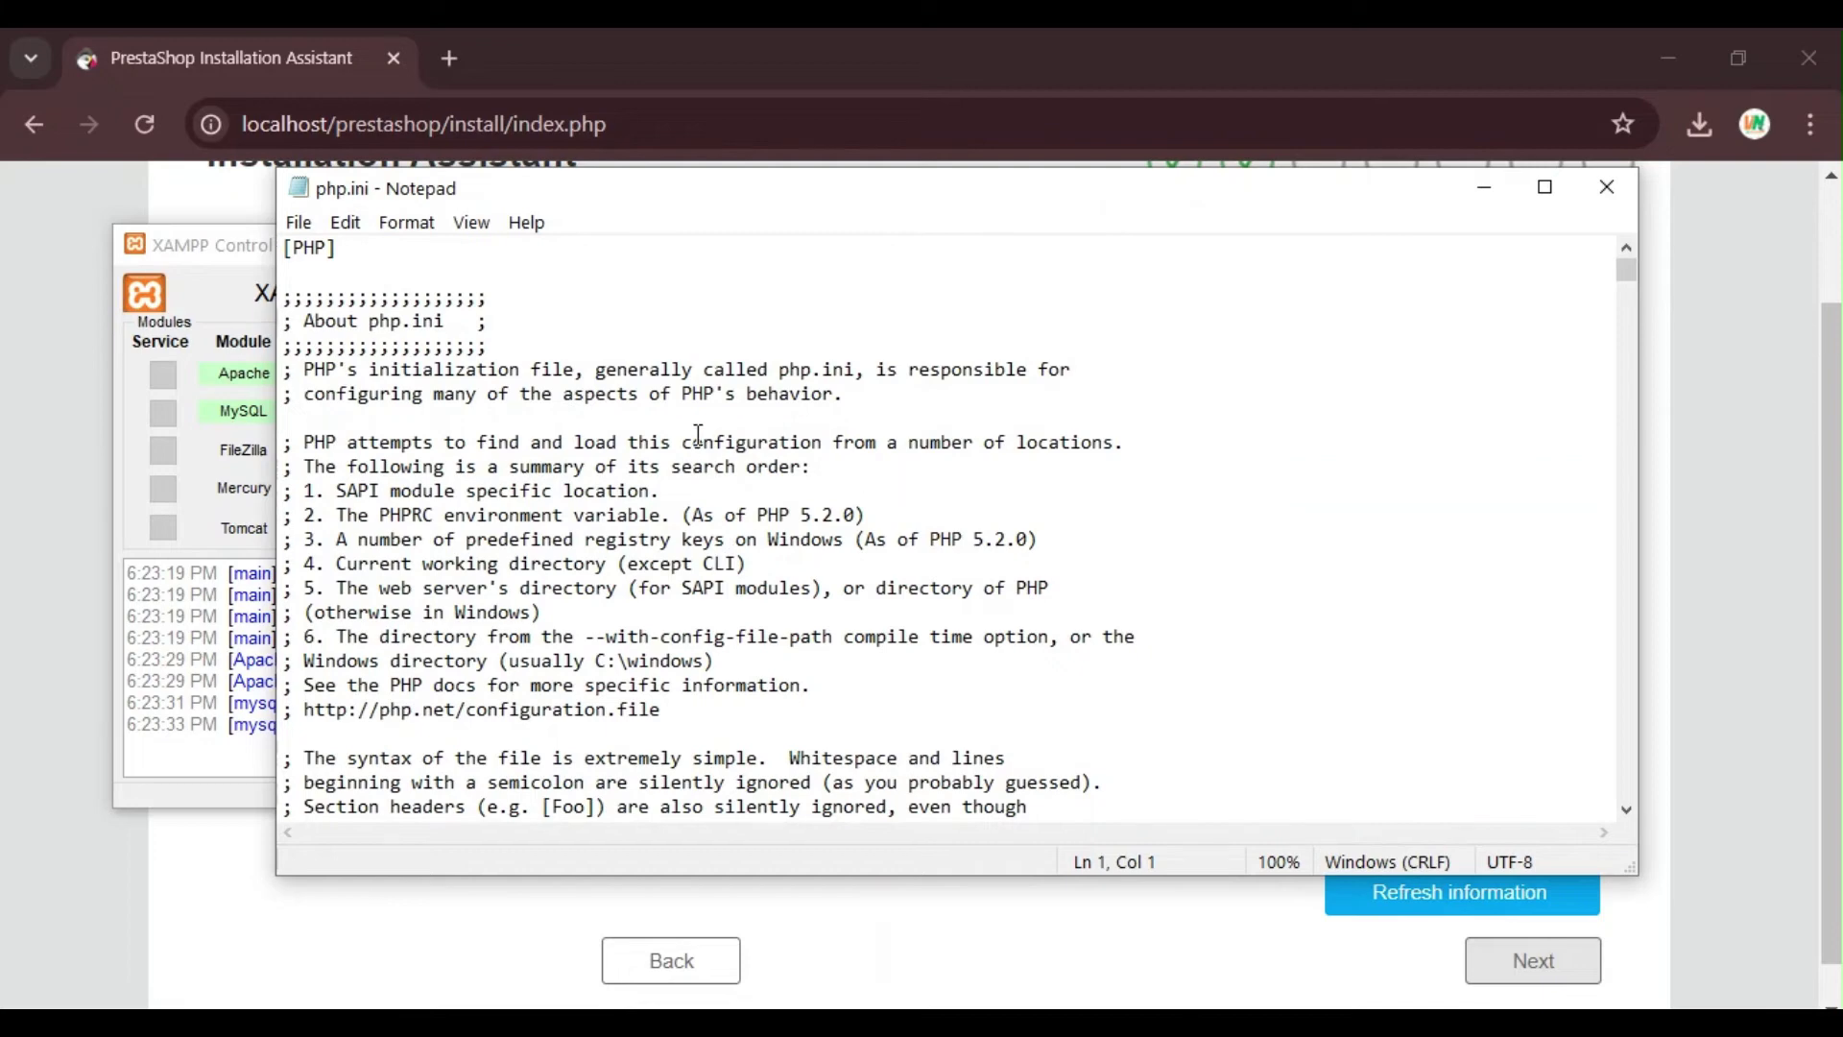
{"action": "key", "text": "ctrl+f"}
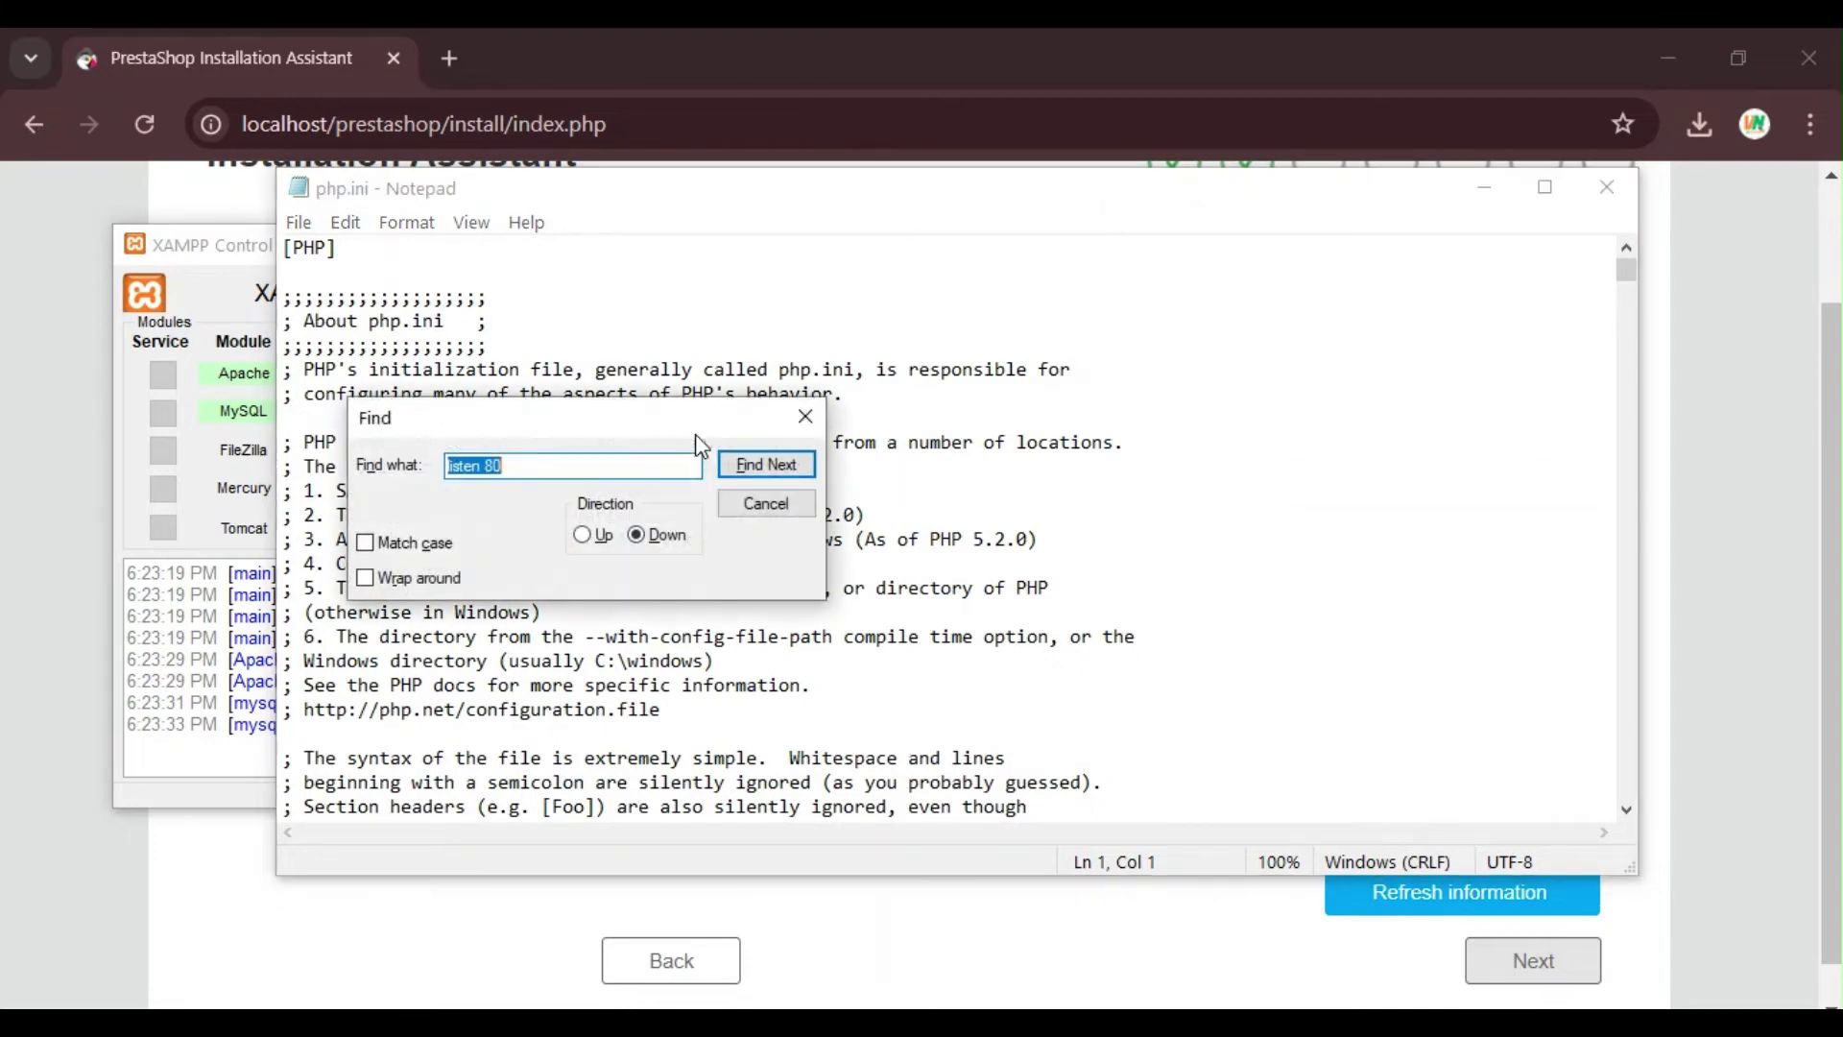
{"action": "type", "text": "intl"}
{"action": "key", "text": "Return"}
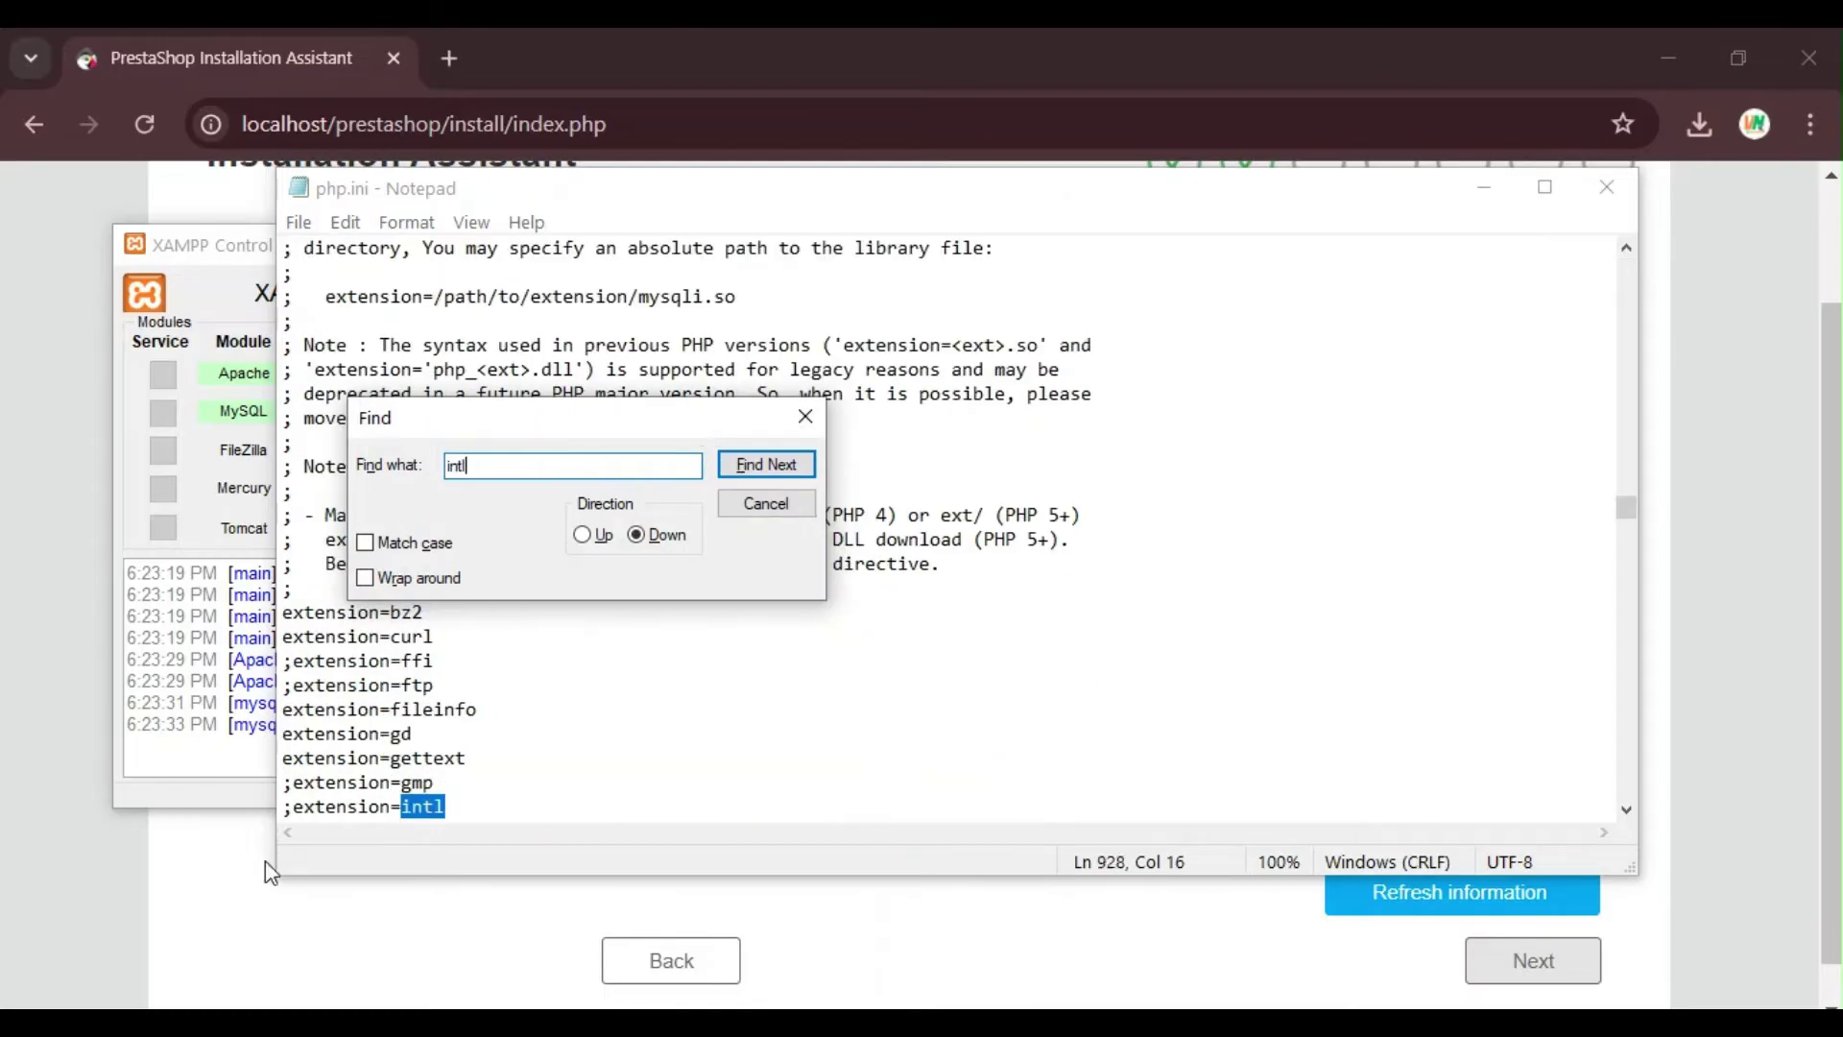
{"action": "left_click", "coordinate": [292, 806]}
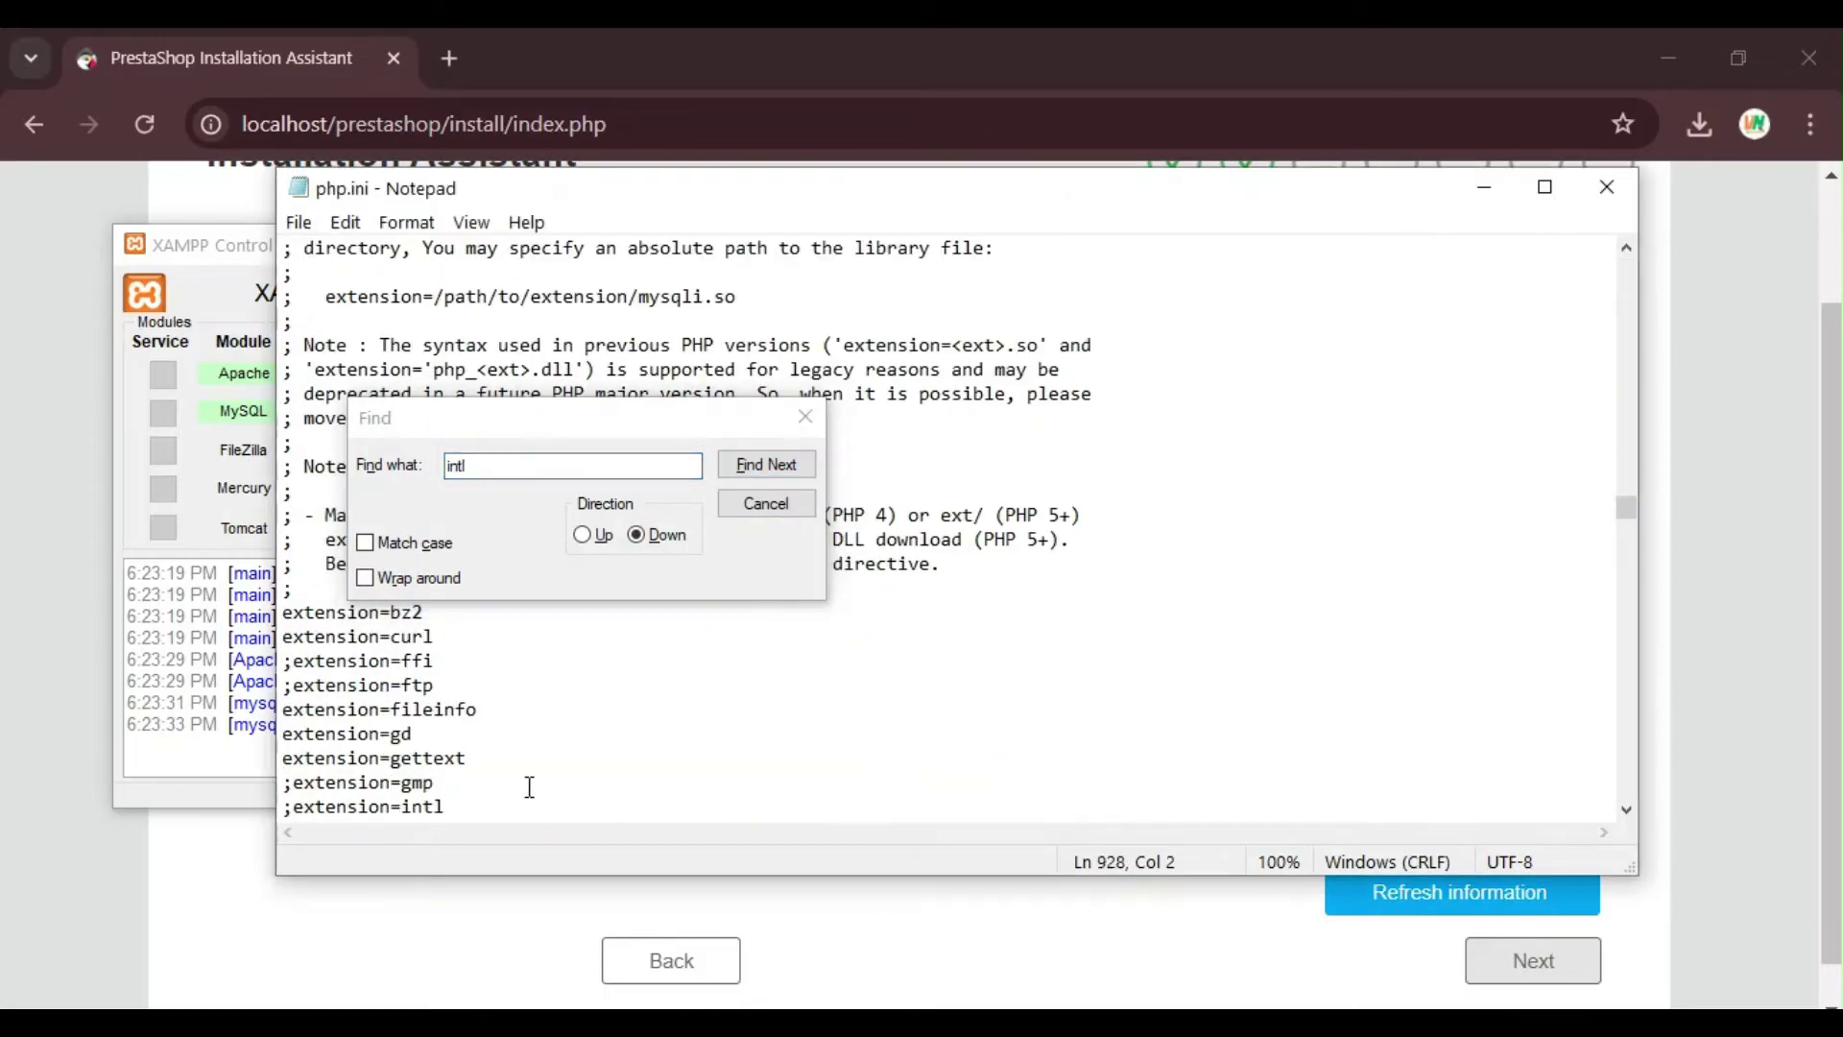
{"action": "key", "text": "BackSpace"}
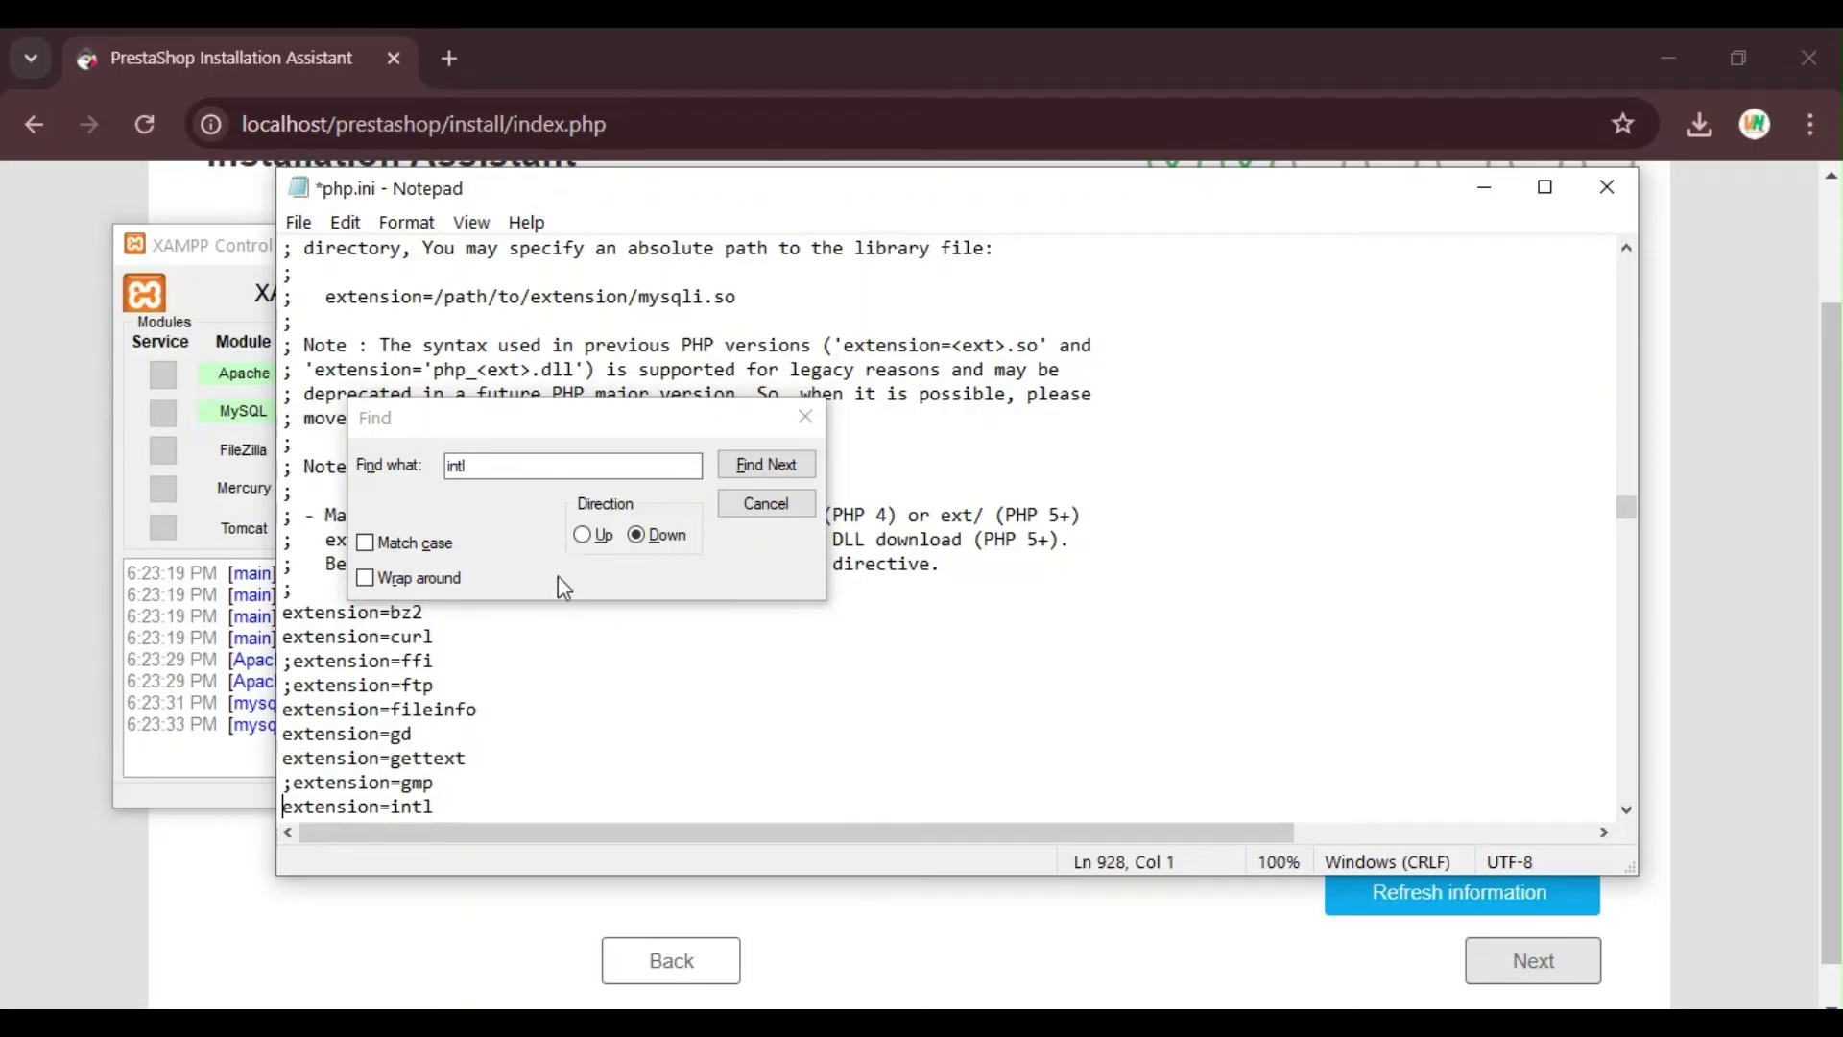
{"action": "left_click", "coordinate": [299, 222]}
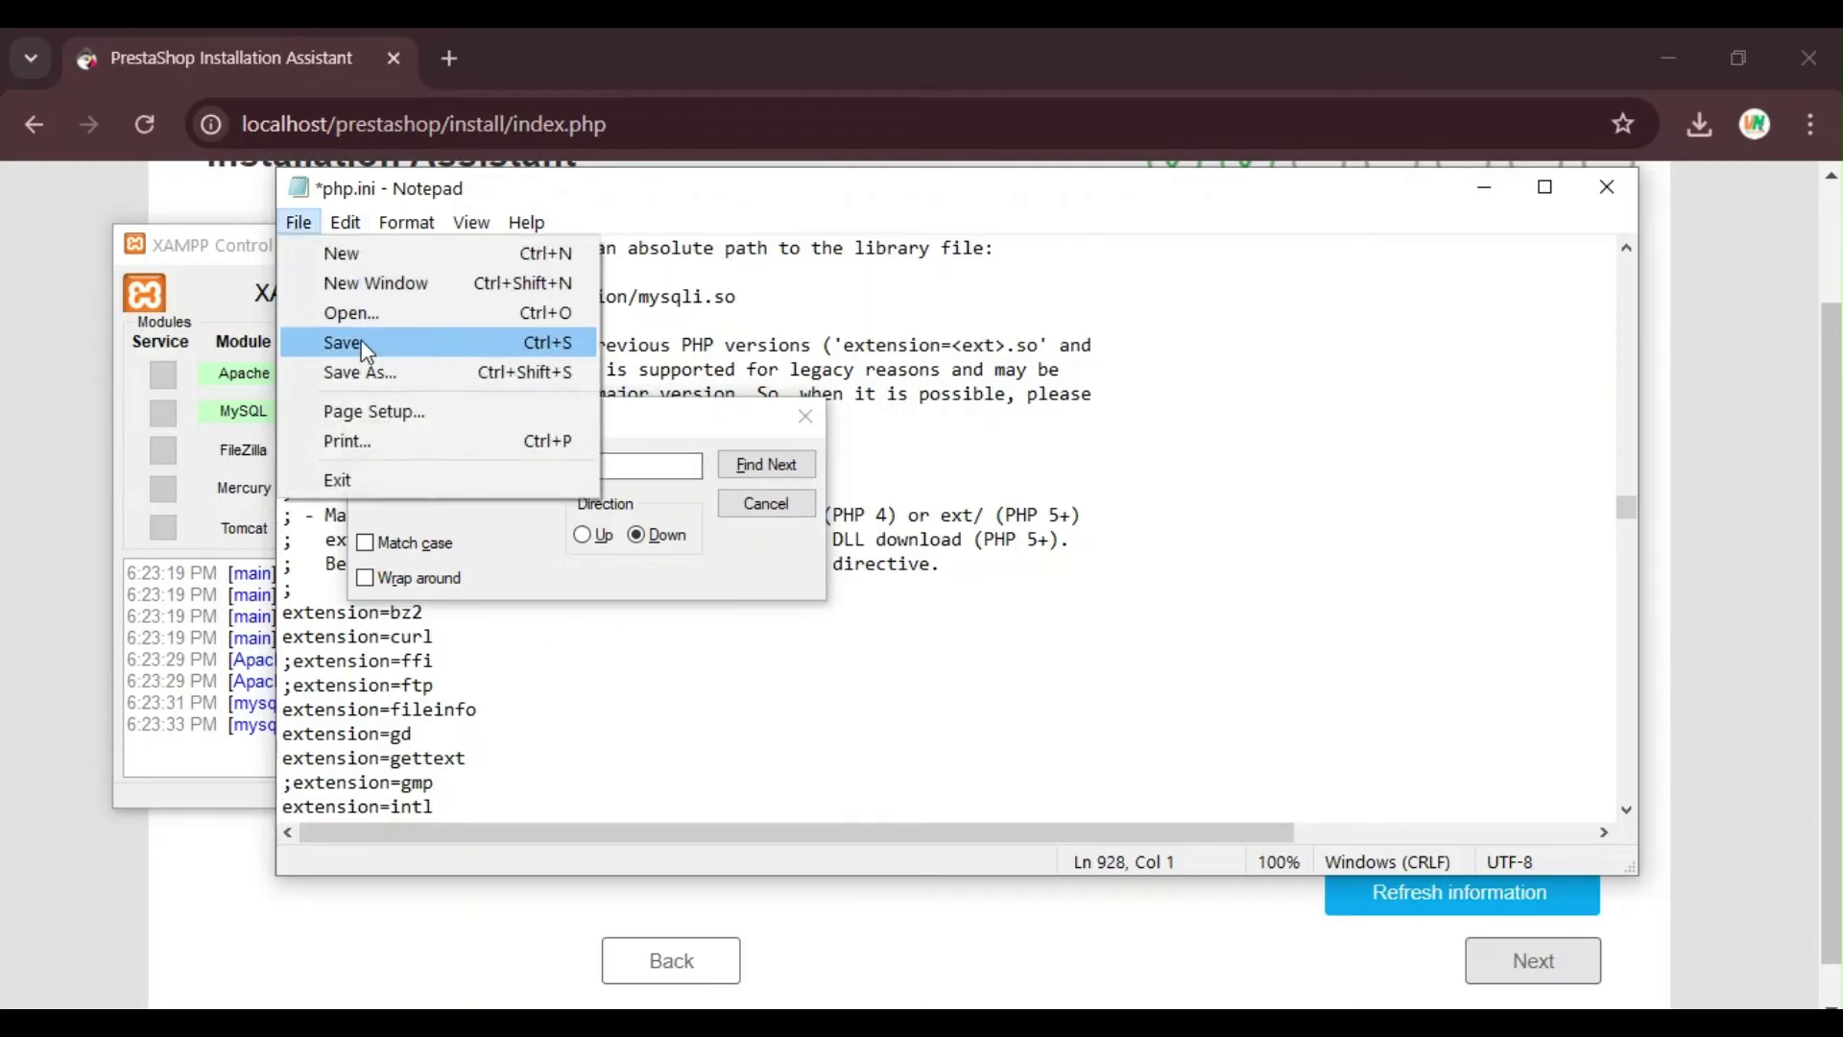
{"action": "left_click", "coordinate": [343, 343]}
{"action": "left_click", "coordinate": [1607, 186]}
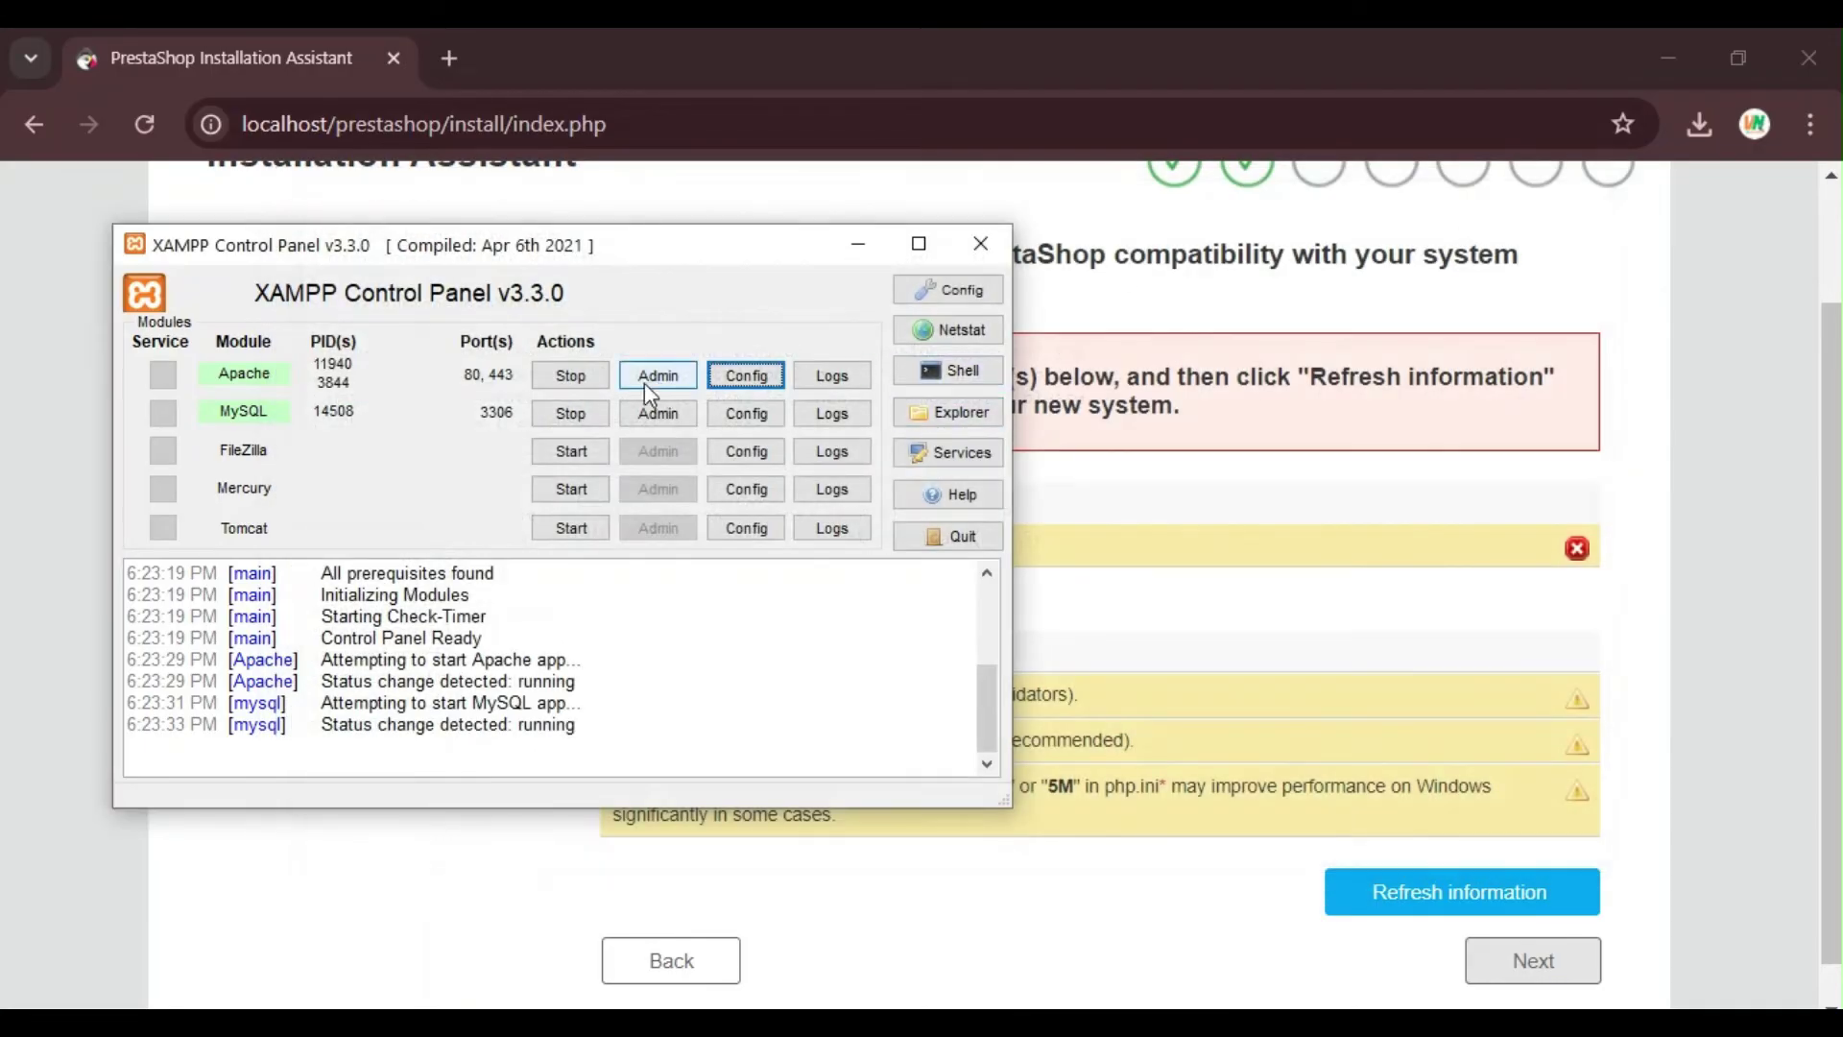
Step: Restart the Apache and MySQL servers in XAMPP Control Panel
{"action": "left_click", "coordinate": [570, 375]}
{"action": "left_click", "coordinate": [570, 413]}
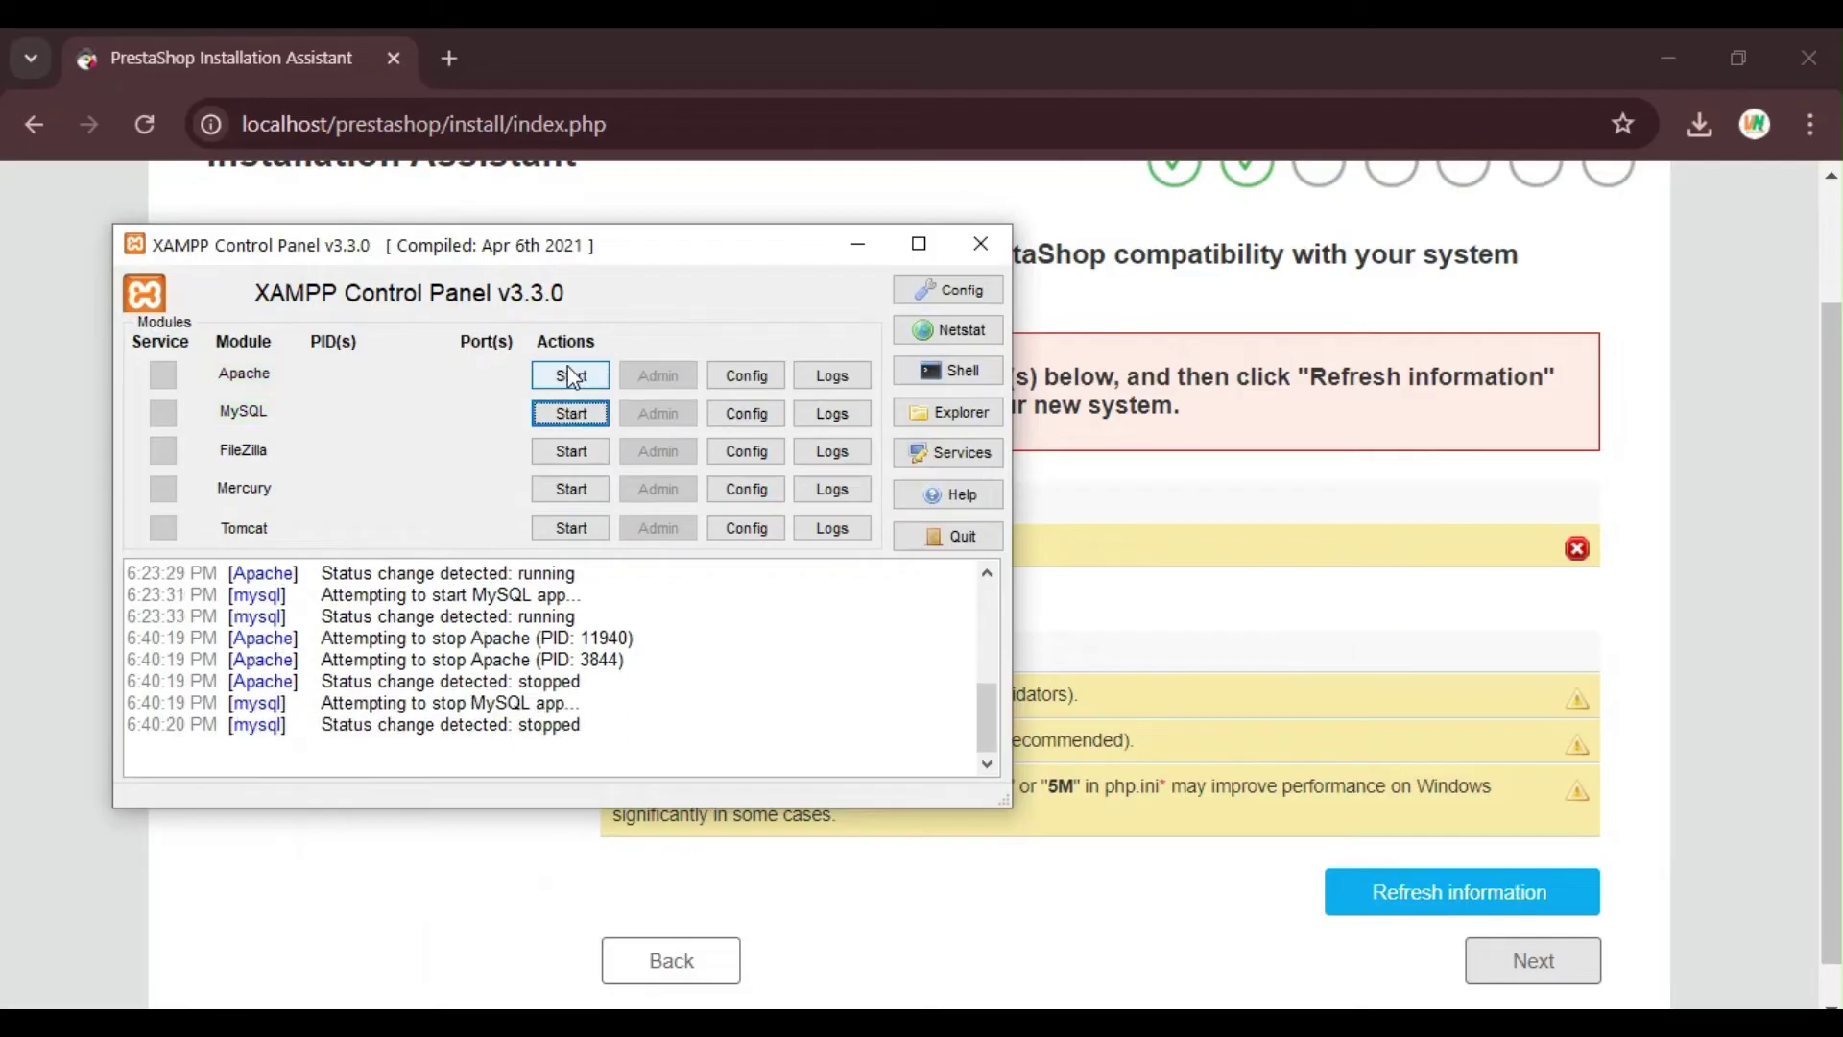
{"action": "left_click", "coordinate": [570, 375]}
{"action": "left_click", "coordinate": [570, 412]}
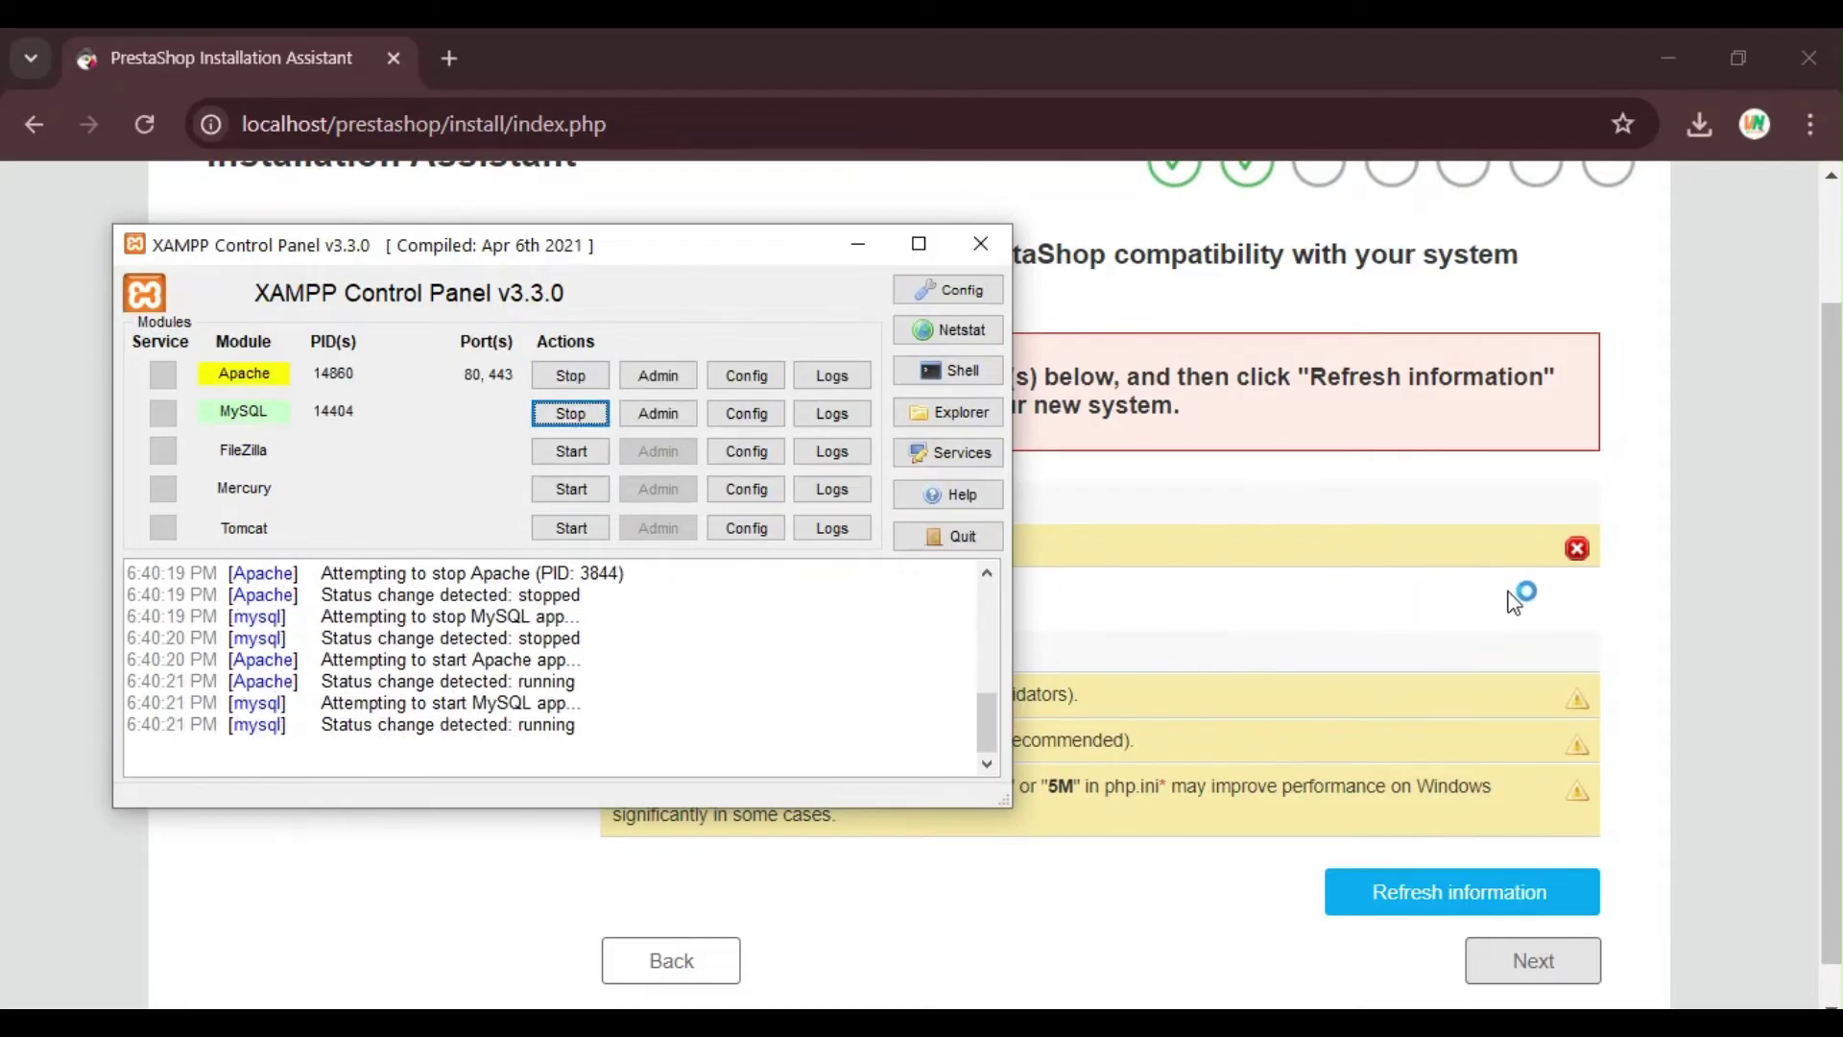
Step: Refresh PrestaShop's compatibility check so it reports the environment as verified
{"action": "left_click", "coordinate": [1394, 608]}
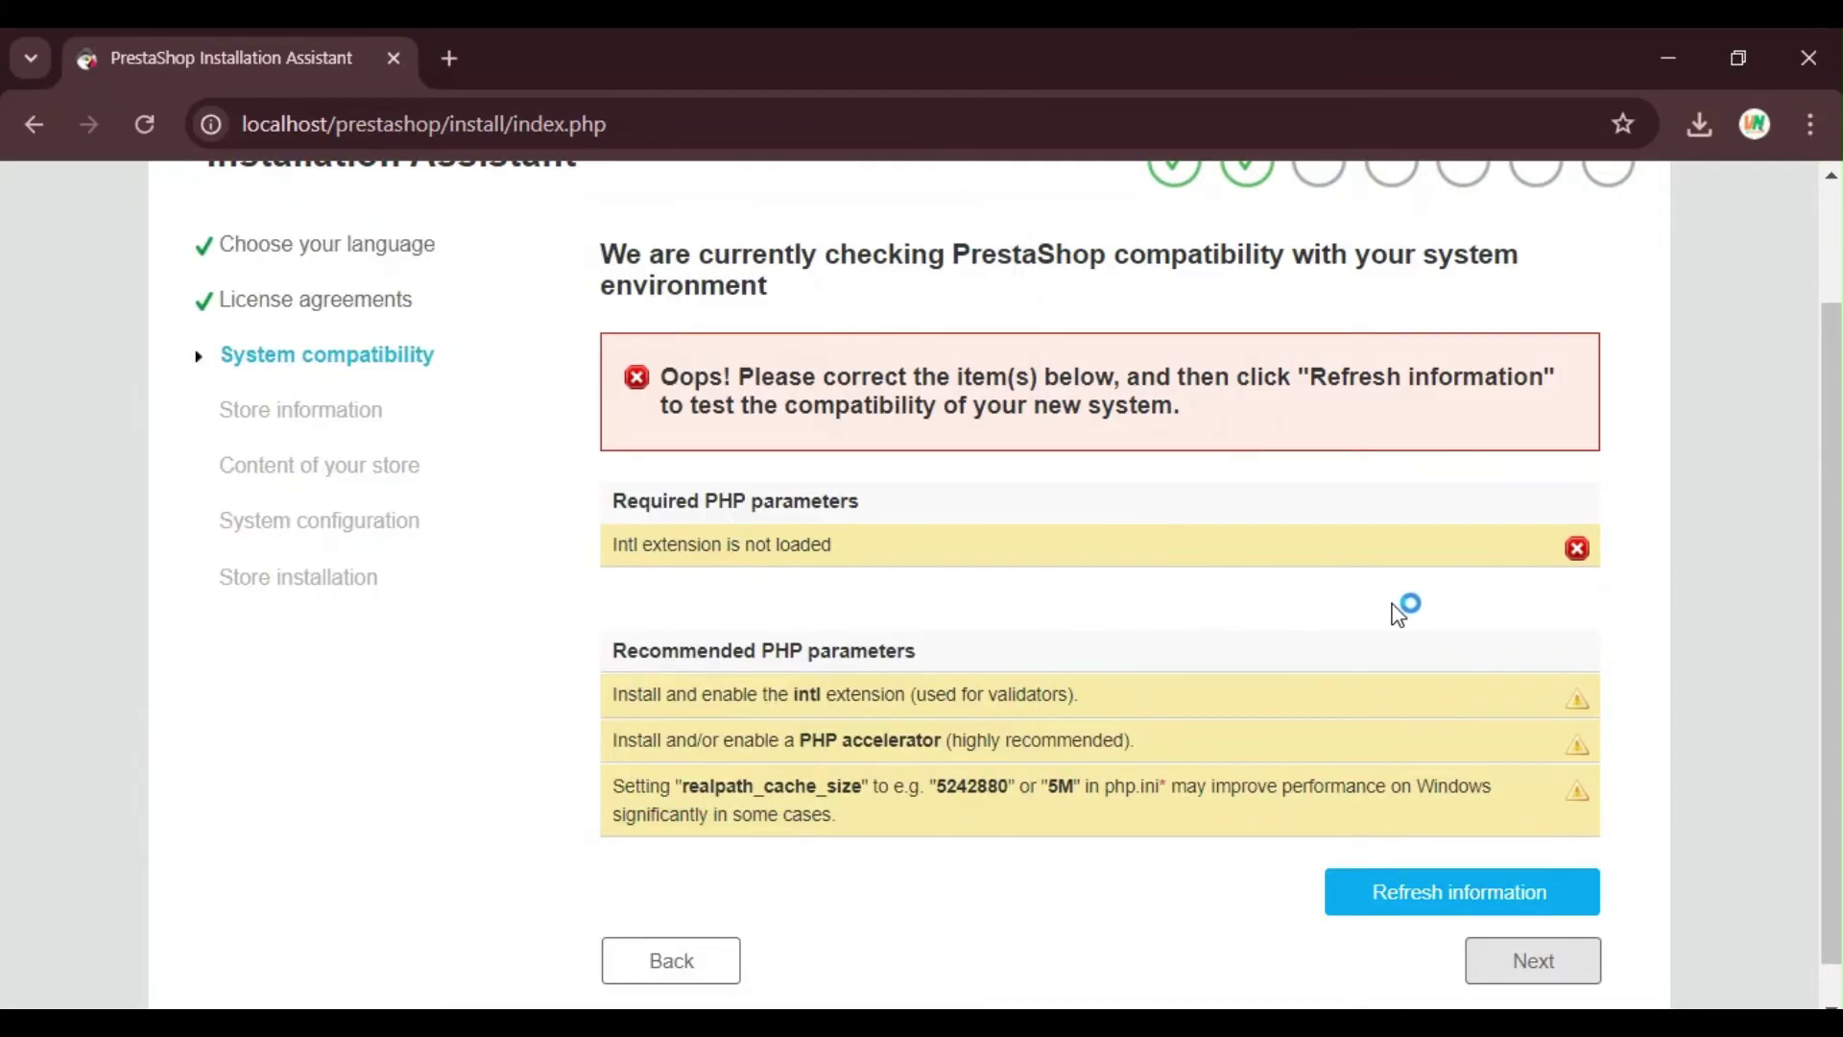
{"action": "left_click", "coordinate": [1386, 892]}
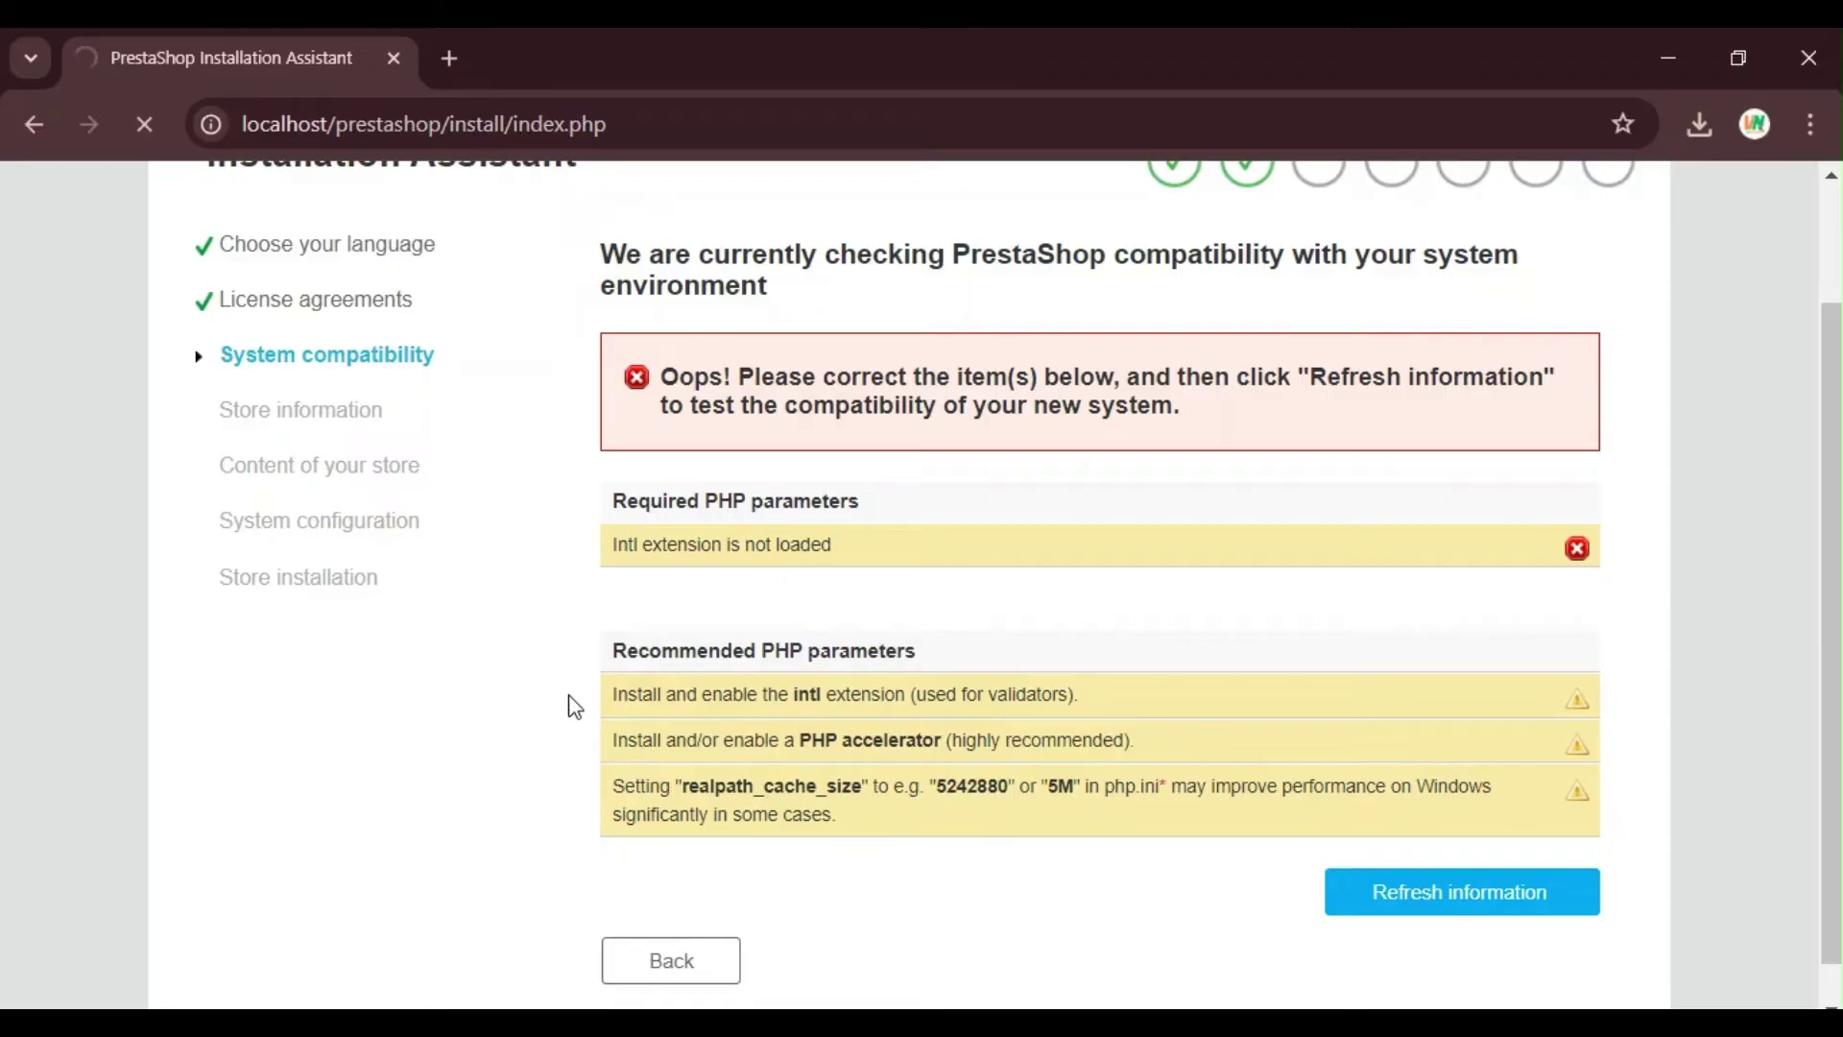
{"action": "left_click", "coordinate": [529, 1006]}
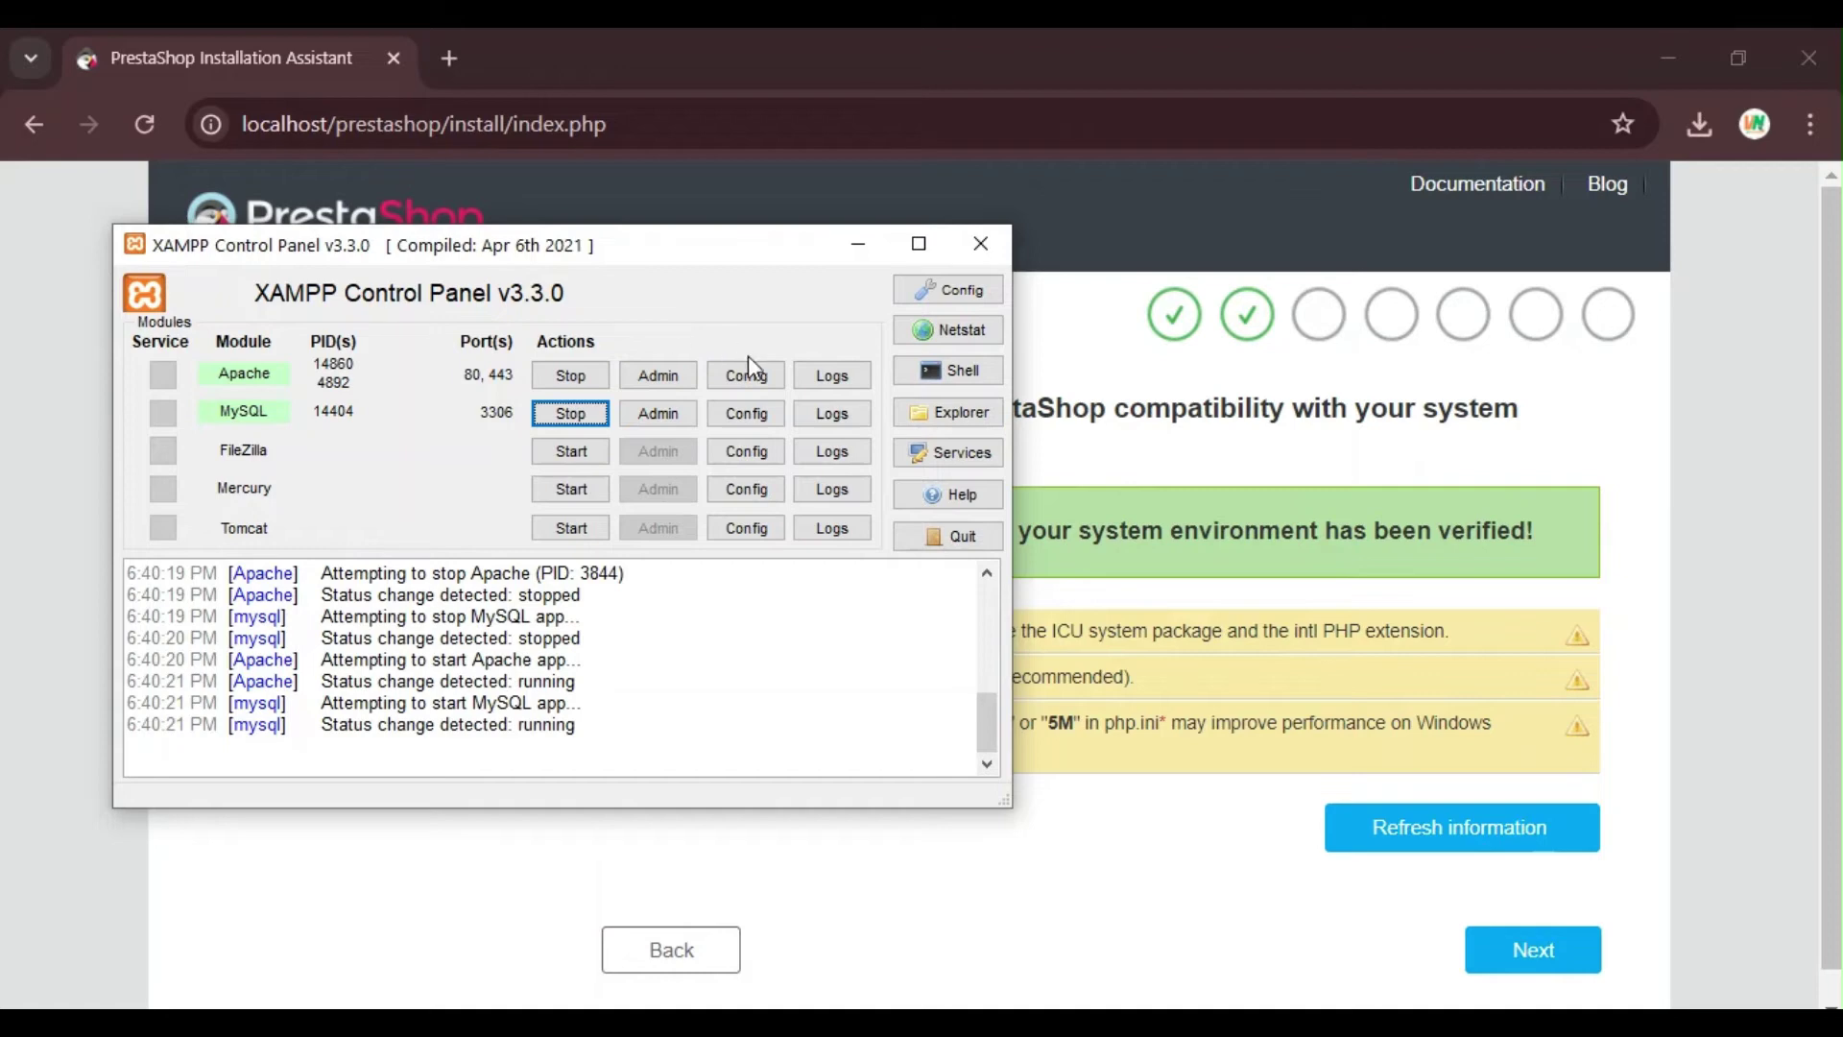
{"action": "left_click_drag", "start_coordinate": [725, 260], "coordinate": [717, 352]}
{"action": "left_click", "coordinate": [1114, 780]}
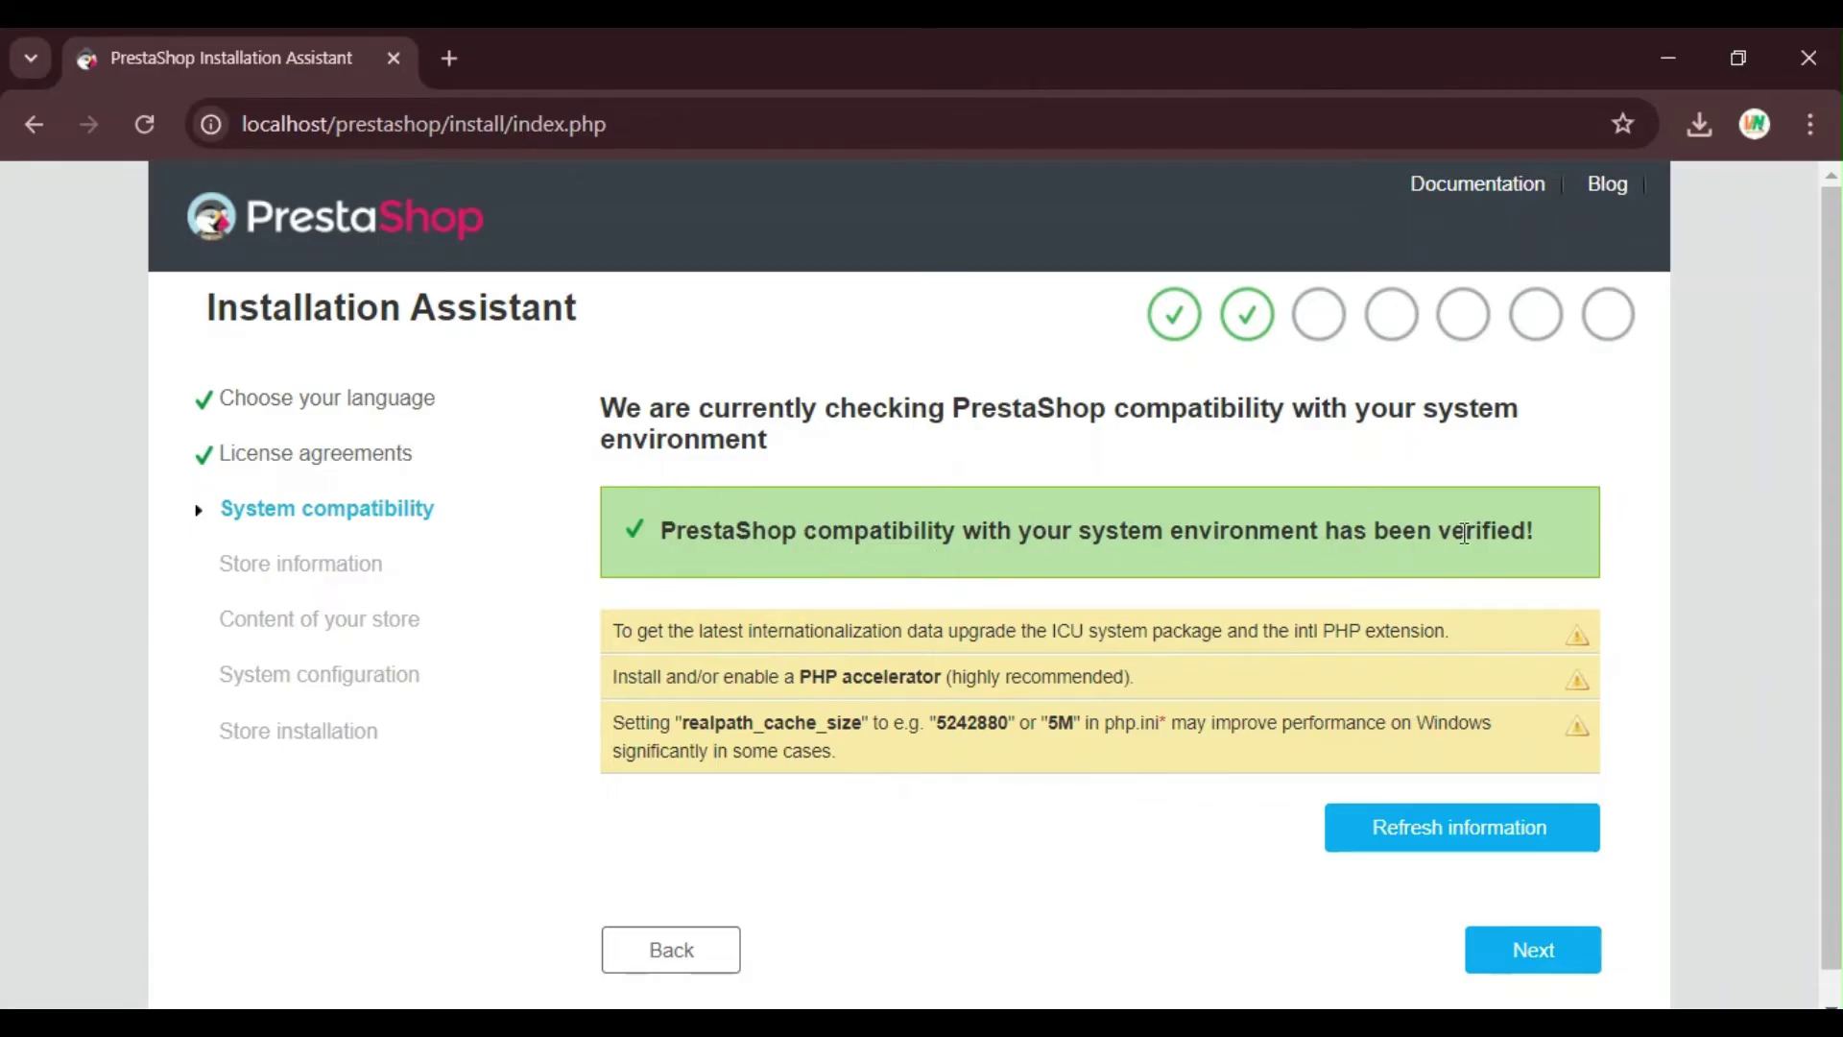
{"action": "scroll", "coordinate": [1495, 735], "scroll_direction": "down", "scroll_amount": 1}
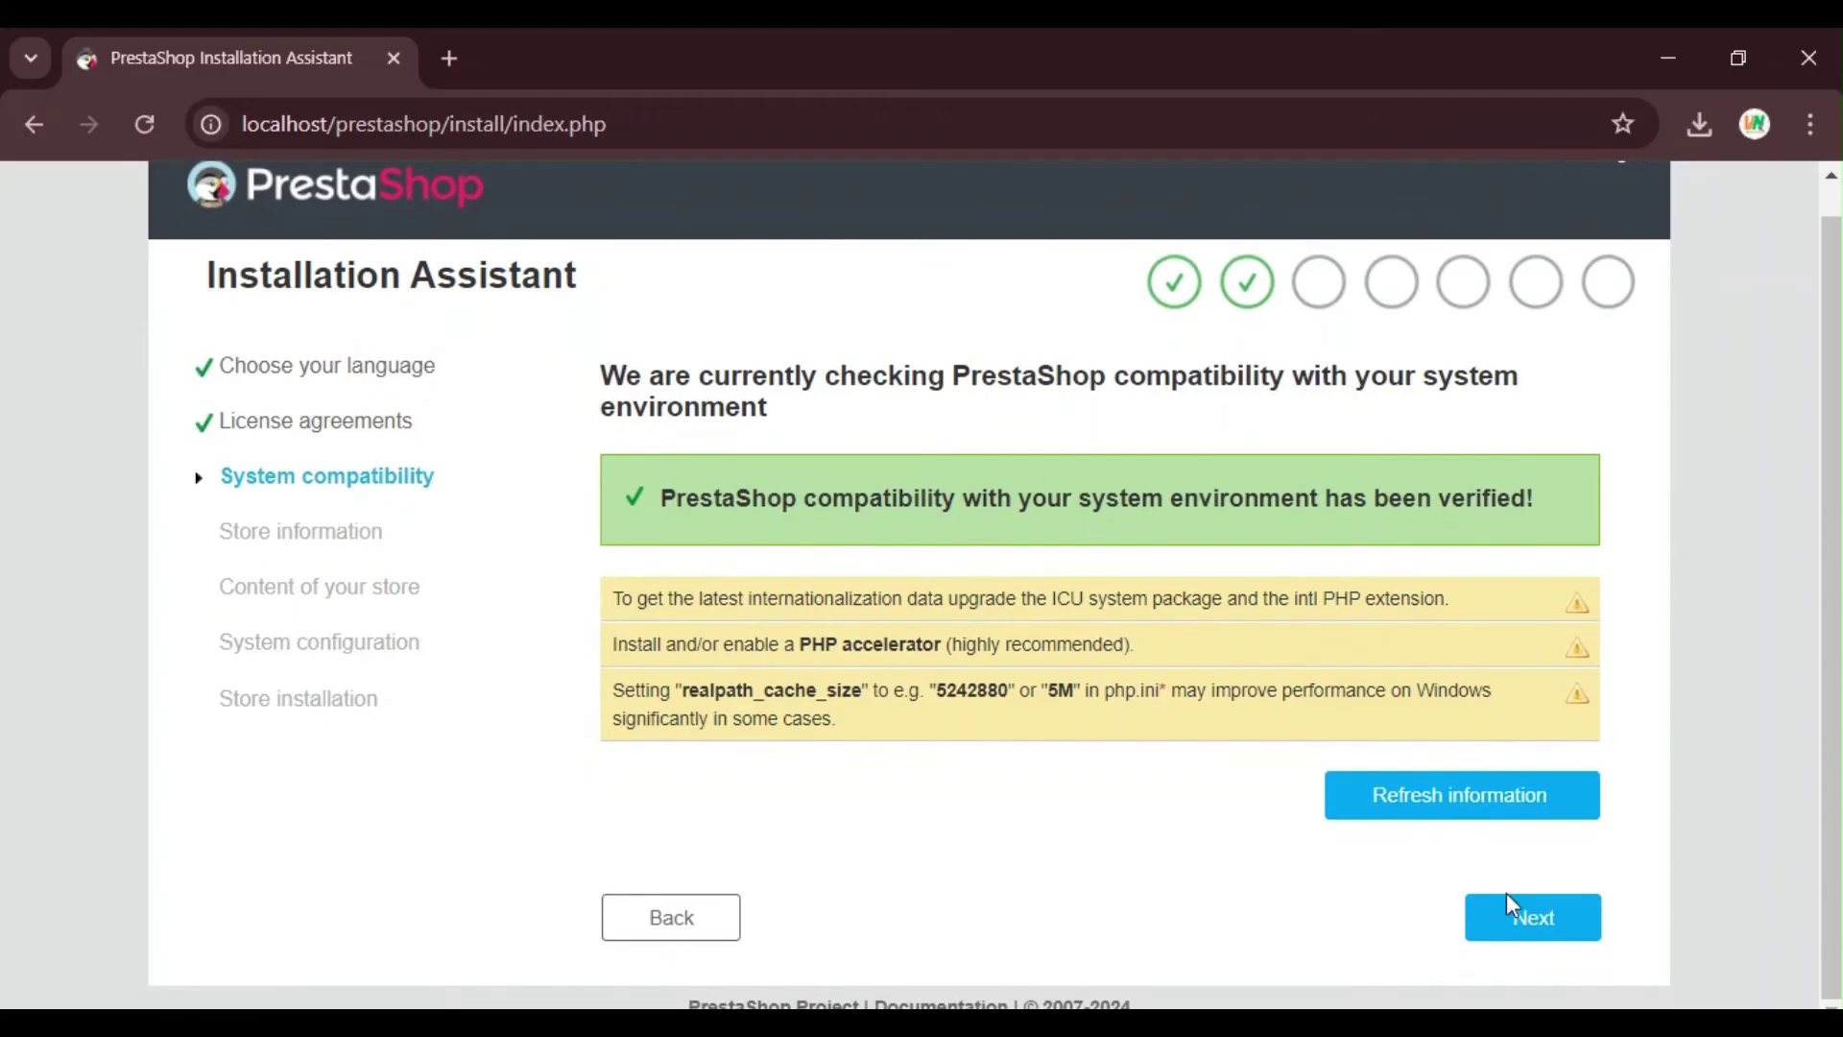
Step: Go on to Store information and enter the store name myStore
{"action": "left_click", "coordinate": [1513, 922]}
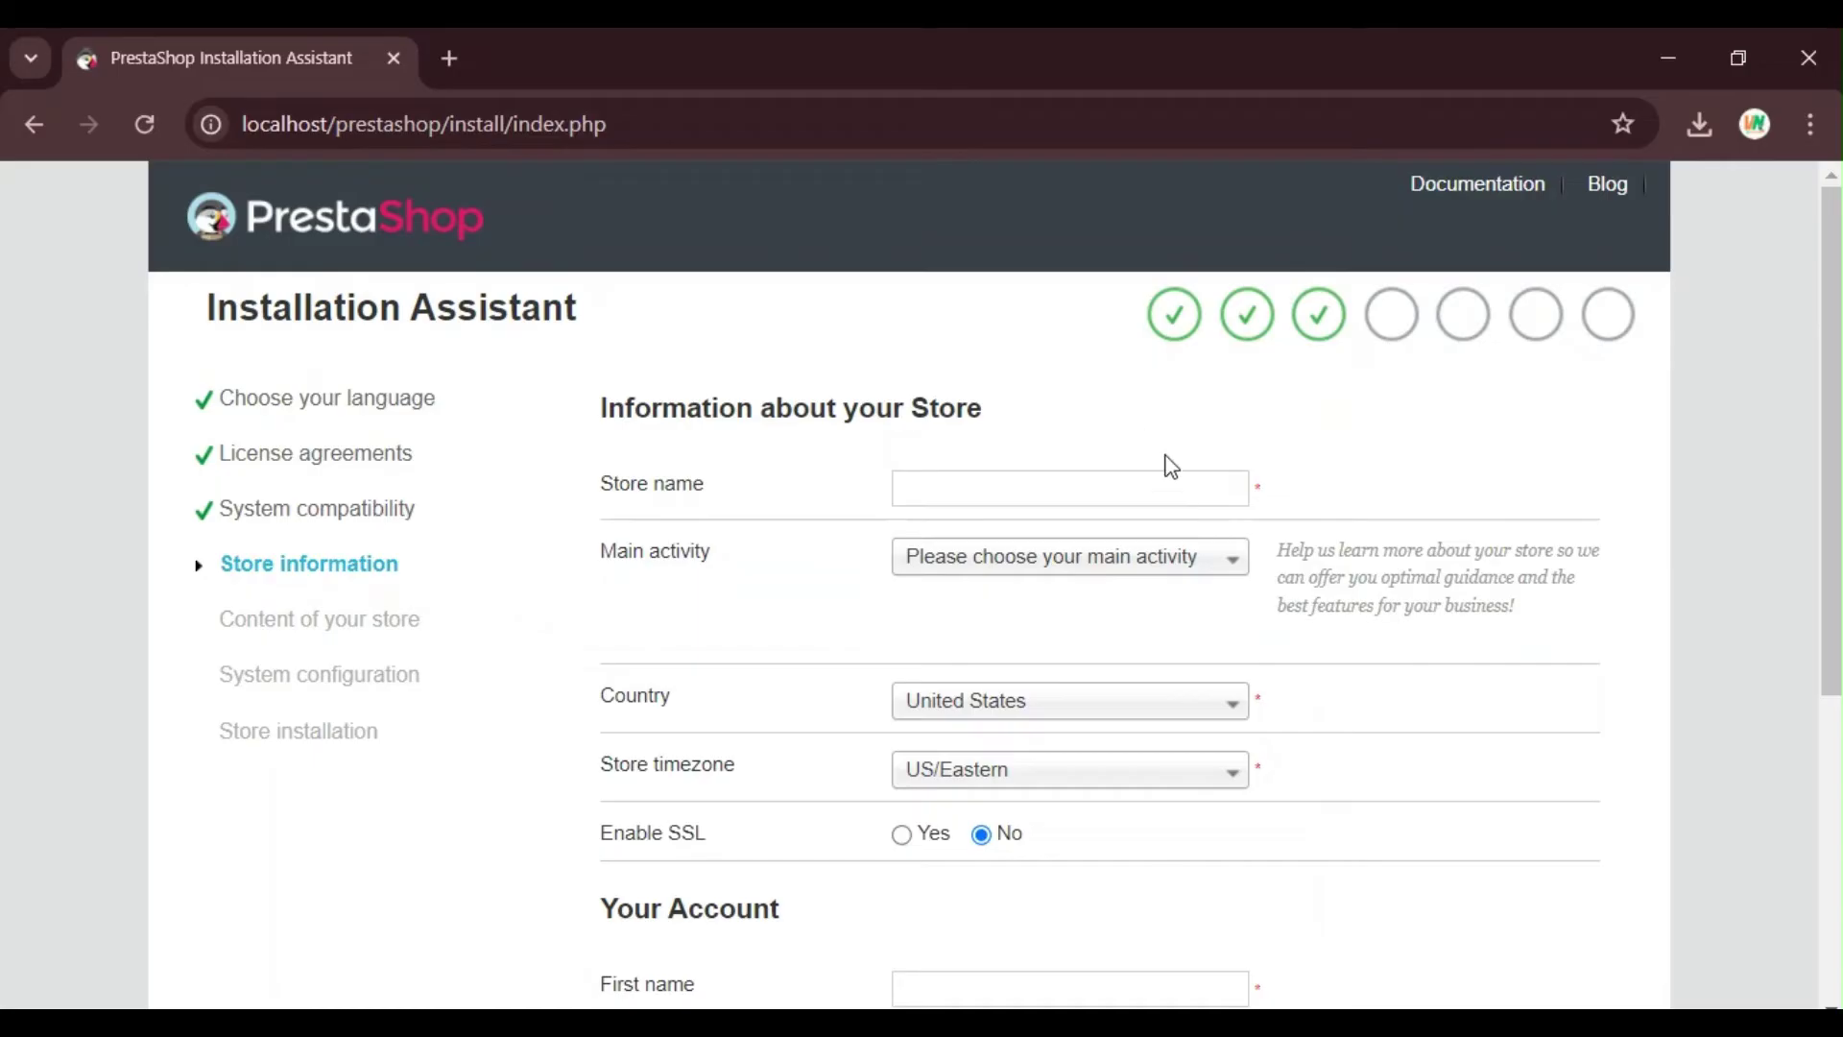
{"action": "left_click", "coordinate": [978, 488]}
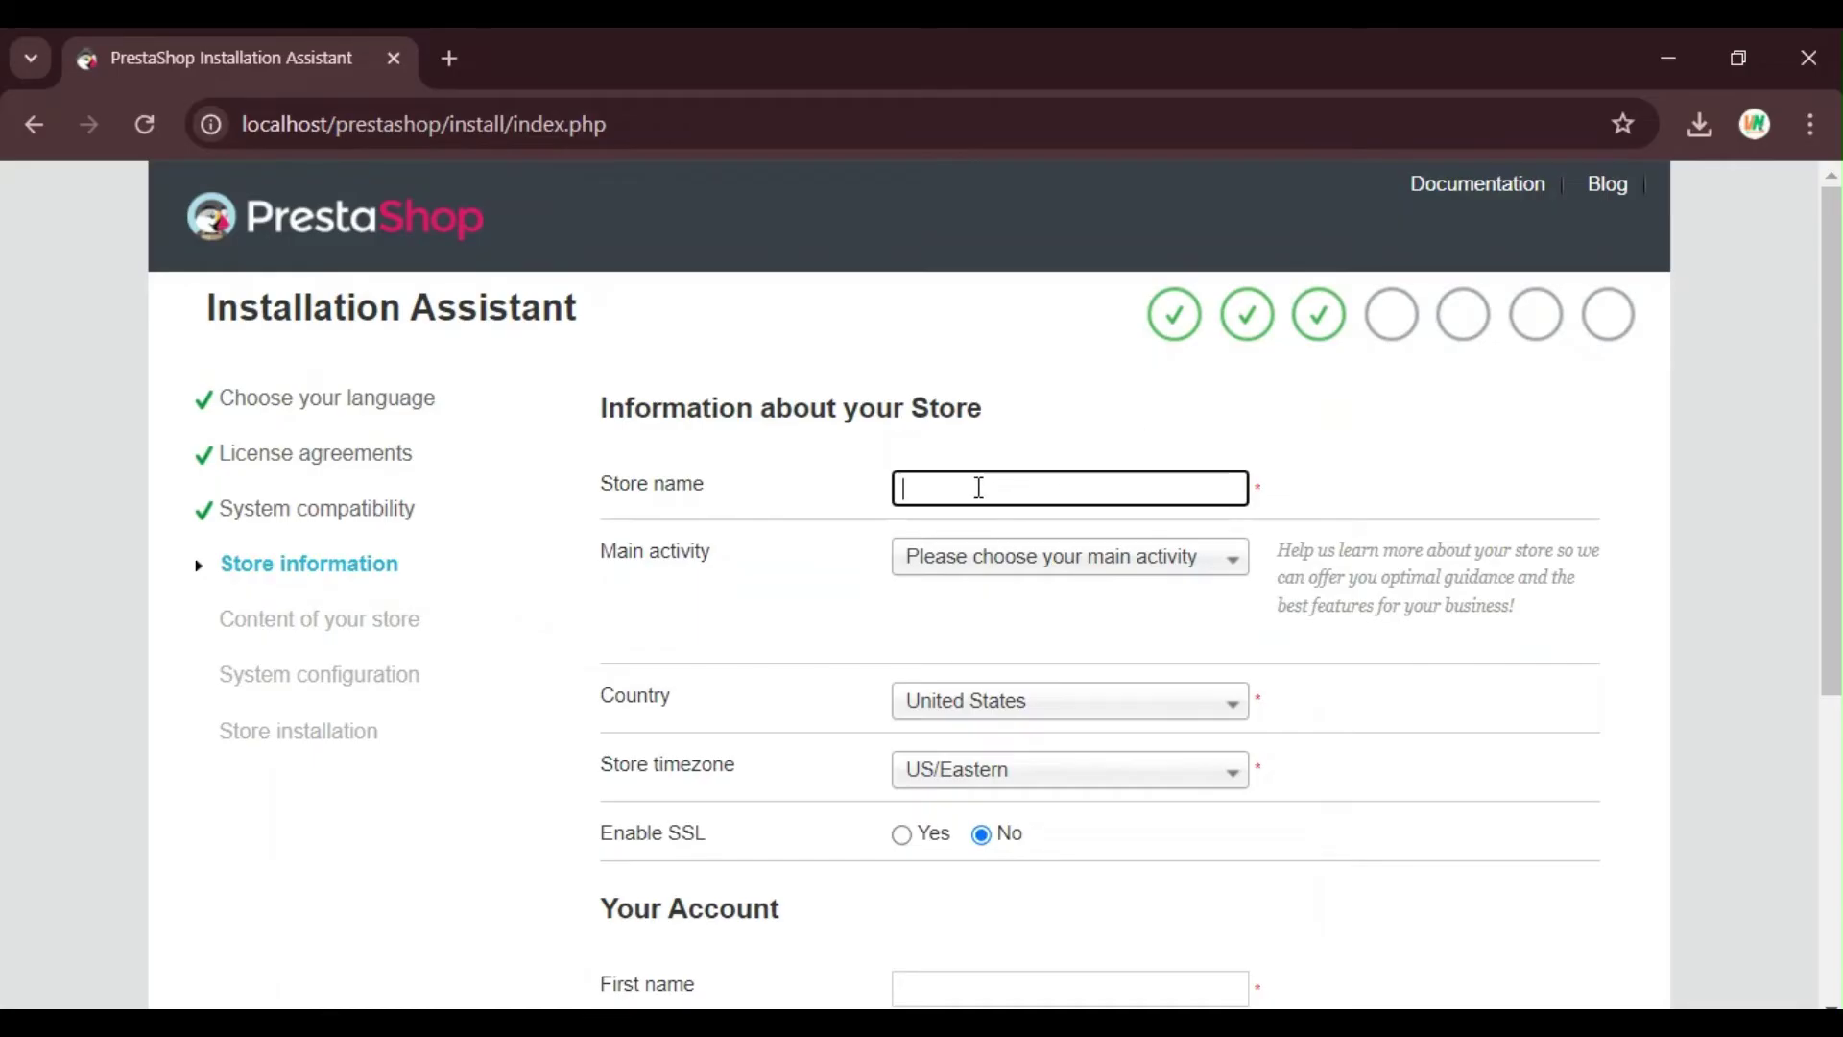
{"action": "type", "text": "myStore"}
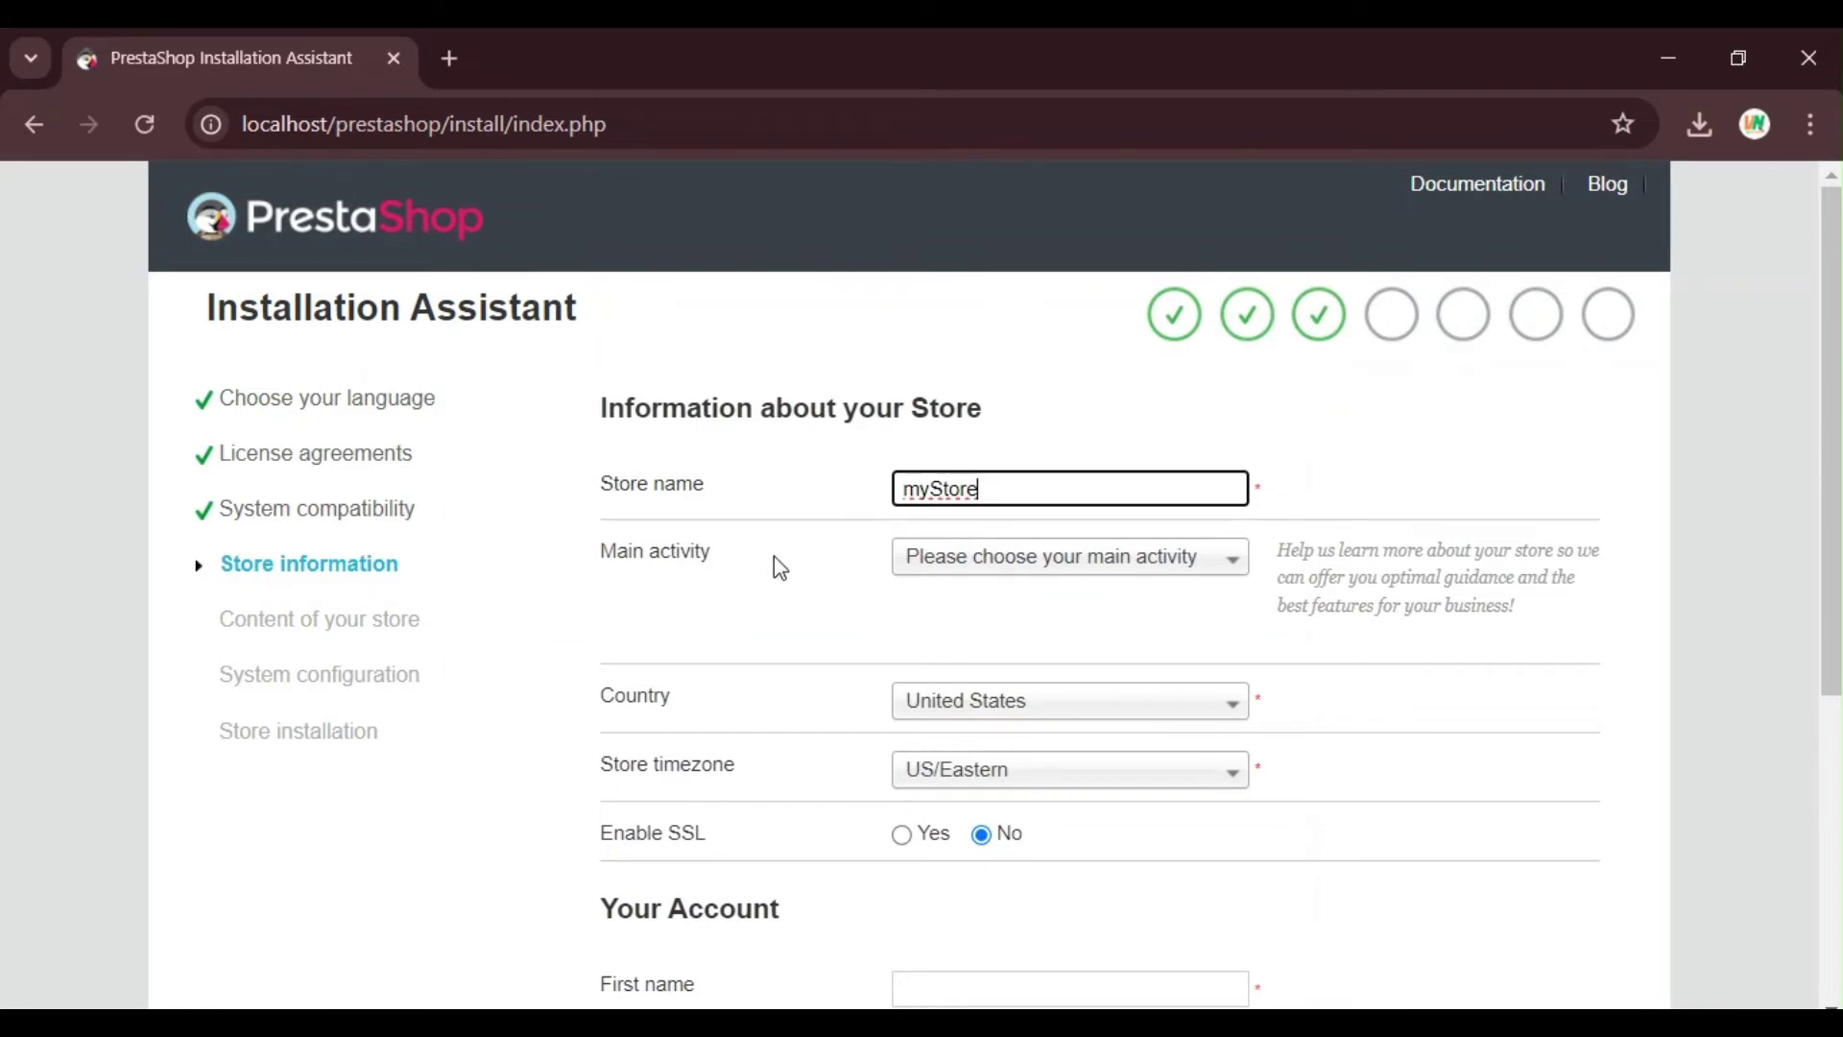
Step: Set the store's main activity to Other activity
{"action": "left_click", "coordinate": [983, 557]}
{"action": "scroll", "coordinate": [930, 777], "scroll_direction": "down", "scroll_amount": 5}
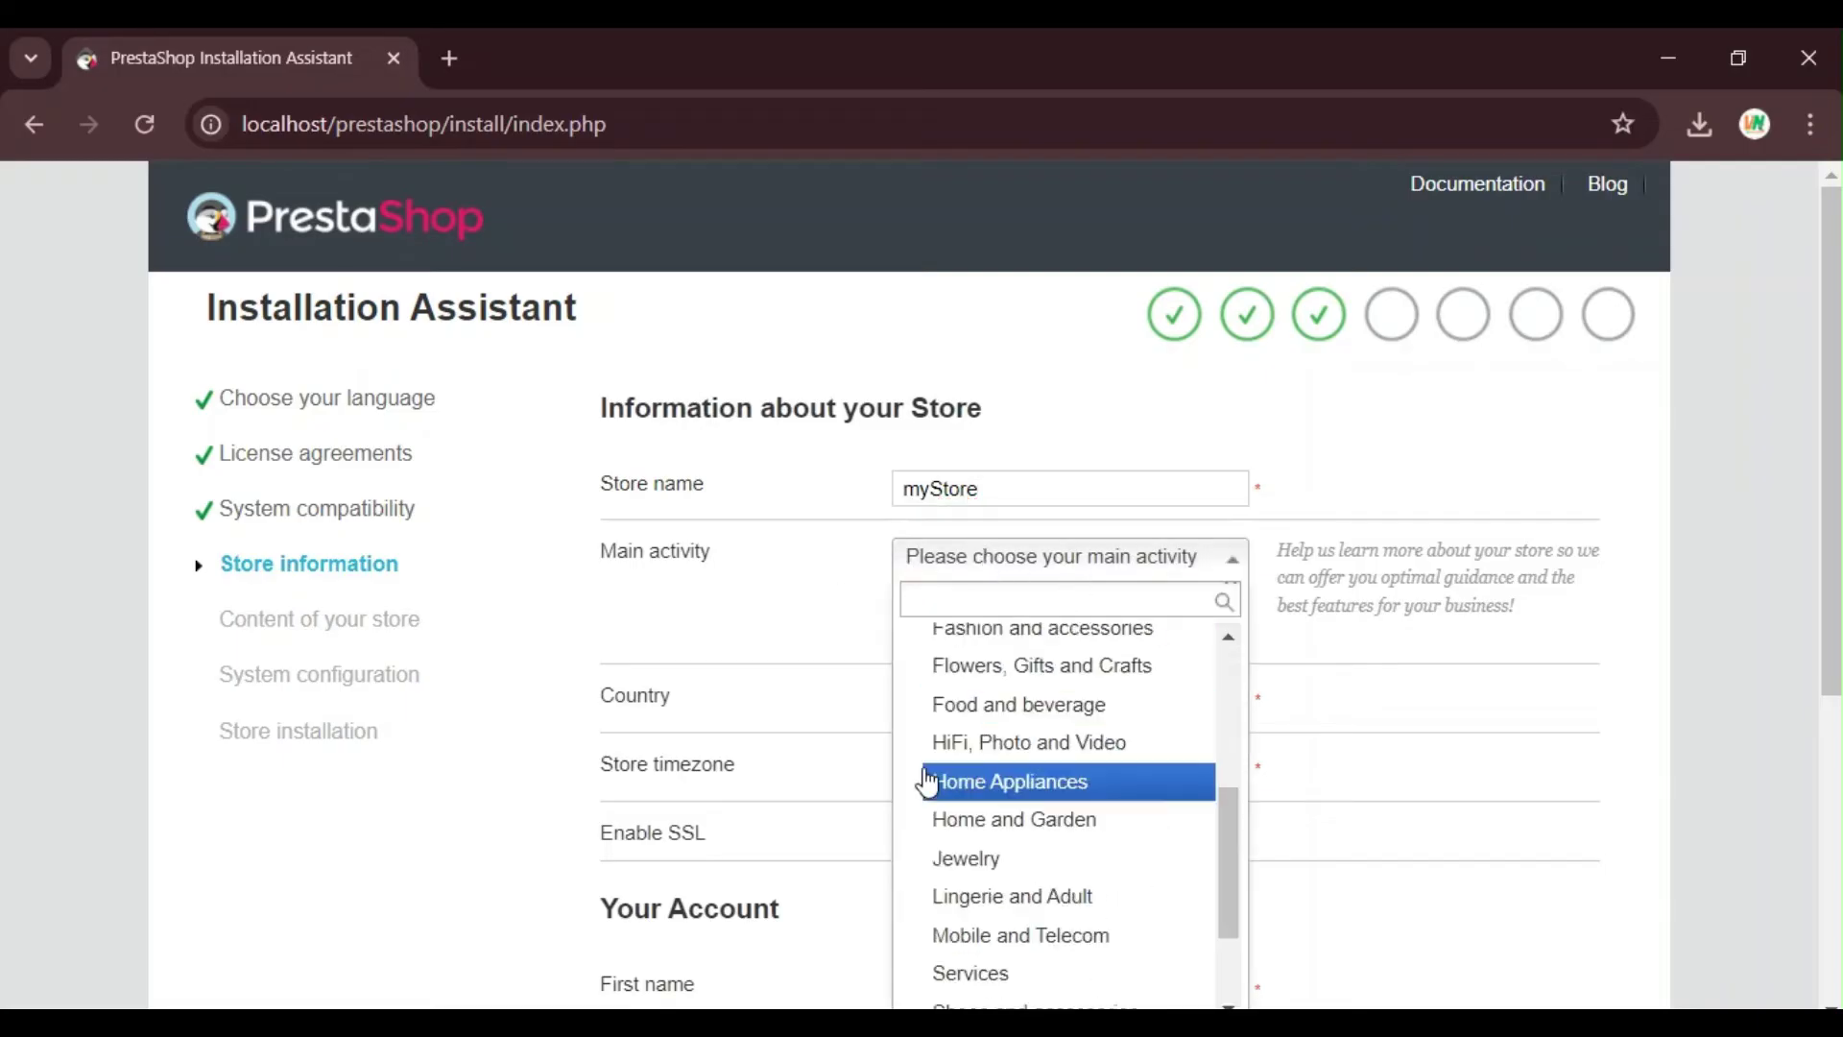
{"action": "scroll", "coordinate": [1101, 761], "scroll_direction": "up", "scroll_amount": 5}
{"action": "scroll", "coordinate": [1040, 691], "scroll_direction": "down", "scroll_amount": 2}
{"action": "scroll", "coordinate": [1135, 708], "scroll_direction": "up", "scroll_amount": 2}
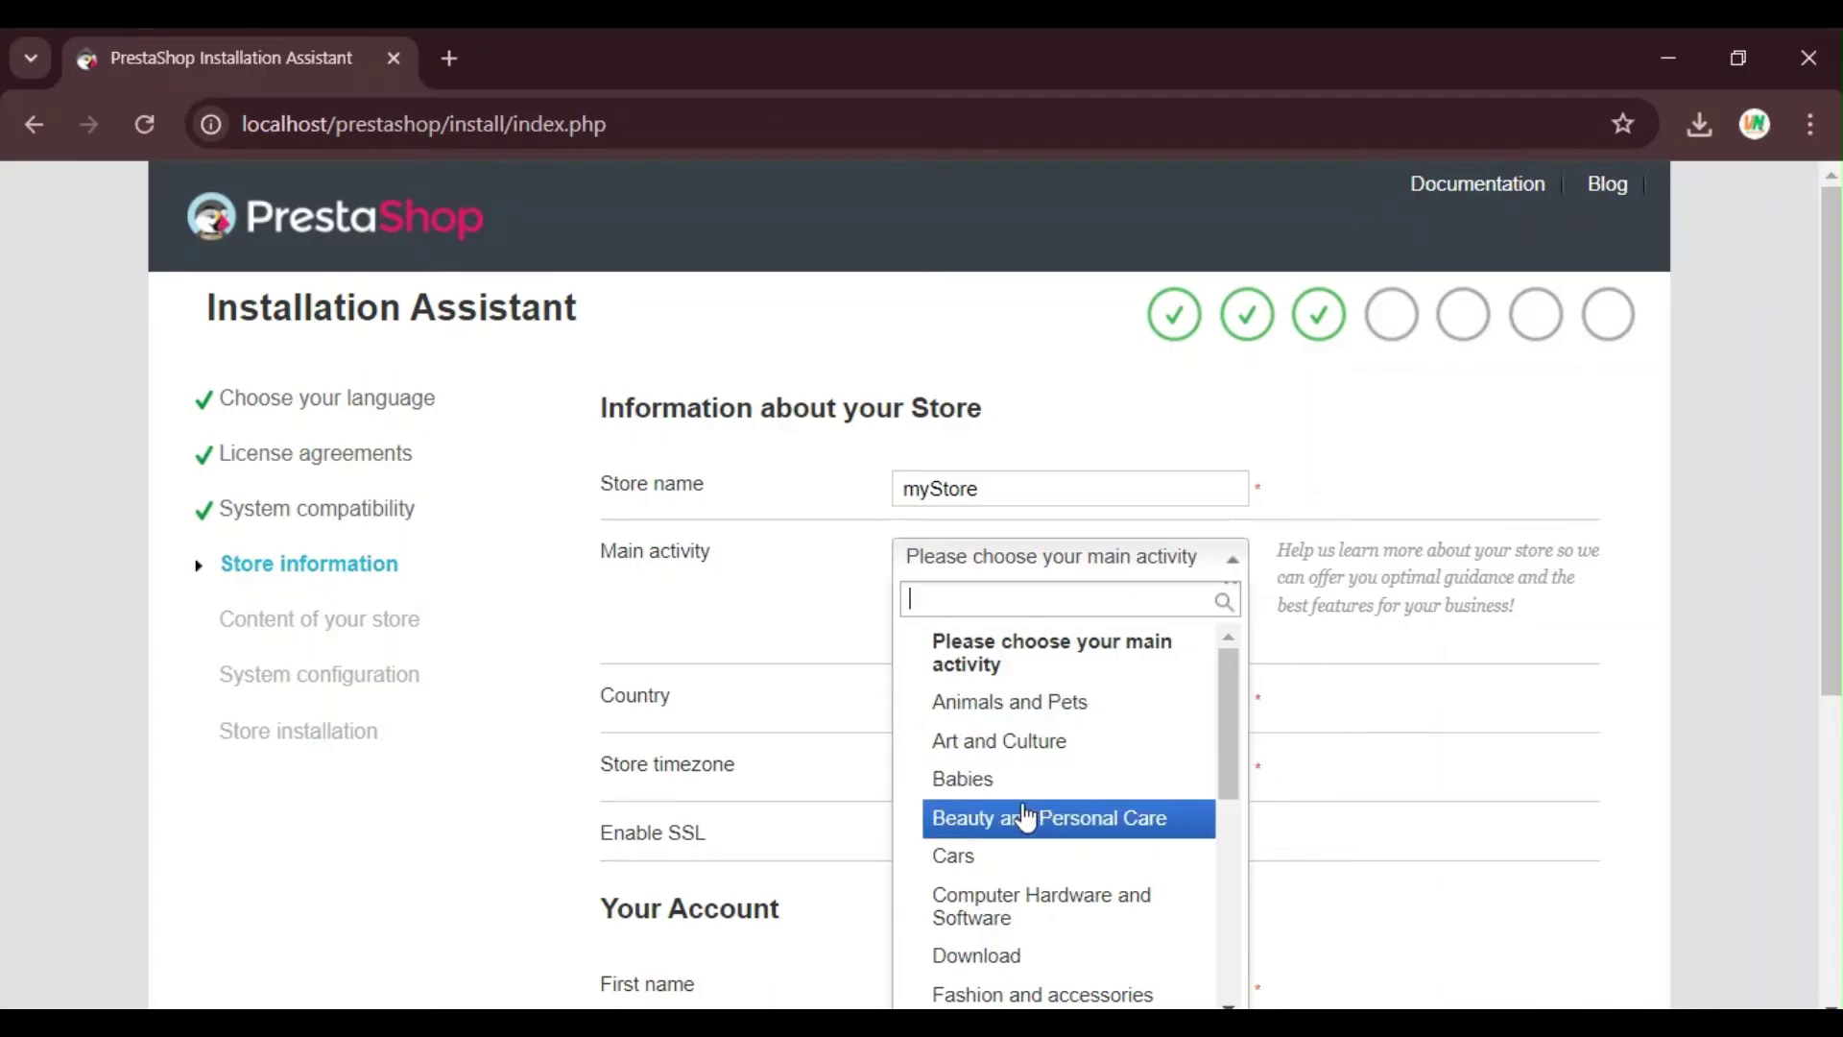
{"action": "scroll", "coordinate": [1055, 830], "scroll_direction": "down", "scroll_amount": 5}
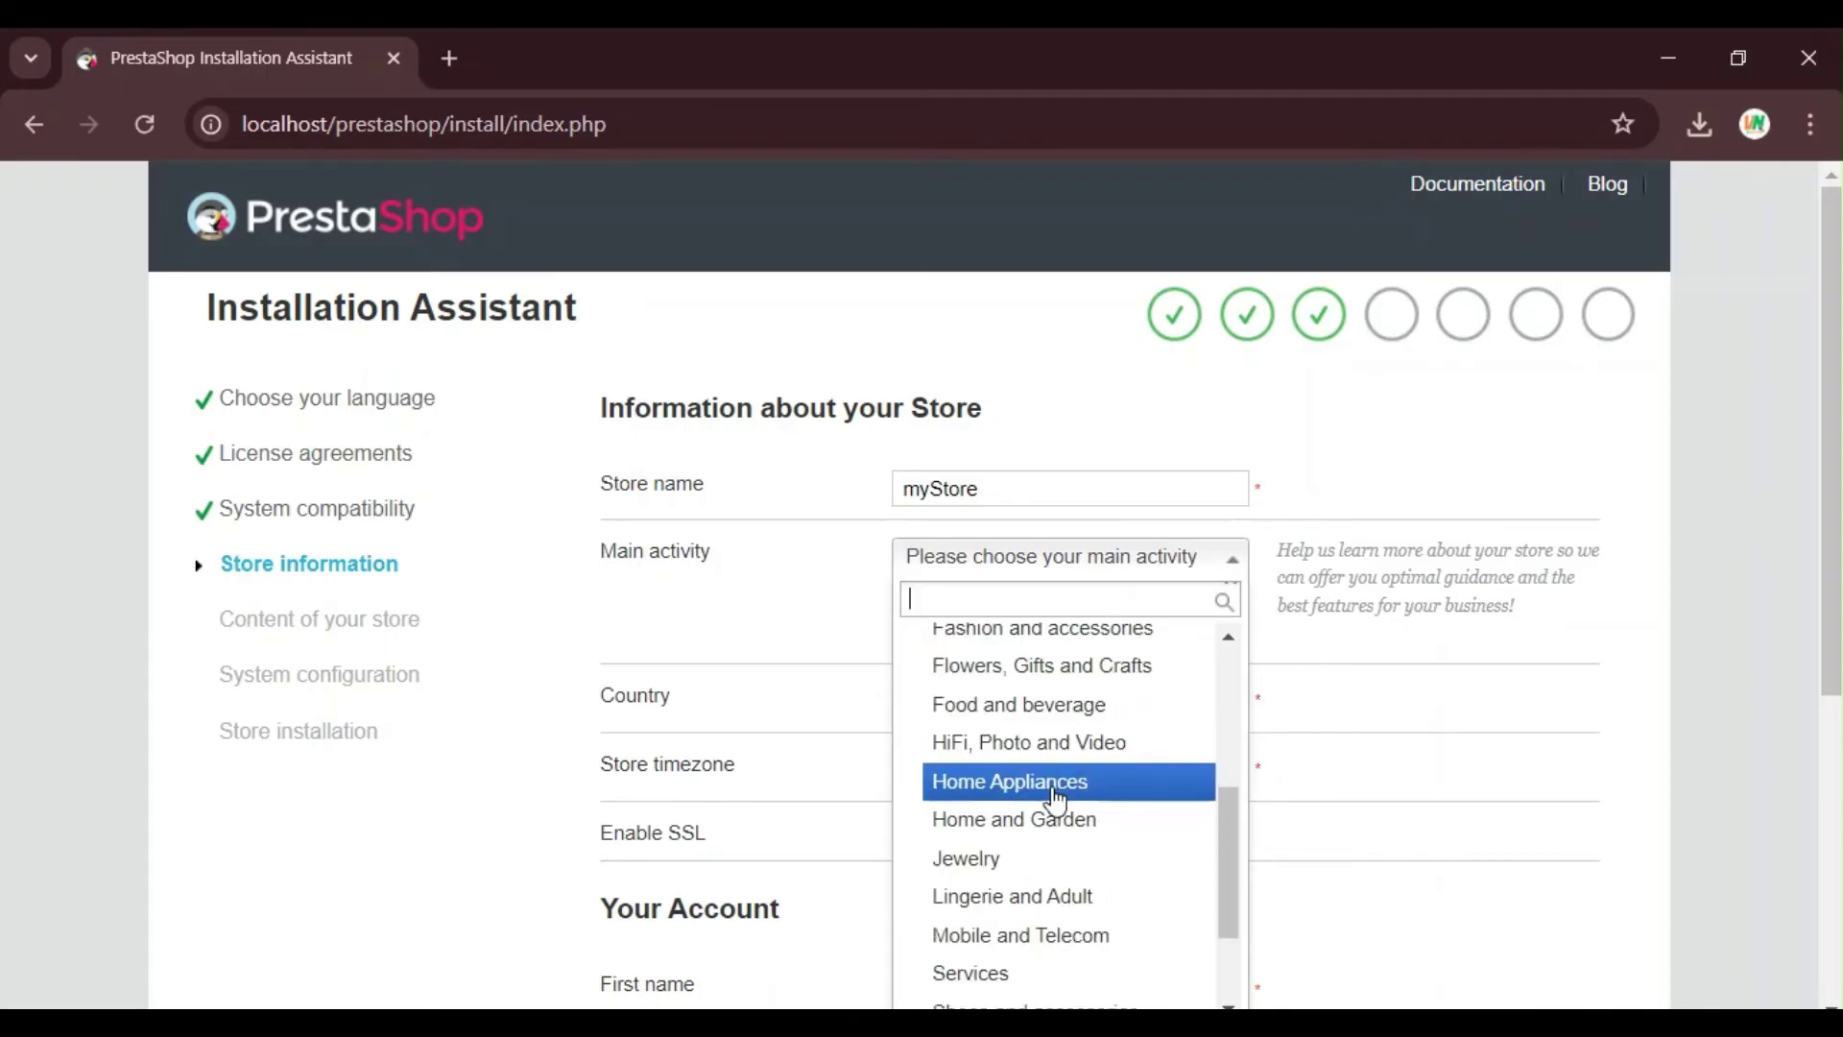
{"action": "scroll", "coordinate": [1055, 823], "scroll_direction": "up", "scroll_amount": 5}
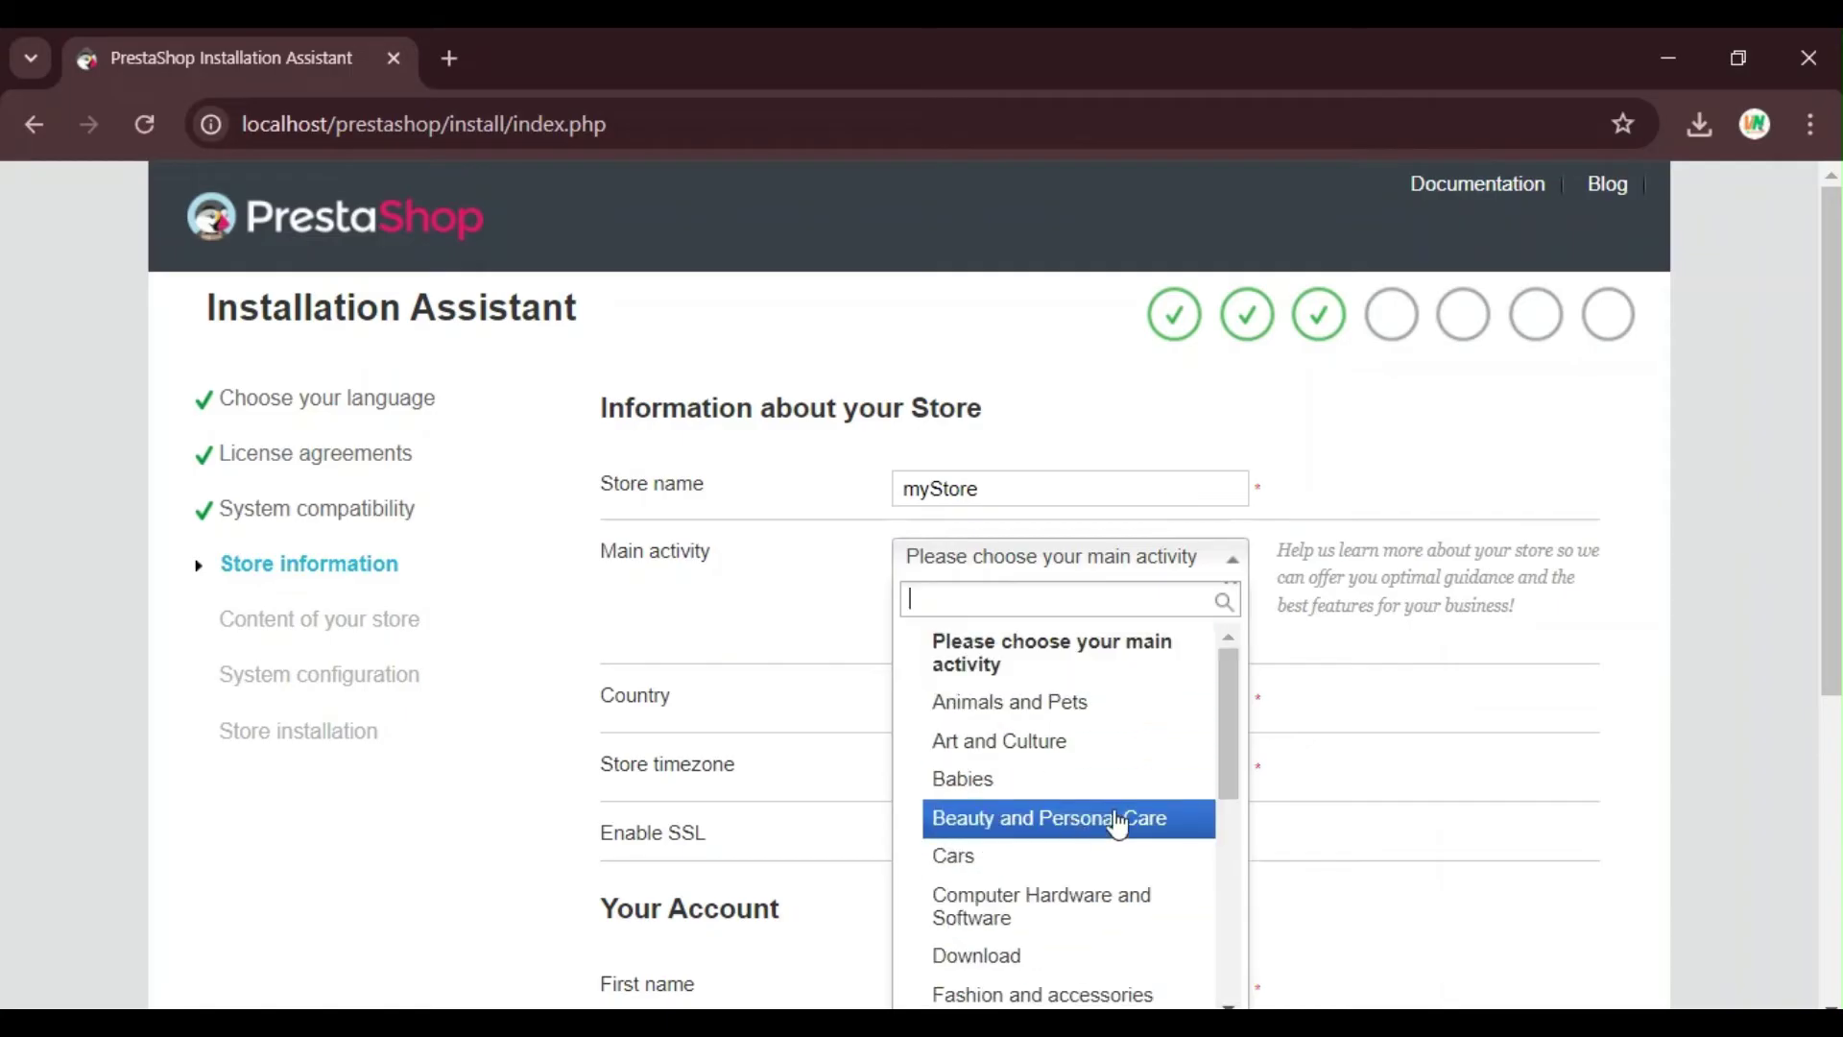
{"action": "scroll", "coordinate": [1104, 825], "scroll_direction": "down", "scroll_amount": 3}
{"action": "scroll", "coordinate": [1062, 767], "scroll_direction": "up", "scroll_amount": 2}
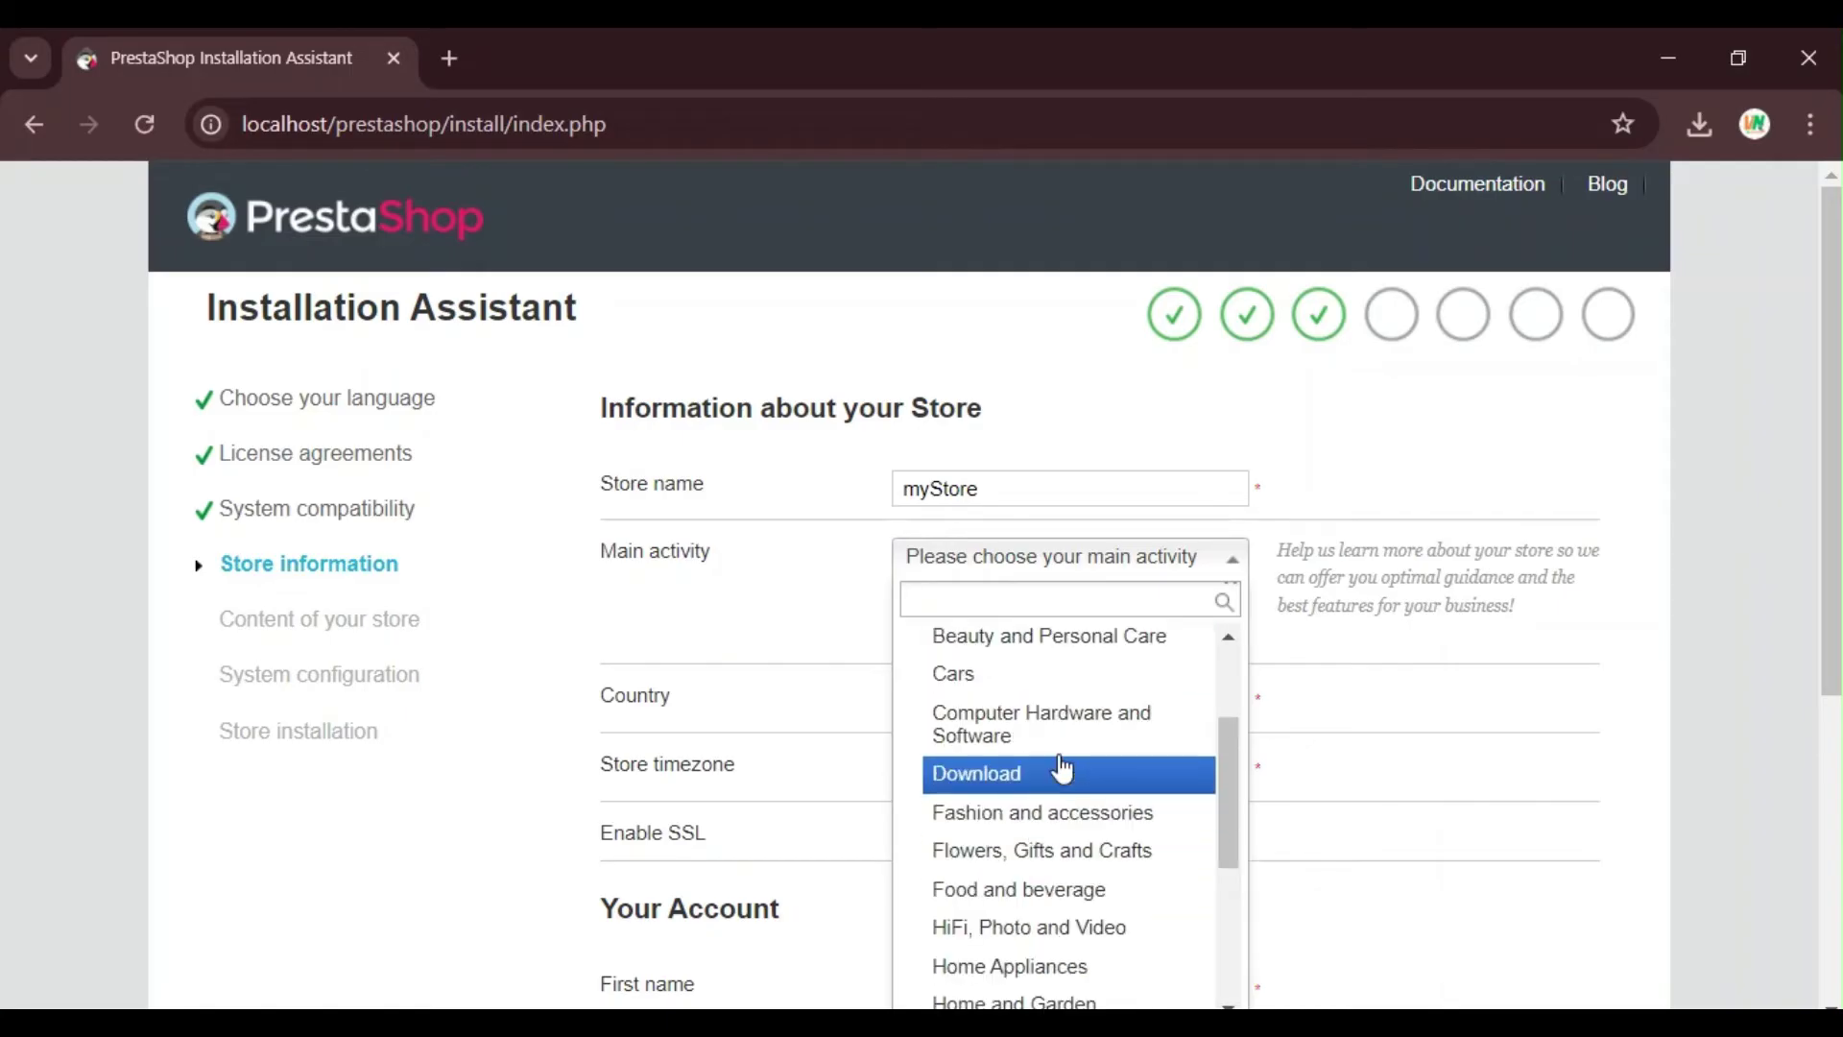
{"action": "scroll", "coordinate": [1066, 749], "scroll_direction": "down", "scroll_amount": 4}
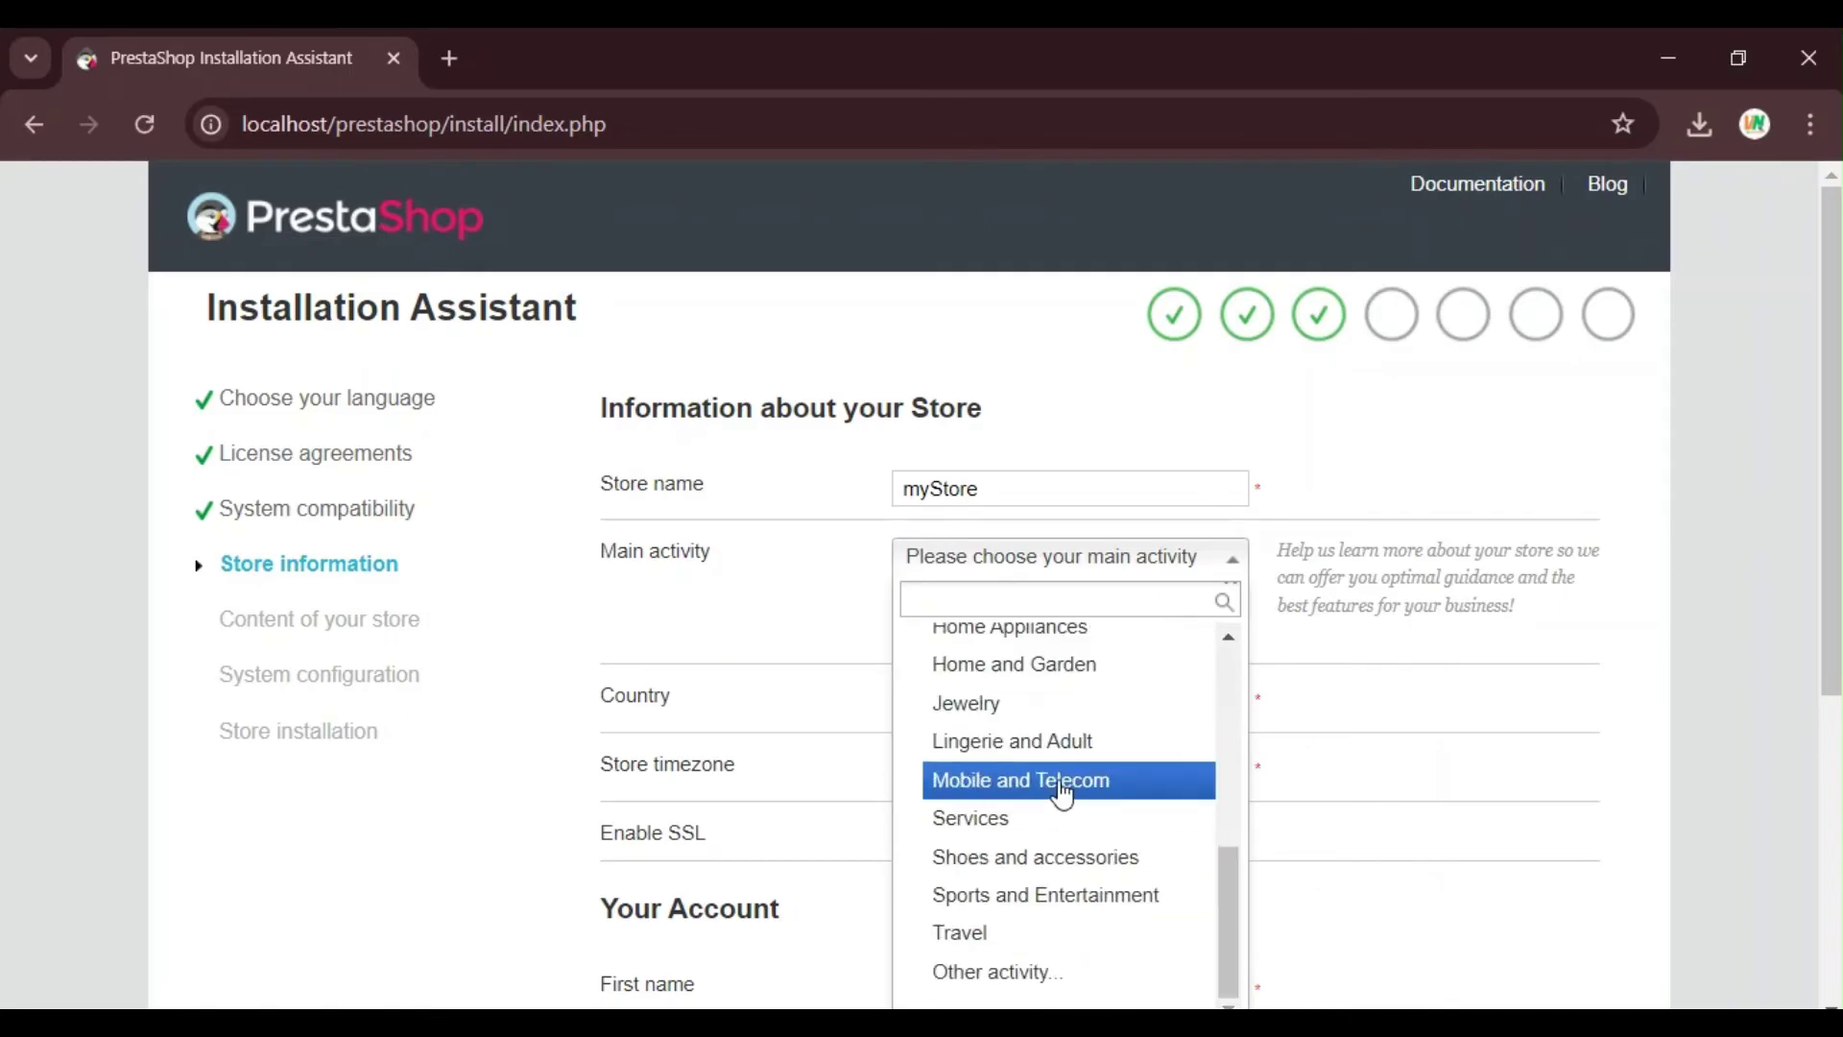
{"action": "left_click", "coordinate": [975, 973]}
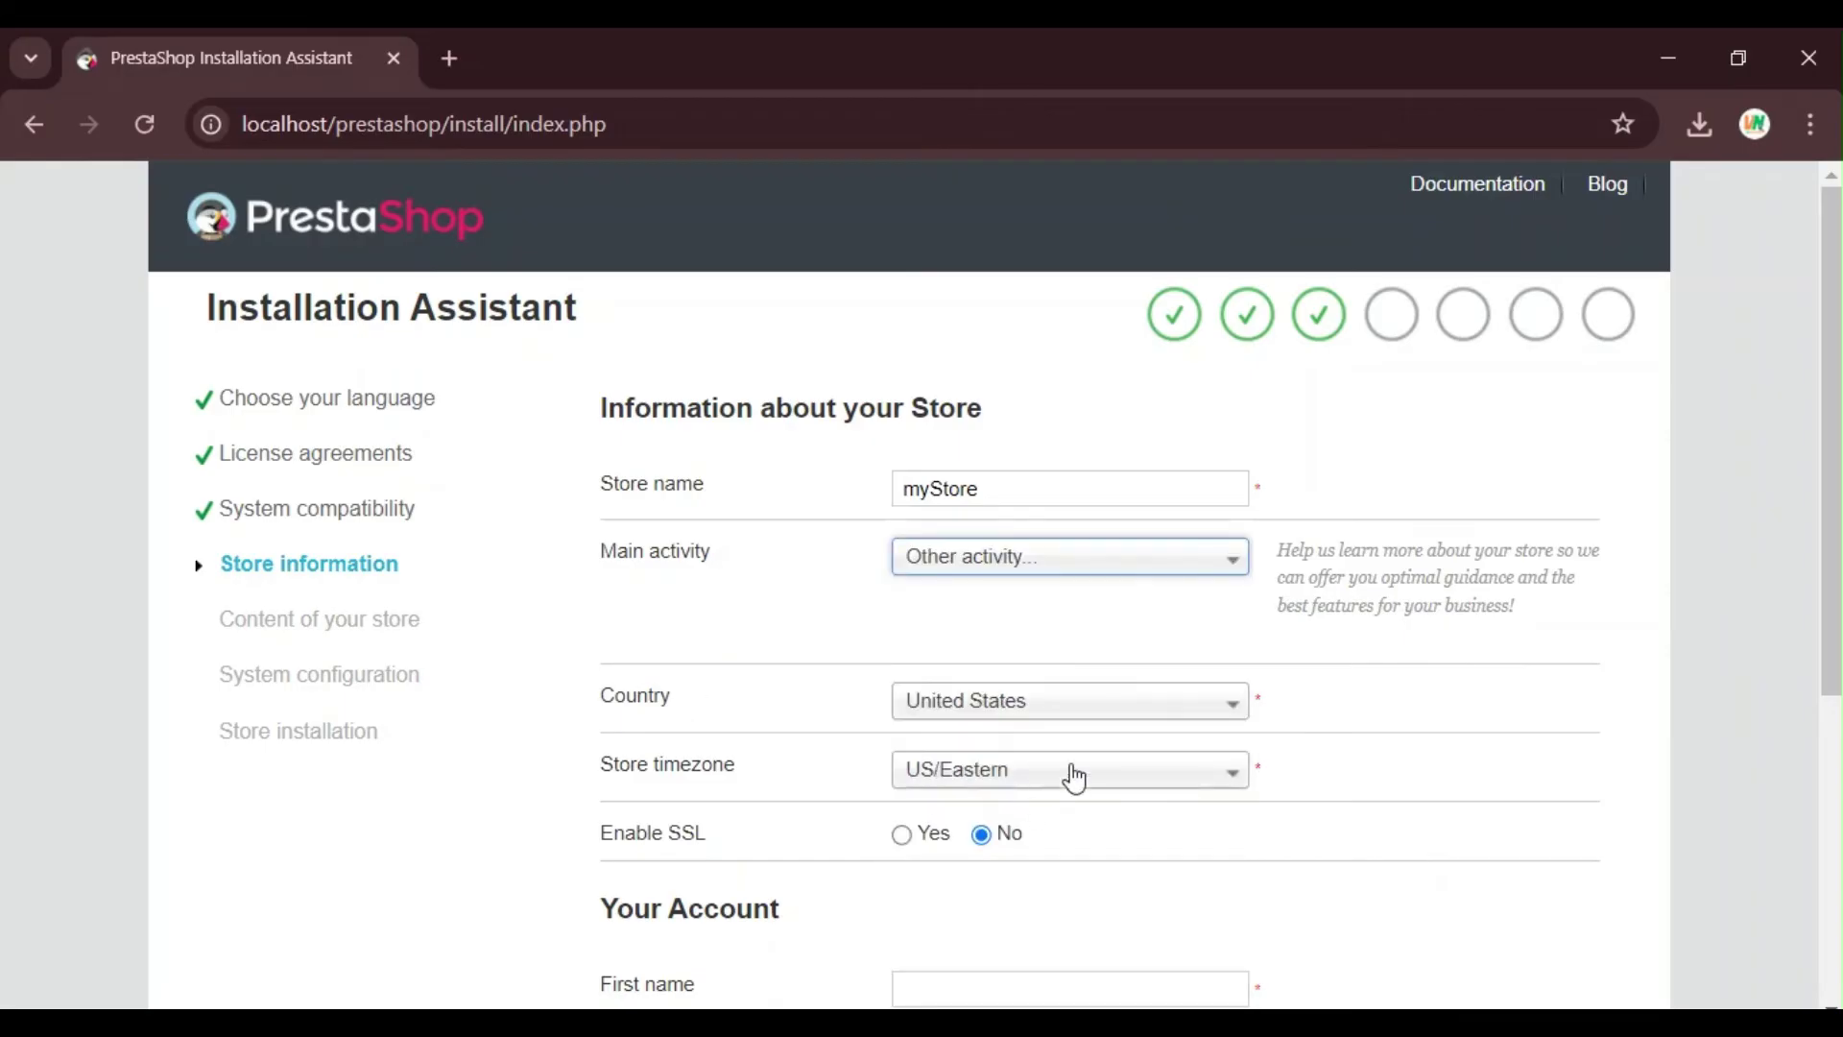
Step: Set the store country to India, leaving SSL disabled
{"action": "left_click", "coordinate": [949, 718]}
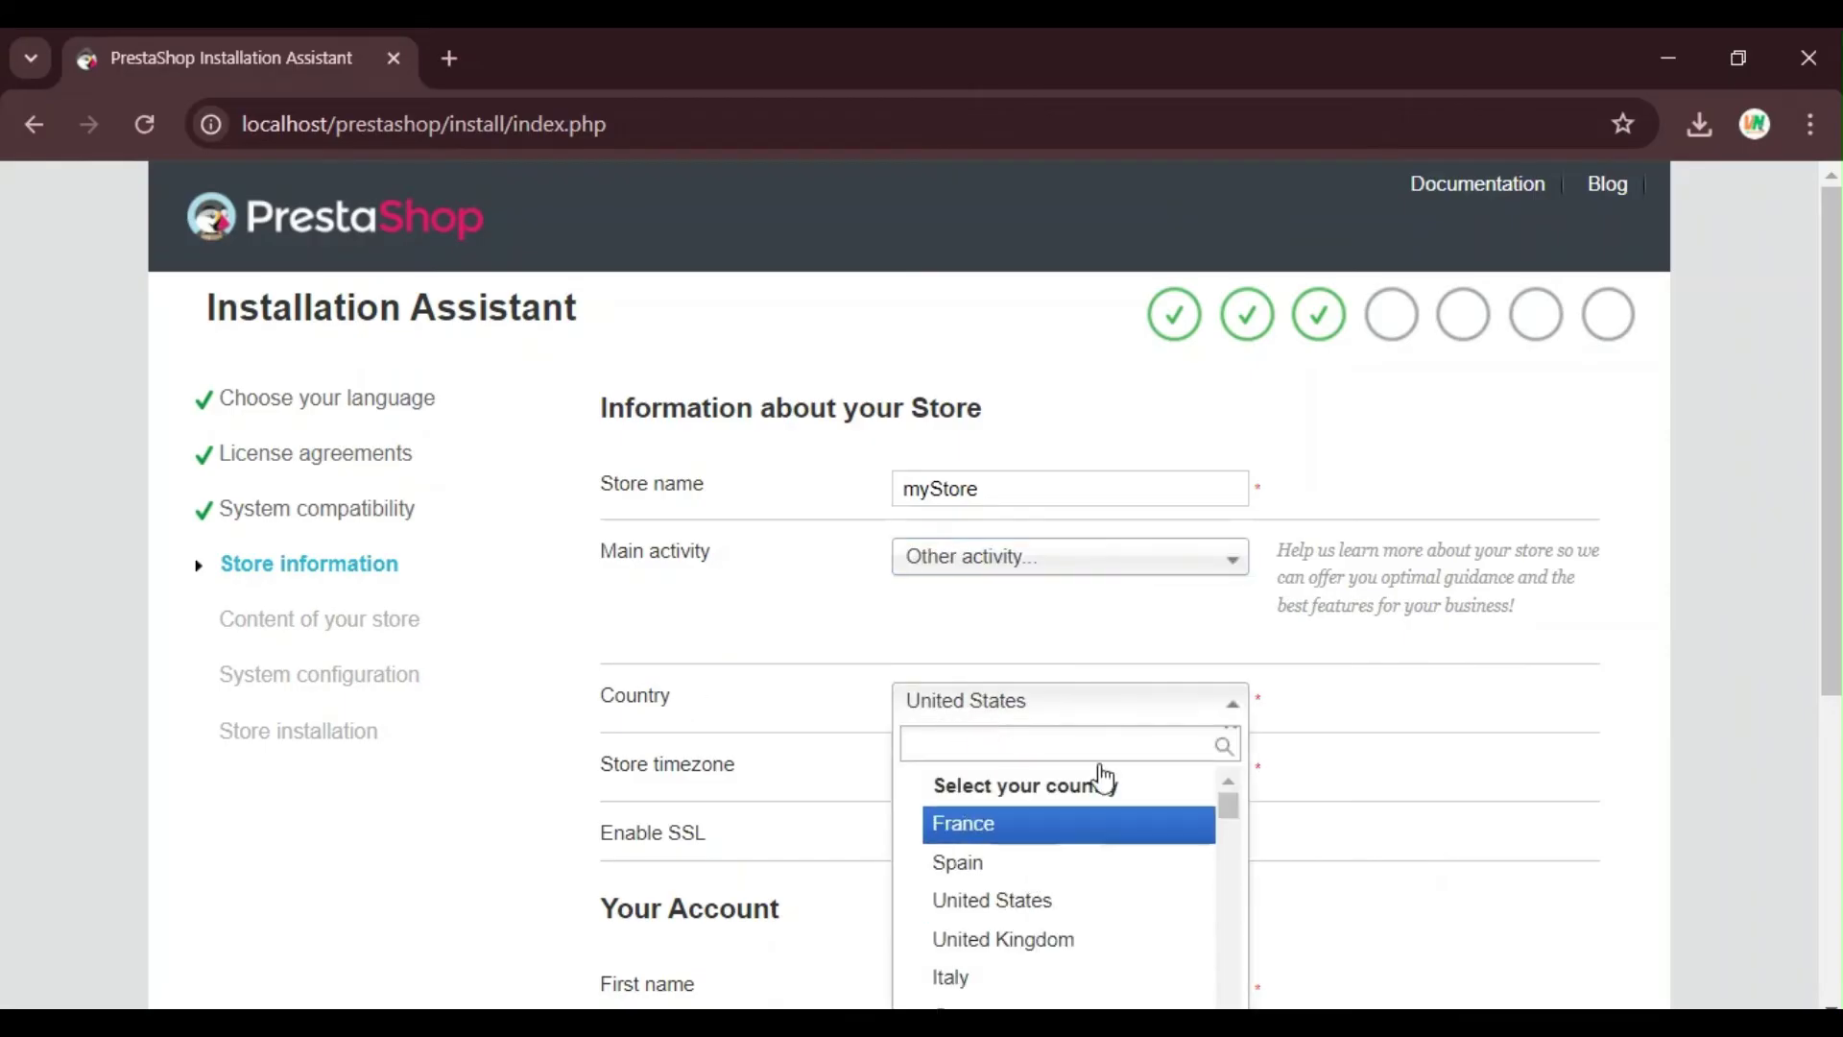
{"action": "type", "text": "ia"}
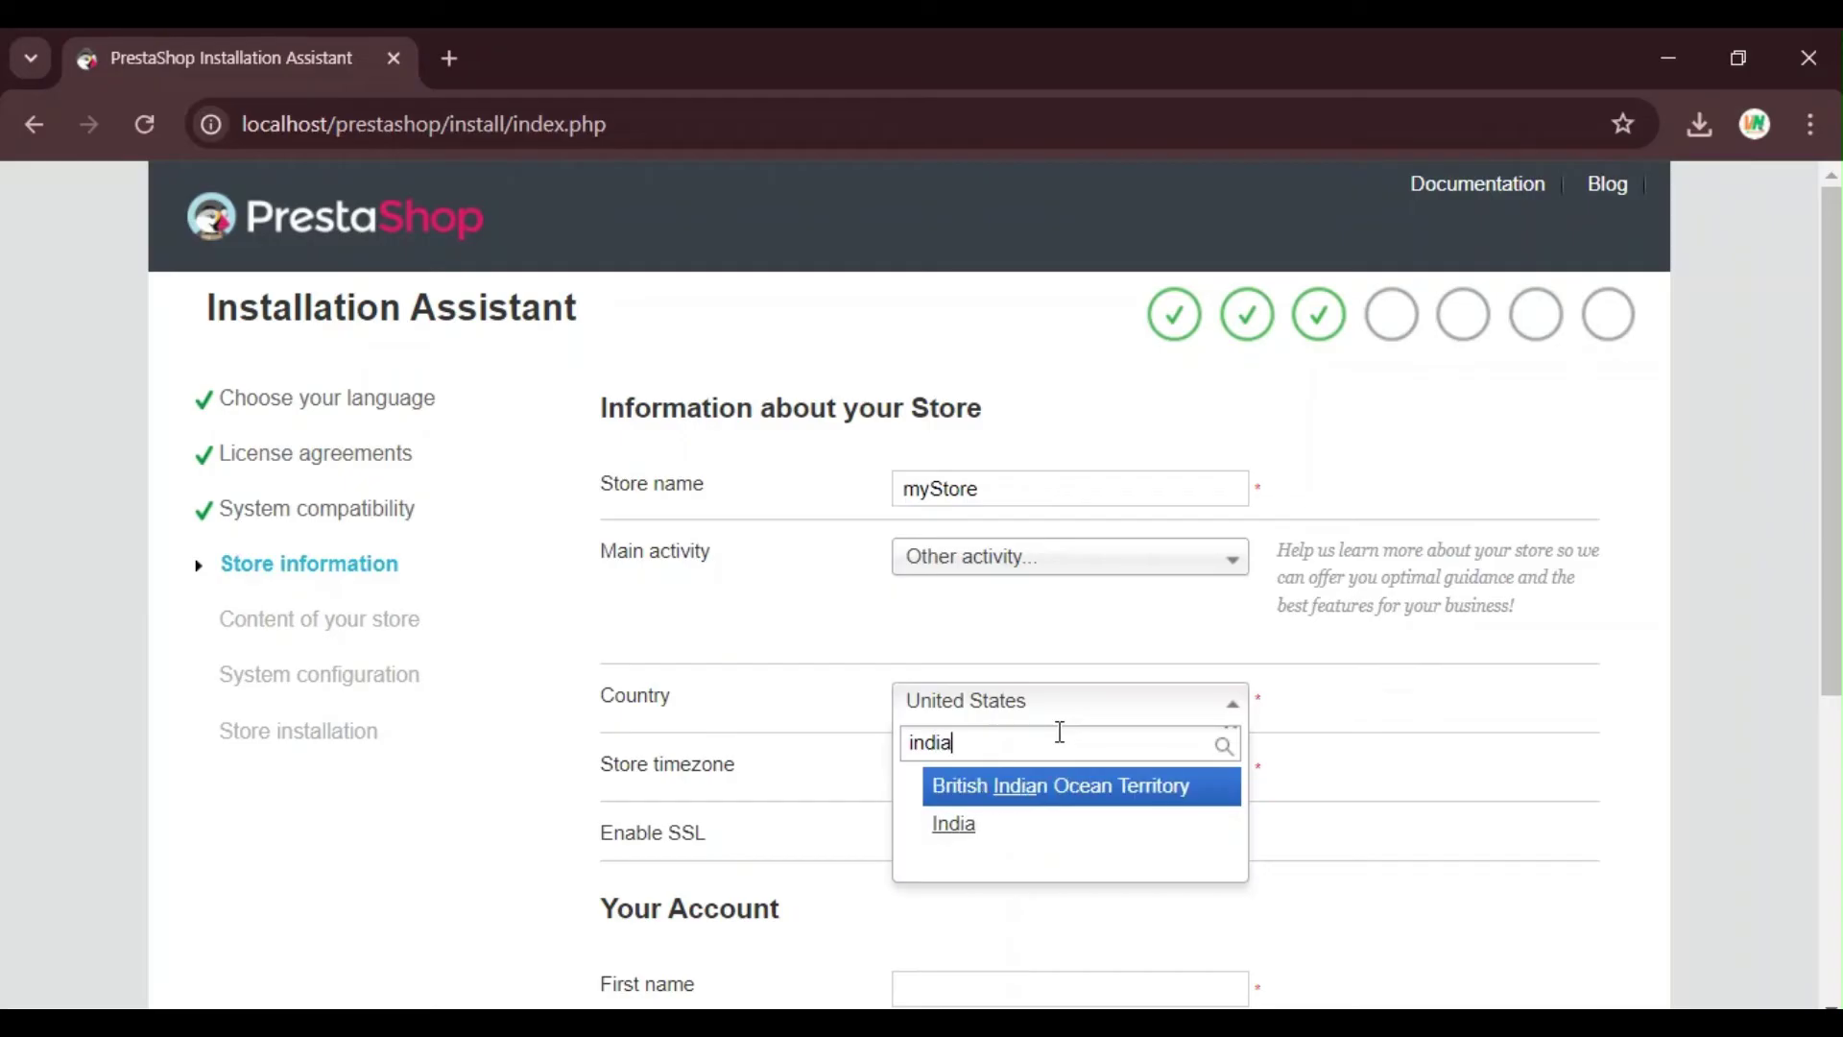
{"action": "left_click", "coordinate": [957, 826]}
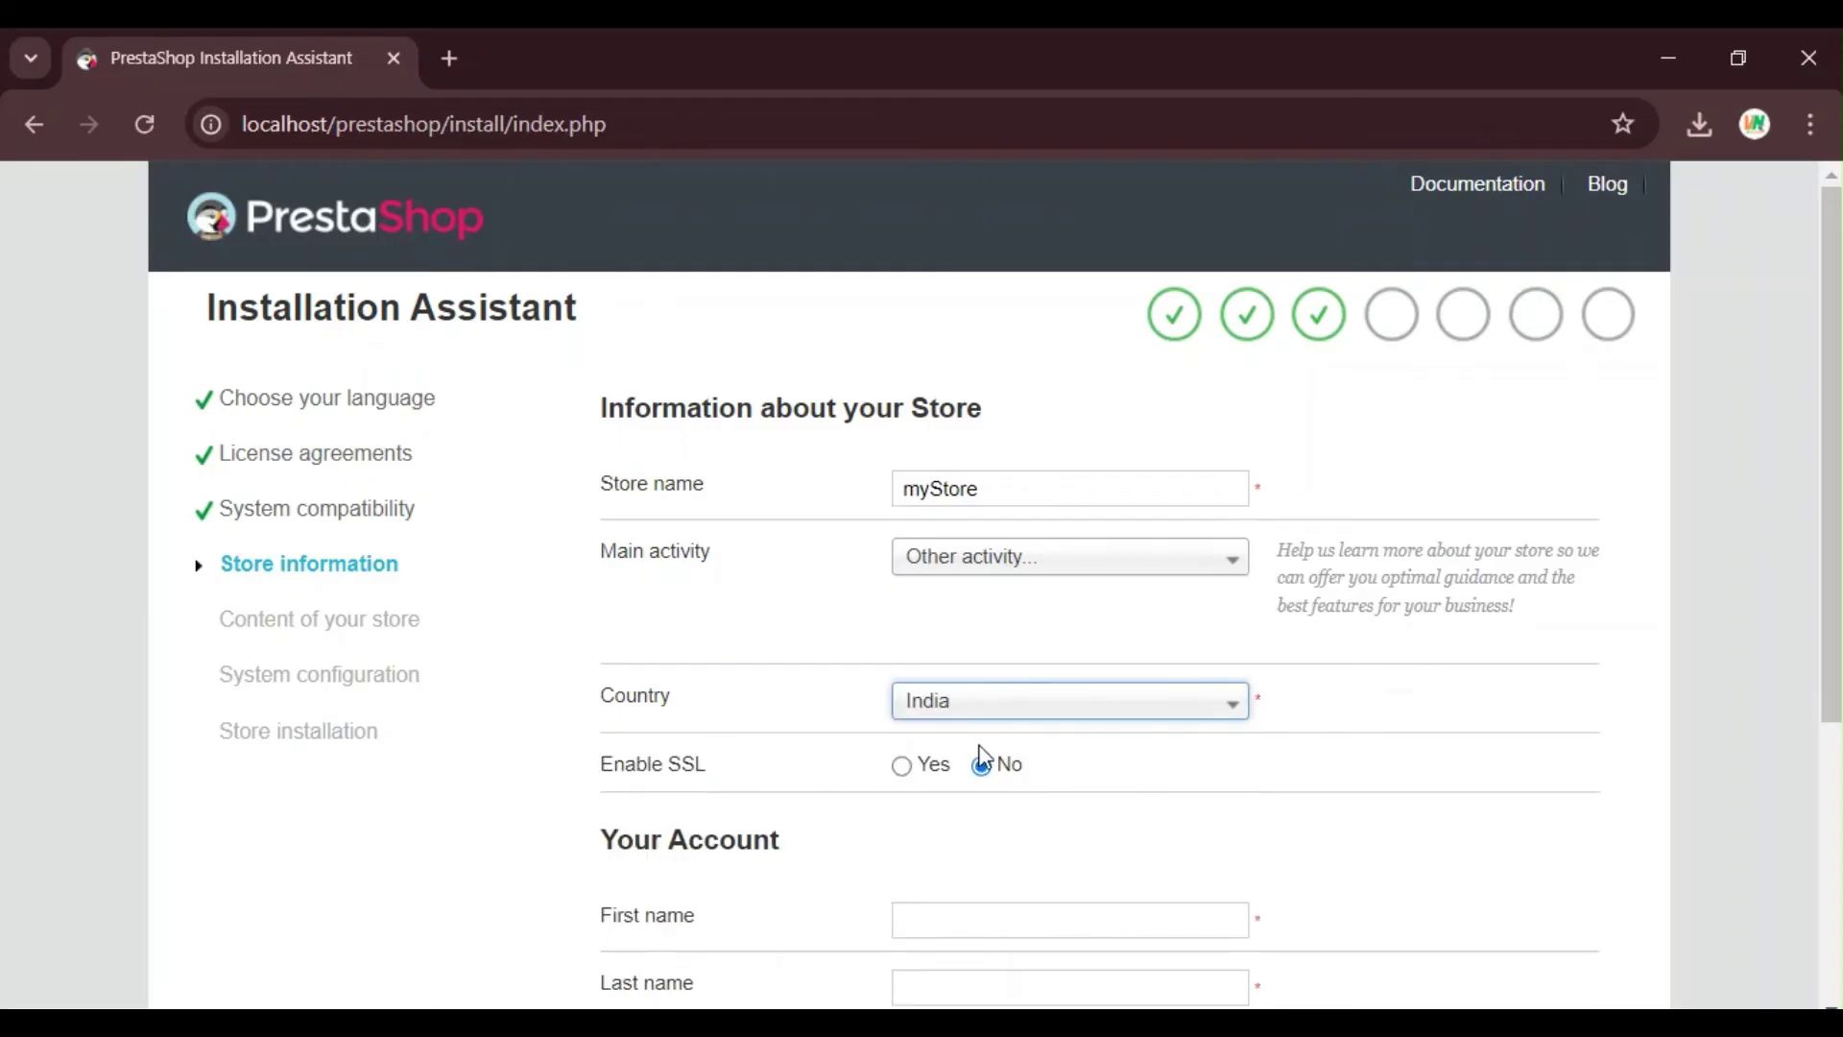
{"action": "scroll", "coordinate": [1067, 722], "scroll_direction": "down", "scroll_amount": 3}
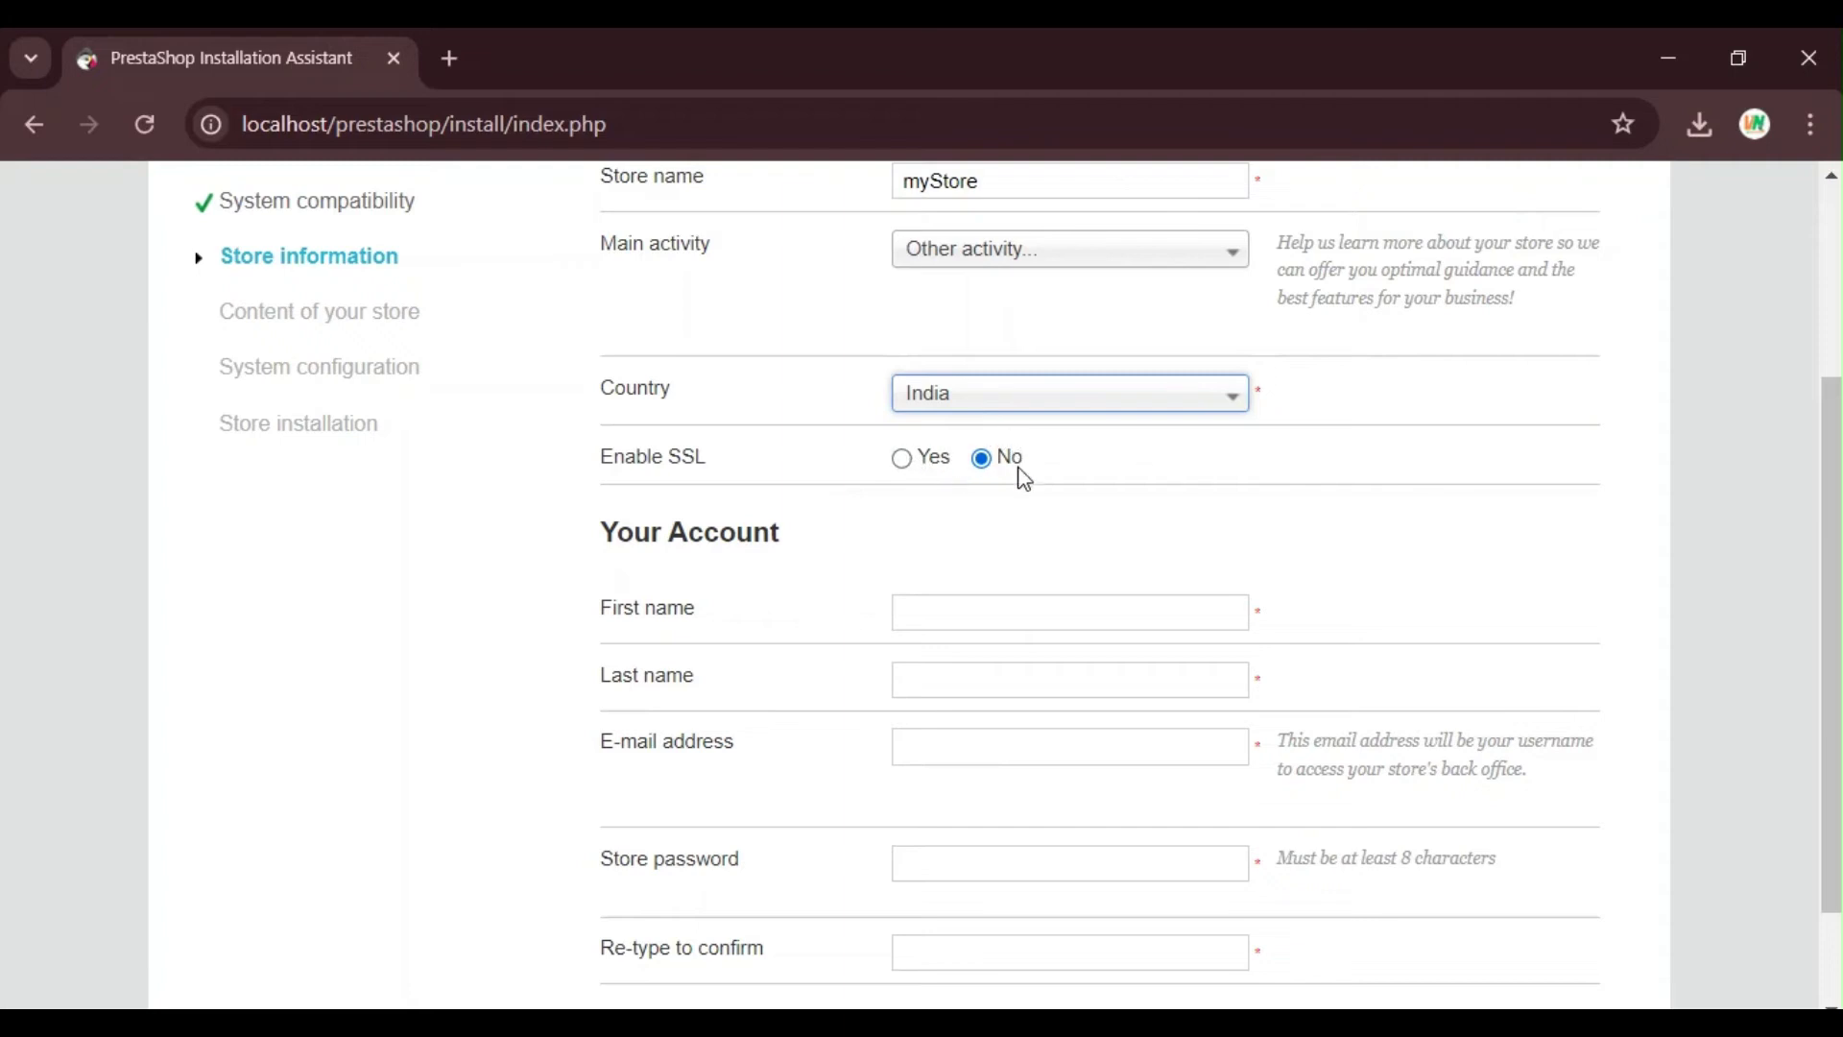
{"action": "scroll", "coordinate": [861, 513], "scroll_direction": "up", "scroll_amount": 3}
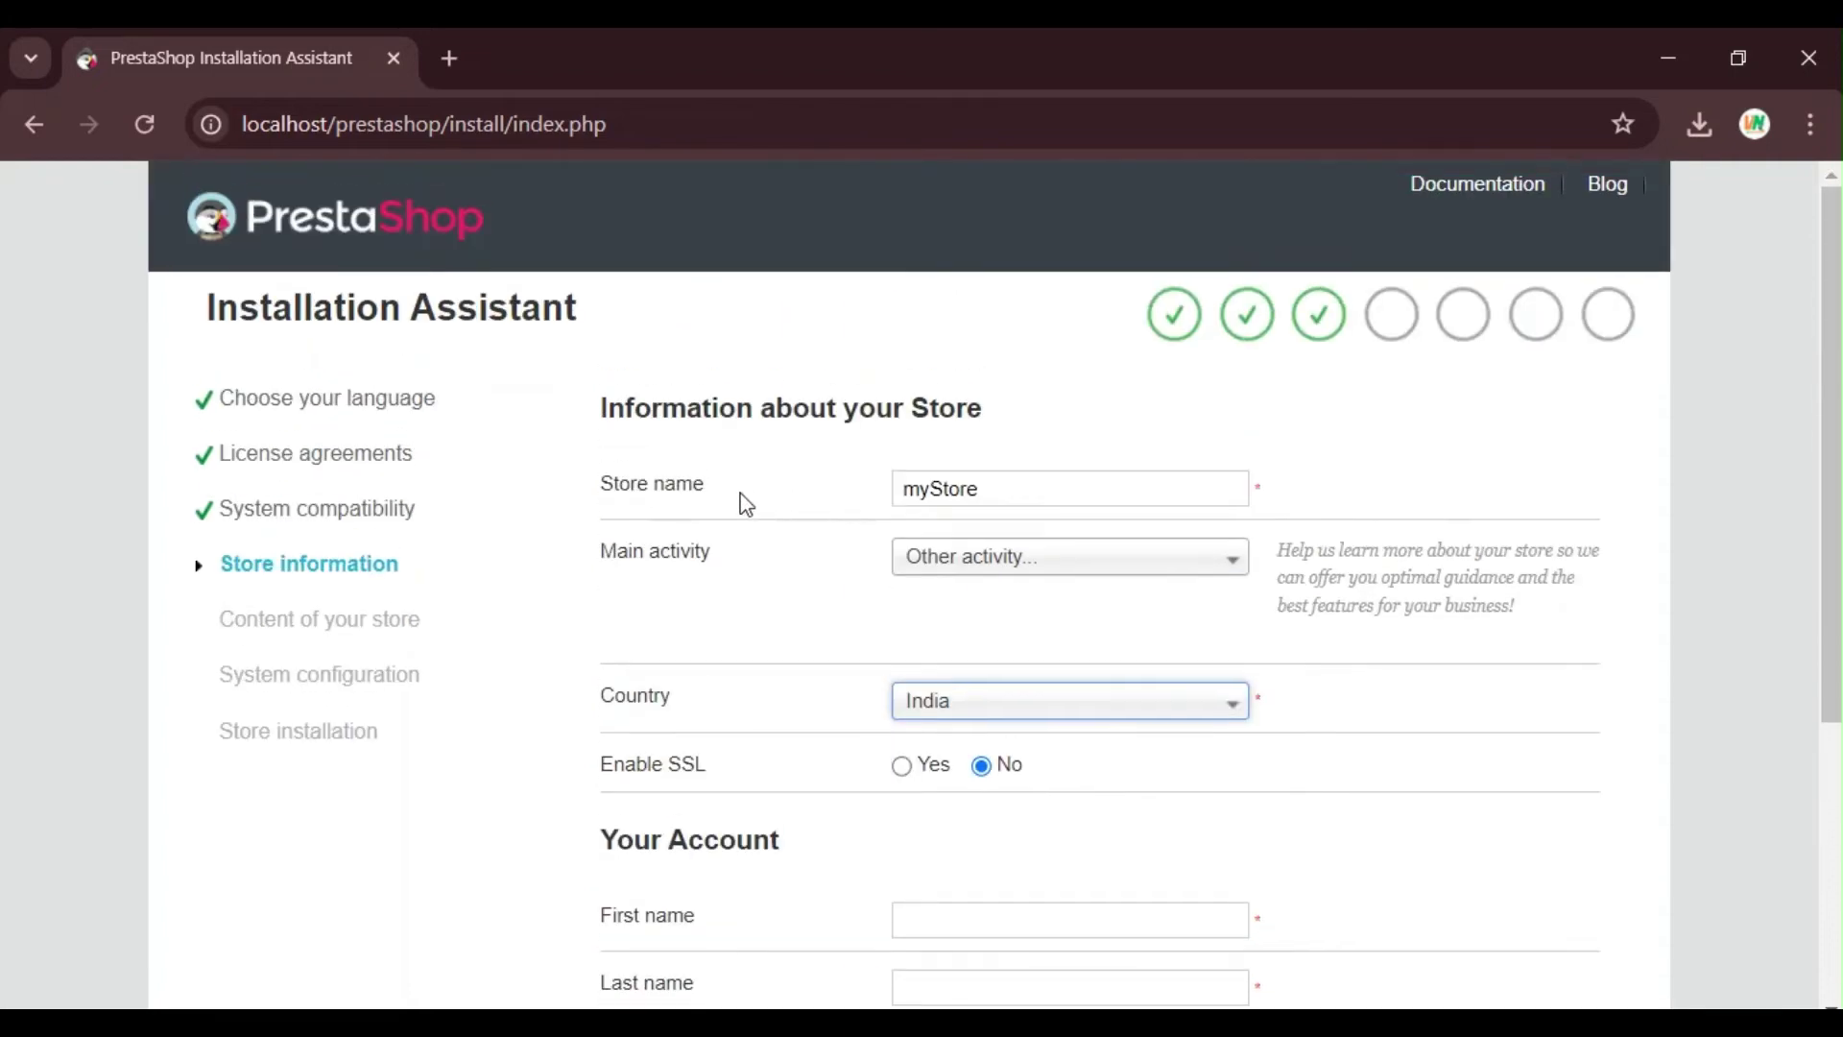
{"action": "scroll", "coordinate": [745, 502], "scroll_direction": "down", "scroll_amount": 2}
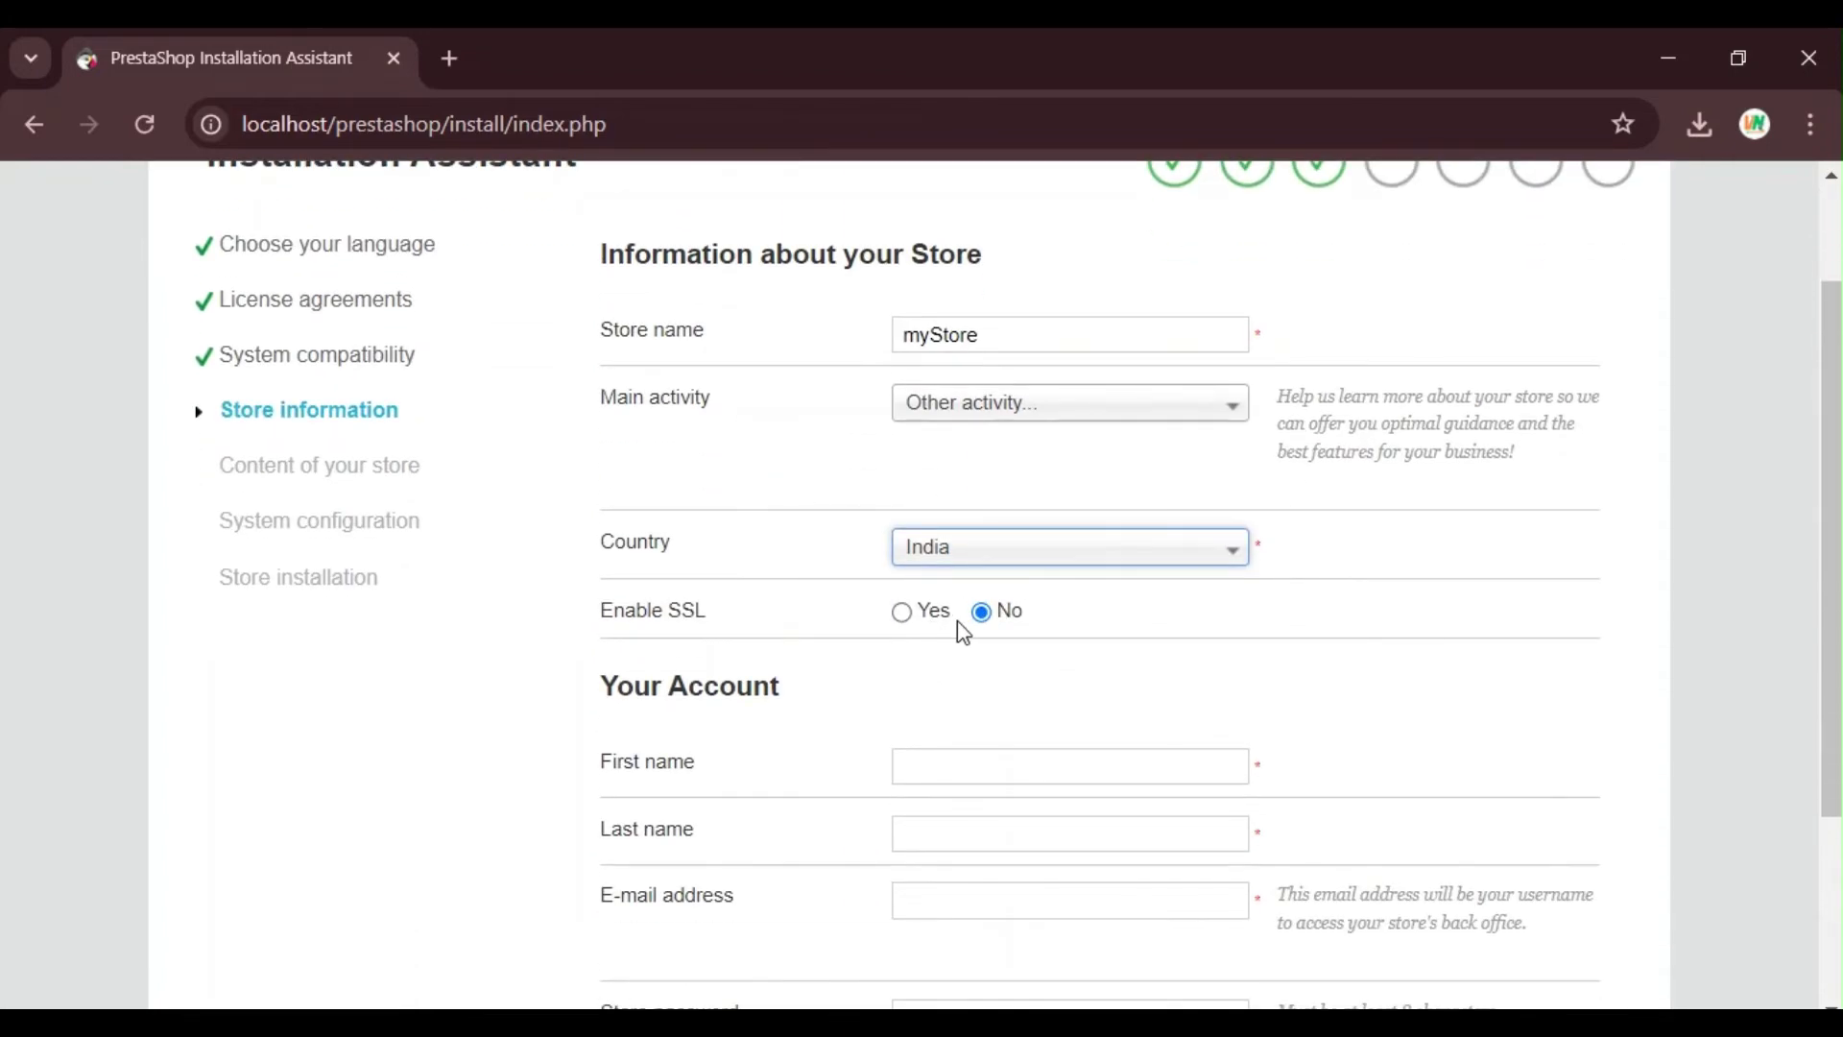
{"action": "scroll", "coordinate": [1117, 678], "scroll_direction": "down", "scroll_amount": 1}
{"action": "scroll", "coordinate": [1118, 679], "scroll_direction": "down", "scroll_amount": 3}
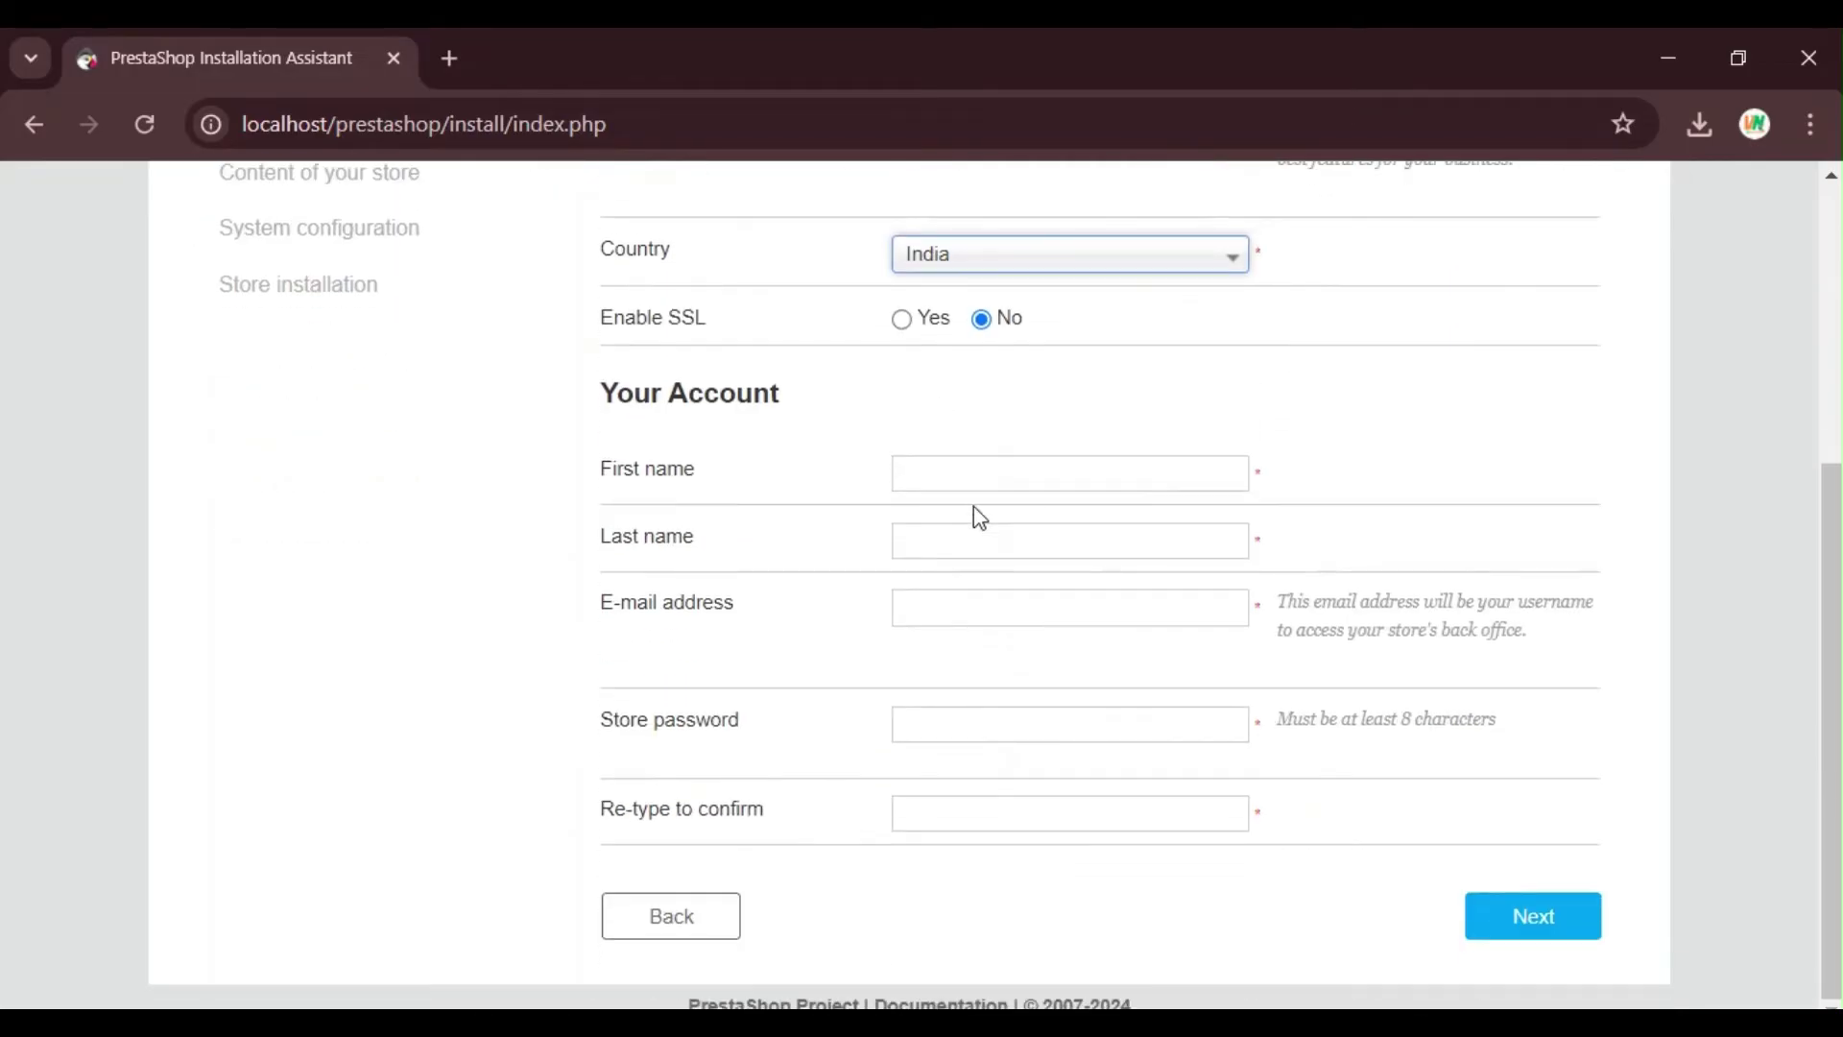
Step: Fill in the admin account's first name, last name and e-mail address
{"action": "left_click", "coordinate": [982, 469]}
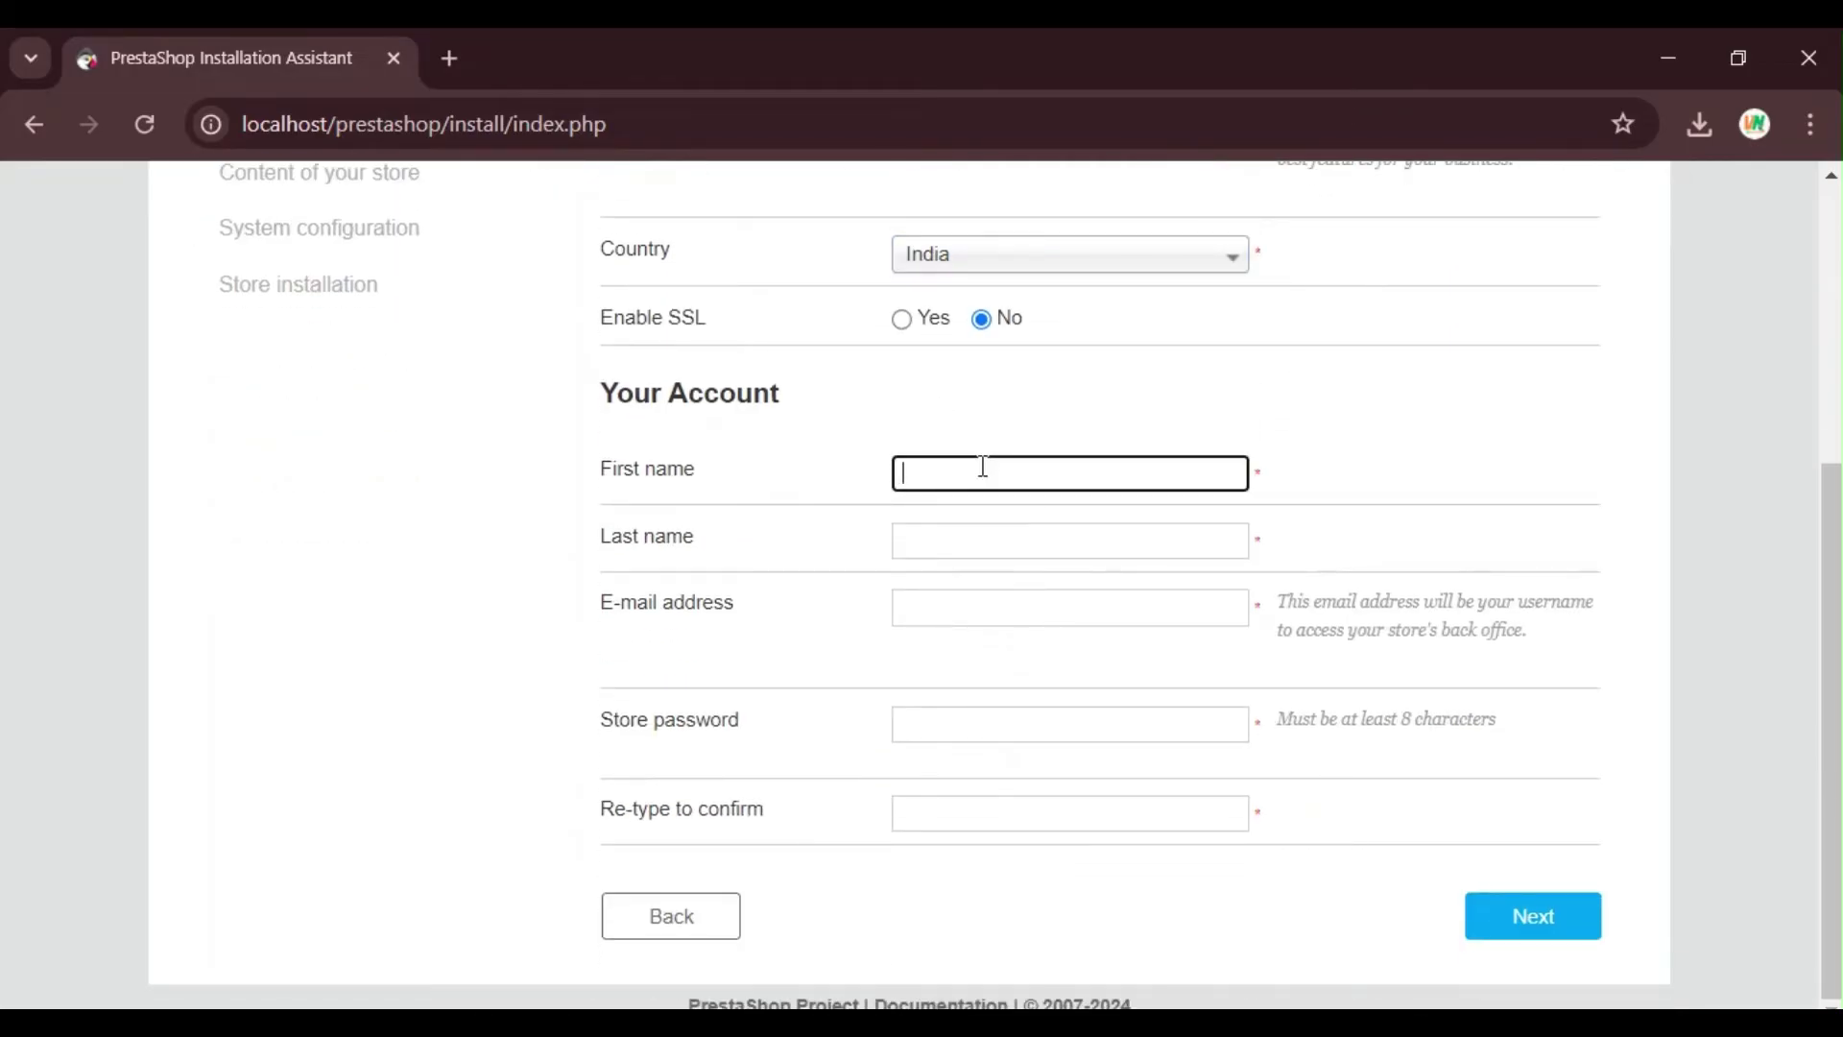
{"action": "type", "text": "demo"}
{"action": "left_click", "coordinate": [978, 538]}
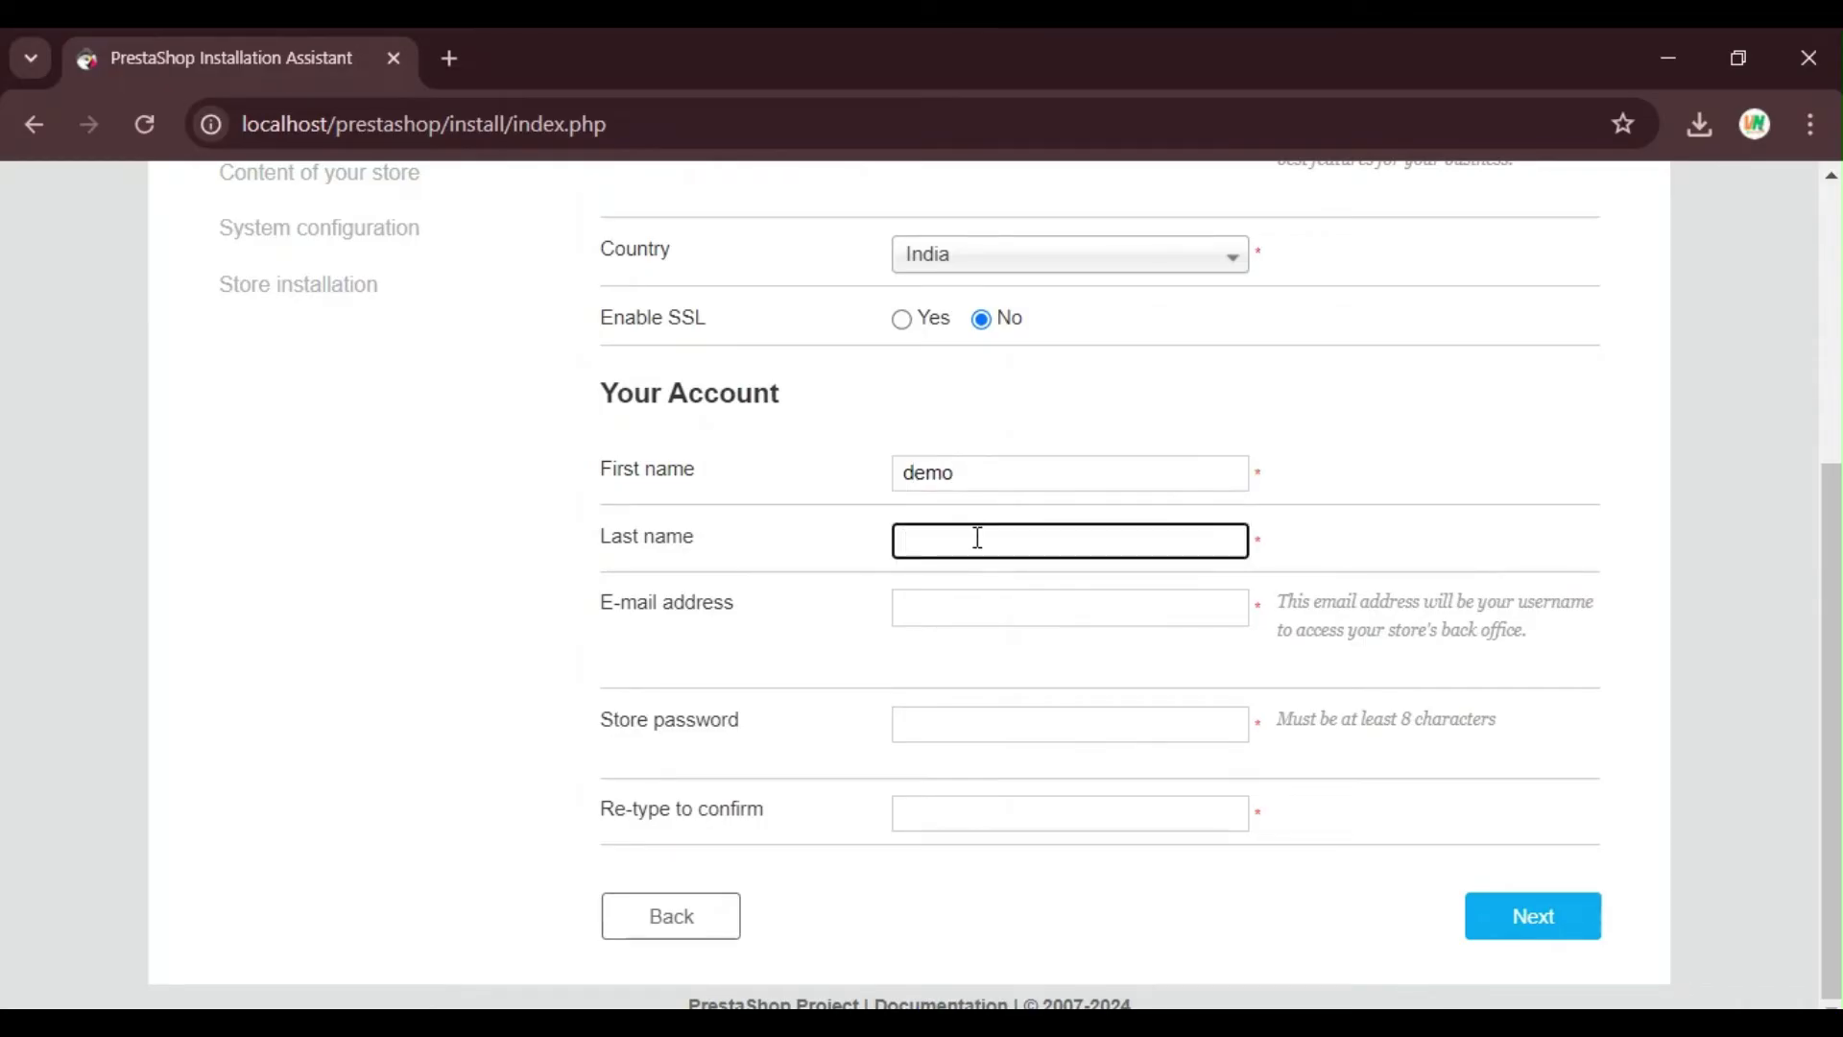
{"action": "type", "text": "demo"}
{"action": "left_click", "coordinate": [960, 586]}
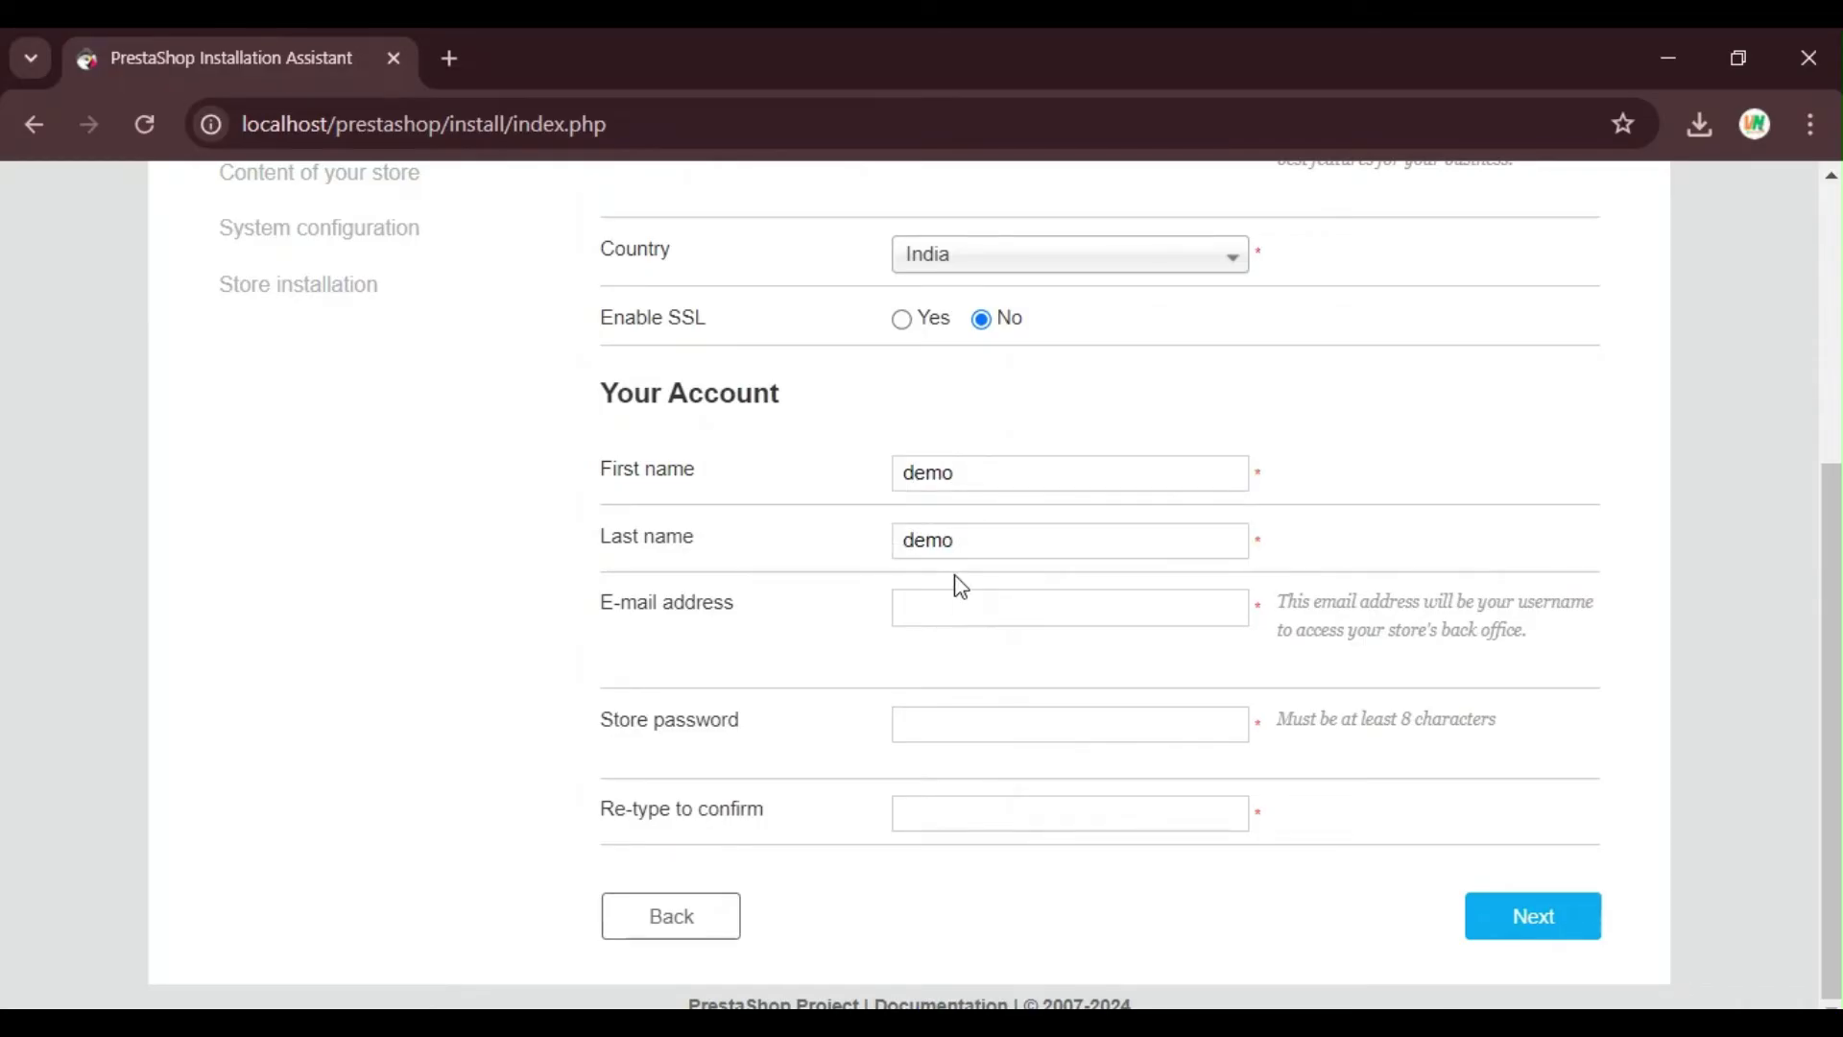
{"action": "left_click", "coordinate": [963, 600]}
{"action": "type", "text": "den"}
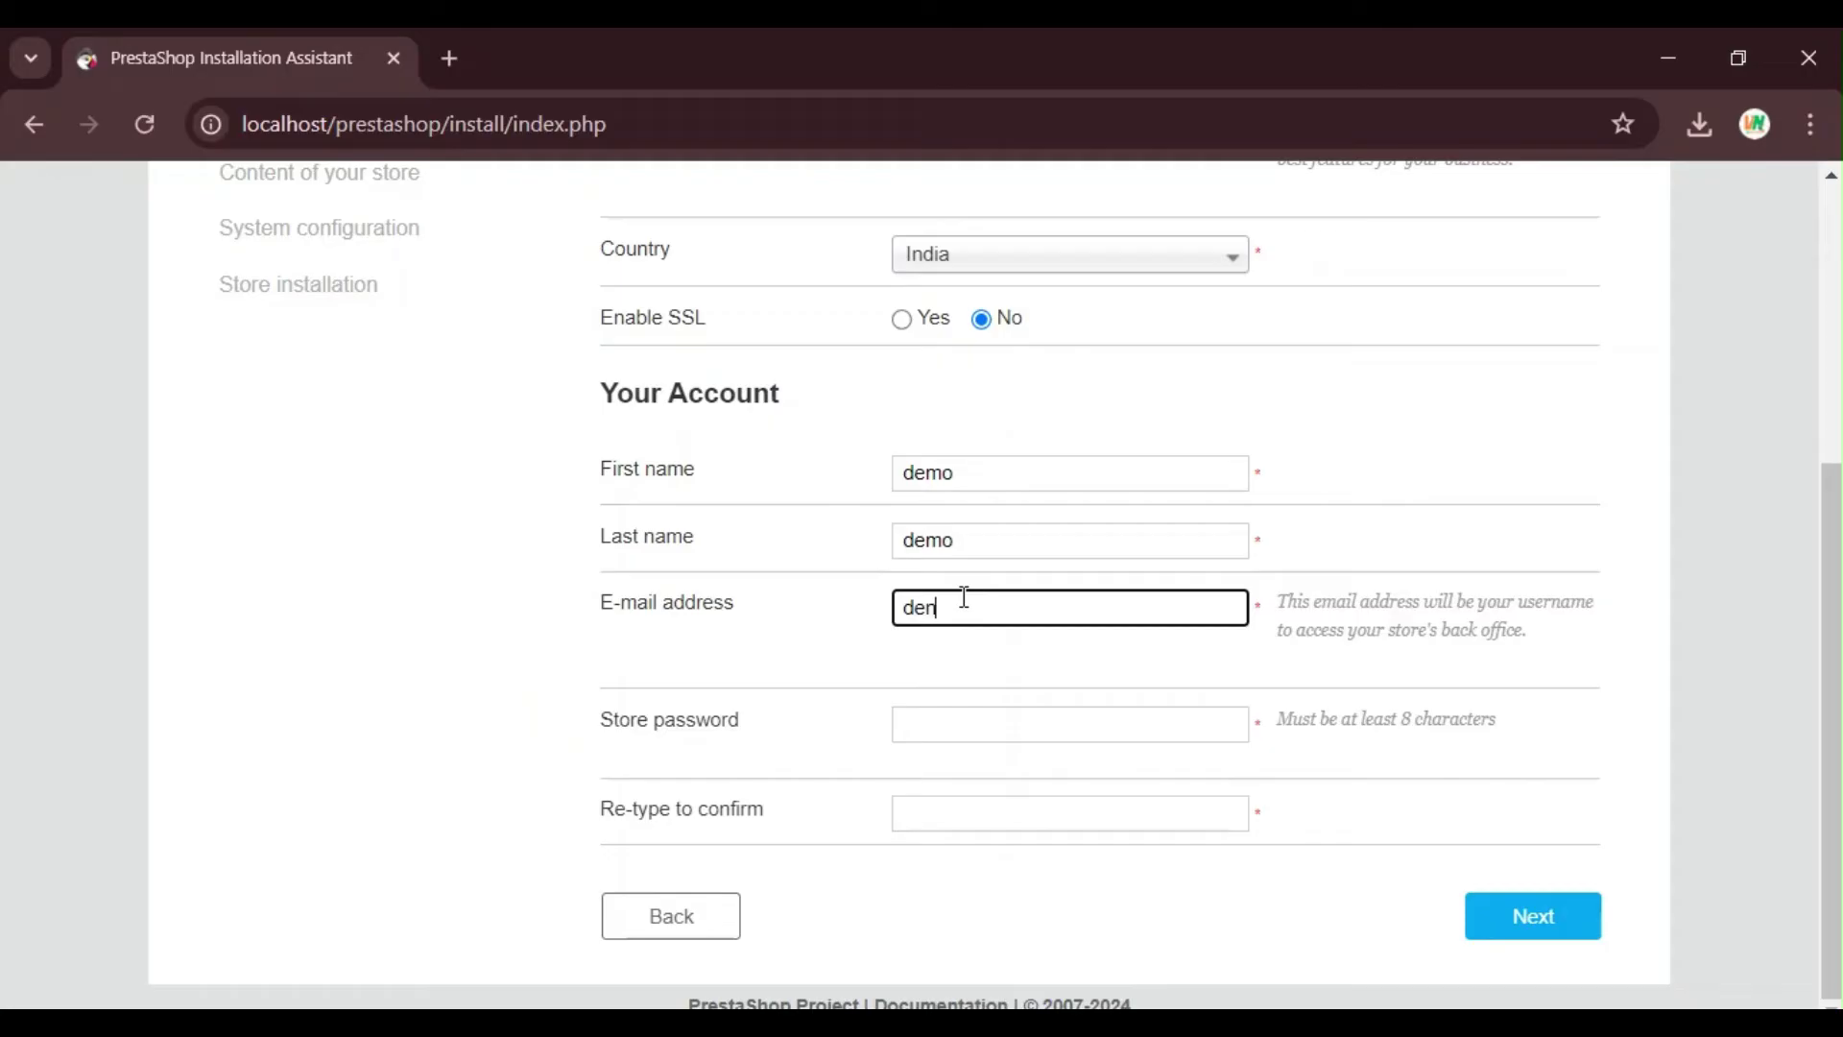
{"action": "key", "text": "BackSpace"}
{"action": "type", "text": "mo@demo.com"}
Step: Enter a strong store password, replacing the weak first attempt, and re-type it to confirm
{"action": "left_click", "coordinate": [1053, 729]}
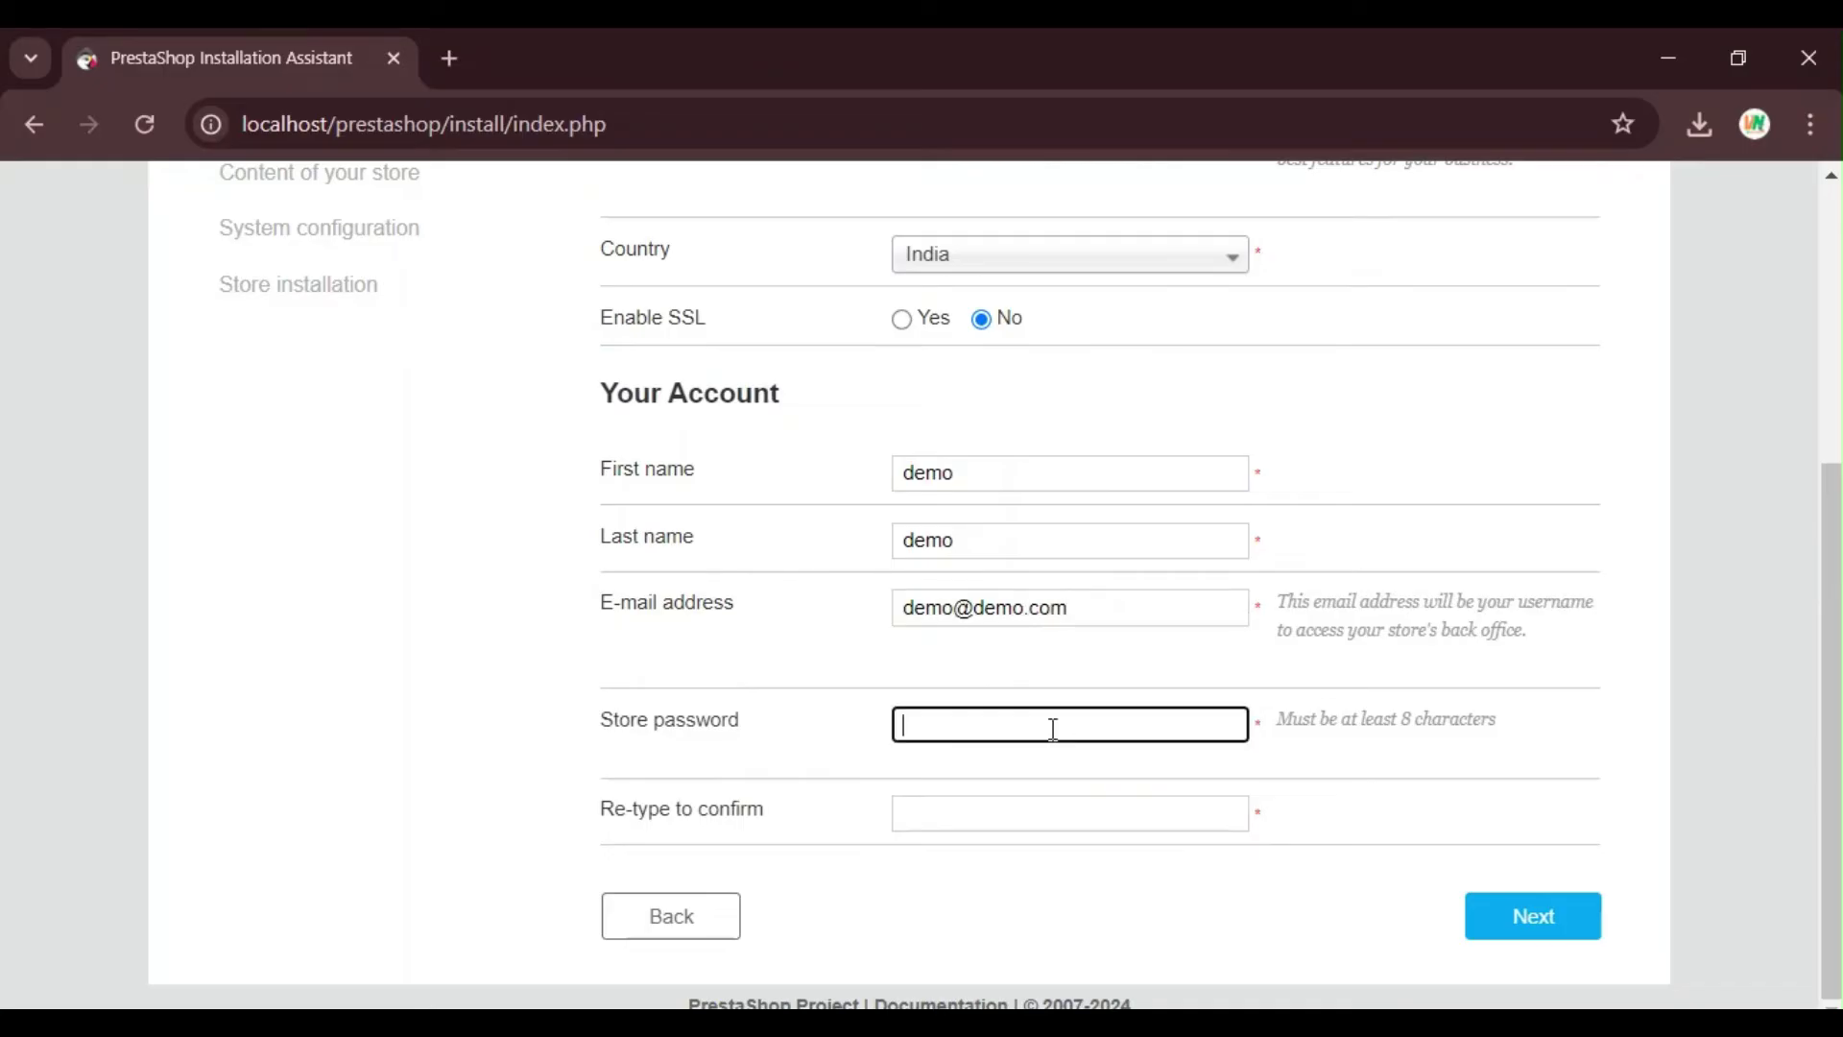
{"action": "type", "text": "demodemo"}
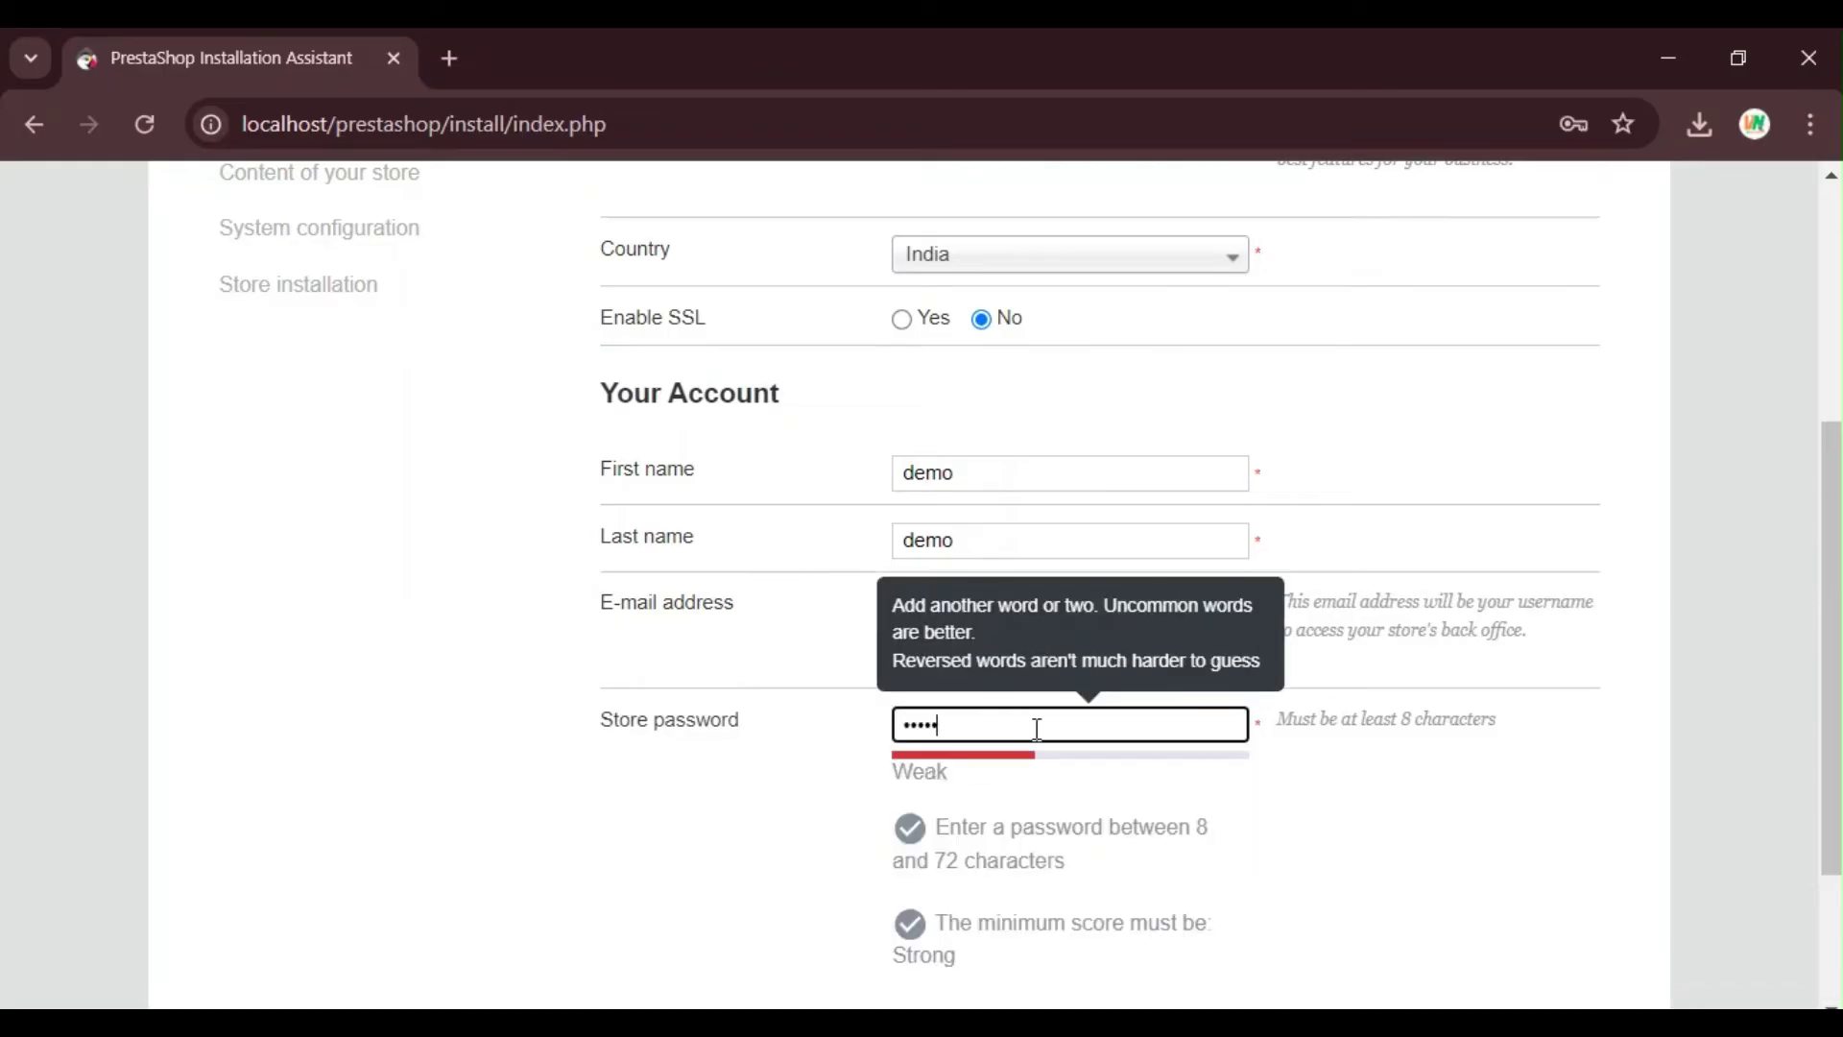
{"action": "scroll", "coordinate": [1036, 730], "scroll_direction": "down", "scroll_amount": 2}
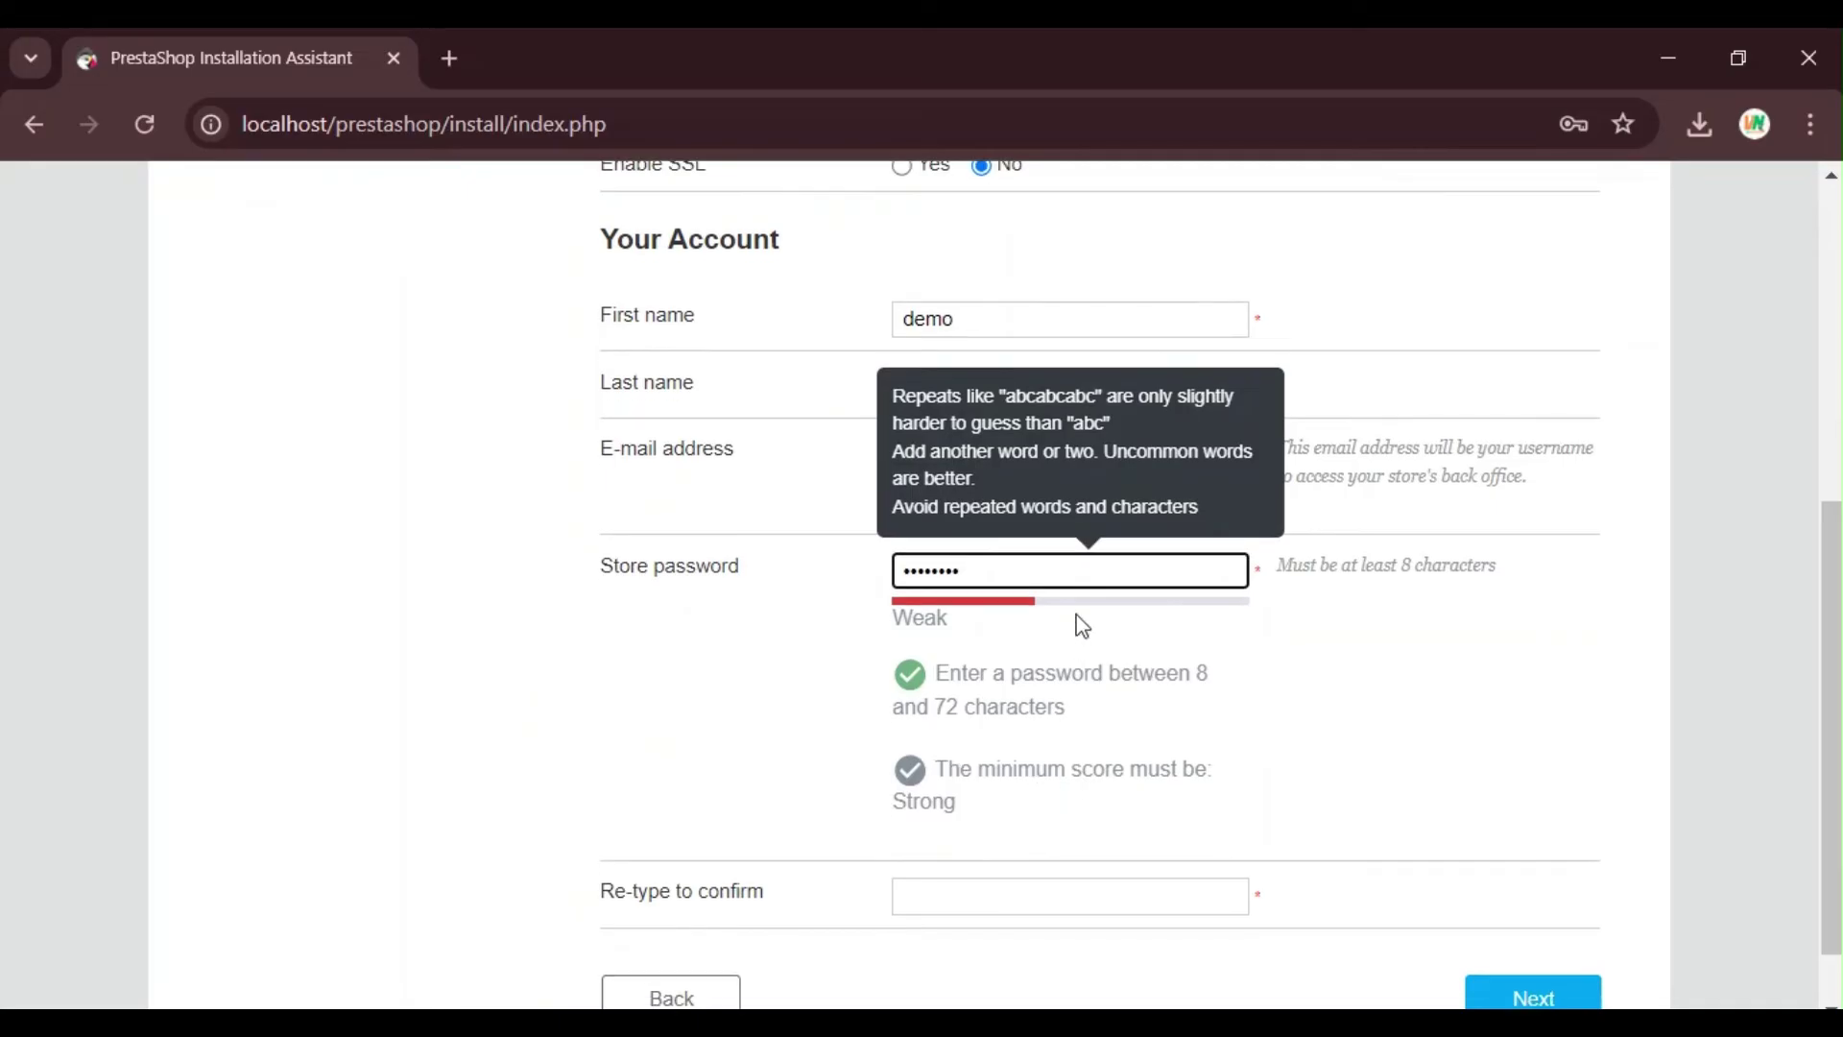
{"action": "left_click_drag", "start_coordinate": [1029, 574], "coordinate": [815, 593]}
{"action": "type", "text": "demo"}
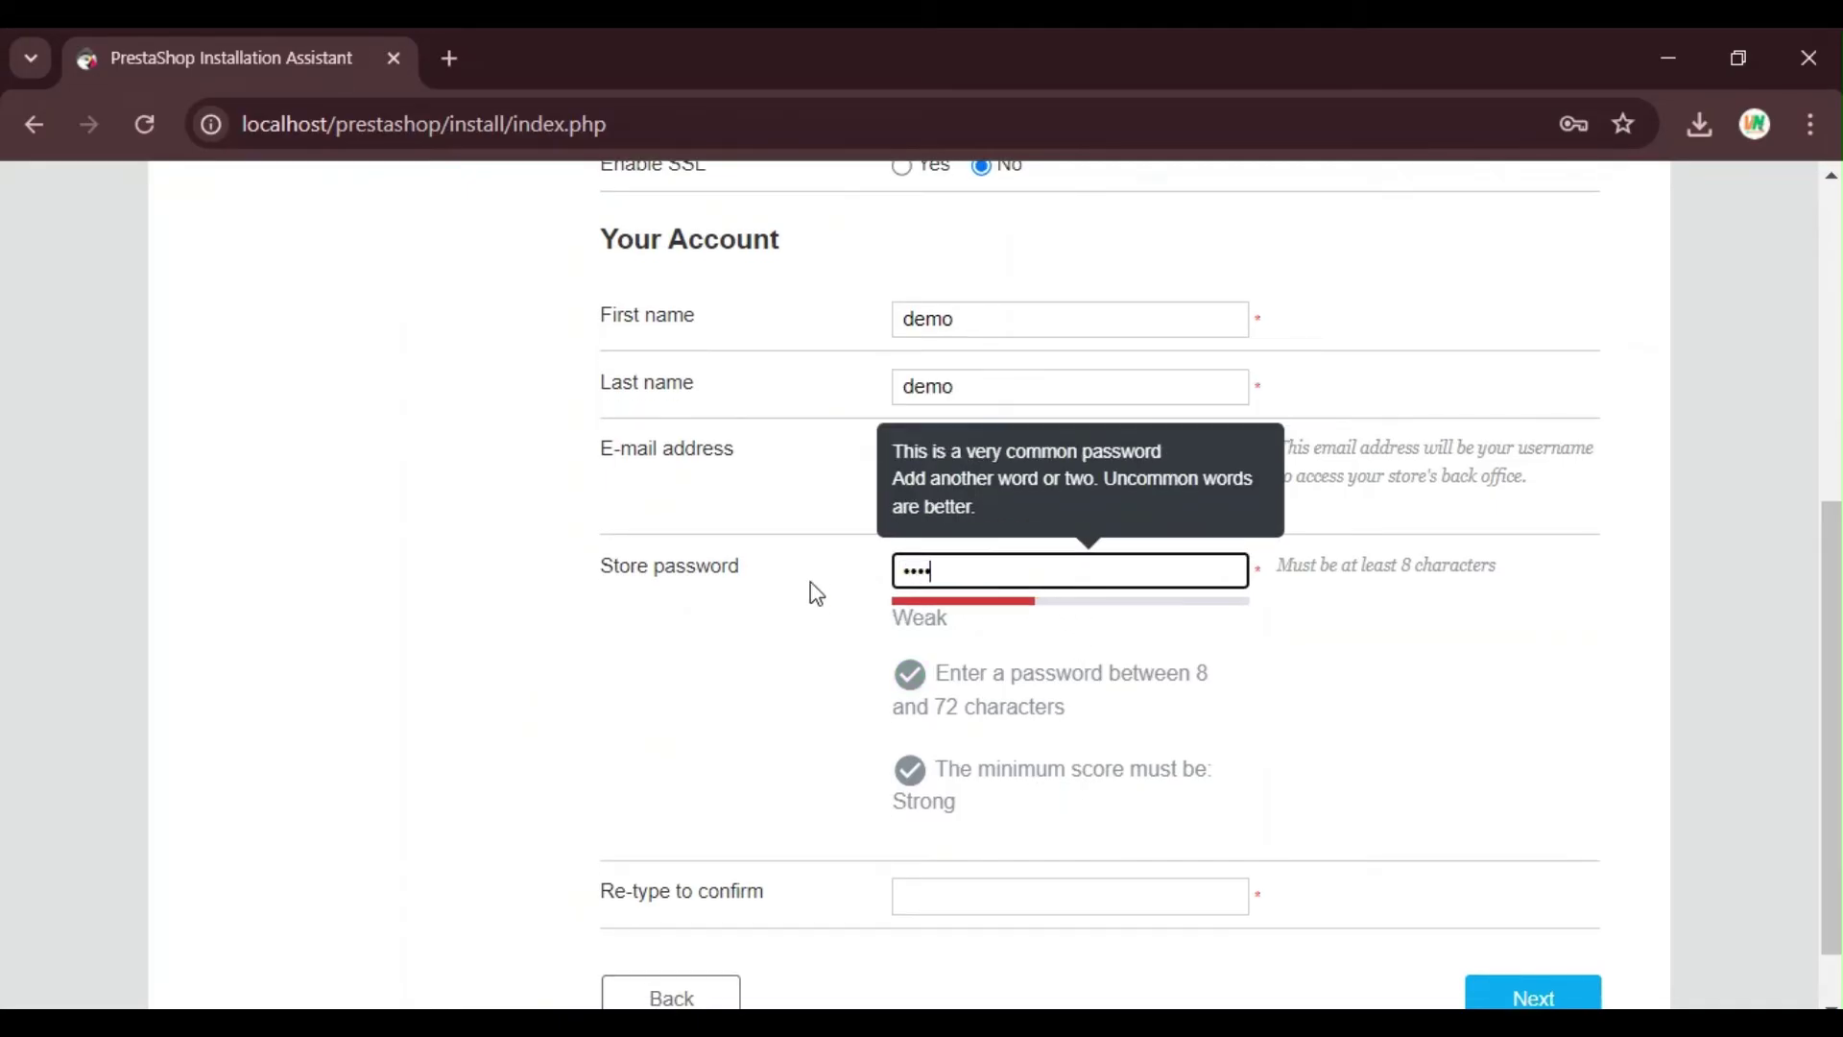
{"action": "type", "text": "@1234"}
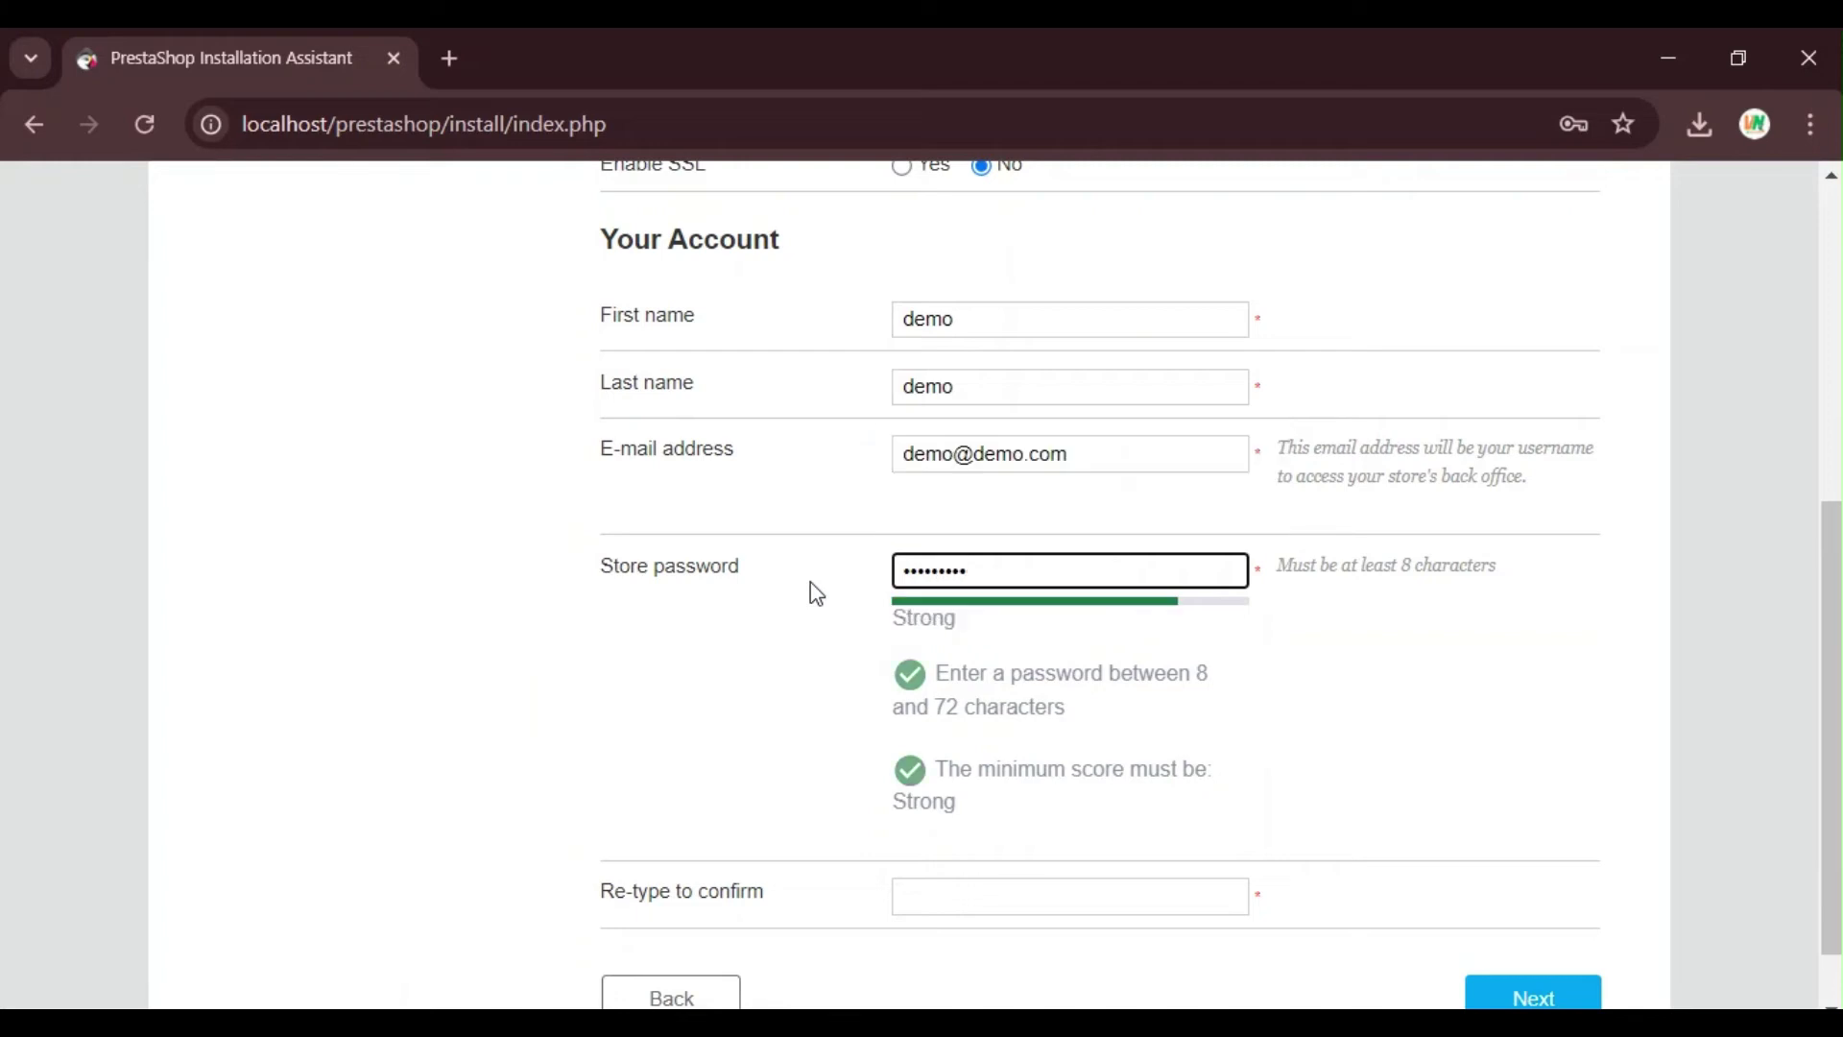
{"action": "scroll", "coordinate": [1013, 549], "scroll_direction": "down", "scroll_amount": 1}
{"action": "left_click", "coordinate": [1013, 804]}
{"action": "type", "text": "de"}
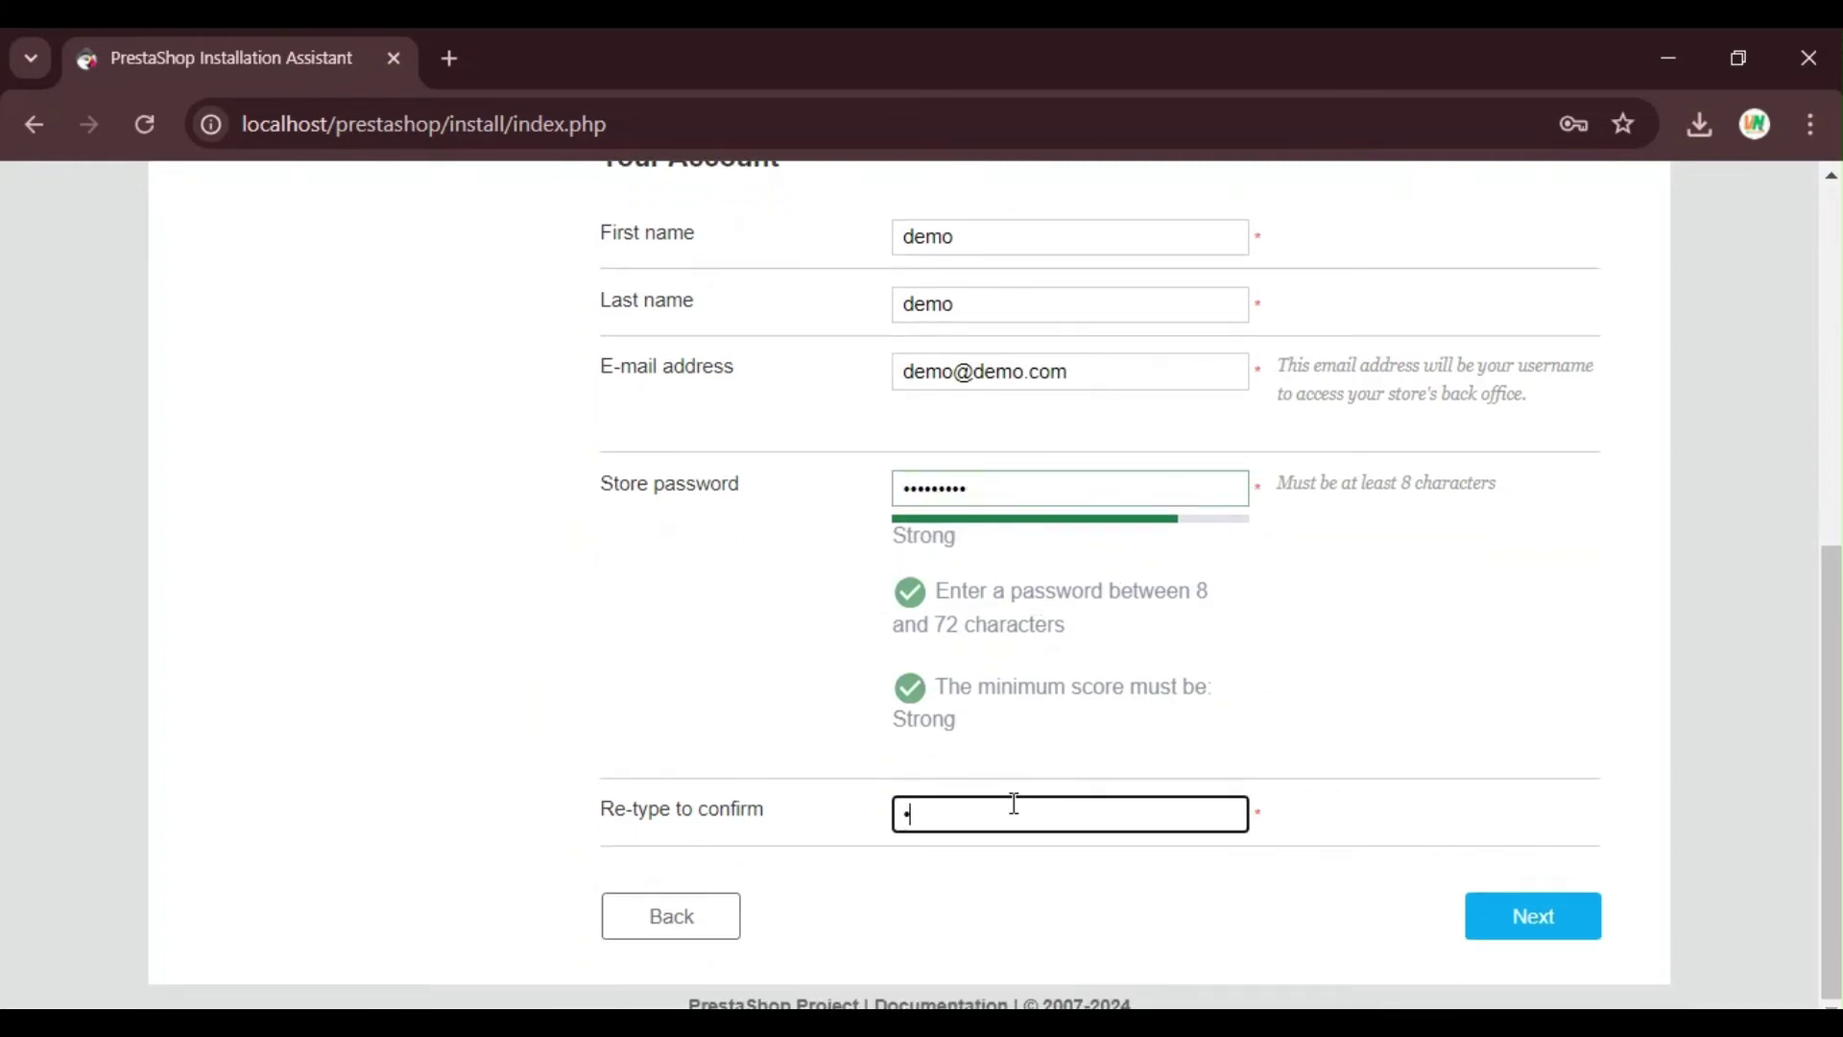
{"action": "type", "text": "mo@1234"}
Step: Submit the account details, dismissing Chrome's breached-password warning and save-password offer
{"action": "left_click", "coordinate": [1512, 920]}
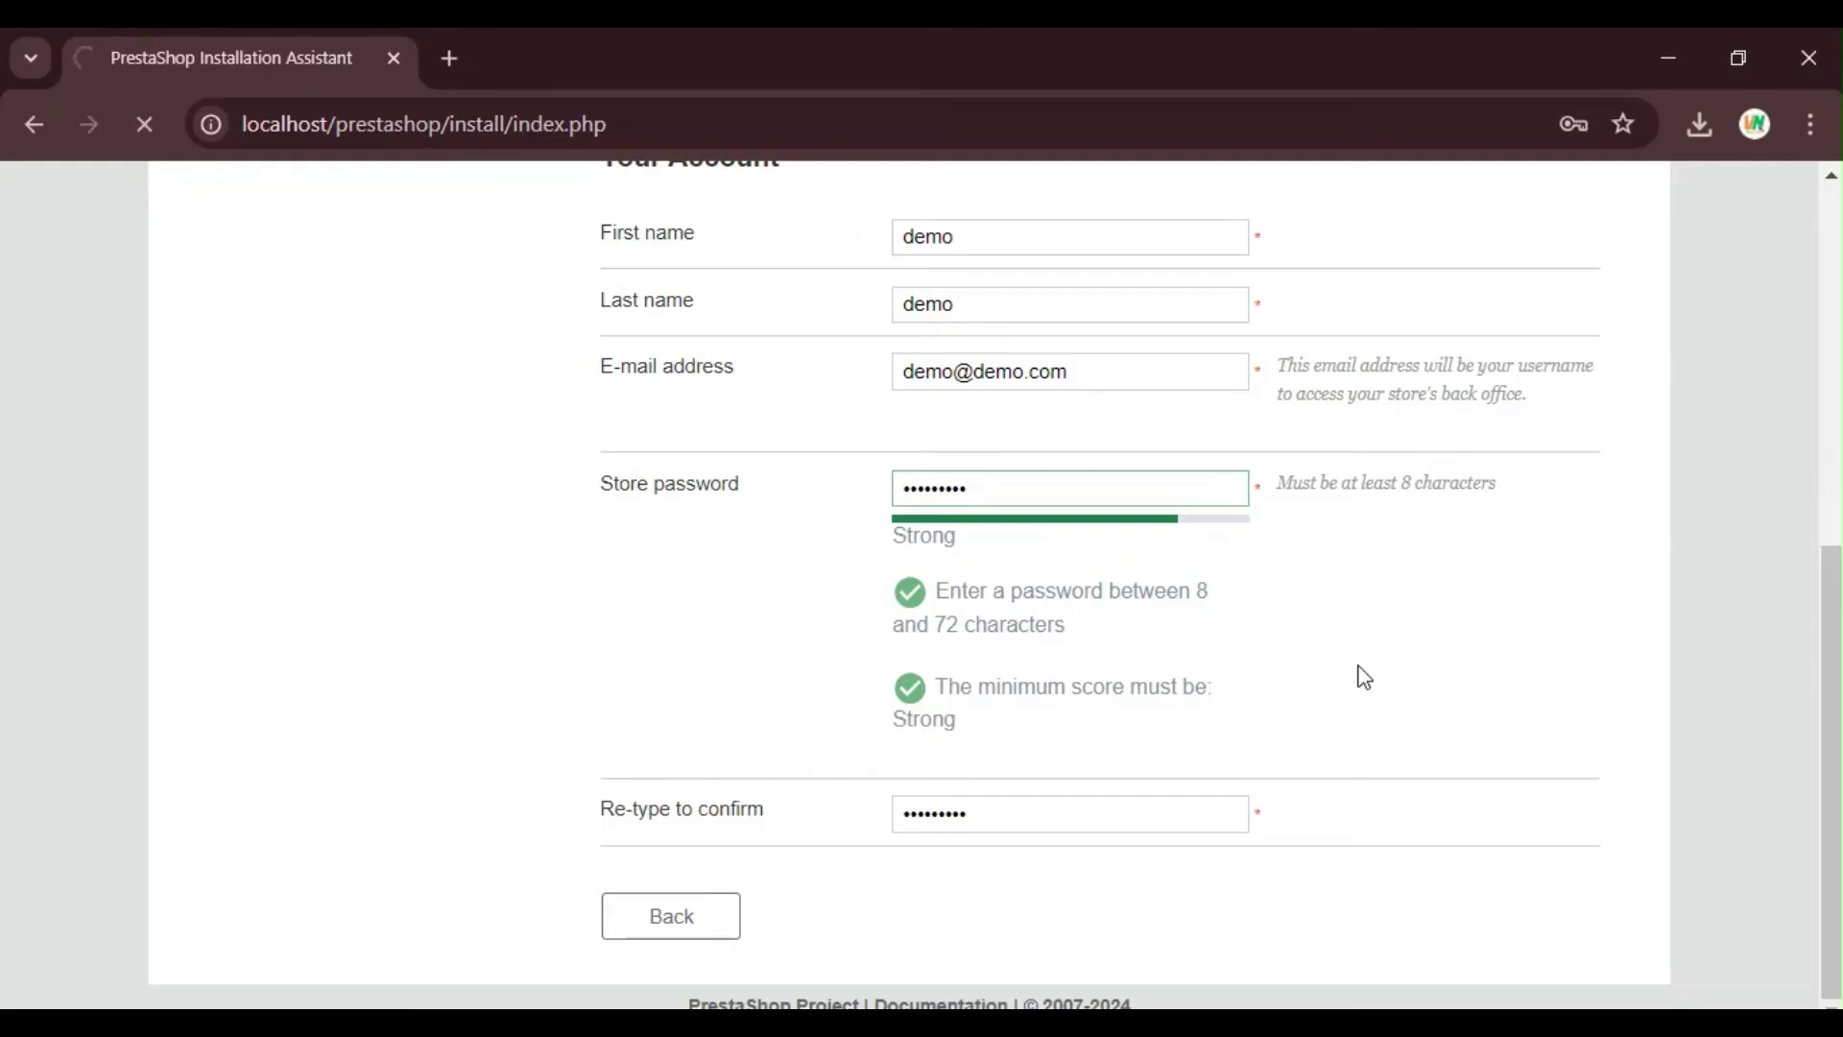
{"action": "scroll", "coordinate": [1364, 677], "scroll_direction": "up", "scroll_amount": 5}
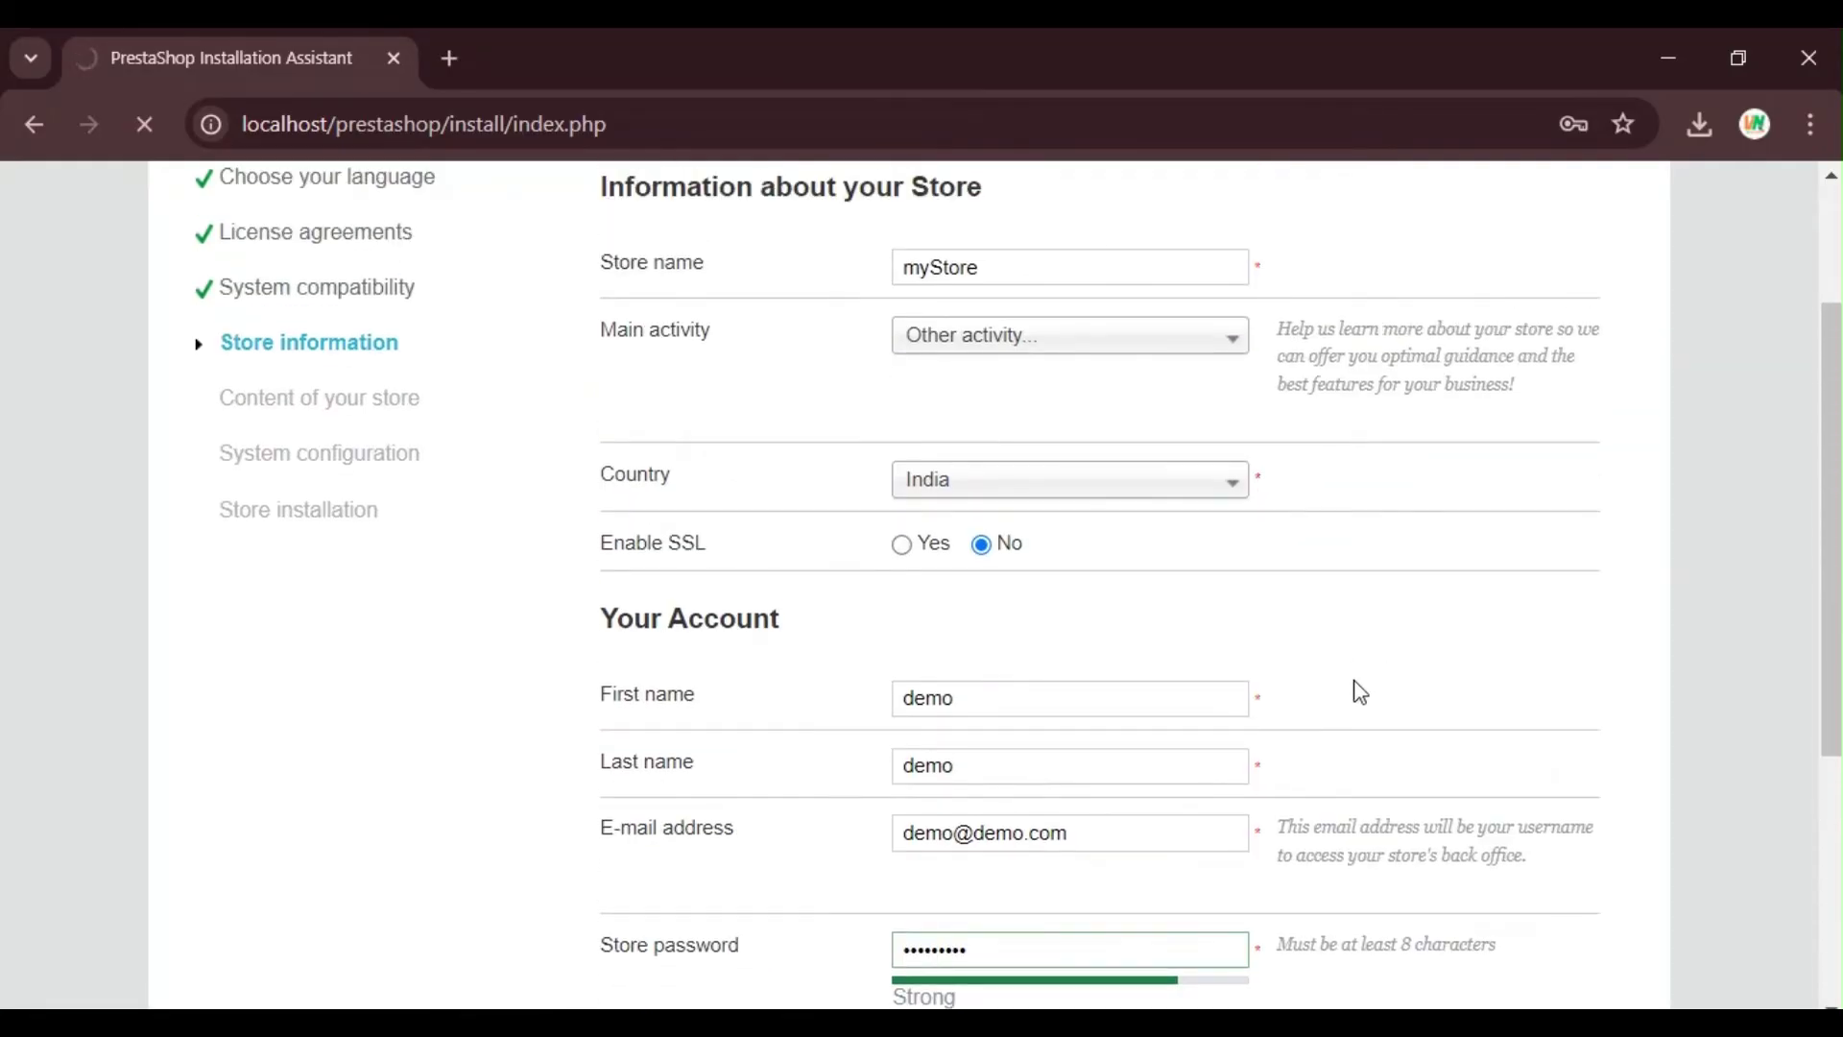
{"action": "scroll", "coordinate": [1460, 652], "scroll_direction": "down", "scroll_amount": 5}
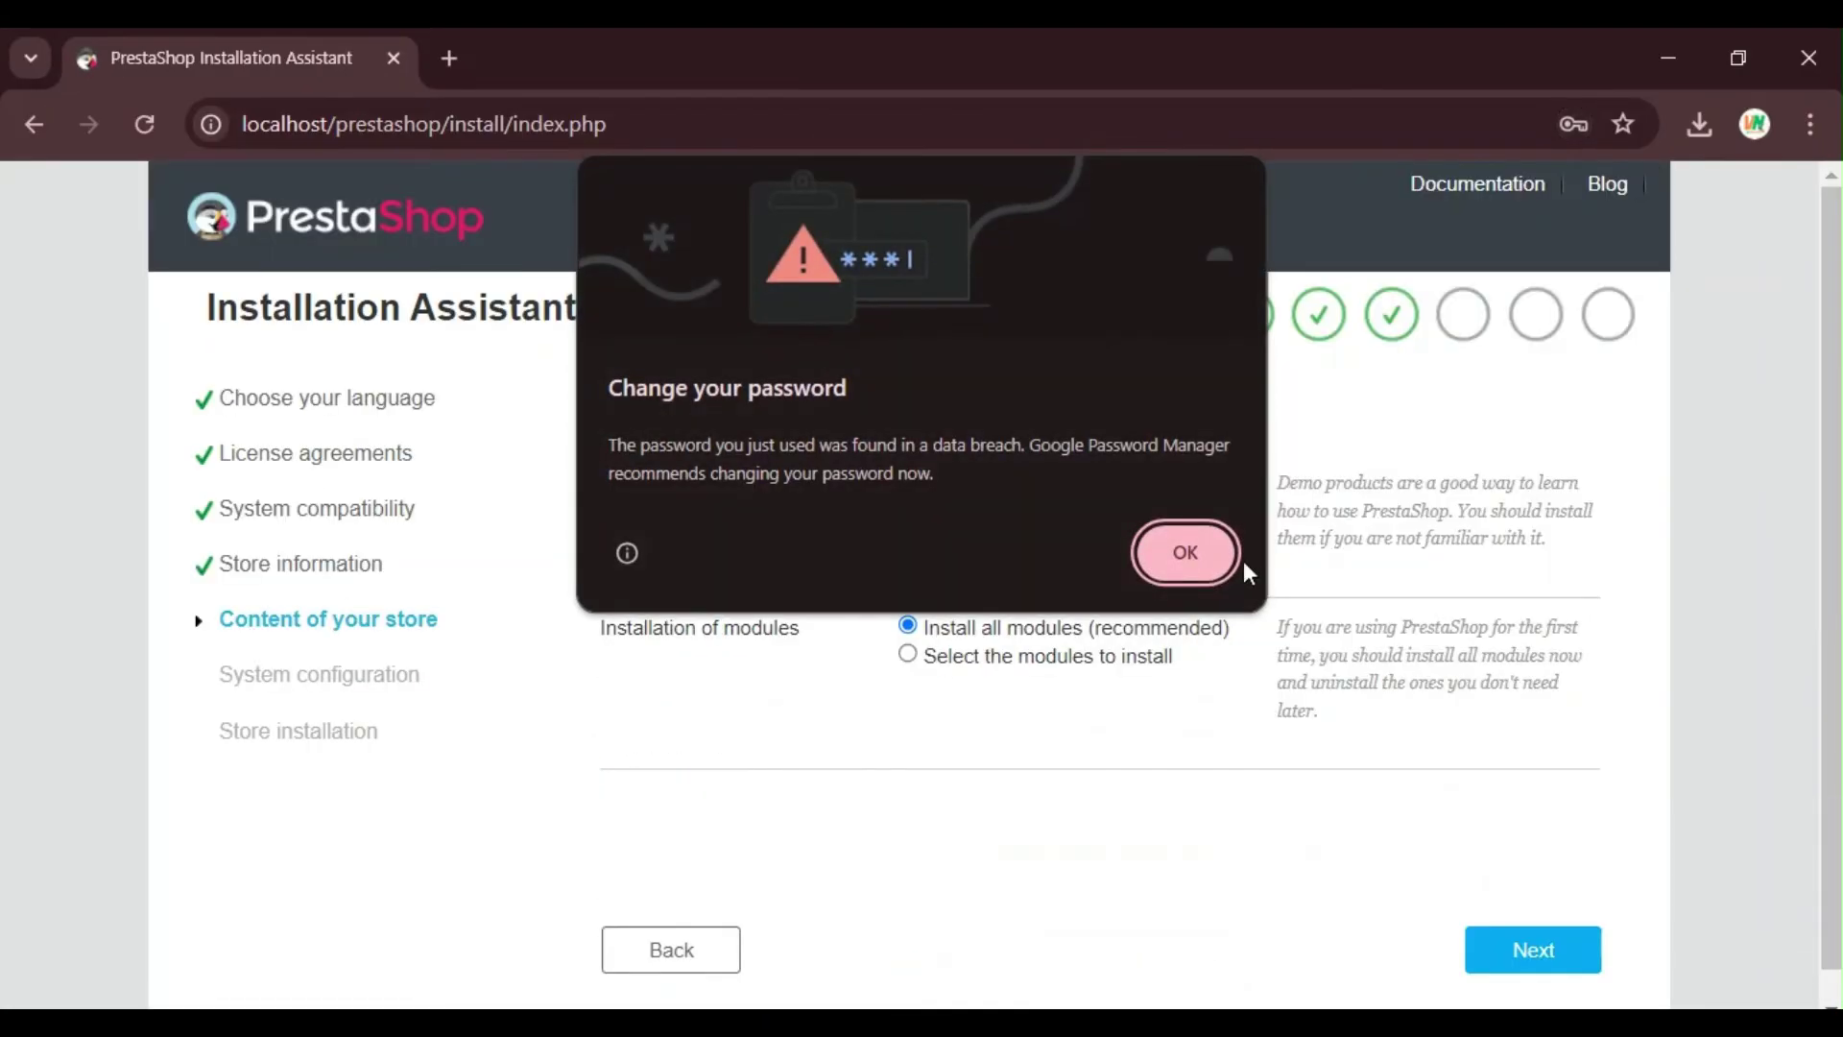
{"action": "left_click", "coordinate": [1176, 553]}
{"action": "left_click", "coordinate": [1558, 603]}
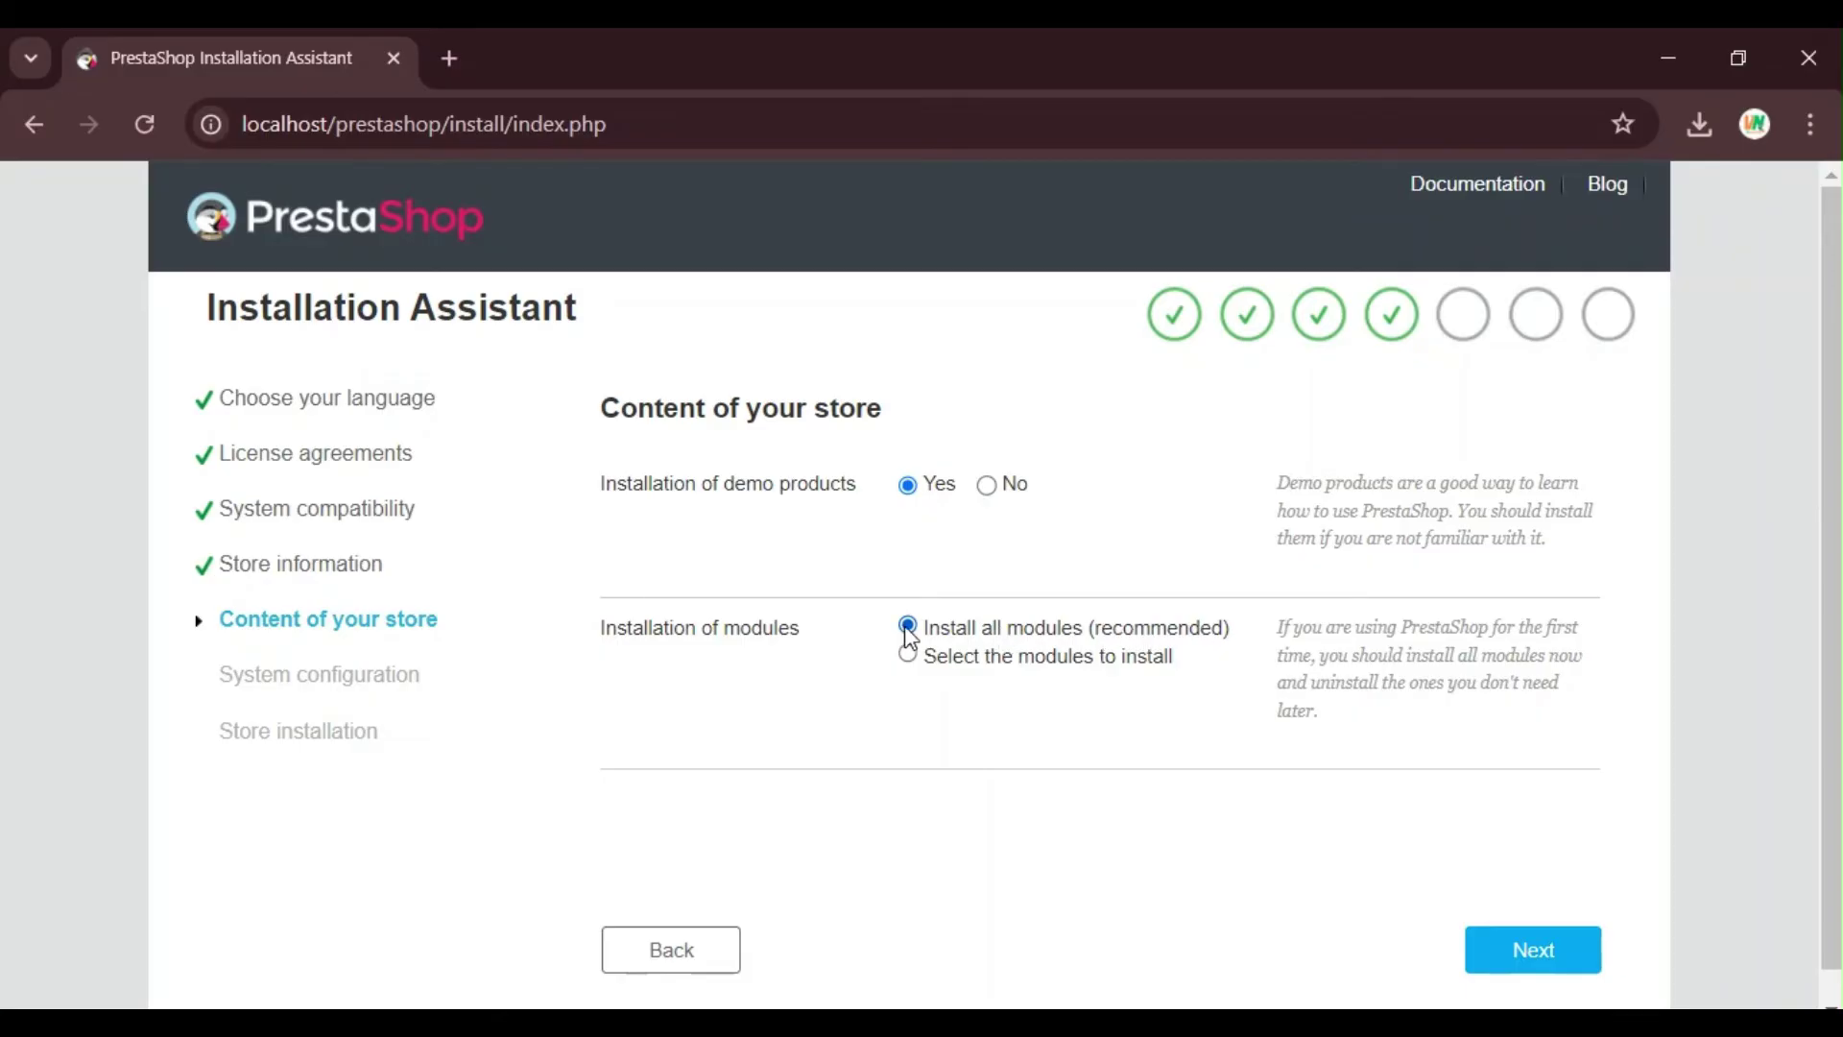
{"action": "scroll", "coordinate": [1123, 677], "scroll_direction": "down", "scroll_amount": 1}
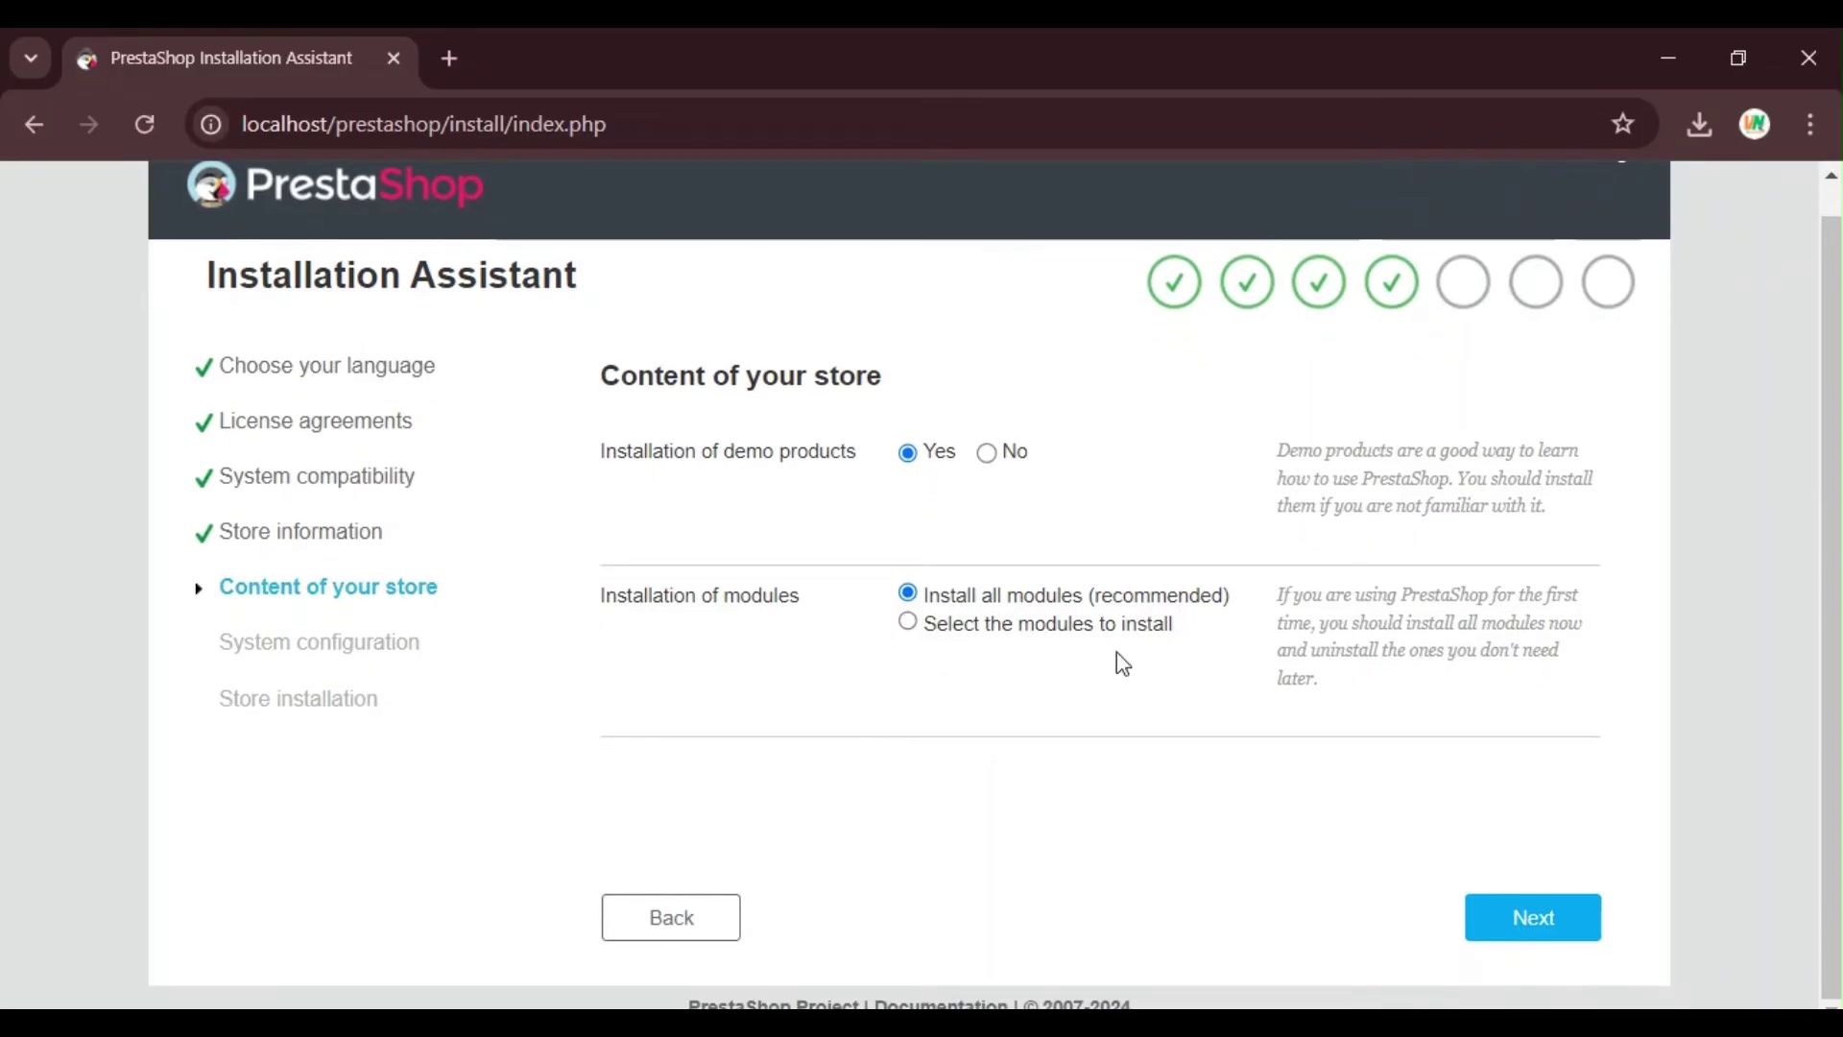
Step: Test the database connection, auto-create the prestashop database on 127.0.0.1, and begin installation
{"action": "left_click", "coordinate": [1497, 931]}
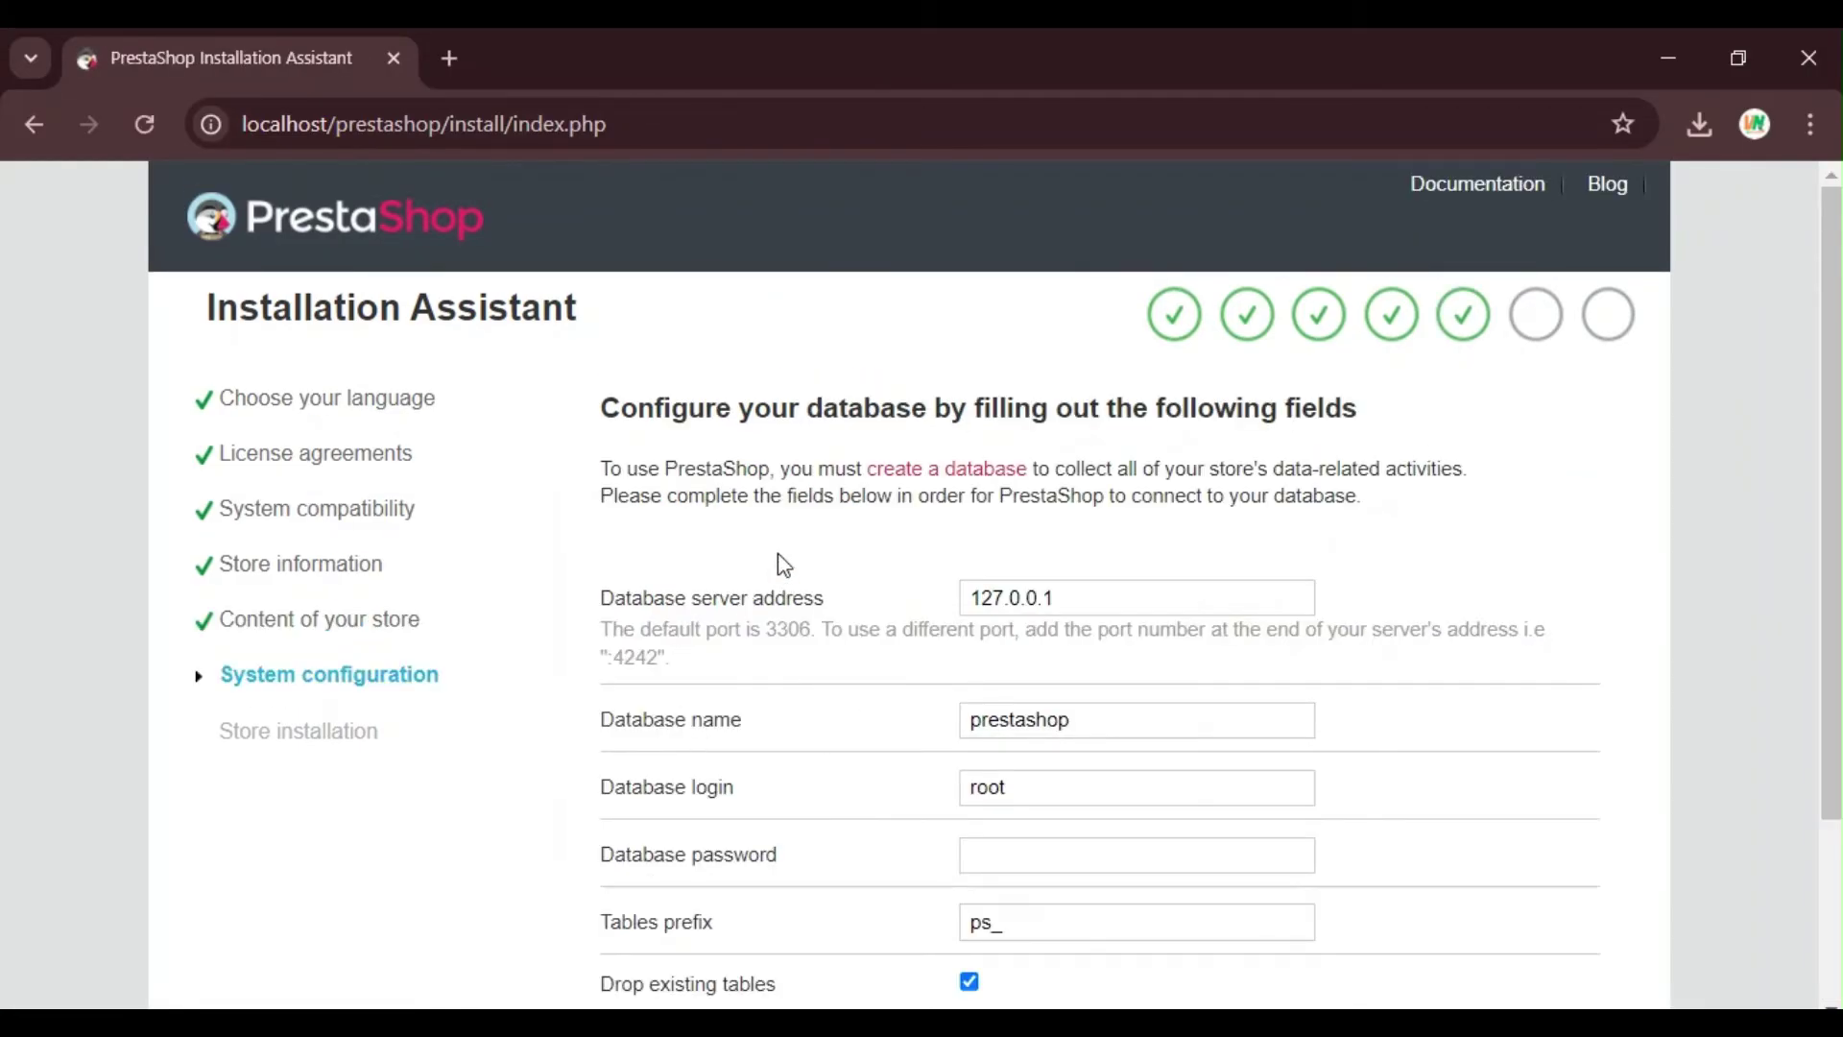
{"action": "scroll", "coordinate": [783, 566], "scroll_direction": "down", "scroll_amount": 3}
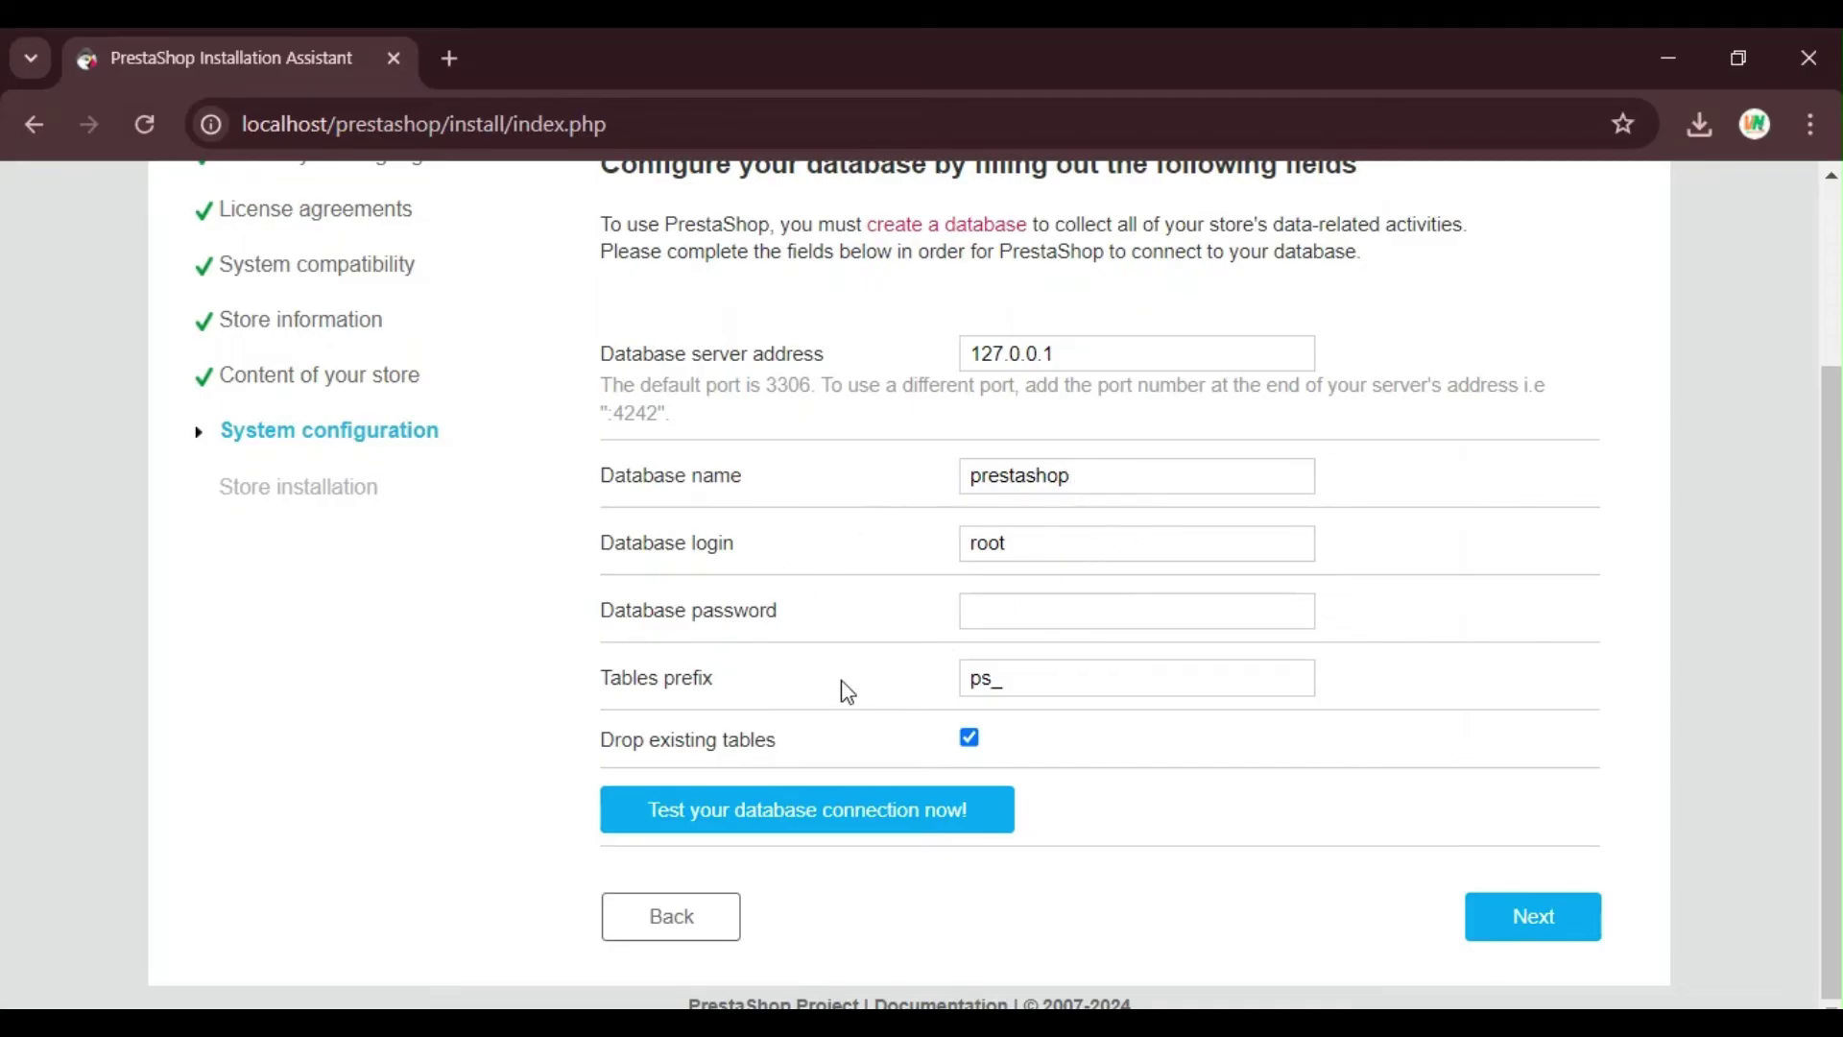
{"action": "left_click", "coordinate": [764, 822]}
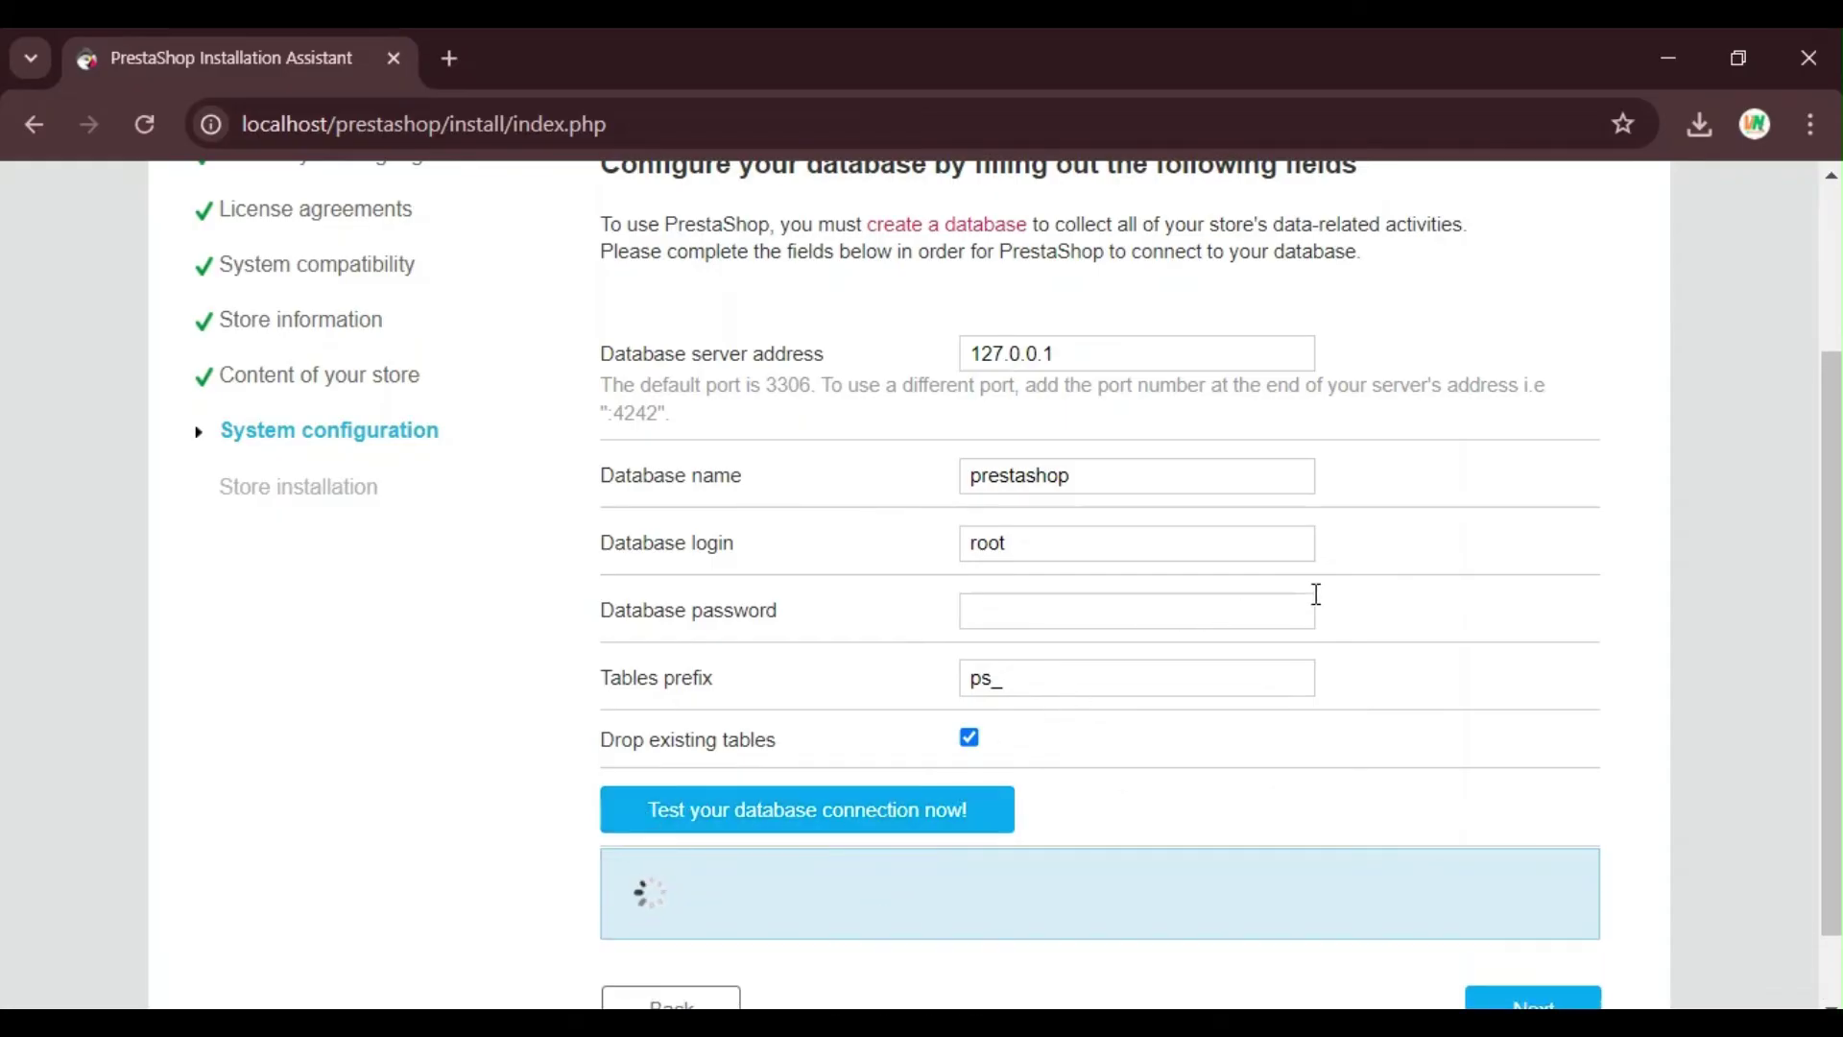
{"action": "scroll", "coordinate": [1316, 594], "scroll_direction": "down", "scroll_amount": 2}
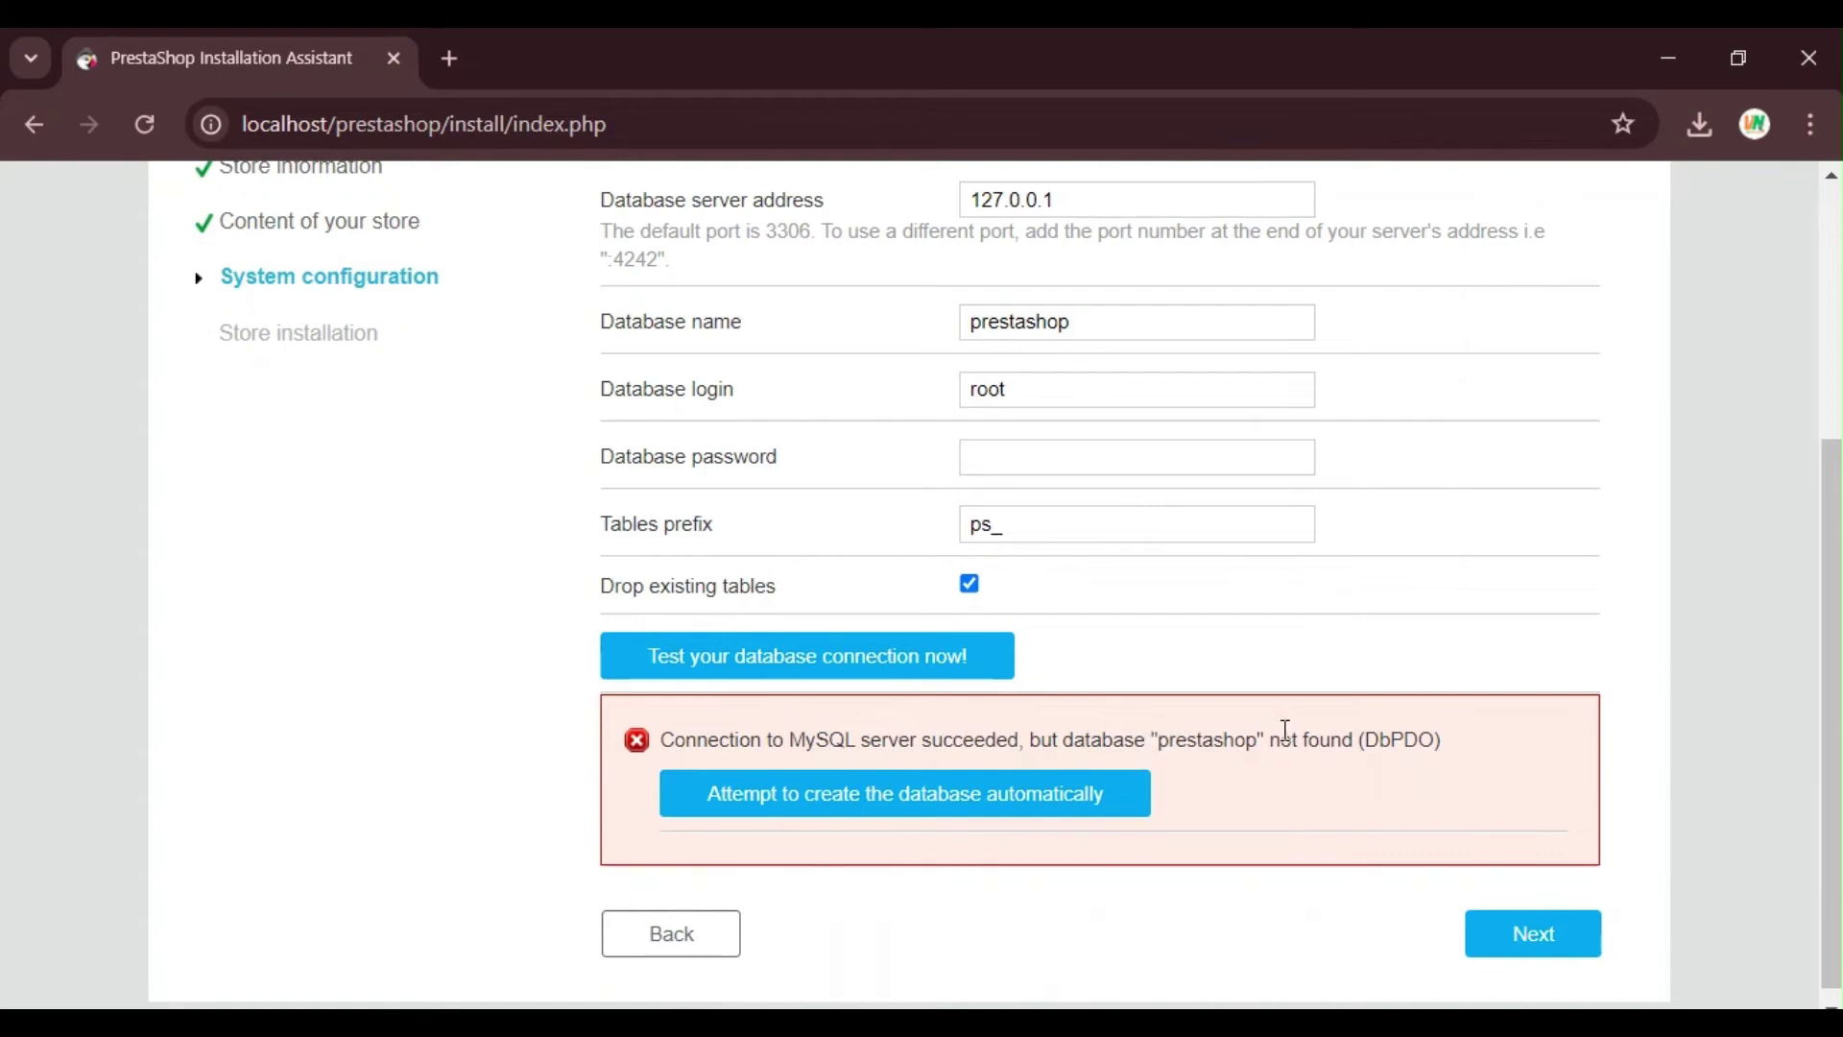
{"action": "left_click", "coordinate": [814, 809]}
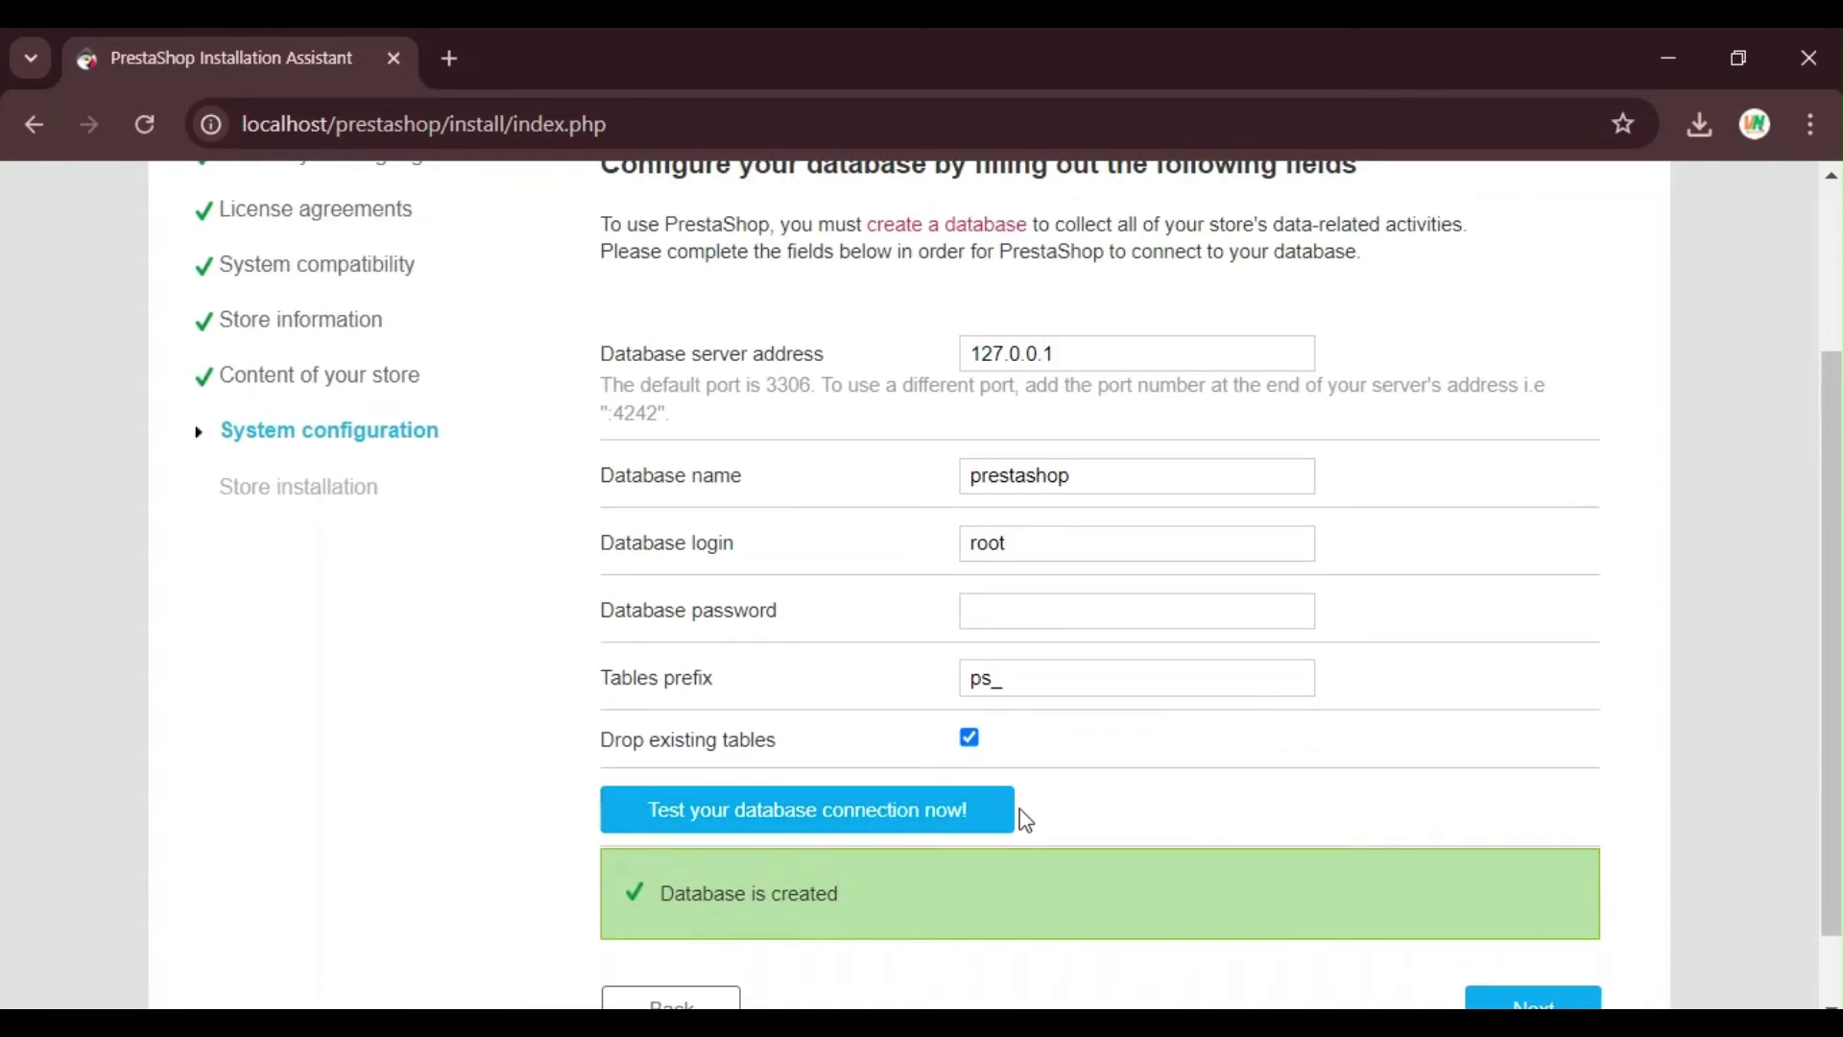
{"action": "scroll", "coordinate": [1324, 724], "scroll_direction": "down", "scroll_amount": 2}
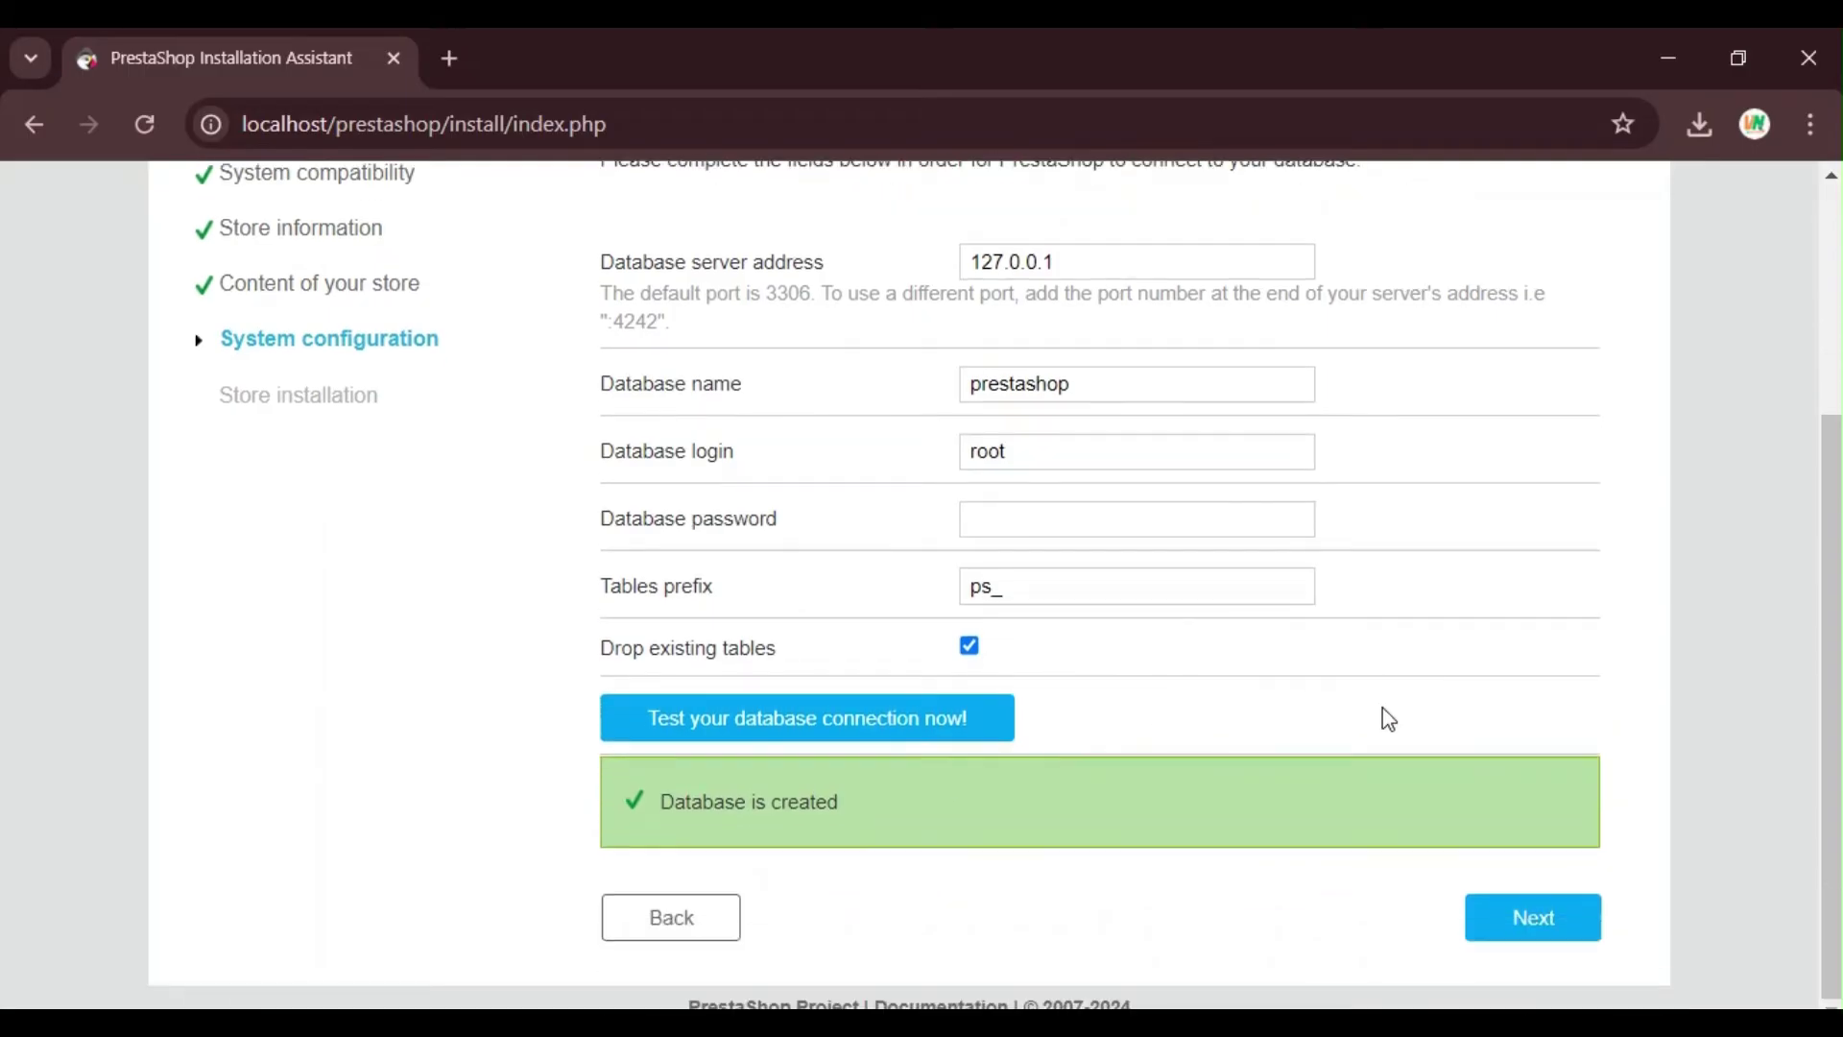
{"action": "left_click", "coordinate": [1522, 922]}
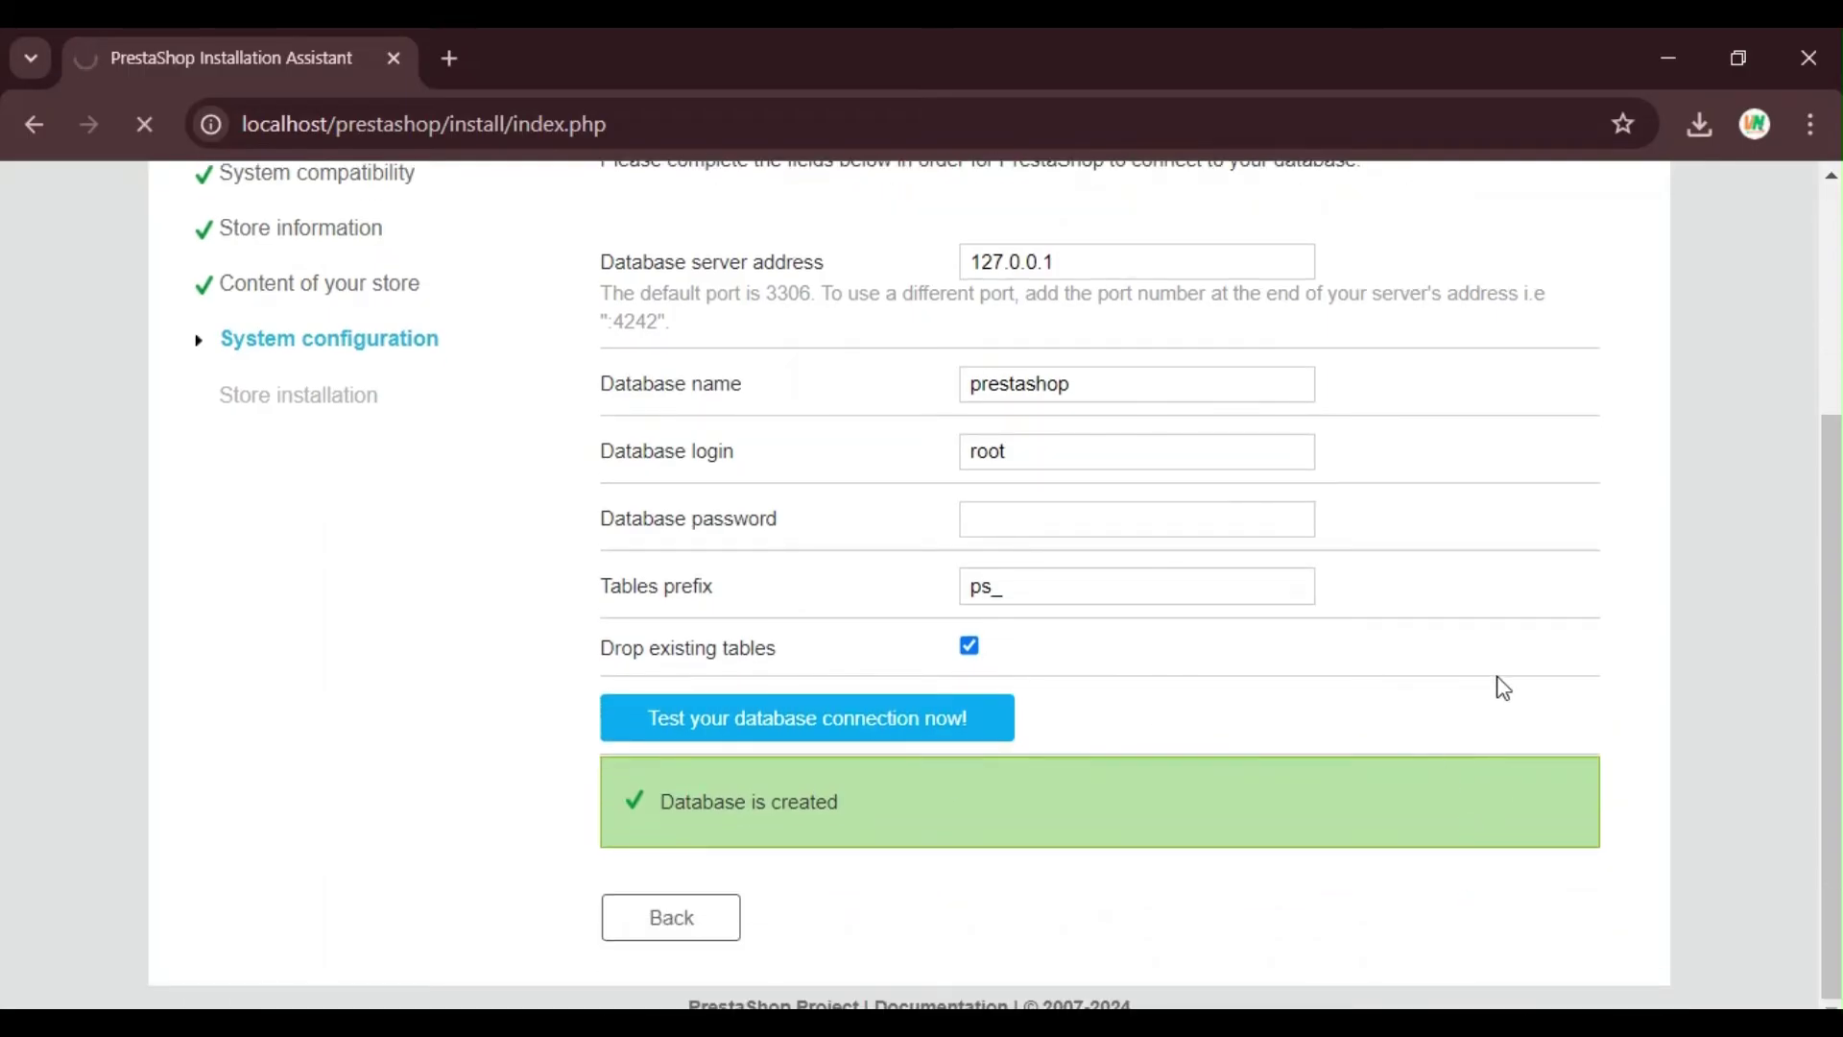
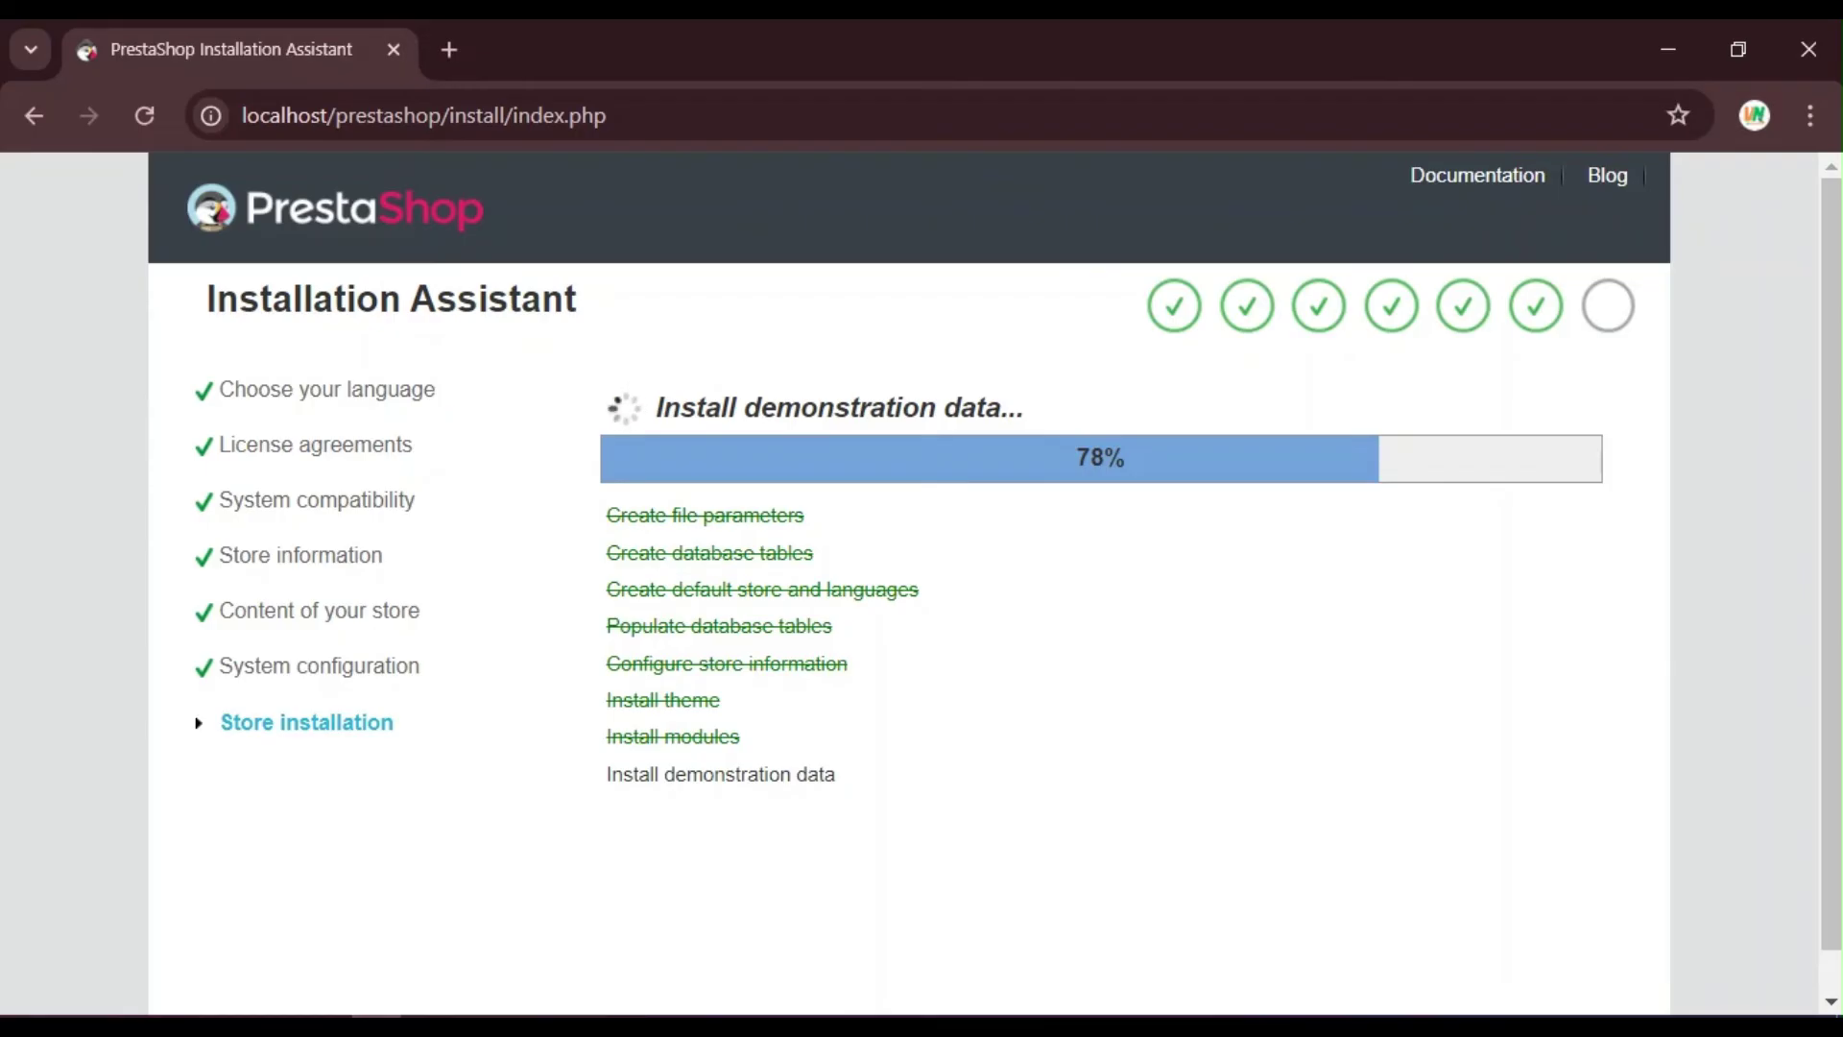
Step: Scroll the Installation Assistant page while the store installation runs to completion
{"action": "scroll", "coordinate": [1431, 527], "scroll_direction": "down", "scroll_amount": 1}
{"action": "scroll", "coordinate": [1217, 577], "scroll_direction": "up", "scroll_amount": 1}
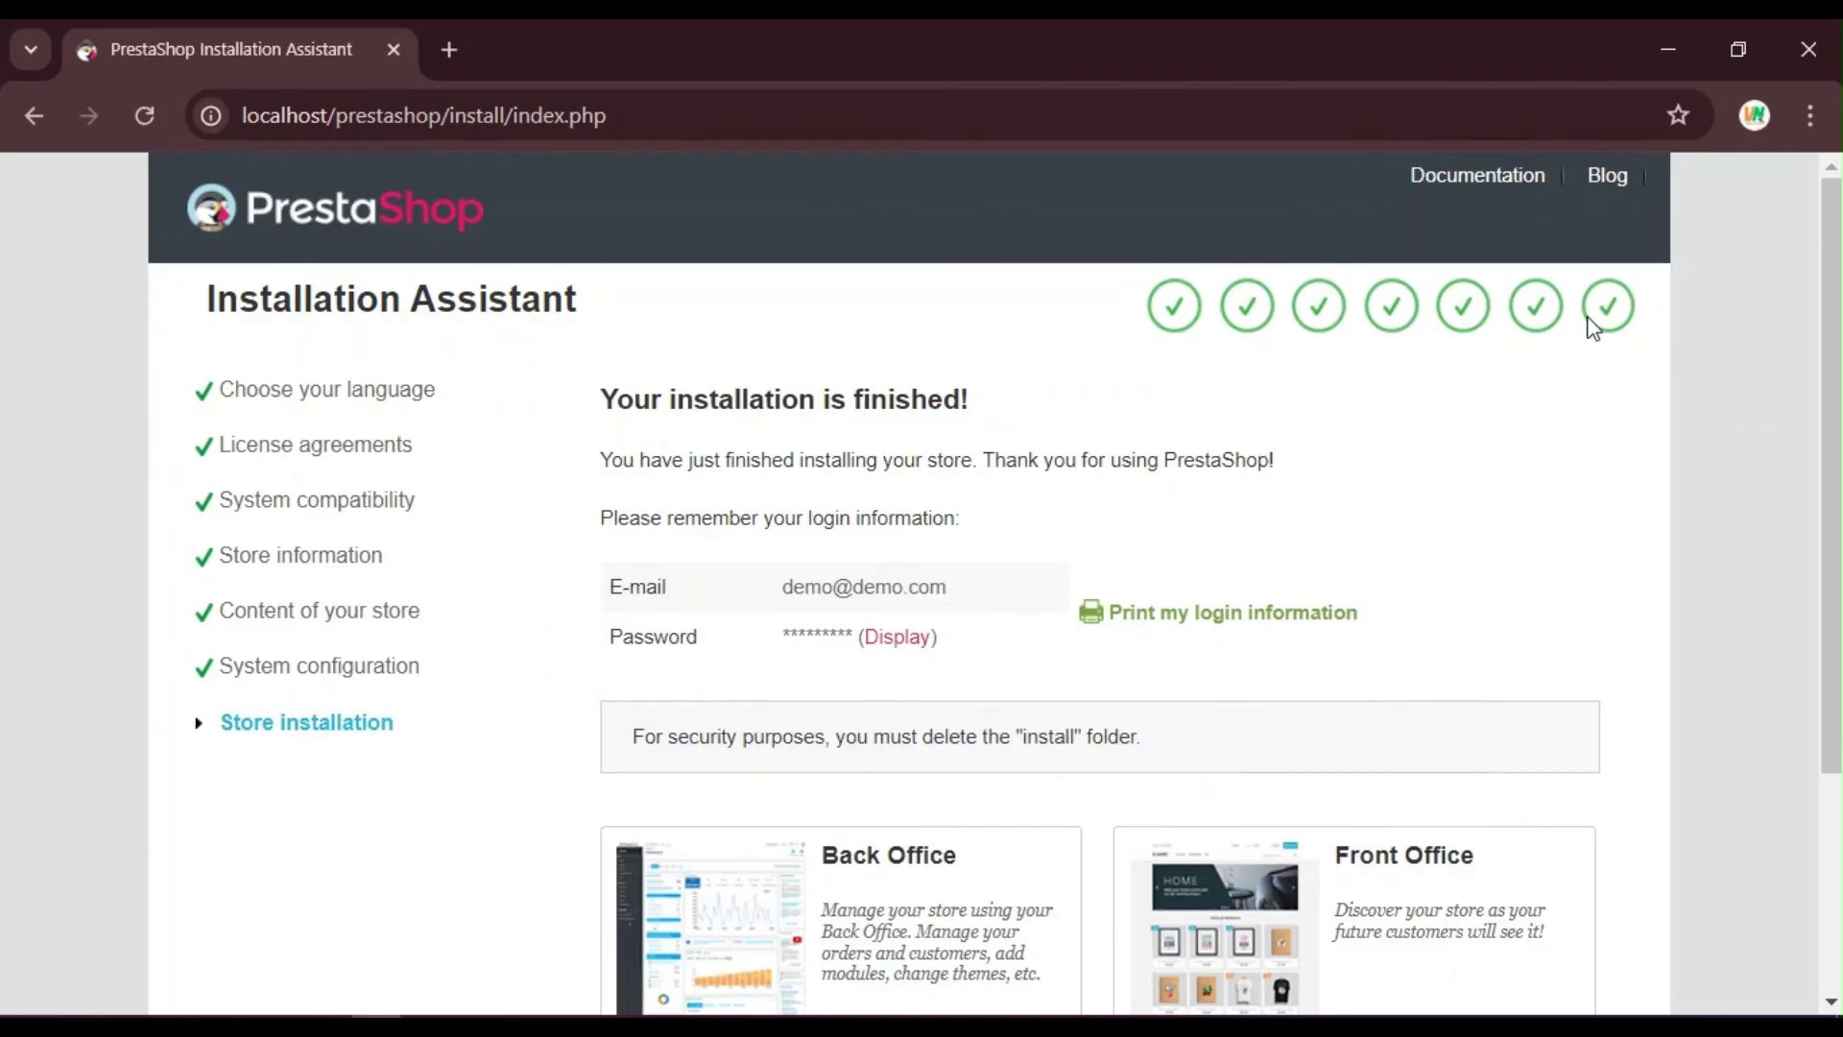
Step: Delete the install folder from C:\xampp\htdocs\prestashop in File Explorer, then minimize Explorer
{"action": "left_click", "coordinate": [1660, 27]}
{"action": "double_click", "coordinate": [50, 69]}
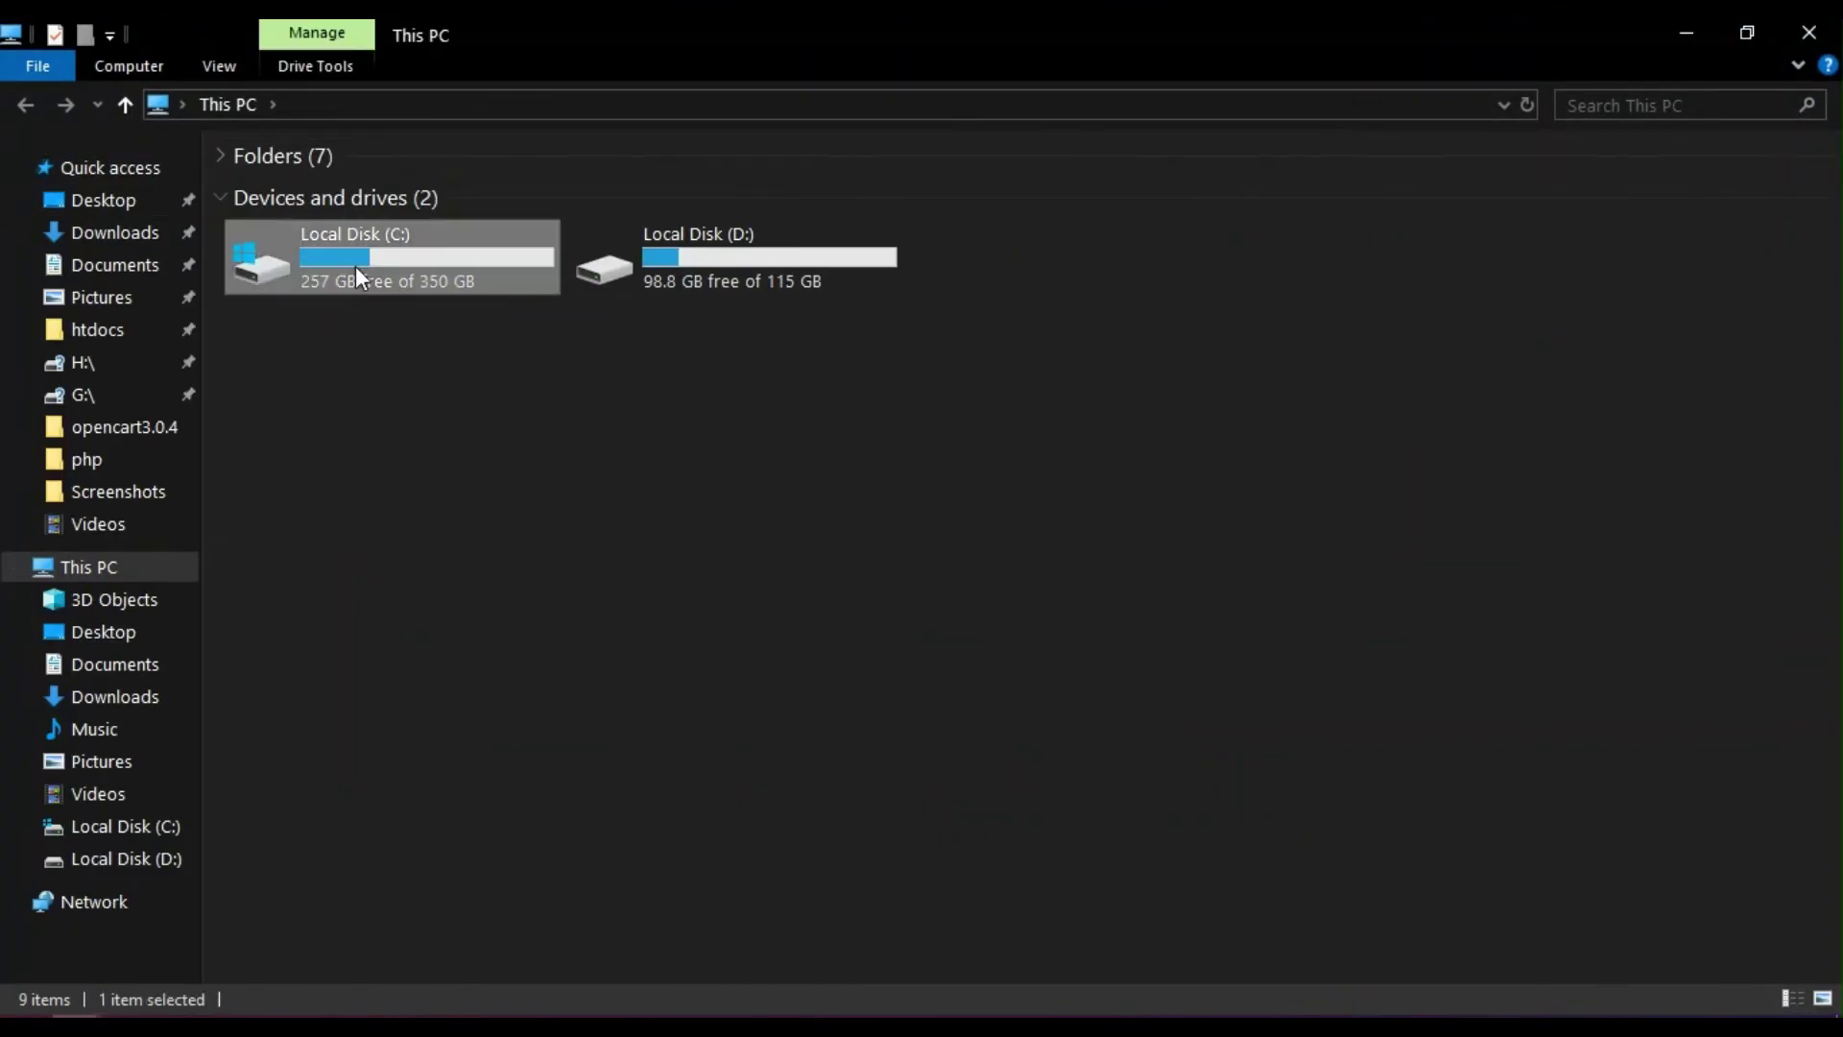
{"action": "double_click", "coordinate": [357, 269]}
{"action": "double_click", "coordinate": [284, 364]}
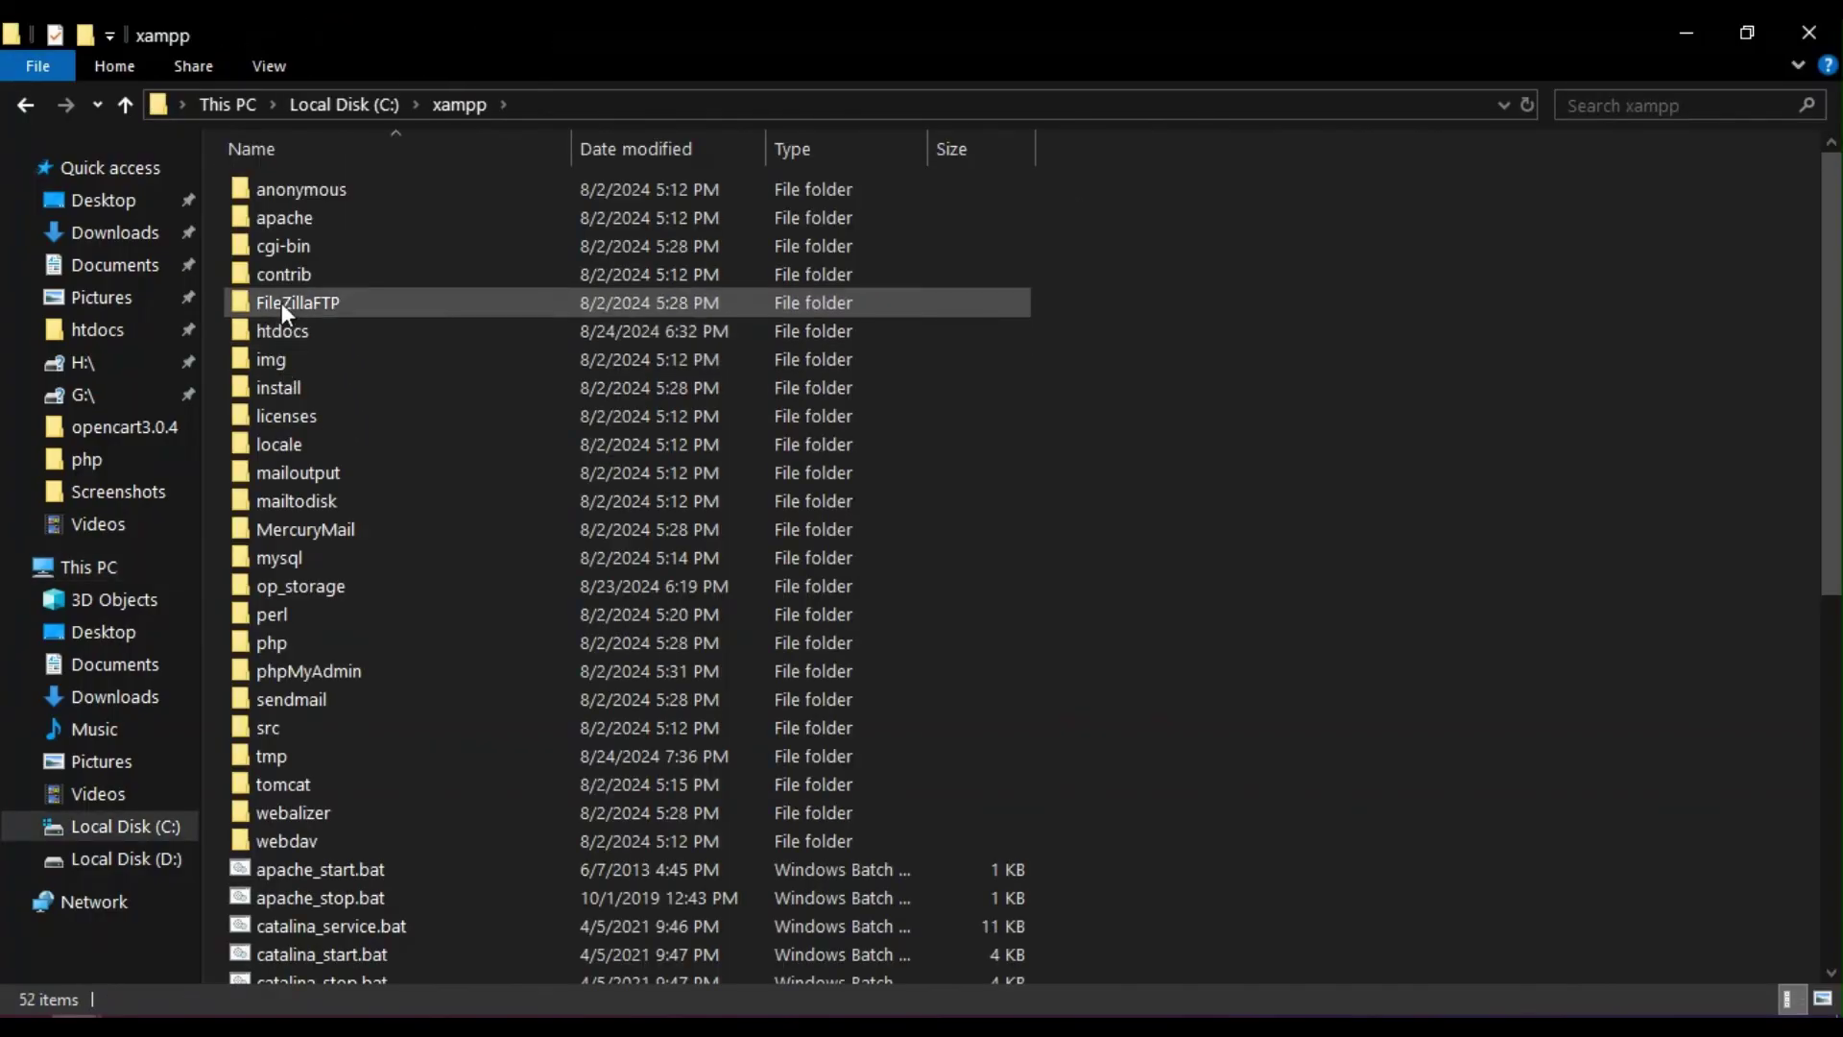
{"action": "double_click", "coordinate": [315, 326]}
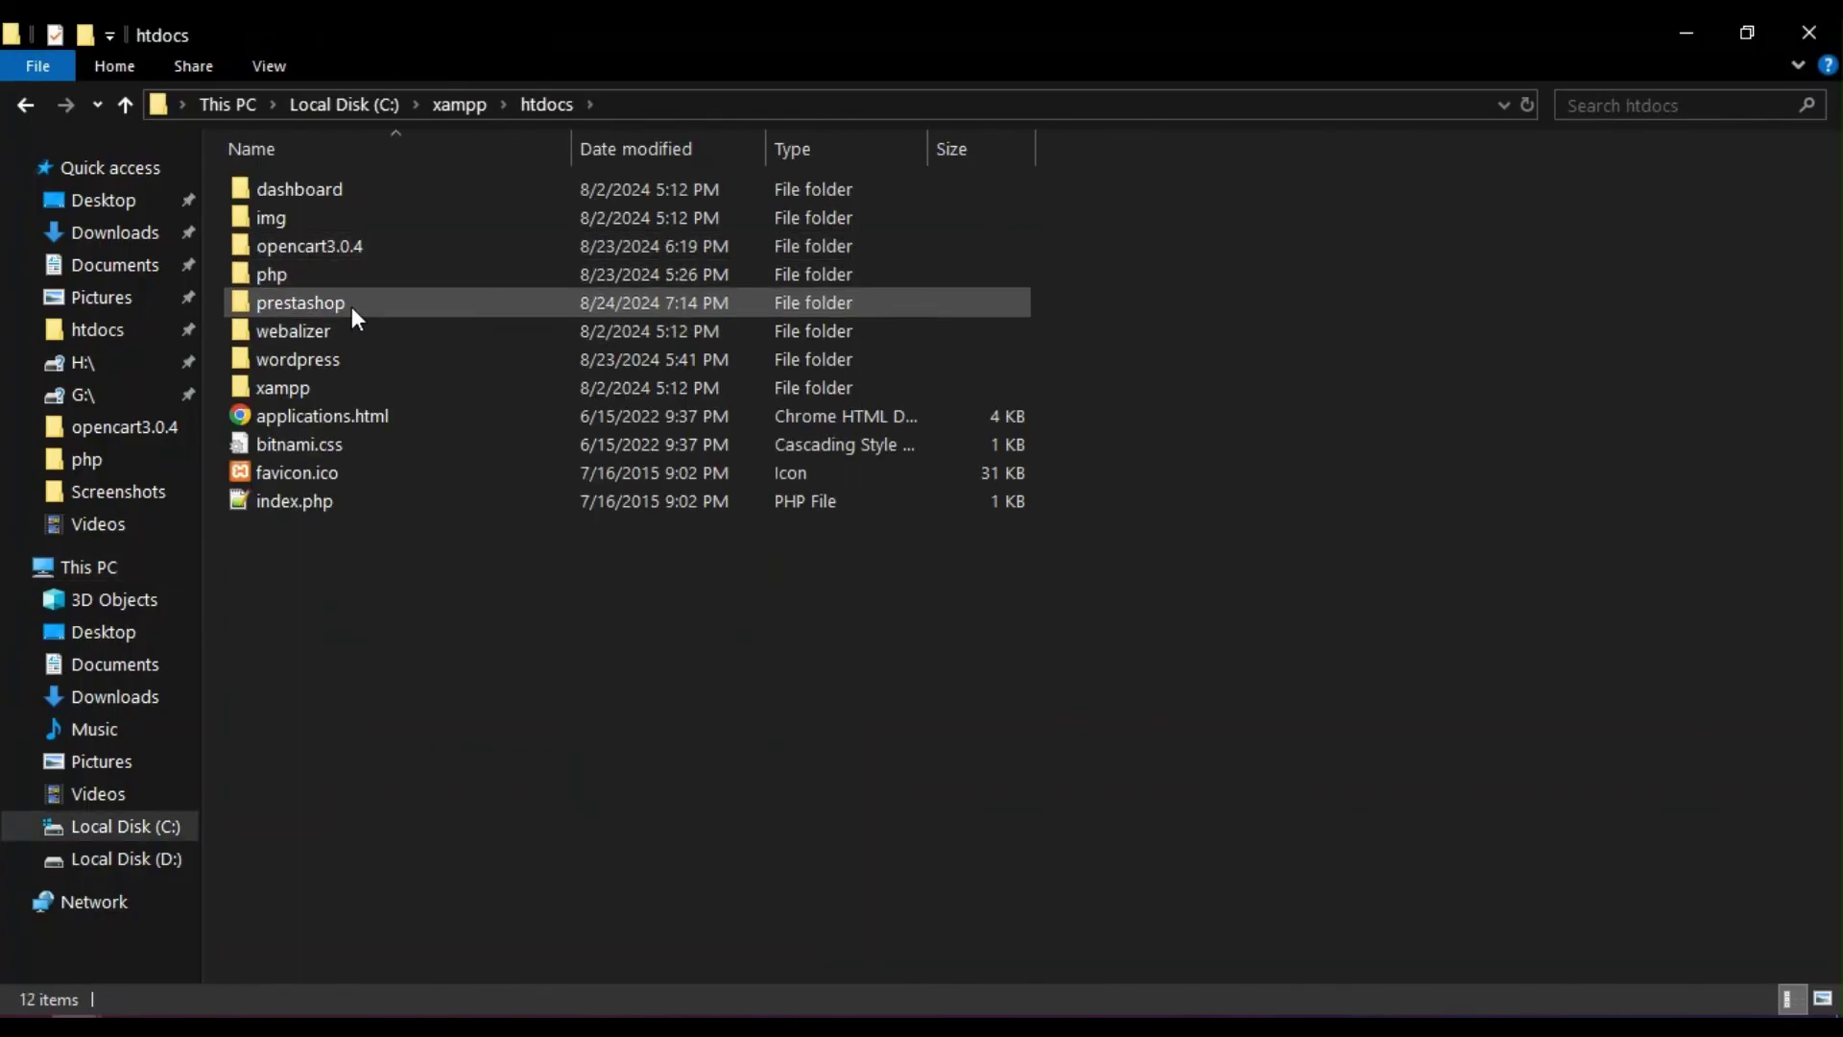
{"action": "double_click", "coordinate": [351, 305]}
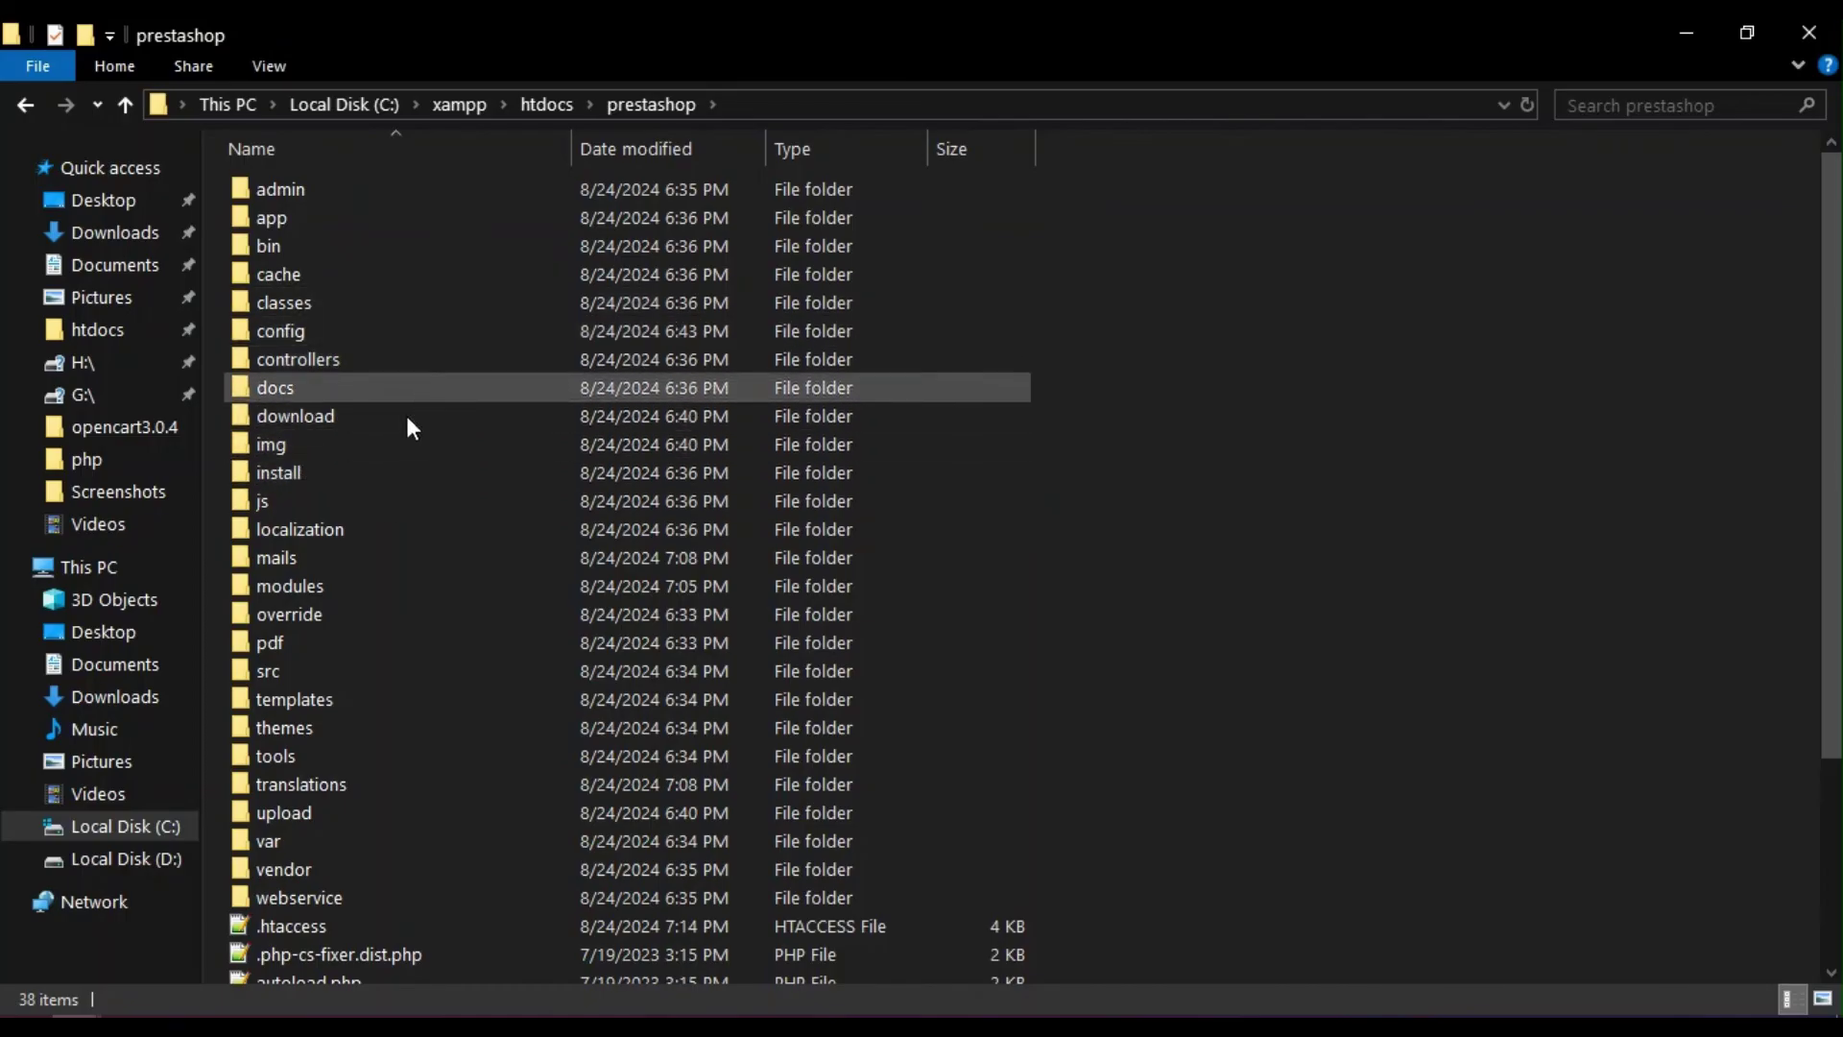
{"action": "right_click", "coordinate": [306, 462]}
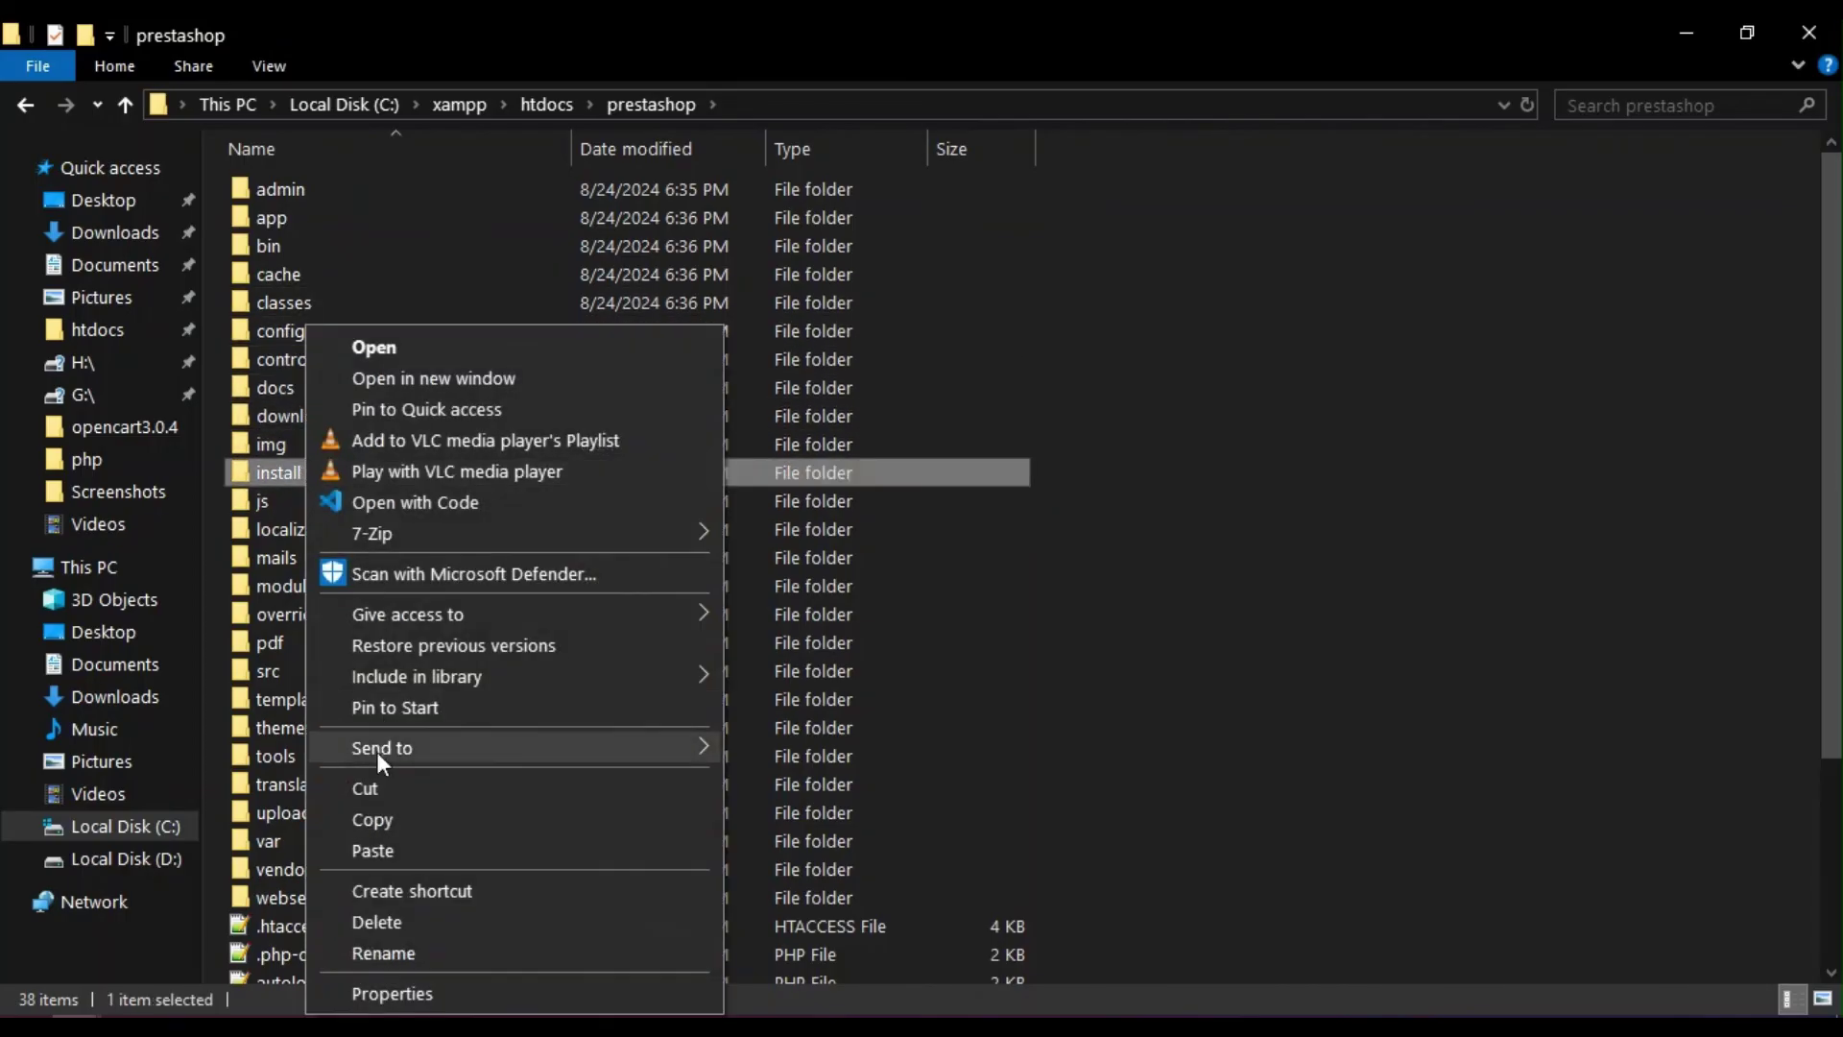
{"action": "left_click", "coordinate": [382, 923]}
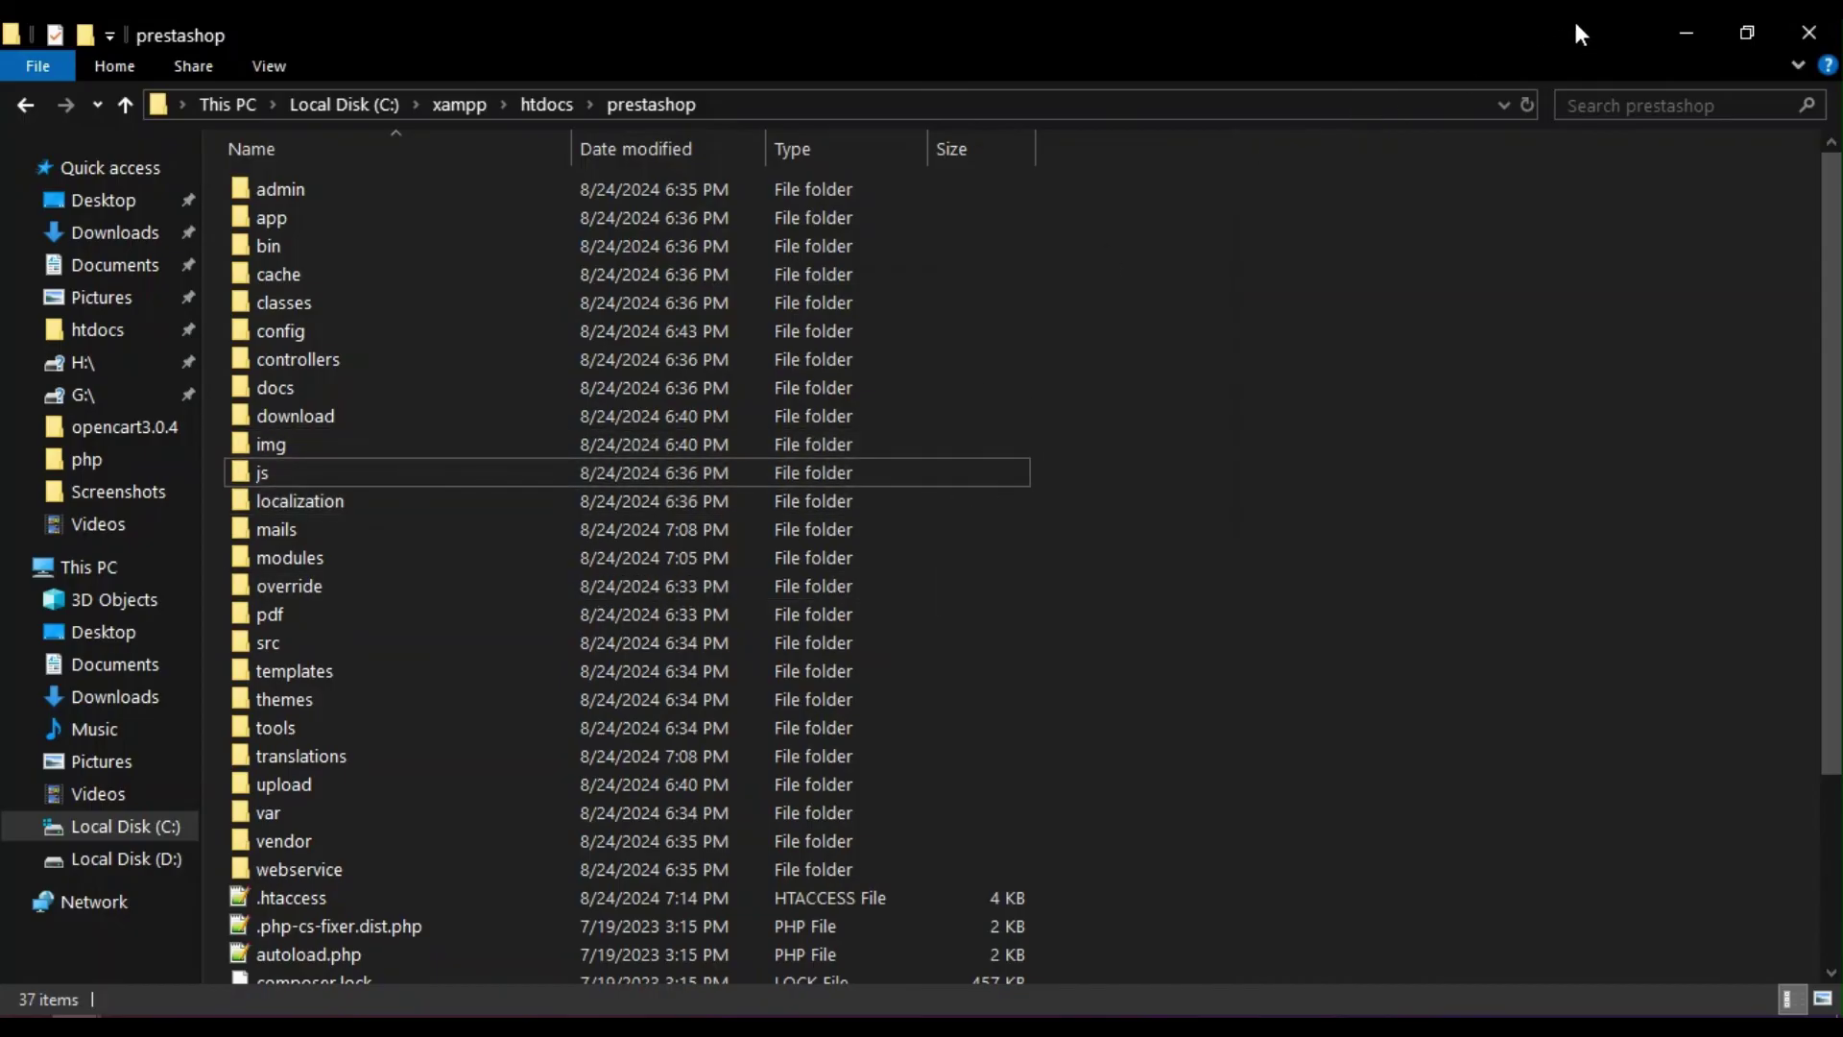
{"action": "left_click", "coordinate": [1676, 23]}
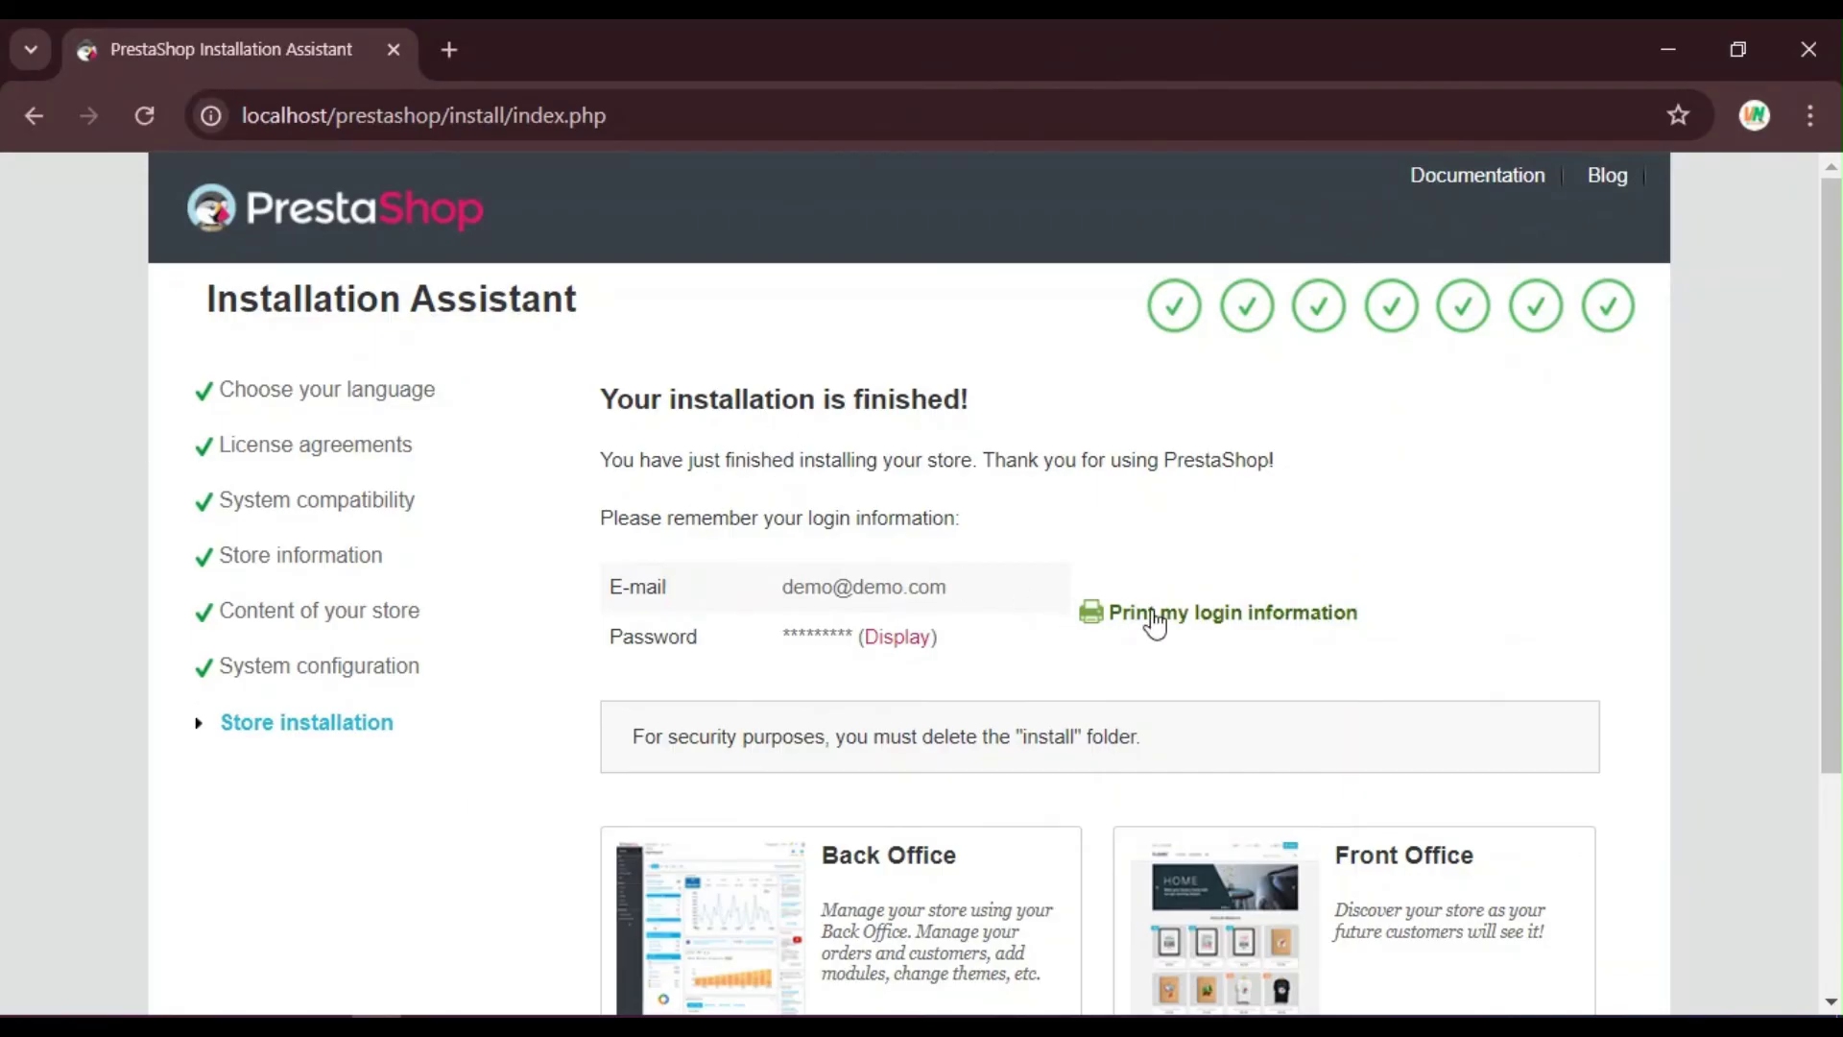
Step: Open the back office via 'Manage your store' and load localhost/prestashop/admin in a new tab
{"action": "scroll", "coordinate": [1142, 619], "scroll_direction": "down", "scroll_amount": 2}
{"action": "scroll", "coordinate": [864, 701], "scroll_direction": "down", "scroll_amount": 2}
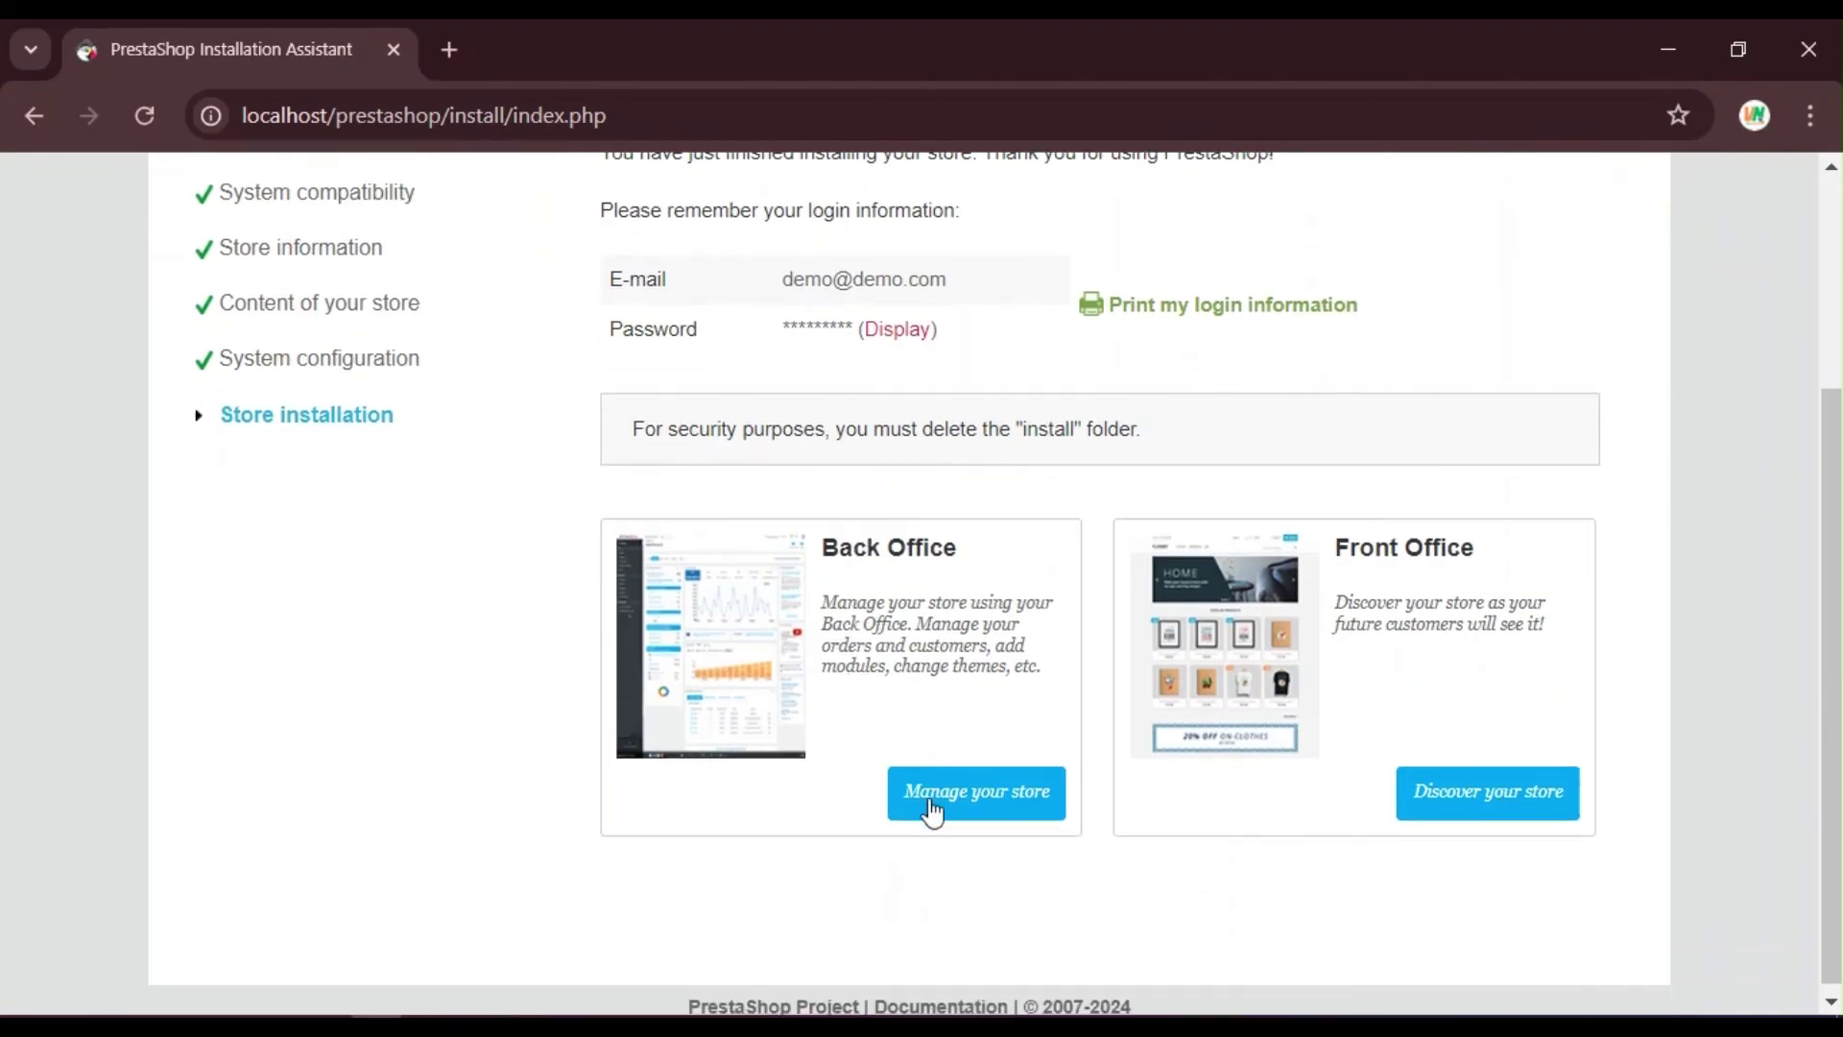
{"action": "left_click", "coordinate": [929, 806]}
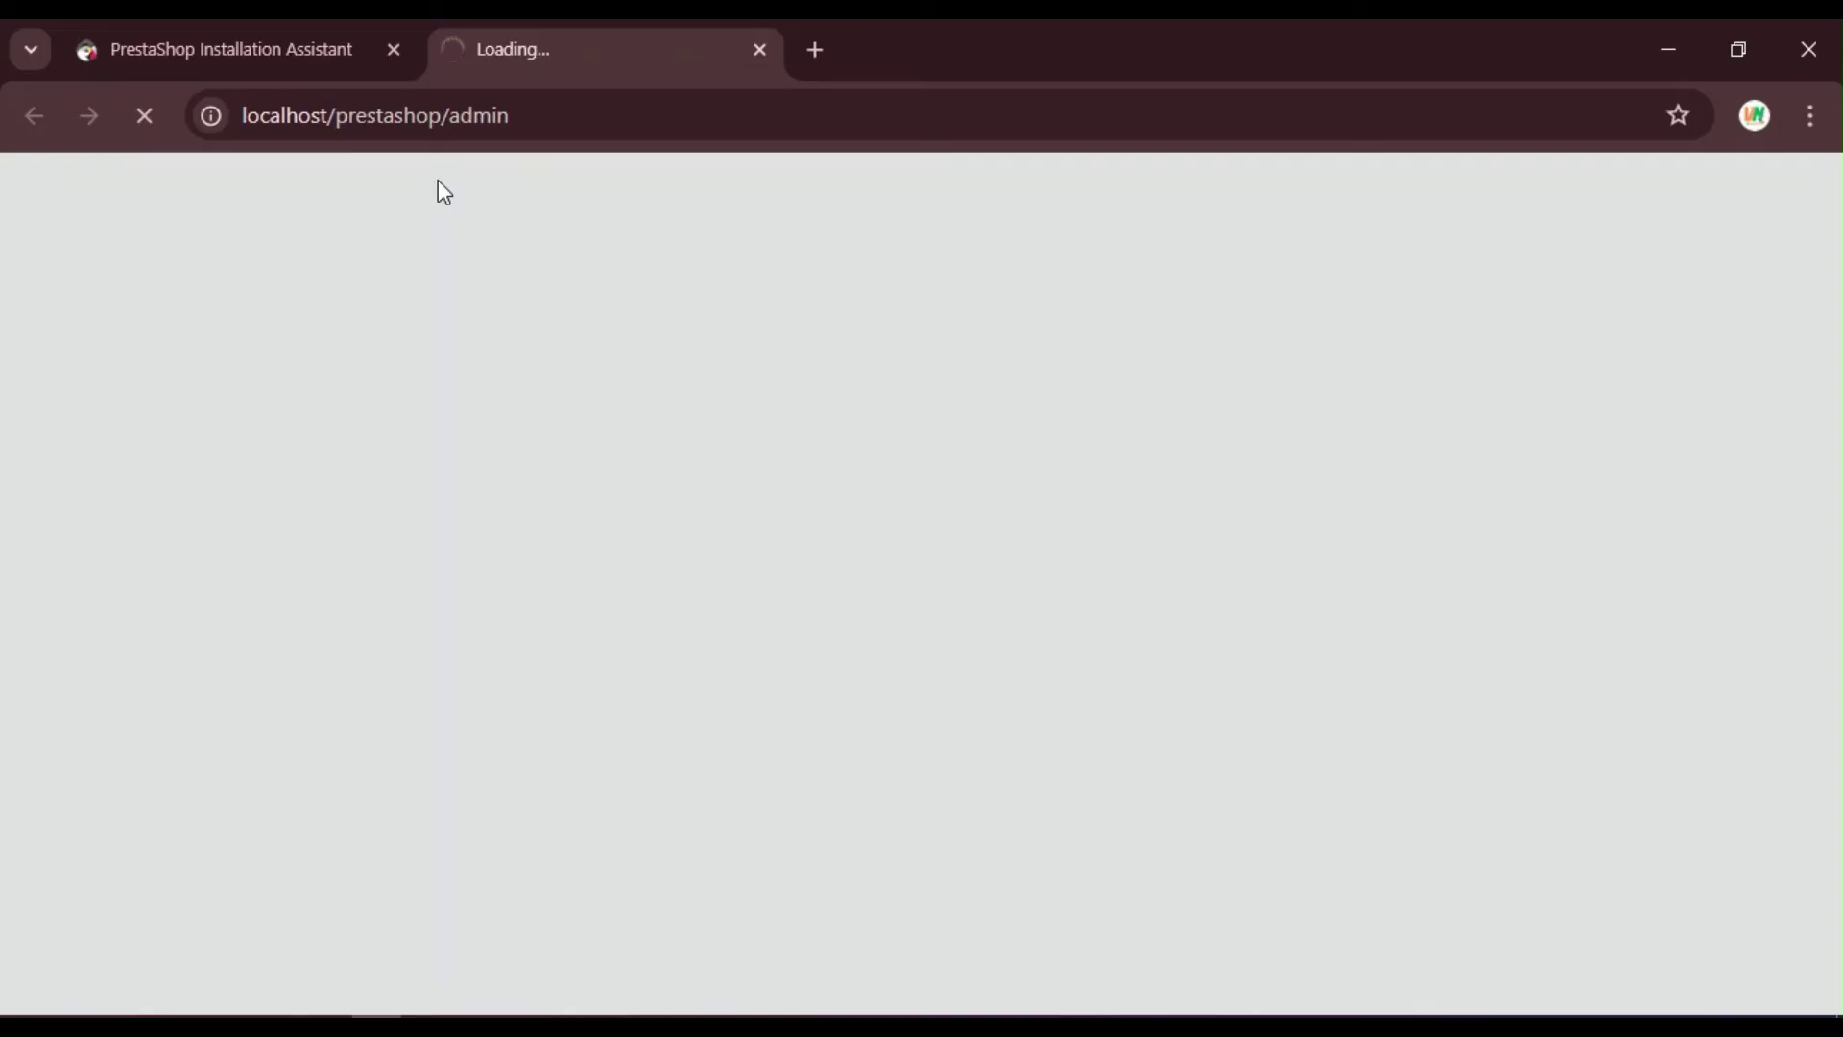
{"action": "left_click", "coordinate": [799, 55]}
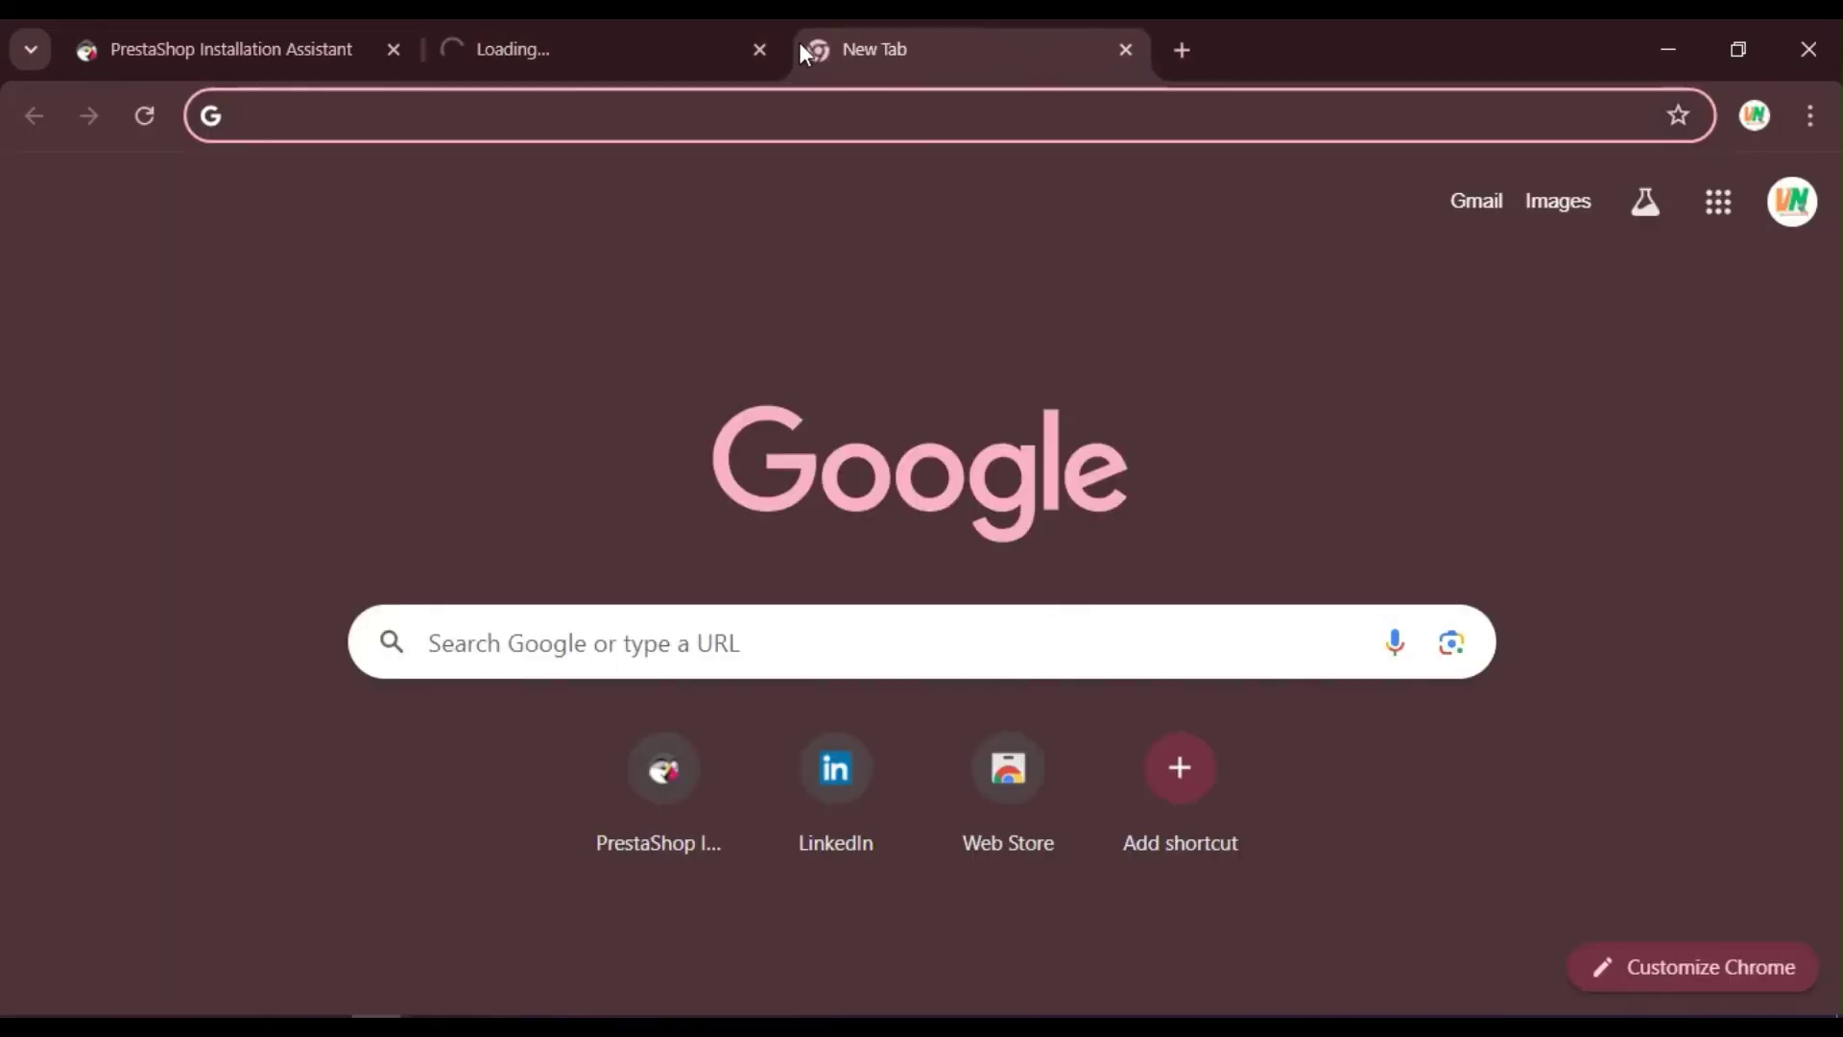
{"action": "type", "text": "localhost/pr"}
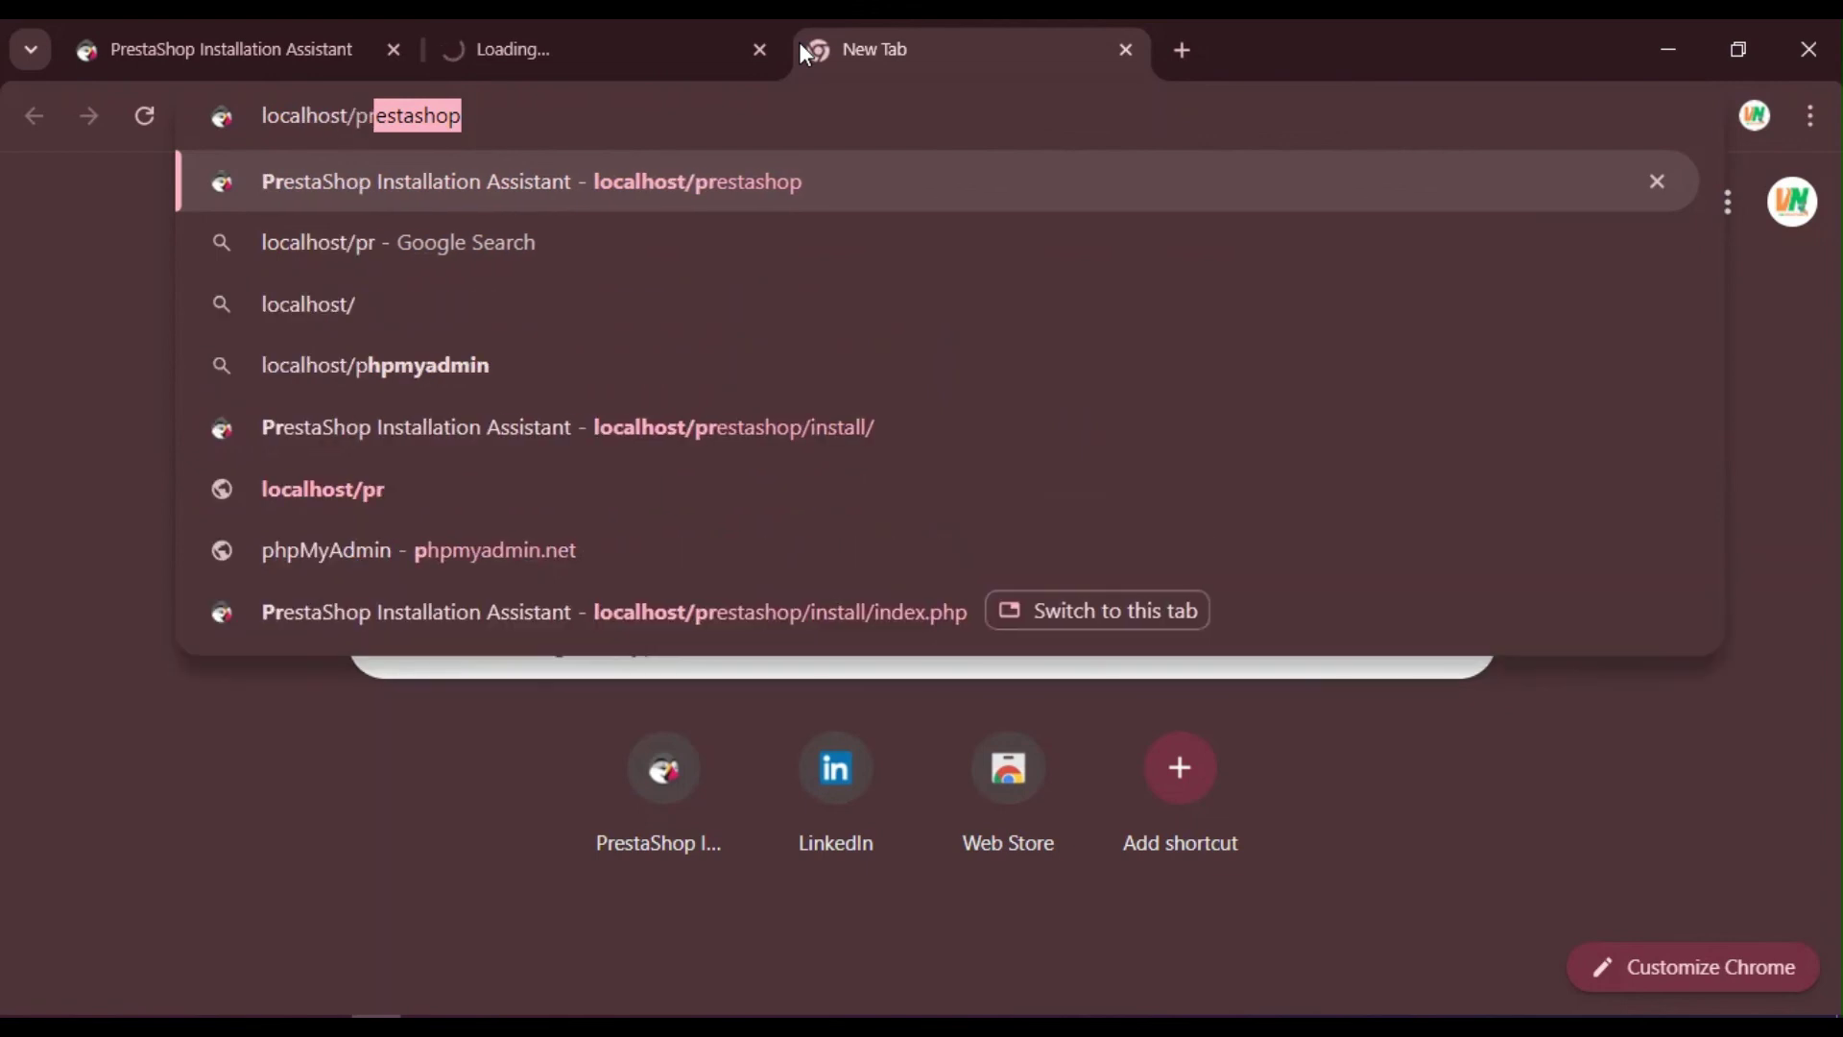
{"action": "type", "text": "estashop/admin"}
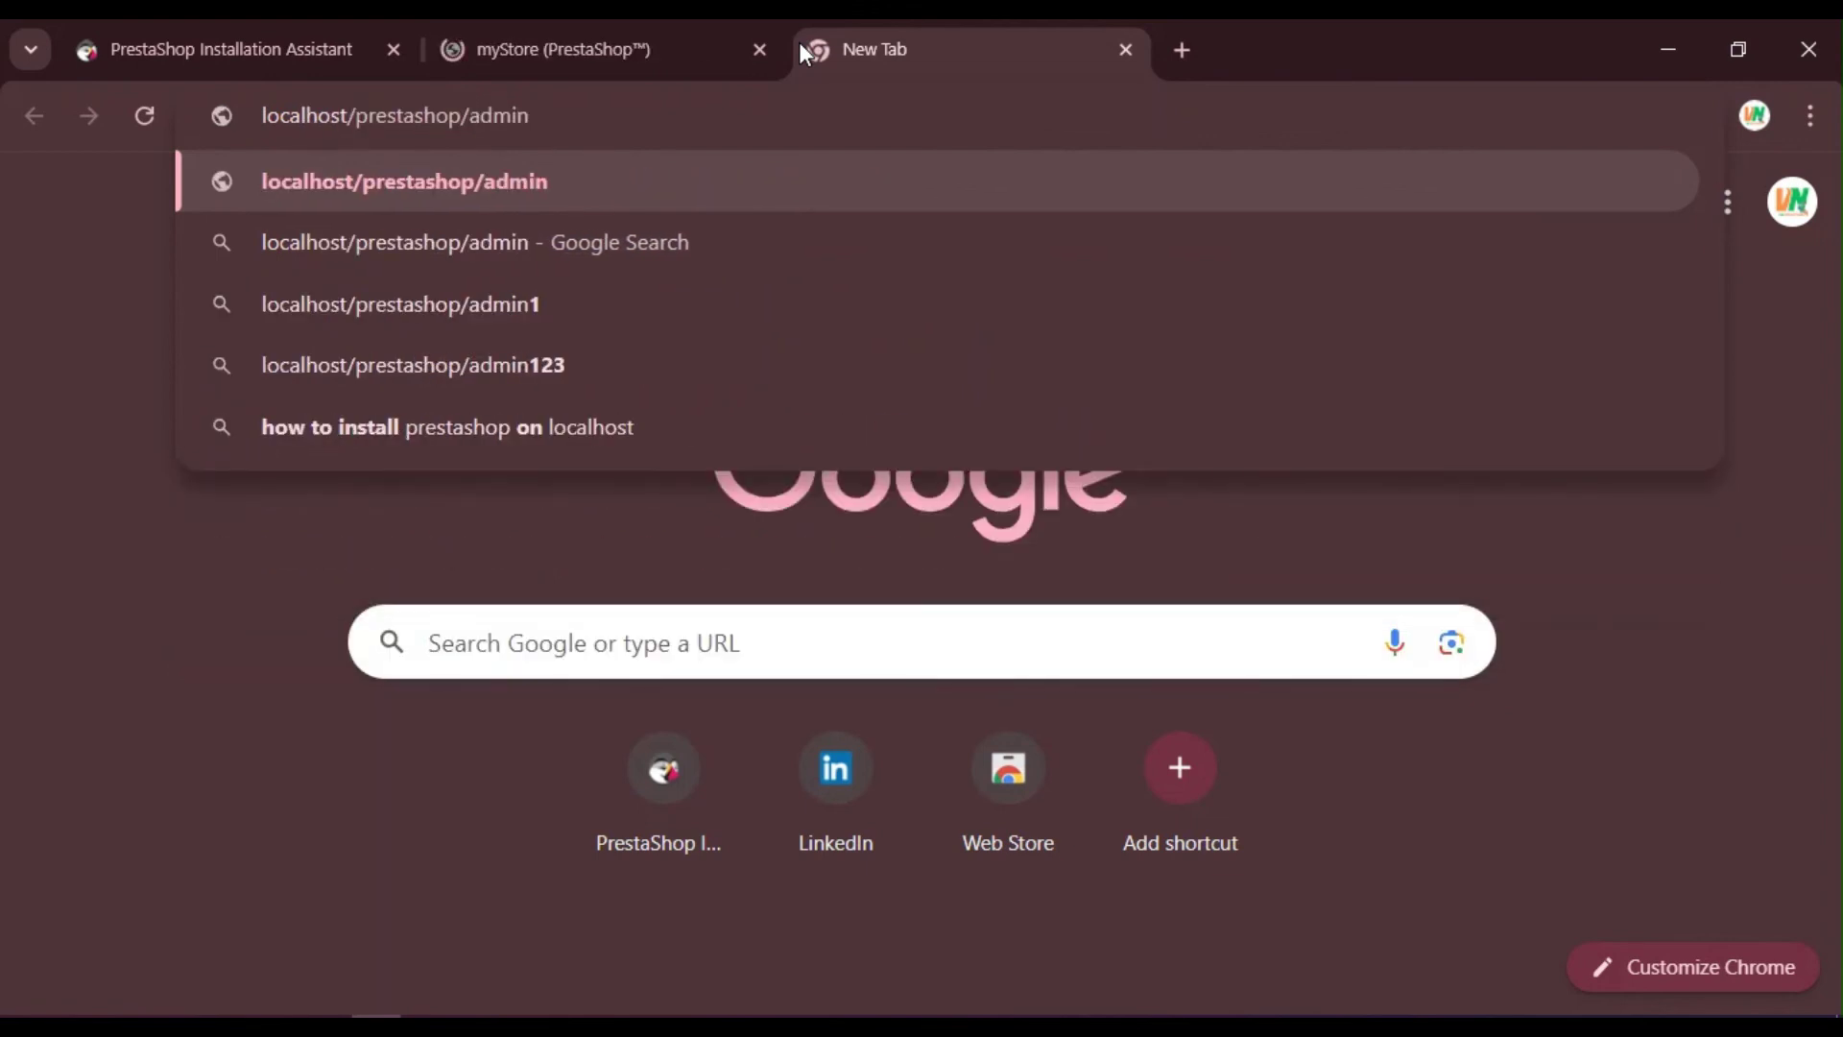
{"action": "key", "text": "Return"}
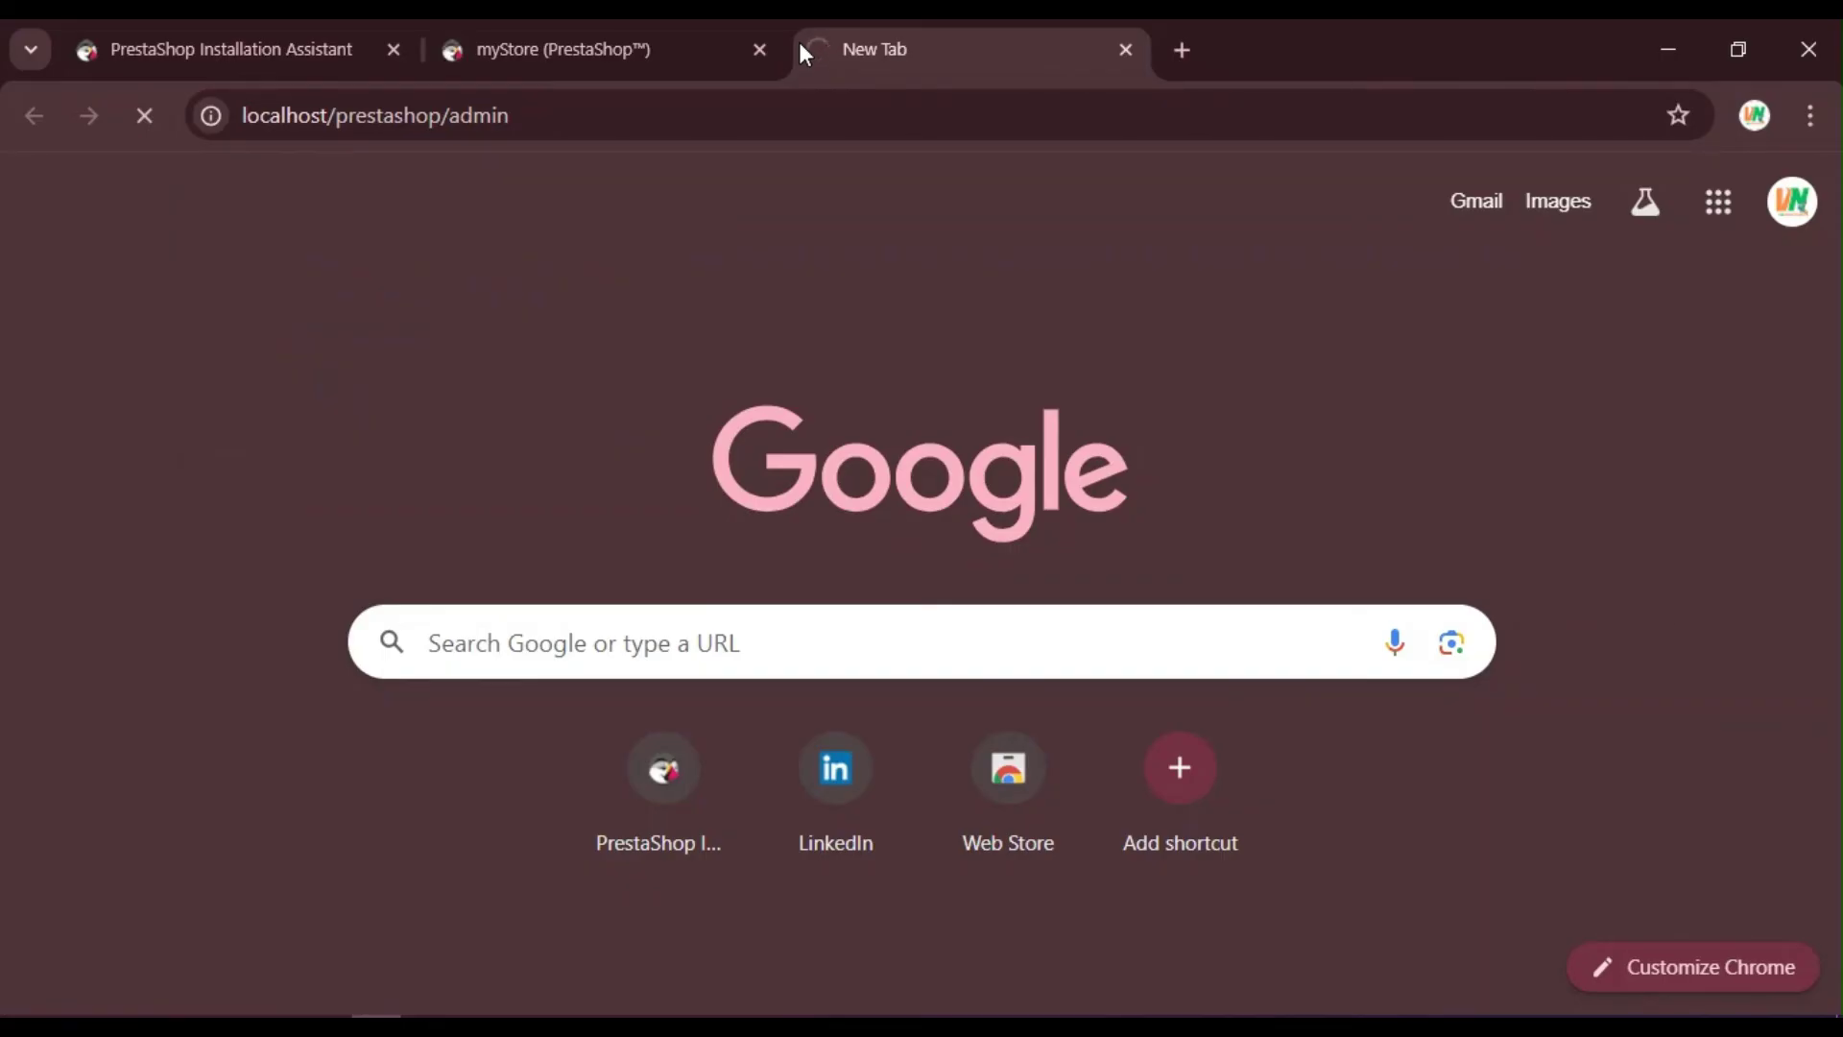
Step: Reveal the admin password on the installation-finished page, then go back to the admin login tab
{"action": "left_click", "coordinate": [499, 21]}
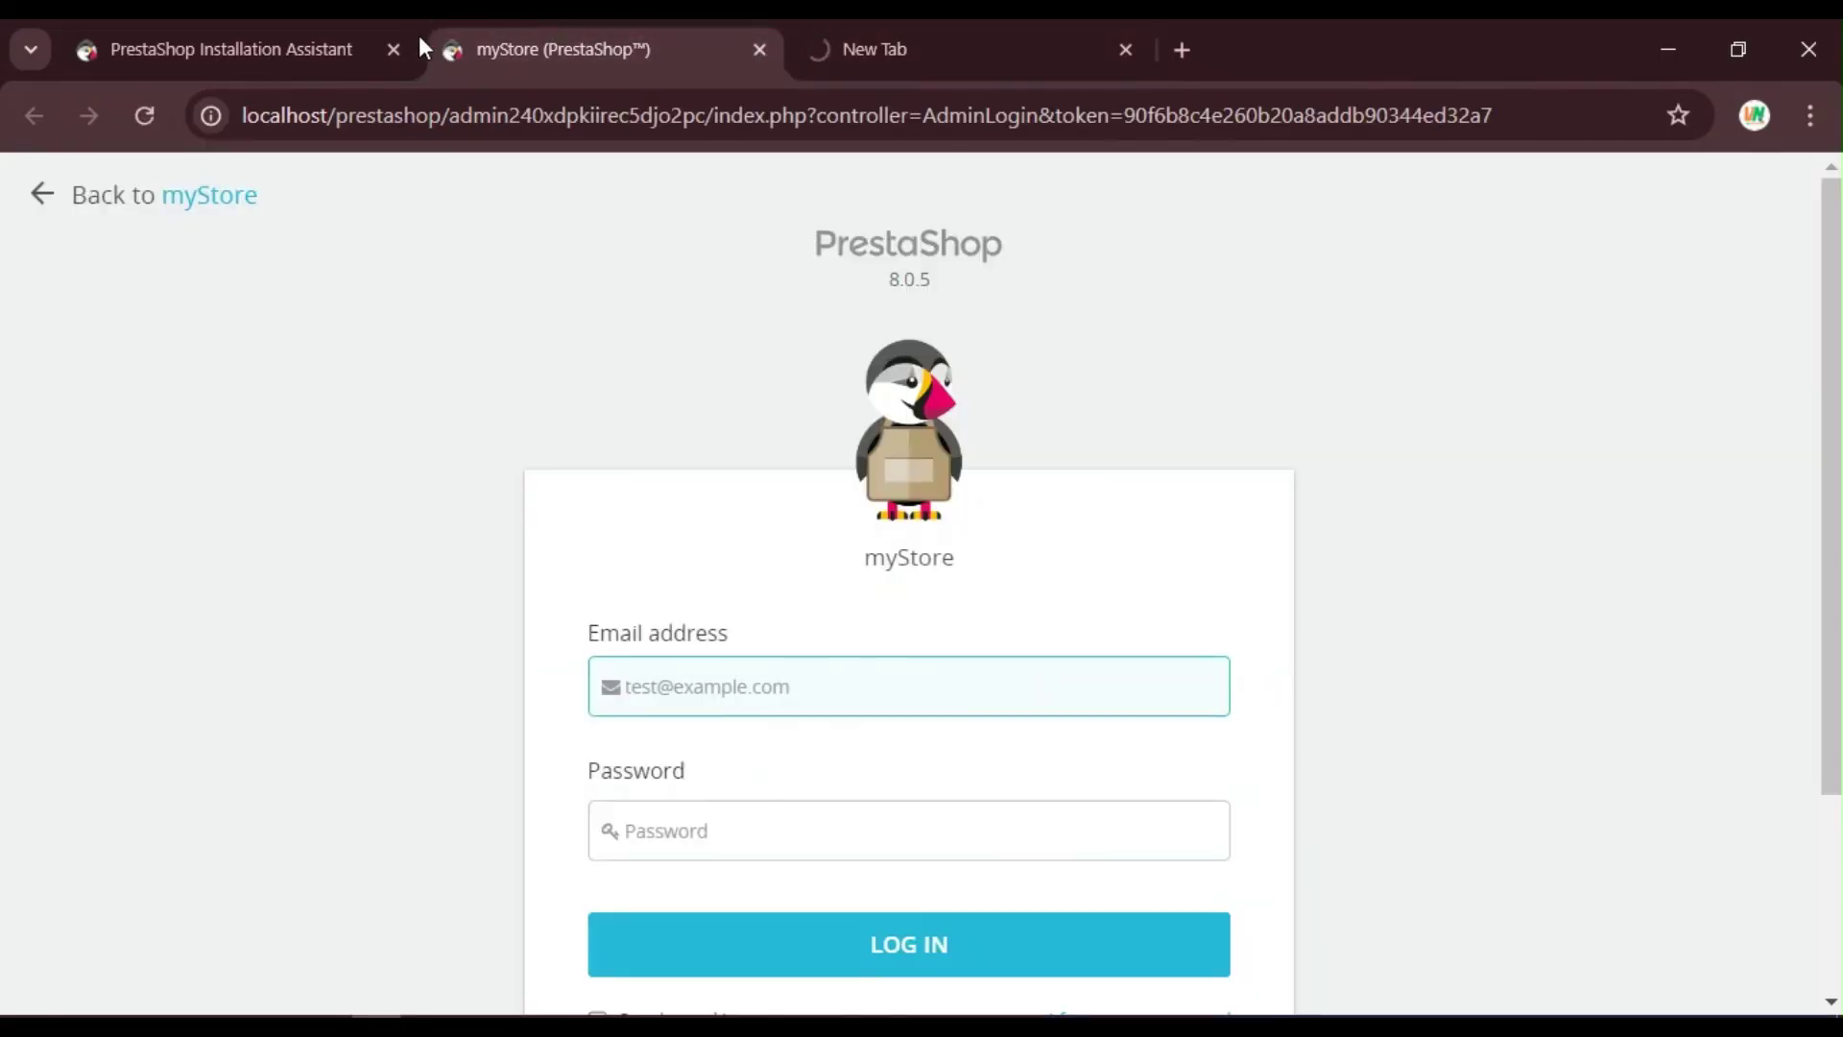
{"action": "left_click", "coordinate": [330, 21]}
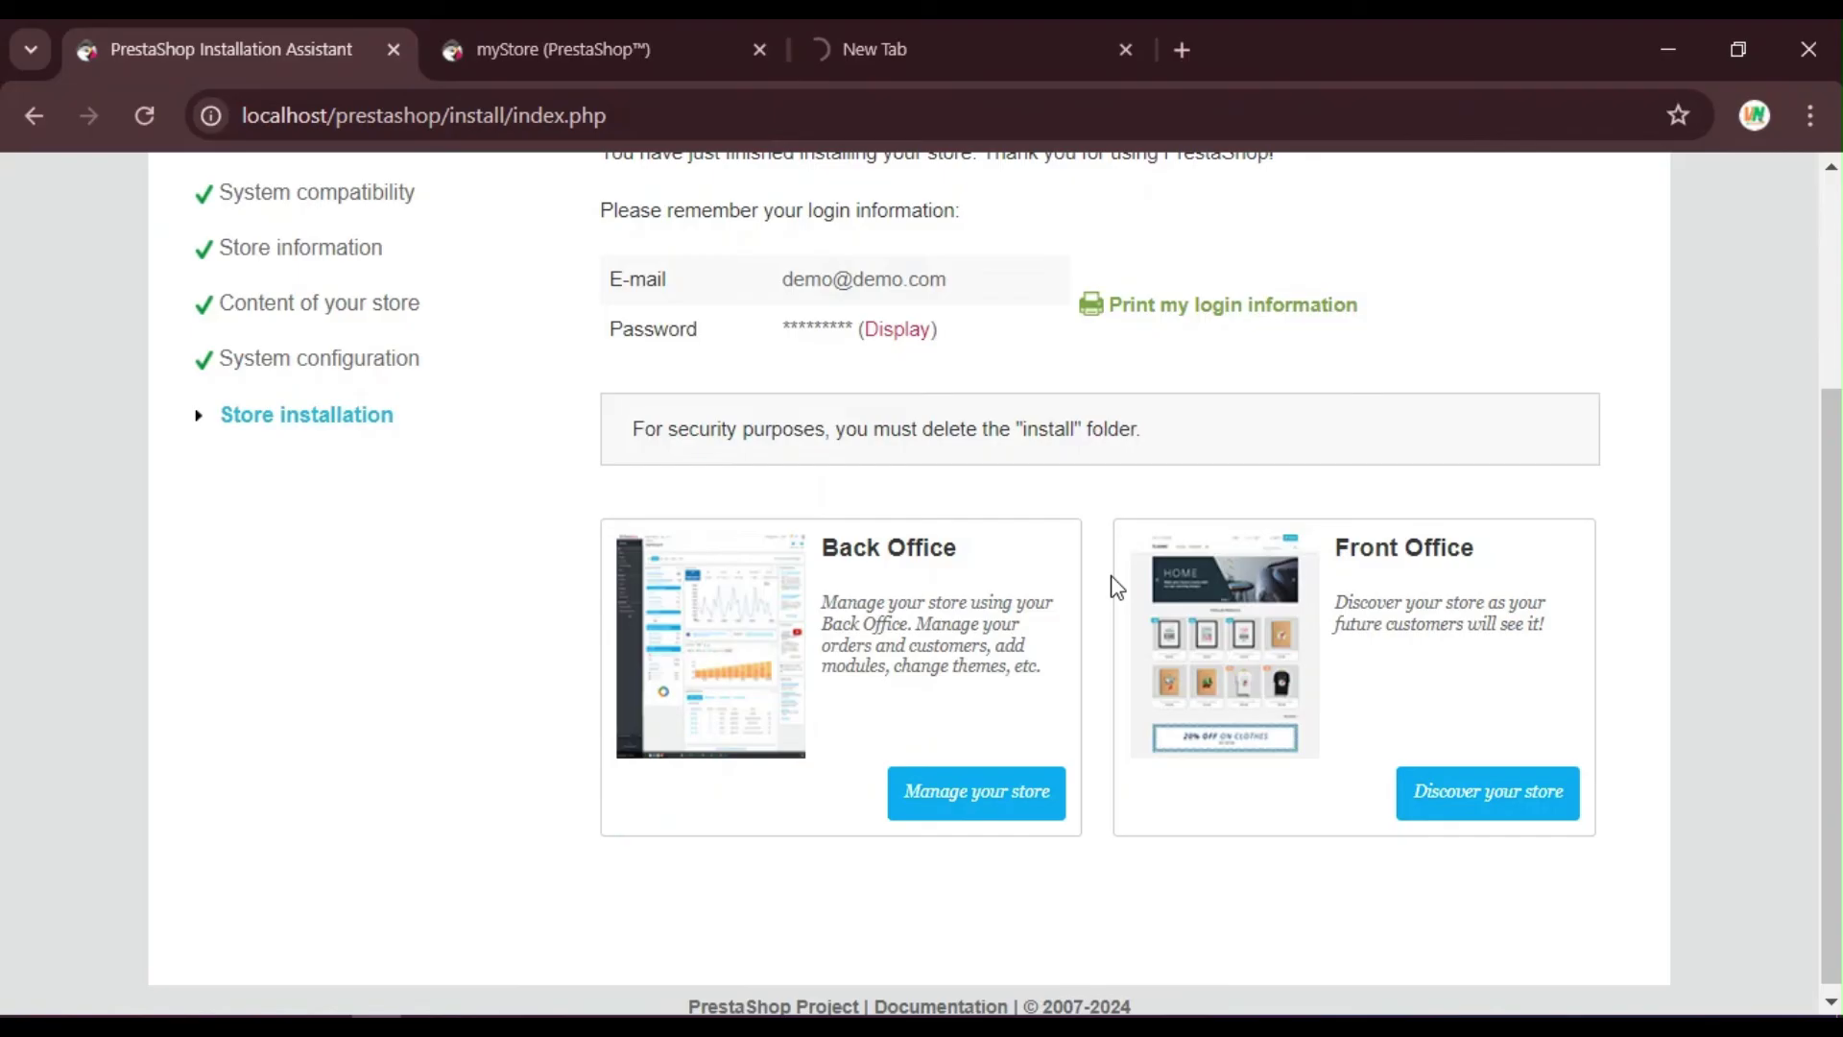
{"action": "left_click", "coordinate": [898, 329]}
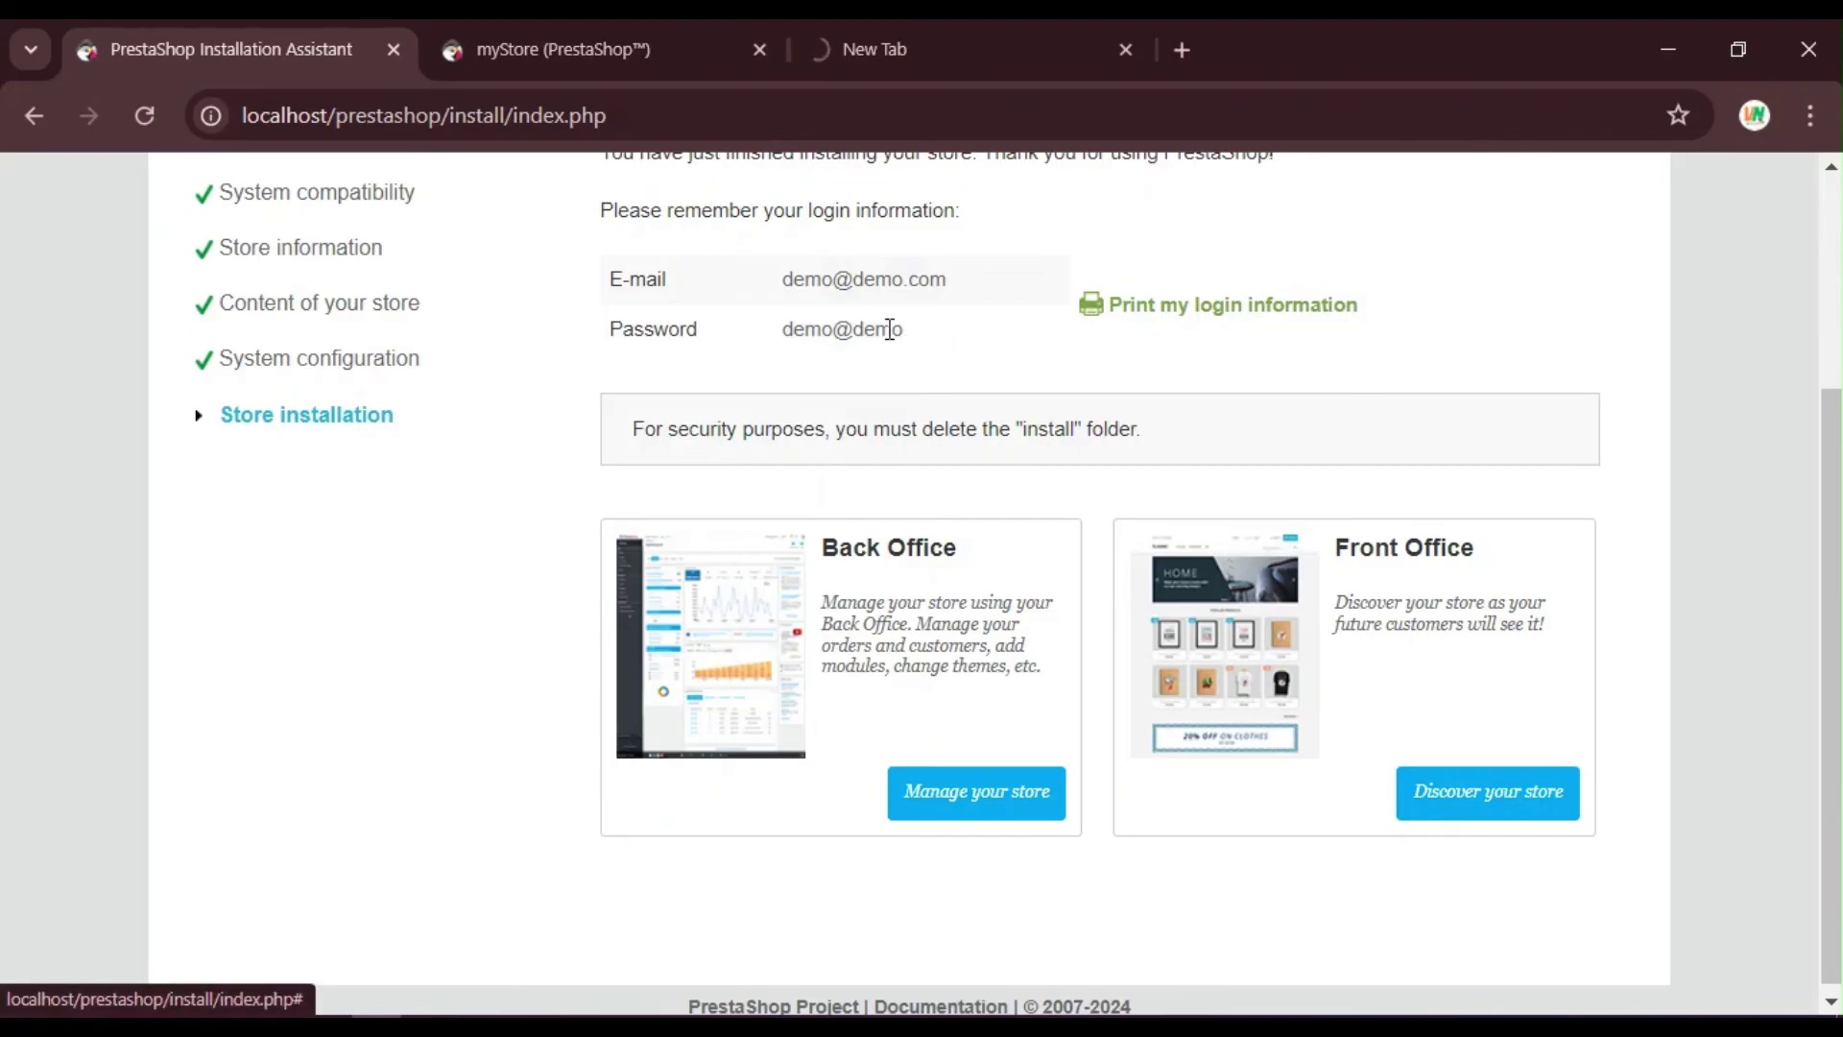
{"action": "scroll", "coordinate": [808, 318], "scroll_direction": "up", "scroll_amount": 2}
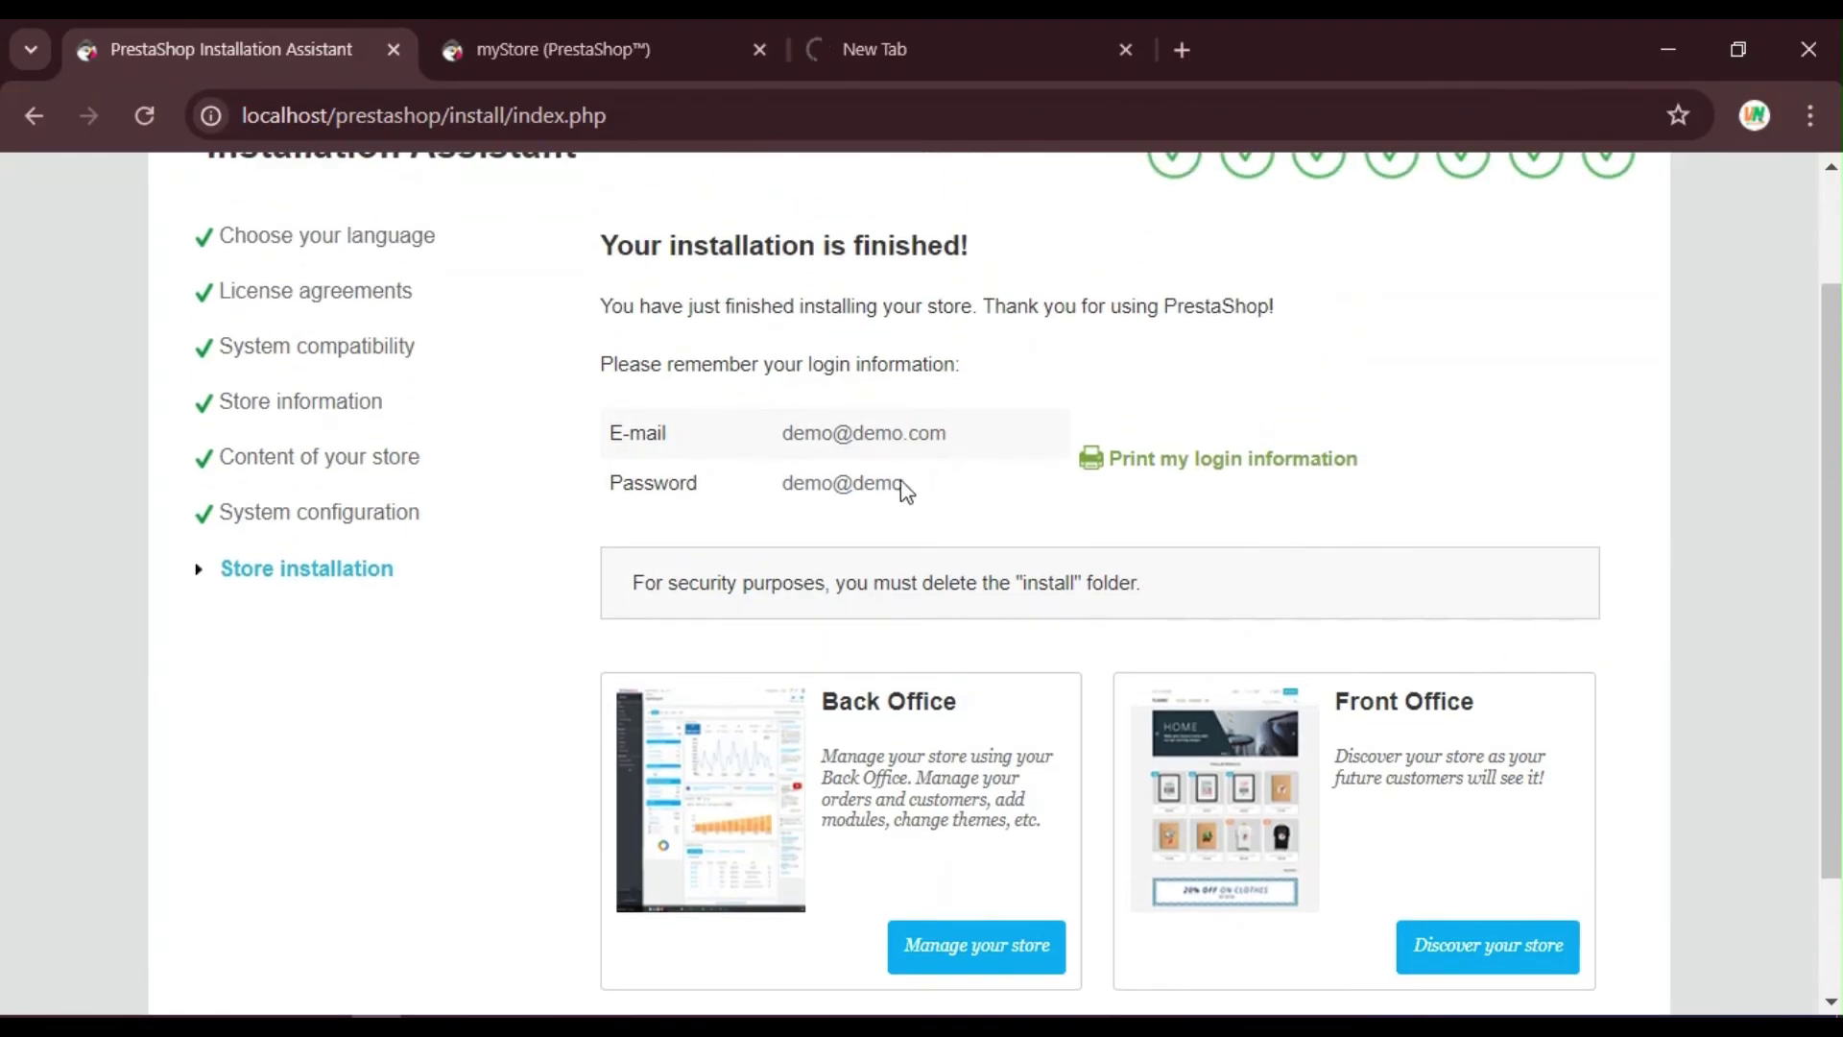
{"action": "left_click", "coordinate": [514, 33]}
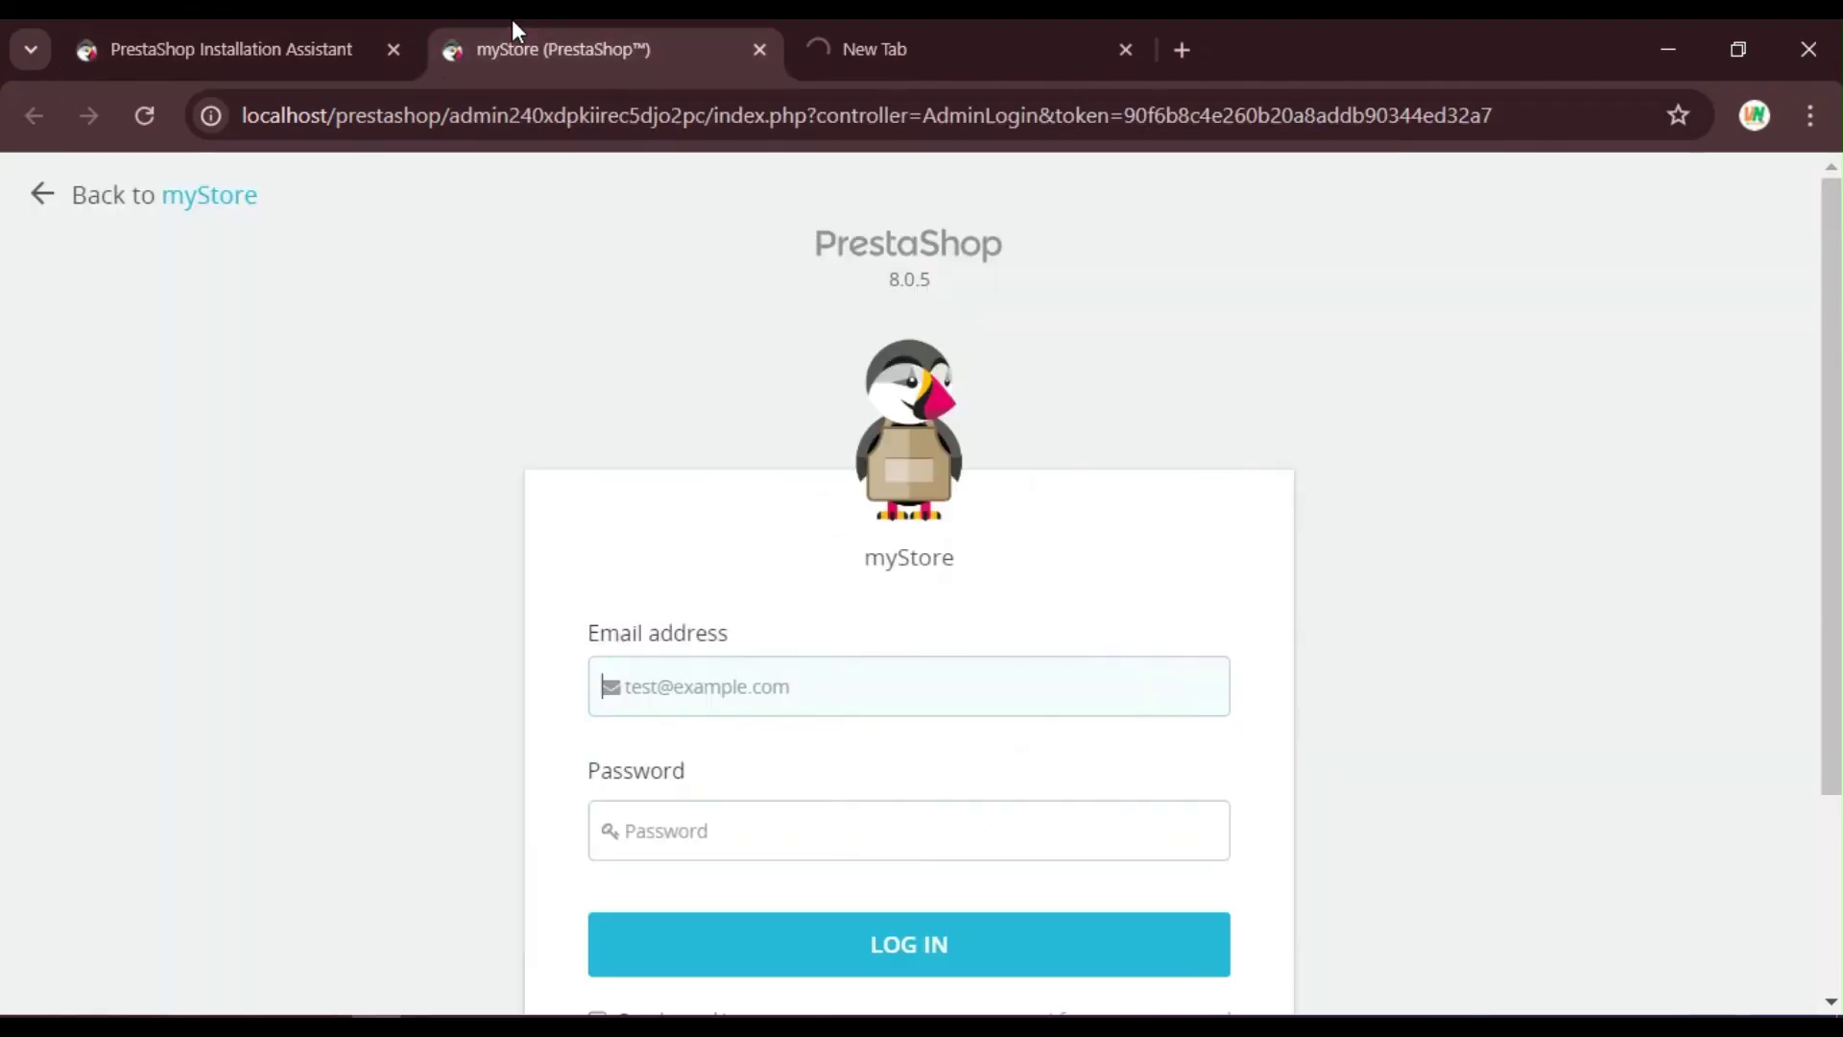
Step: Log in to the back office with the admin e-mail and password
{"action": "left_click", "coordinate": [699, 672]}
{"action": "type", "text": "demo"}
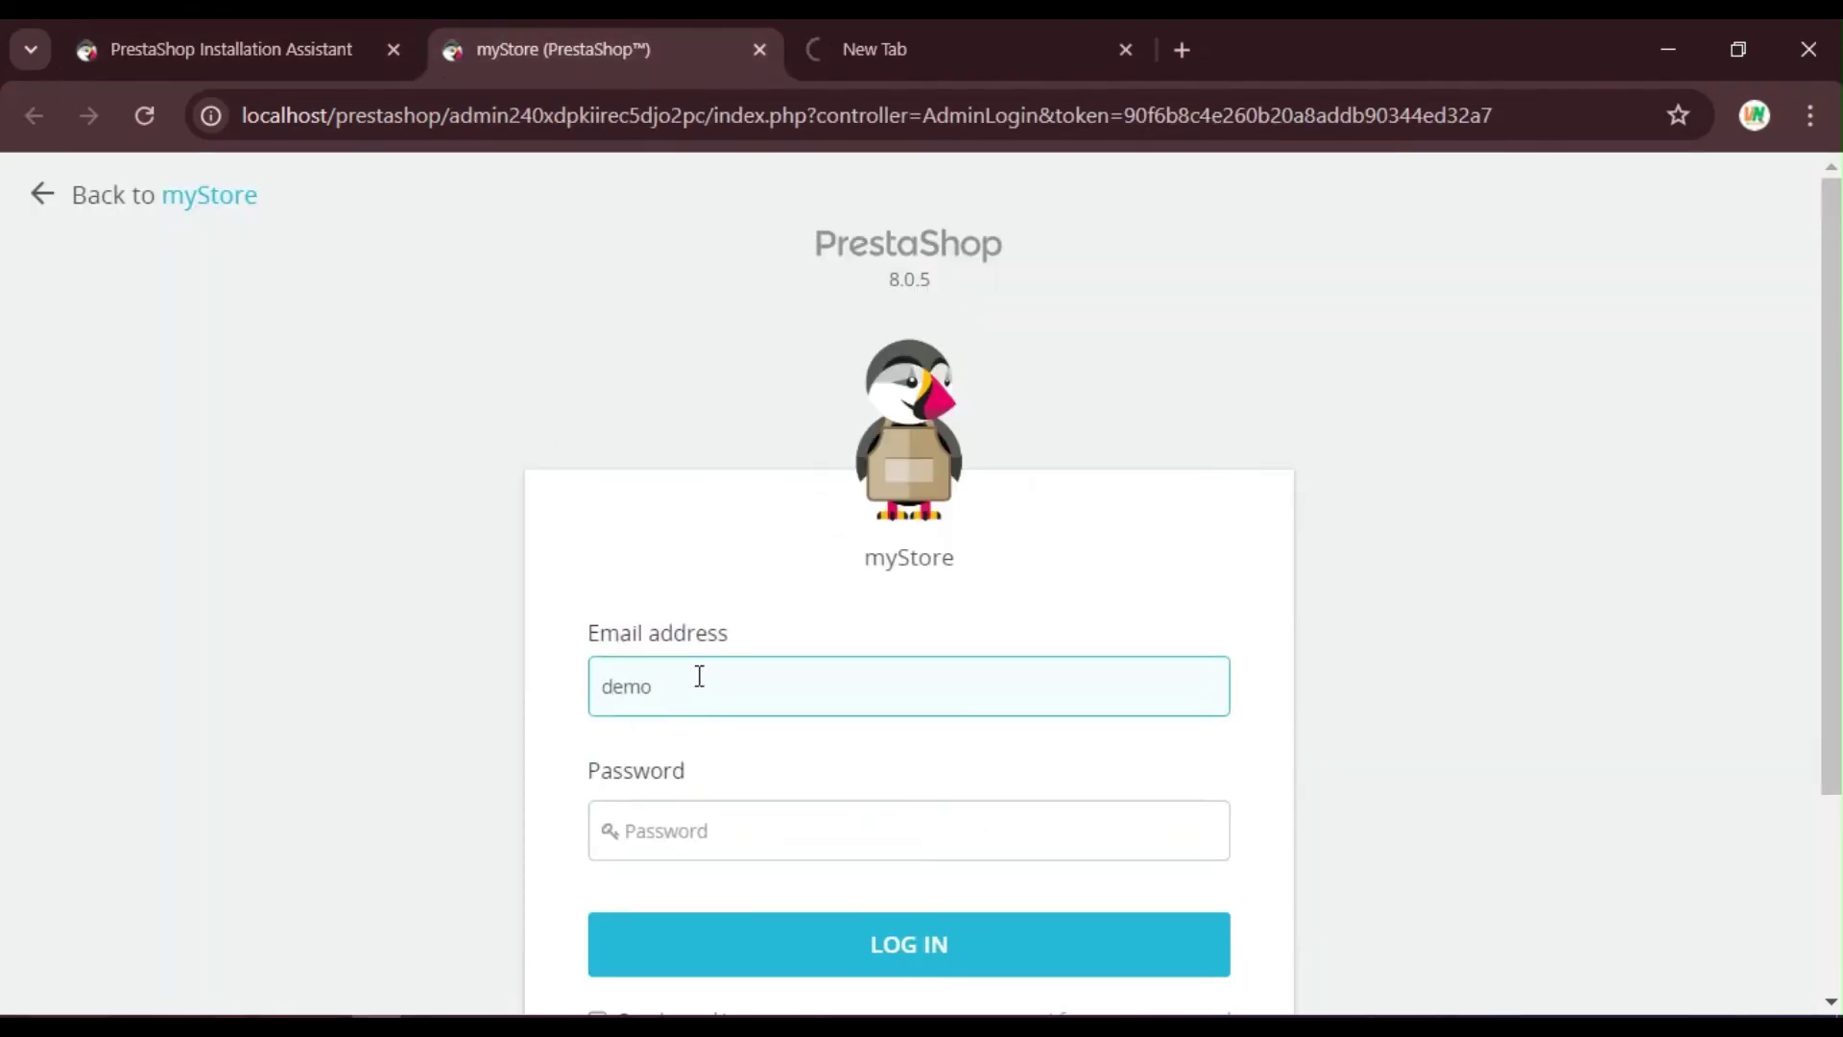
{"action": "type", "text": "@demo.com"}
{"action": "left_click", "coordinate": [712, 832]}
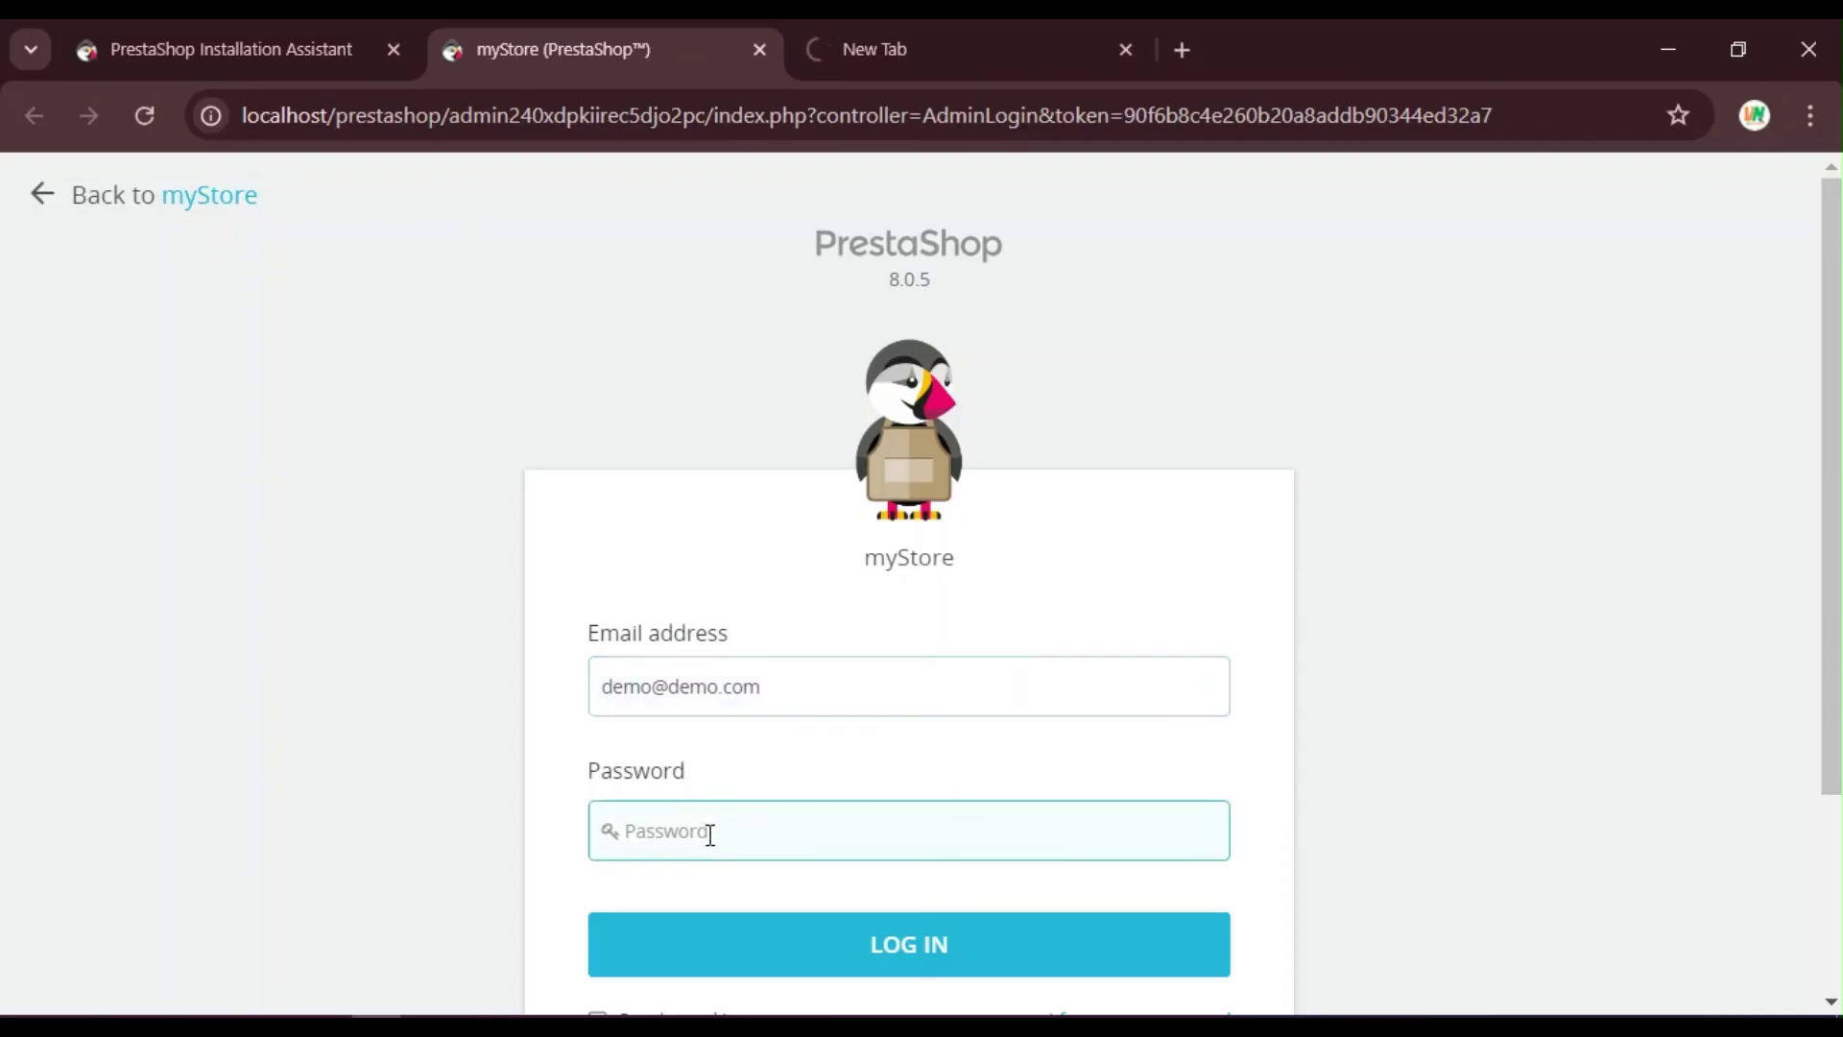
{"action": "type", "text": "demo@demo"}
{"action": "scroll", "coordinate": [1221, 710], "scroll_direction": "down", "scroll_amount": 2}
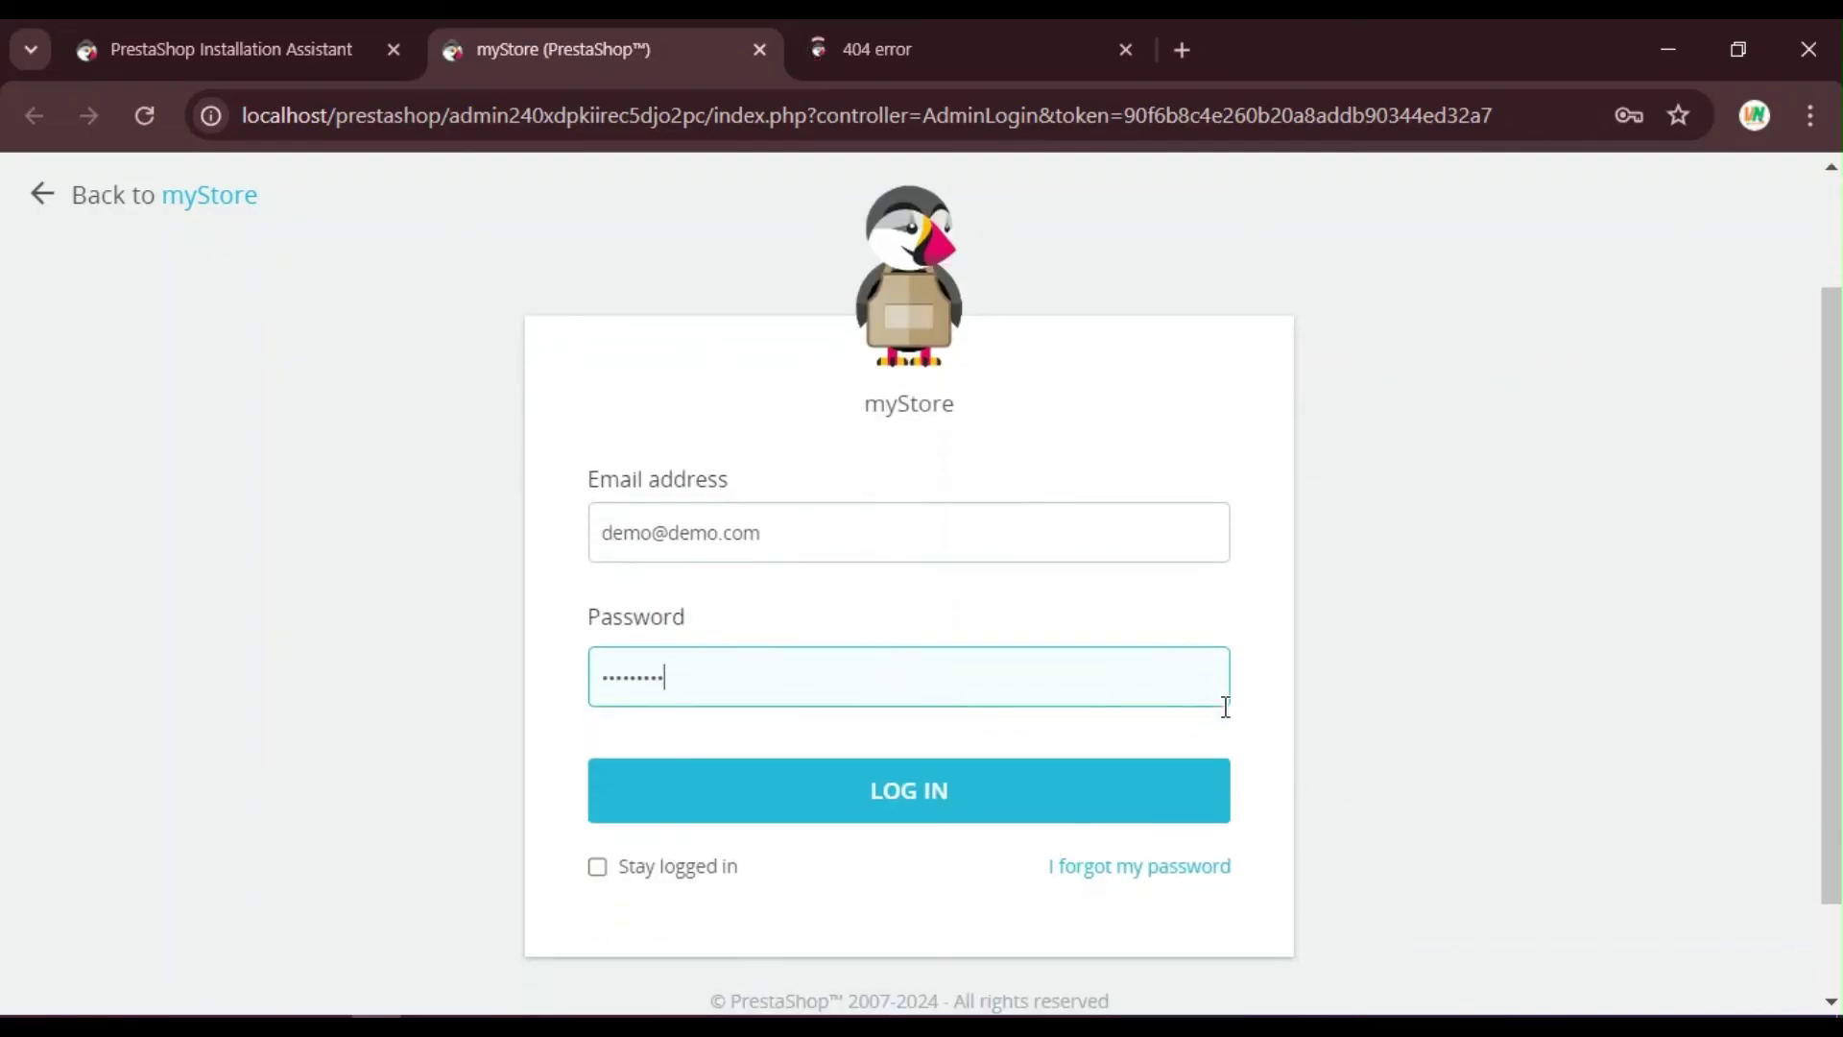
{"action": "left_click", "coordinate": [920, 816]}
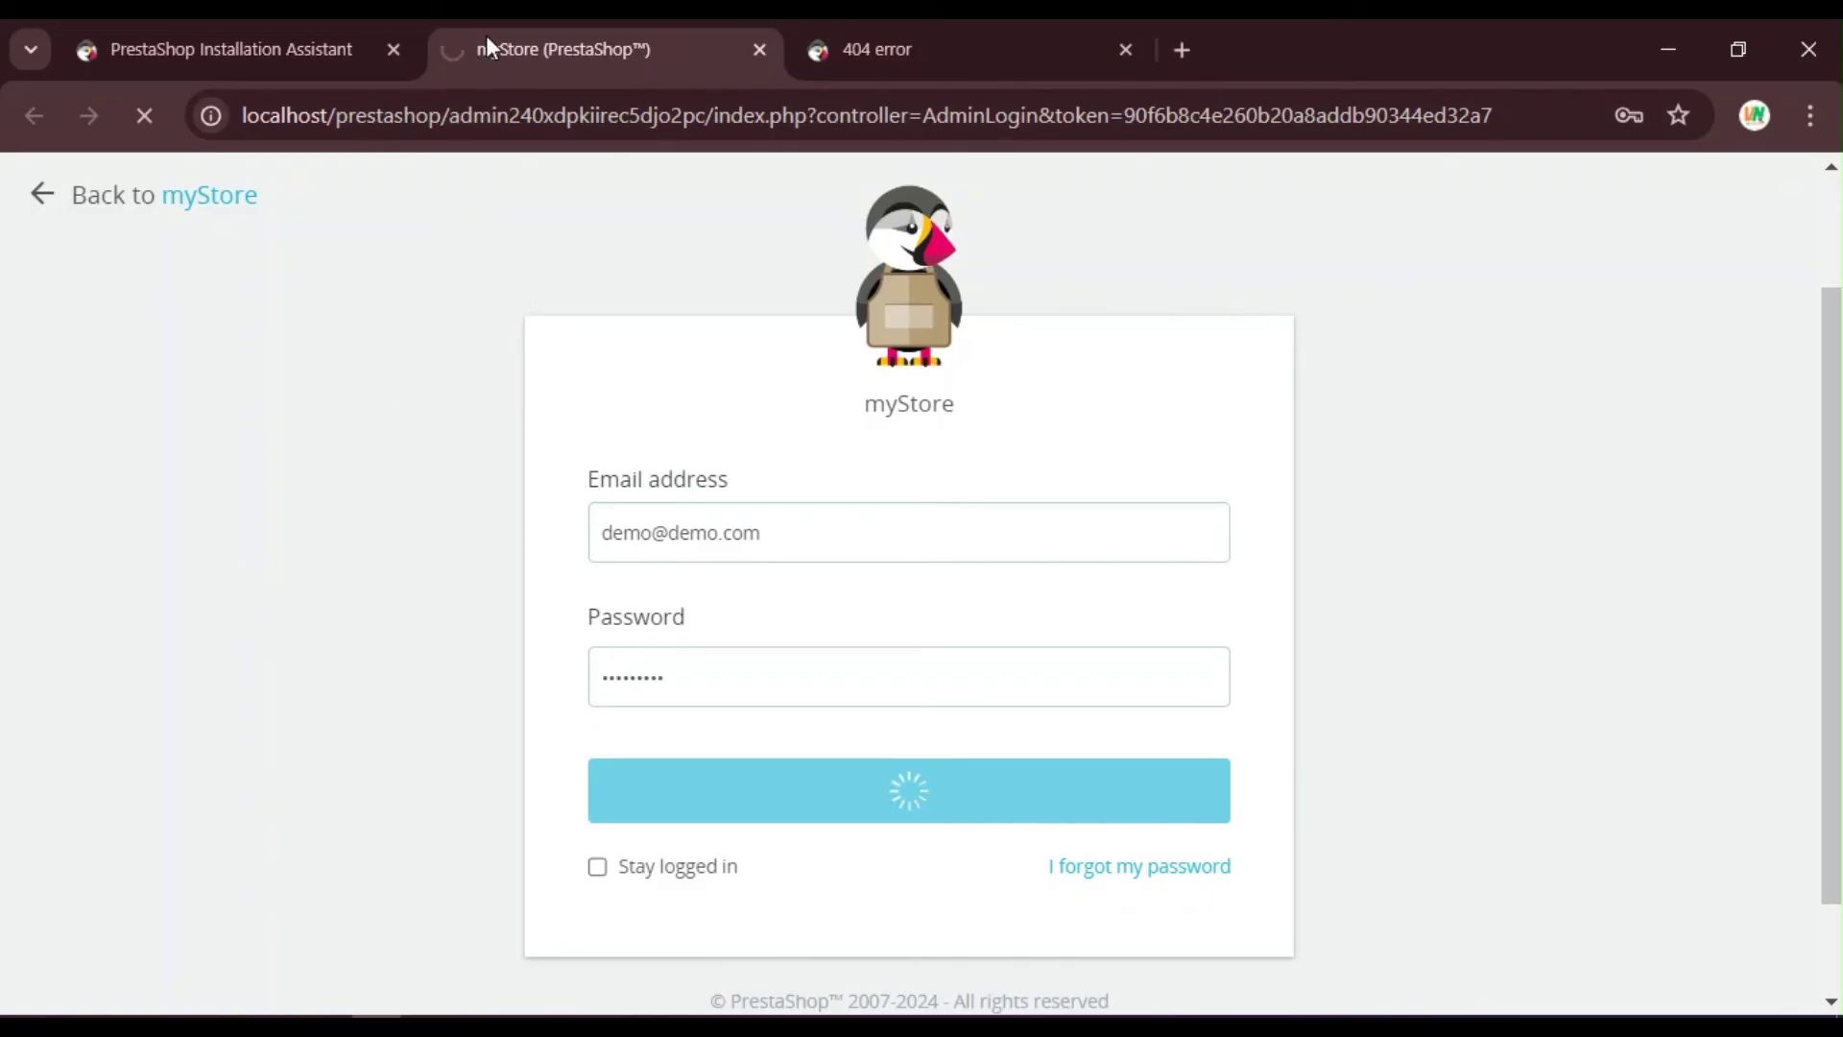
Step: Open the storefront in a new tab via 'Discover your store', then return to the Dashboard tab
{"action": "left_click", "coordinate": [313, 34]}
{"action": "scroll", "coordinate": [1219, 552], "scroll_direction": "down", "scroll_amount": 2}
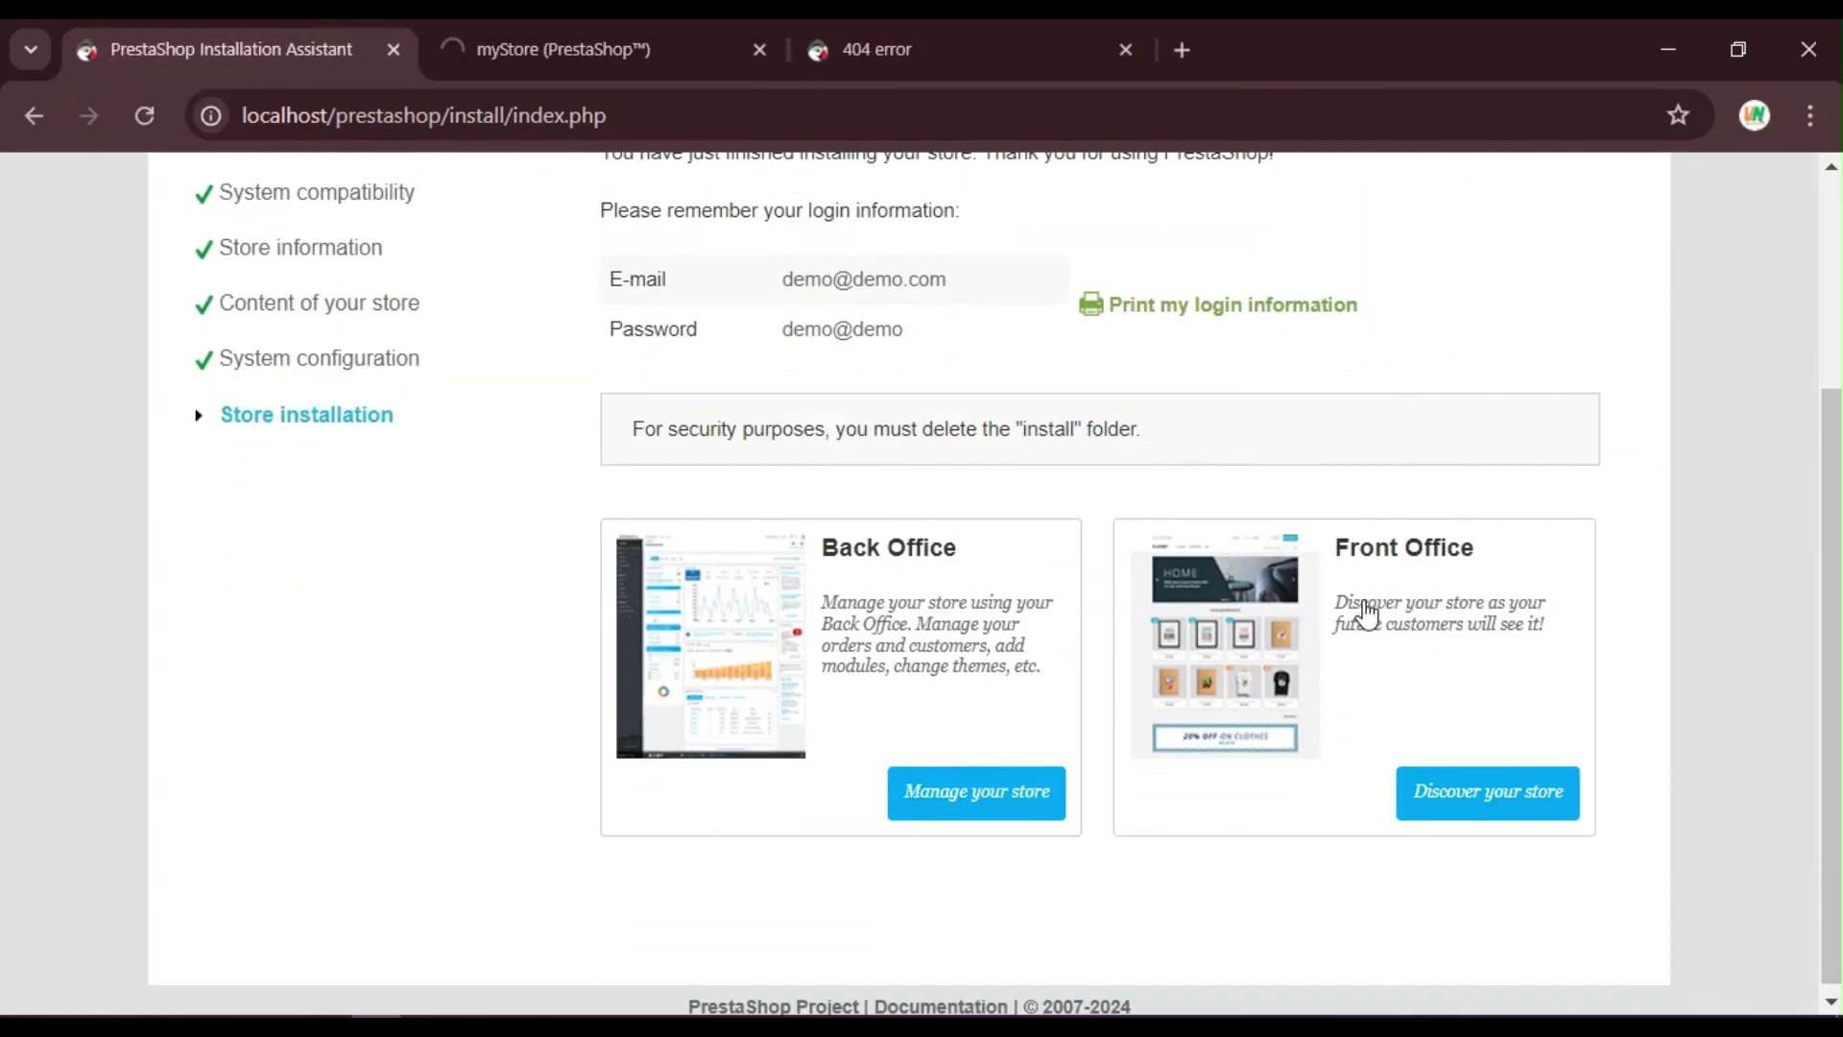
{"action": "left_click", "coordinate": [1437, 811]}
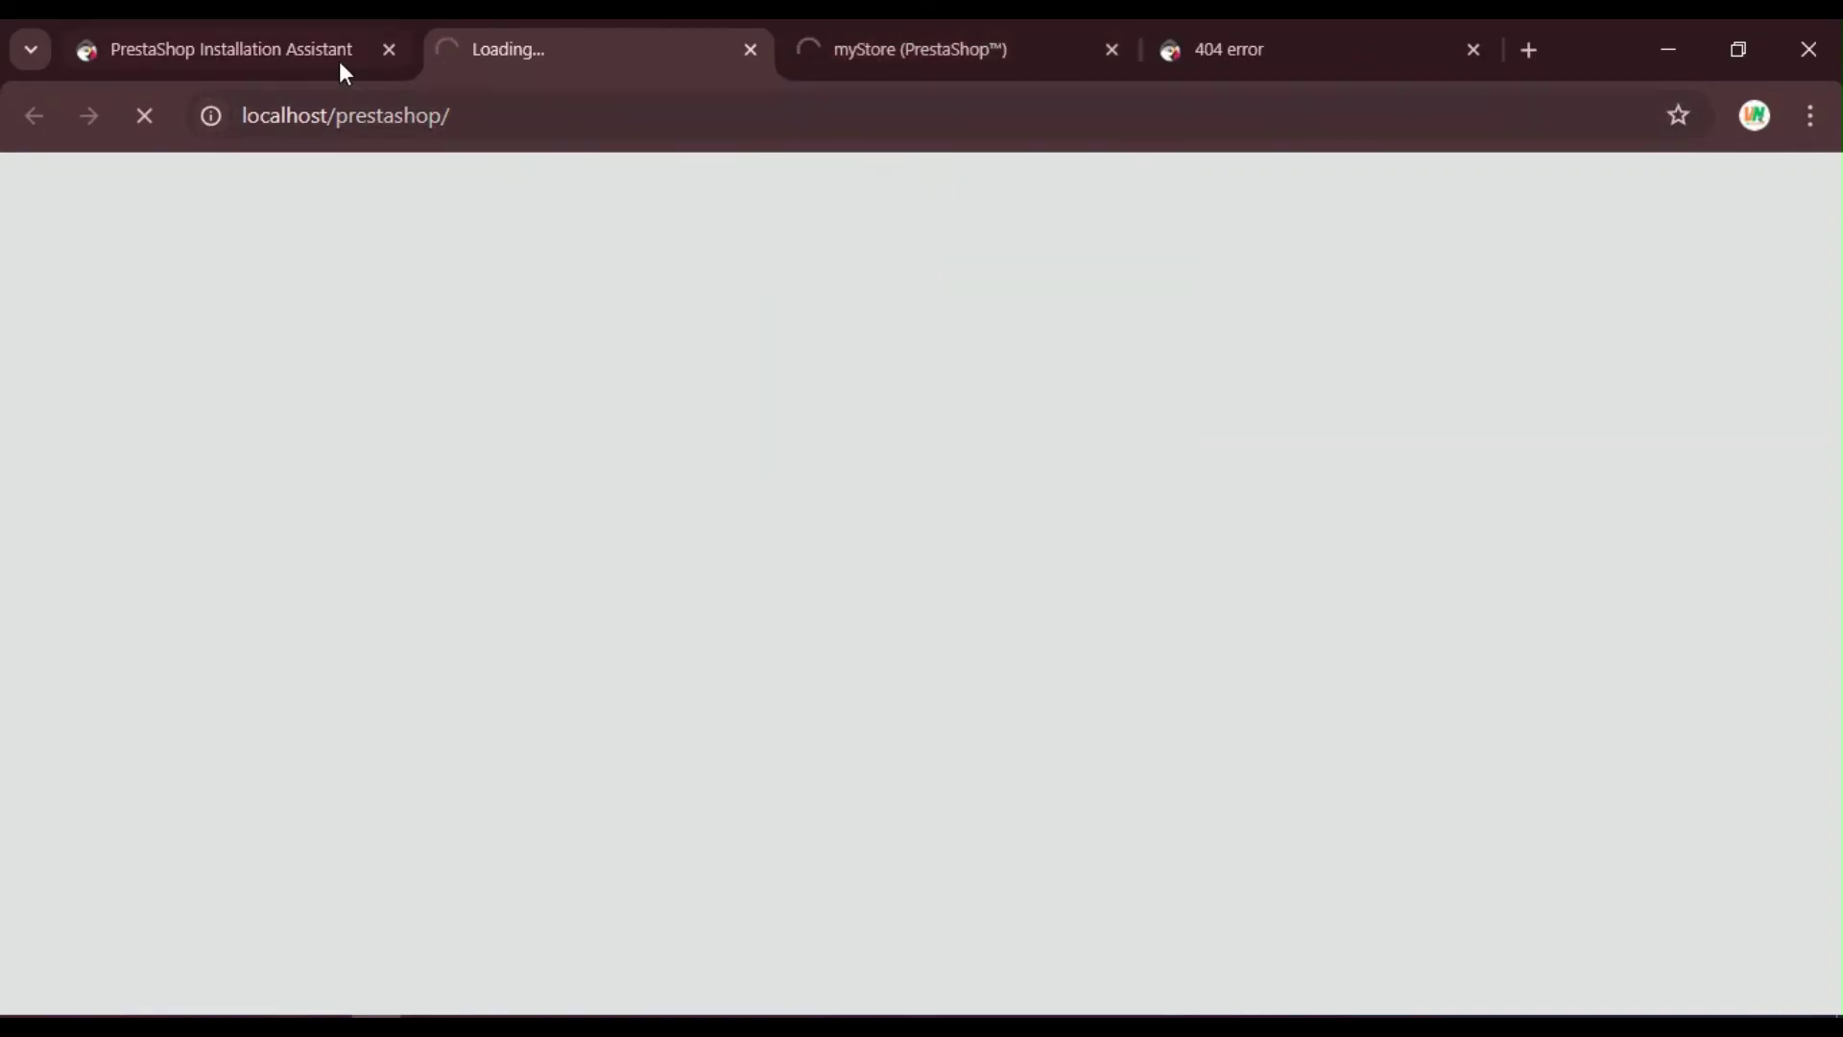
{"action": "left_click", "coordinate": [317, 43]}
{"action": "scroll", "coordinate": [888, 413], "scroll_direction": "up", "scroll_amount": 2}
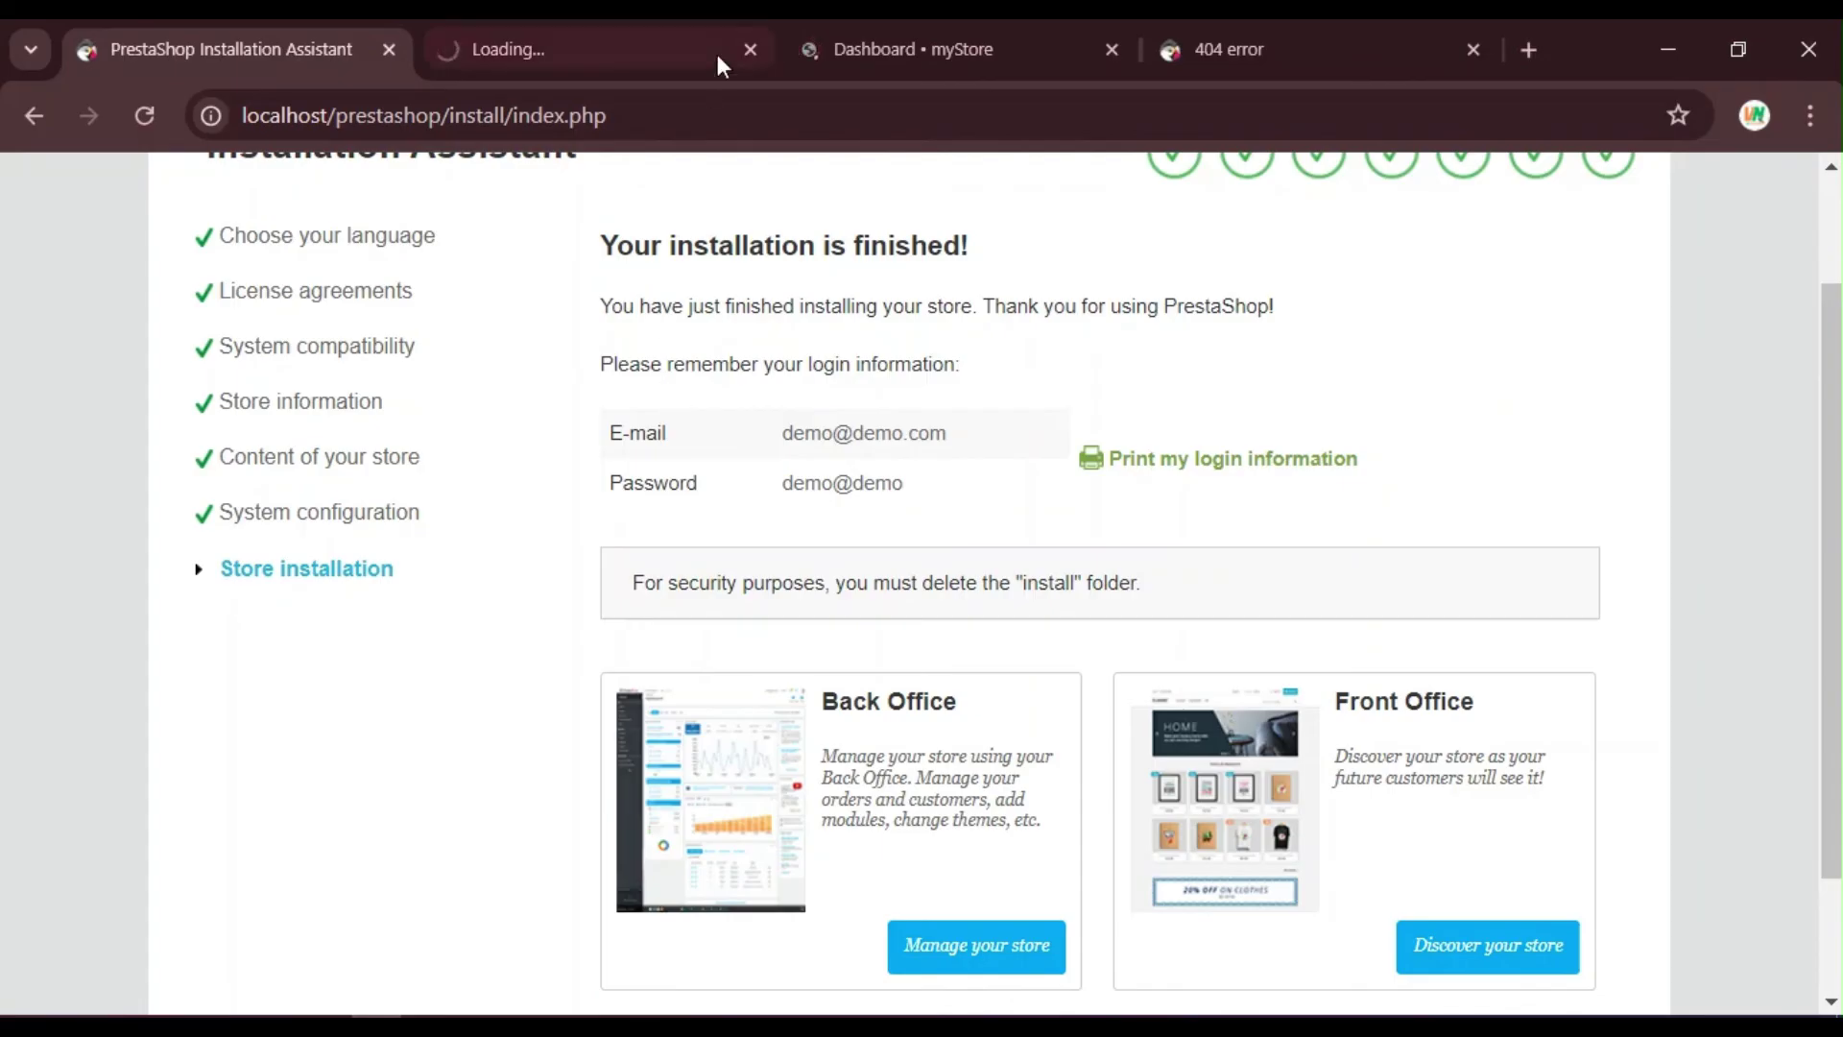
{"action": "left_click", "coordinate": [896, 28]}
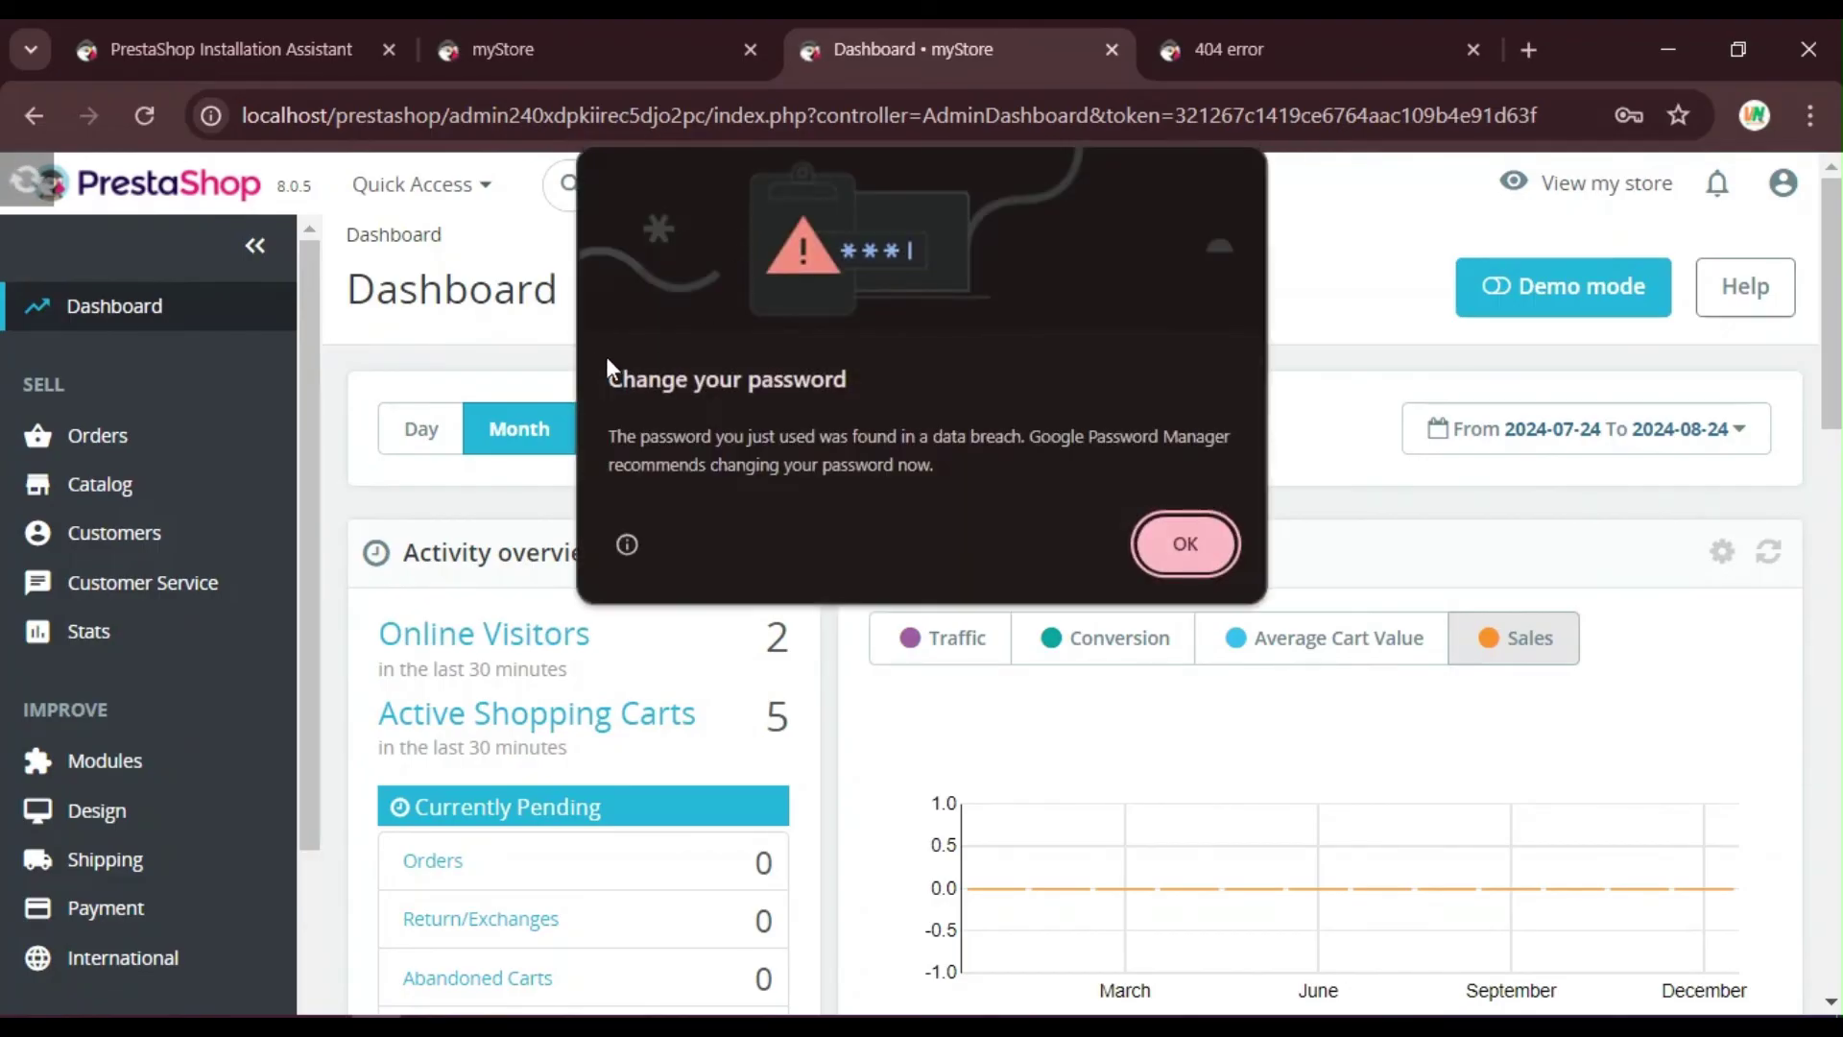
Step: Dismiss Chrome's password-breach warning and scroll through the Dashboard's activity, forecast and orders panels
{"action": "left_click", "coordinate": [1170, 534]}
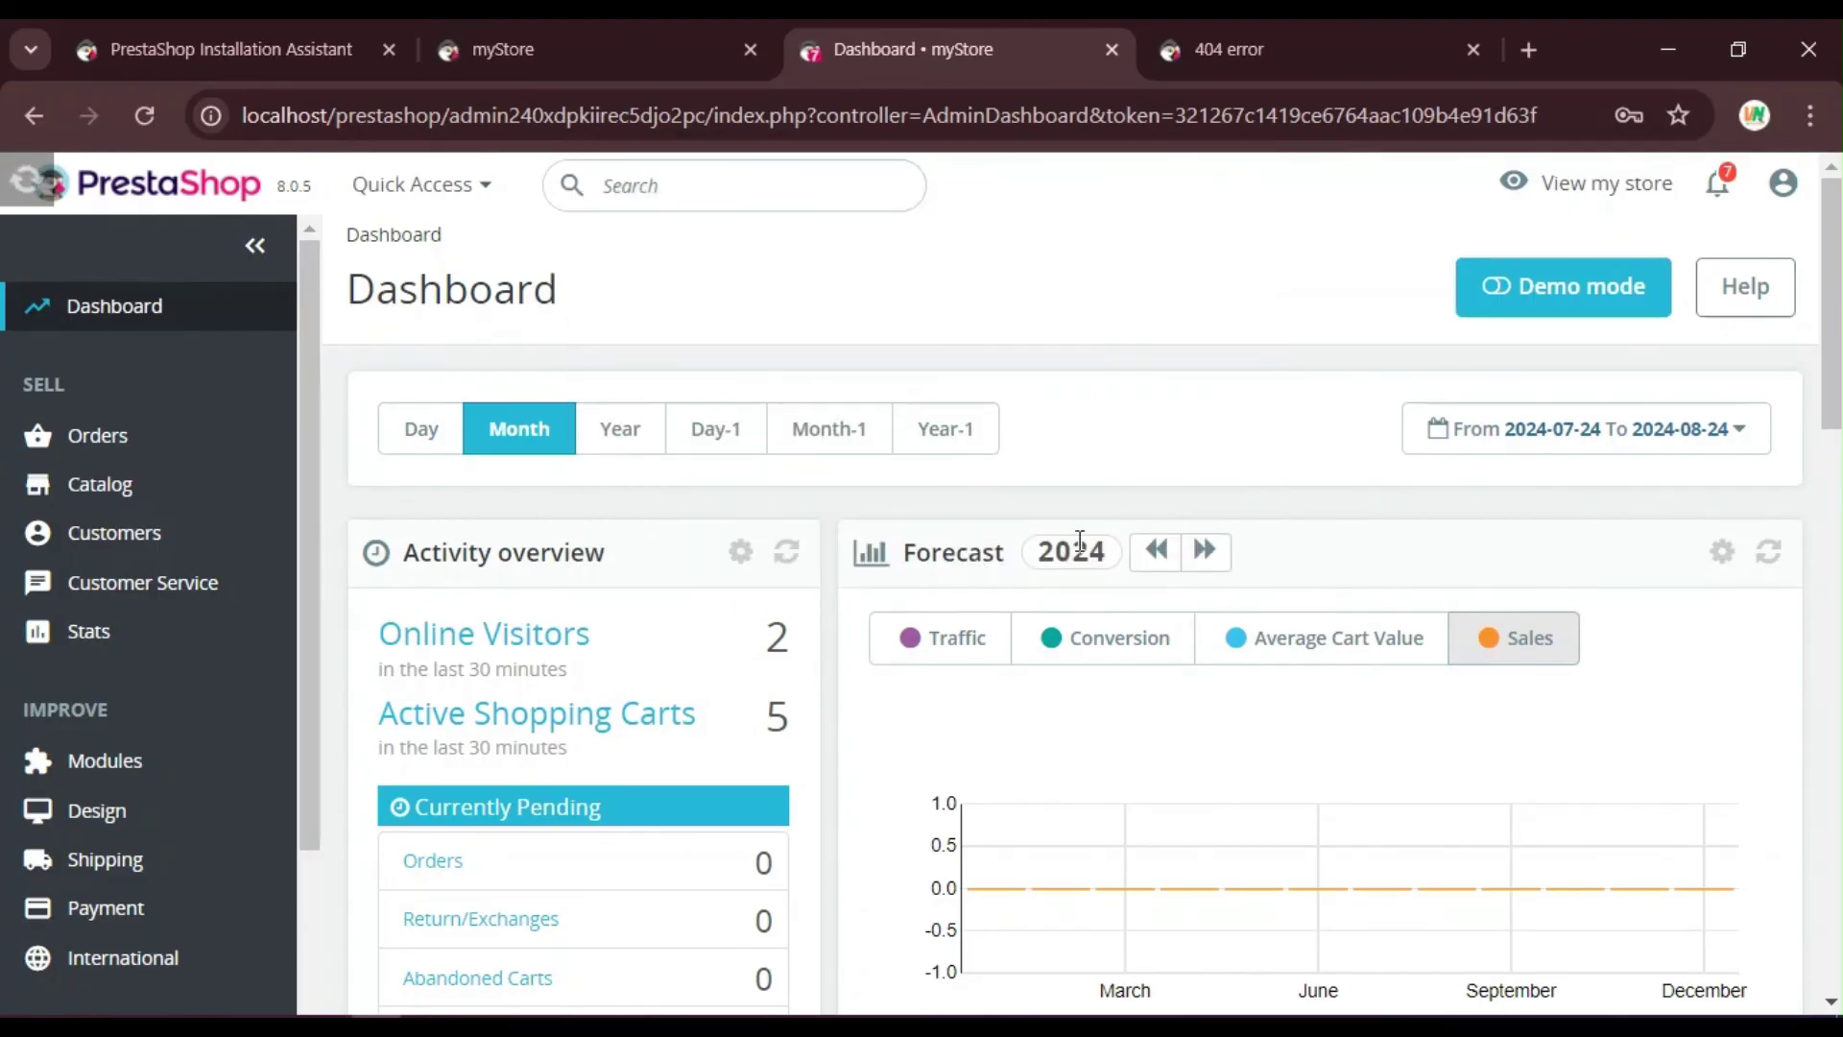
{"action": "scroll", "coordinate": [1057, 631], "scroll_direction": "down", "scroll_amount": 8}
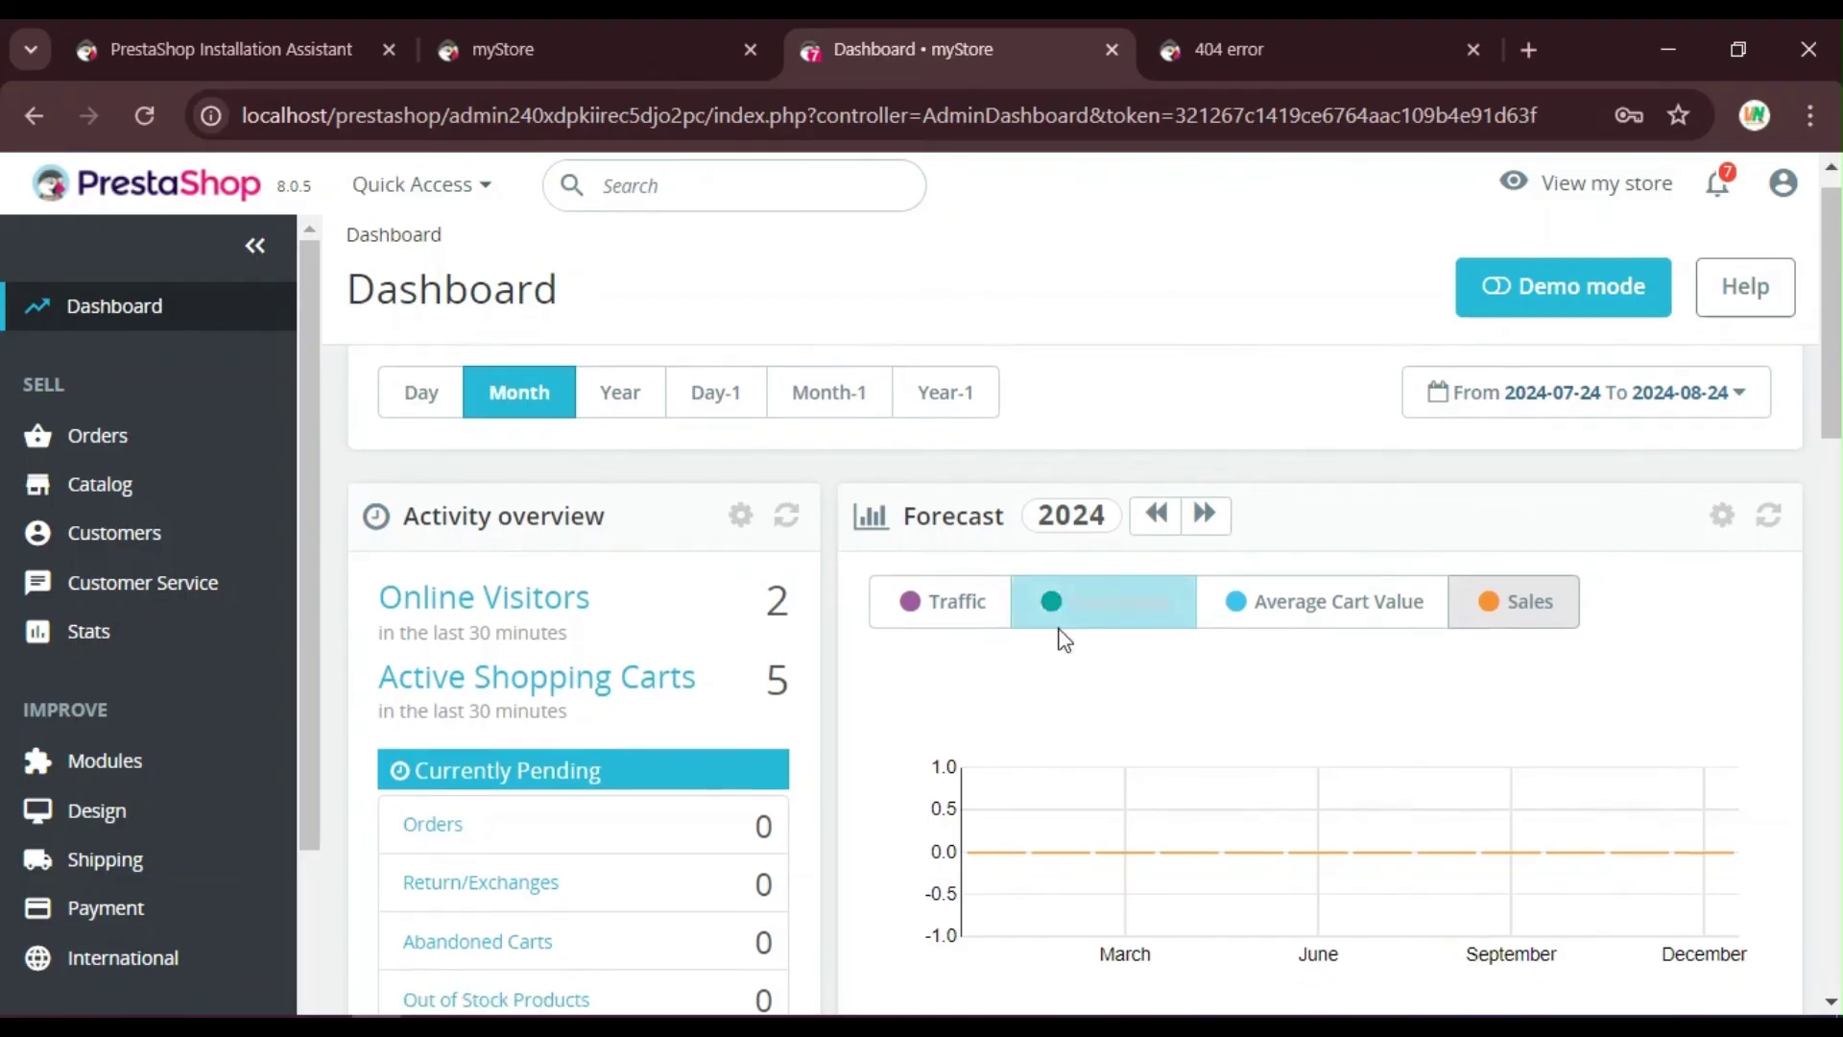
{"action": "scroll", "coordinate": [1047, 672], "scroll_direction": "down", "scroll_amount": 5}
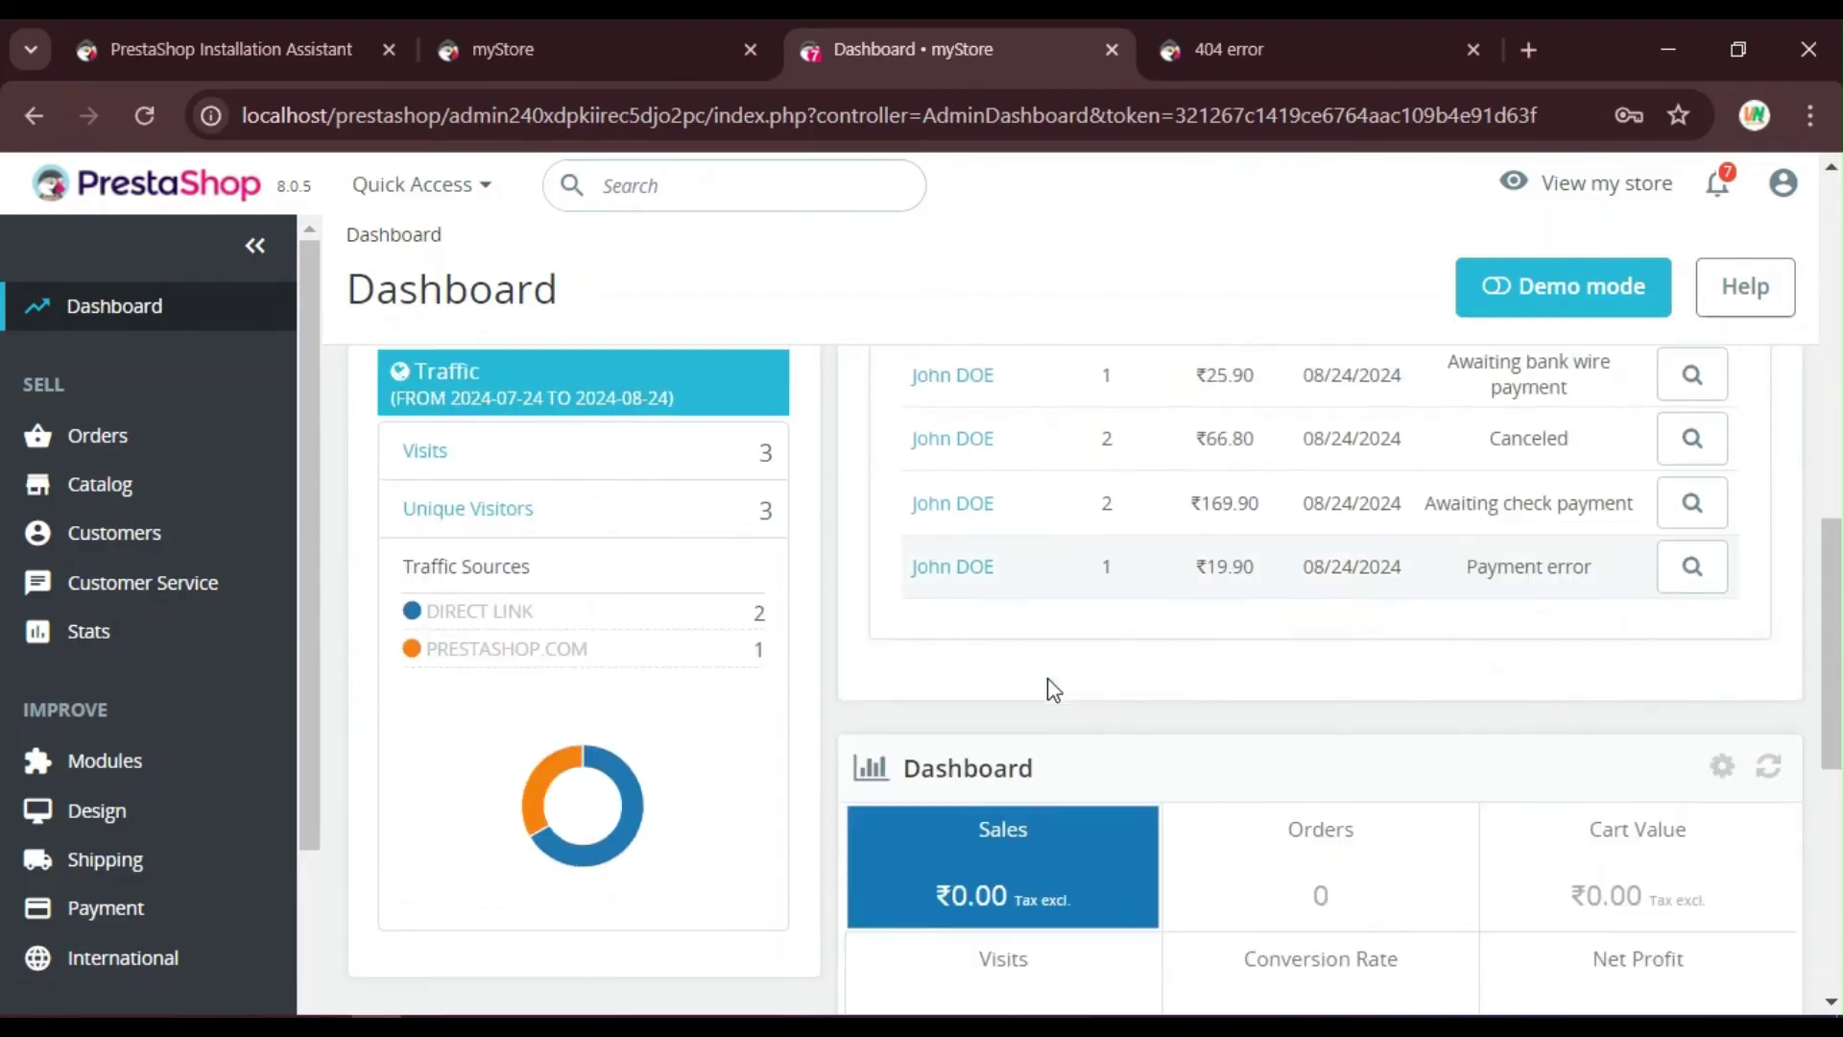
{"action": "scroll", "coordinate": [1041, 684], "scroll_direction": "up", "scroll_amount": 8}
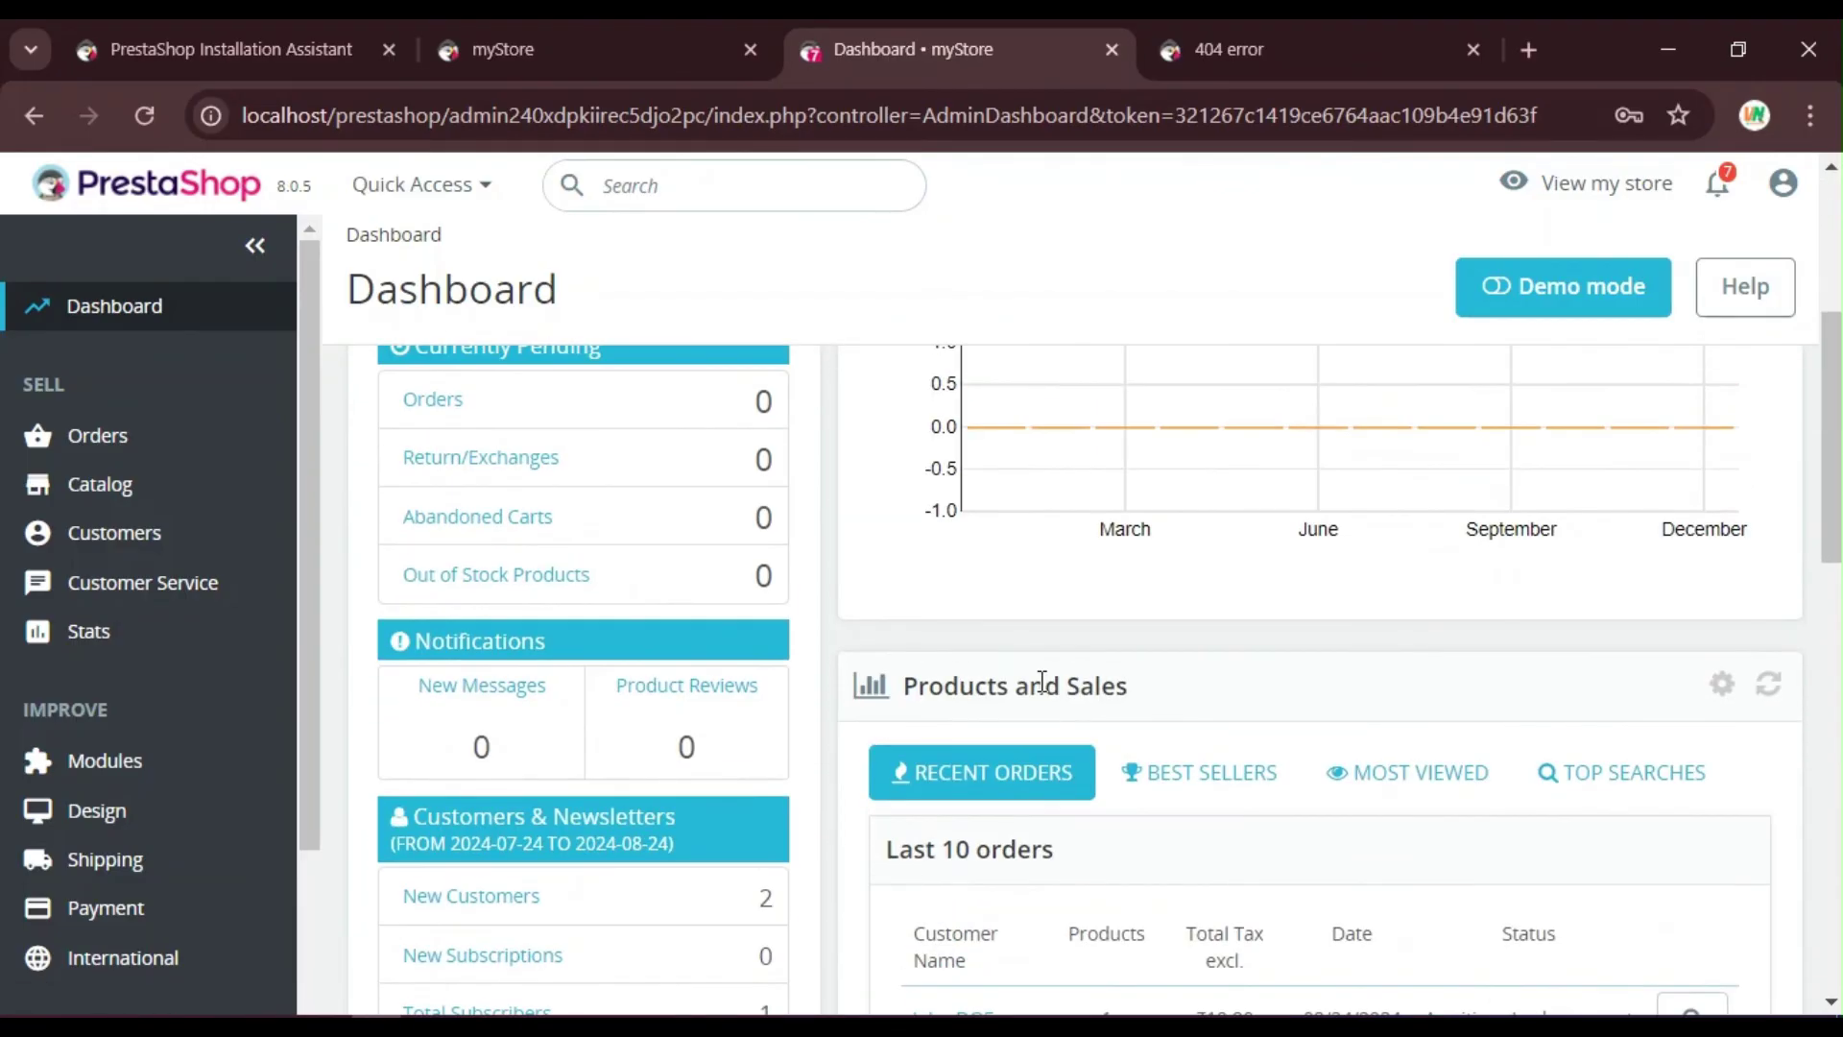
{"action": "scroll", "coordinate": [1042, 684], "scroll_direction": "up", "scroll_amount": 5}
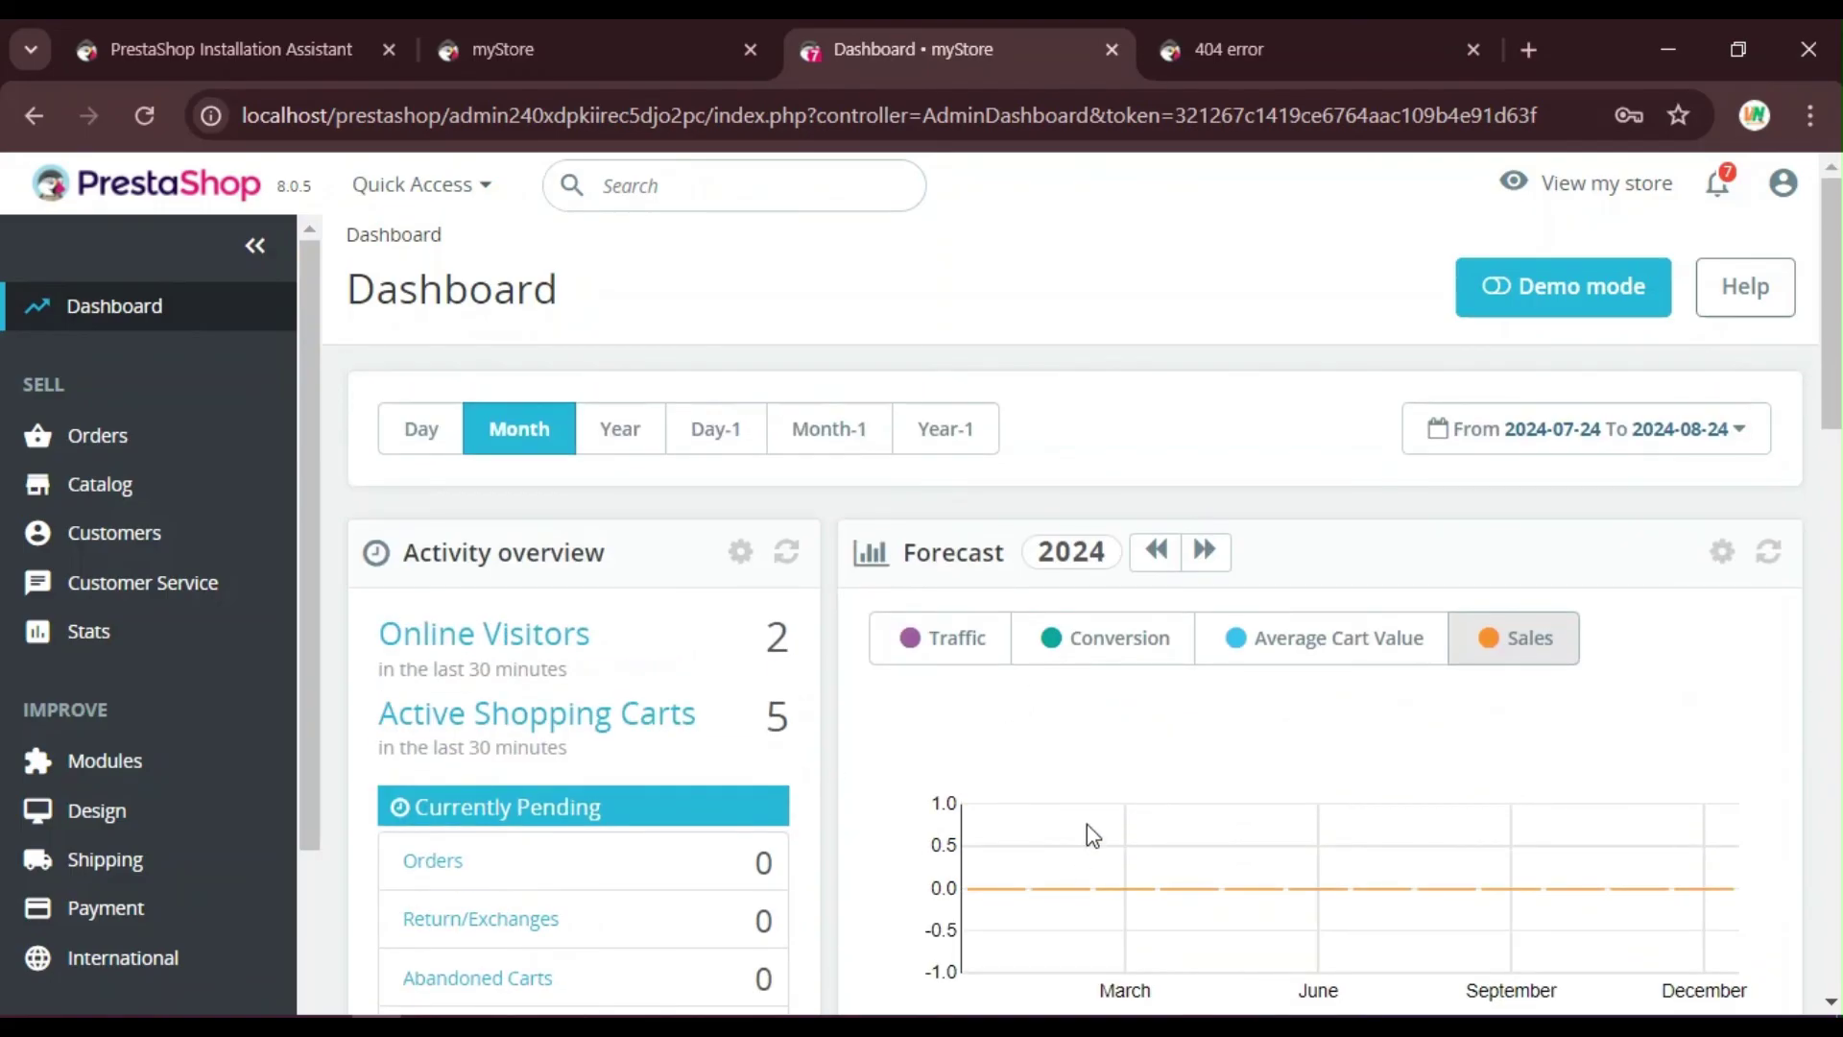
{"action": "scroll", "coordinate": [1094, 804], "scroll_direction": "down", "scroll_amount": 14}
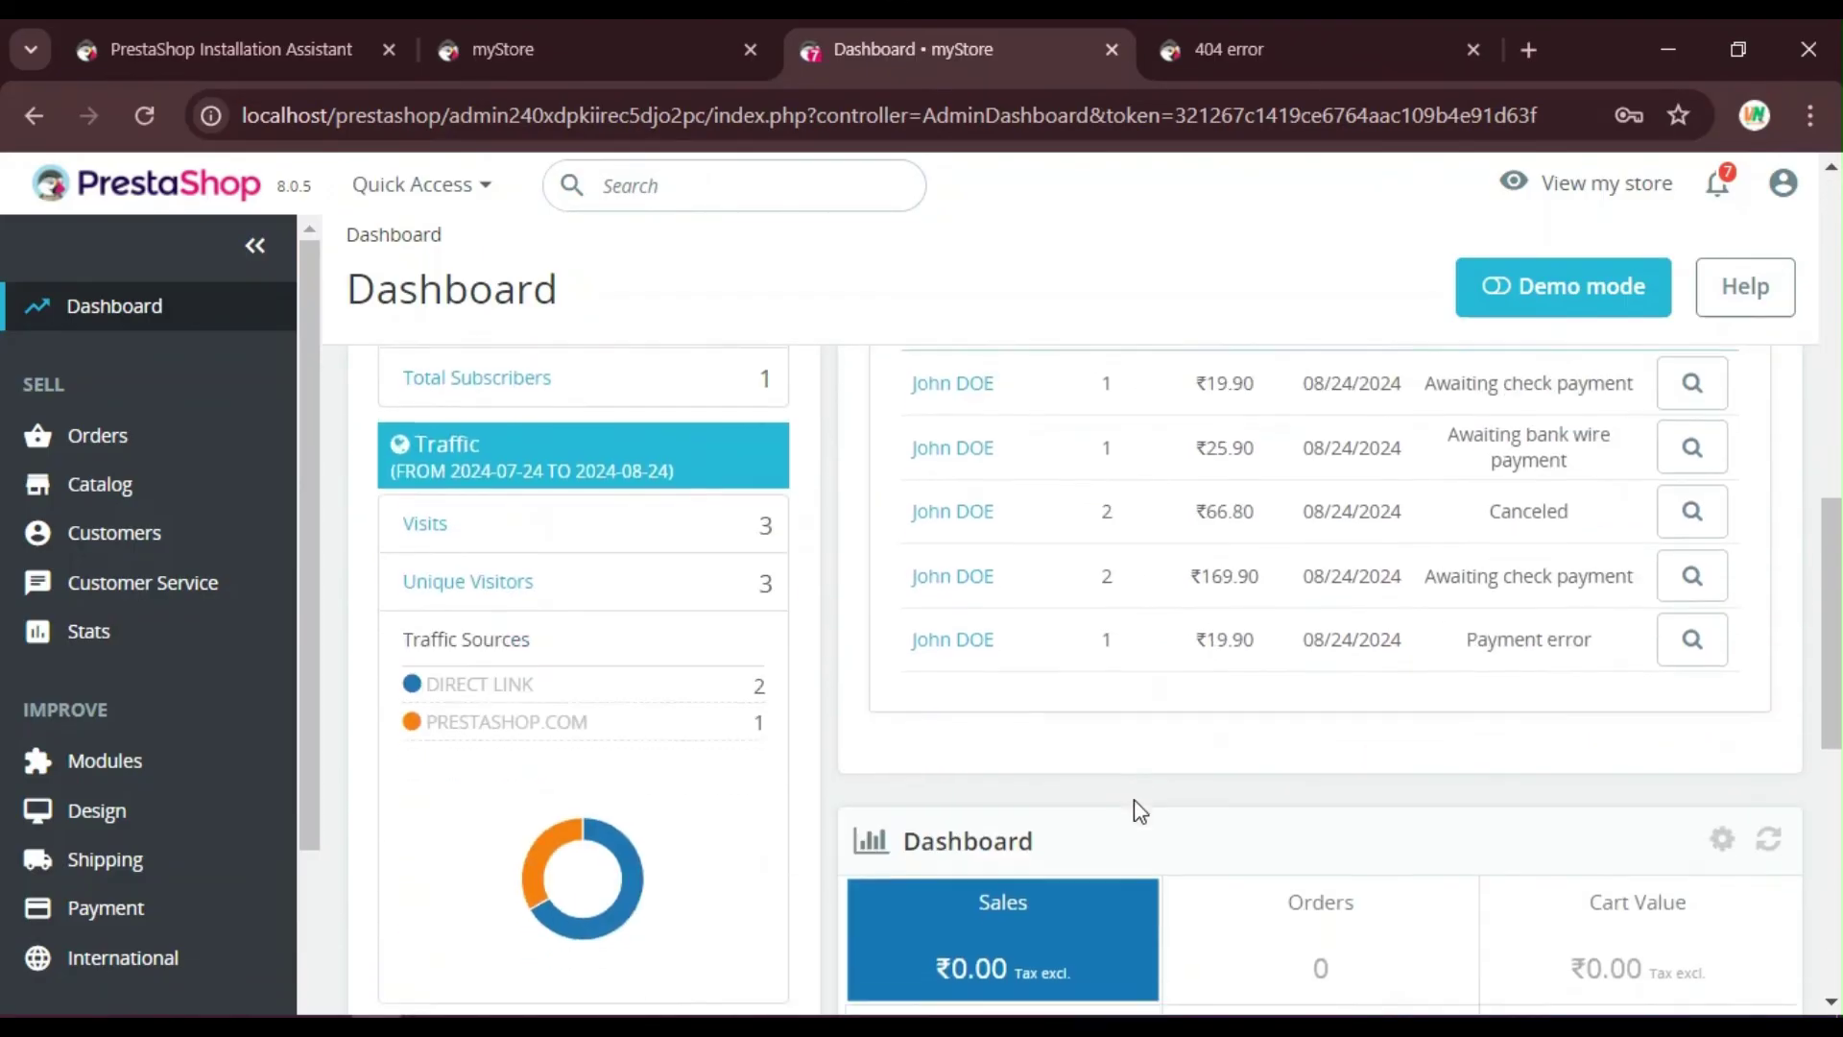
{"action": "scroll", "coordinate": [1139, 811], "scroll_direction": "up", "scroll_amount": 10}
{"action": "scroll", "coordinate": [169, 810], "scroll_direction": "down", "scroll_amount": 3}
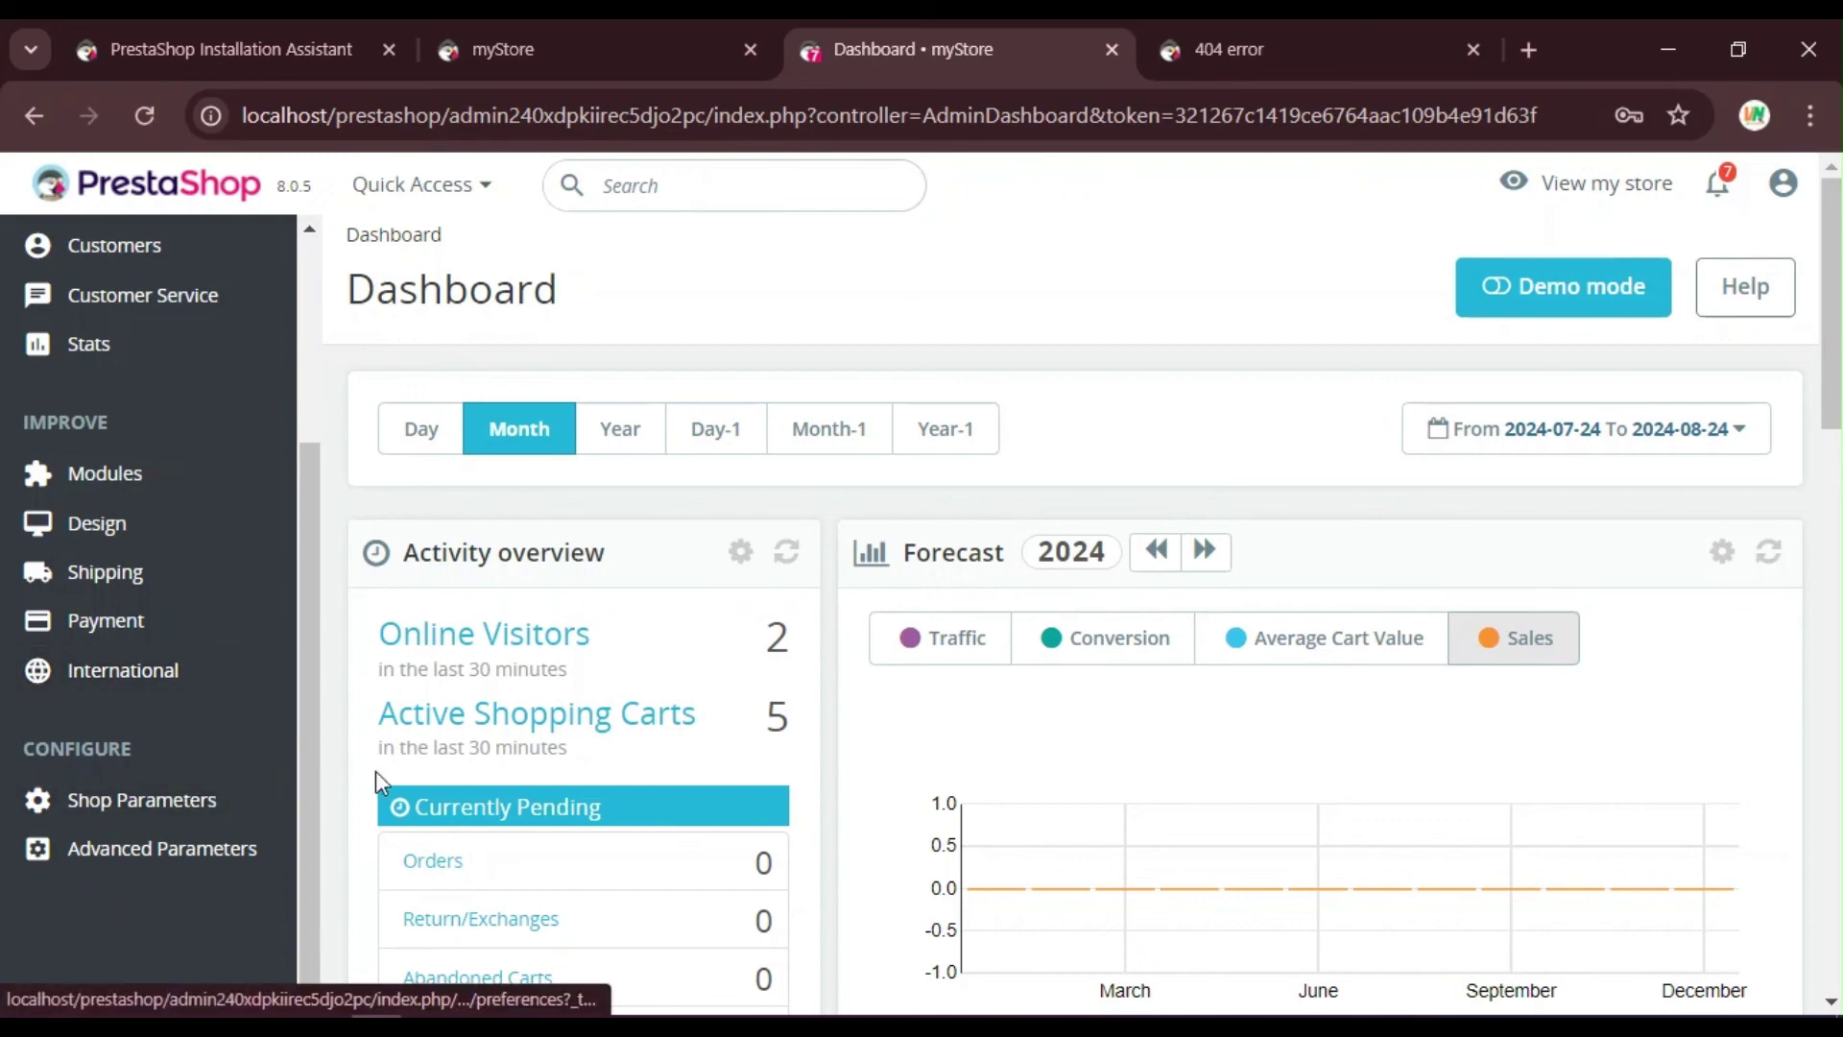
{"action": "scroll", "coordinate": [384, 768], "scroll_direction": "down", "scroll_amount": 3}
{"action": "scroll", "coordinate": [850, 710], "scroll_direction": "up", "scroll_amount": 4}
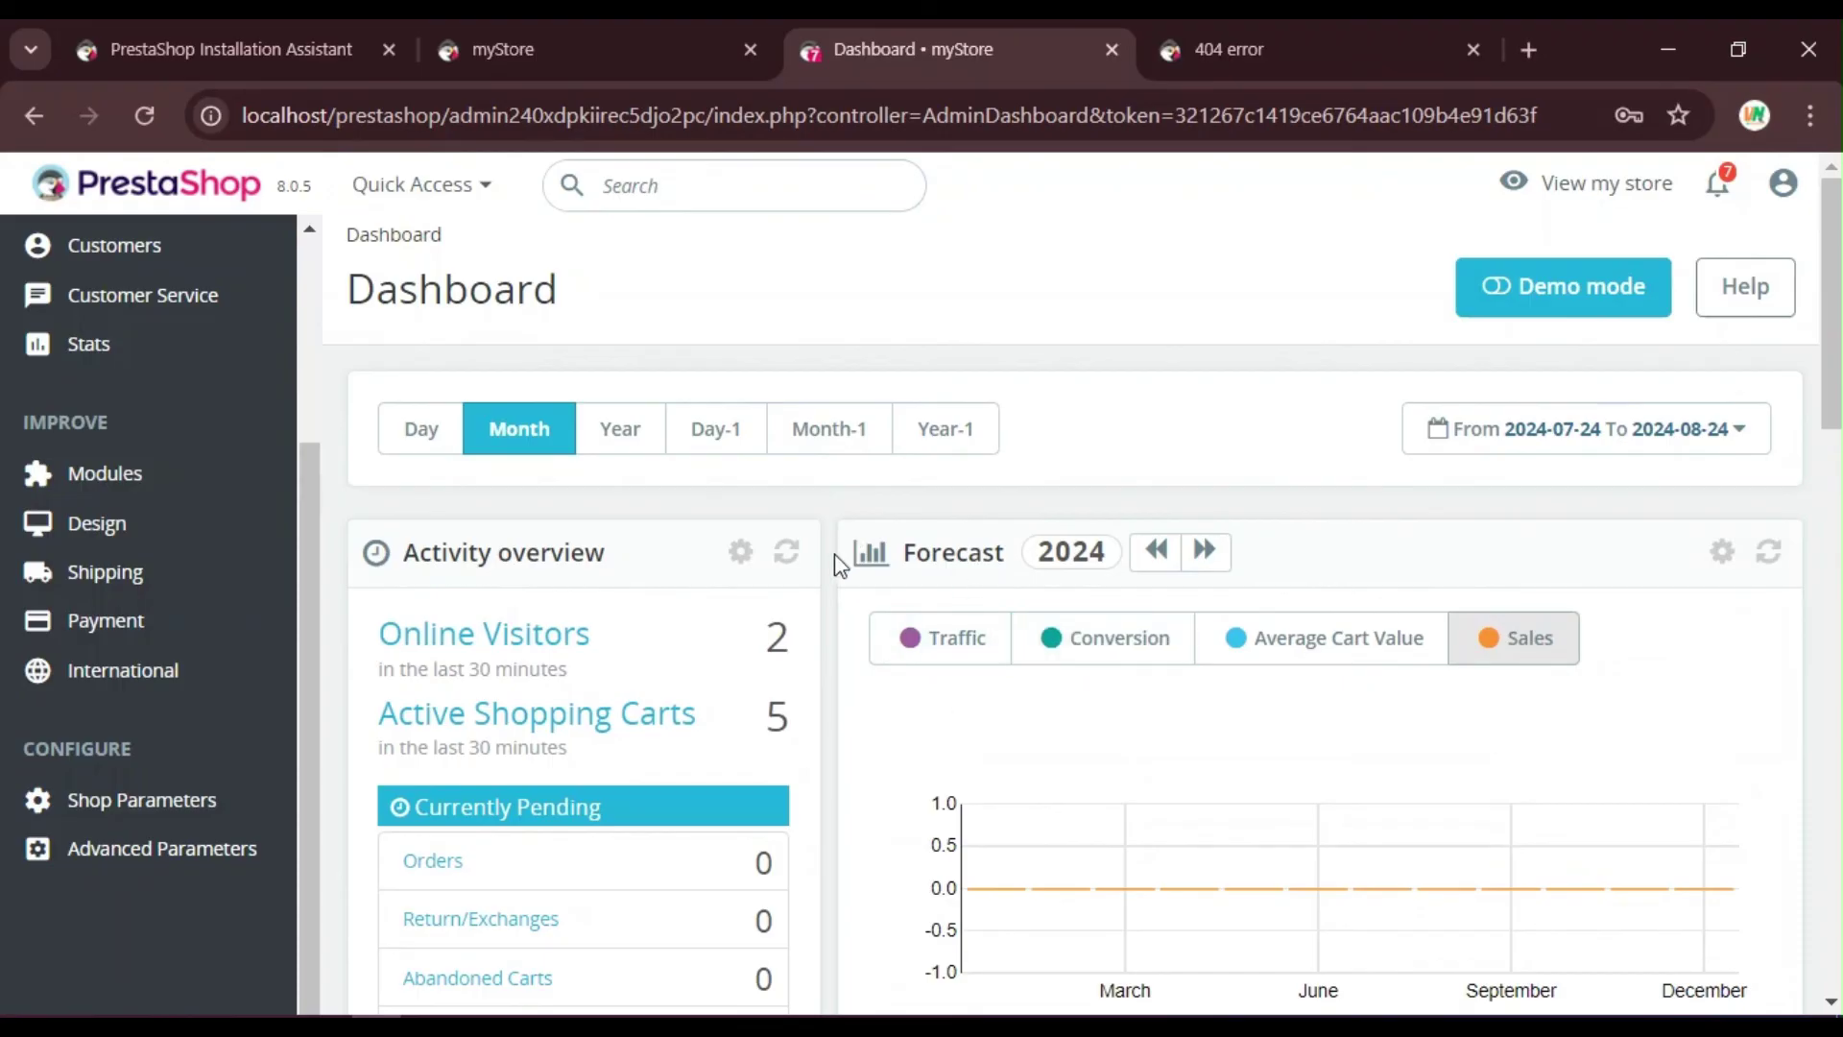
Step: Open Modules > Module Manager, briefly check XAMPP, then switch to the 404 error tab
{"action": "scroll", "coordinate": [276, 704], "scroll_direction": "up", "scroll_amount": 3}
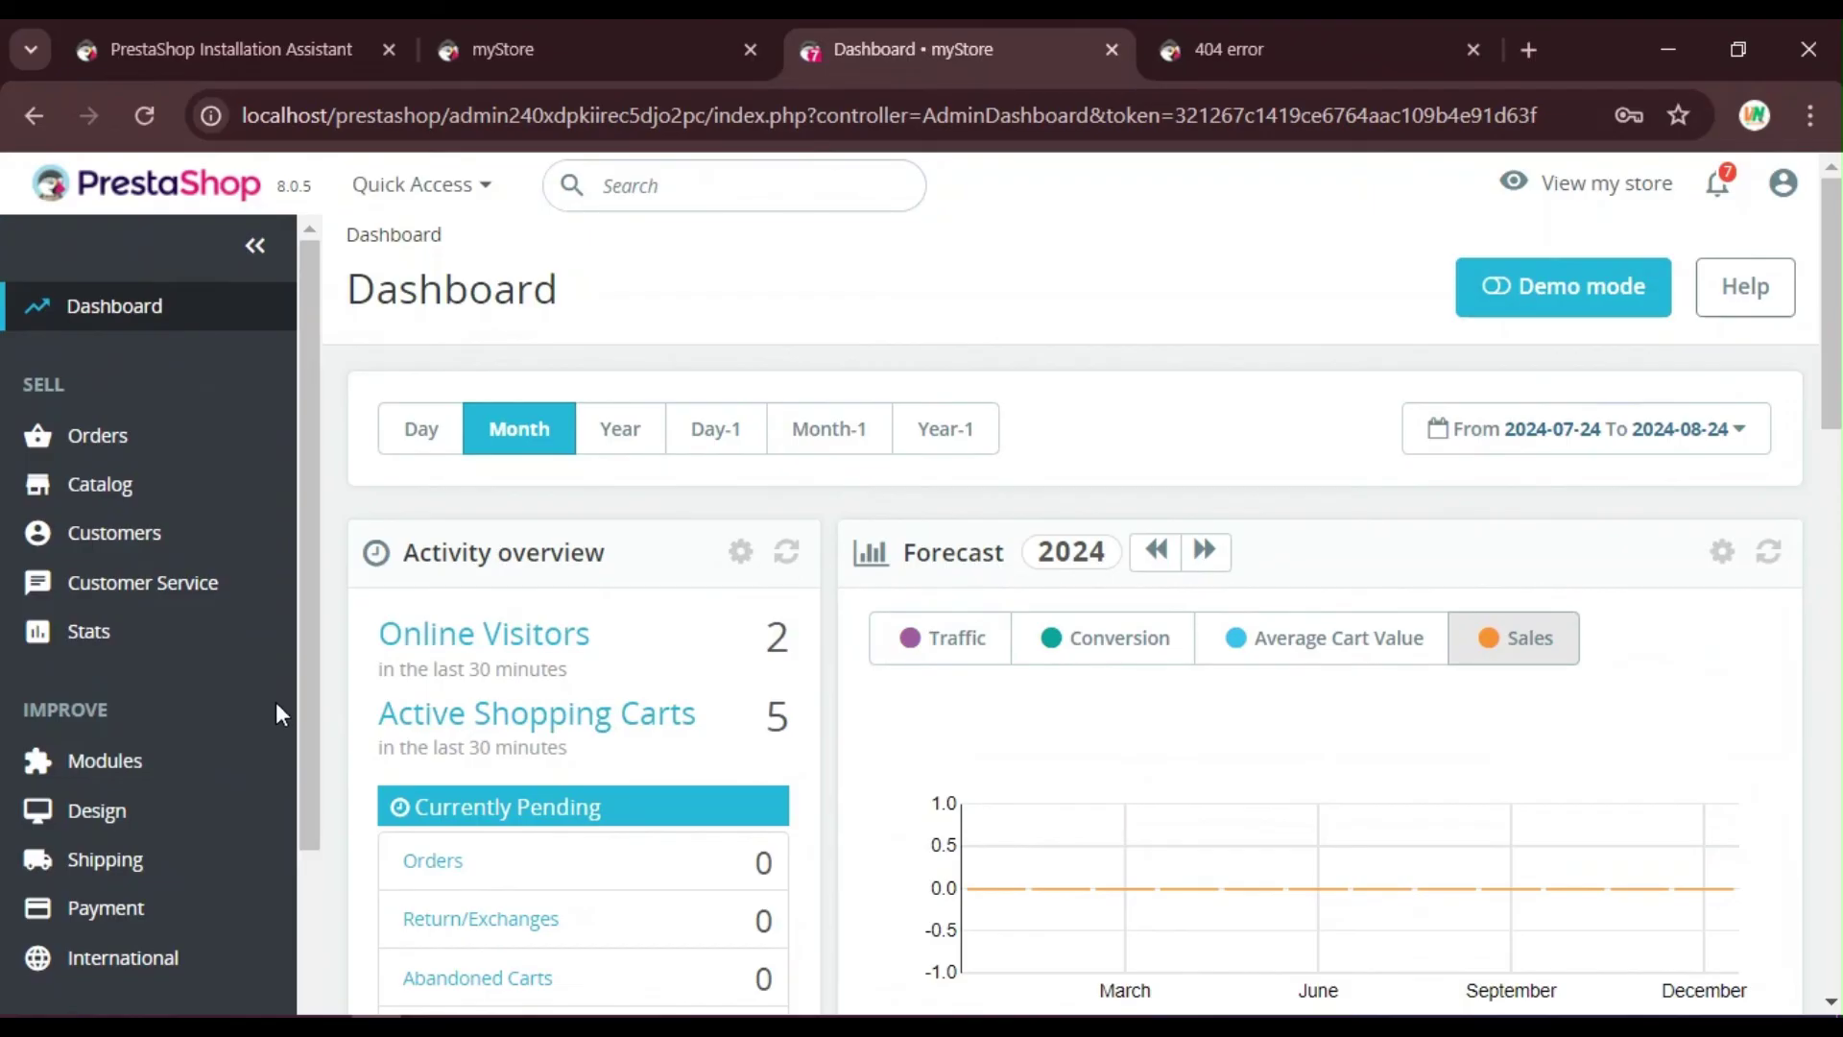
{"action": "left_click", "coordinate": [104, 767]}
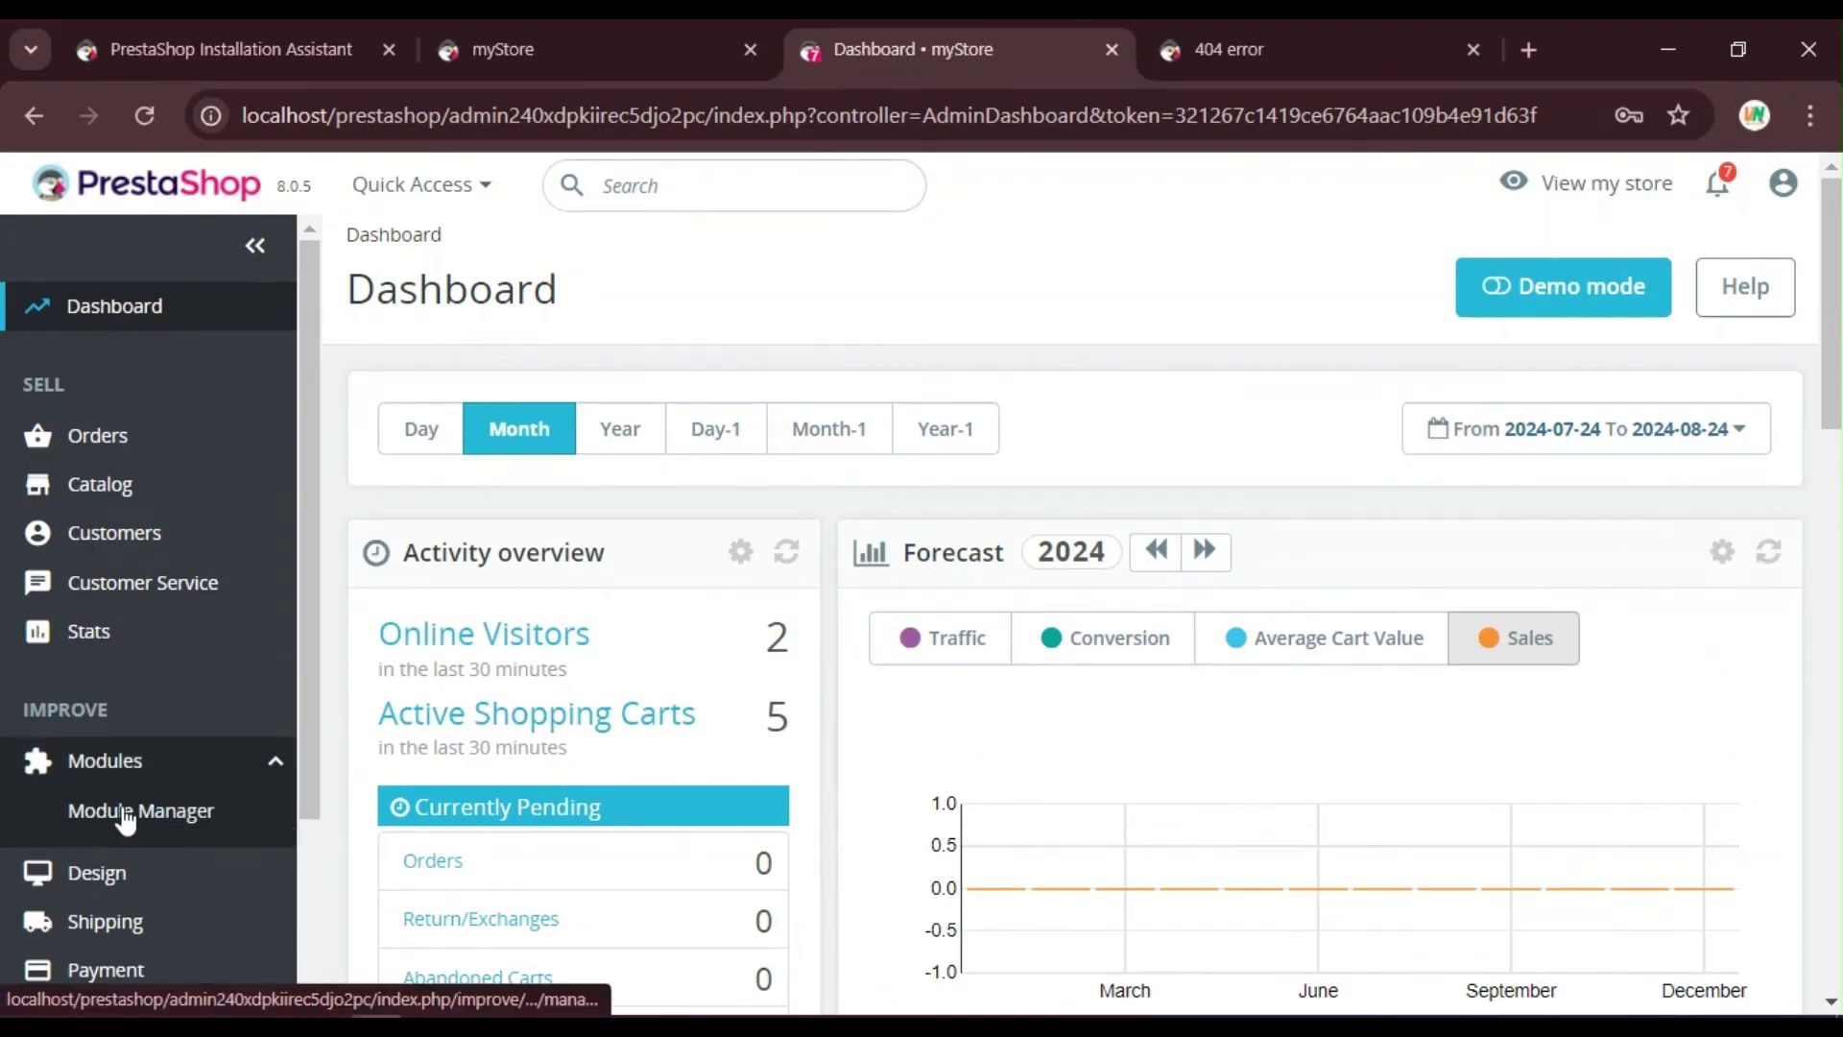
{"action": "left_click", "coordinate": [124, 812]}
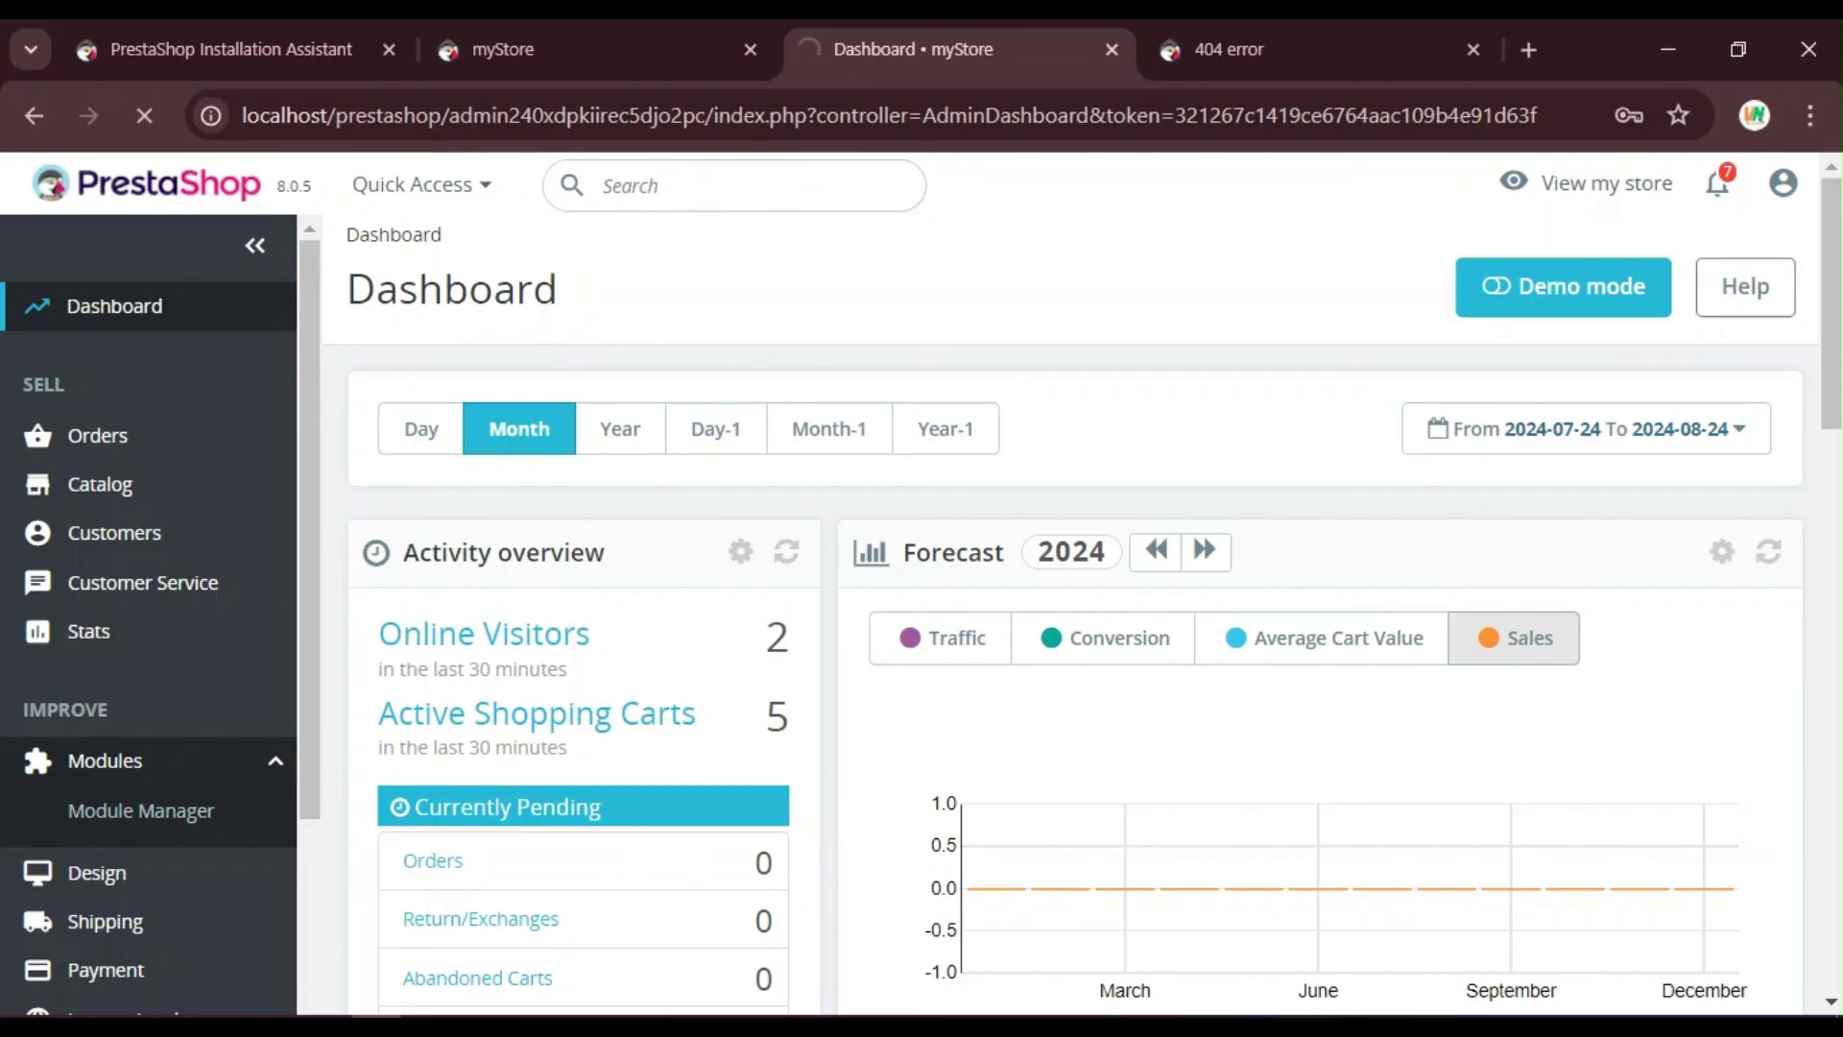
{"action": "key", "text": "alt+Tab"}
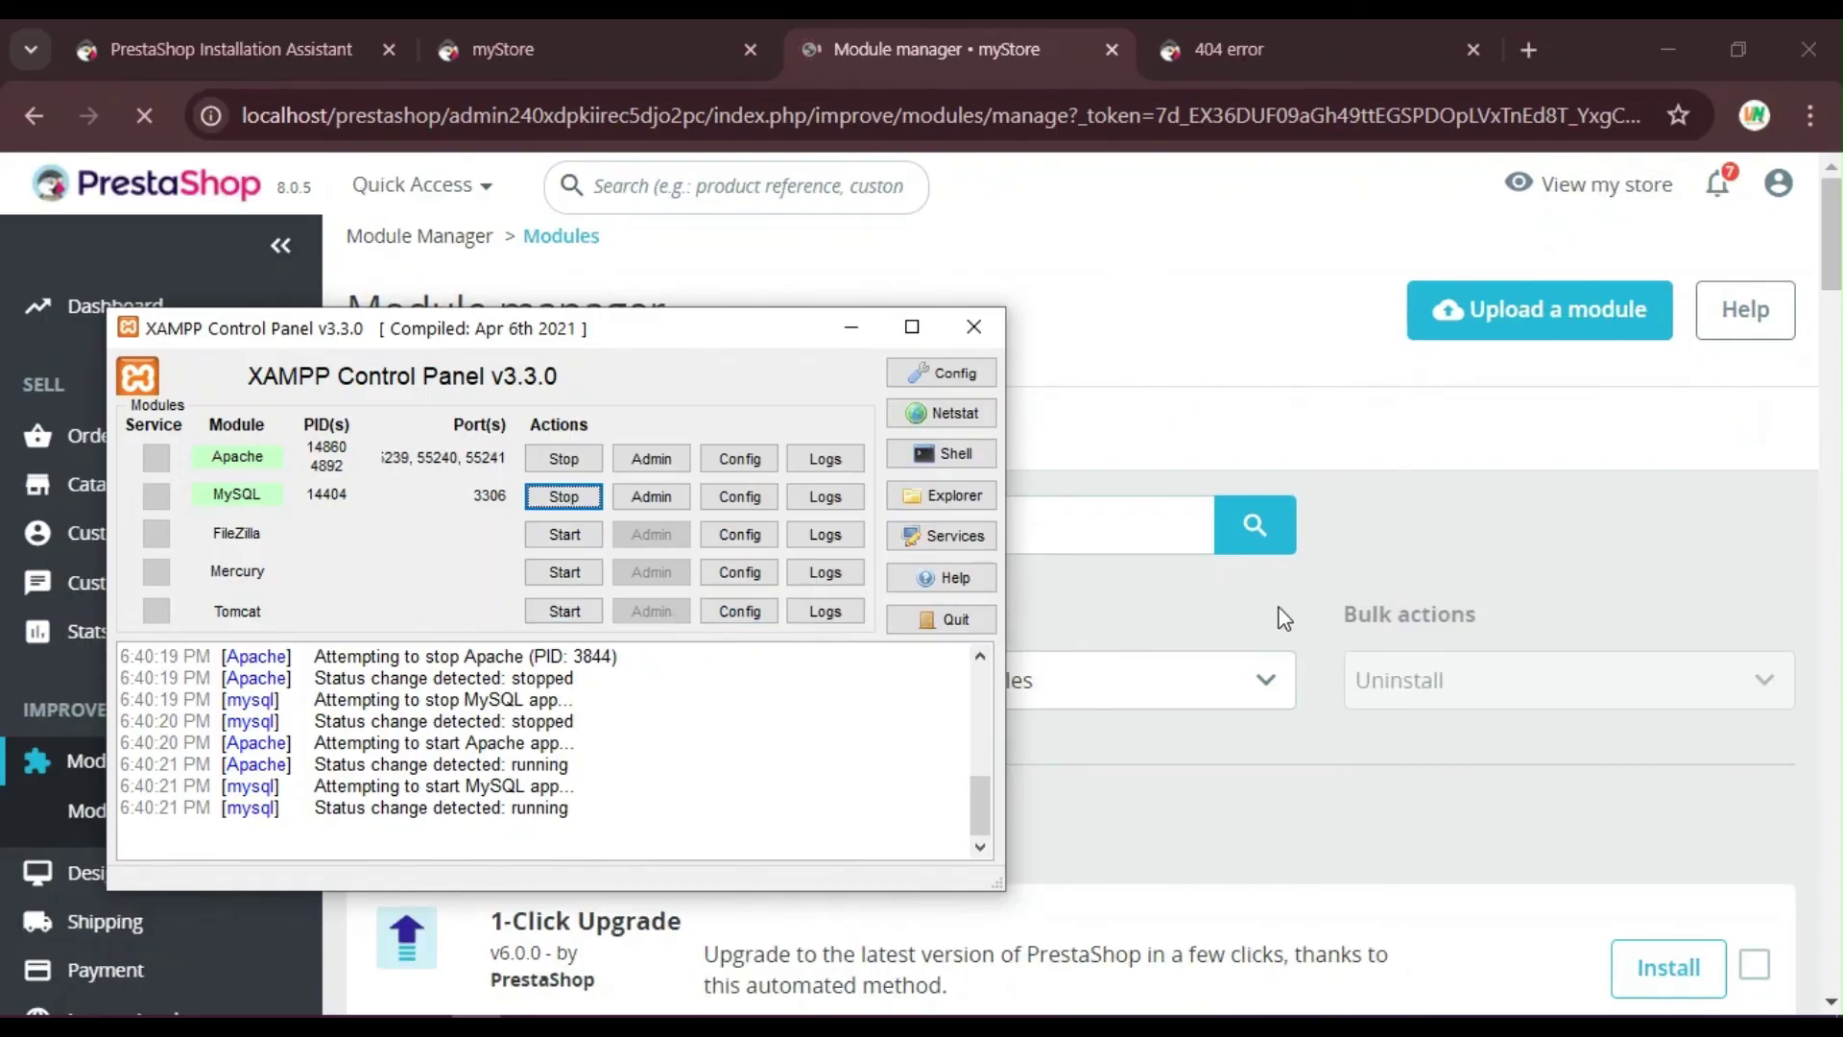
{"action": "left_click", "coordinate": [1652, 610]}
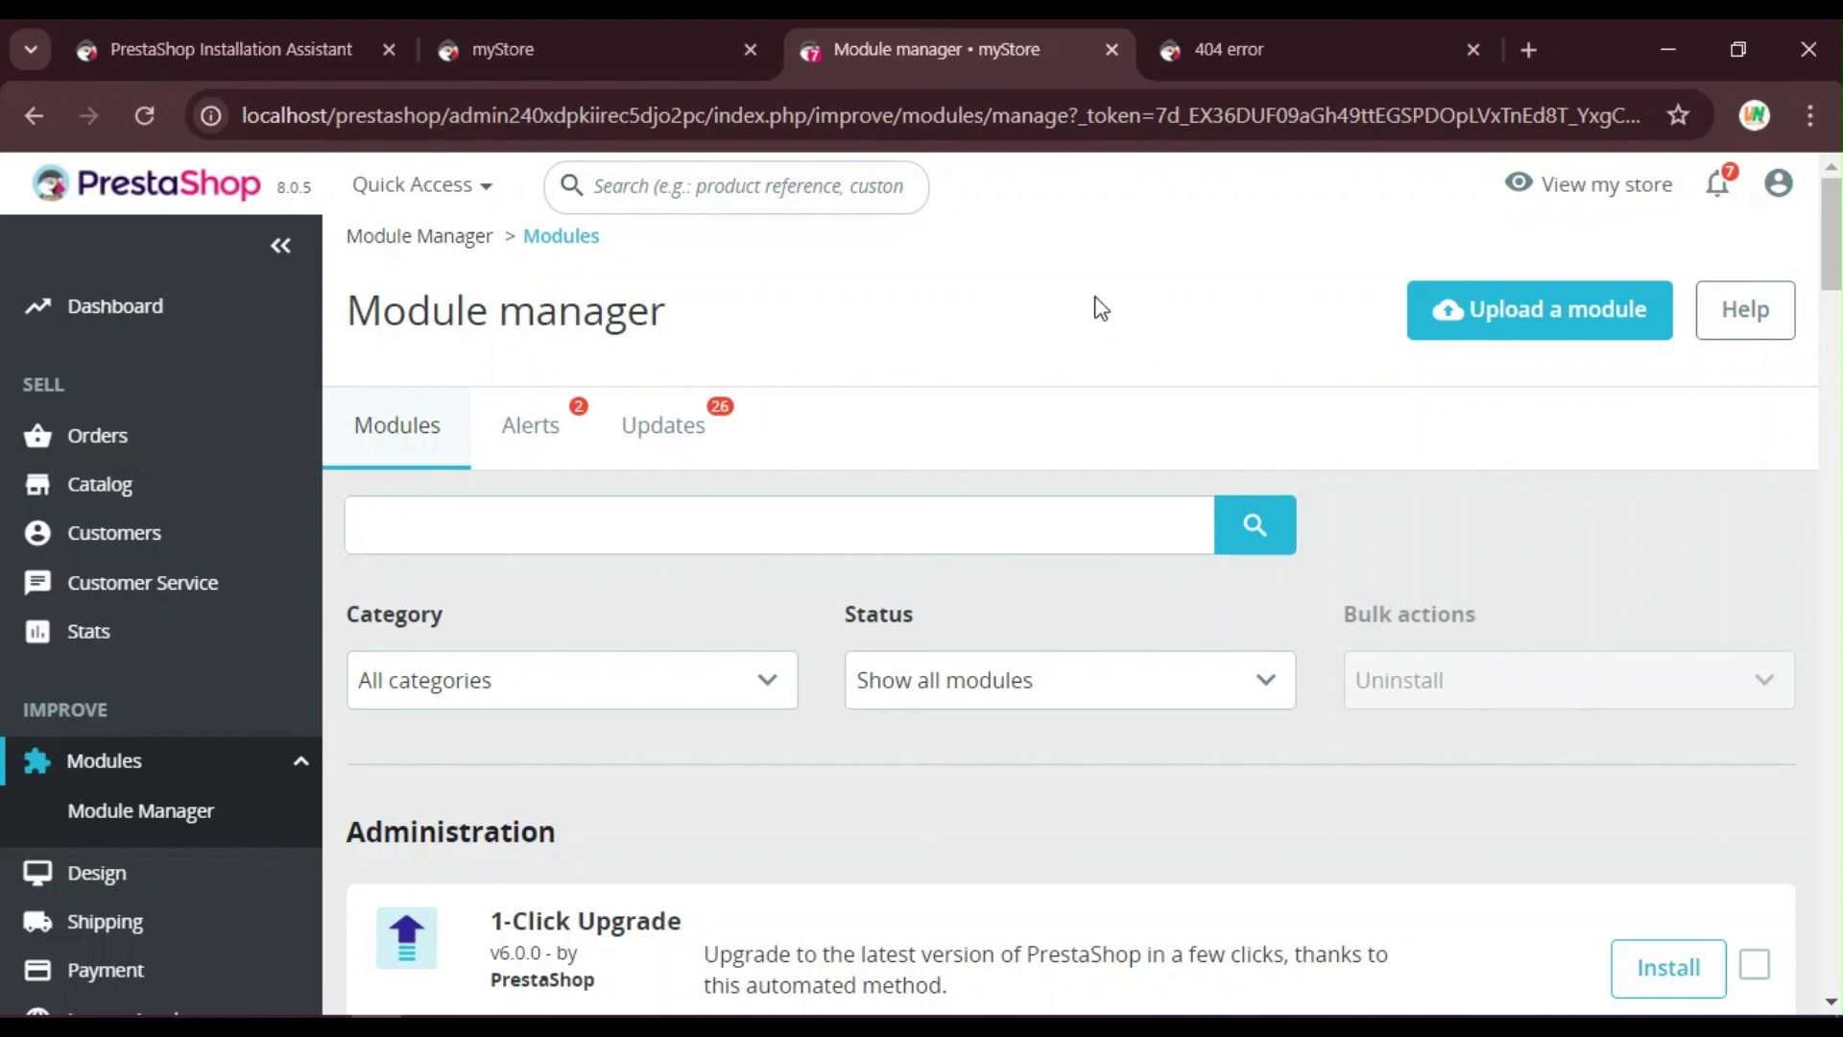
{"action": "left_click", "coordinate": [1202, 23]}
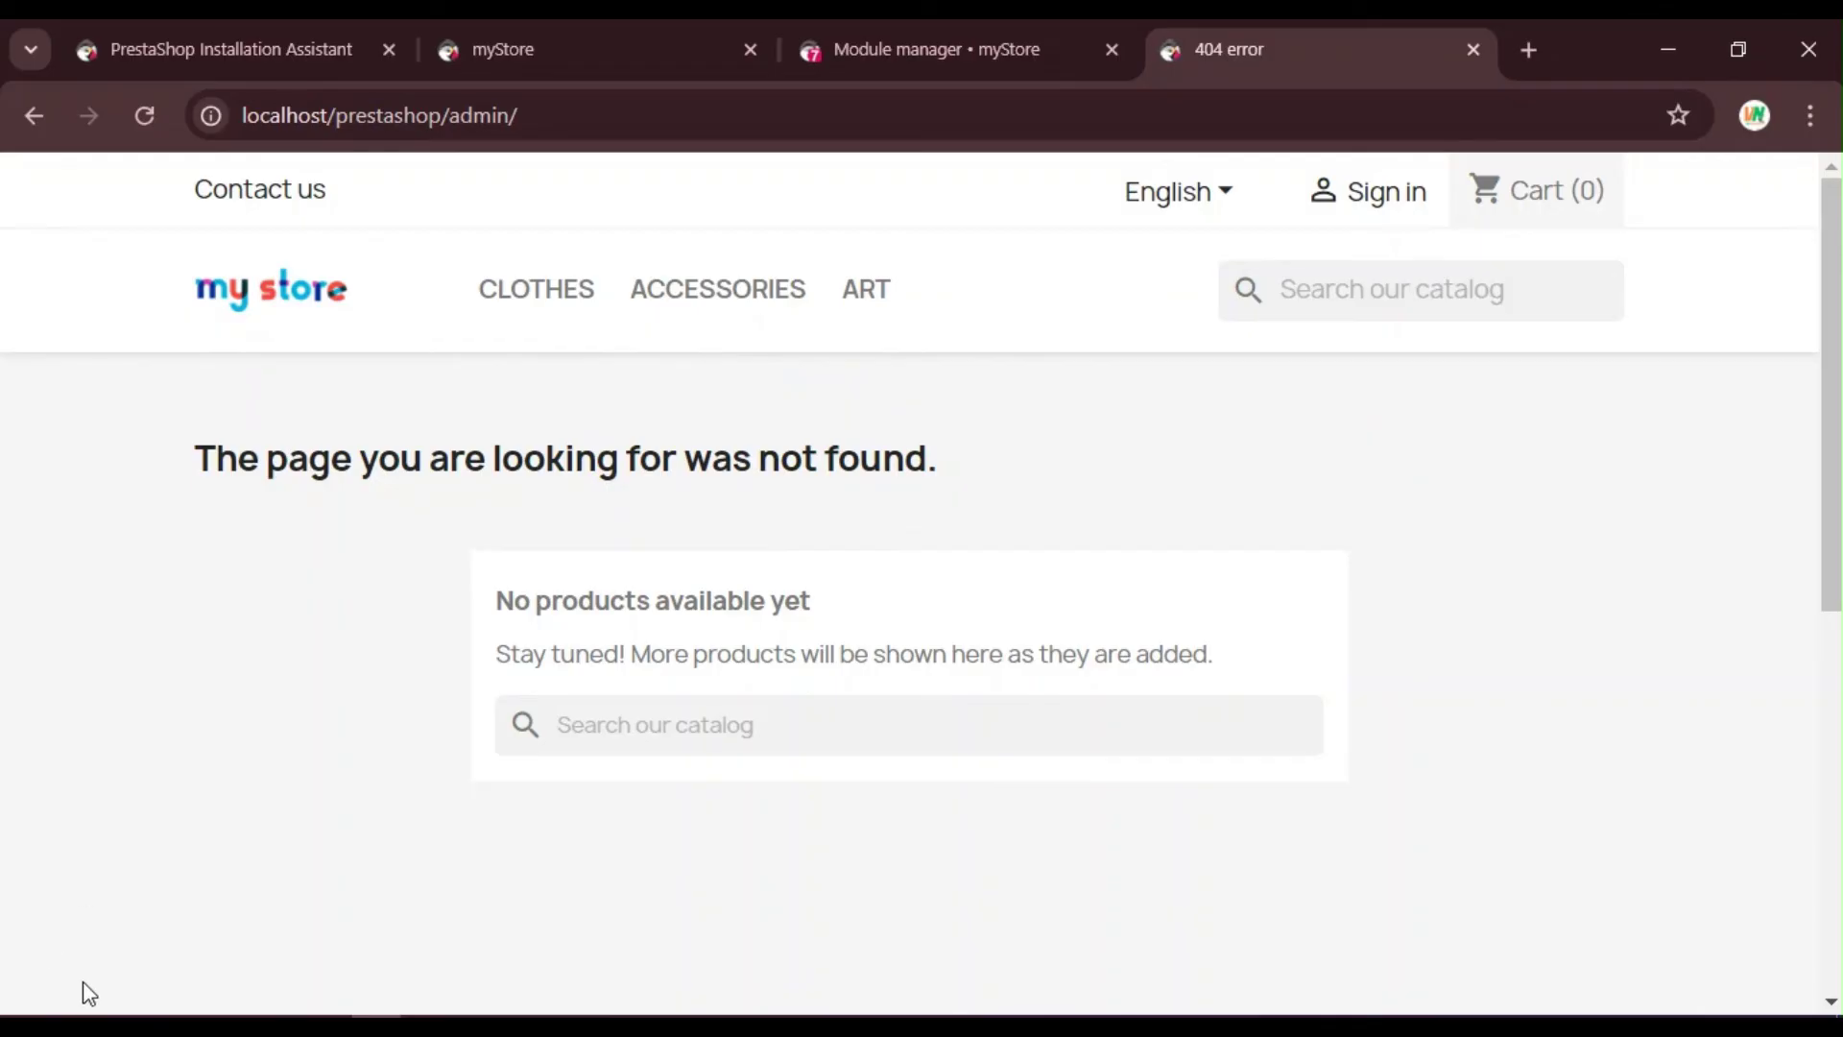
Step: Rename the admin240xdpkiirec5djo2pc folder in htdocs\prestashop to admin123
{"action": "mouse_move", "coordinate": [77, 1025]}
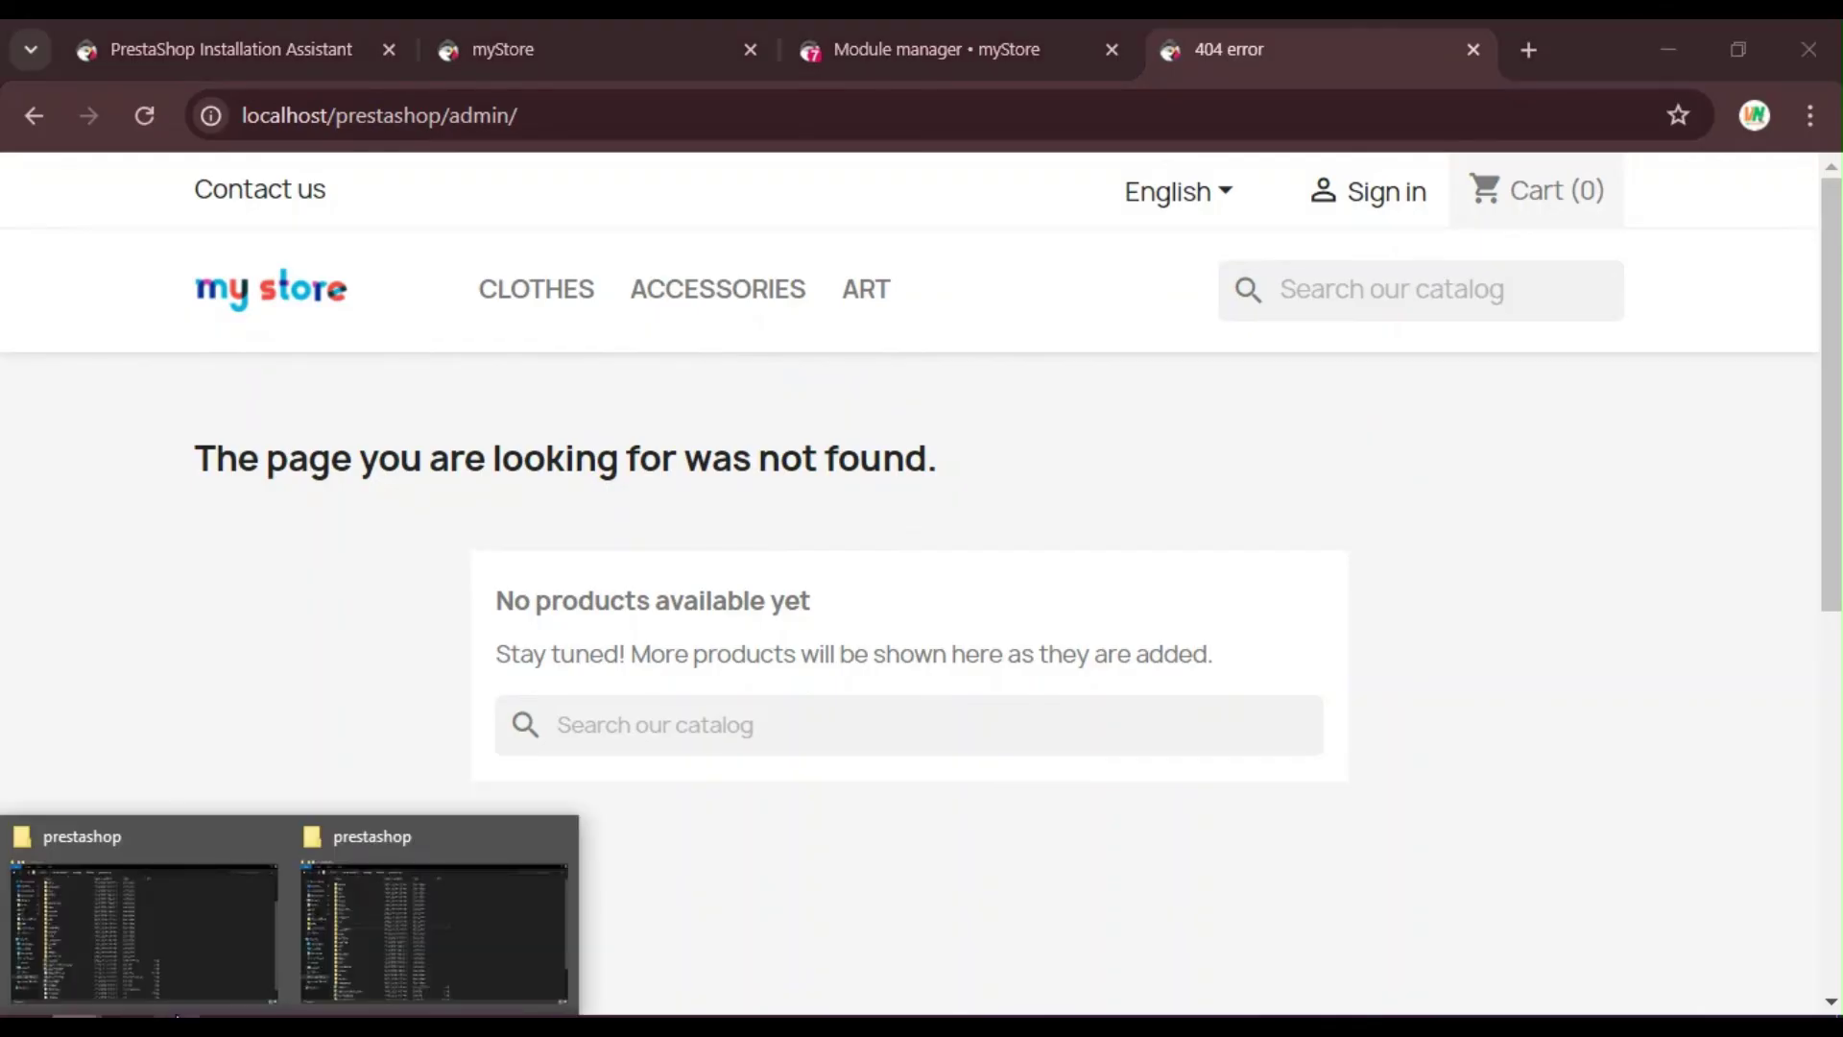
{"action": "left_click", "coordinate": [411, 961]}
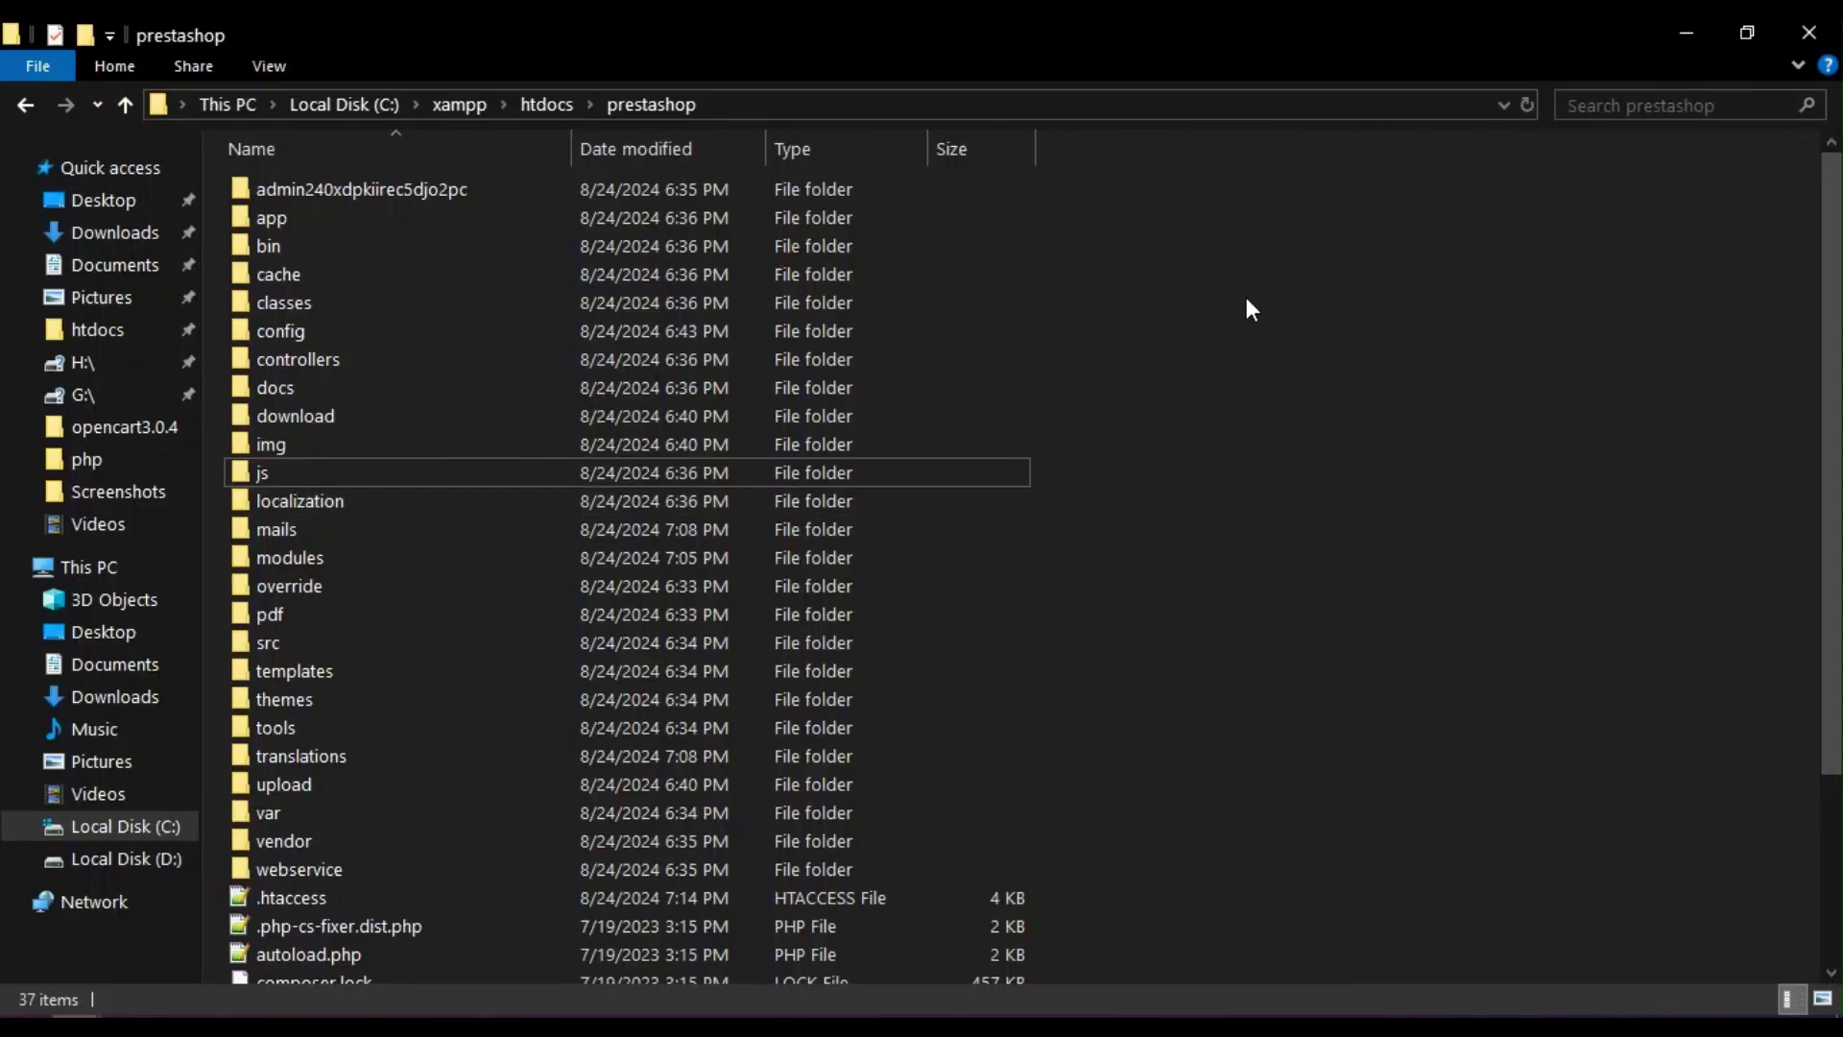
{"action": "left_click", "coordinate": [412, 191]}
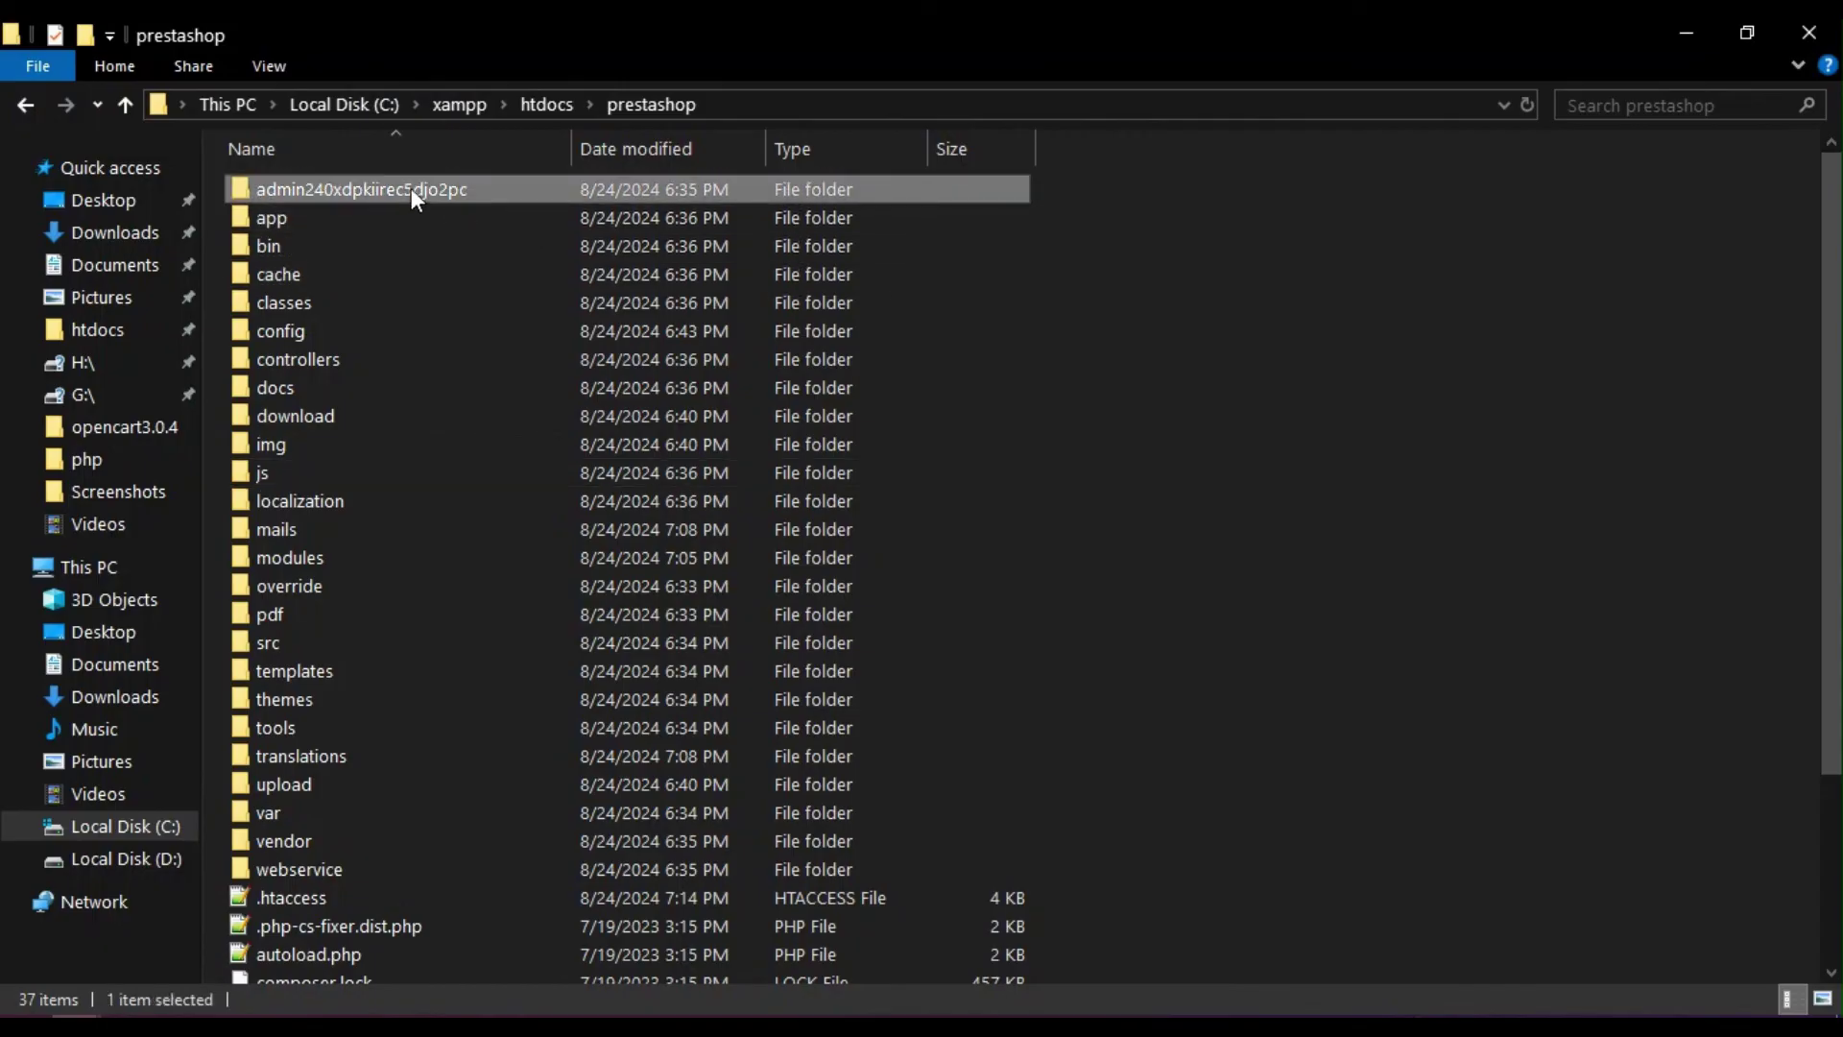
{"action": "right_click", "coordinate": [411, 188]}
{"action": "left_click", "coordinate": [518, 820]}
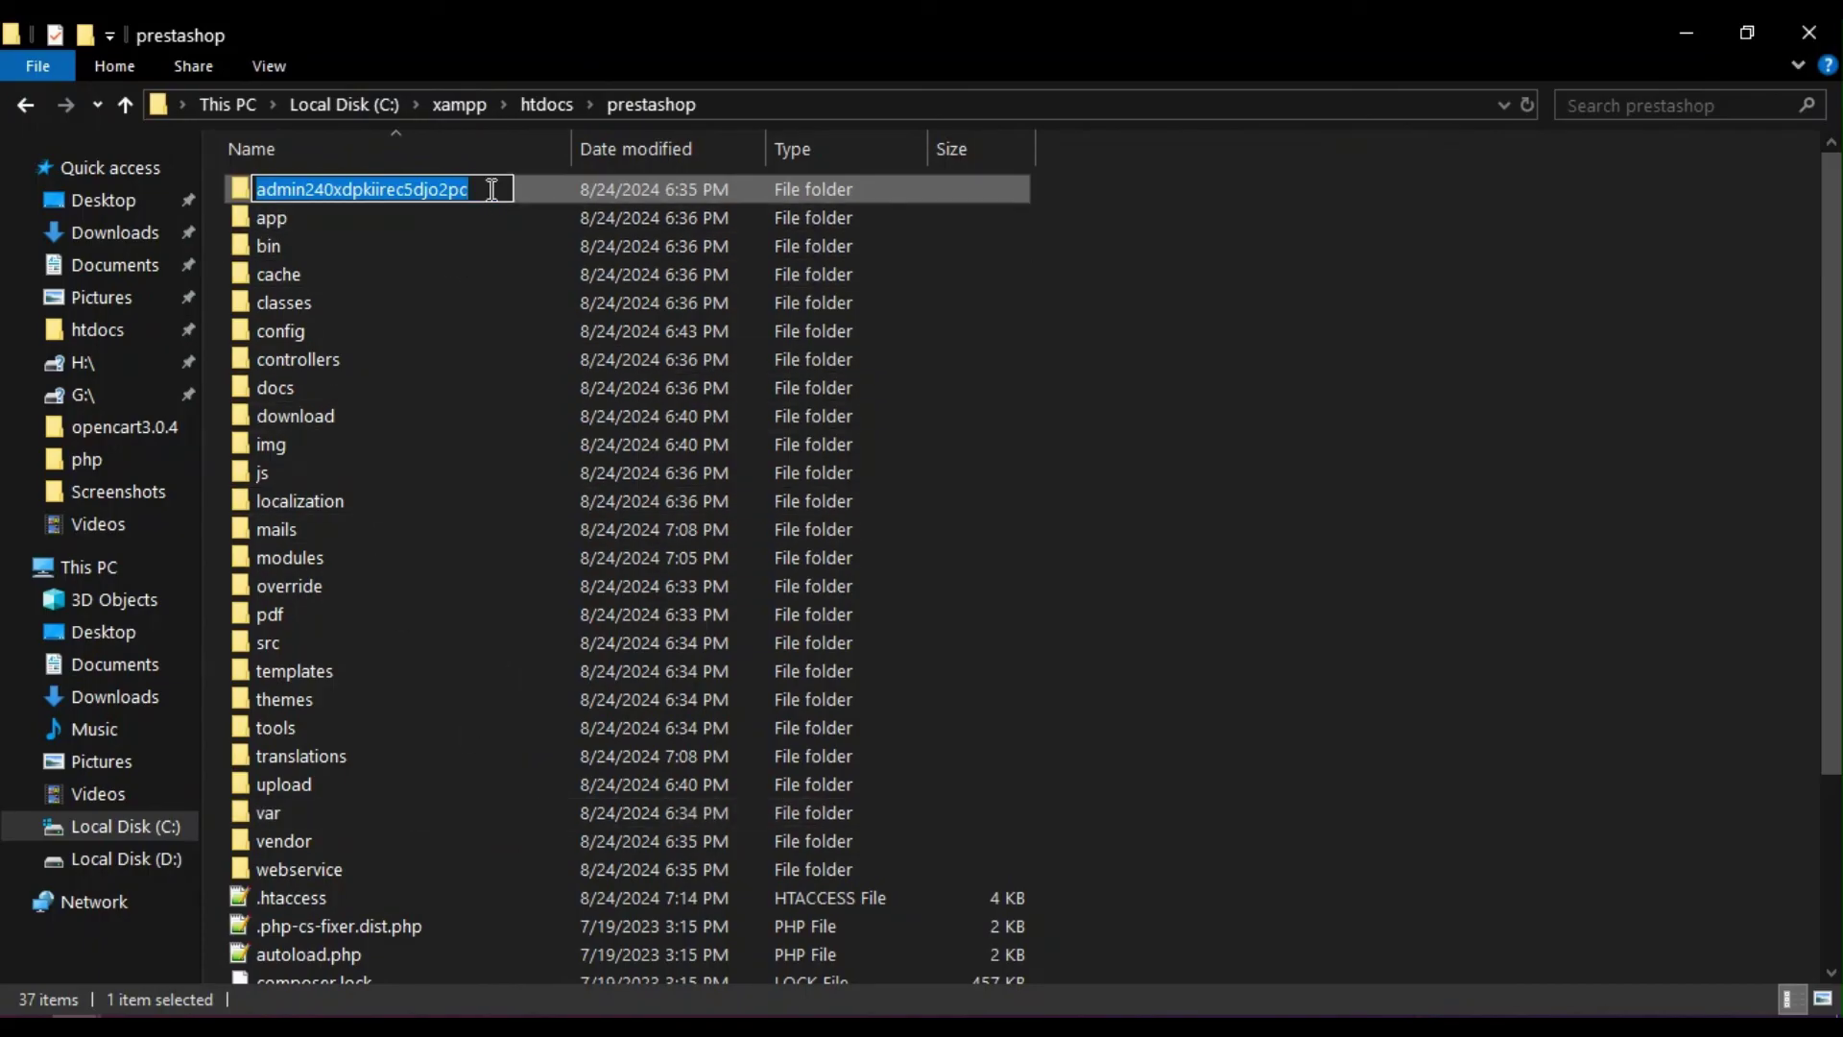
{"action": "left_click_drag", "start_coordinate": [491, 189], "coordinate": [305, 195]}
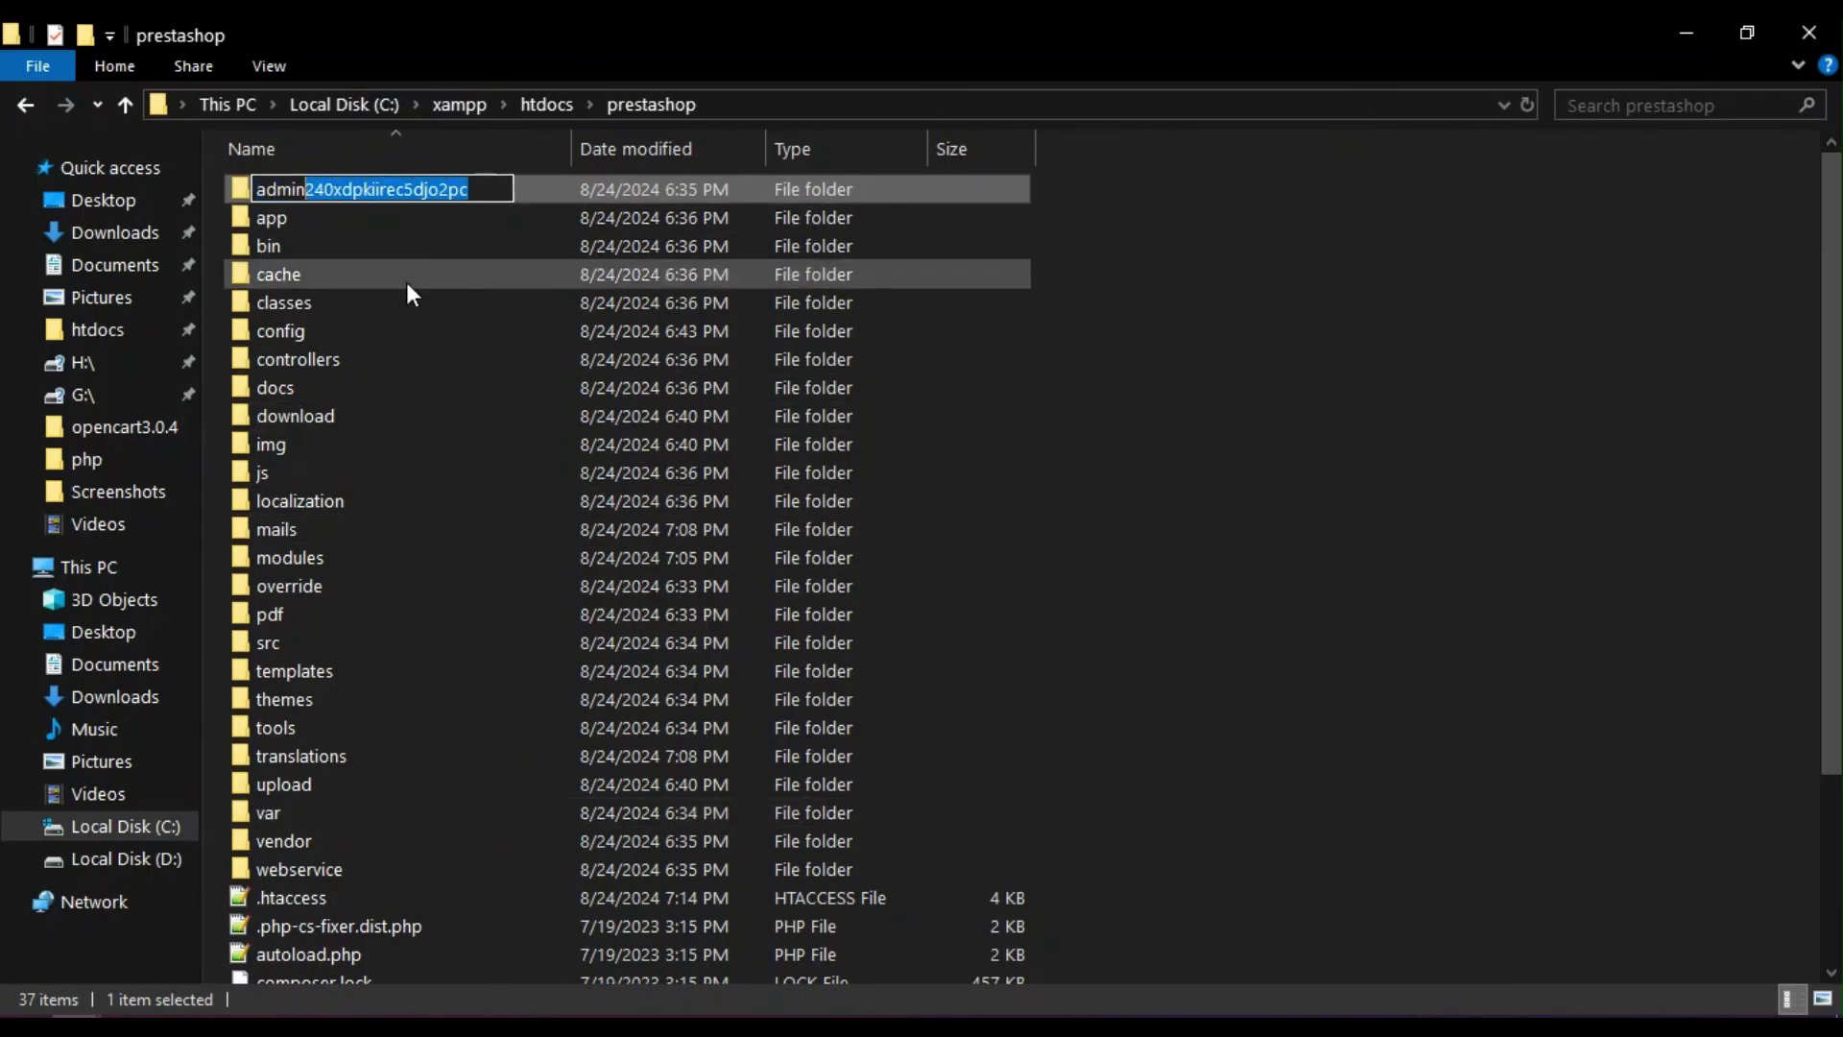
{"action": "type", "text": "1"}
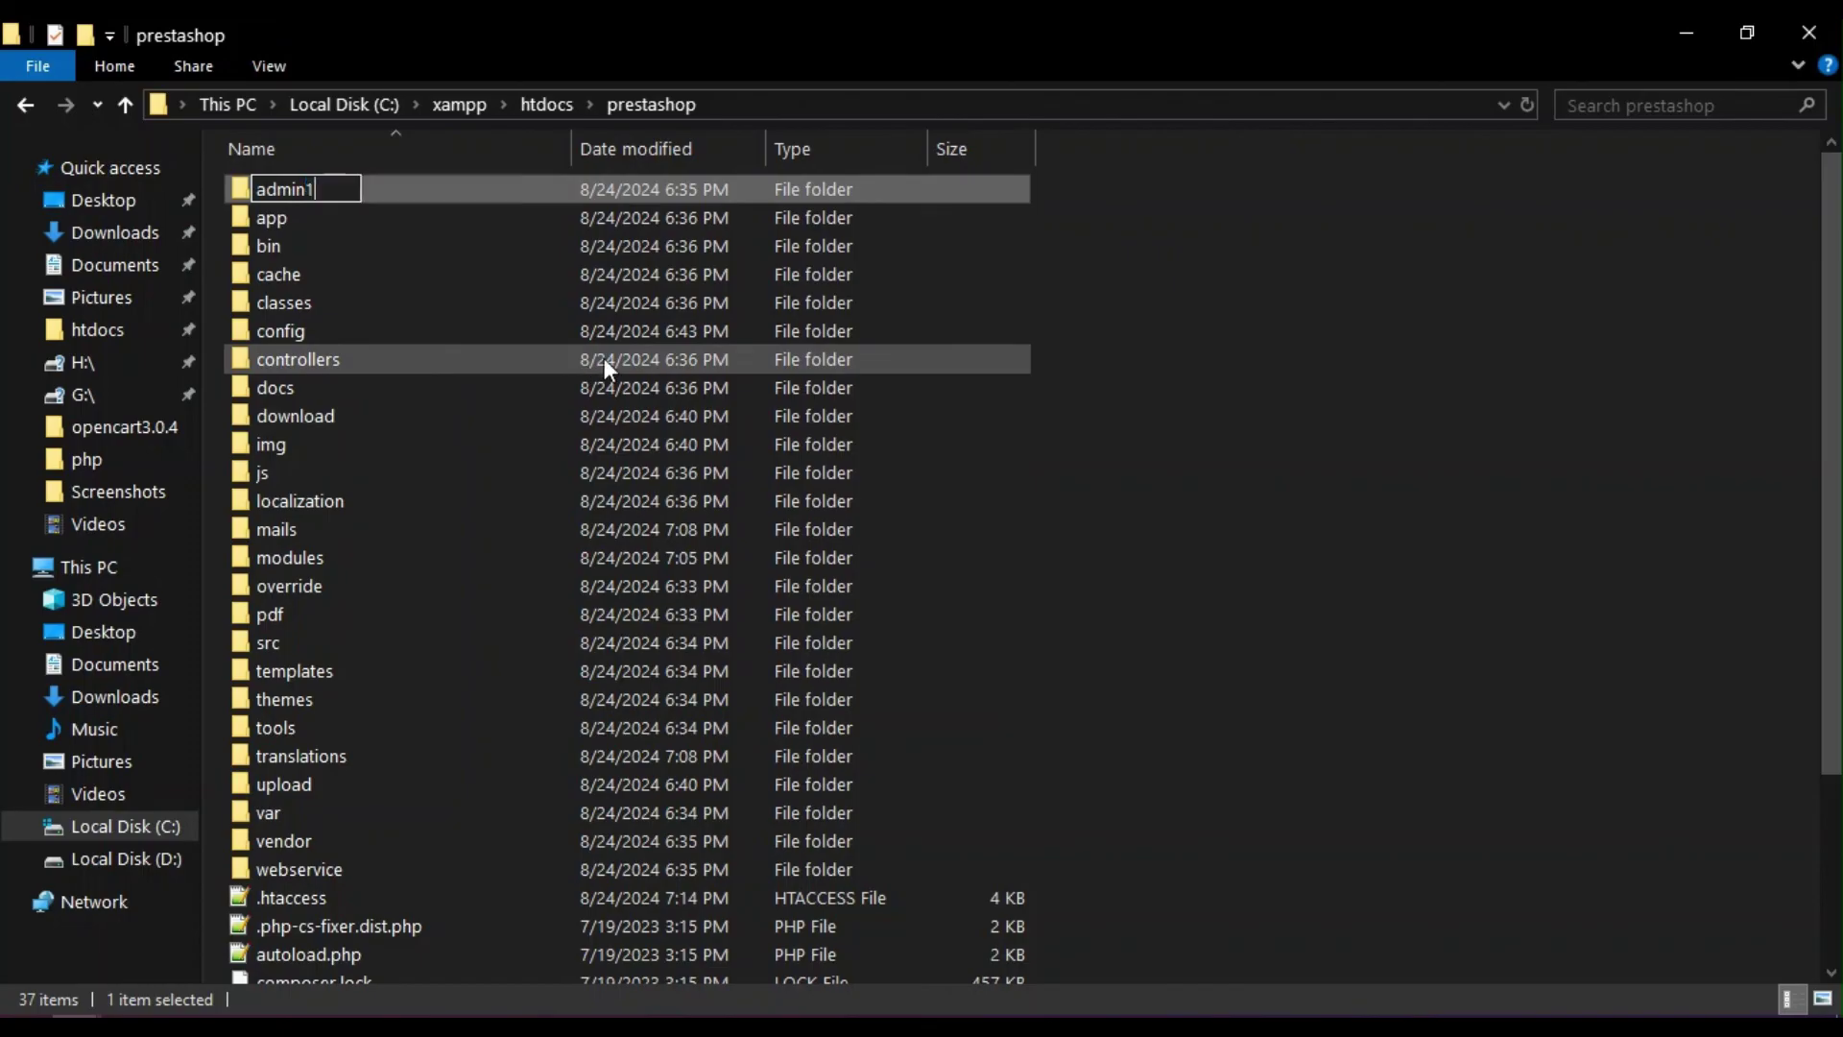
{"action": "type", "text": "23"}
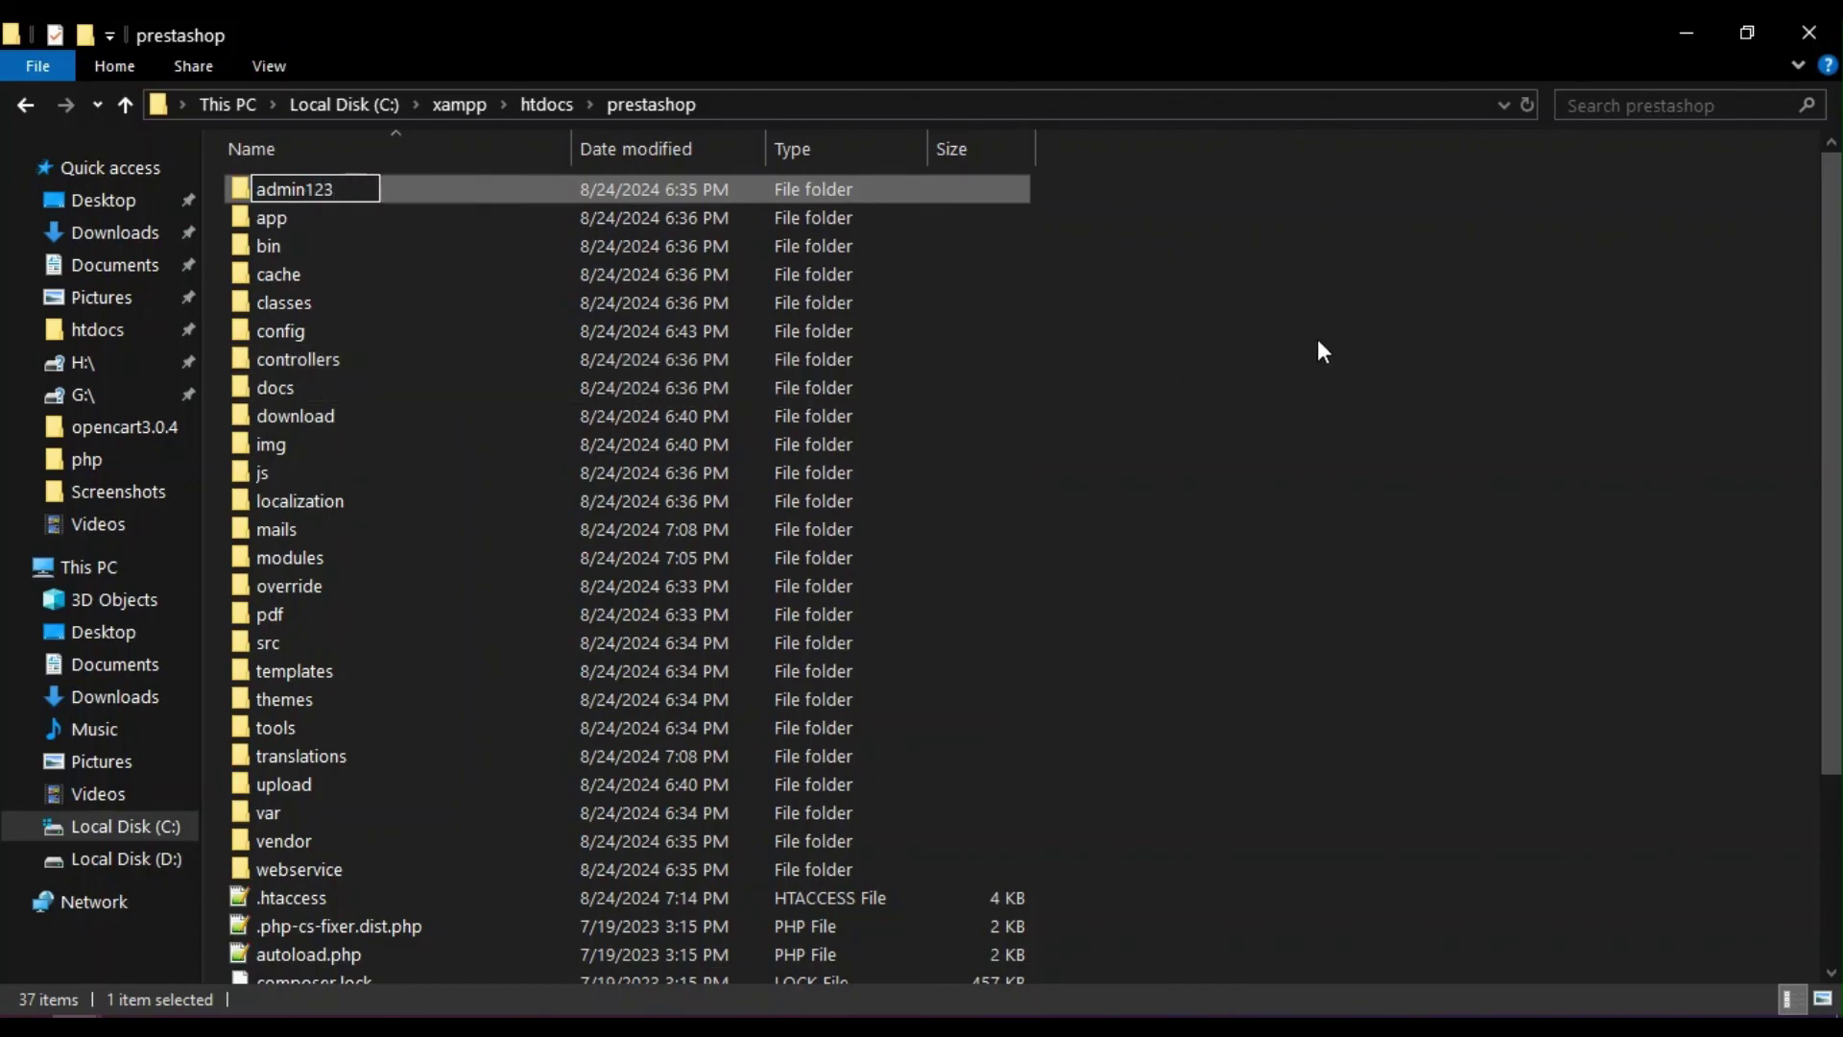
{"action": "left_click", "coordinate": [1319, 346]}
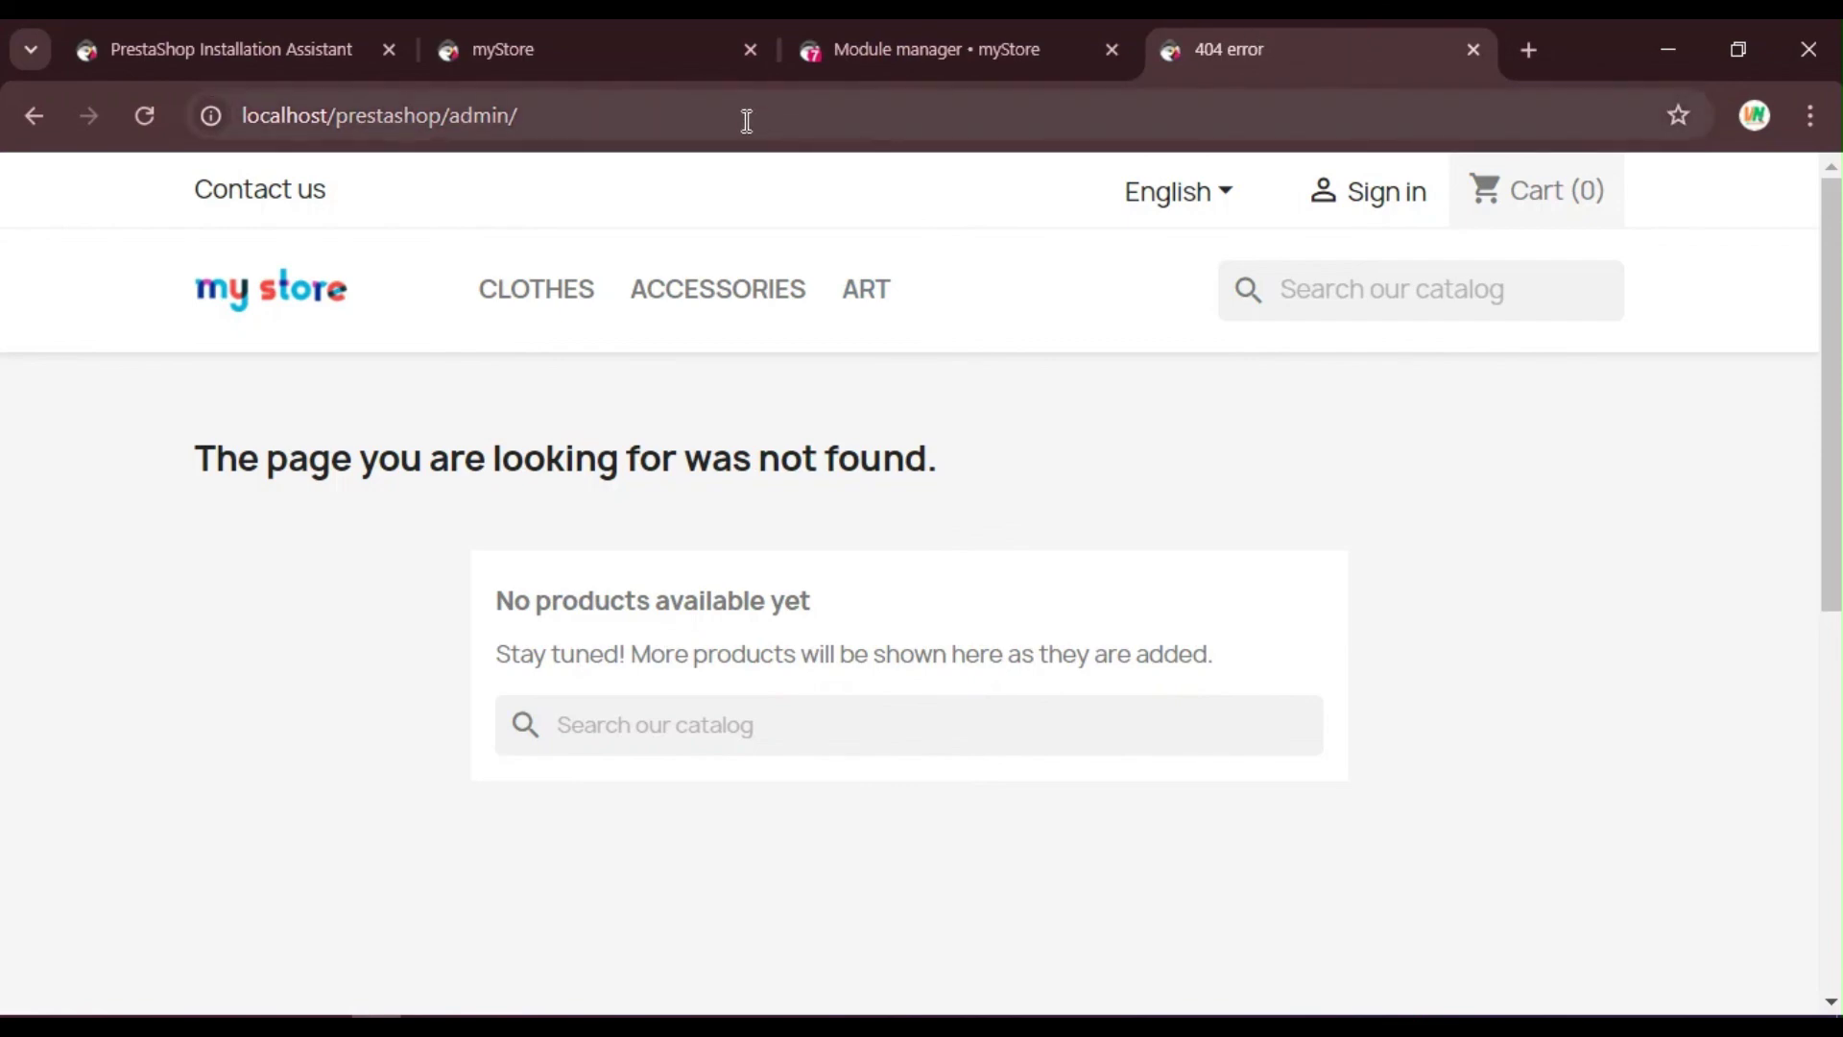
Step: Change the address to localhost/prestashop/admin123 to load the back office
{"action": "left_click", "coordinate": [746, 117]}
{"action": "left_click", "coordinate": [746, 120]}
{"action": "key", "text": "BackSpace"}
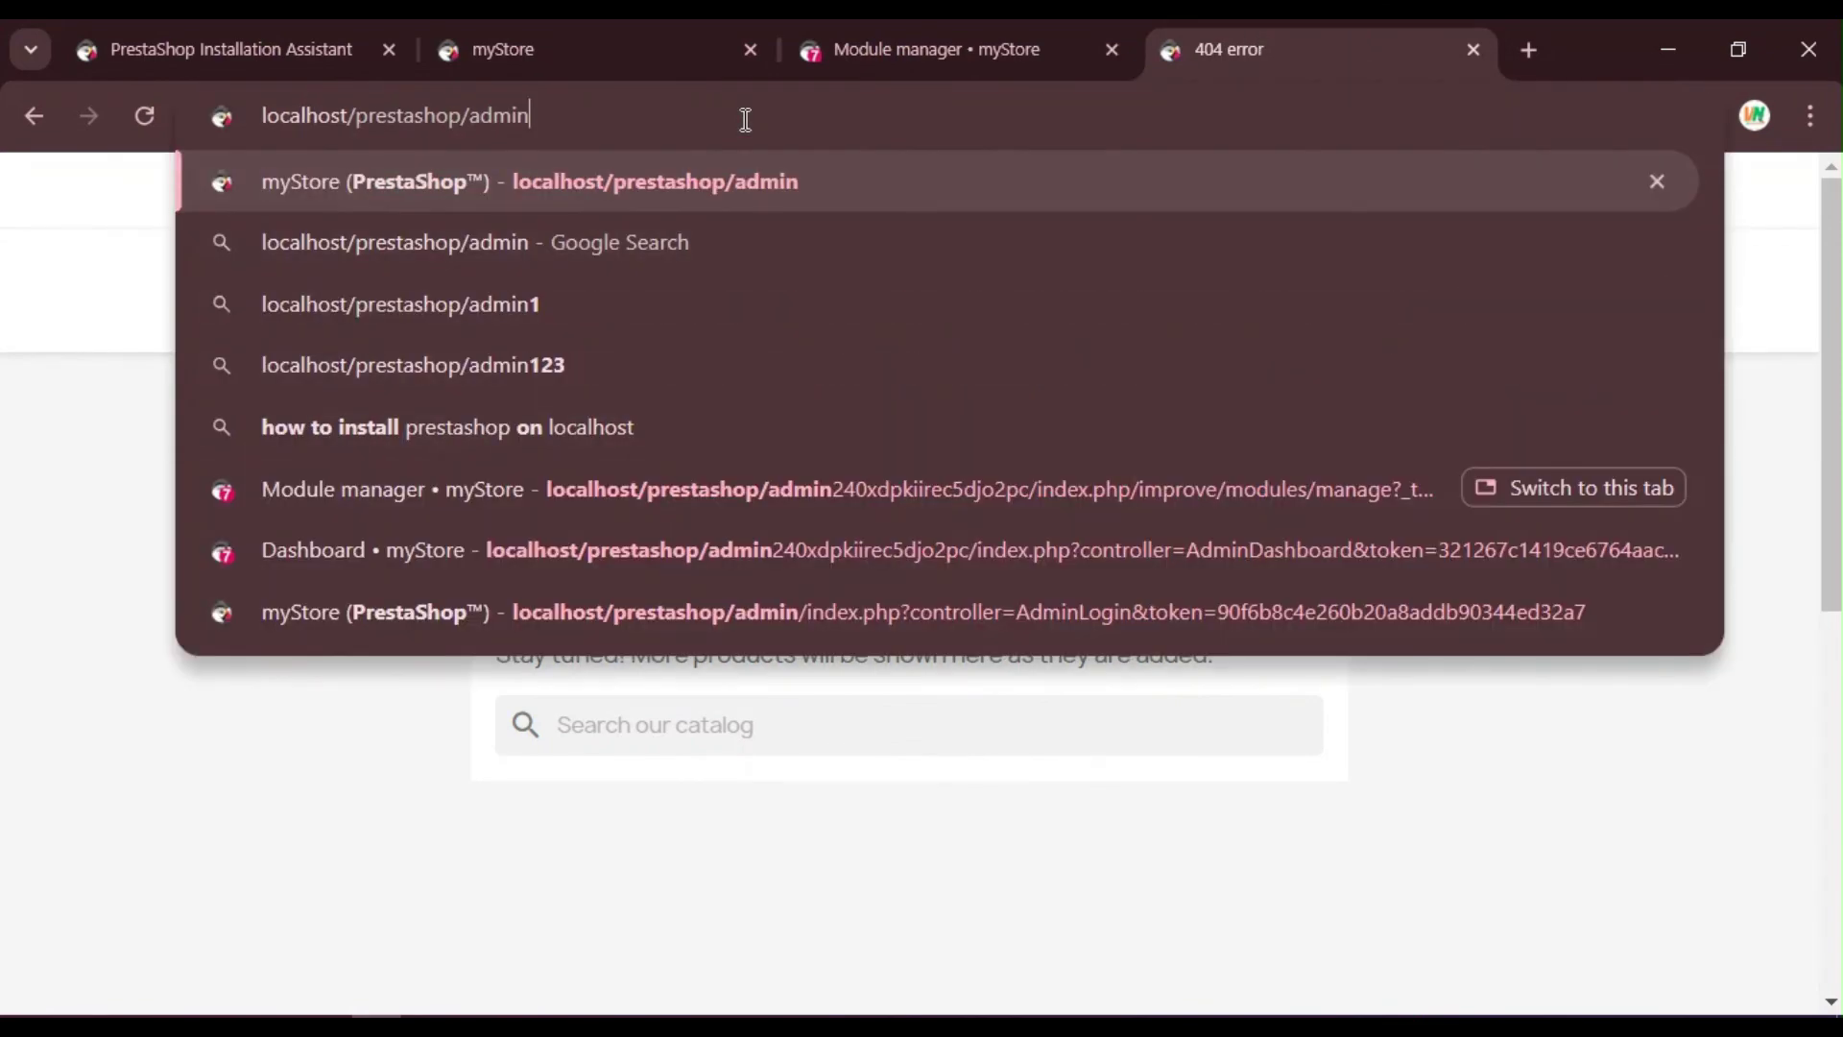
{"action": "type", "text": "123"}
{"action": "key", "text": "Return"}
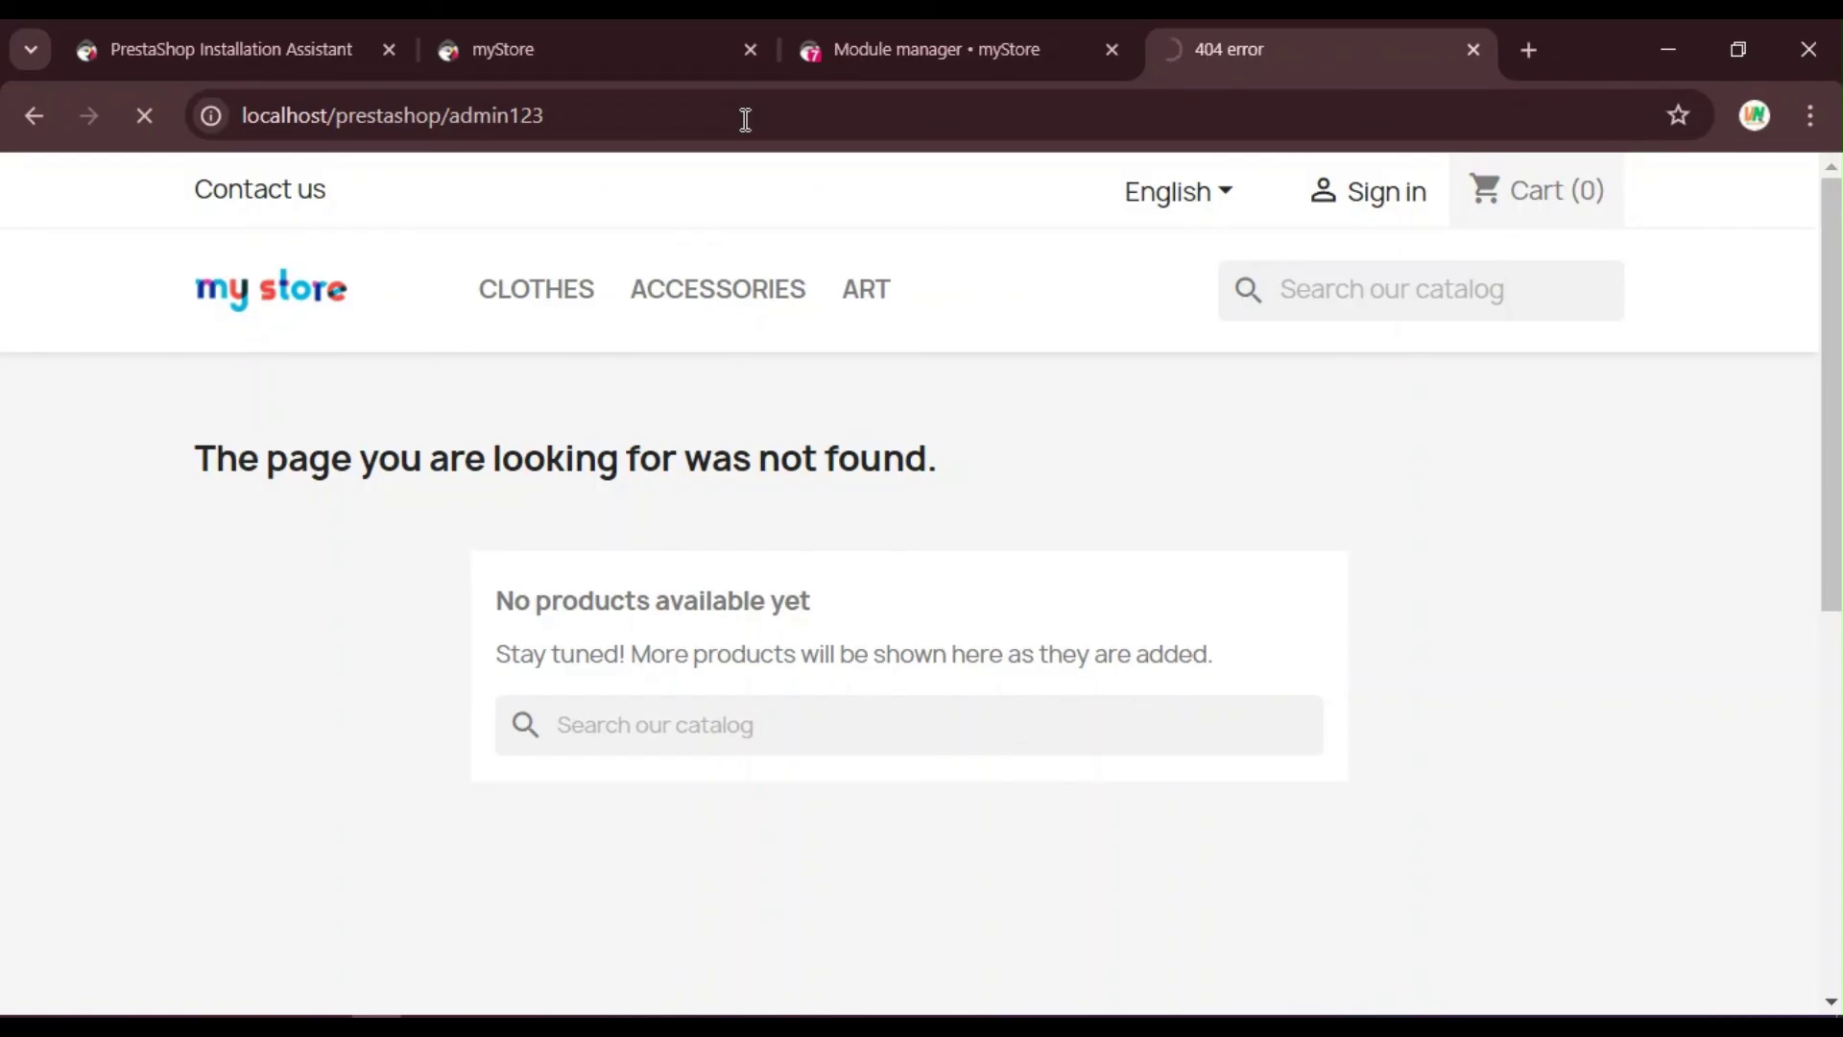
Step: Move the myStore storefront tab to the last position and scroll through its homepage
{"action": "left_click", "coordinate": [695, 20]}
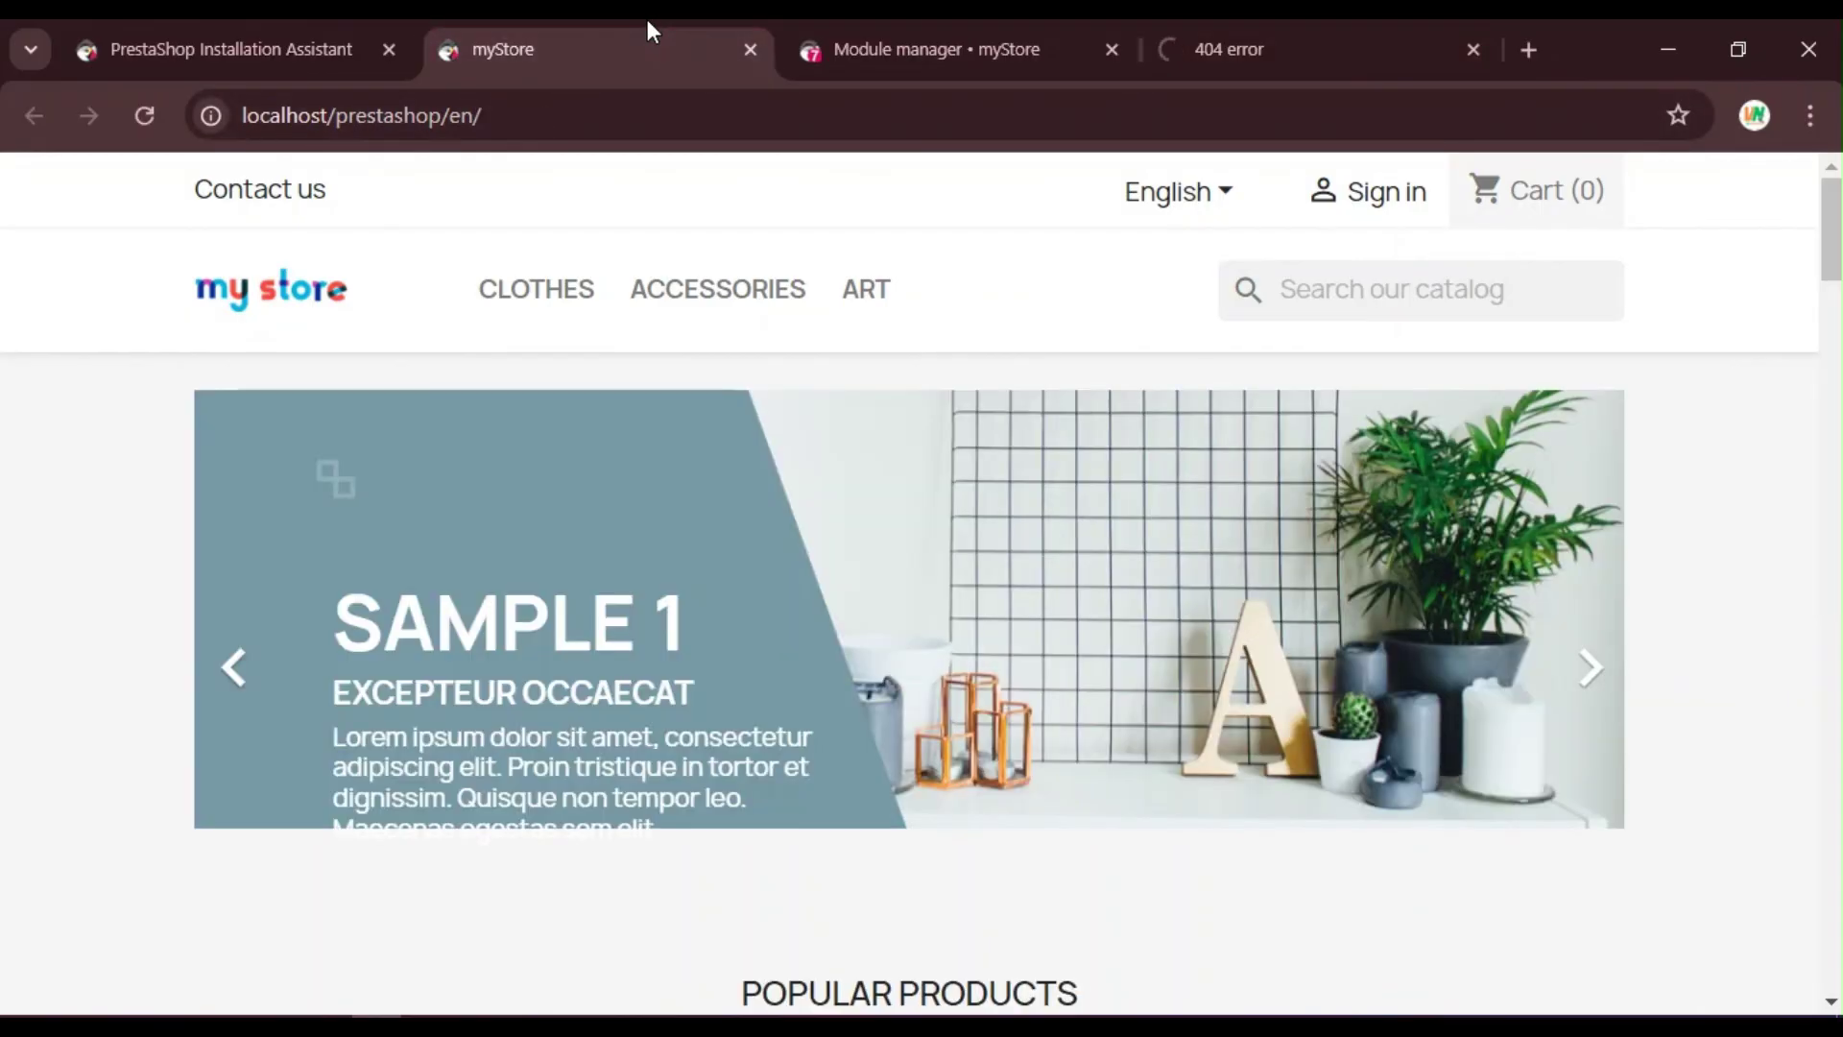
{"action": "left_click_drag", "start_coordinate": [647, 19], "coordinate": [1287, 32]}
{"action": "scroll", "coordinate": [1598, 388], "scroll_direction": "down", "scroll_amount": 6}
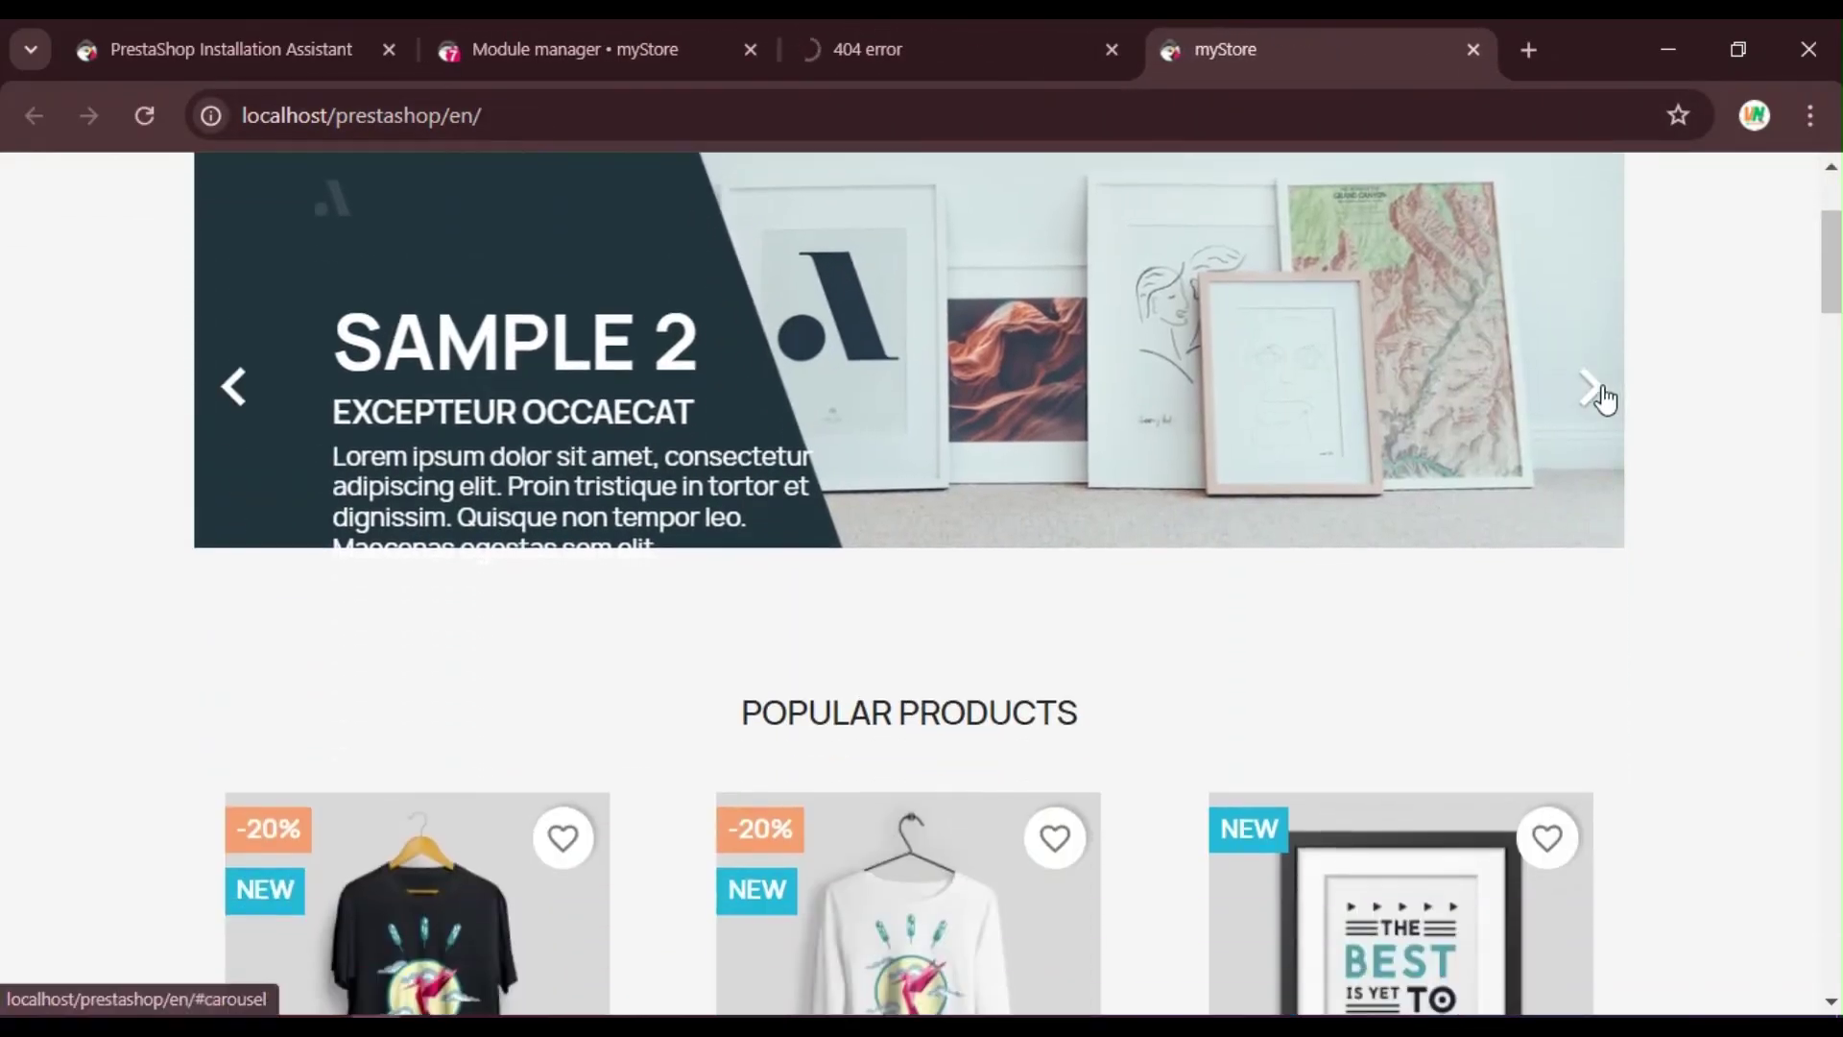
{"action": "scroll", "coordinate": [1603, 393], "scroll_direction": "down", "scroll_amount": 20}
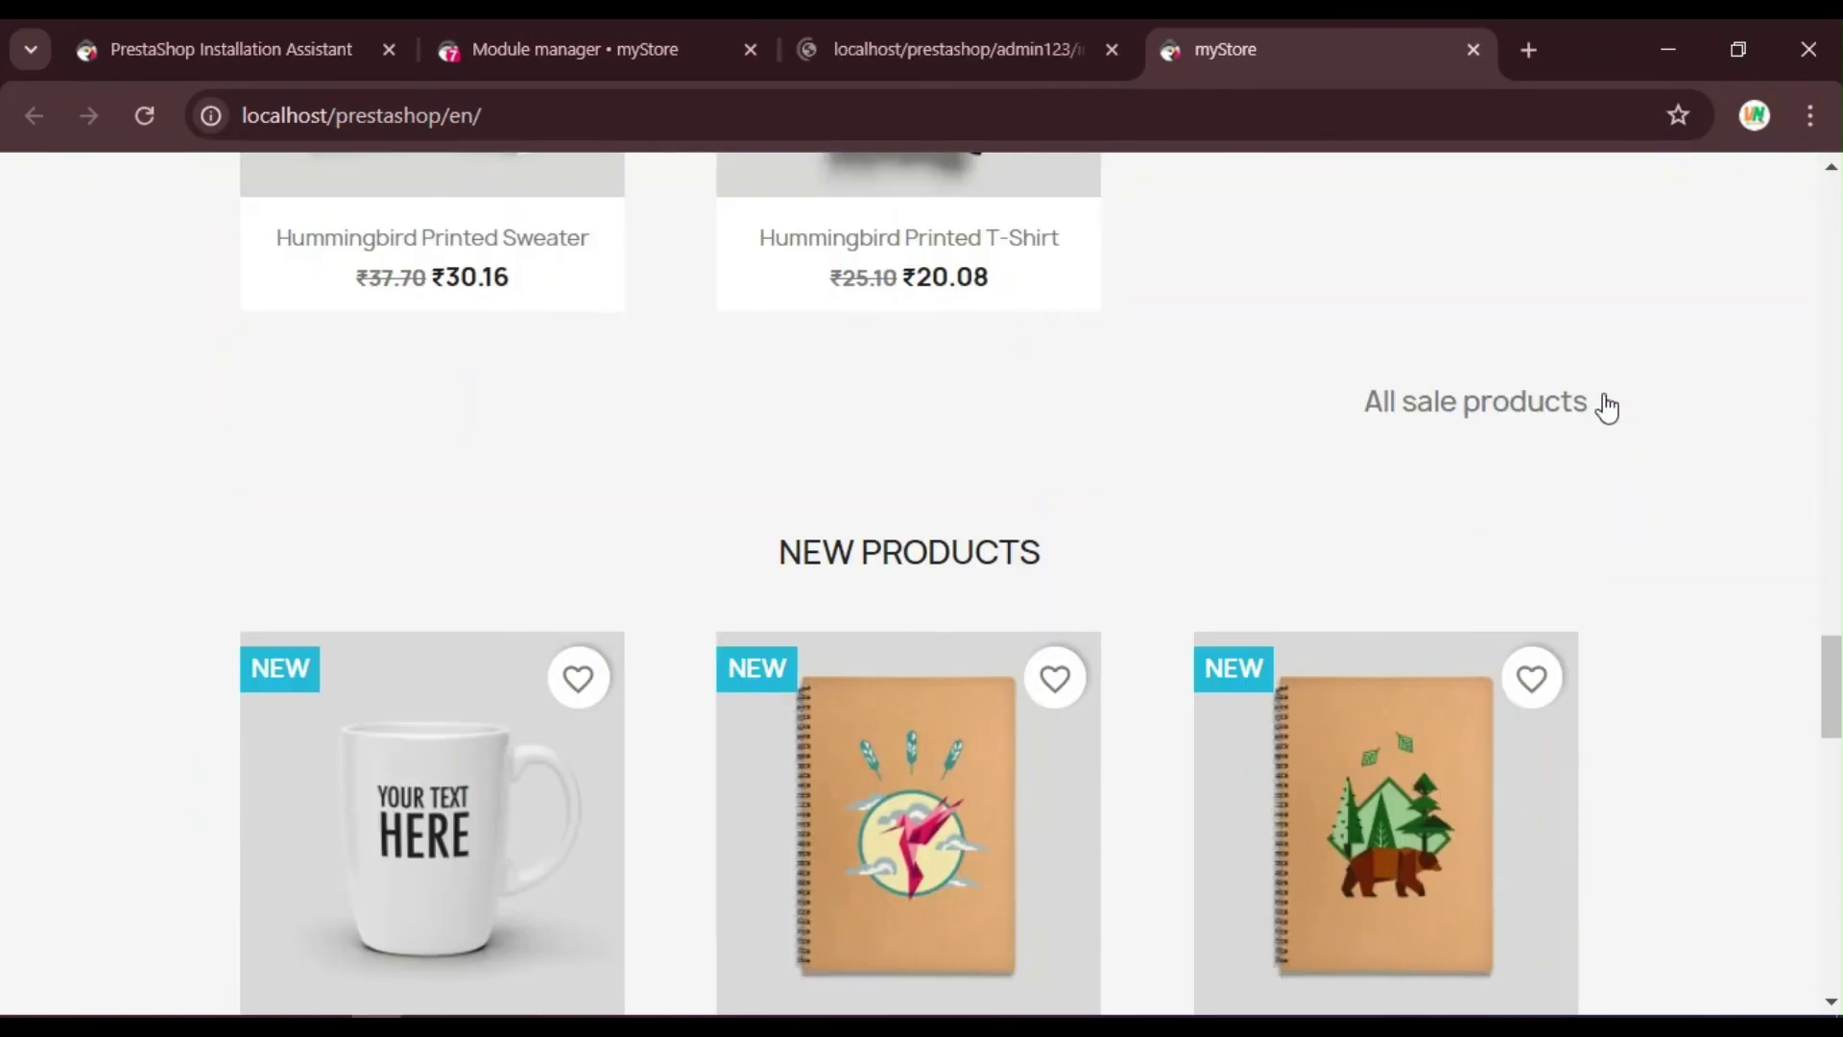
{"action": "scroll", "coordinate": [1612, 409], "scroll_direction": "down", "scroll_amount": 6}
{"action": "scroll", "coordinate": [1609, 432], "scroll_direction": "up", "scroll_amount": 12}
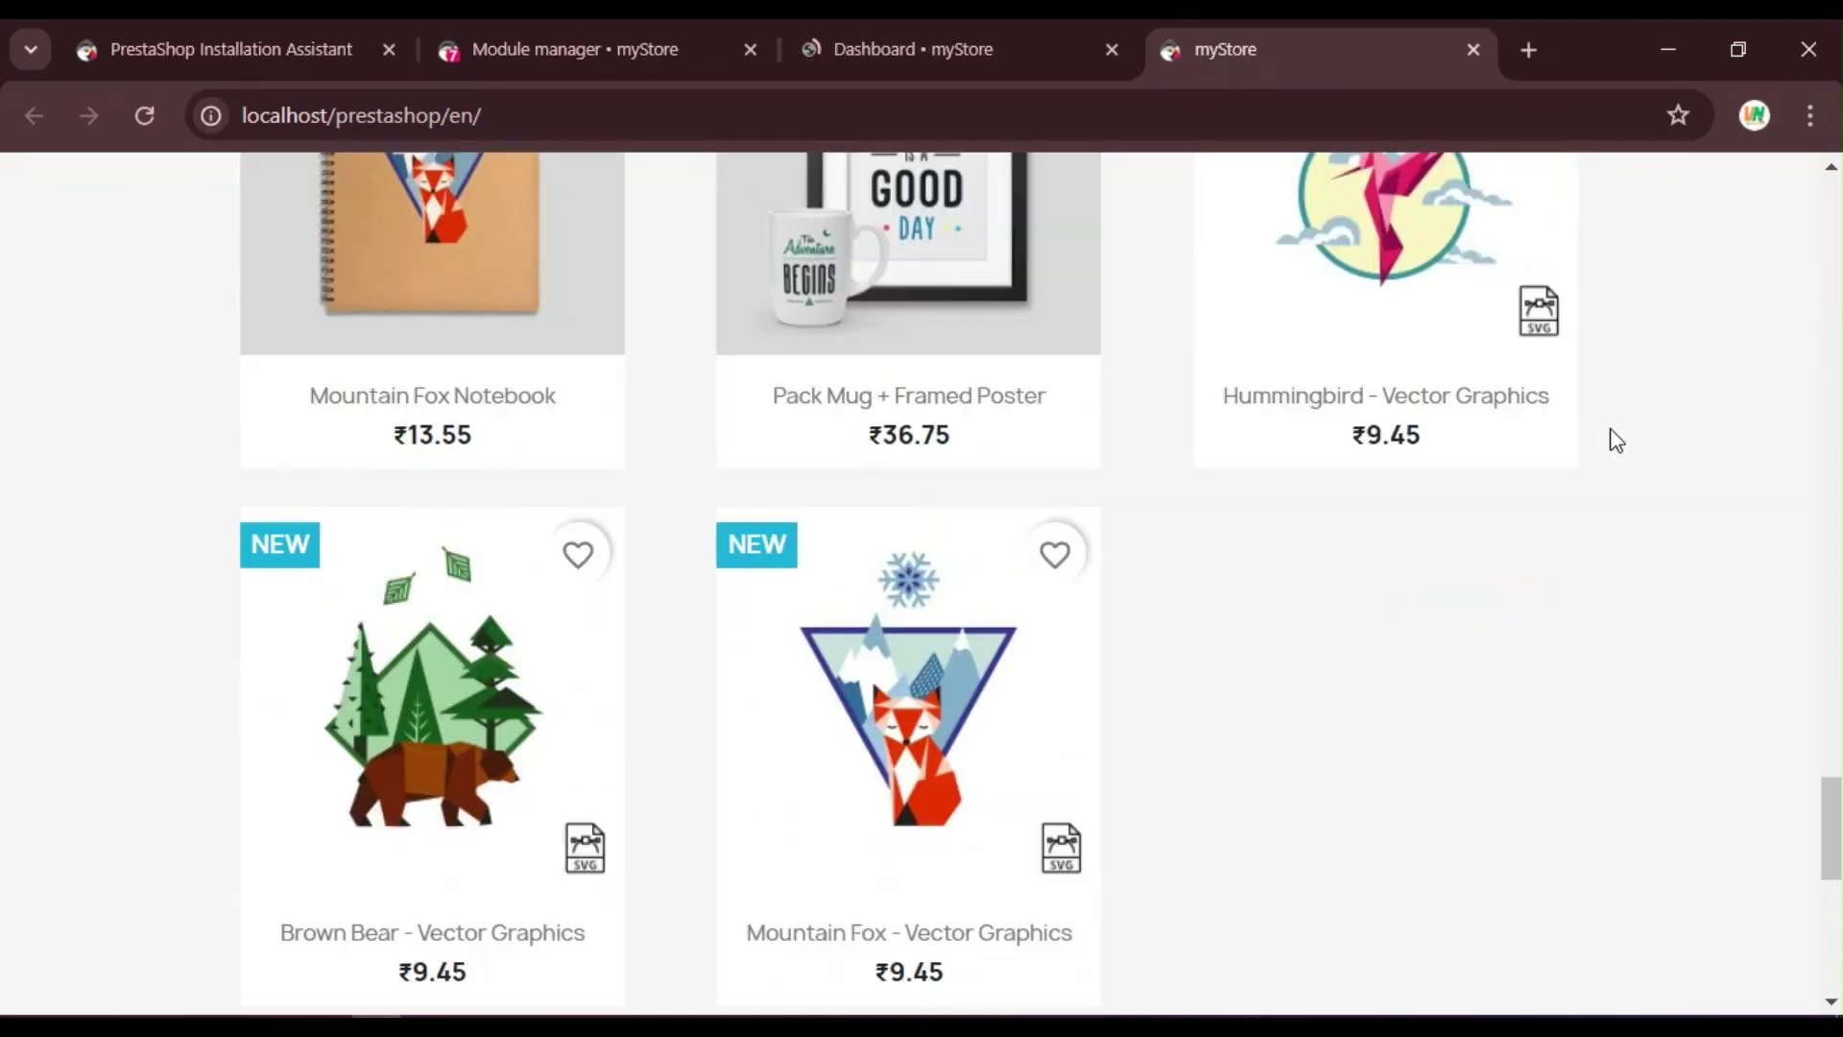
{"action": "scroll", "coordinate": [1617, 441], "scroll_direction": "up", "scroll_amount": 15}
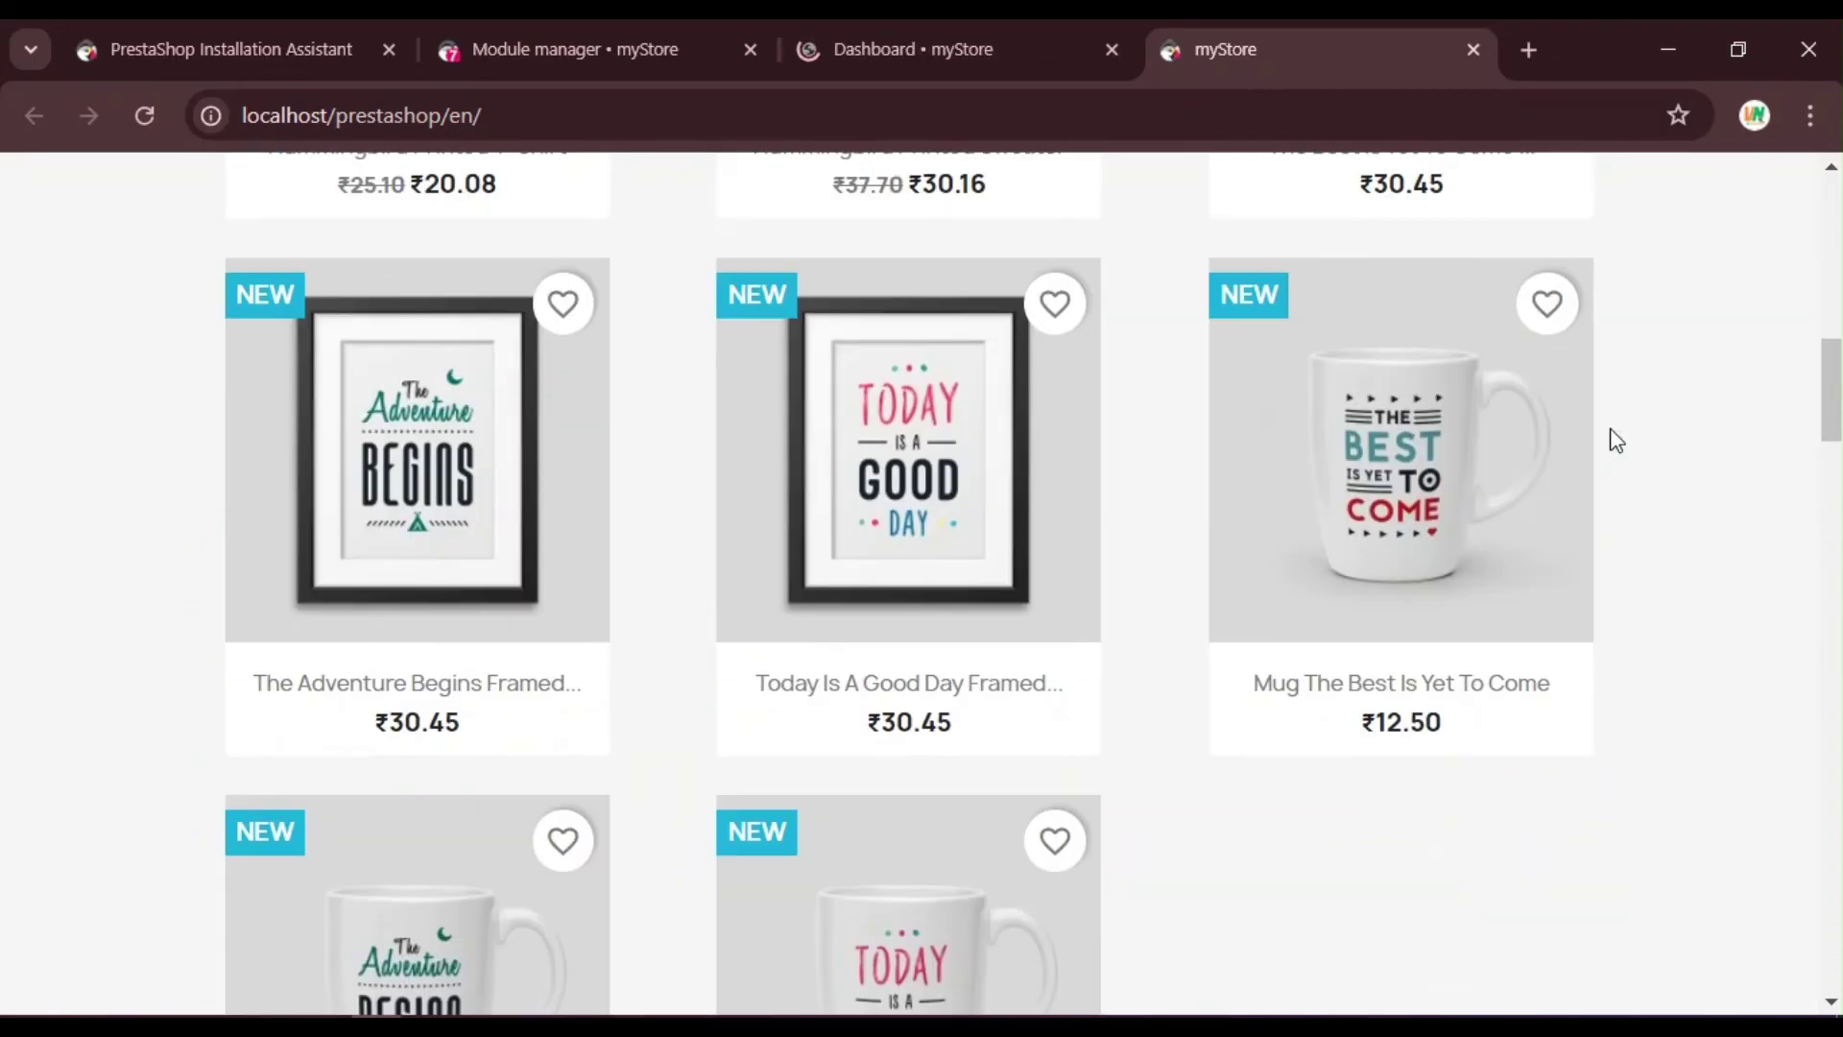
{"action": "scroll", "coordinate": [1616, 441], "scroll_direction": "up", "scroll_amount": 8}
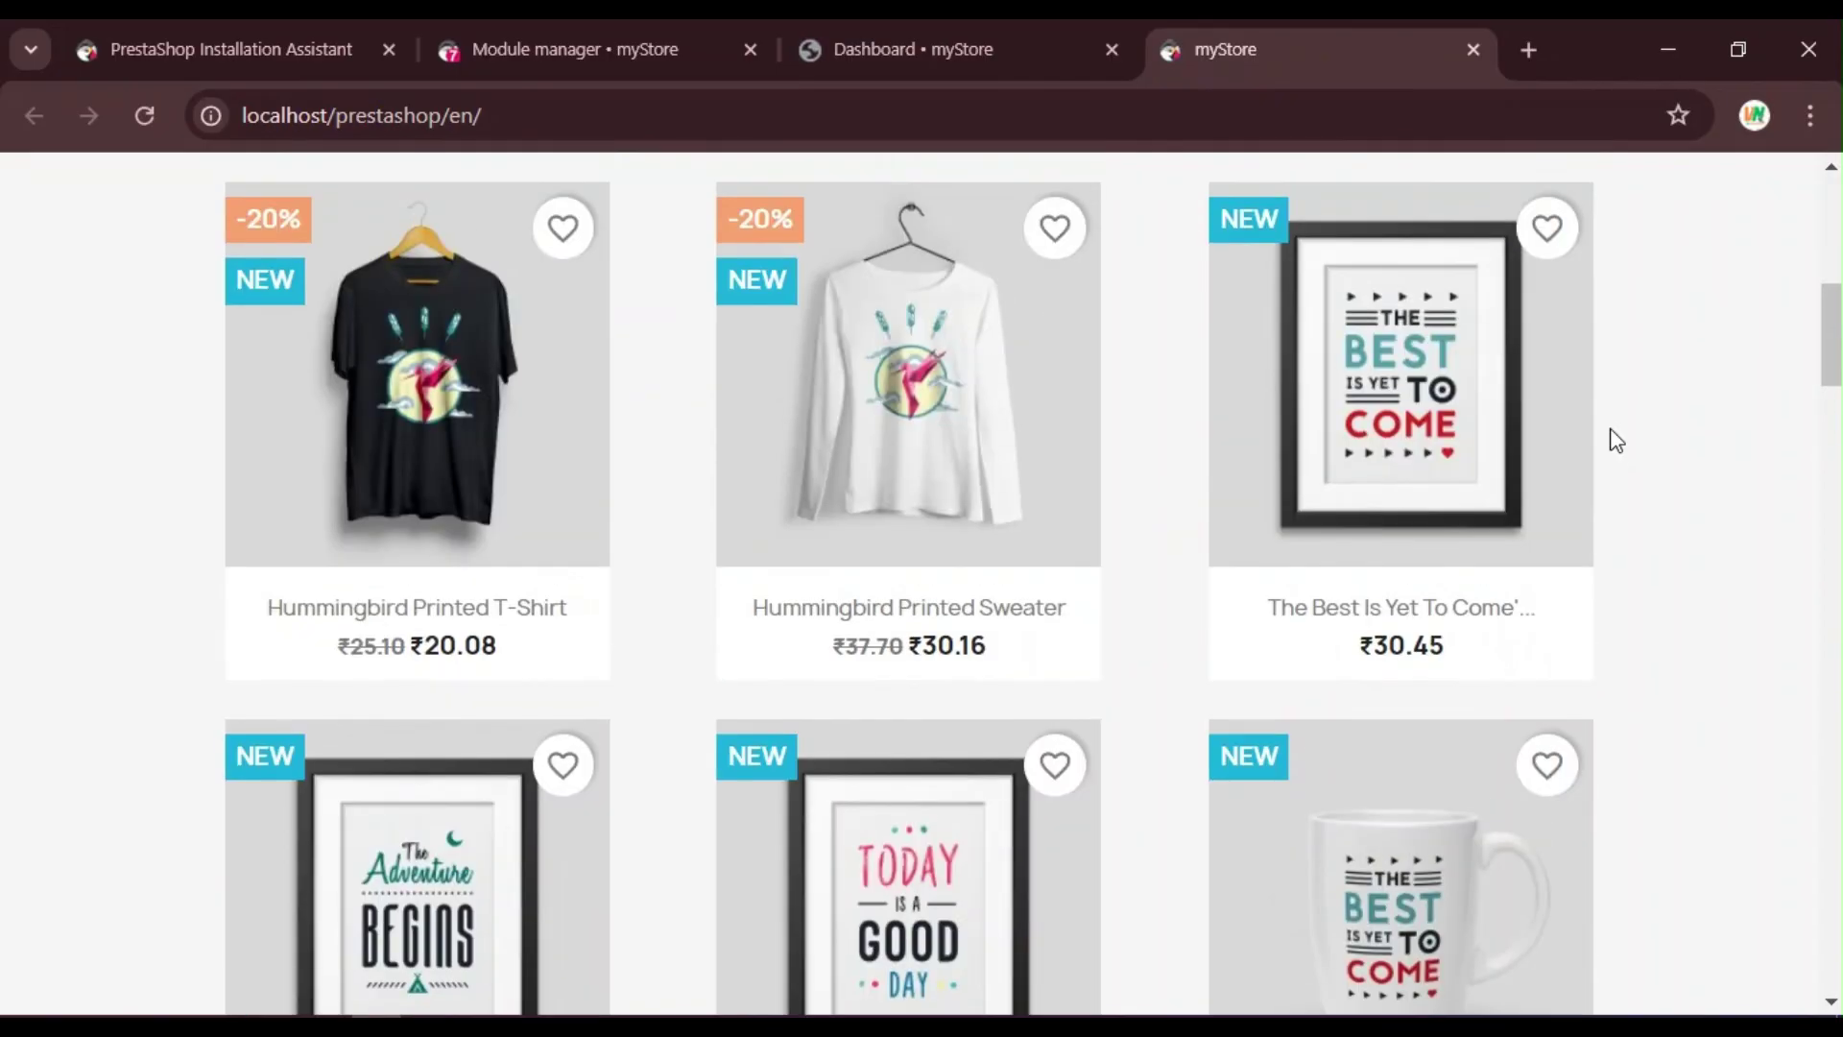
{"action": "scroll", "coordinate": [1612, 436], "scroll_direction": "up", "scroll_amount": 2}
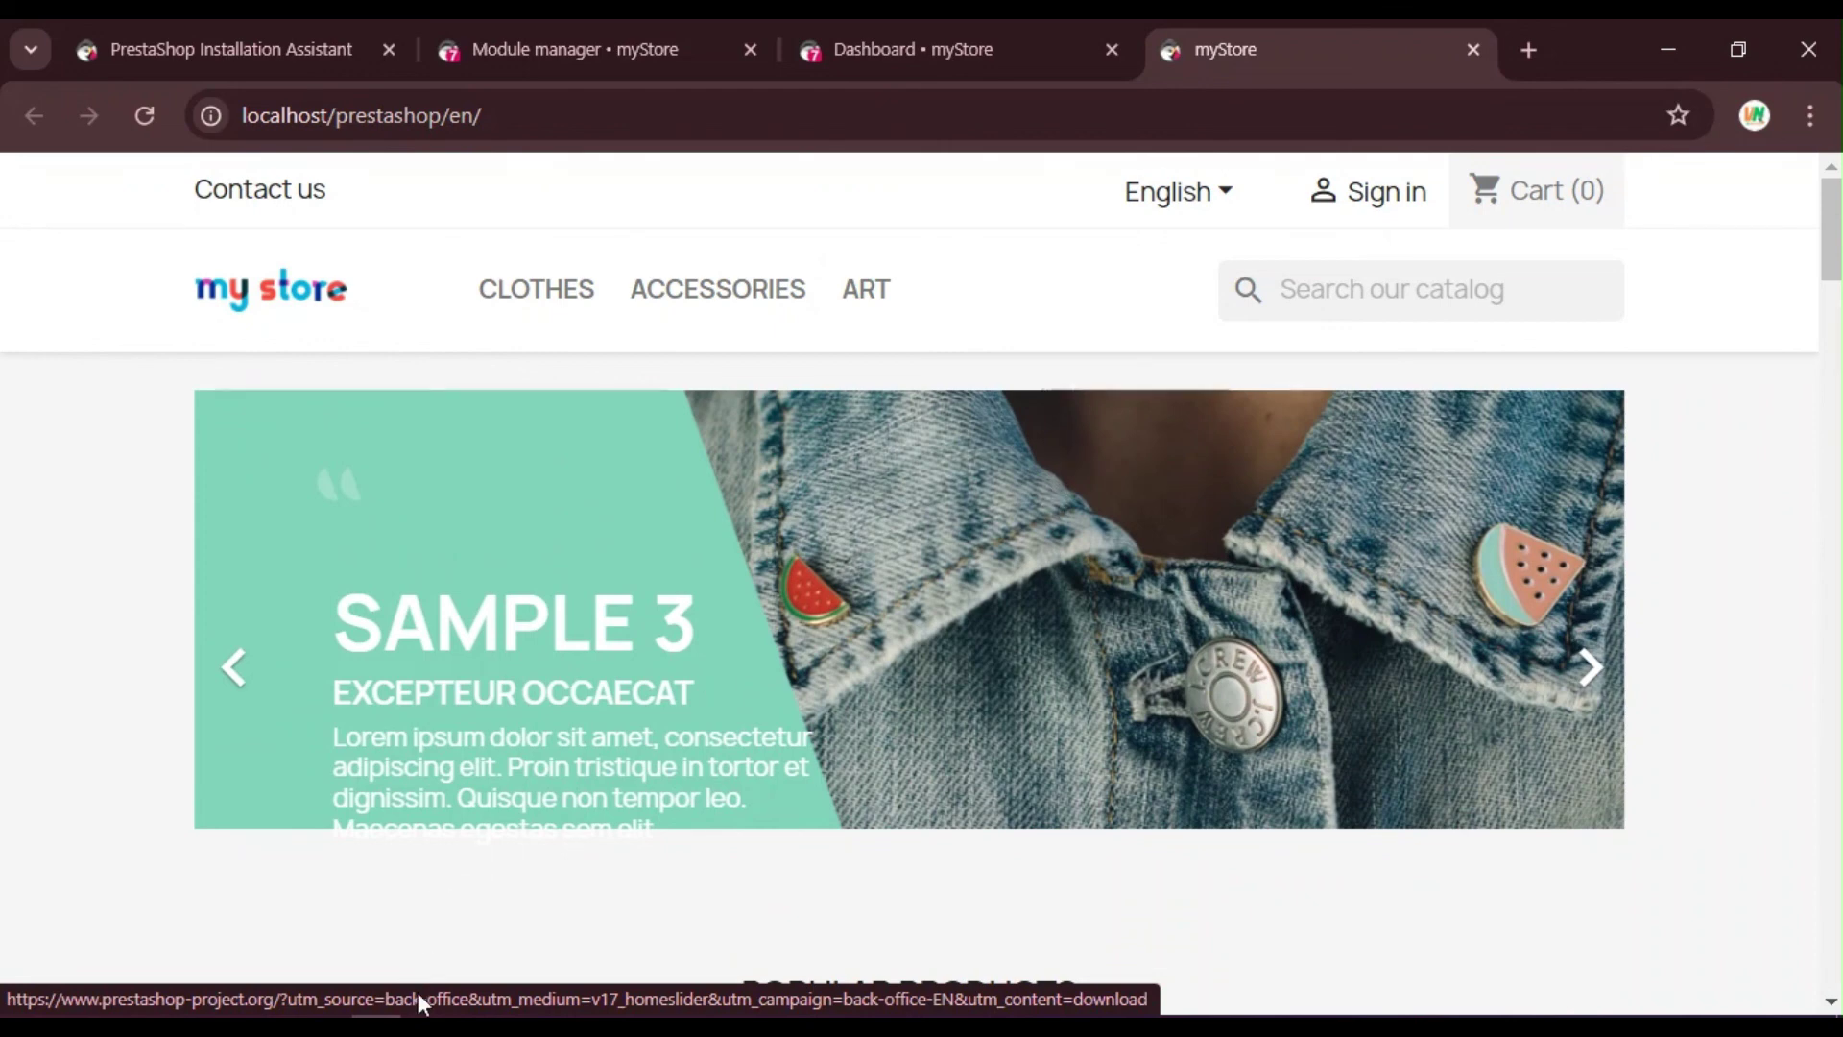
Step: Open Apache's php.ini from XAMPP's Config menu in Notepad, review it and close it
{"action": "left_click", "coordinate": [418, 1027]}
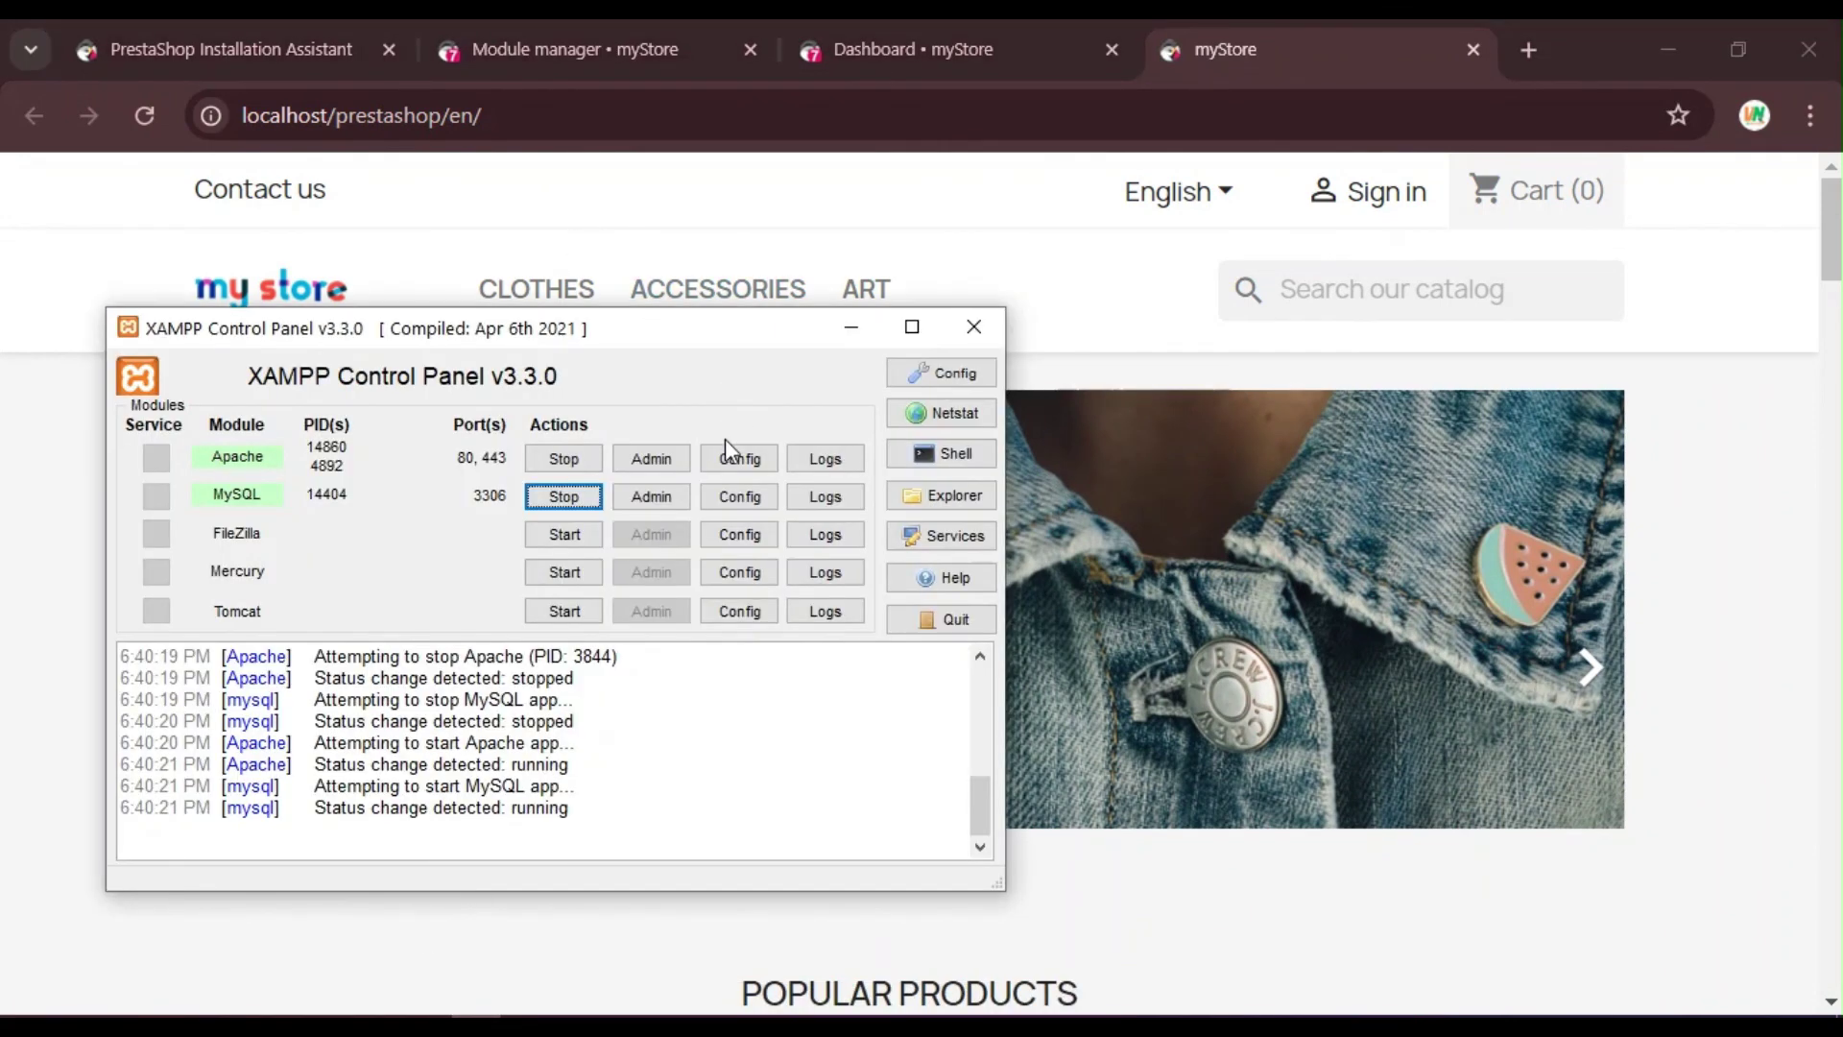
{"action": "left_click", "coordinate": [731, 448]}
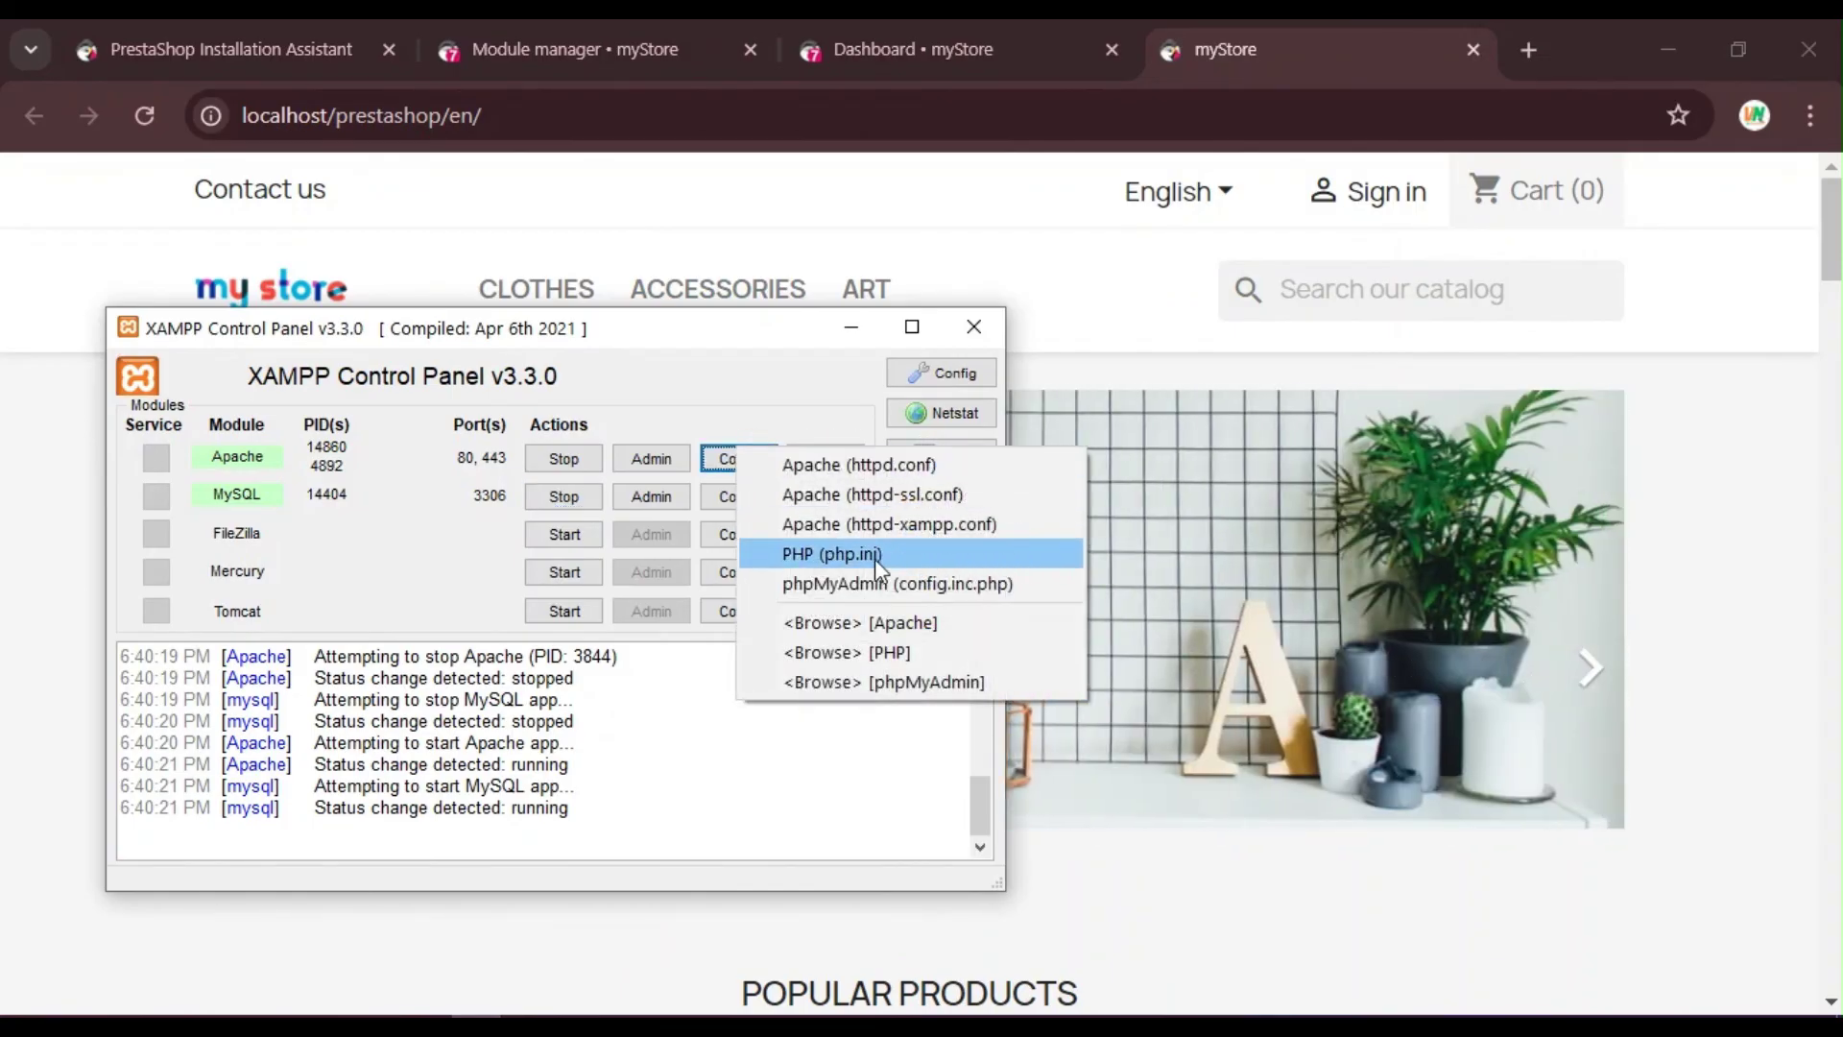
{"action": "left_click", "coordinate": [872, 559]}
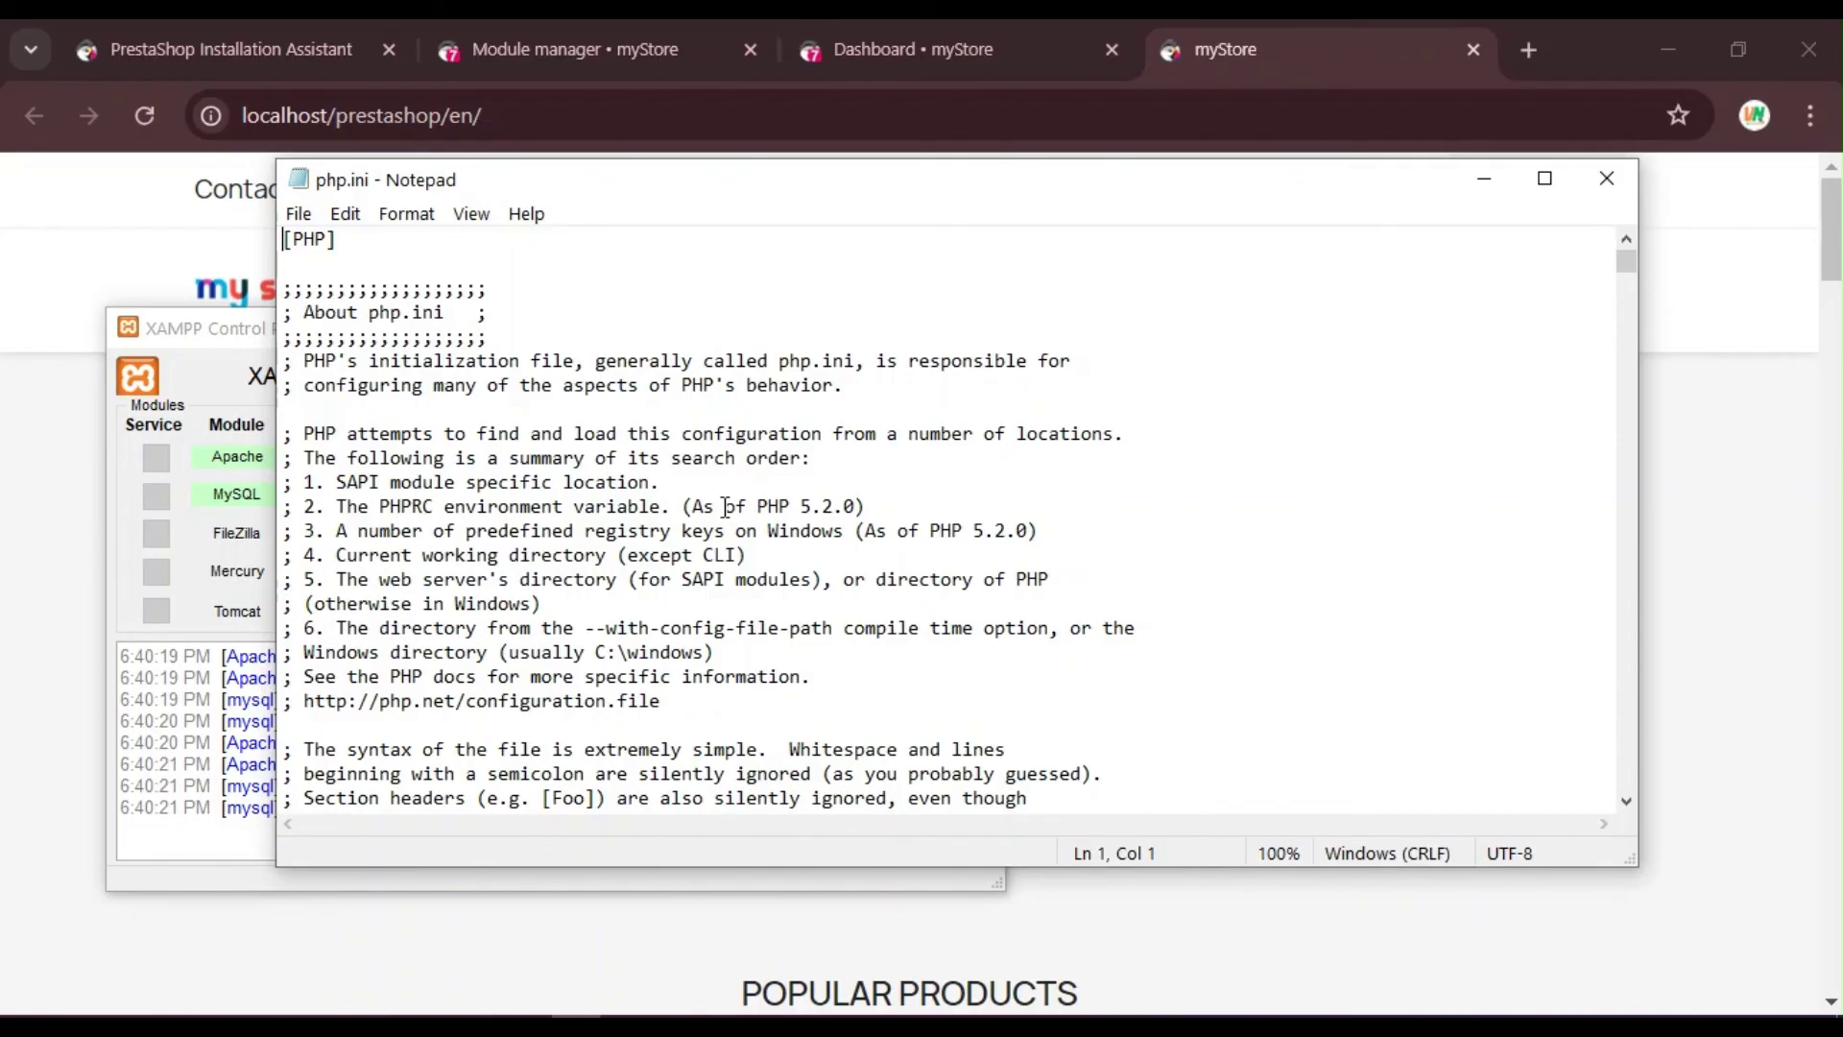
{"action": "left_click", "coordinate": [1607, 178]}
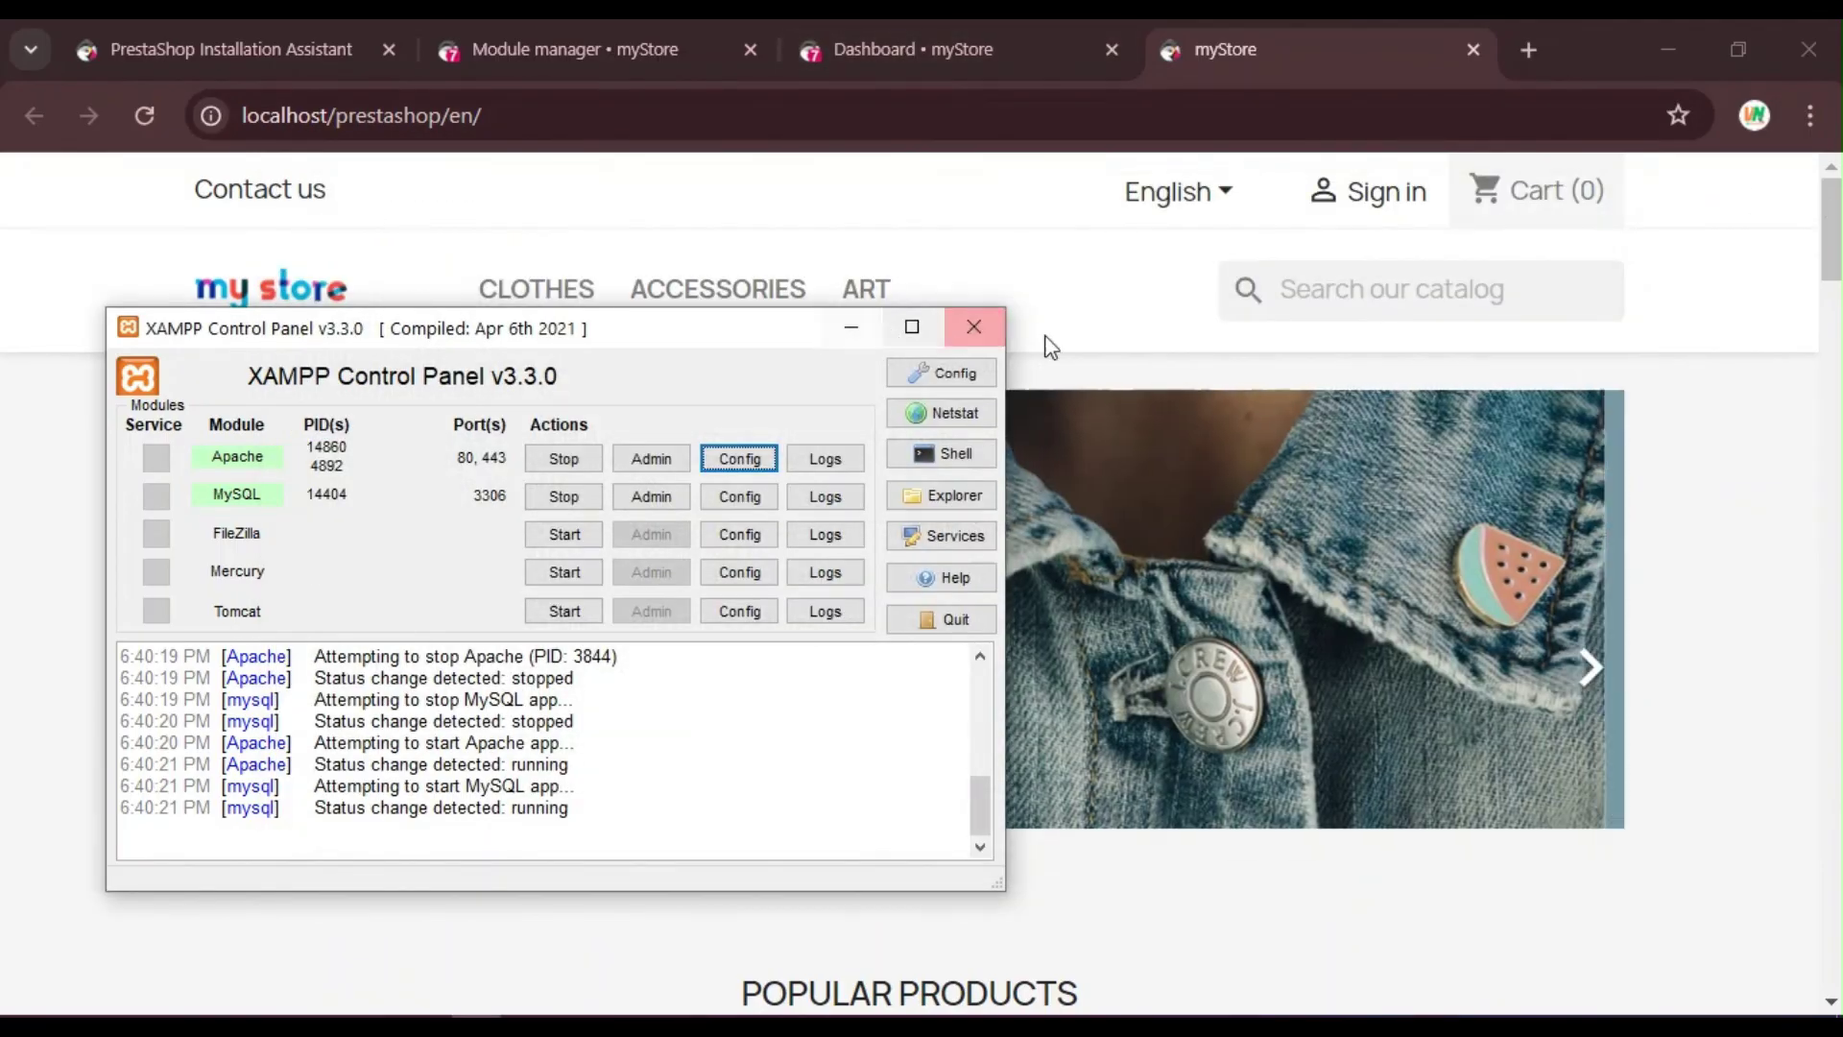
Step: Close XAMPP and scroll through the storefront homepage's products
{"action": "left_click", "coordinate": [973, 326]}
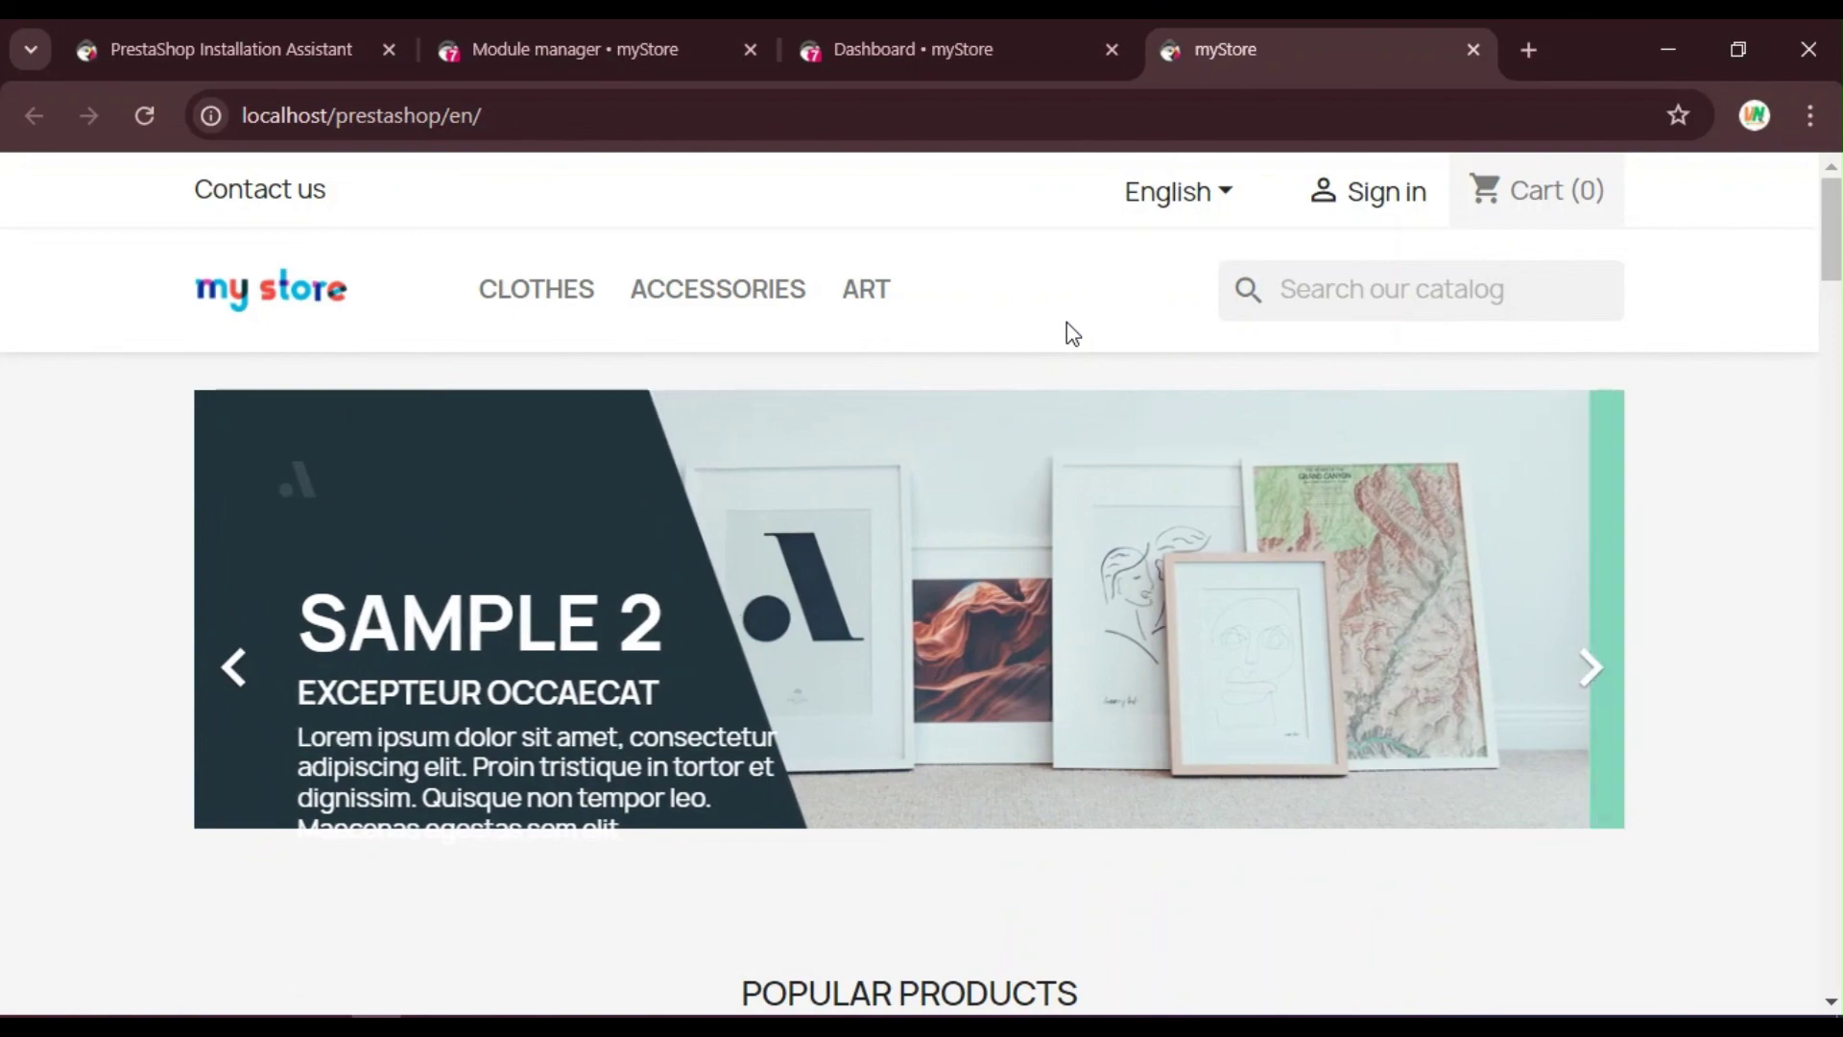
{"action": "scroll", "coordinate": [1247, 342], "scroll_direction": "down", "scroll_amount": 1}
{"action": "scroll", "coordinate": [1247, 342], "scroll_direction": "down", "scroll_amount": 6}
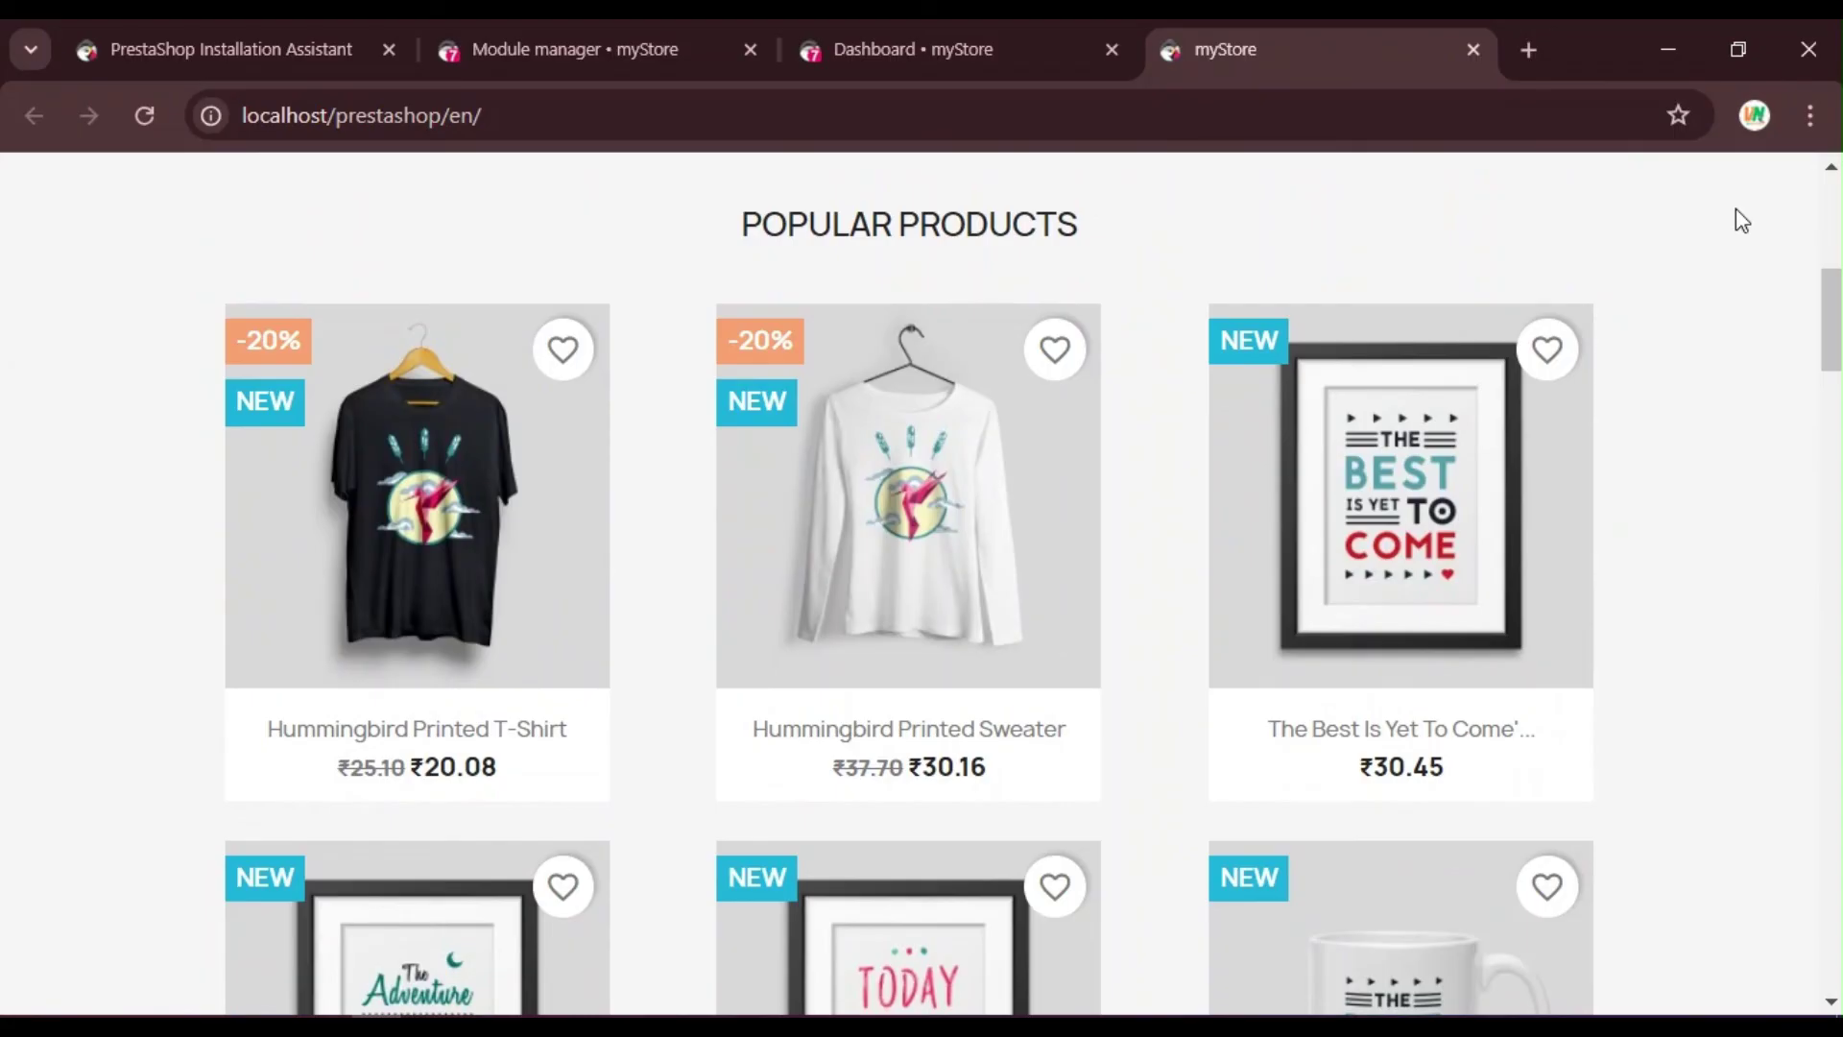
{"action": "scroll", "coordinate": [1795, 201], "scroll_direction": "down", "scroll_amount": 8}
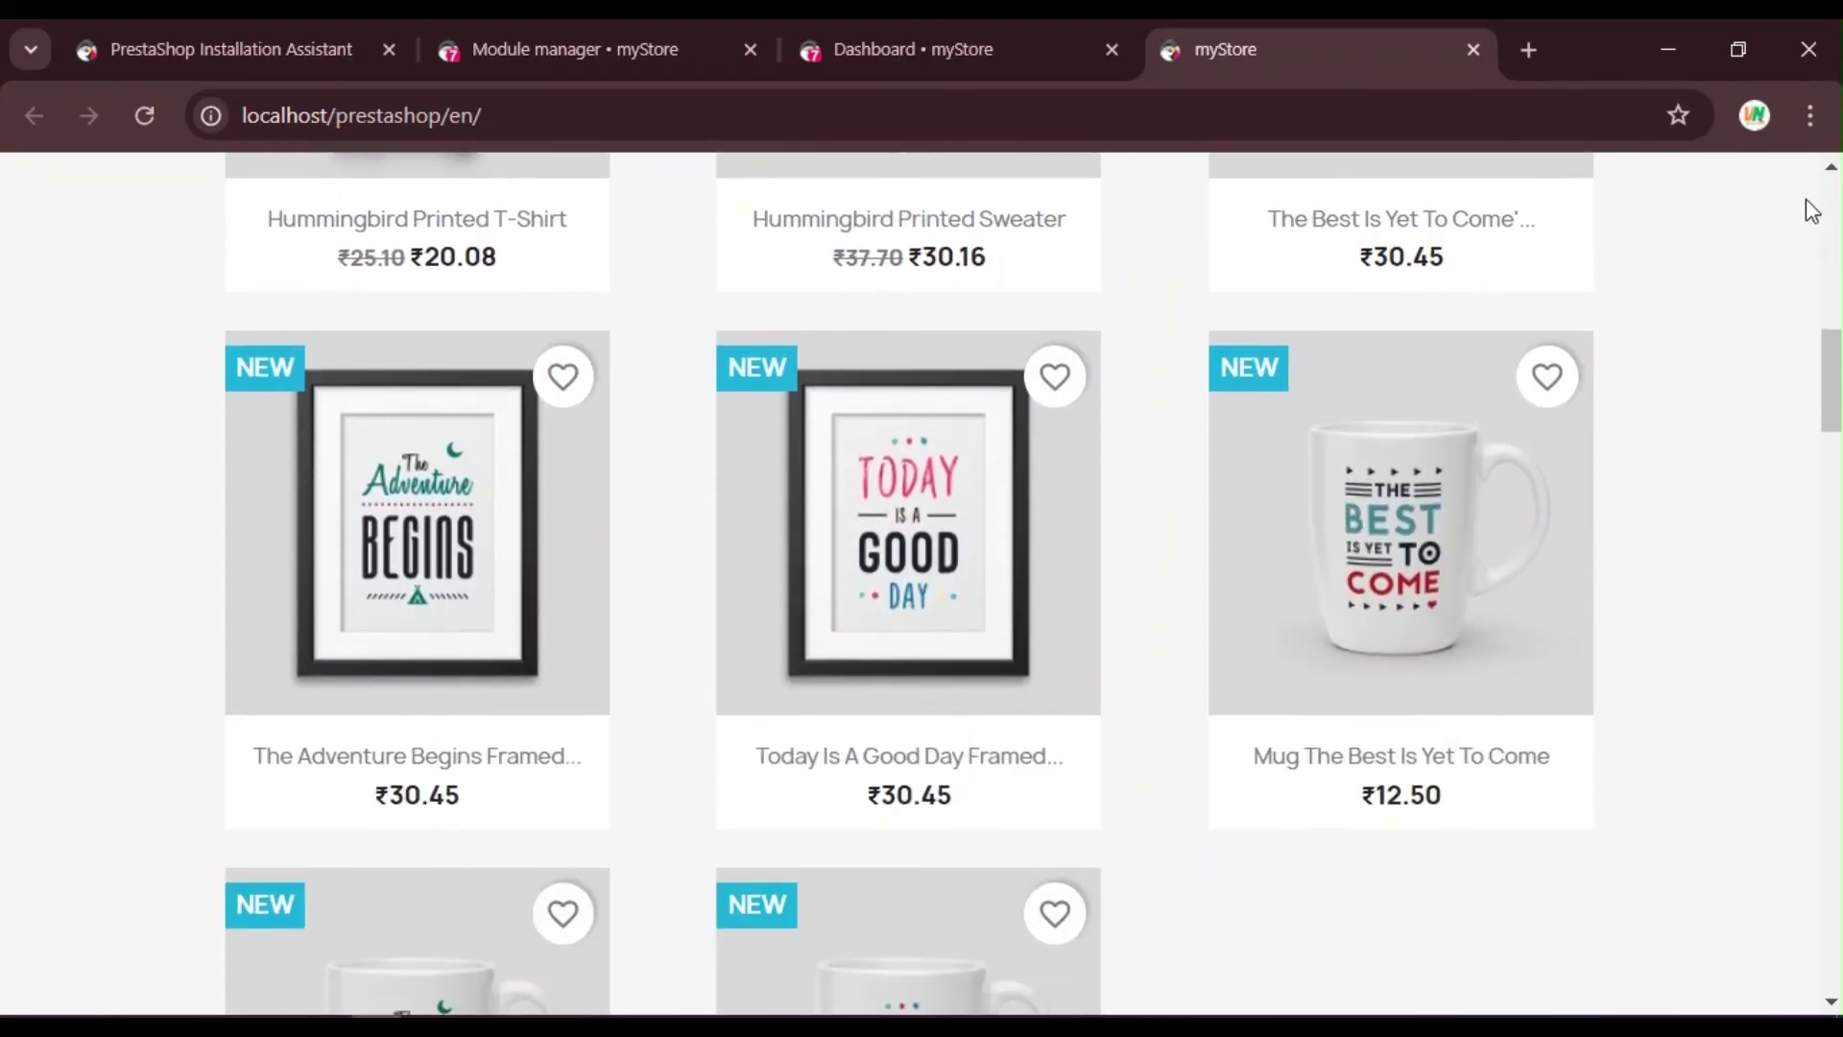
{"action": "scroll", "coordinate": [1811, 198], "scroll_direction": "down", "scroll_amount": 12}
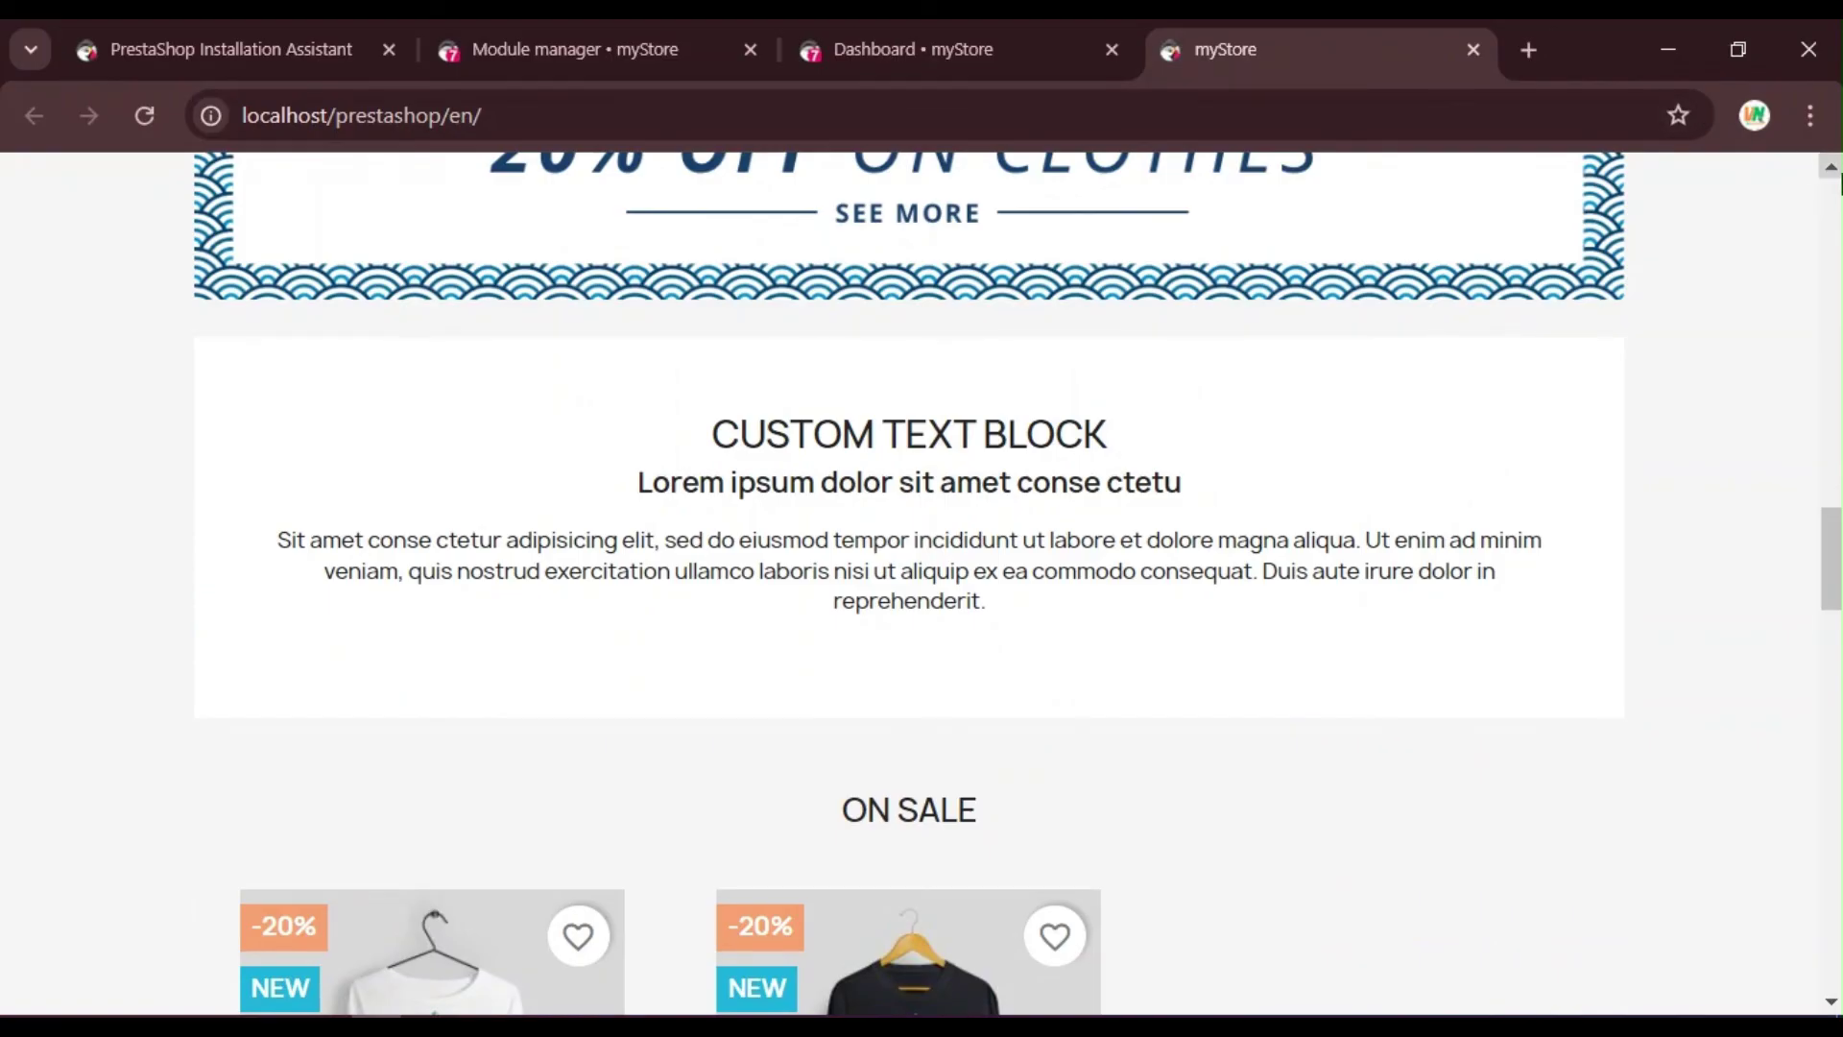
{"action": "scroll", "coordinate": [1748, 177], "scroll_direction": "up", "scroll_amount": 20}
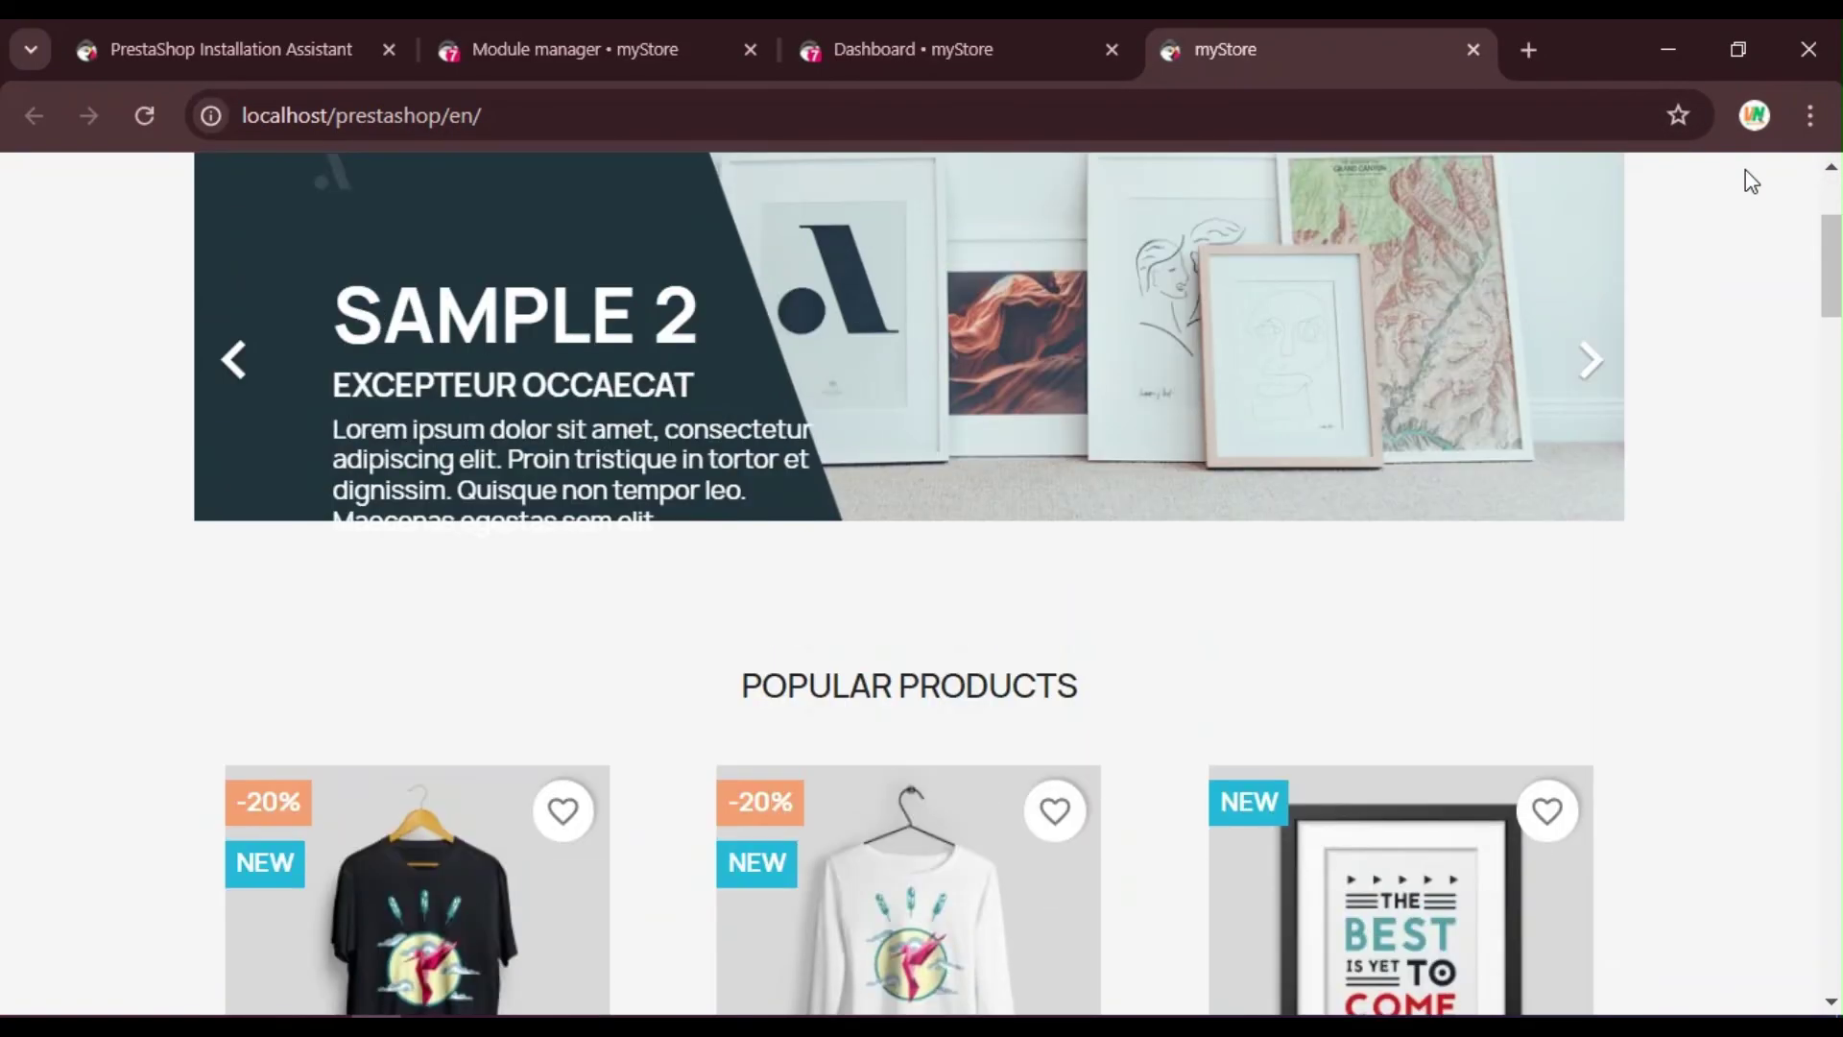
{"action": "scroll", "coordinate": [1748, 180], "scroll_direction": "up", "scroll_amount": 3}
Step: Return to the Dashboard • myStore tab and scroll to the monthly Sales chart
{"action": "left_click", "coordinate": [1006, 29]}
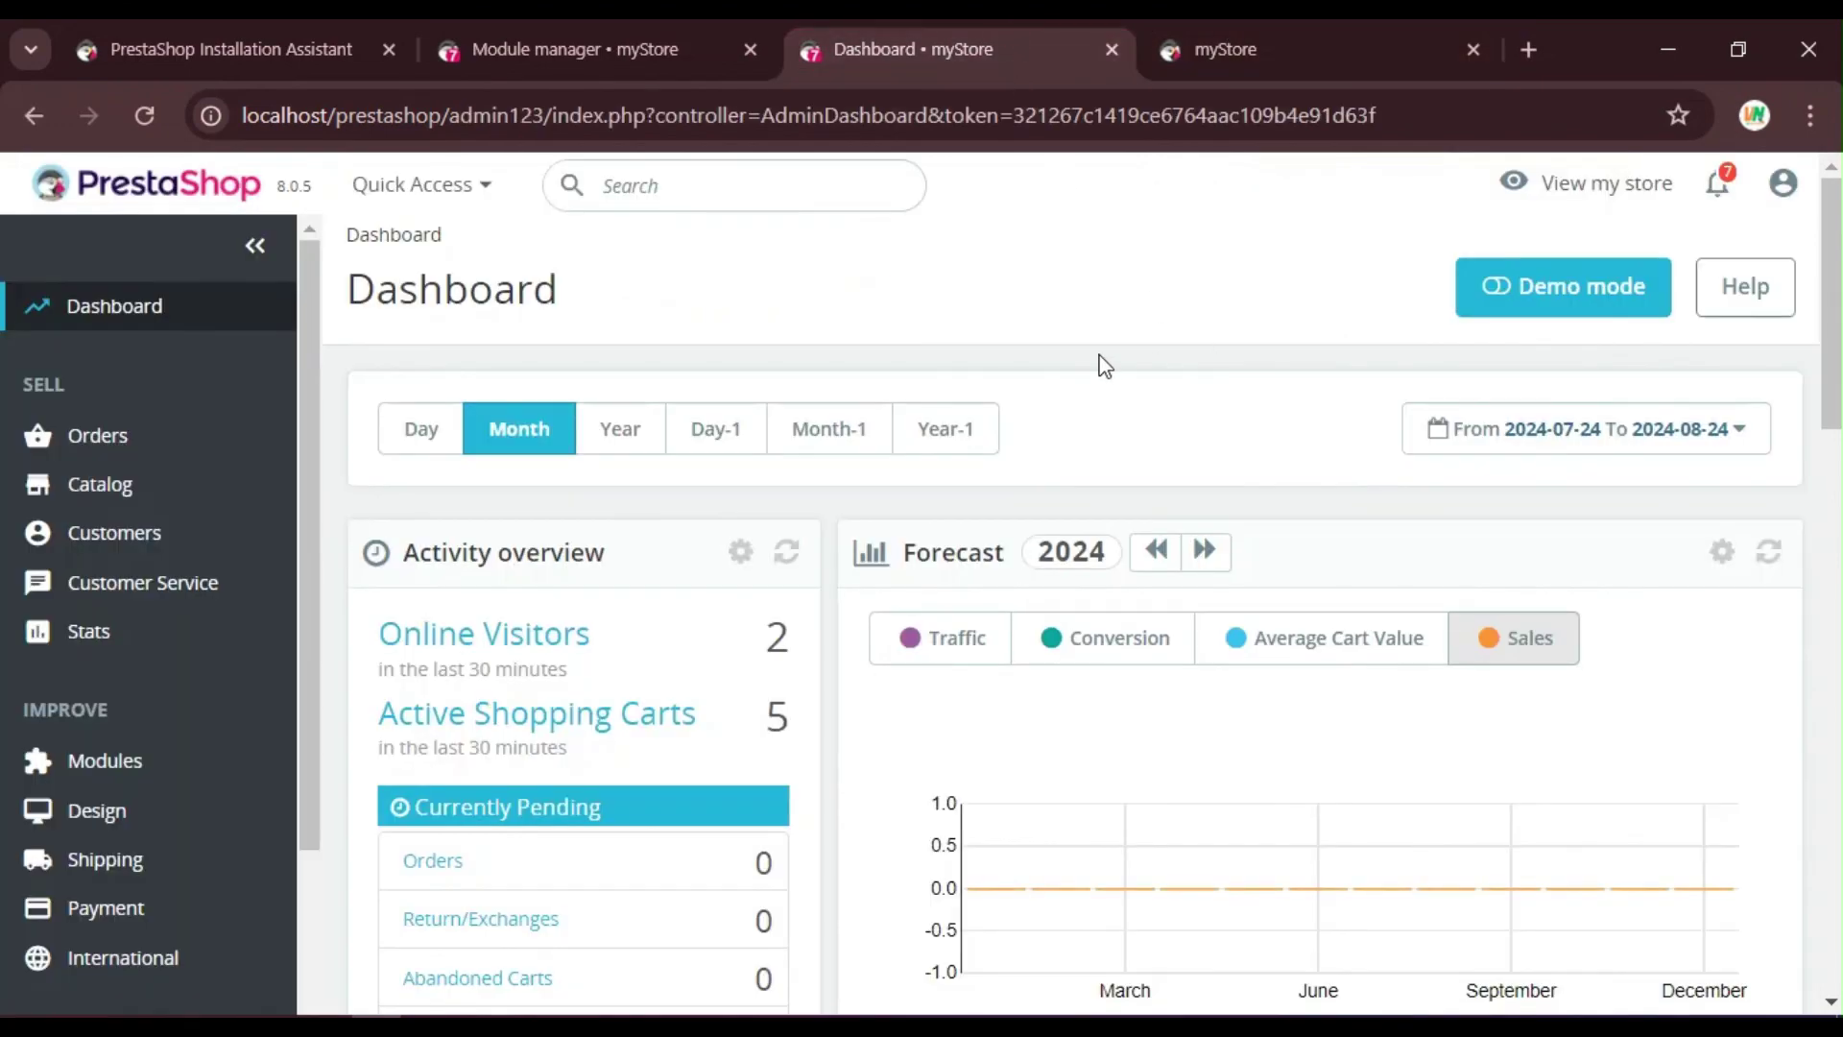
{"action": "scroll", "coordinate": [1161, 369], "scroll_direction": "down", "scroll_amount": 9}
{"action": "scroll", "coordinate": [1185, 408], "scroll_direction": "up", "scroll_amount": 8}
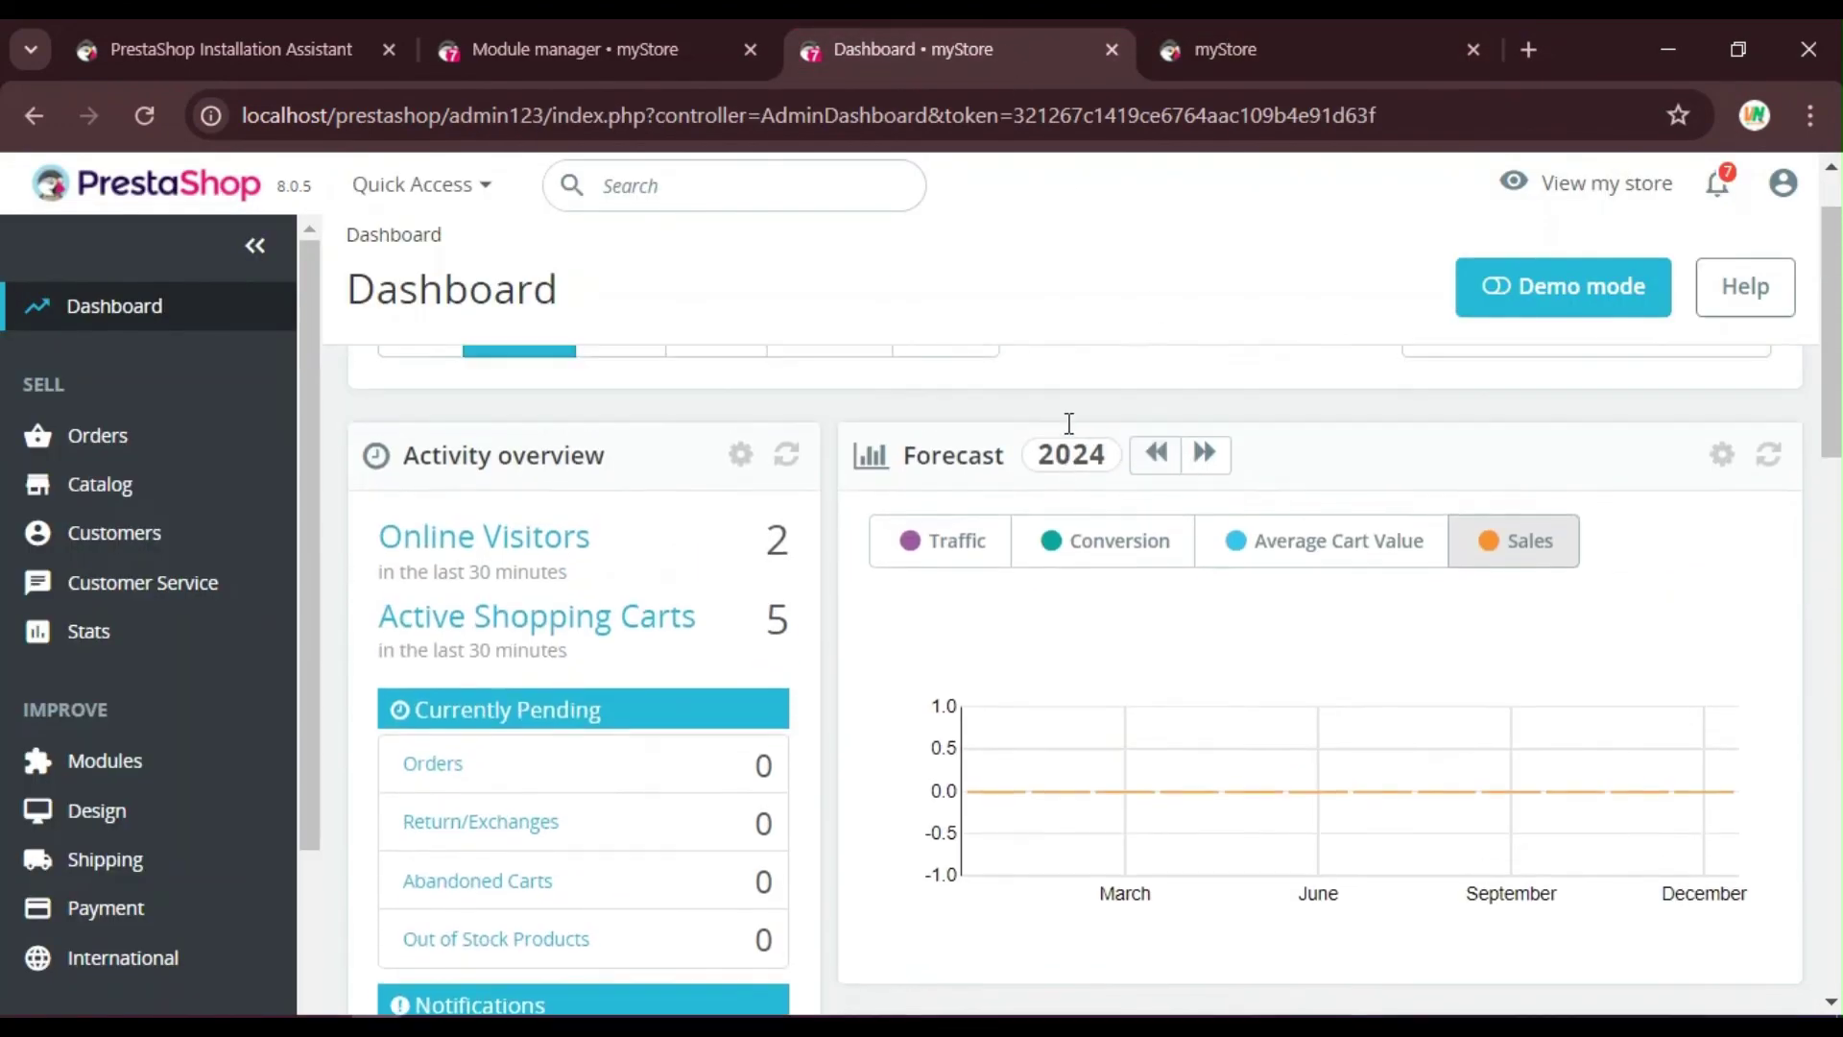
{"action": "scroll", "coordinate": [1069, 423], "scroll_direction": "up", "scroll_amount": 1}
{"action": "scroll", "coordinate": [452, 535], "scroll_direction": "down", "scroll_amount": 10}
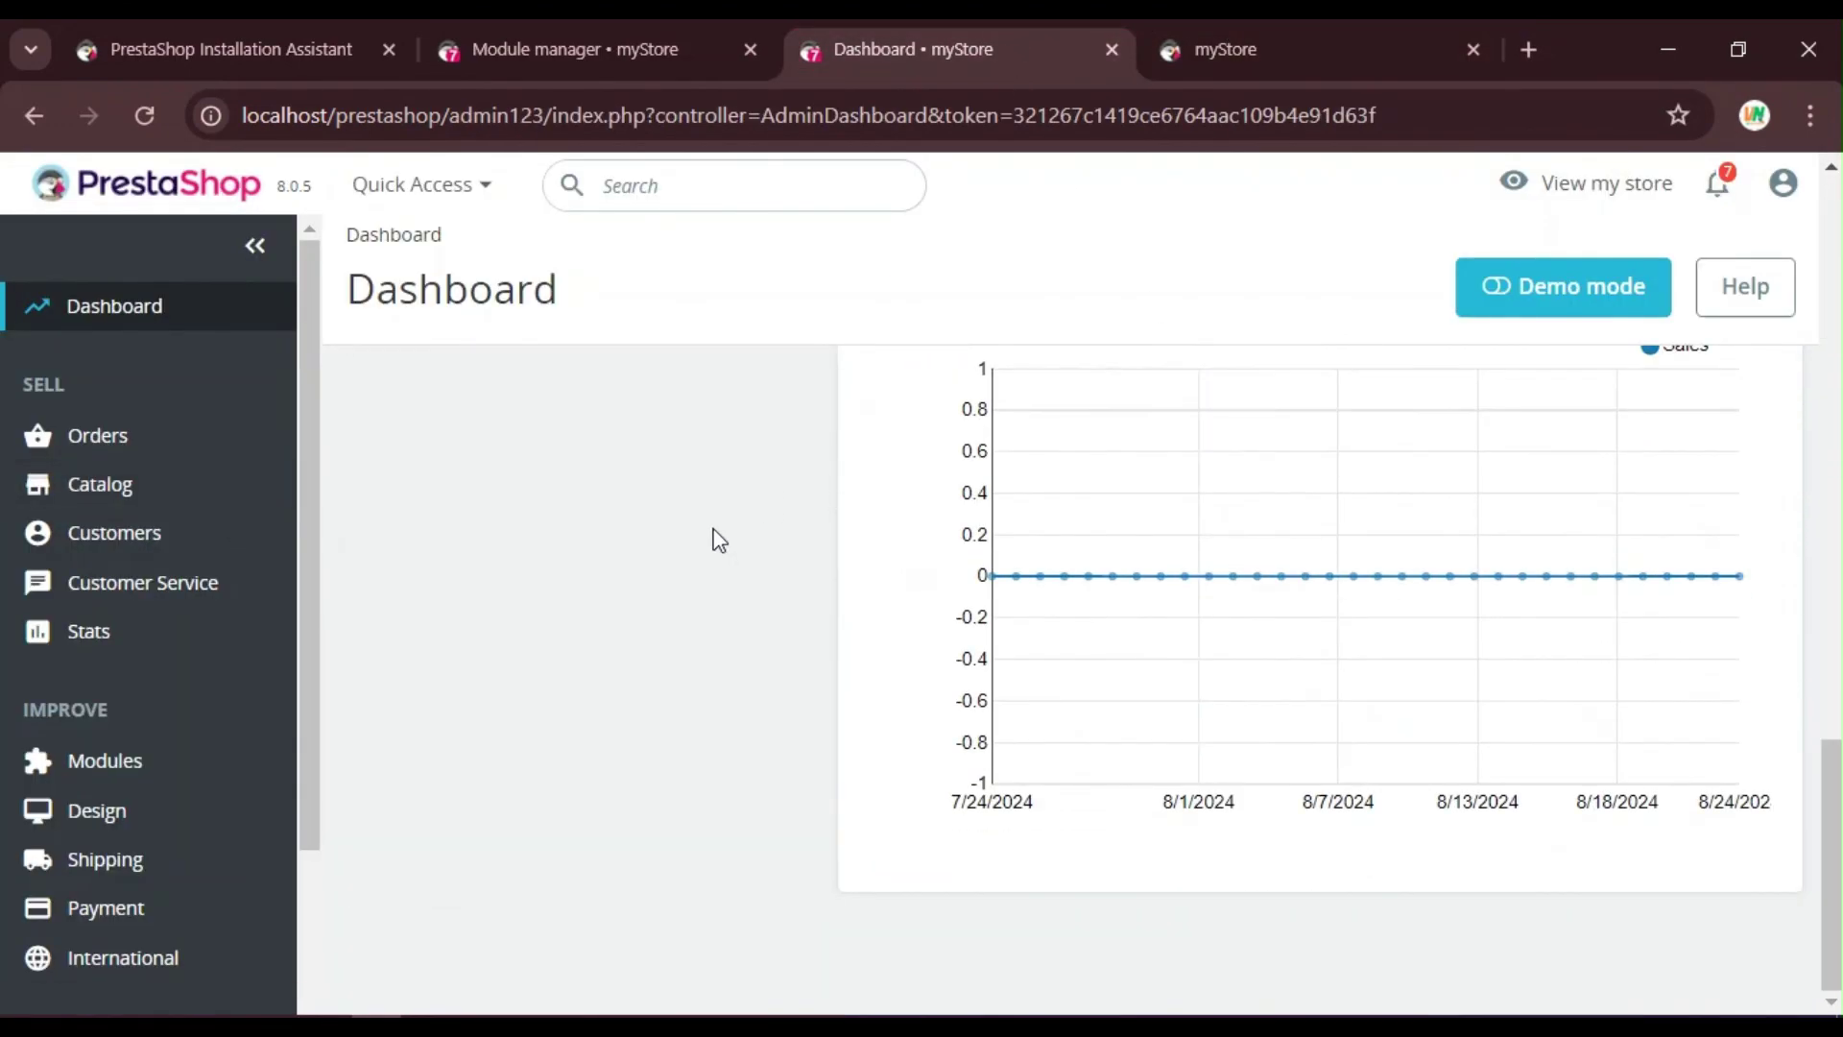